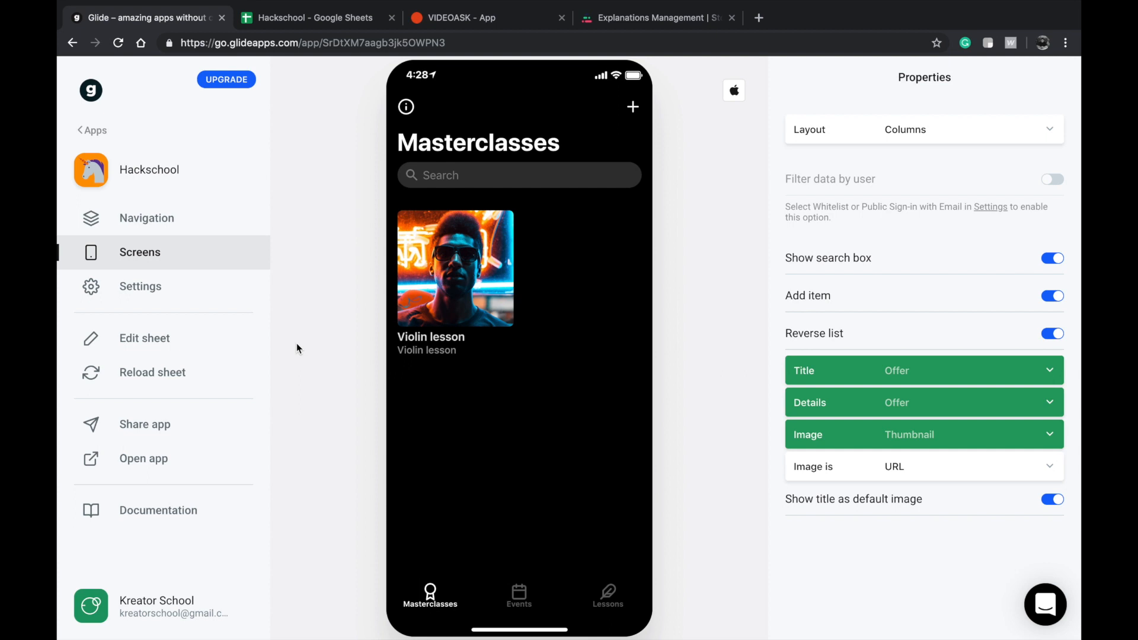
Check the Events sheet in the Hackschool Google Sheets file, then view the Events screen in the Glide app preview.
{"action": "left_click", "coordinate": [282, 29]}
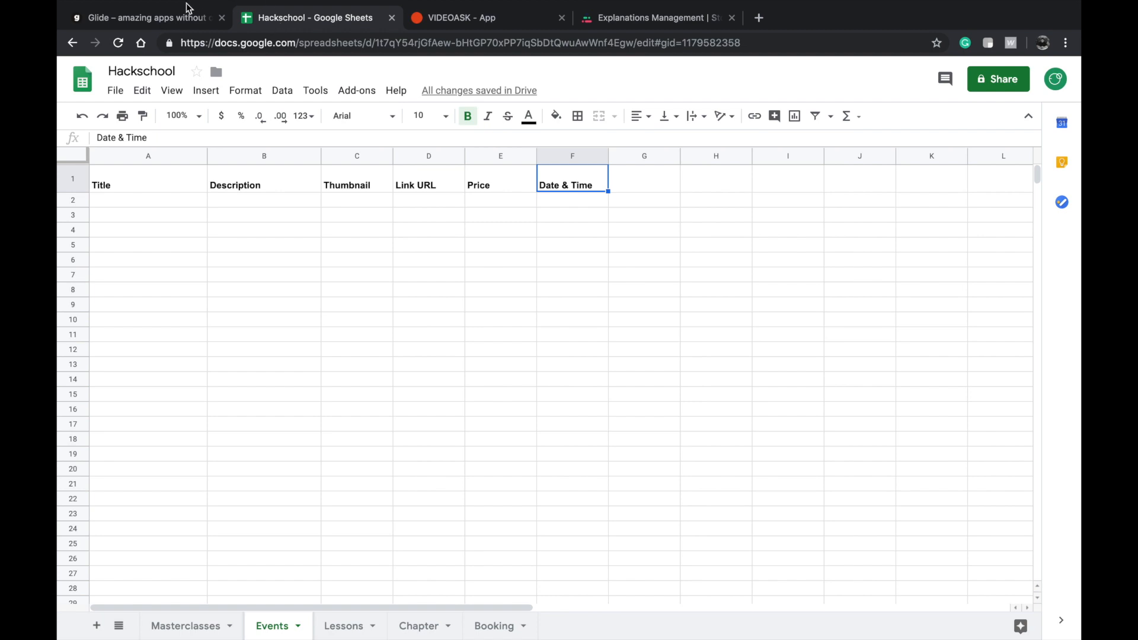
{"action": "left_click", "coordinate": [183, 24]}
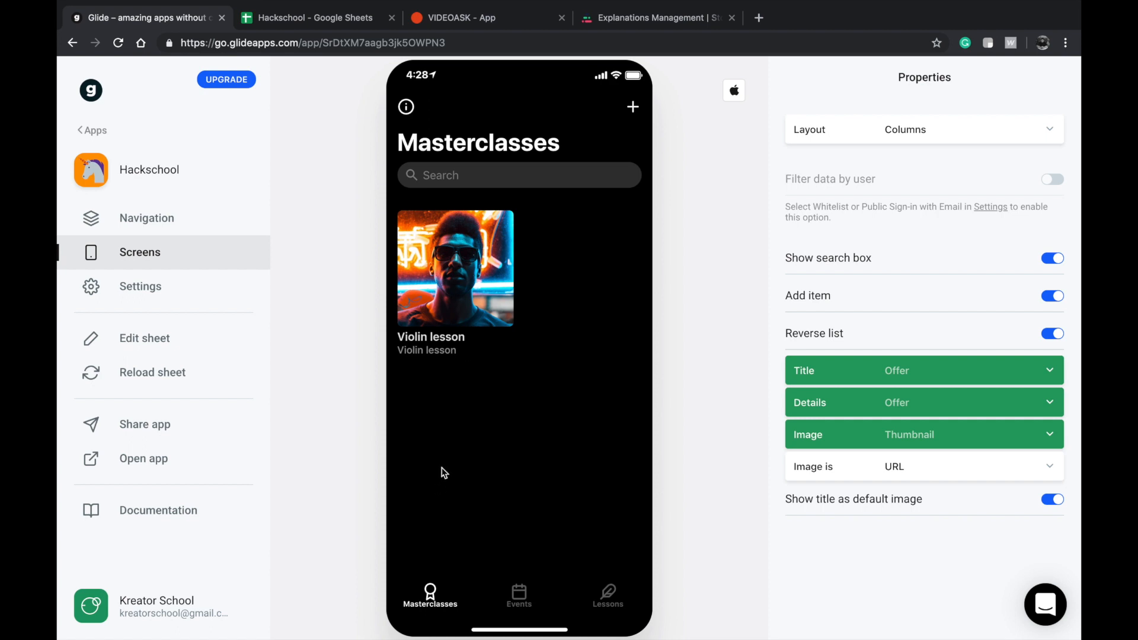
{"action": "left_click", "coordinate": [516, 593]}
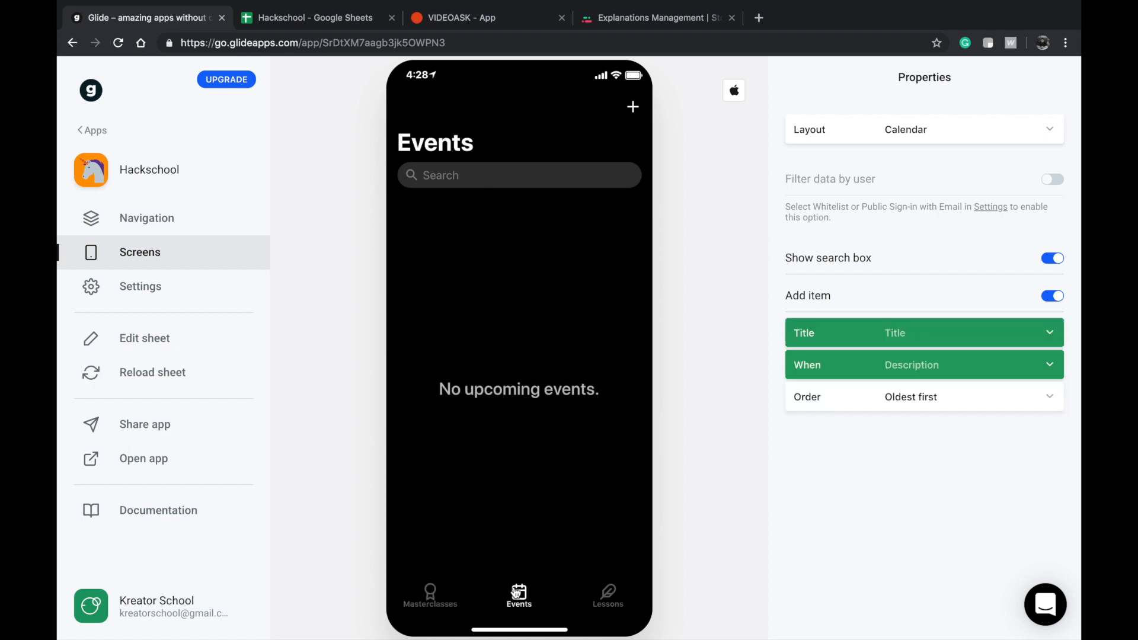
Switch to the Hackschool Google Sheets file and examine the Masterclasses sheet's columns and the Violin lesson entry.
{"action": "left_click", "coordinate": [286, 18]}
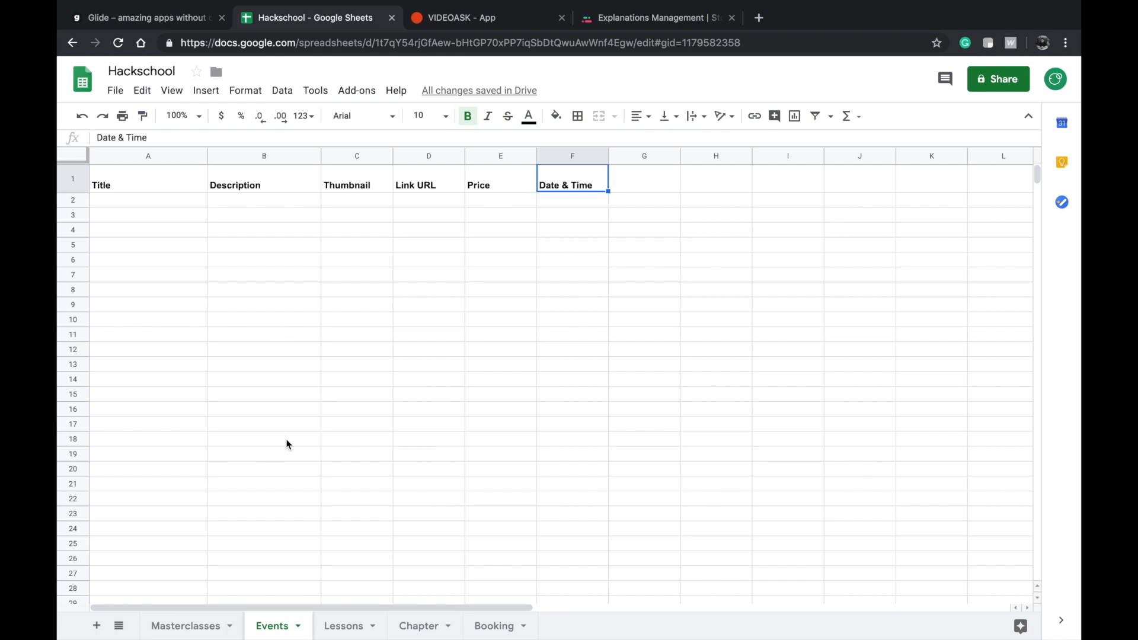
{"action": "left_click", "coordinate": [208, 627]}
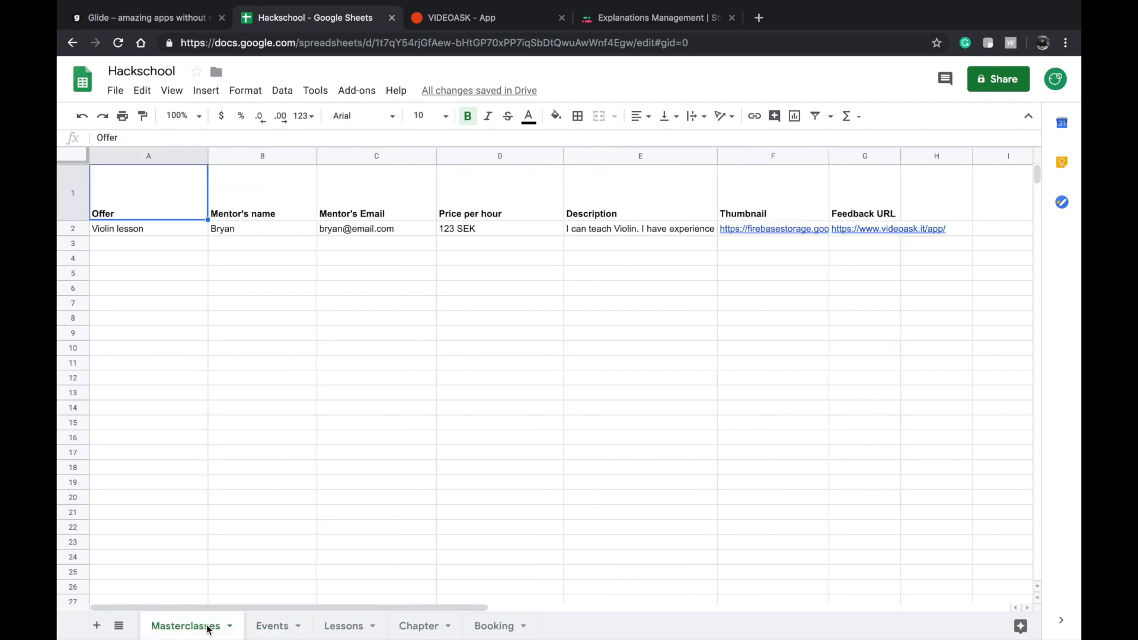
{"action": "left_click", "coordinate": [197, 239]}
{"action": "left_click", "coordinate": [186, 228]}
{"action": "mouse_move", "coordinate": [847, 234]}
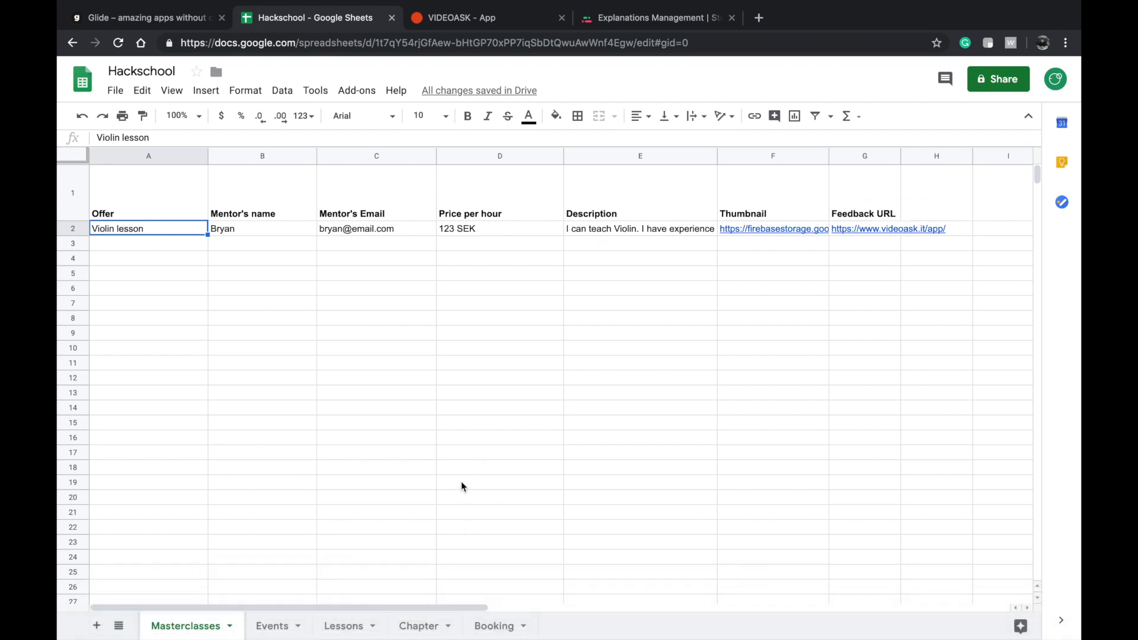
{"action": "left_click", "coordinate": [264, 393]}
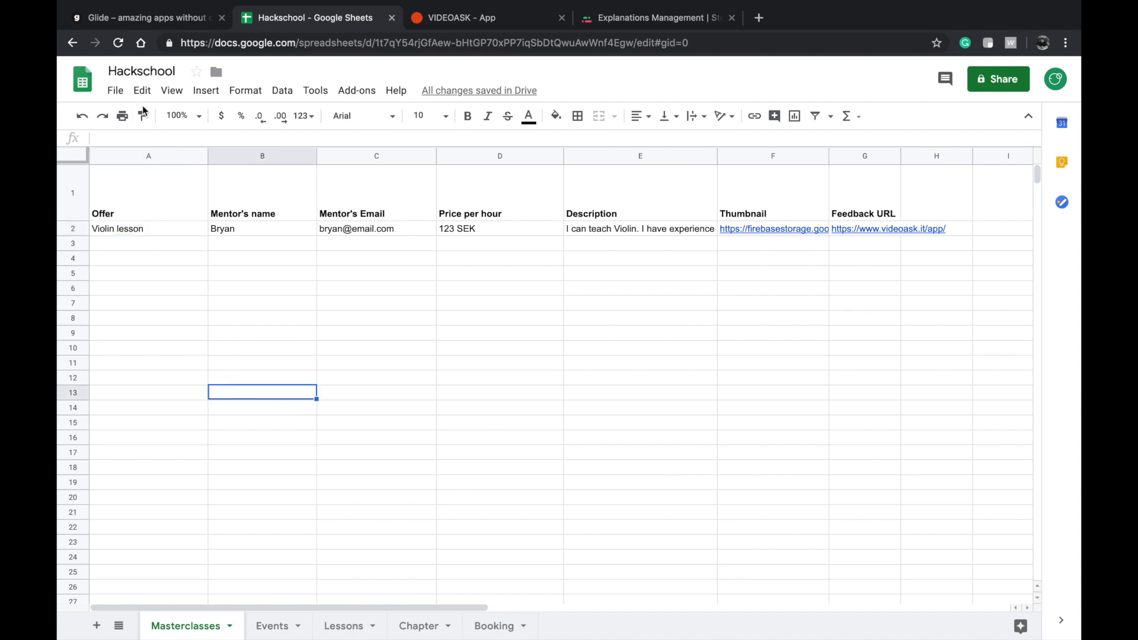
Return to Glide and view the app's Masterclasses and Lessons screens in the preview.
{"action": "left_click", "coordinate": [135, 18]}
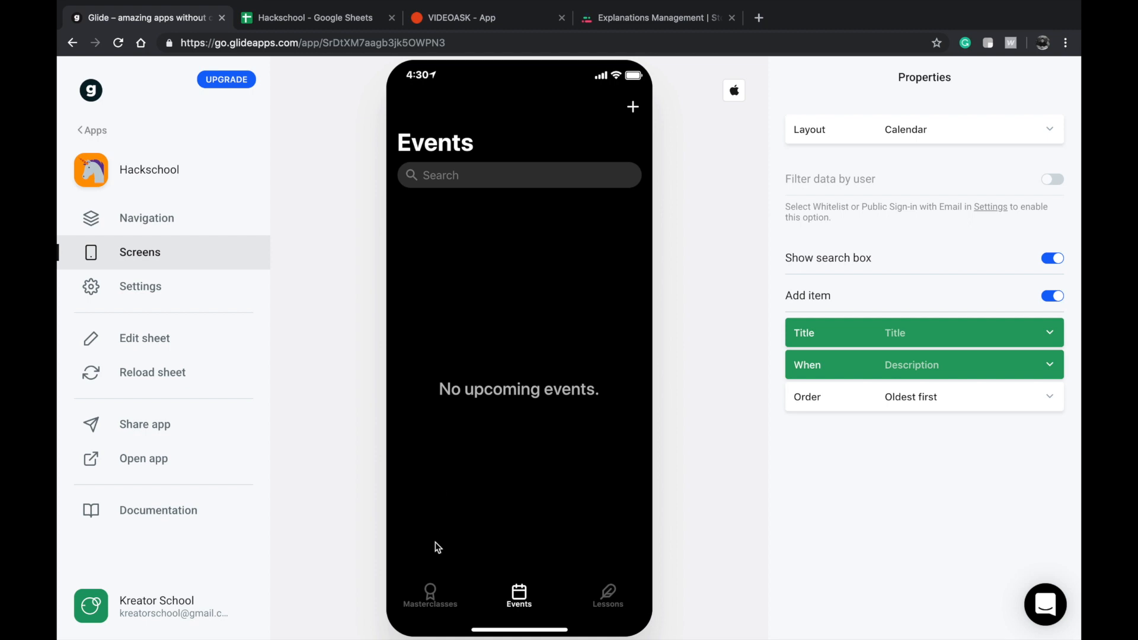
{"action": "left_click", "coordinate": [422, 604]}
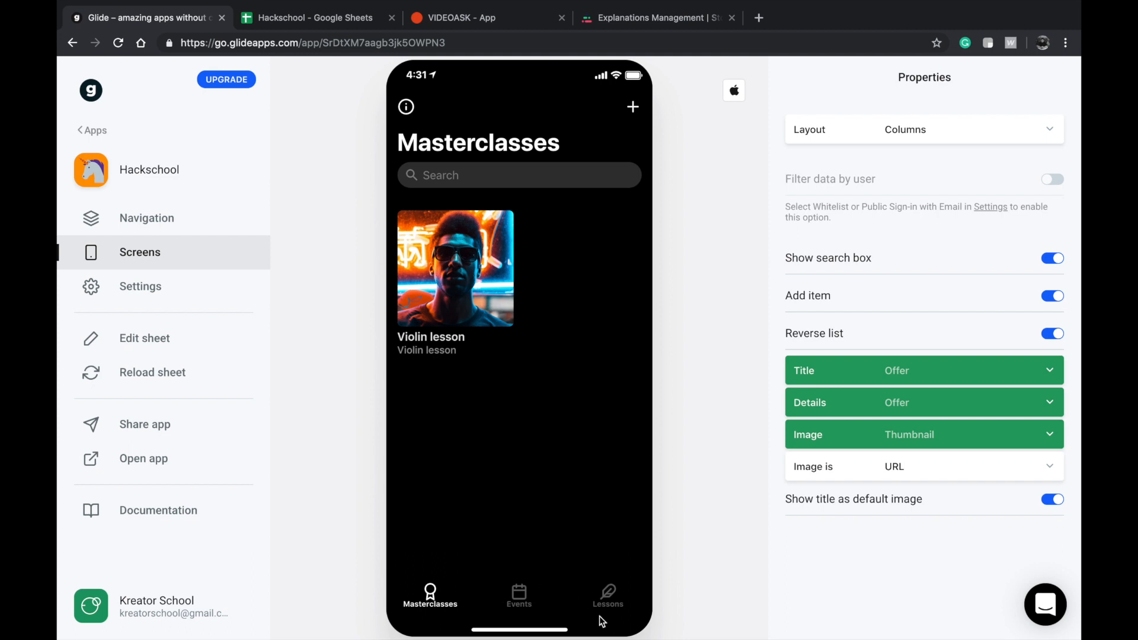
{"action": "left_click", "coordinate": [622, 597]}
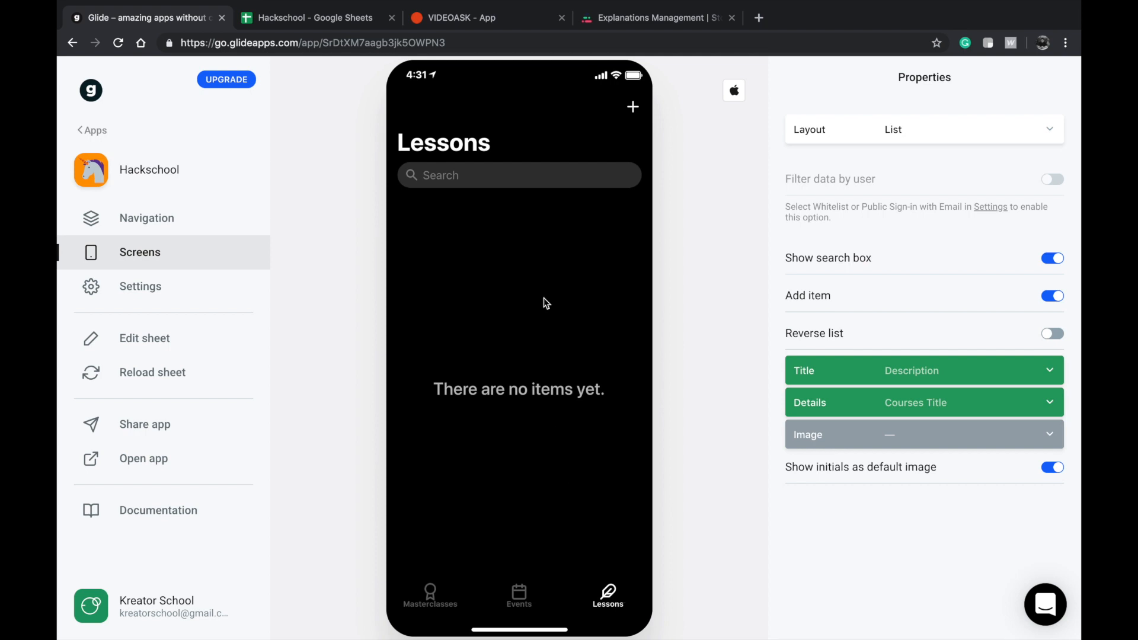
Switch to VideoAsk, close the recording creator and view the app's start page.
{"action": "left_click", "coordinate": [495, 21]}
{"action": "left_click_drag", "start_coordinate": [295, 43], "coordinate": [168, 36]}
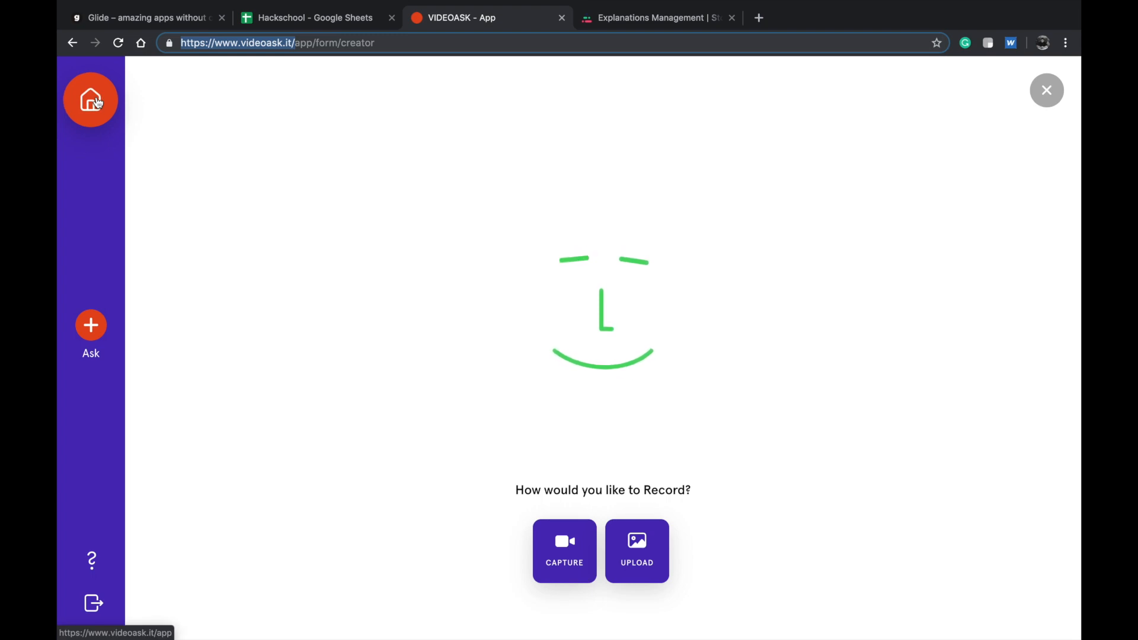
{"action": "left_click", "coordinate": [1044, 91]}
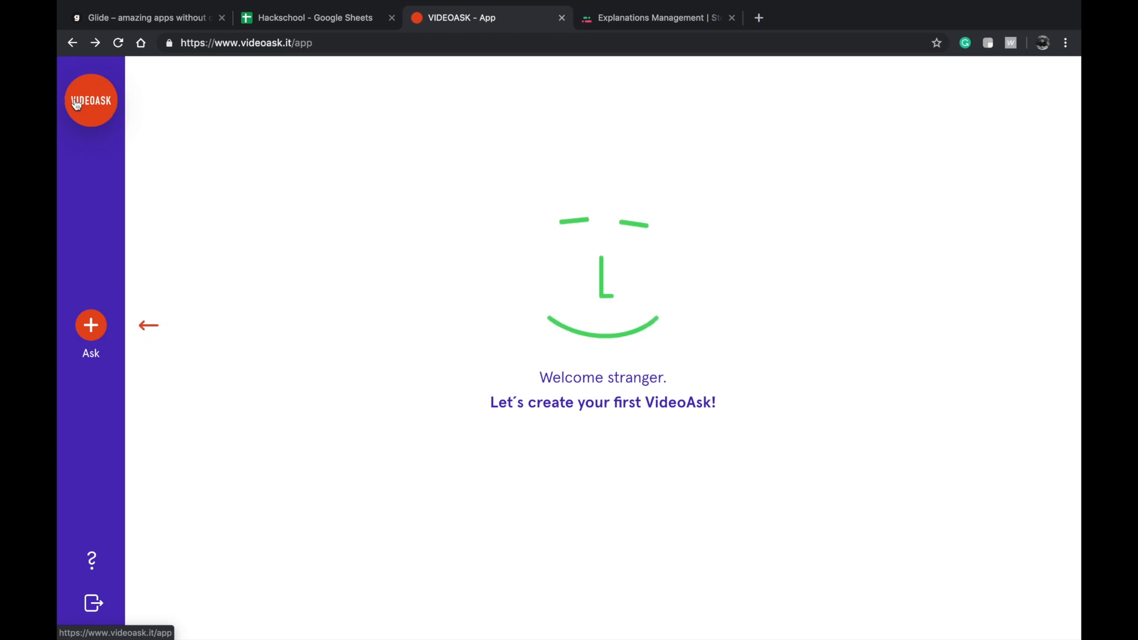
{"action": "left_click", "coordinate": [116, 112]}
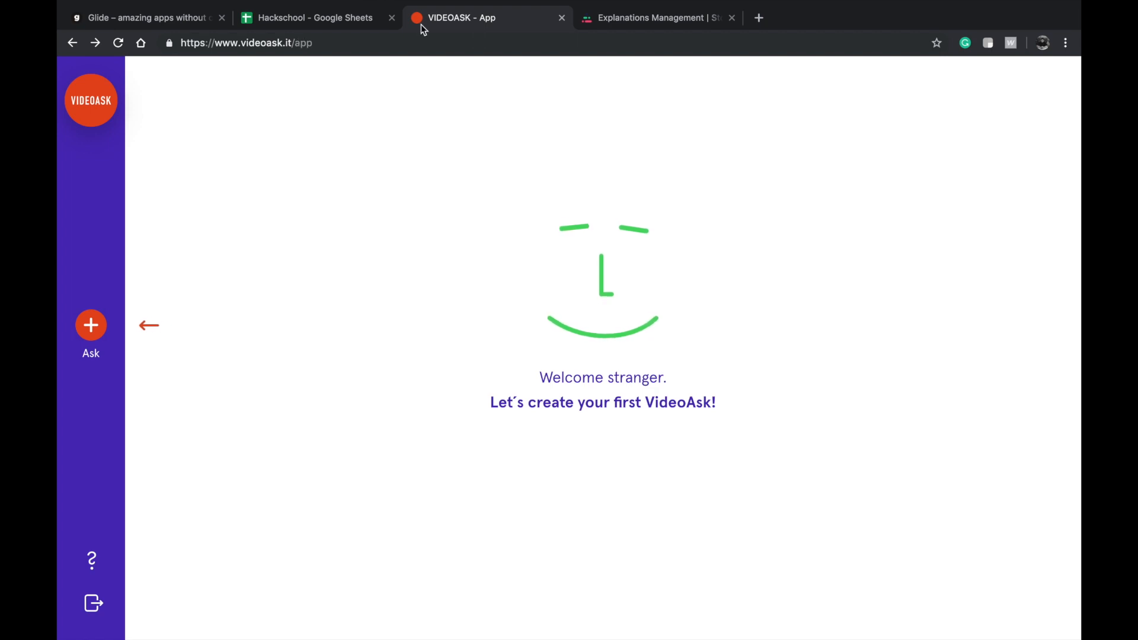
Switch to Stonly's explanations list, look at its home link in a separate browser tab and close that tab.
{"action": "left_click", "coordinate": [608, 29]}
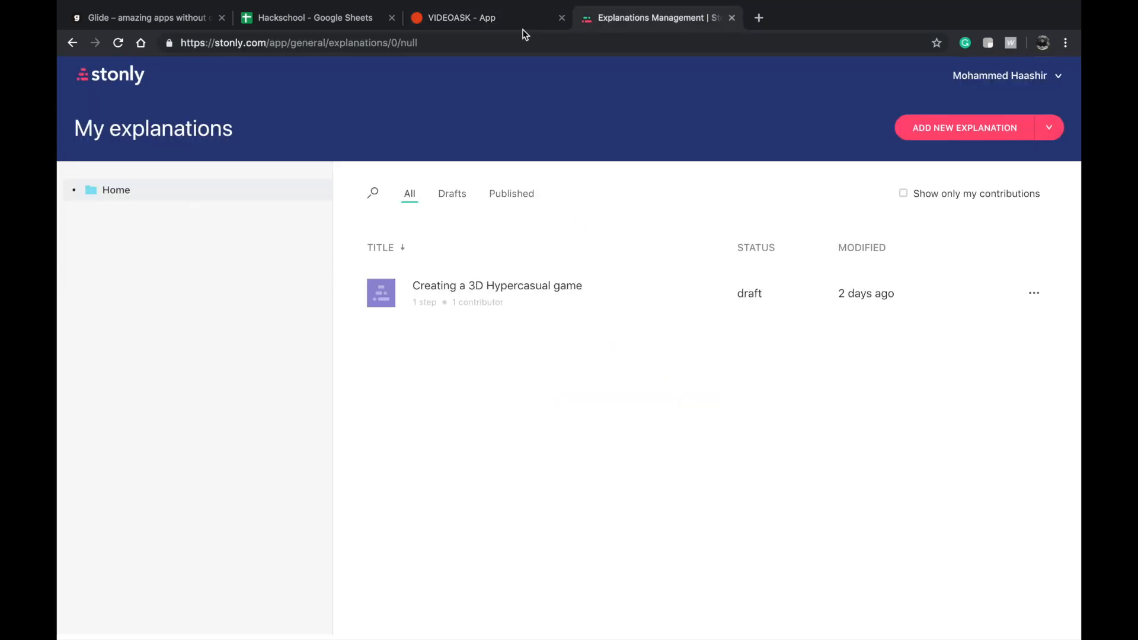
{"action": "left_click", "coordinate": [116, 75], "text": "super"}
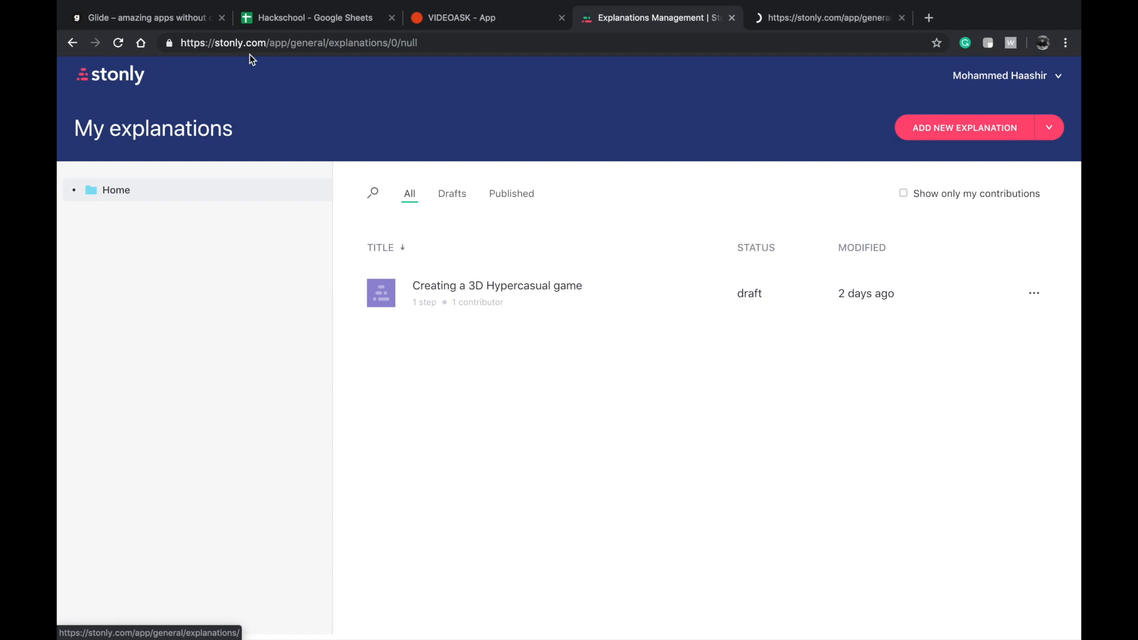
{"action": "left_click", "coordinate": [815, 6]}
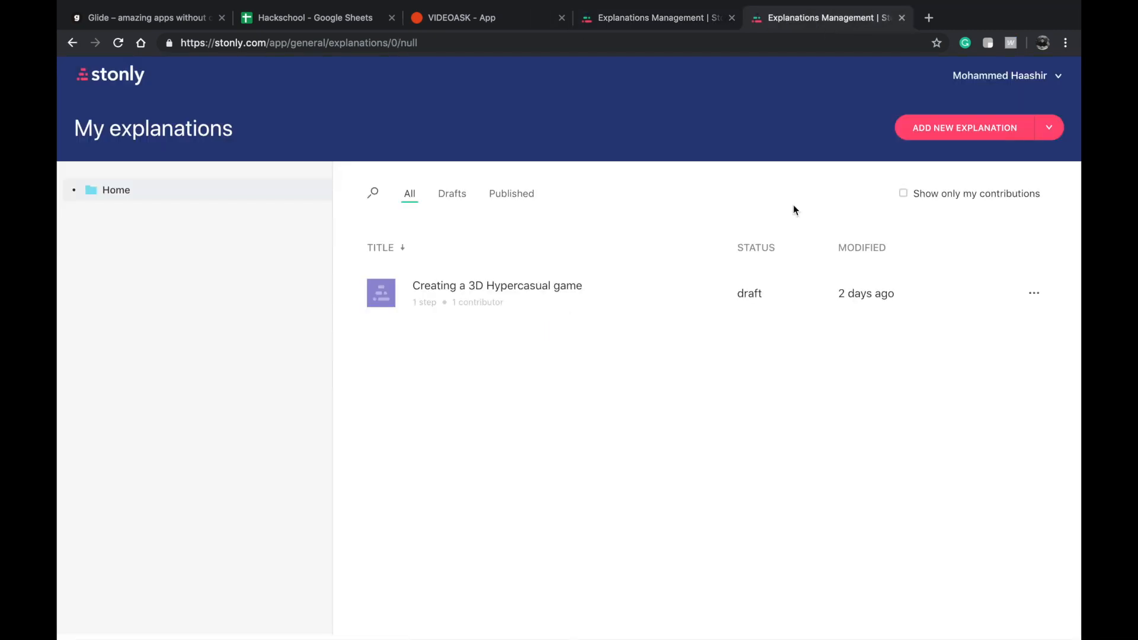
{"action": "left_click", "coordinate": [902, 18]}
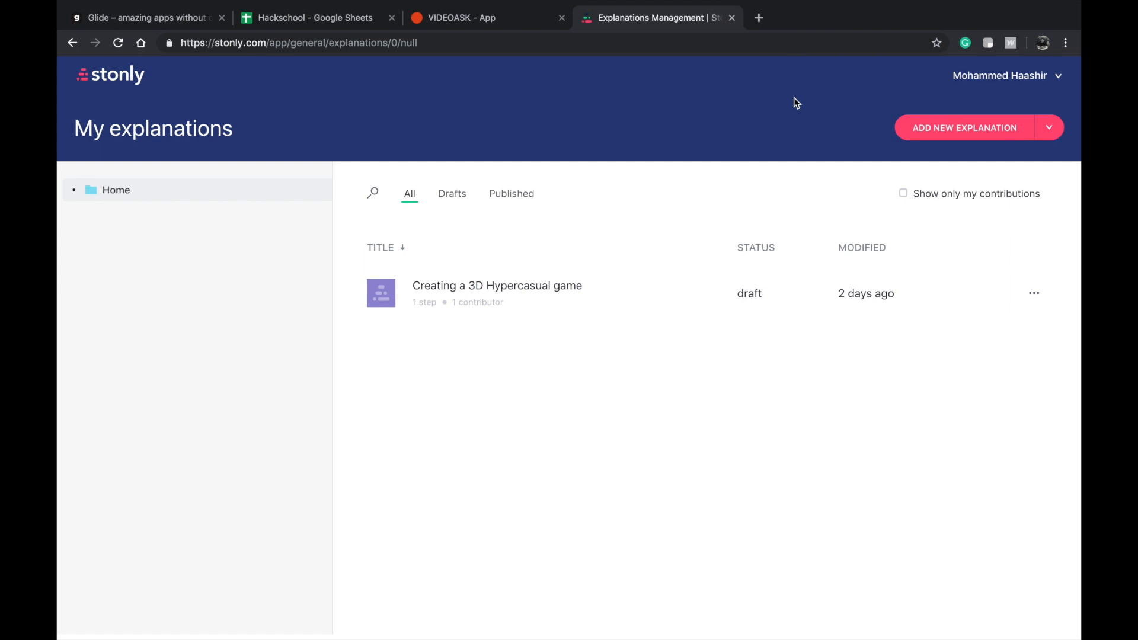
Open "Creating a 3D Hypercasual game", enter "Hello" as content and "Welcome to this lesson" as button label, and check the preview options.
{"action": "left_click", "coordinate": [554, 294]}
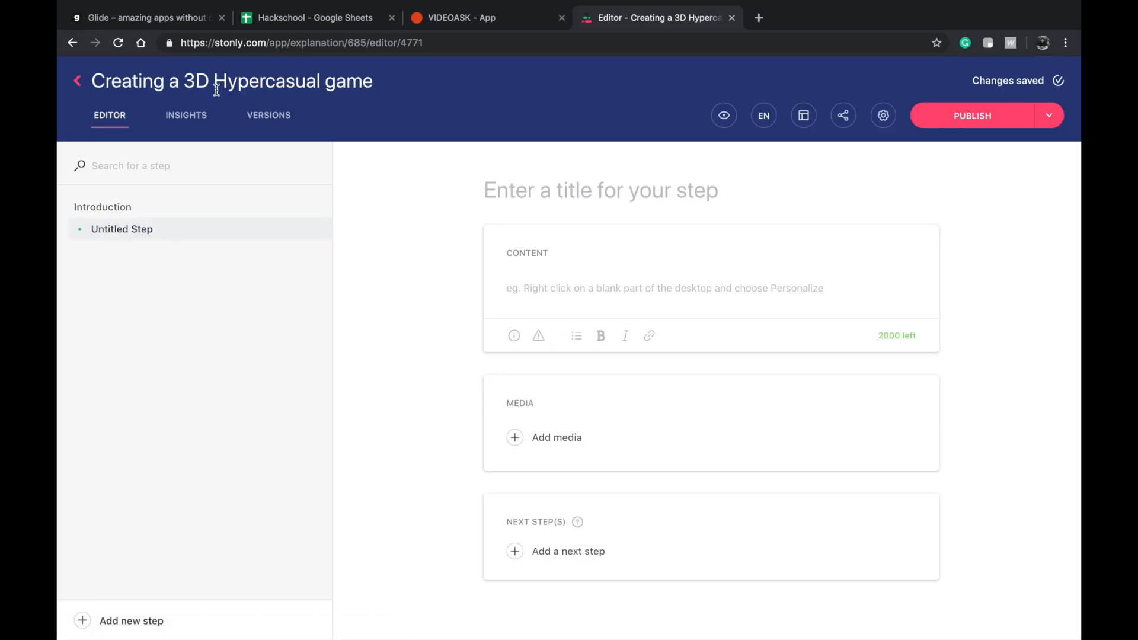
{"action": "left_click", "coordinate": [725, 117]}
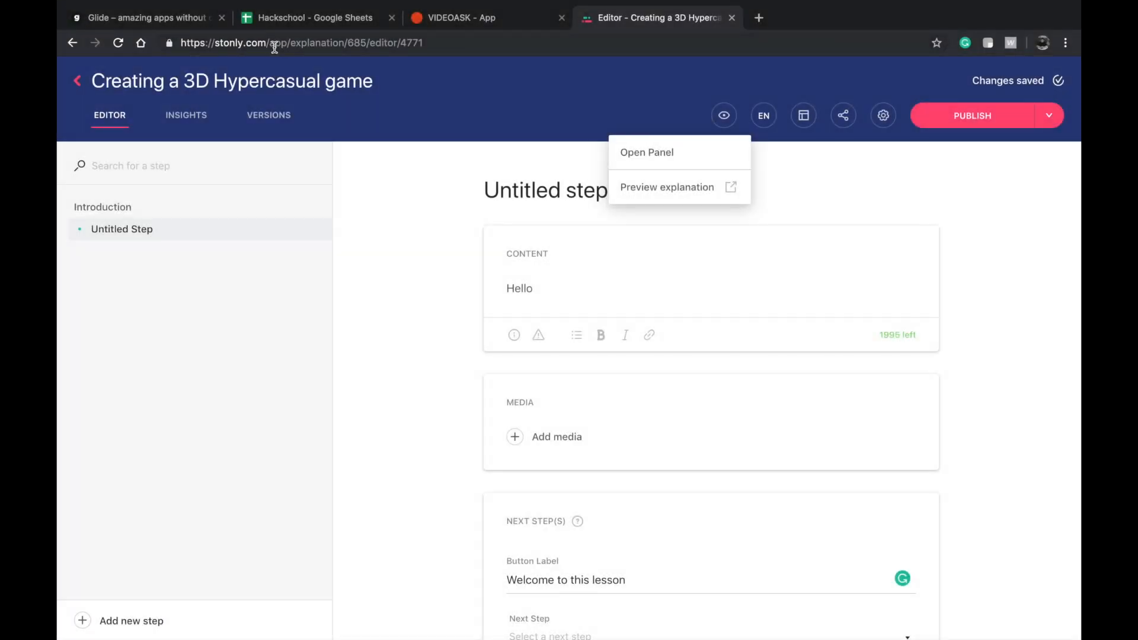
{"action": "left_click", "coordinate": [506, 125]}
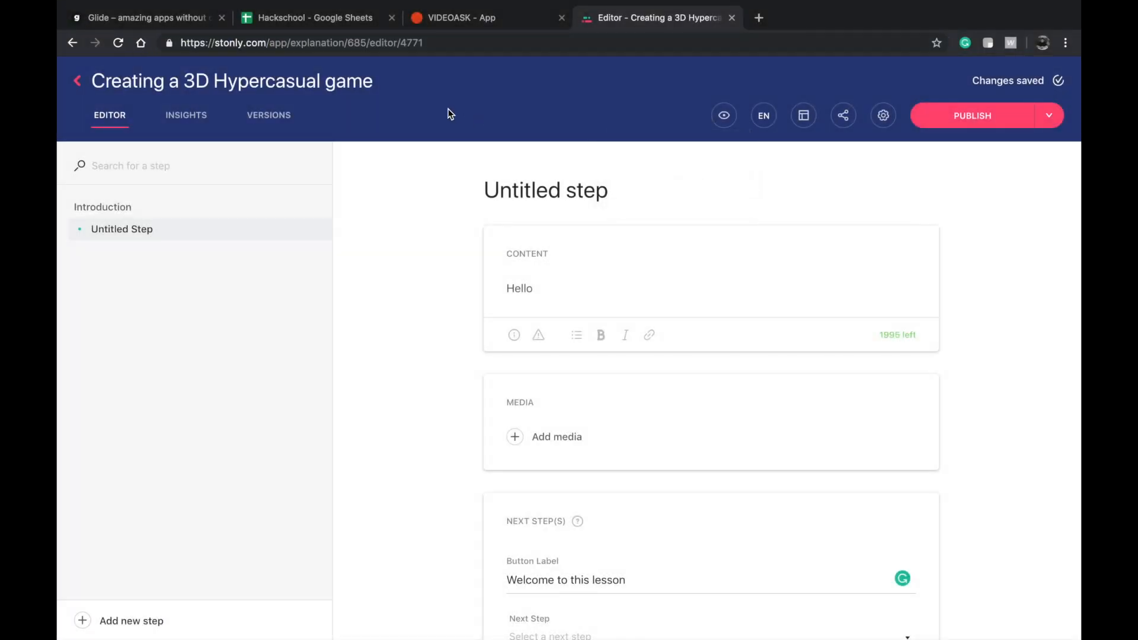
Compare the Lessons screen in Glide with the Stonly explanation editor and the VideoAsk start page.
{"action": "left_click", "coordinate": [201, 20]}
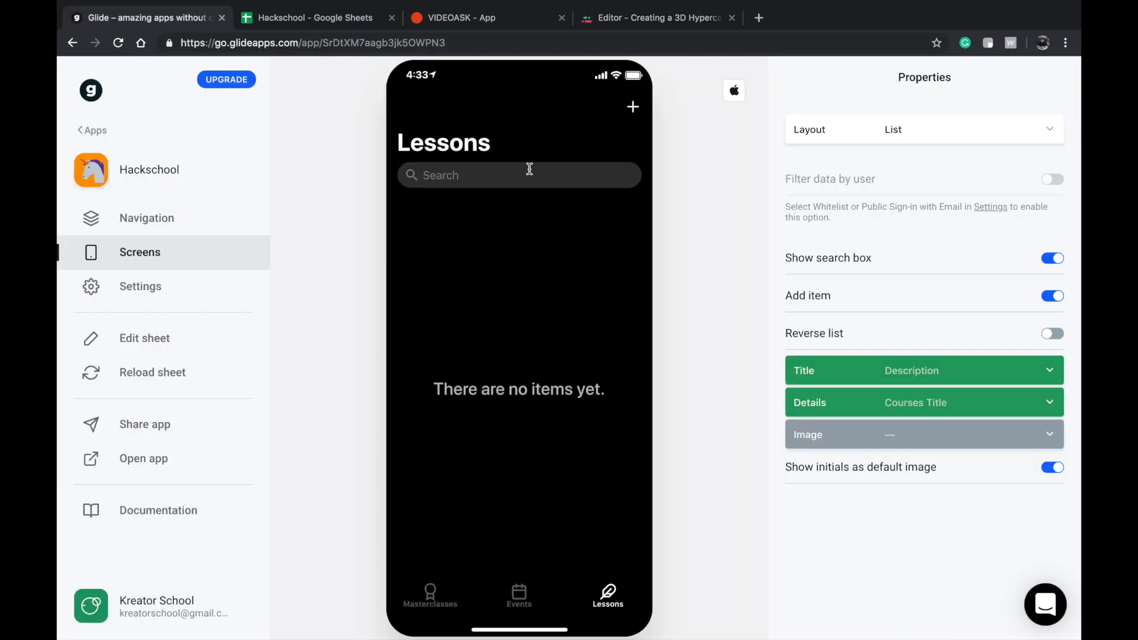
{"action": "left_click", "coordinate": [687, 19]}
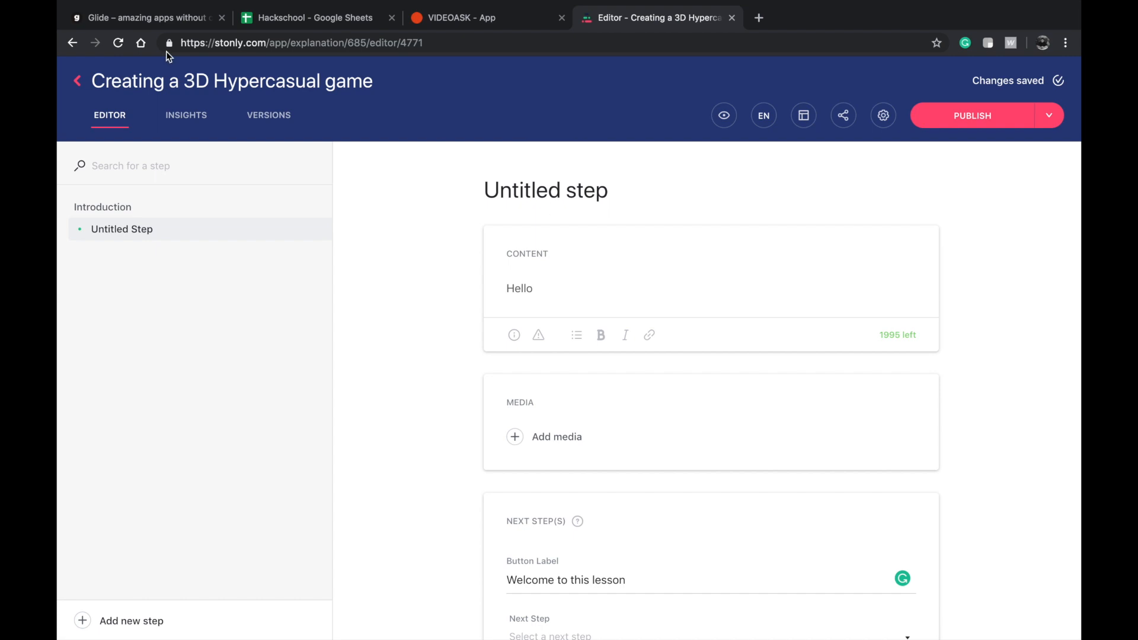
{"action": "left_click", "coordinate": [151, 23]}
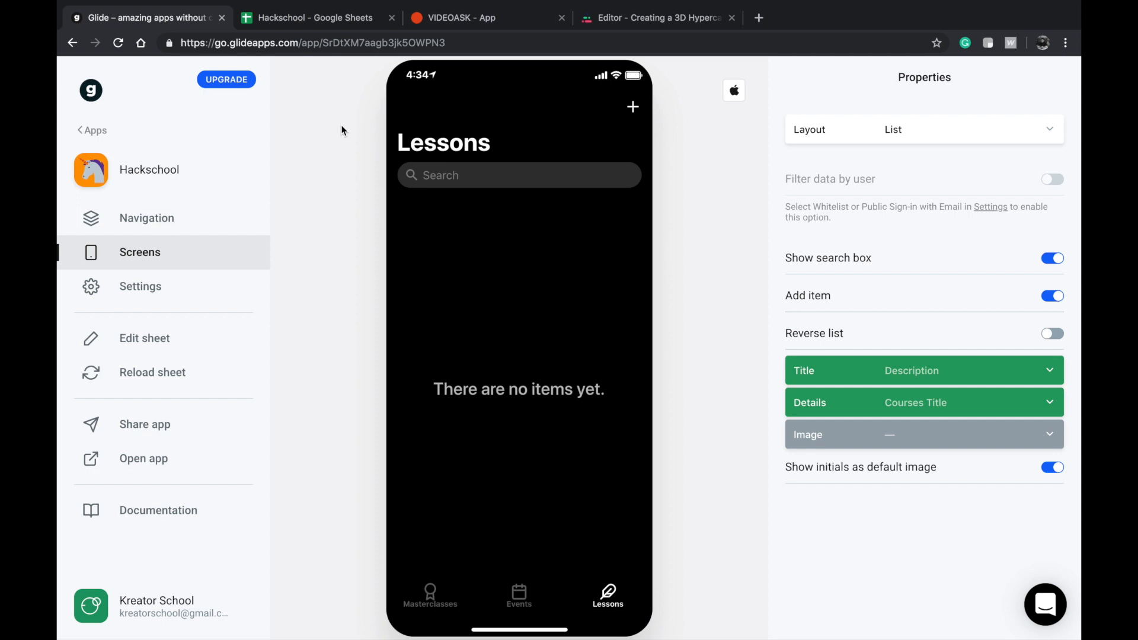
{"action": "mouse_move", "coordinate": [509, 5]}
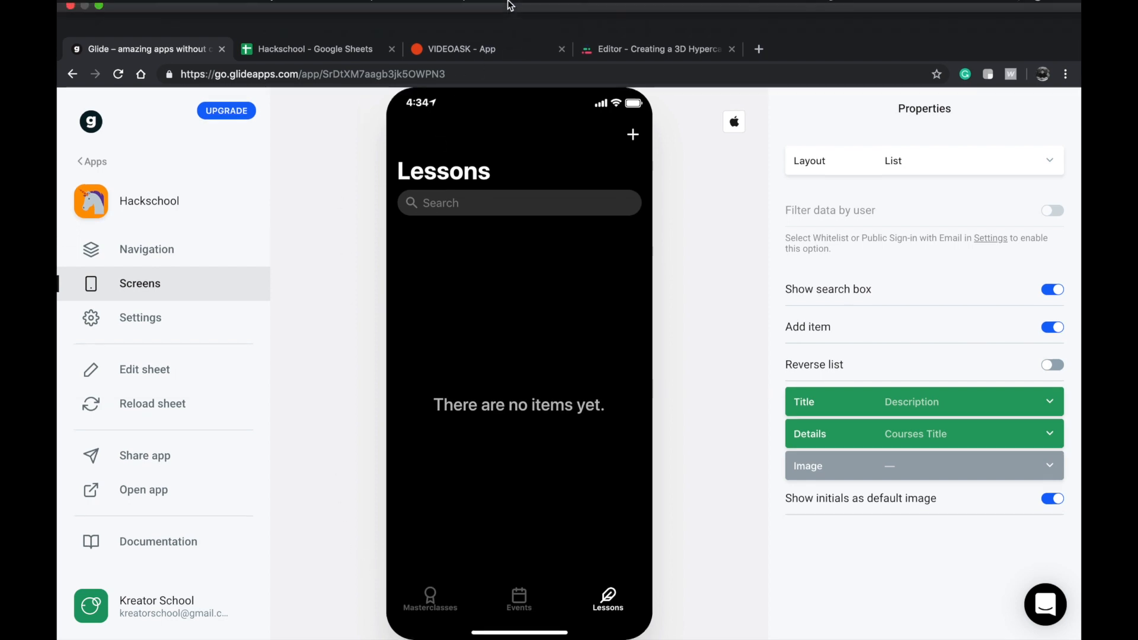
{"action": "left_click", "coordinate": [510, 48]}
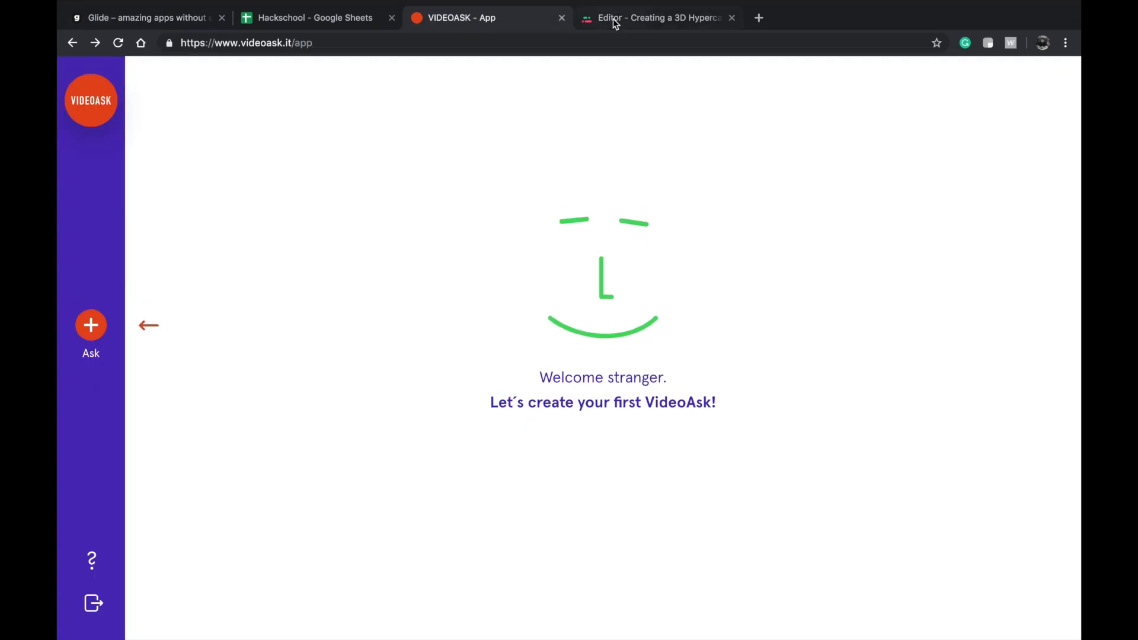
{"action": "left_click", "coordinate": [614, 20]}
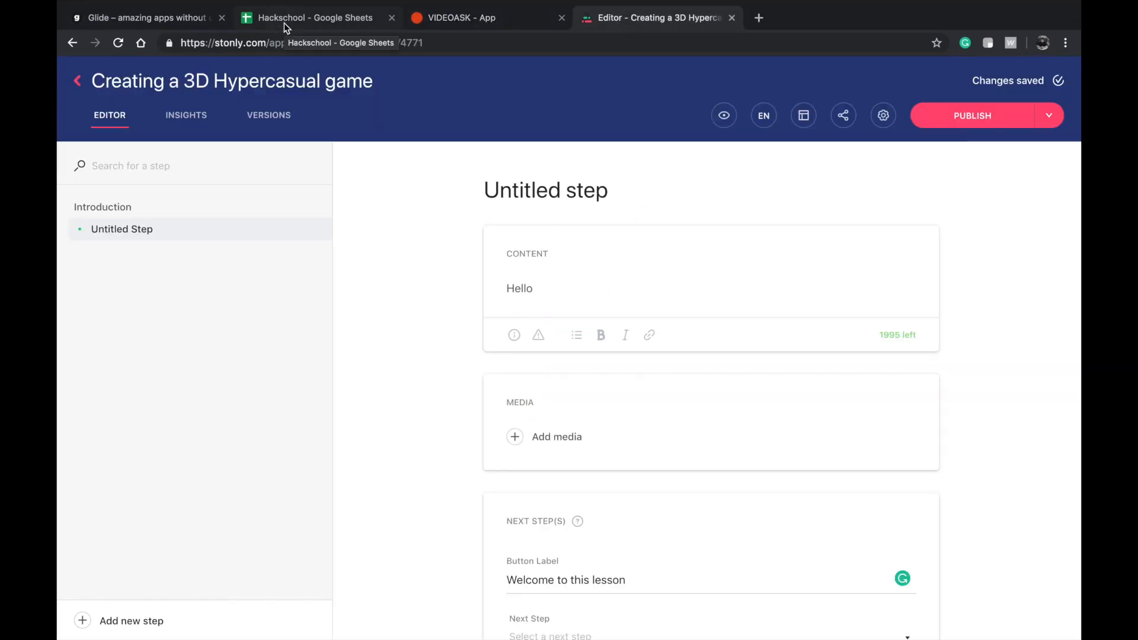
{"action": "left_click", "coordinate": [127, 23]}
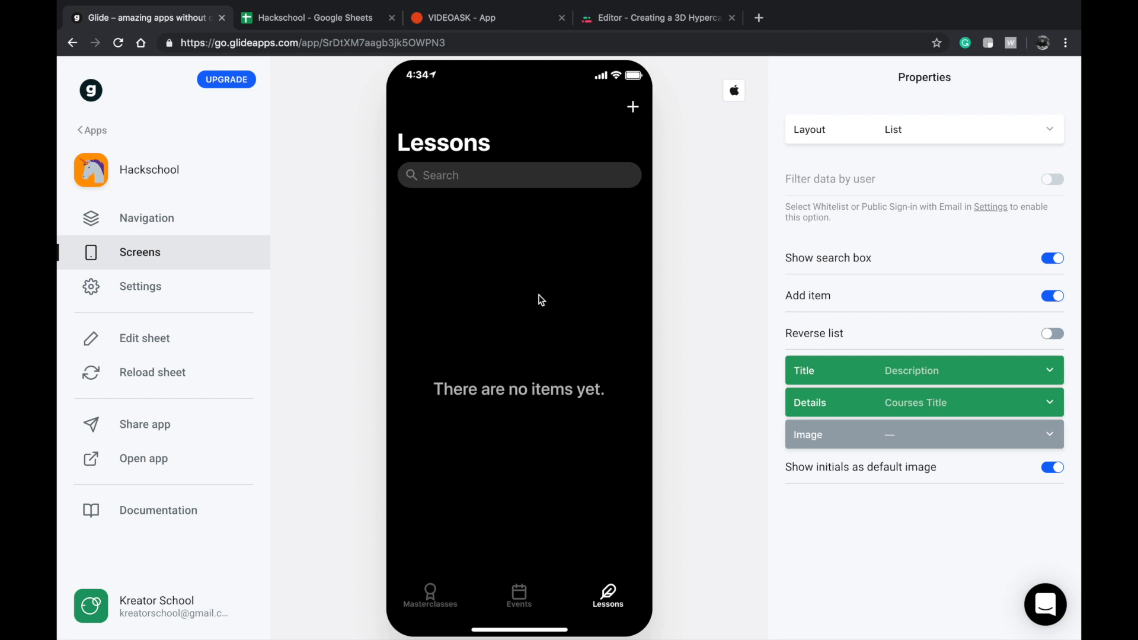
{"action": "left_click", "coordinate": [517, 19]}
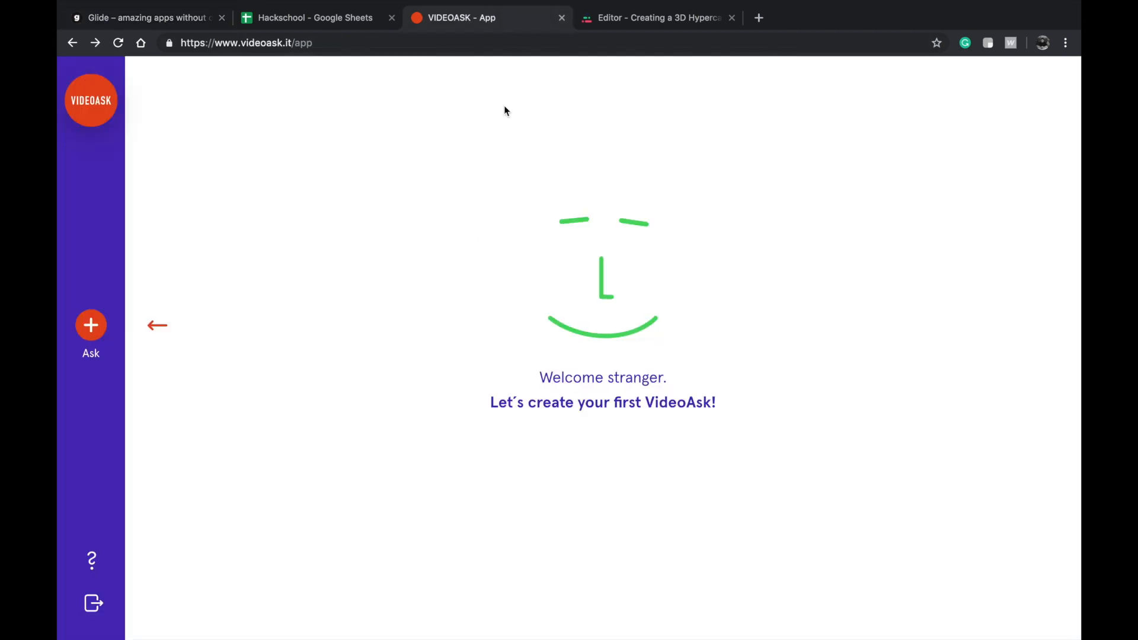
{"action": "left_click", "coordinate": [125, 19]}
{"action": "left_click", "coordinate": [464, 18]}
{"action": "left_click", "coordinate": [97, 102], "text": "super"}
{"action": "left_click", "coordinate": [632, 22]}
{"action": "double_click", "coordinate": [354, 46]}
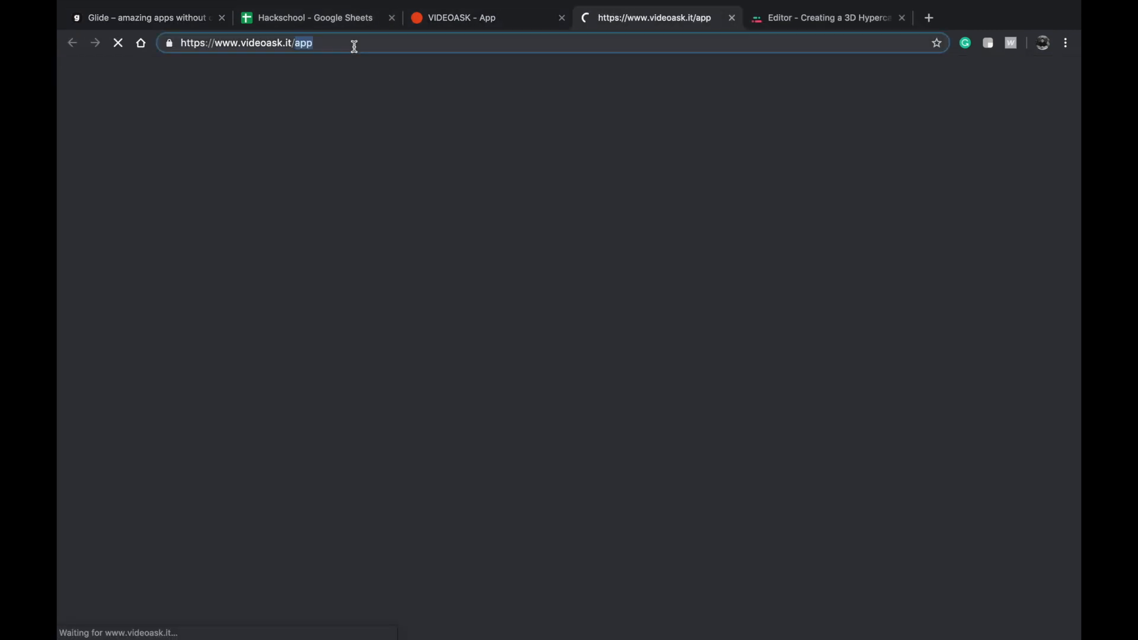
{"action": "key", "text": "BackSpace"}
{"action": "key", "text": "Return"}
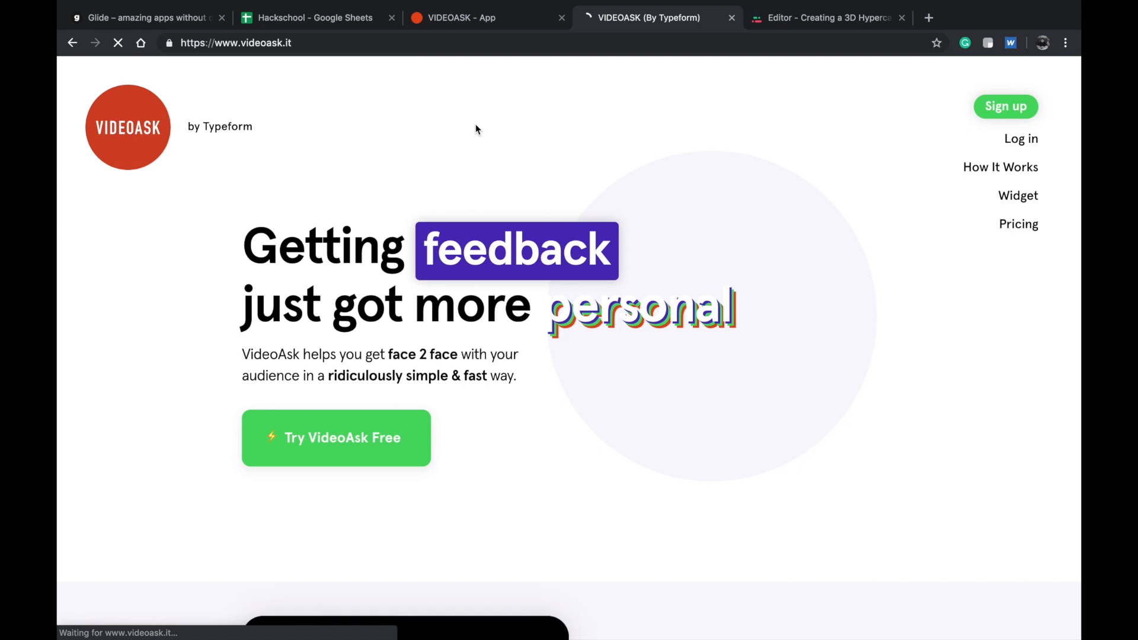
Play the Feedback demo video, write the text answer "Hey I have a question!" and discard it.
{"action": "scroll", "coordinate": [488, 252], "scroll_direction": "down", "scroll_amount": 8}
{"action": "scroll", "coordinate": [465, 398], "scroll_direction": "down", "scroll_amount": 2}
{"action": "left_click", "coordinate": [433, 305]}
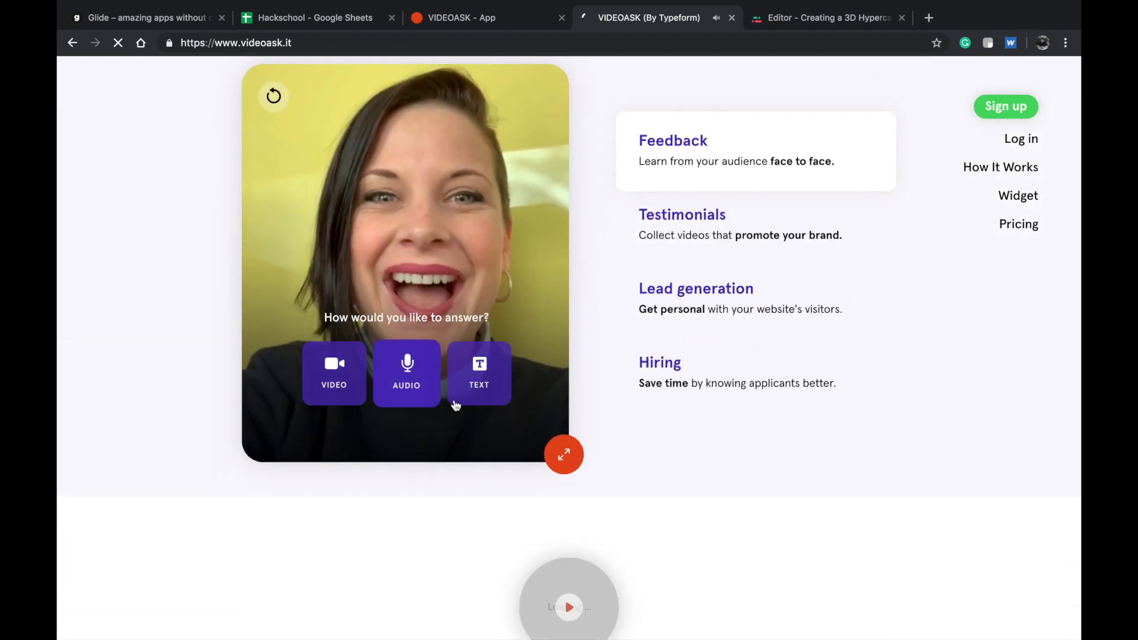
{"action": "left_click", "coordinate": [461, 383]}
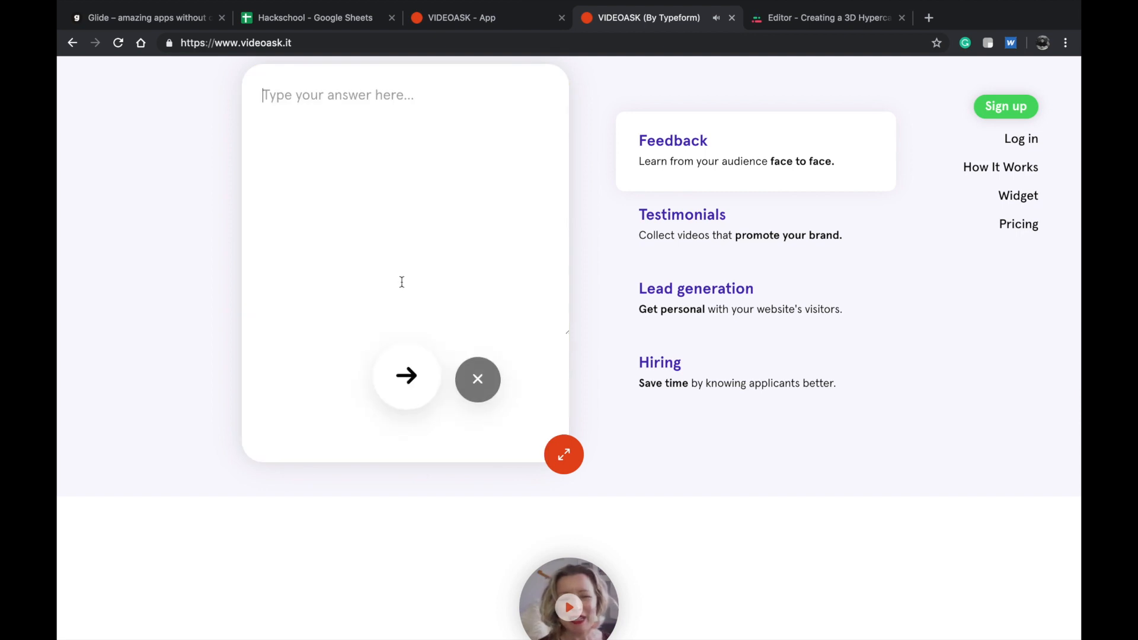
{"action": "type", "text": "He"}
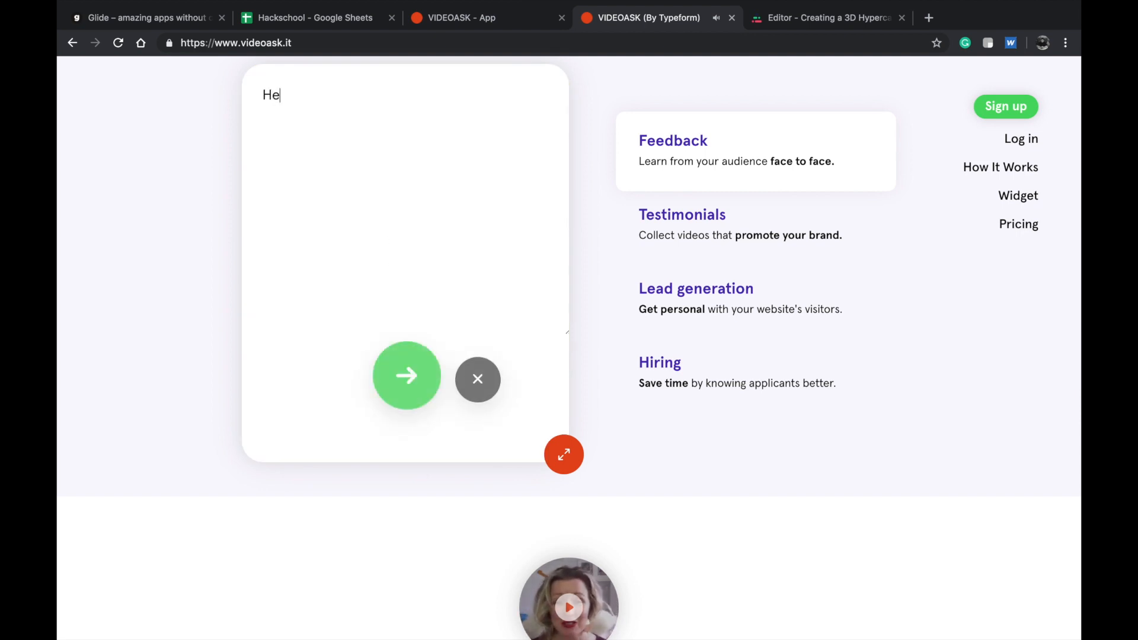
{"action": "type", "text": "y I have a question!"}
{"action": "left_click", "coordinate": [458, 385]}
{"action": "left_click", "coordinate": [459, 381]}
{"action": "left_click", "coordinate": [460, 381]}
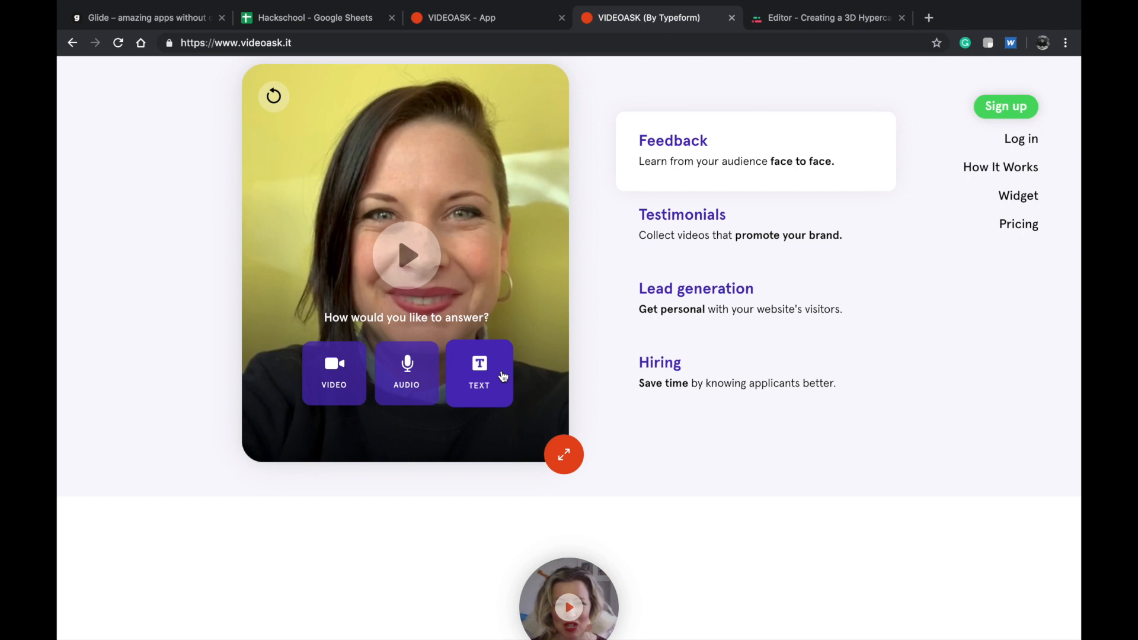
Look over the use-case demos on the VideoAsk home page, including Testimonials and Lead generation.
{"action": "scroll", "coordinate": [409, 388], "scroll_direction": "down", "scroll_amount": 3}
{"action": "scroll", "coordinate": [409, 389], "scroll_direction": "up", "scroll_amount": 4}
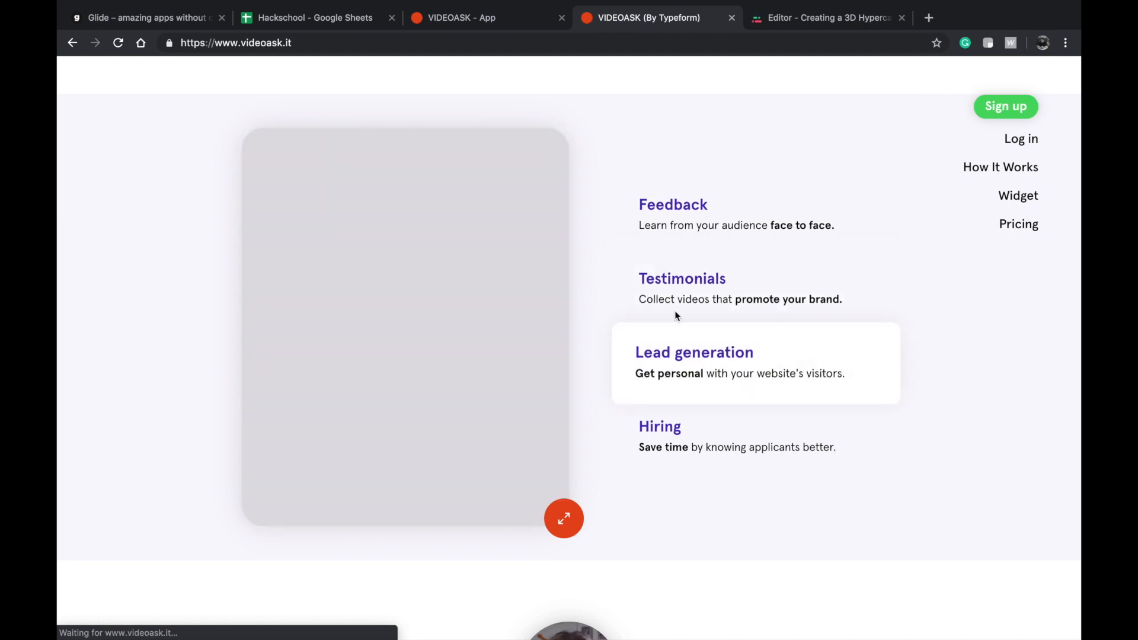
{"action": "scroll", "coordinate": [546, 427], "scroll_direction": "down", "scroll_amount": 1}
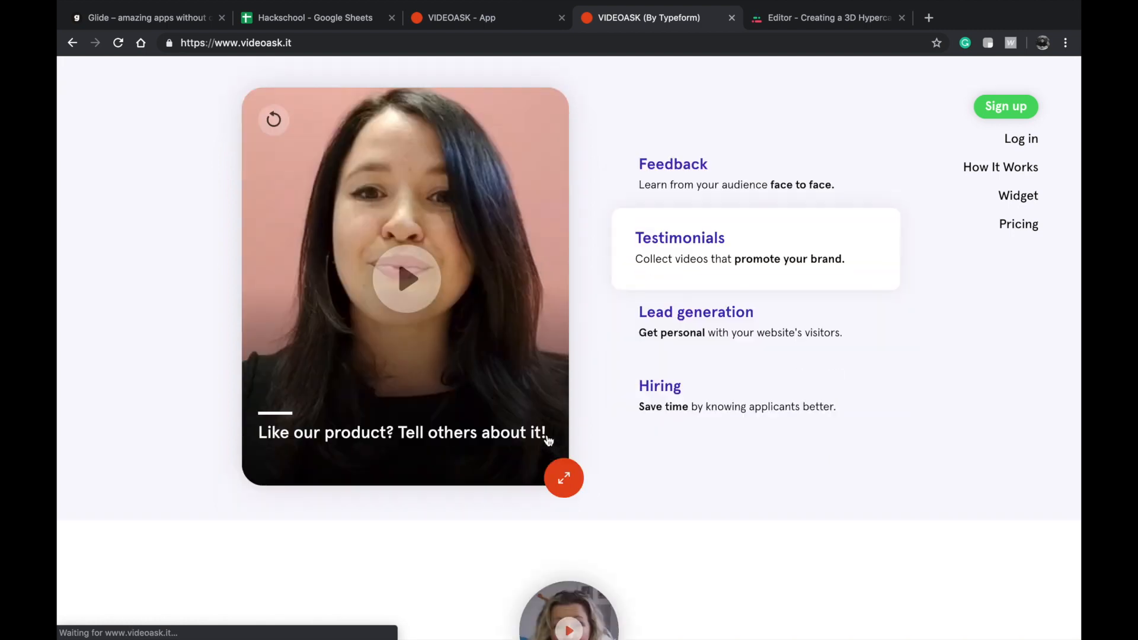
{"action": "scroll", "coordinate": [548, 440], "scroll_direction": "down", "scroll_amount": 10}
{"action": "scroll", "coordinate": [546, 438], "scroll_direction": "up", "scroll_amount": 12}
{"action": "scroll", "coordinate": [546, 432], "scroll_direction": "left", "scroll_amount": 3}
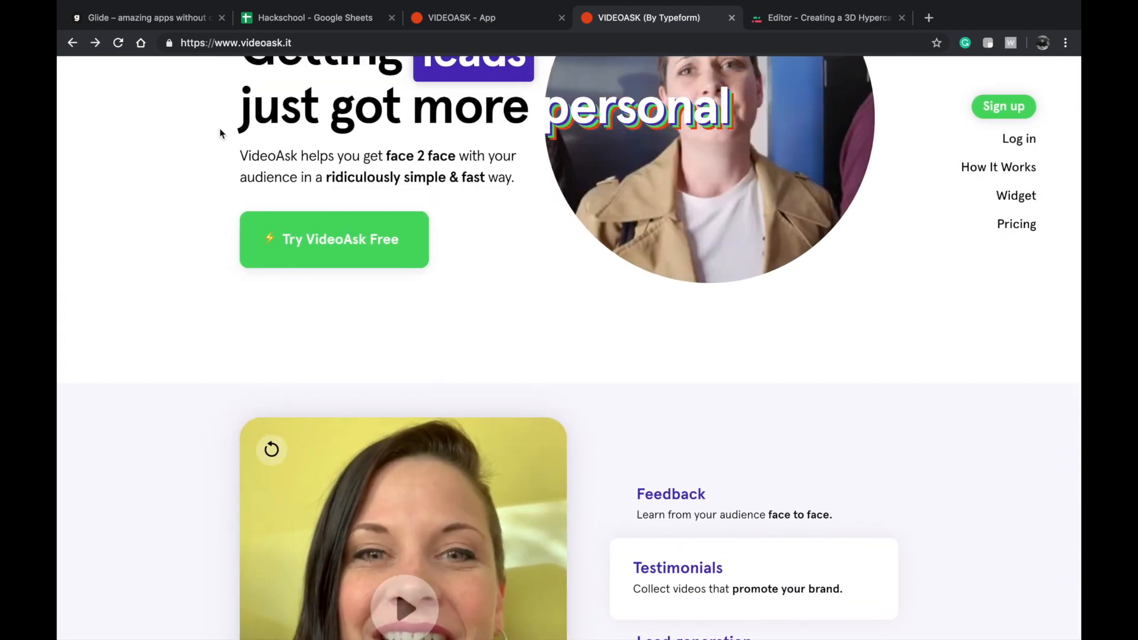
Switch to the Glide editor and view the Hackschool app's Events screen.
{"action": "left_click", "coordinate": [178, 16]}
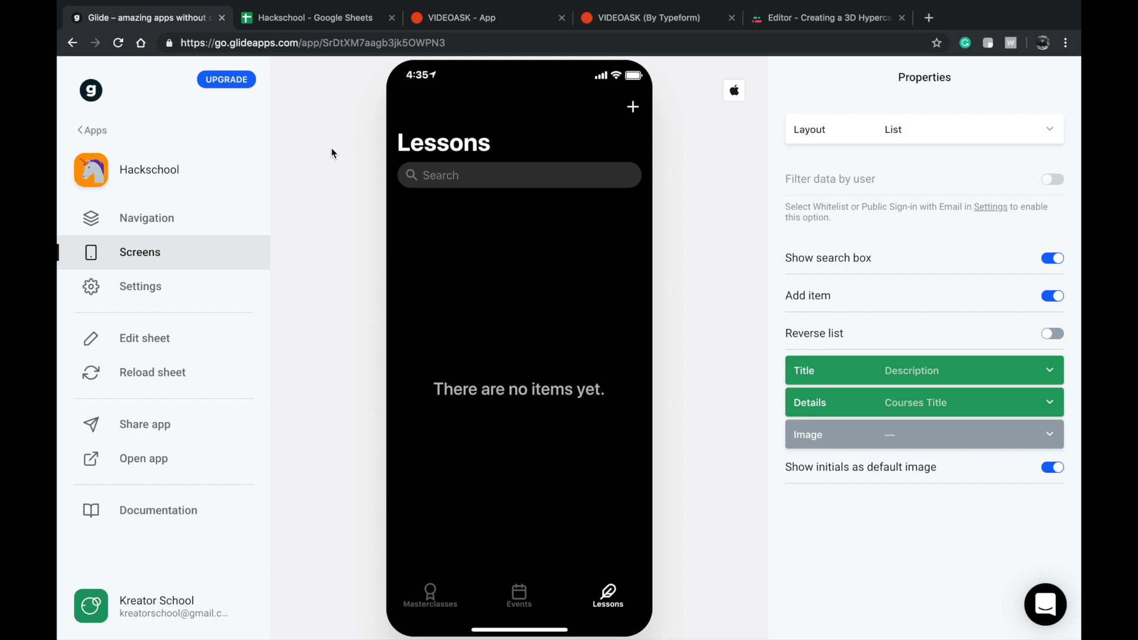
{"action": "left_click", "coordinate": [515, 590]}
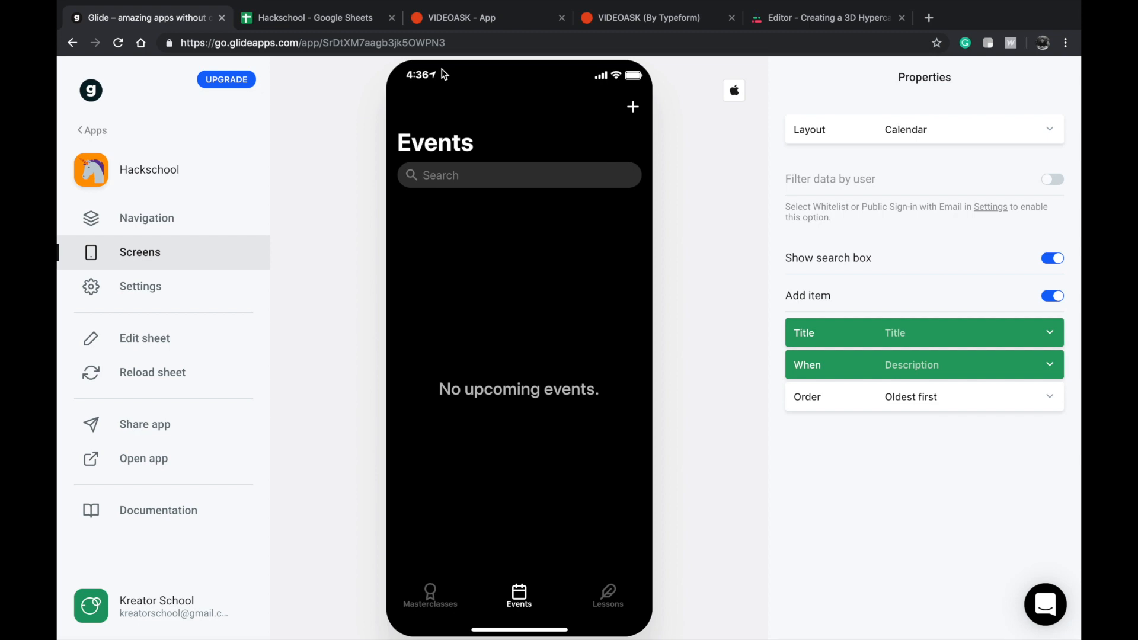
{"action": "left_click", "coordinate": [377, 46]}
Switch to Google Sheets and open the spreadsheet list at sheets.google.com.
{"action": "left_click", "coordinate": [354, 20]}
{"action": "left_click", "coordinate": [274, 43]}
{"action": "type", "text": "shhe"}
{"action": "key", "text": "BackSpace"}
{"action": "key", "text": "BackSpace"}
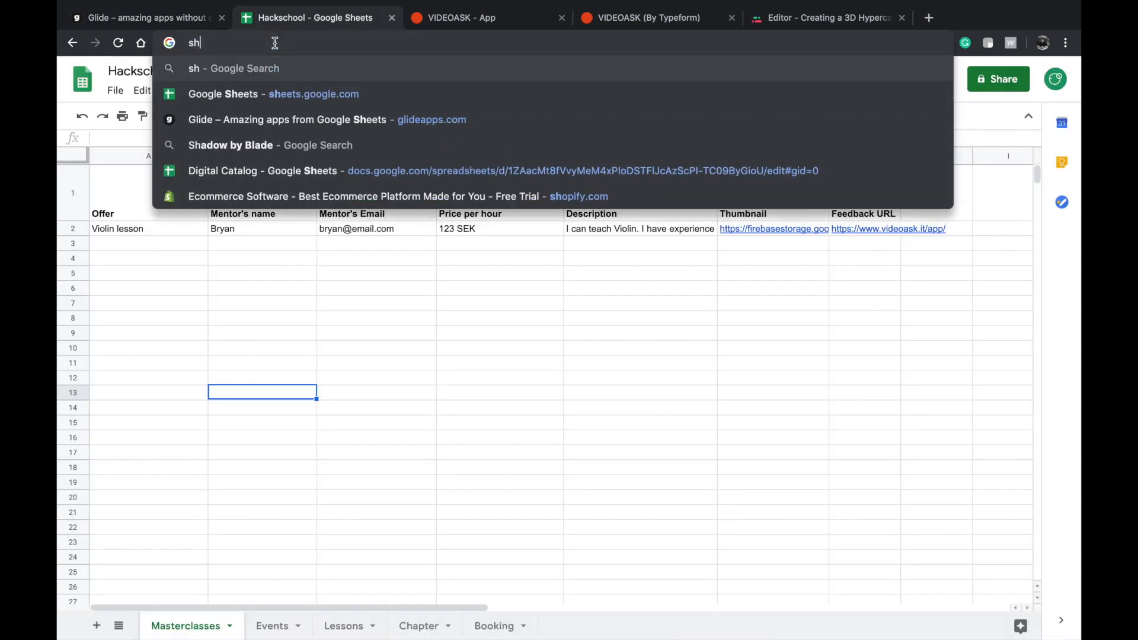
{"action": "type", "text": "ee"}
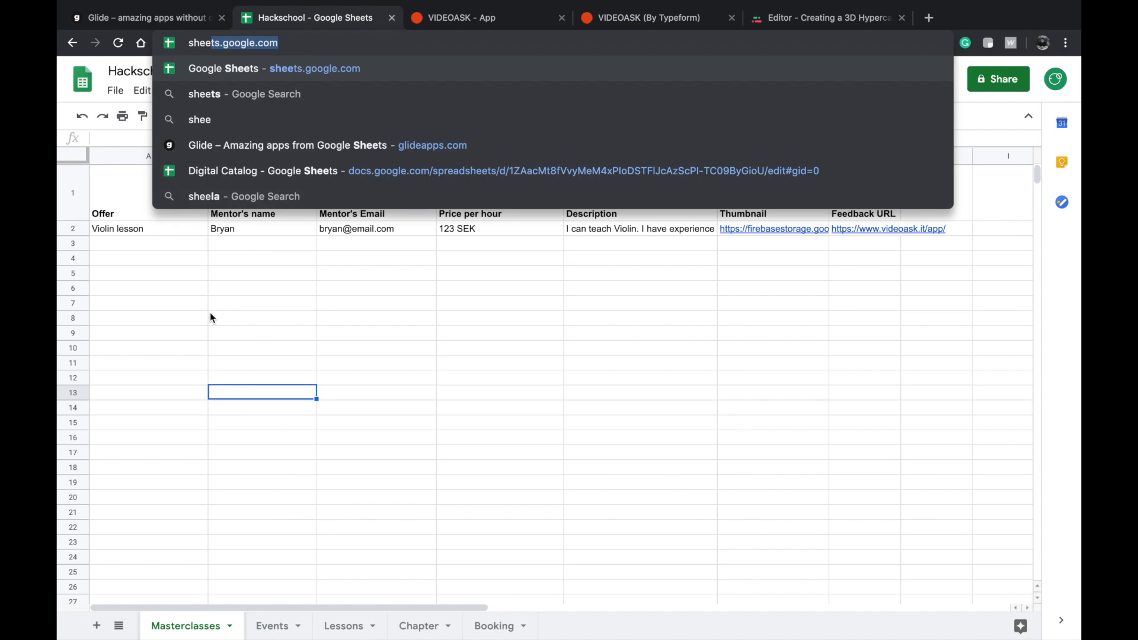
{"action": "key", "text": "Return"}
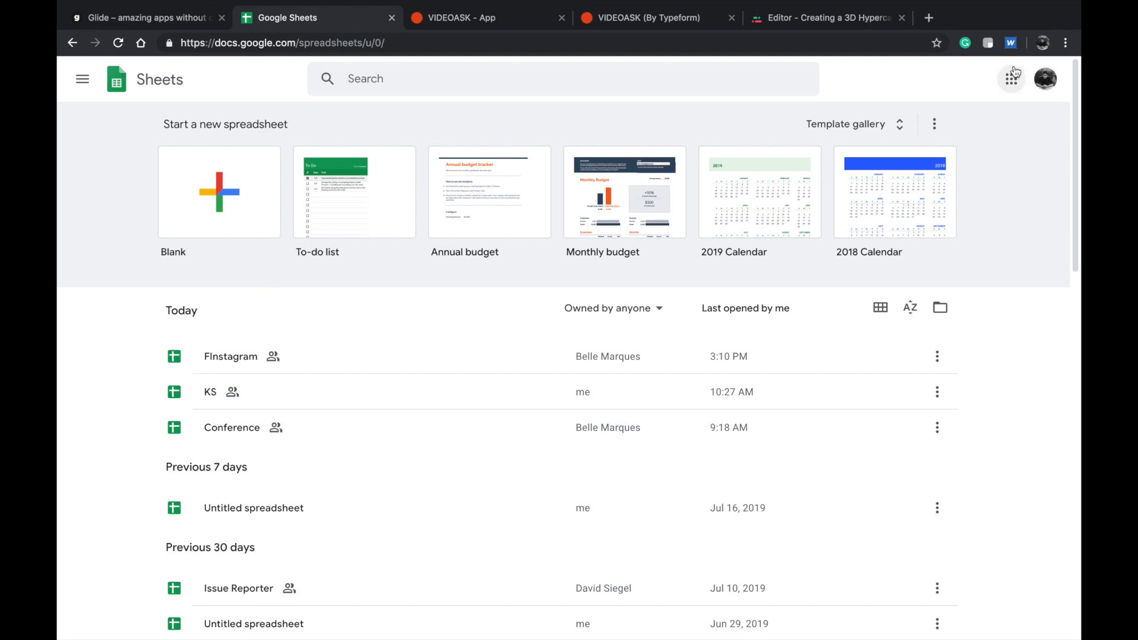
Change to the other Google account's spreadsheet list and open the Hackschool spreadsheet.
{"action": "left_click", "coordinate": [1044, 78]}
{"action": "left_click", "coordinate": [965, 234]}
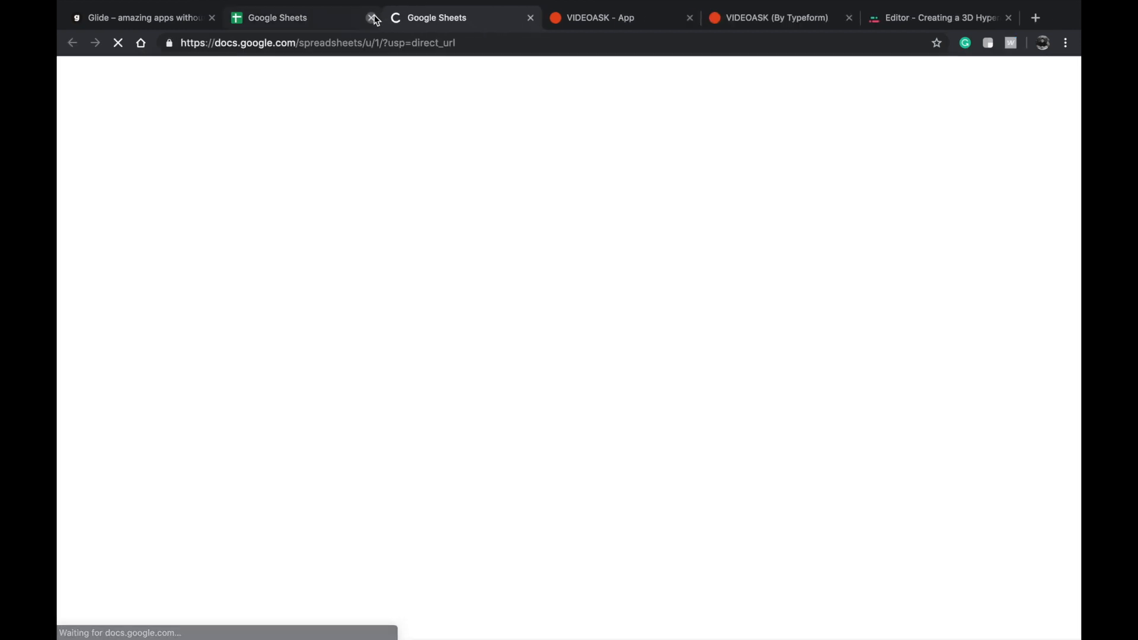
{"action": "left_click", "coordinate": [371, 18]}
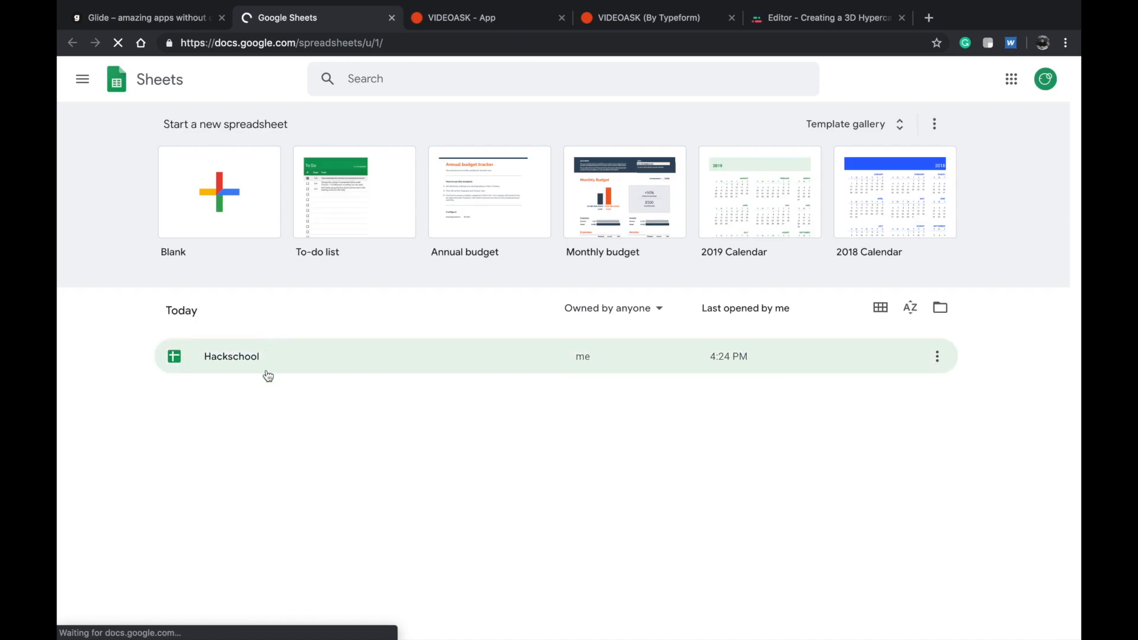
{"action": "left_click", "coordinate": [267, 373]}
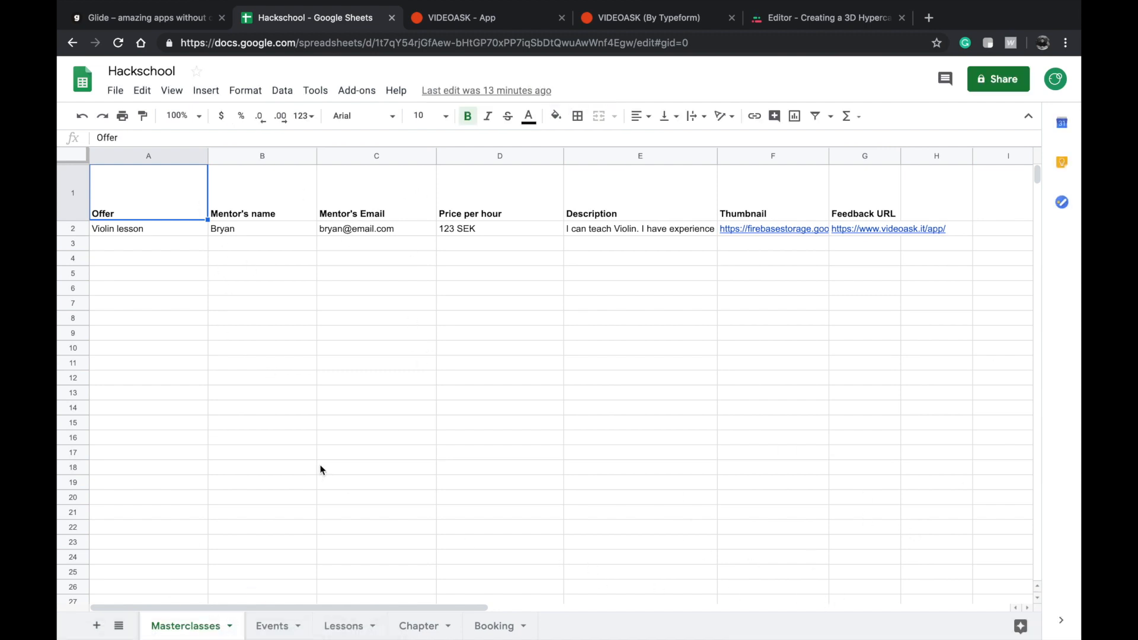
Slightly reduce the height of header row 1 in the Masterclasses sheet and select the Offer header.
{"action": "left_click_drag", "start_coordinate": [82, 221], "coordinate": [84, 212]}
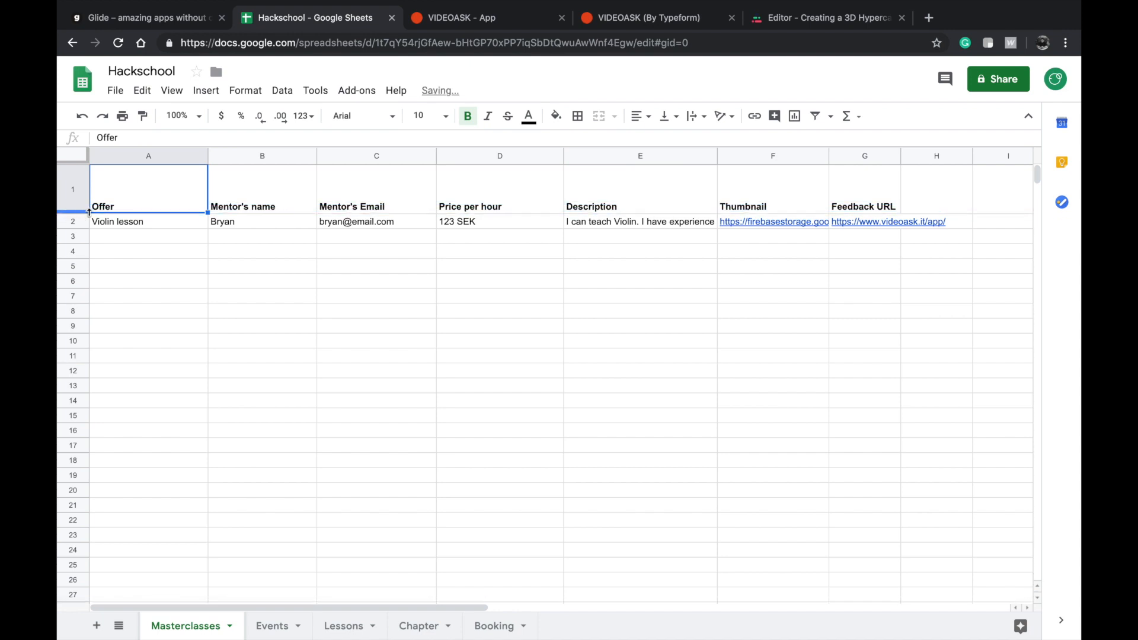
{"action": "left_click", "coordinate": [147, 237]}
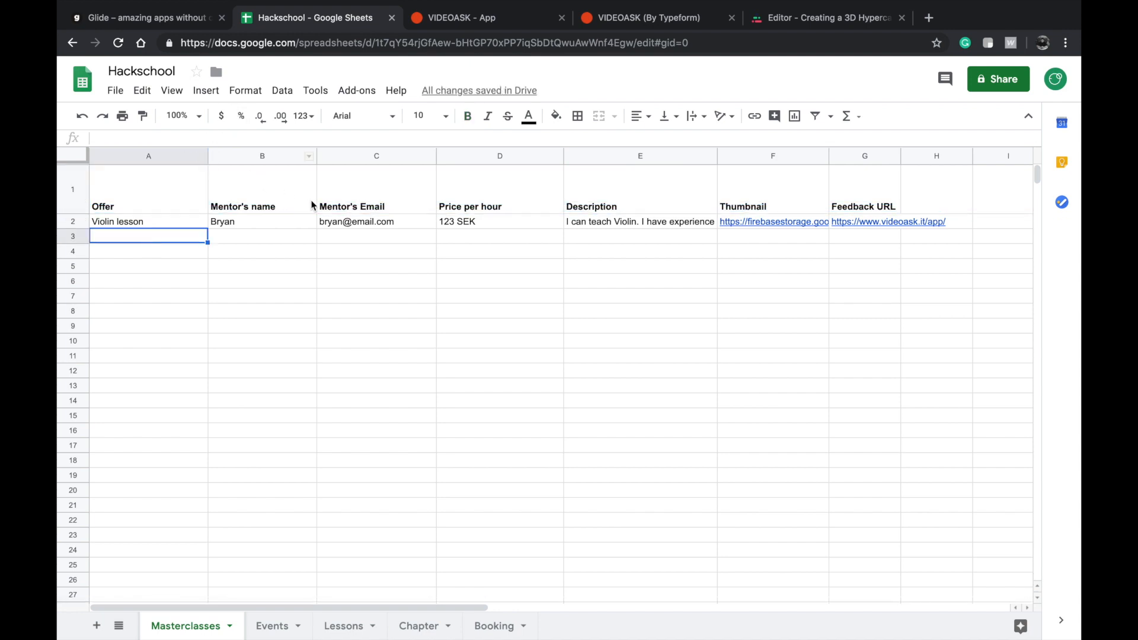
{"action": "left_click", "coordinate": [178, 194]}
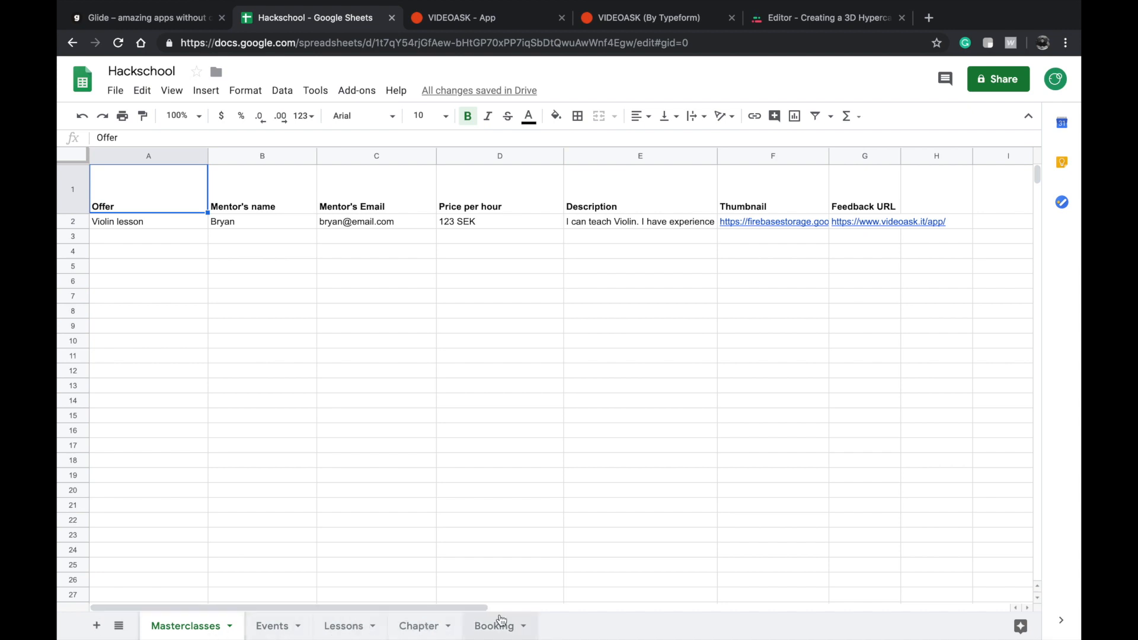
Review the Booking, Chapter and Events sheets and compare them with the app in Glide.
{"action": "left_click", "coordinate": [498, 623]}
{"action": "left_click", "coordinate": [422, 625]}
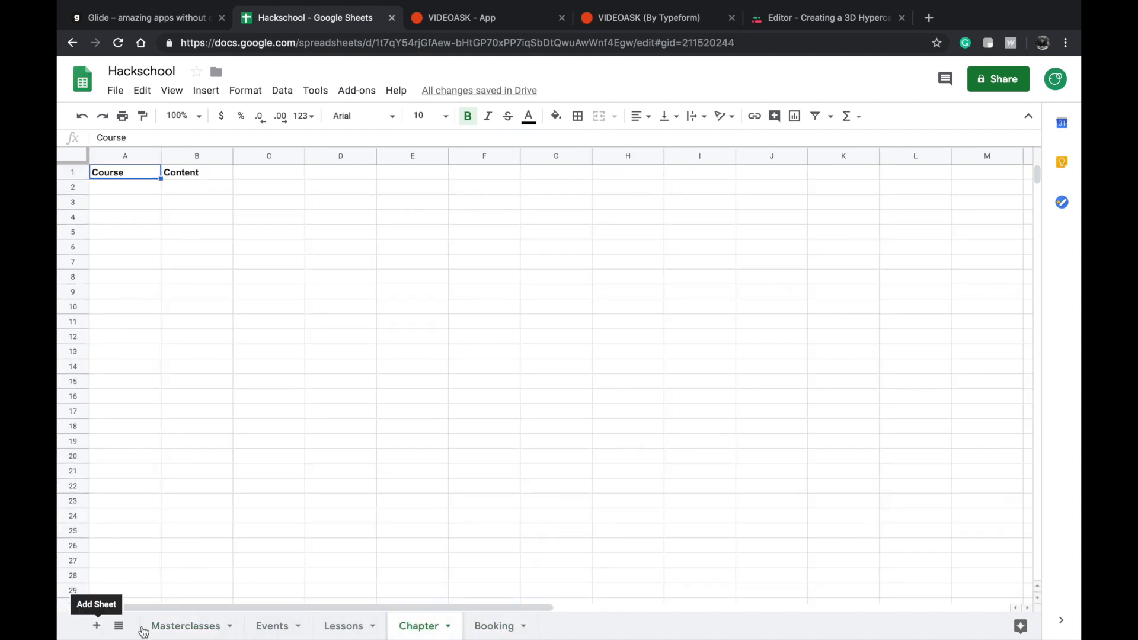
{"action": "left_click", "coordinate": [178, 630]}
{"action": "left_click", "coordinate": [274, 626]}
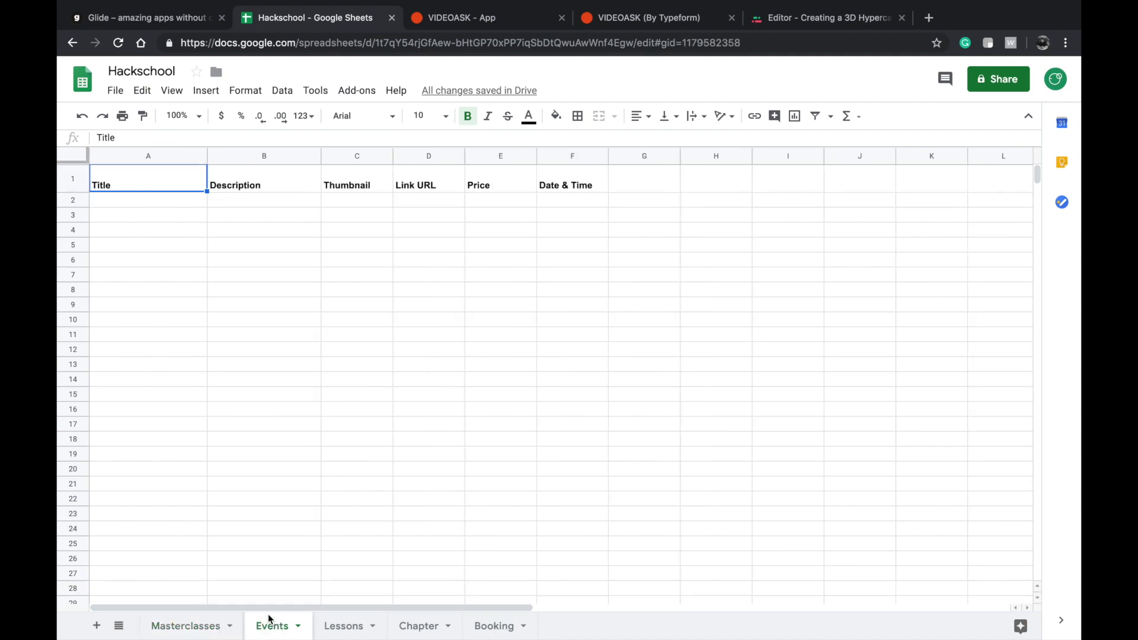
{"action": "left_click", "coordinate": [143, 72]}
{"action": "left_click", "coordinate": [212, 199]}
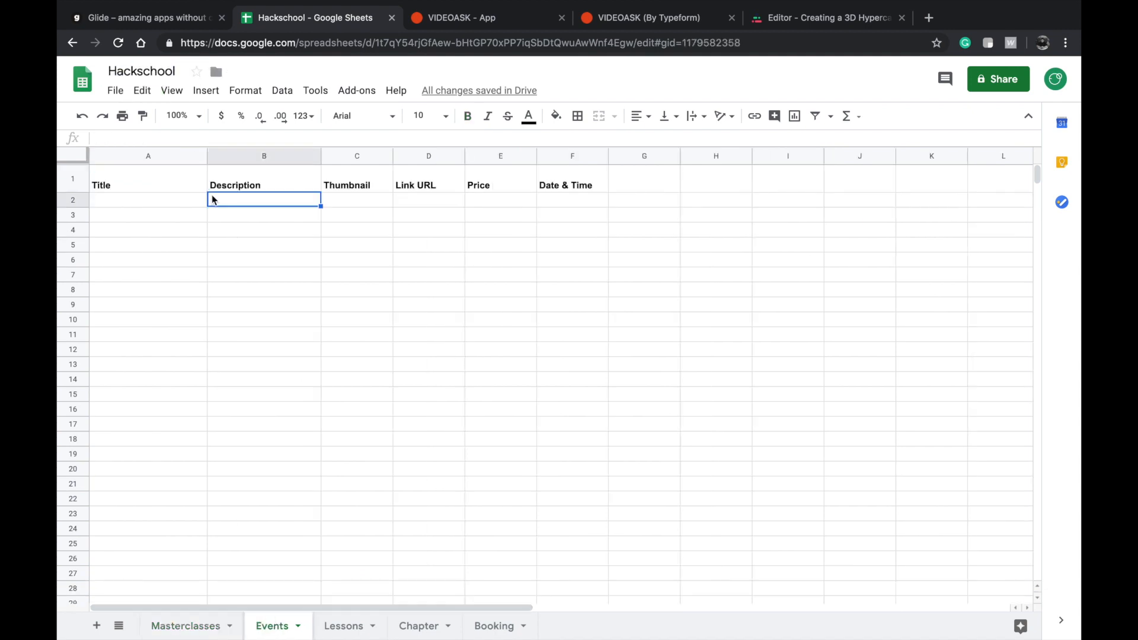
{"action": "left_click", "coordinate": [156, 18]}
{"action": "left_click", "coordinate": [301, 18]}
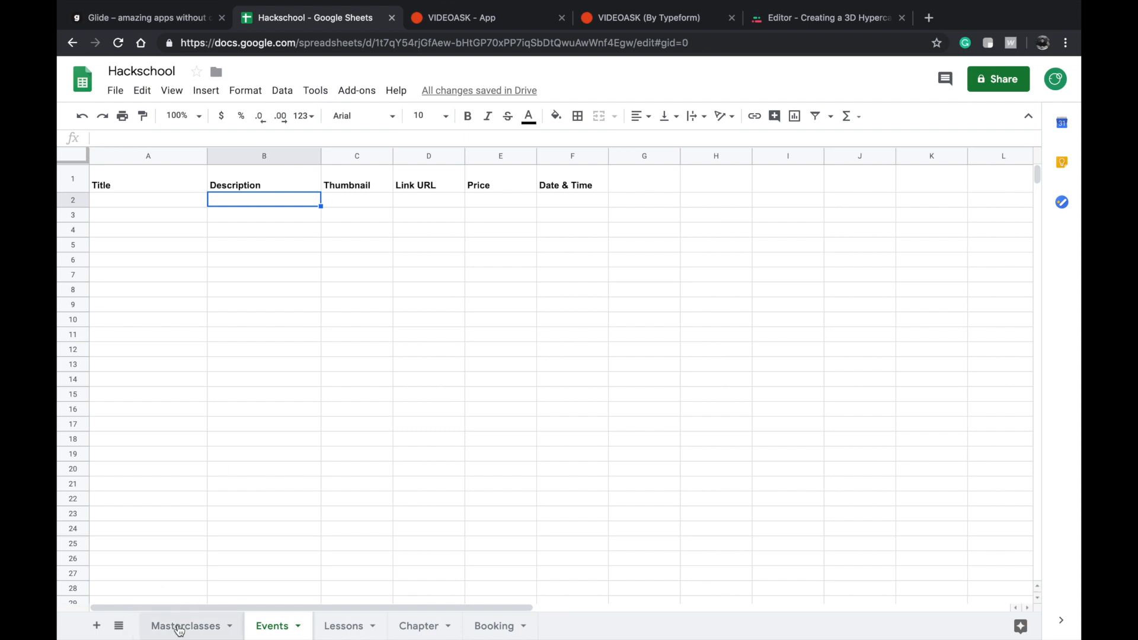
Return to the Masterclasses sheet and select its header cells from Offer to Feedback URL.
{"action": "left_click", "coordinate": [208, 626]}
{"action": "double_click", "coordinate": [211, 626]}
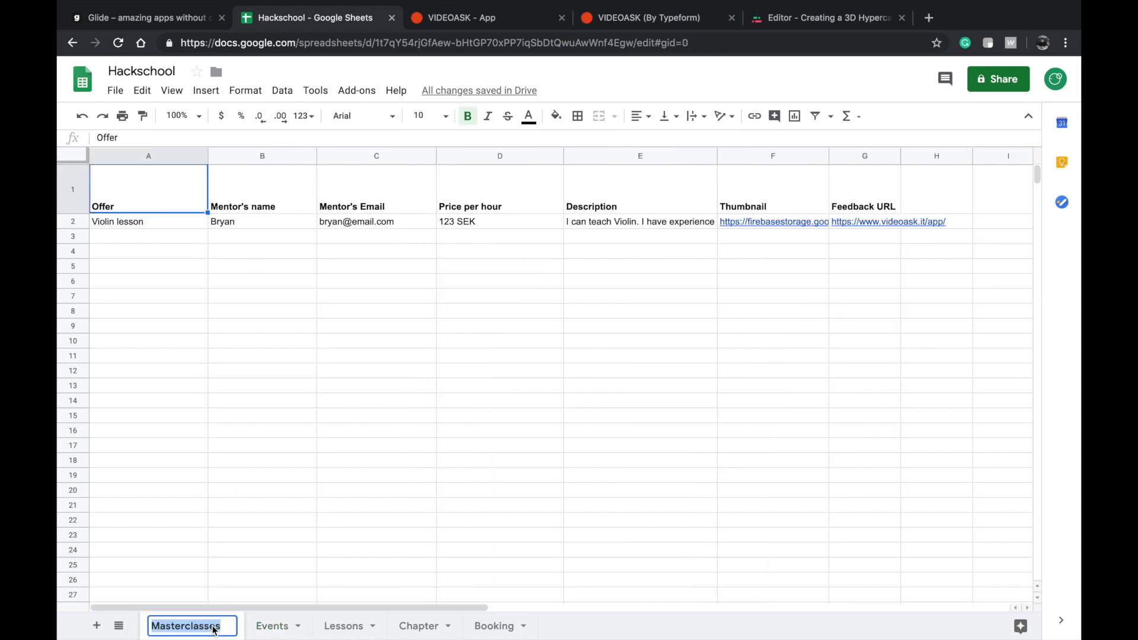
{"action": "left_click", "coordinate": [223, 581]}
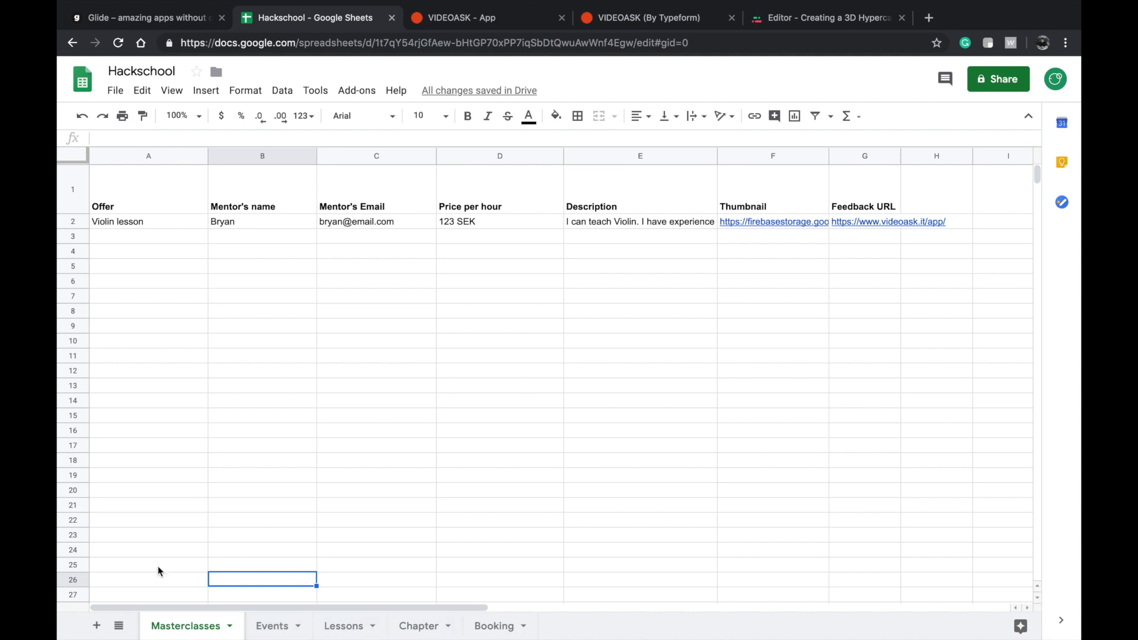
{"action": "left_click", "coordinate": [127, 190]}
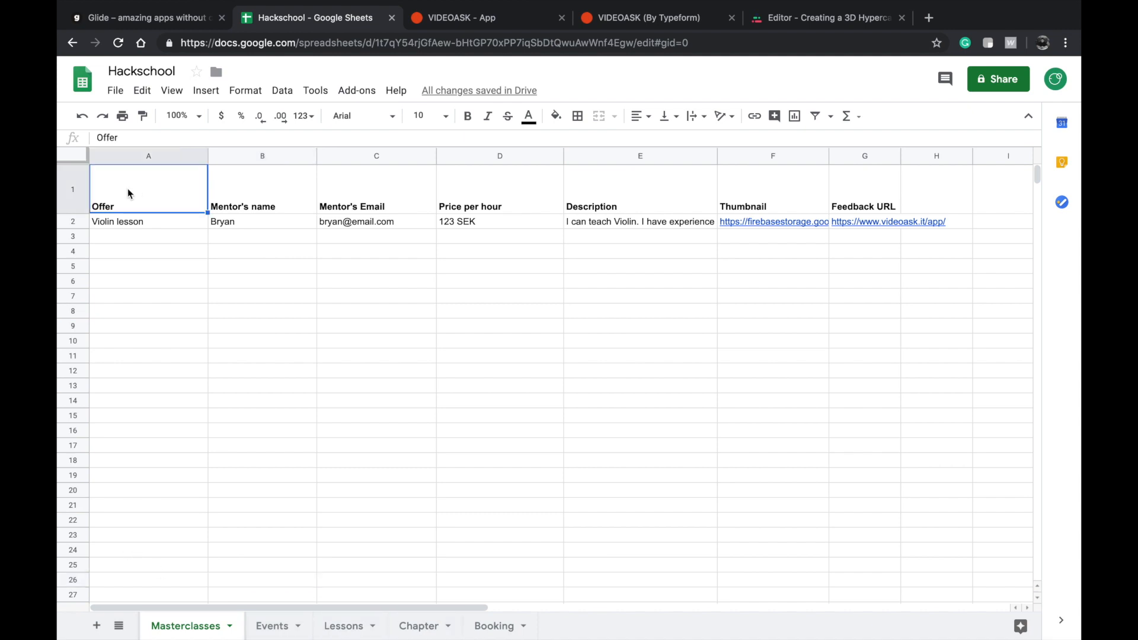
{"action": "left_click", "coordinate": [859, 198], "text": "shift"}
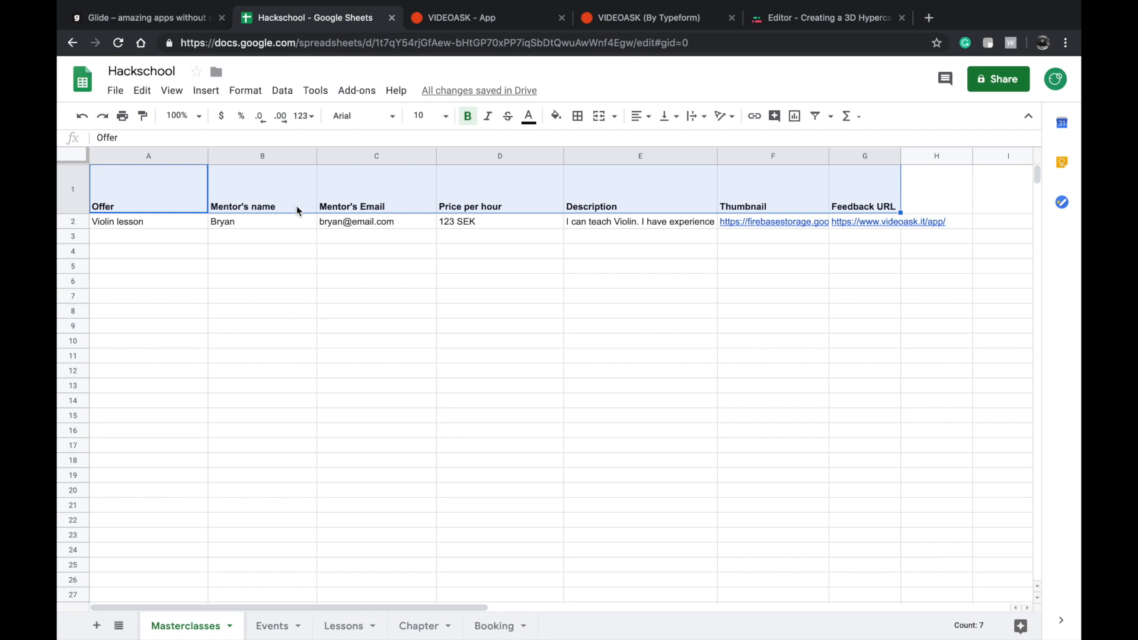
Inspect the Offer header cell in the Masterclasses sheet.
{"action": "left_click", "coordinate": [218, 231]}
{"action": "left_click", "coordinate": [155, 187]}
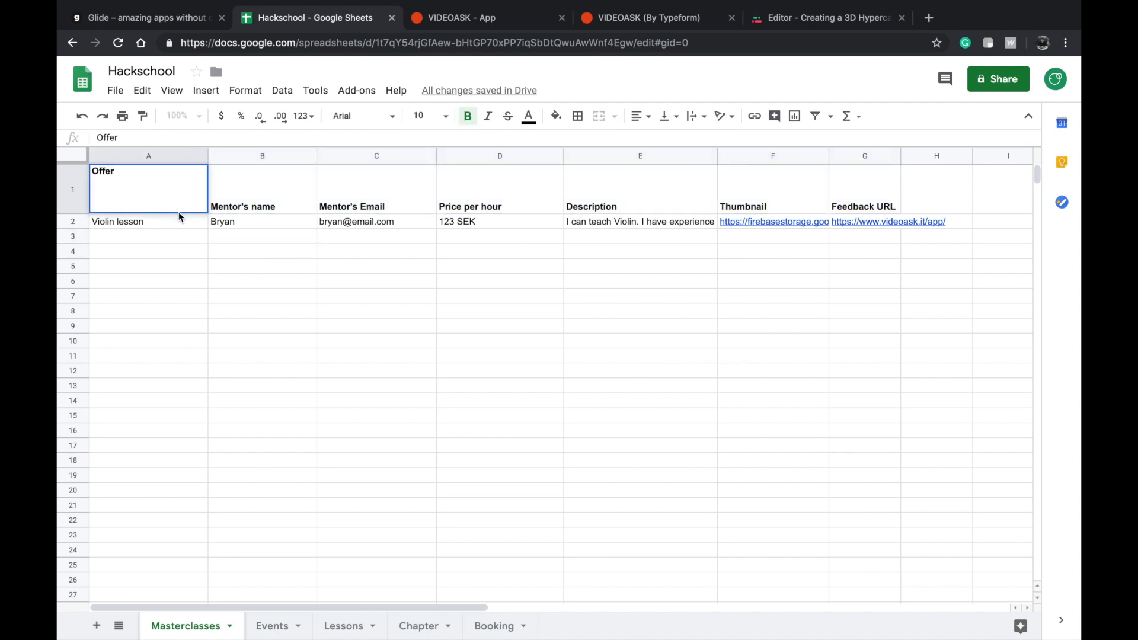
{"action": "left_click", "coordinate": [191, 225]}
{"action": "left_click", "coordinate": [174, 205]}
{"action": "double_click", "coordinate": [130, 205]}
{"action": "key", "text": "super+a"}
{"action": "left_click", "coordinate": [157, 175]}
Widen the Feedback URL column in the Masterclasses sheet so the whole link fits.
{"action": "left_click", "coordinate": [898, 157]}
{"action": "left_click_drag", "start_coordinate": [901, 158], "coordinate": [973, 160]}
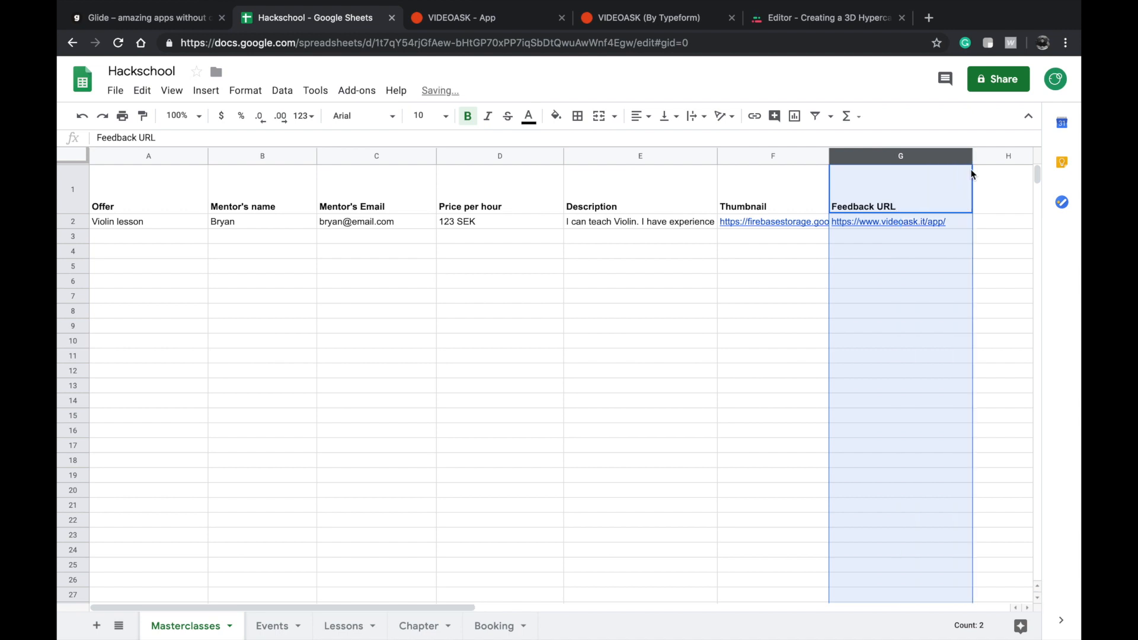
{"action": "left_click", "coordinate": [773, 268]}
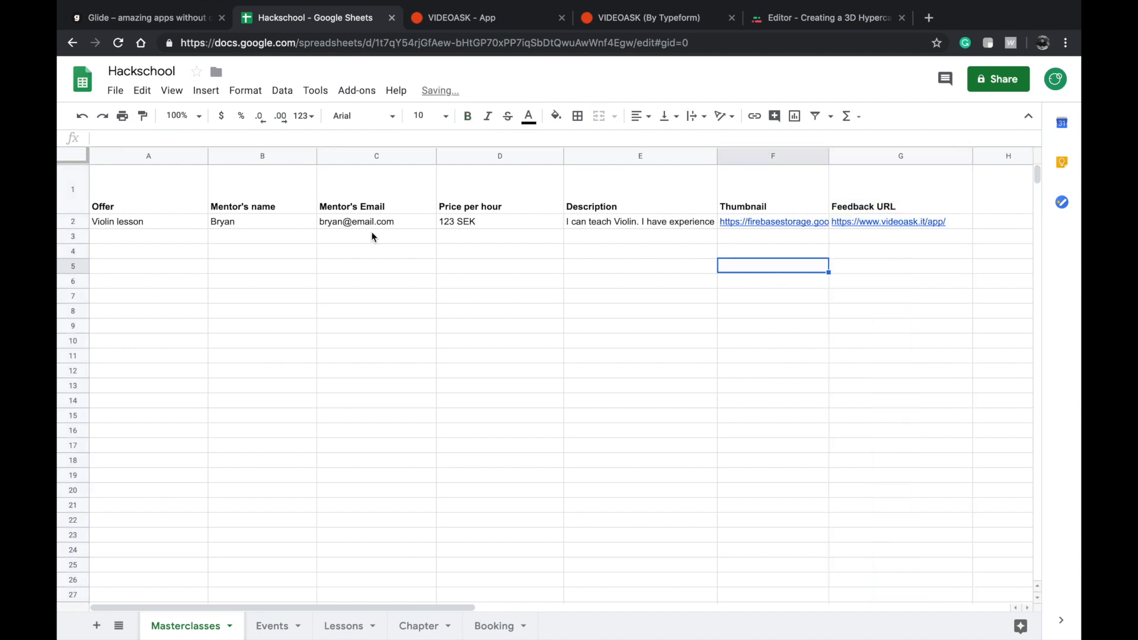
Examine how the Violin lesson sample row fills the Offer and Mentor's name columns.
{"action": "left_click", "coordinate": [125, 222]}
{"action": "double_click", "coordinate": [158, 220]}
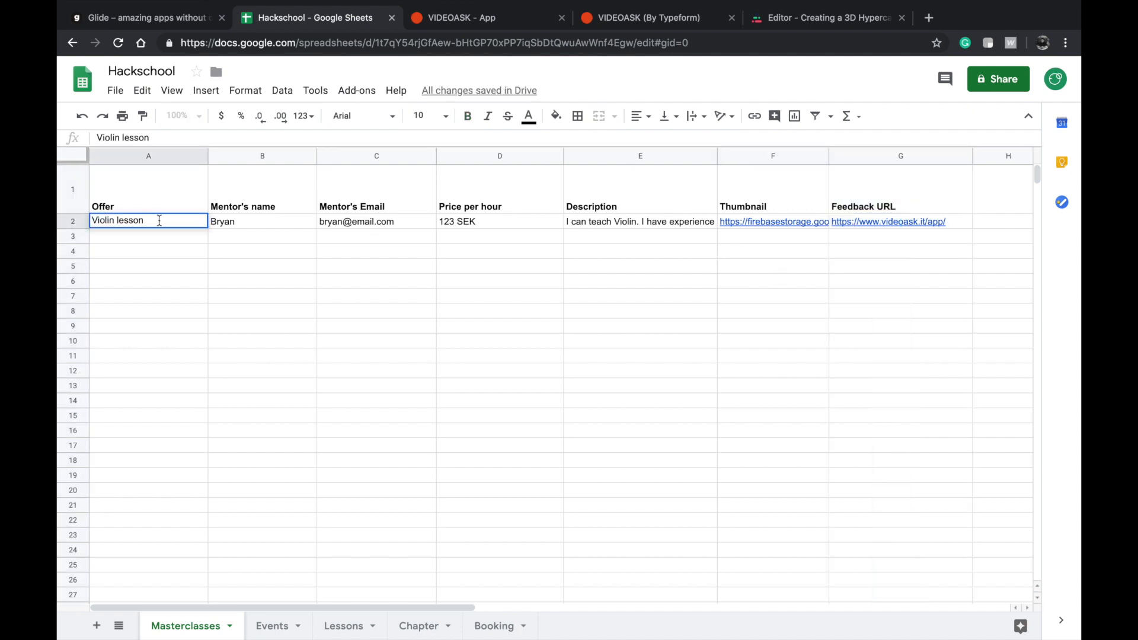
{"action": "left_click_drag", "start_coordinate": [159, 221], "coordinate": [81, 219]}
{"action": "left_click", "coordinate": [230, 212]}
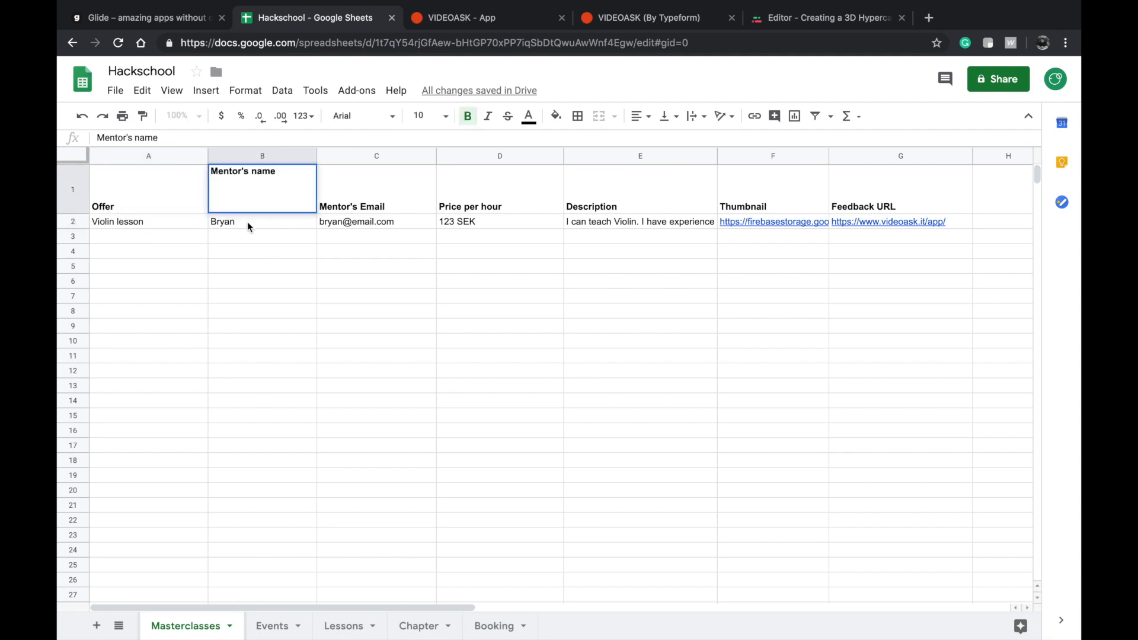
{"action": "left_click", "coordinate": [247, 221]}
{"action": "double_click", "coordinate": [253, 218]}
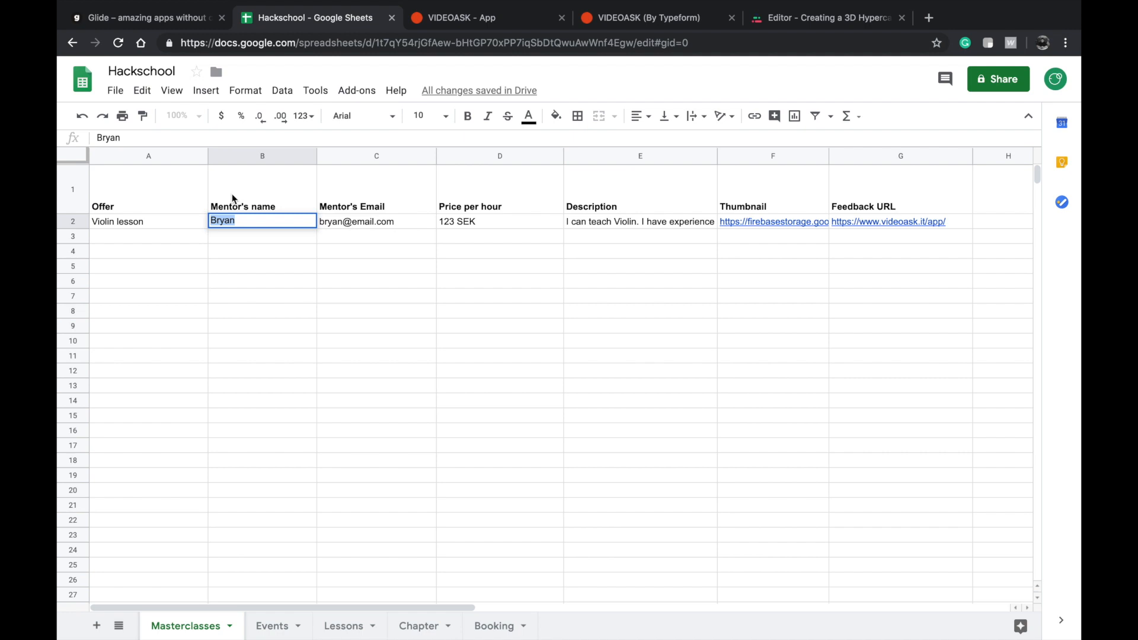
{"action": "left_click", "coordinate": [258, 238]}
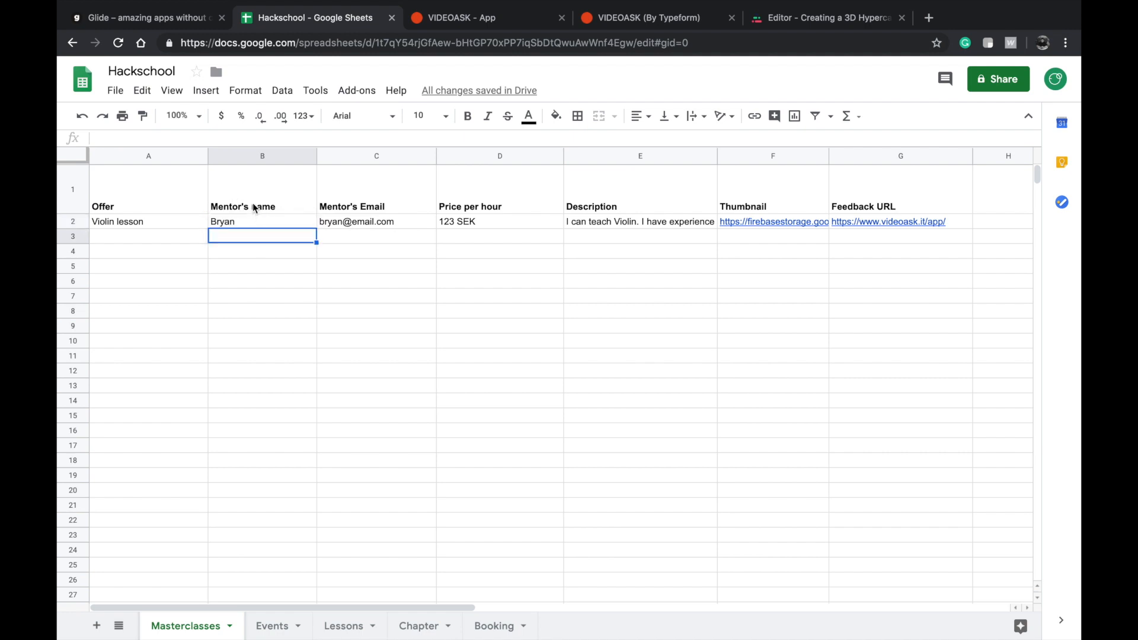
{"action": "left_click", "coordinate": [164, 200]}
{"action": "double_click", "coordinate": [146, 222]}
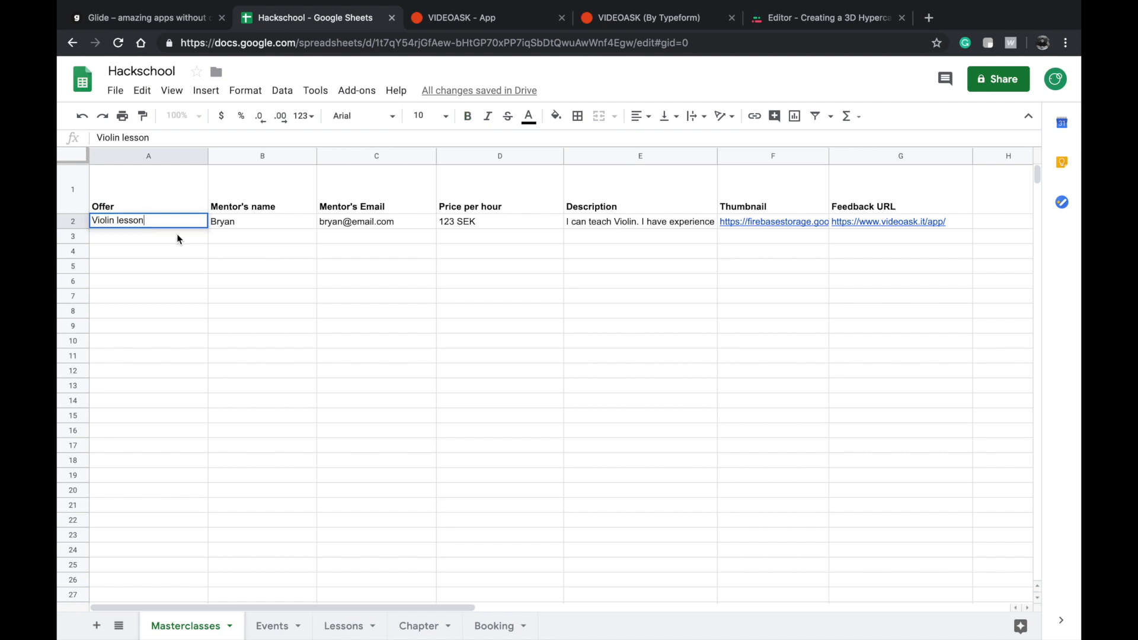
{"action": "left_click", "coordinate": [157, 238]}
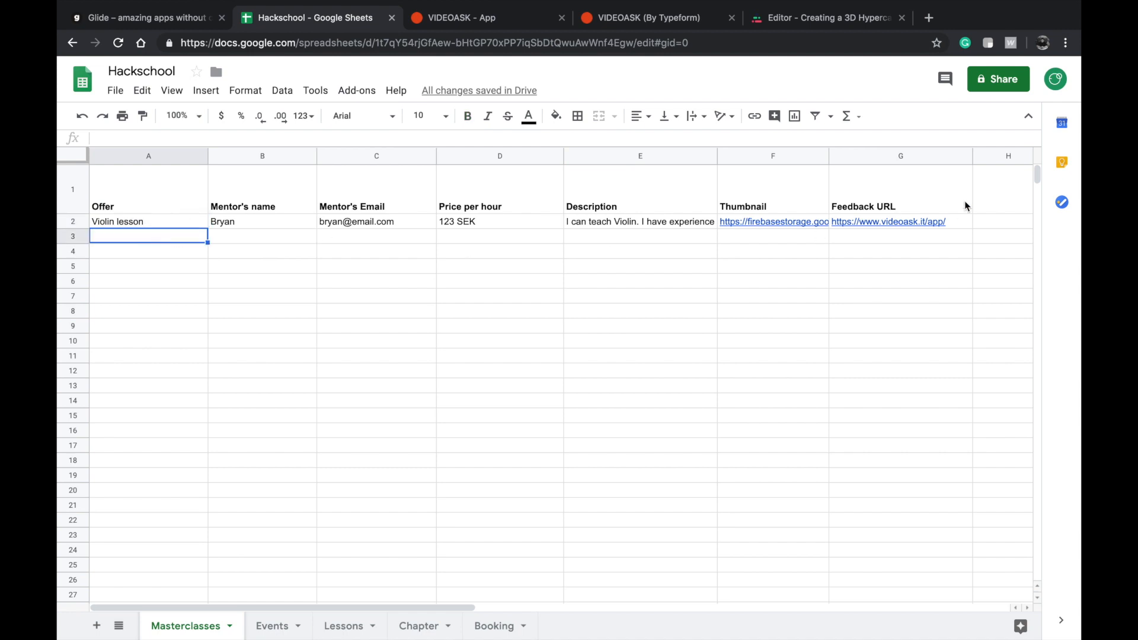
Clear the sample row from Offer to Feedback URL in the Masterclasses sheet and undo the clearing.
{"action": "left_click", "coordinate": [963, 222]}
{"action": "left_click", "coordinate": [110, 225], "text": "shift"}
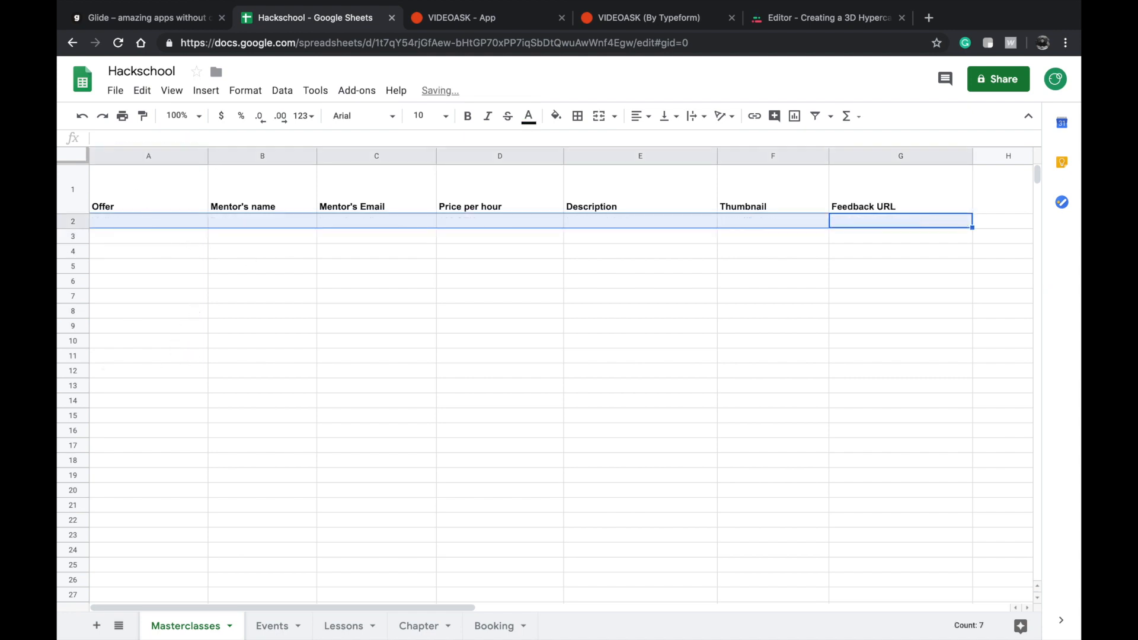
{"action": "left_click", "coordinate": [180, 184]}
{"action": "left_click", "coordinate": [879, 196], "text": "shift"}
{"action": "left_click", "coordinate": [652, 221]}
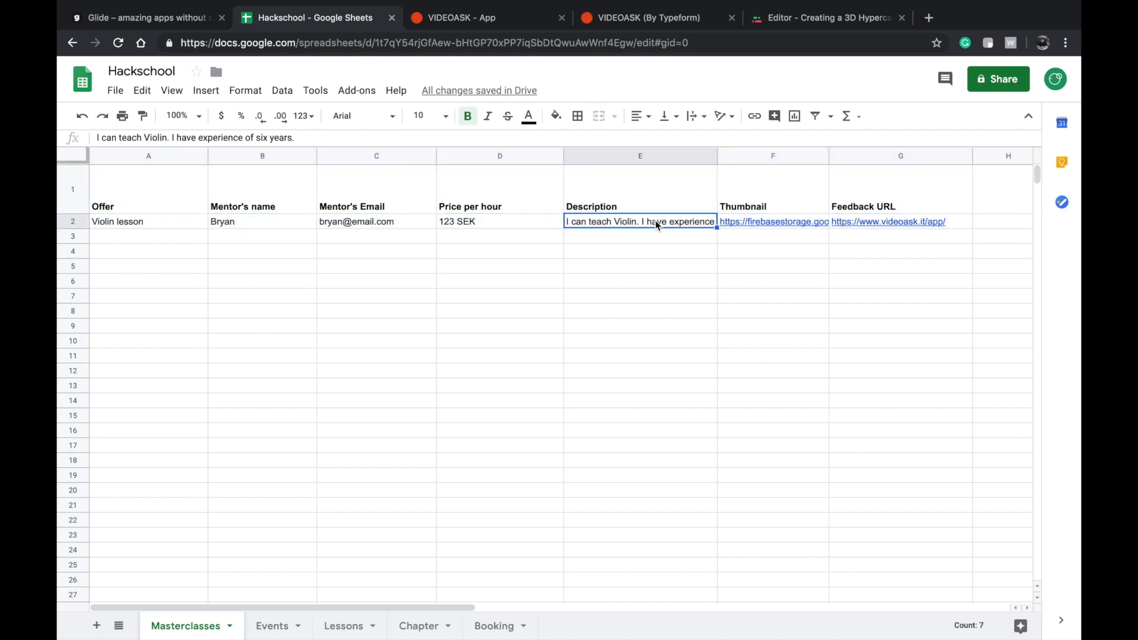
Select the sample row from Feedback URL back to Offer and inspect the Mentor's name header cell.
{"action": "left_click", "coordinate": [874, 222]}
{"action": "left_click", "coordinate": [147, 220], "text": "shift"}
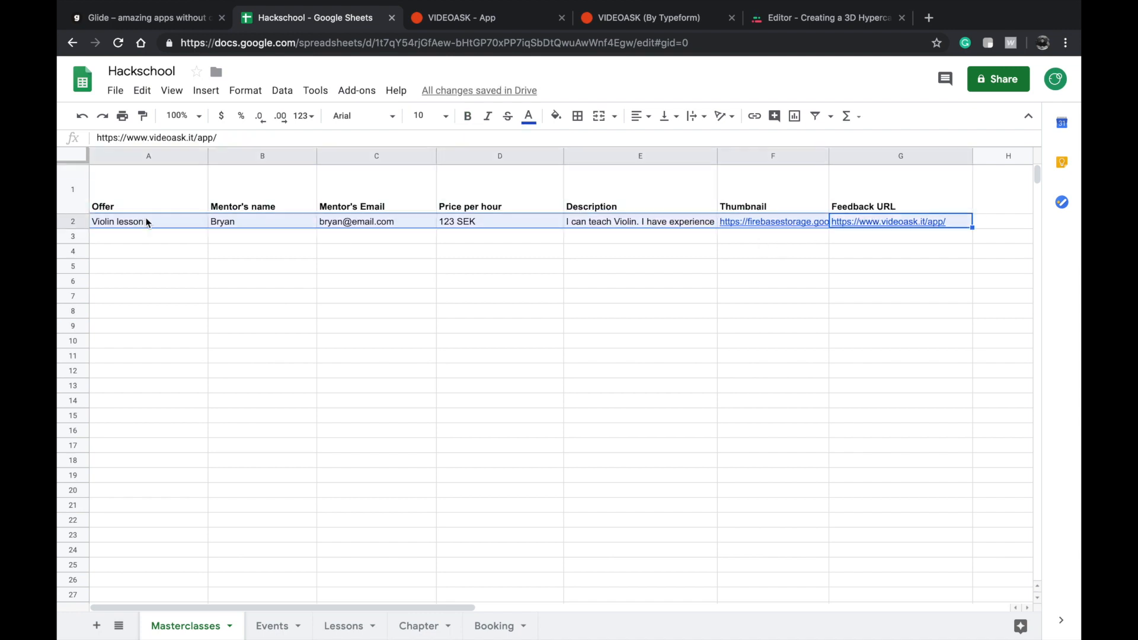
{"action": "left_click", "coordinate": [330, 202]}
{"action": "double_click", "coordinate": [279, 195]}
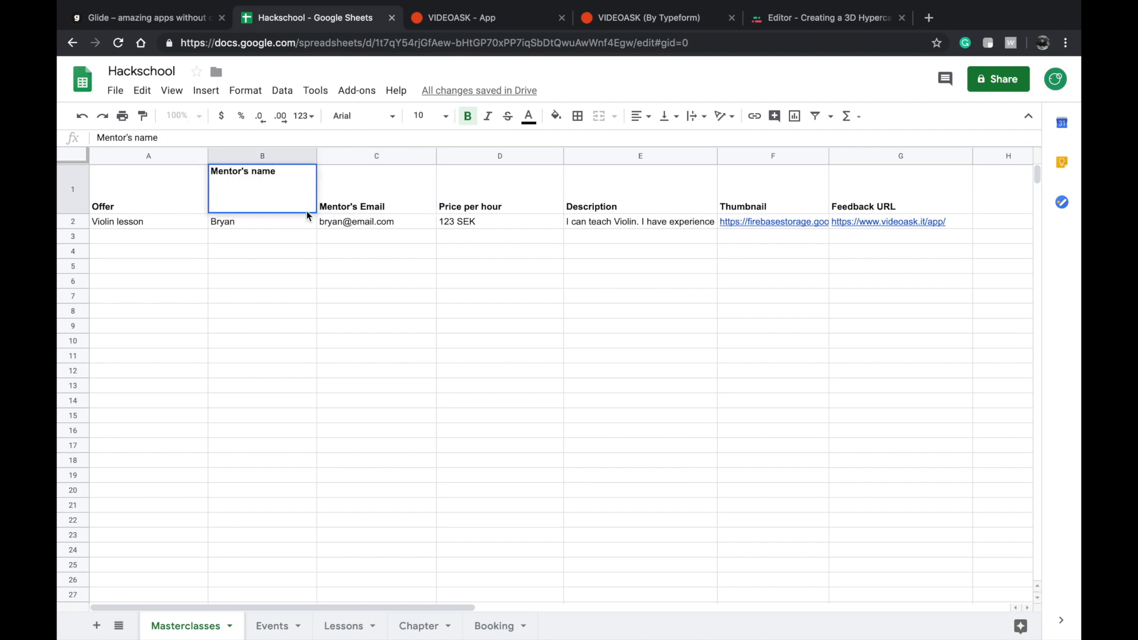
Inspect the Mentor's name and Mentor's Email header cells in the Masterclasses sheet.
{"action": "key", "text": "ctrl+a"}
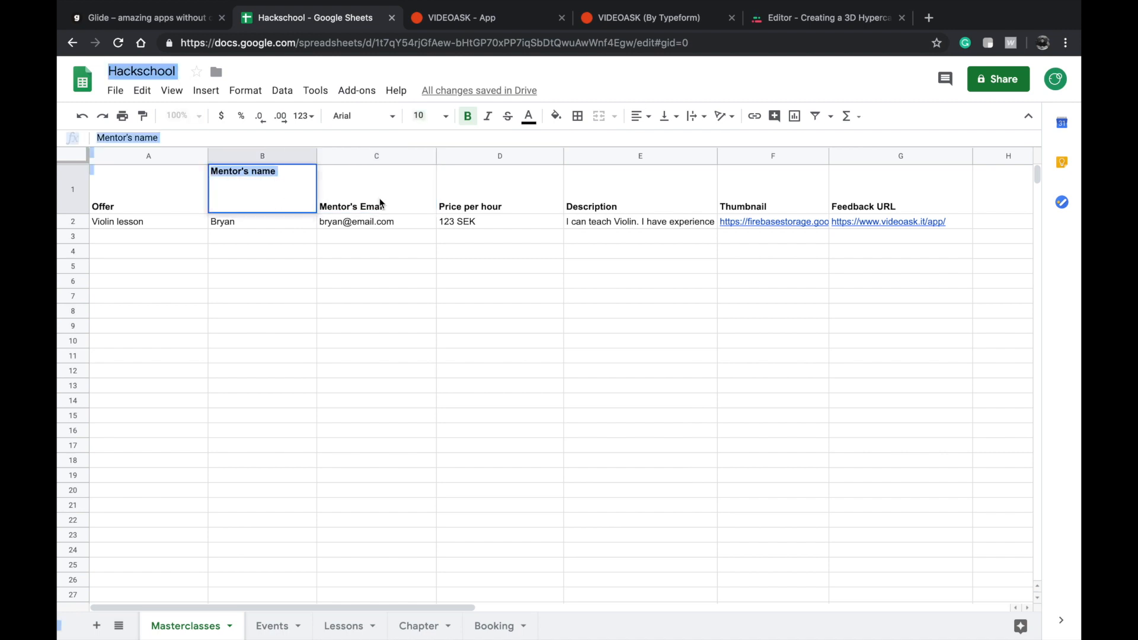
{"action": "left_click", "coordinate": [381, 203]}
{"action": "double_click", "coordinate": [391, 206]}
{"action": "key", "text": "ctrl+a"}
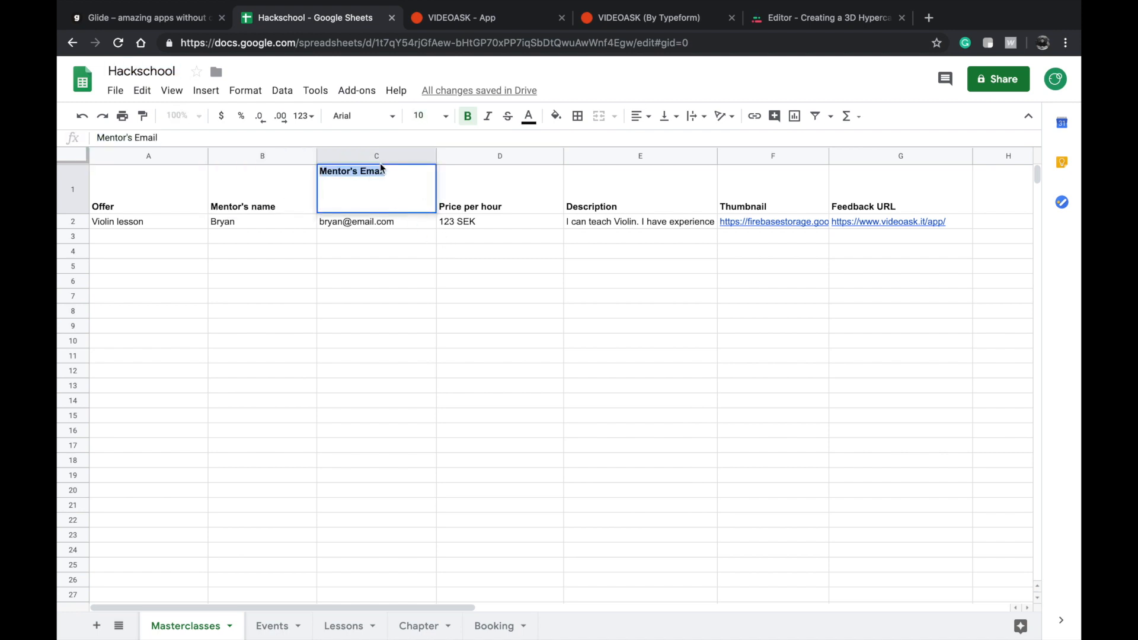
{"action": "left_click", "coordinate": [394, 247]}
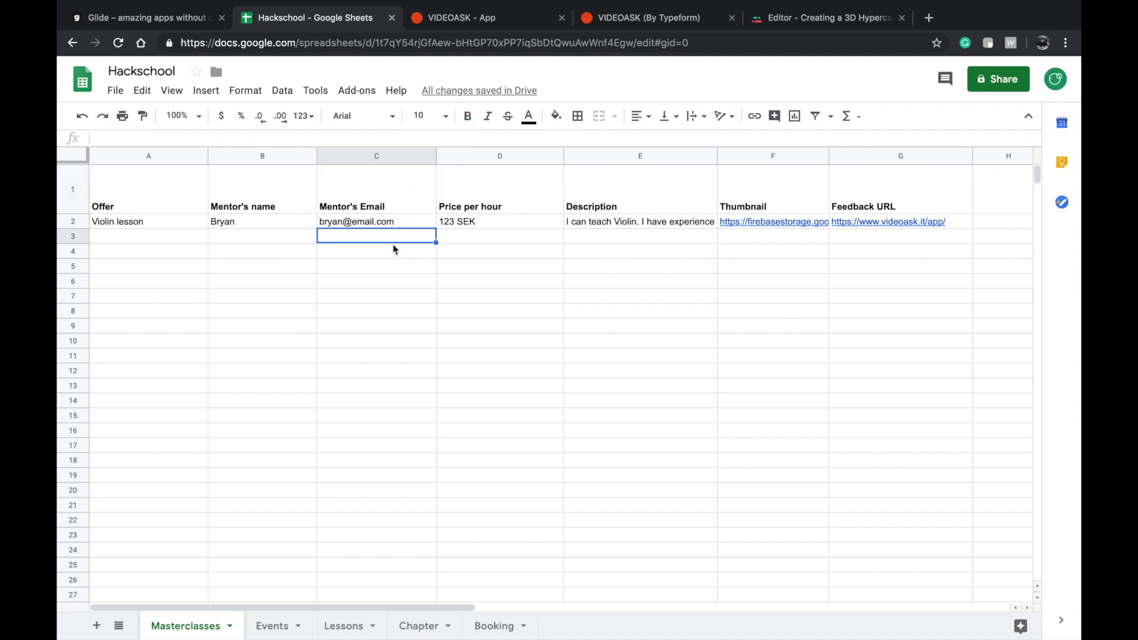
{"action": "left_click", "coordinate": [379, 205]}
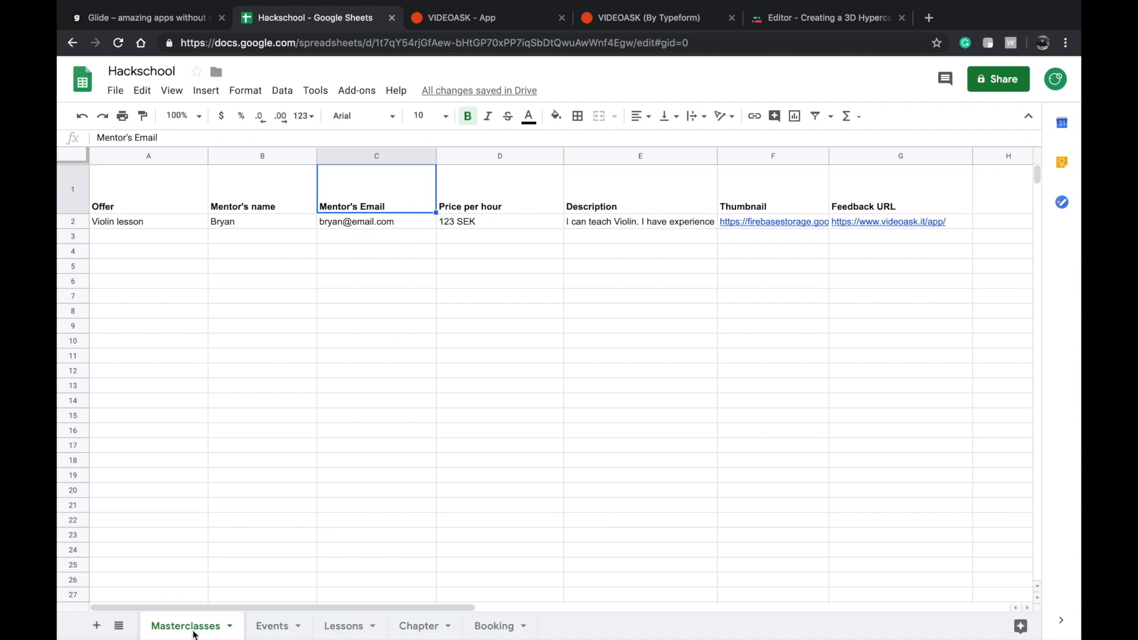
Examine the Price per hour header of the Masterclasses sheet together with the cells beneath it.
{"action": "double_click", "coordinate": [489, 178]}
{"action": "key", "text": "super+a"}
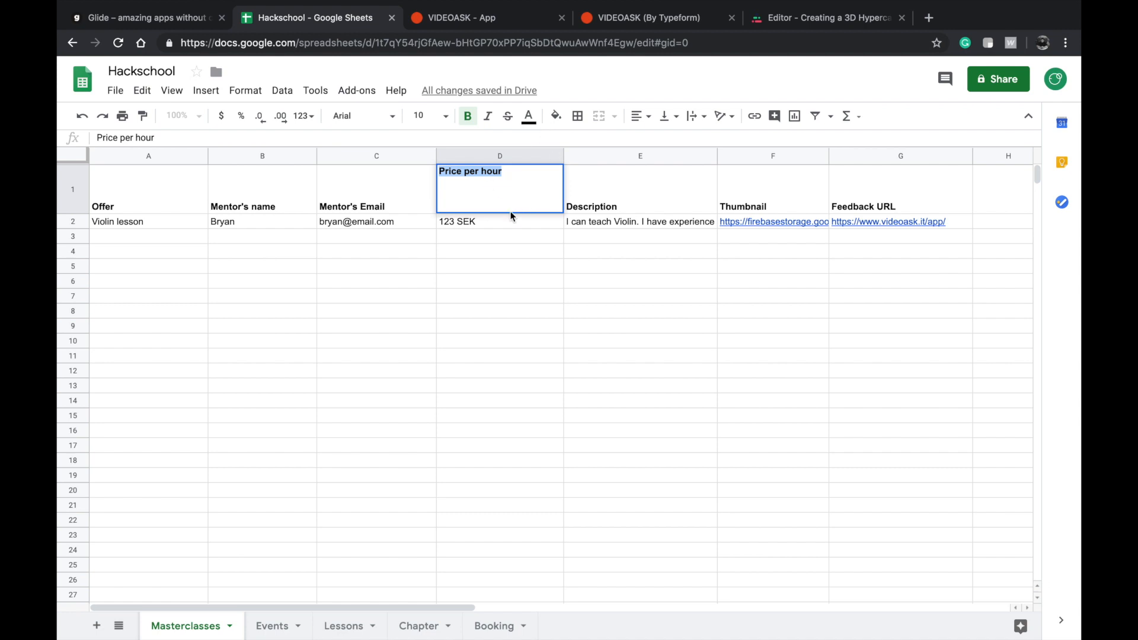
{"action": "left_click", "coordinate": [510, 212]}
{"action": "left_click", "coordinate": [487, 233]}
{"action": "left_click", "coordinate": [490, 201]}
{"action": "double_click", "coordinate": [529, 193]}
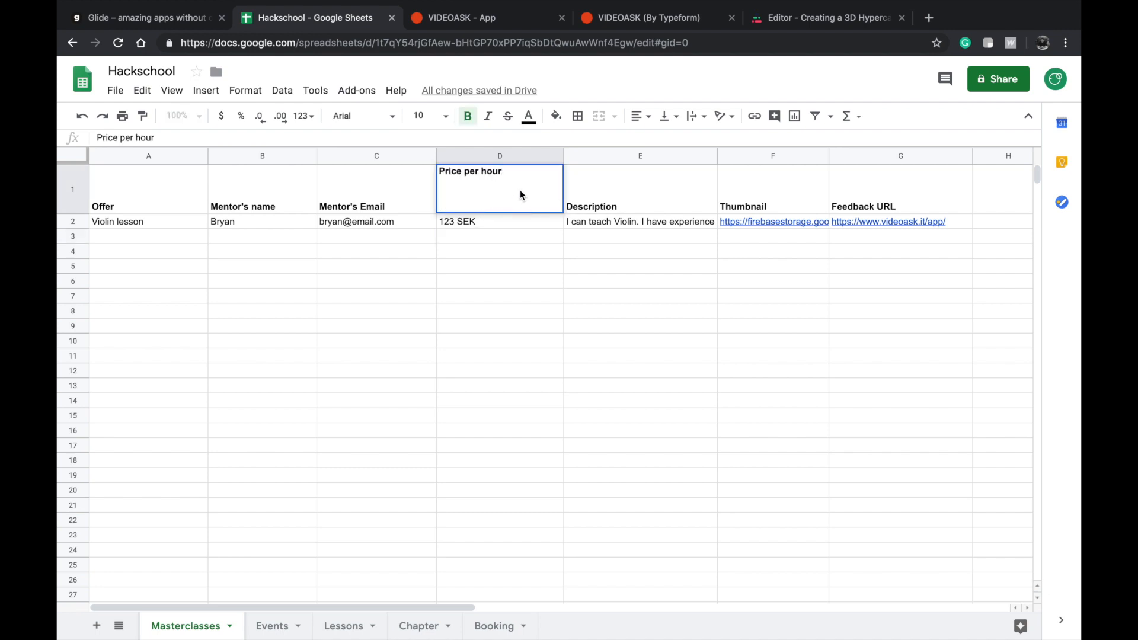
Review the Description, Thumbnail and Feedback URL headers, checking the VideoAsk page that the feedback link refers to.
{"action": "left_click", "coordinate": [612, 205]}
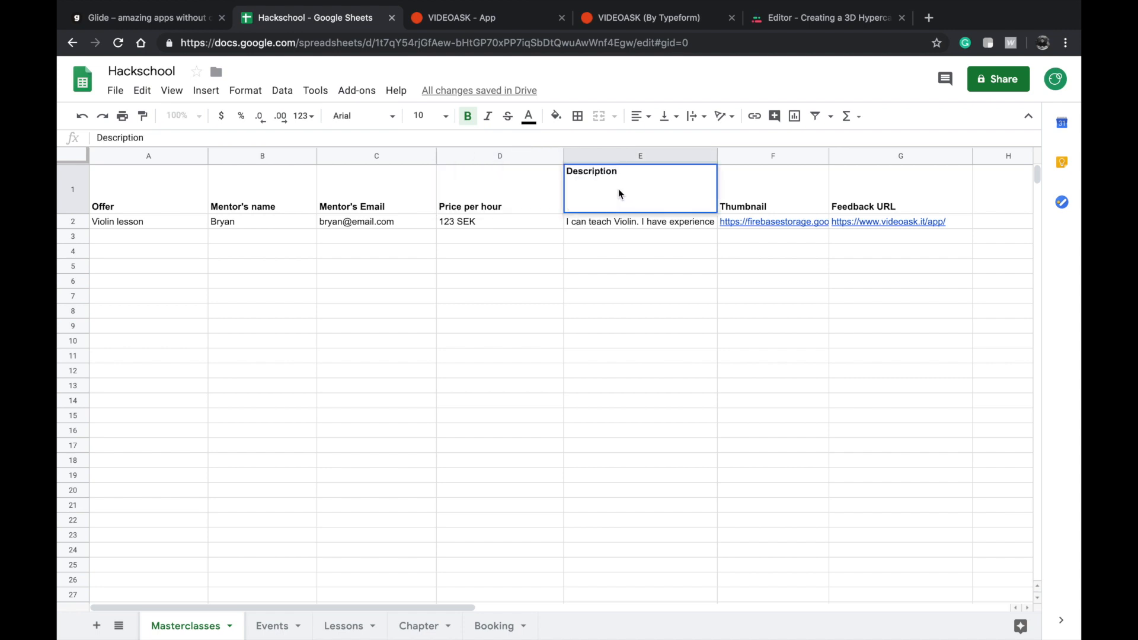
{"action": "double_click", "coordinate": [729, 207]}
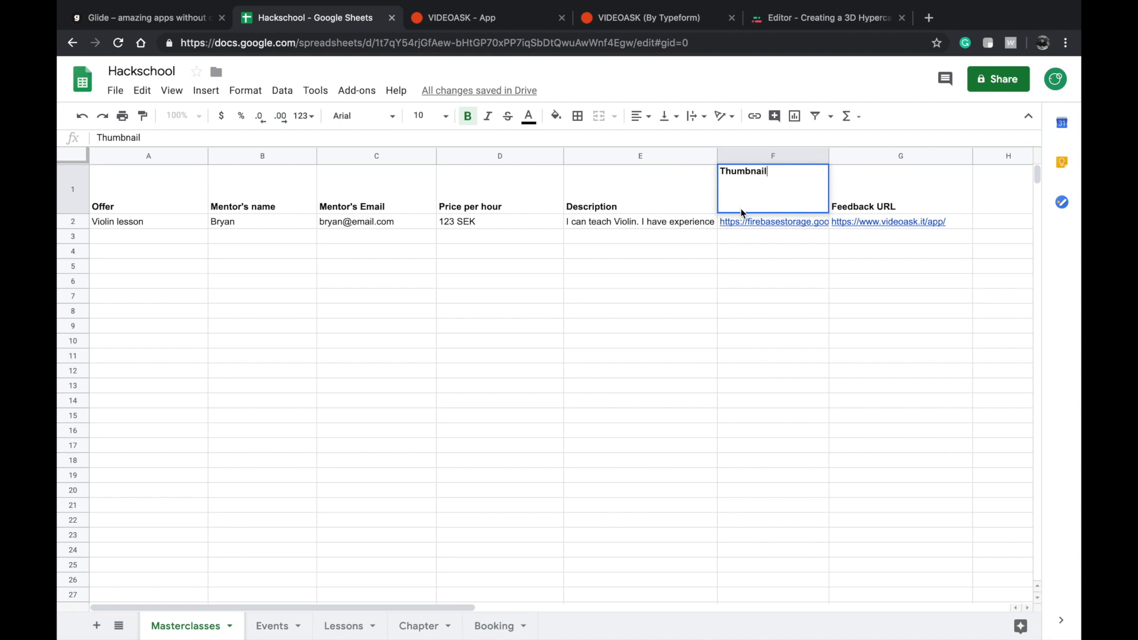
{"action": "double_click", "coordinate": [856, 207]}
{"action": "left_click", "coordinate": [450, 19]}
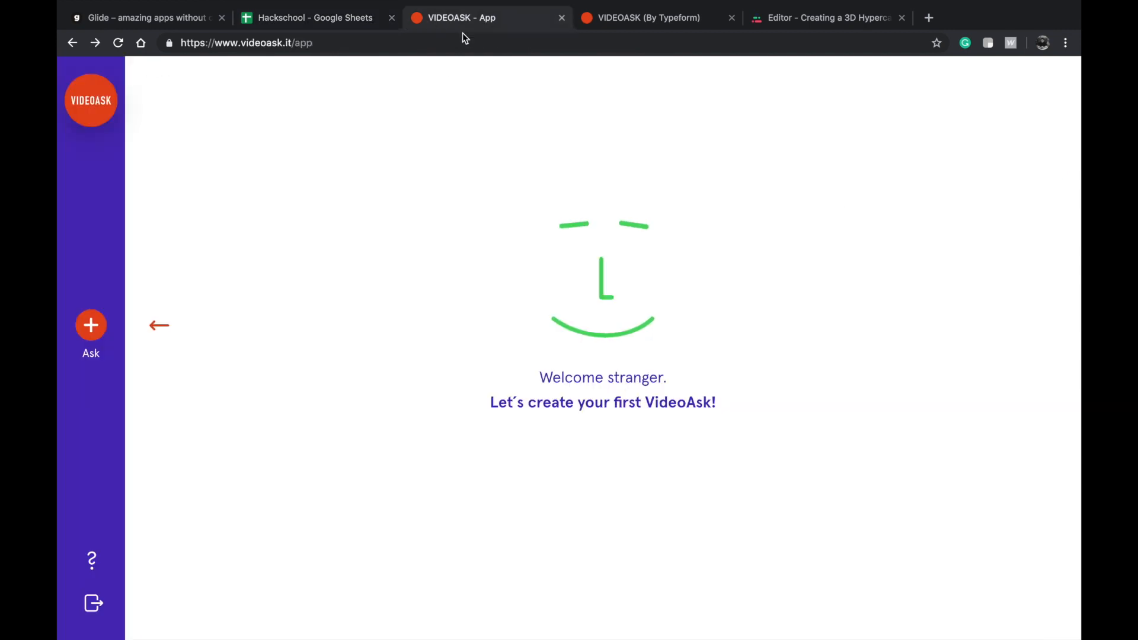
{"action": "left_click", "coordinate": [388, 39]}
{"action": "left_click", "coordinate": [356, 21]}
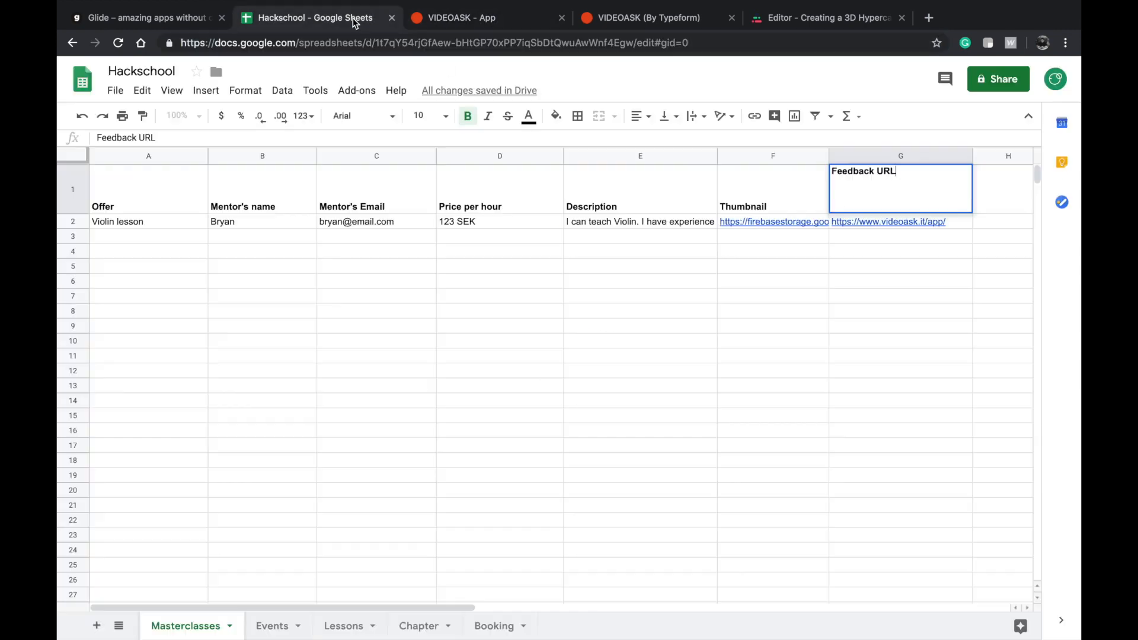
{"action": "left_click", "coordinate": [667, 271]}
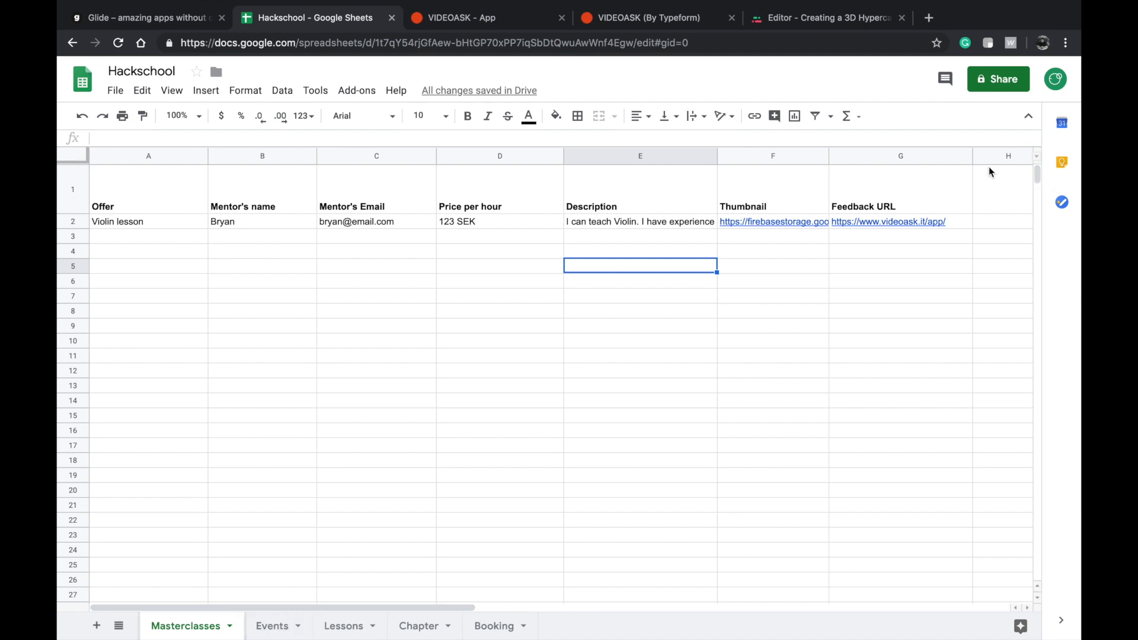
Open the Events sheet and go through its header cells from Title to Date & Time.
{"action": "left_click", "coordinate": [271, 628]}
{"action": "left_click", "coordinate": [219, 626]}
{"action": "left_click", "coordinate": [274, 625]}
{"action": "left_click", "coordinate": [163, 191]}
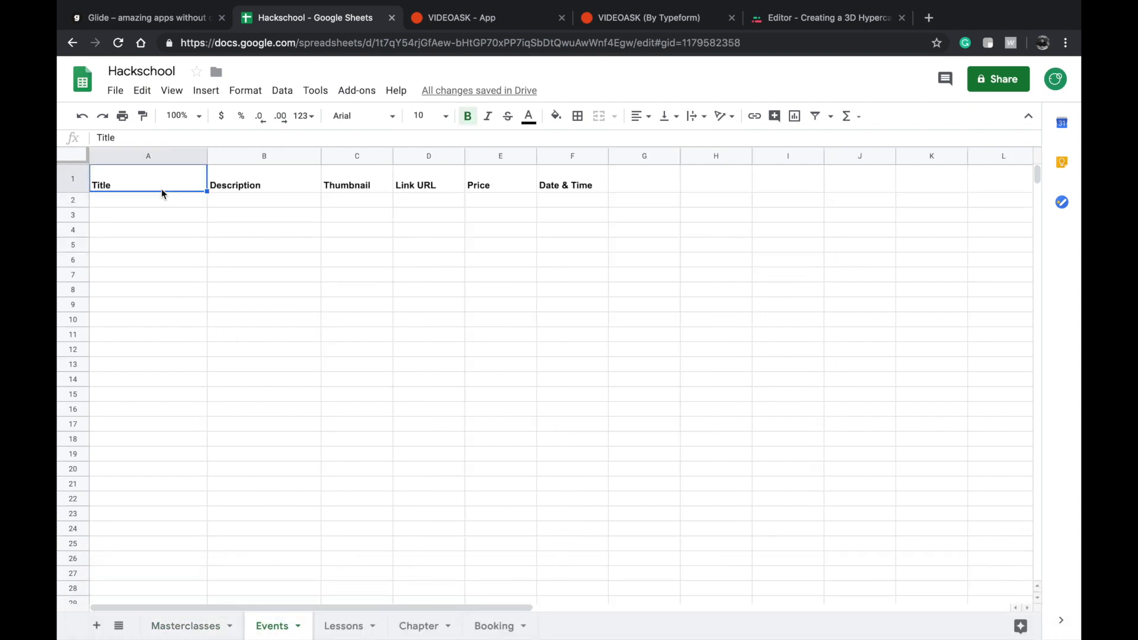
{"action": "double_click", "coordinate": [167, 190]}
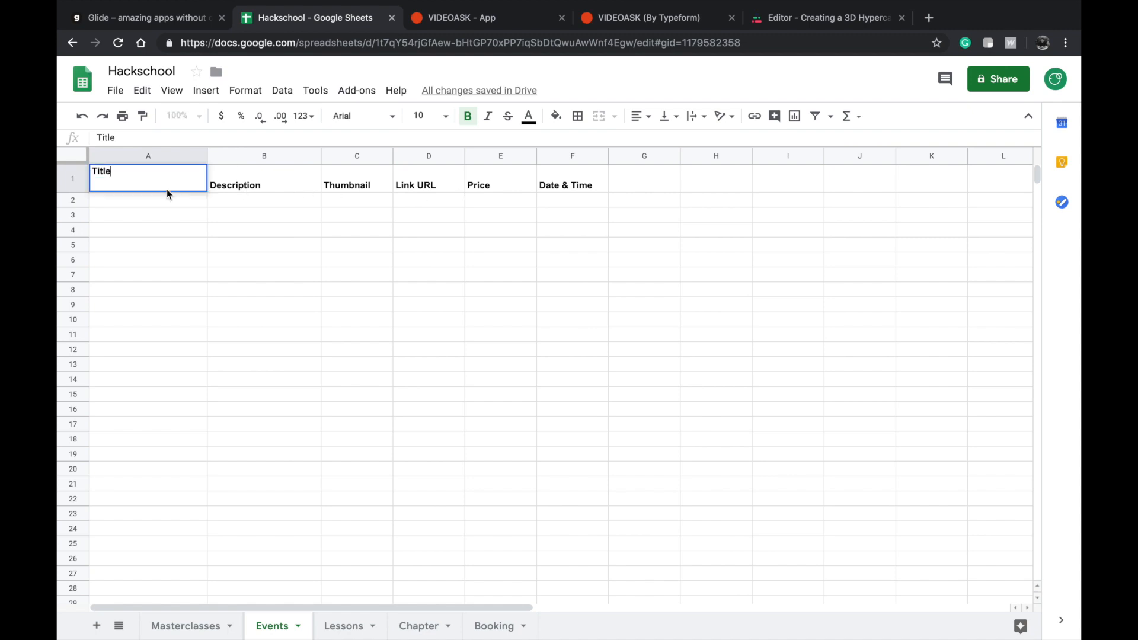
{"action": "double_click", "coordinate": [241, 173]}
{"action": "double_click", "coordinate": [334, 189]}
{"action": "double_click", "coordinate": [421, 185]}
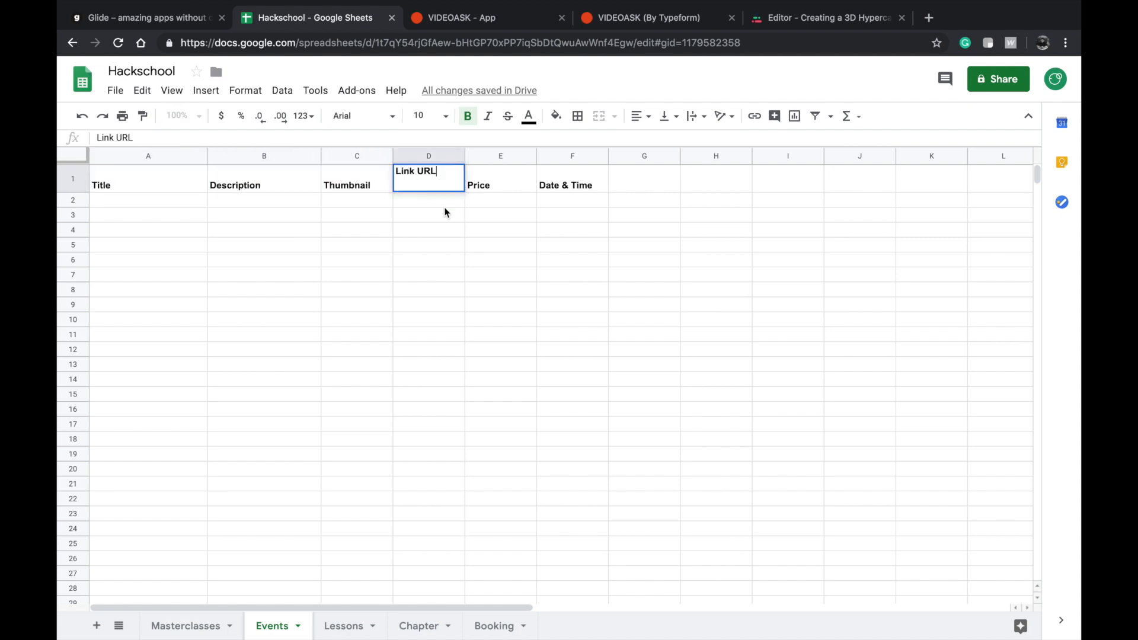
{"action": "double_click", "coordinate": [487, 186]}
{"action": "double_click", "coordinate": [544, 189]}
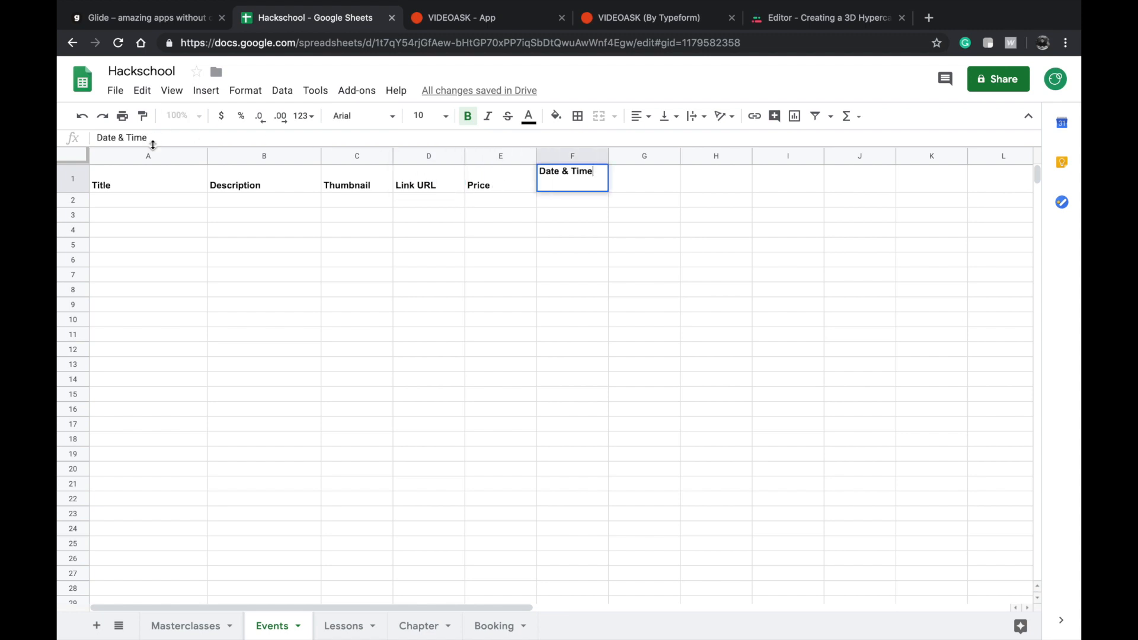
{"action": "left_click", "coordinate": [163, 180], "text": "shift"}
{"action": "left_click", "coordinate": [198, 234]}
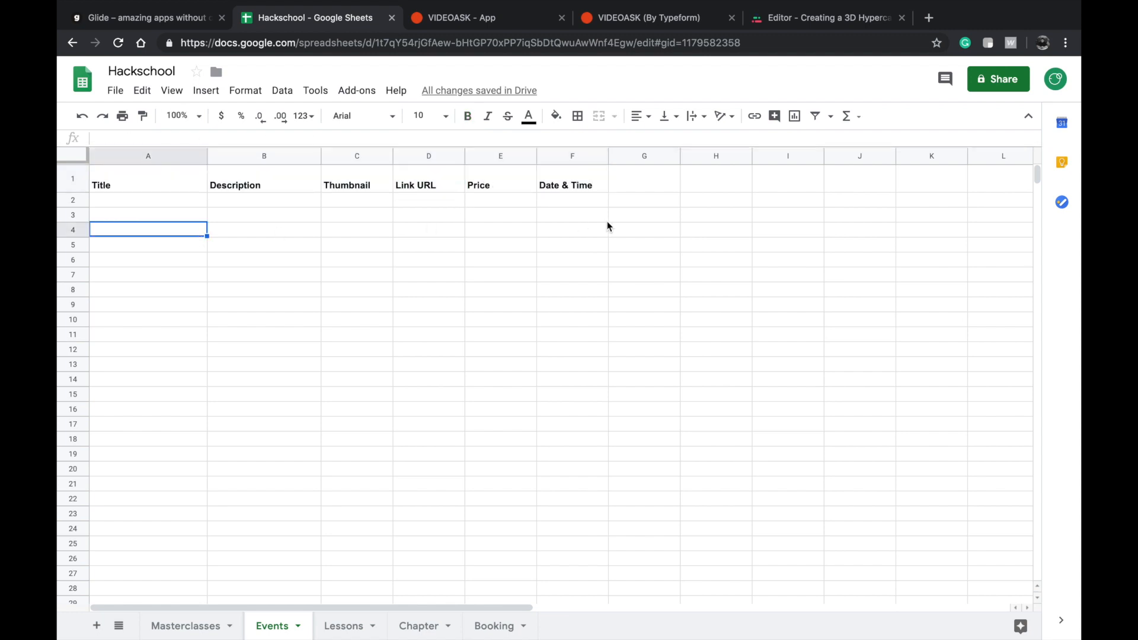
{"action": "left_click", "coordinate": [646, 188]}
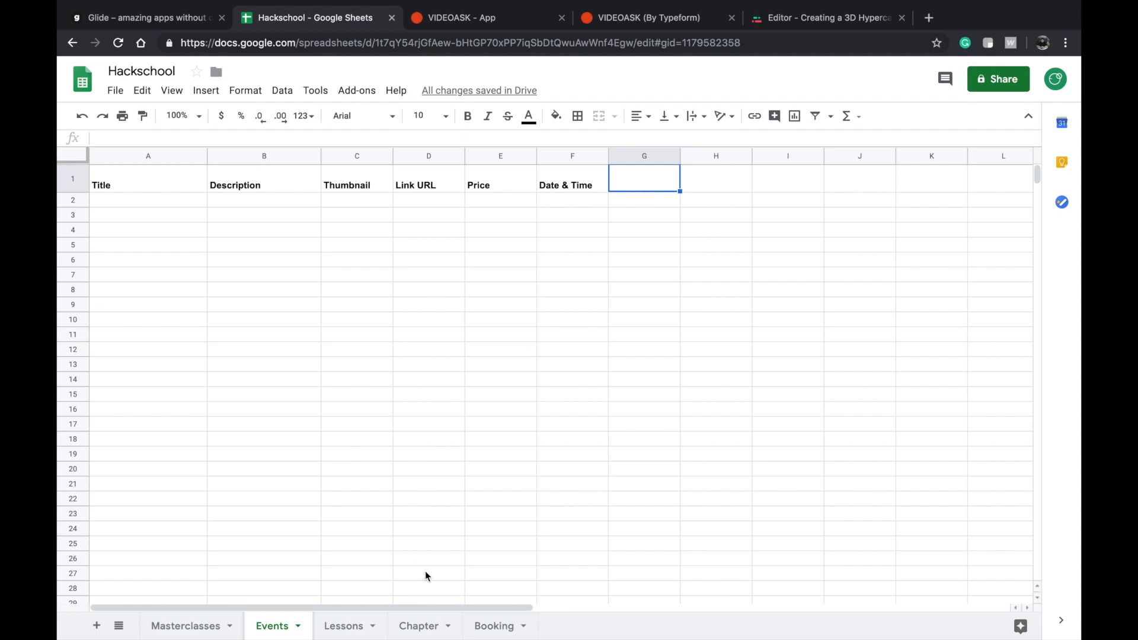
Open the Lessons sheet and inspect its sheet name and Courses Title header without changing them.
{"action": "left_click", "coordinate": [355, 626]}
{"action": "left_click", "coordinate": [253, 402]}
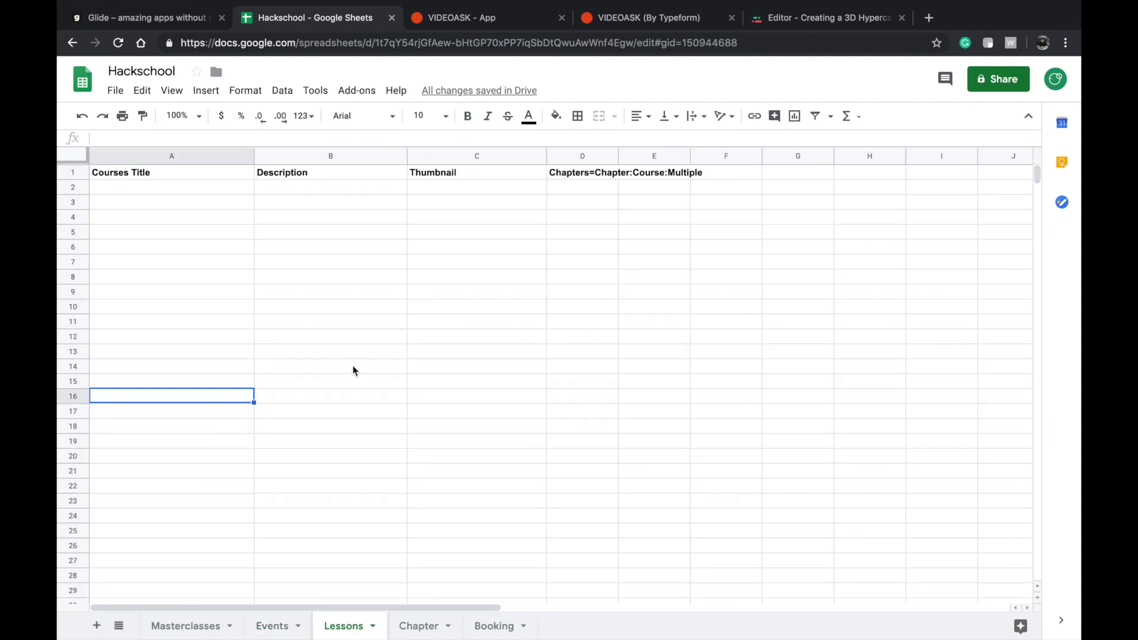
{"action": "double_click", "coordinate": [365, 627]}
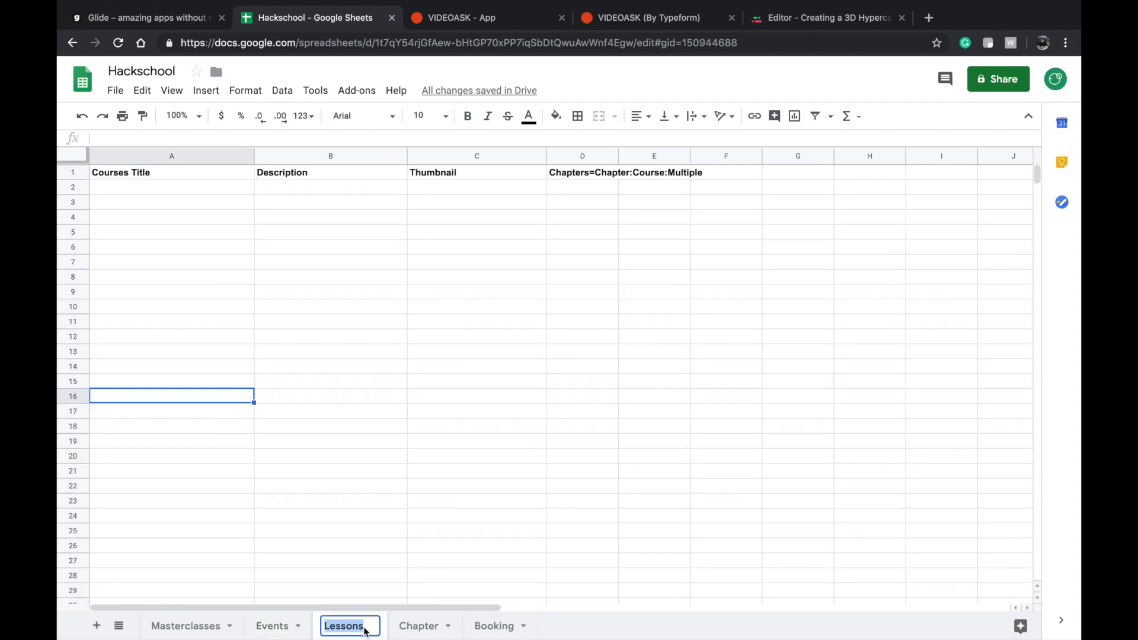
{"action": "left_click", "coordinate": [365, 409]}
{"action": "left_click", "coordinate": [181, 180]}
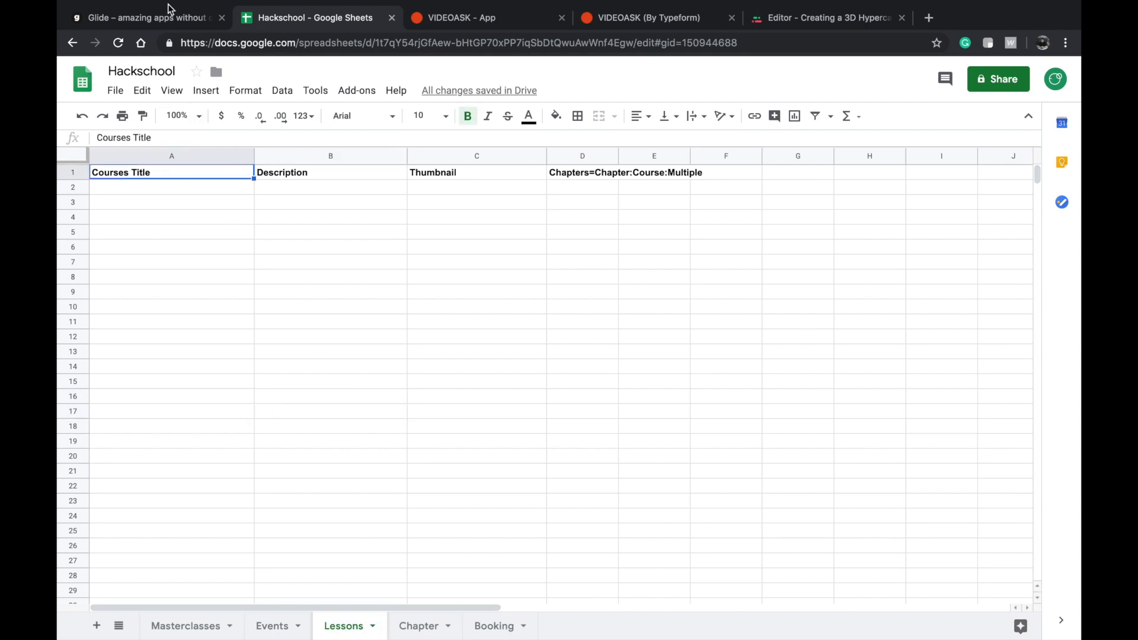
Switch to Glide to view the app's Lessons screen, and return to the Hackschool spreadsheet.
{"action": "left_click", "coordinate": [173, 23]}
{"action": "left_click", "coordinate": [601, 592]}
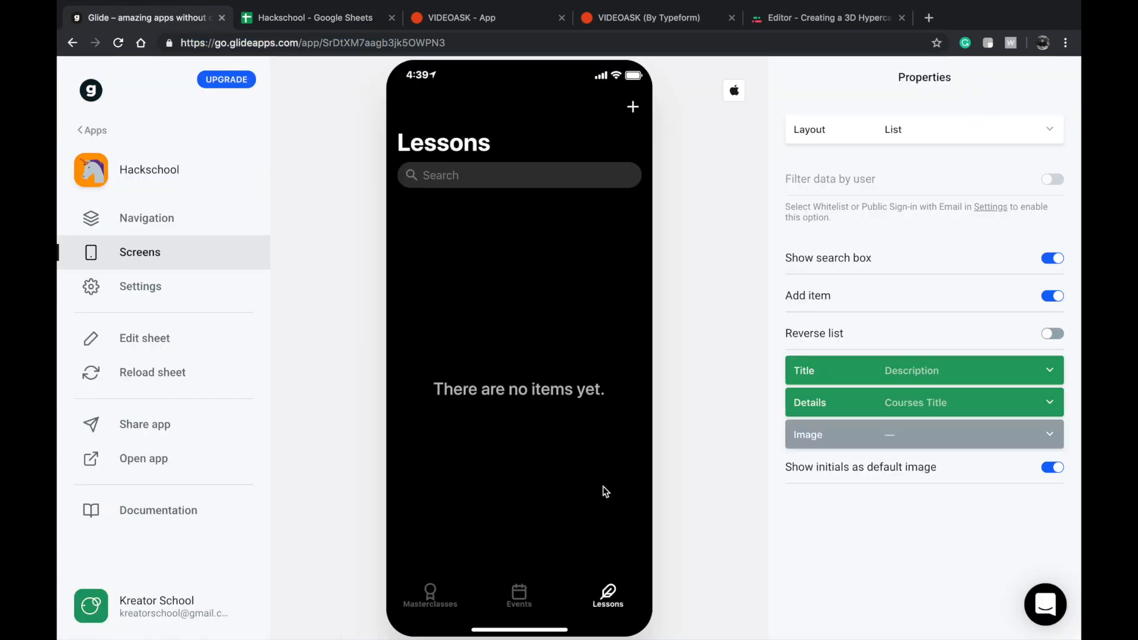
{"action": "left_click", "coordinate": [346, 19]}
Examine the full Chapters=Chapter:Course:Multiple relation header in the Lessons sheet.
{"action": "left_click", "coordinate": [476, 203]}
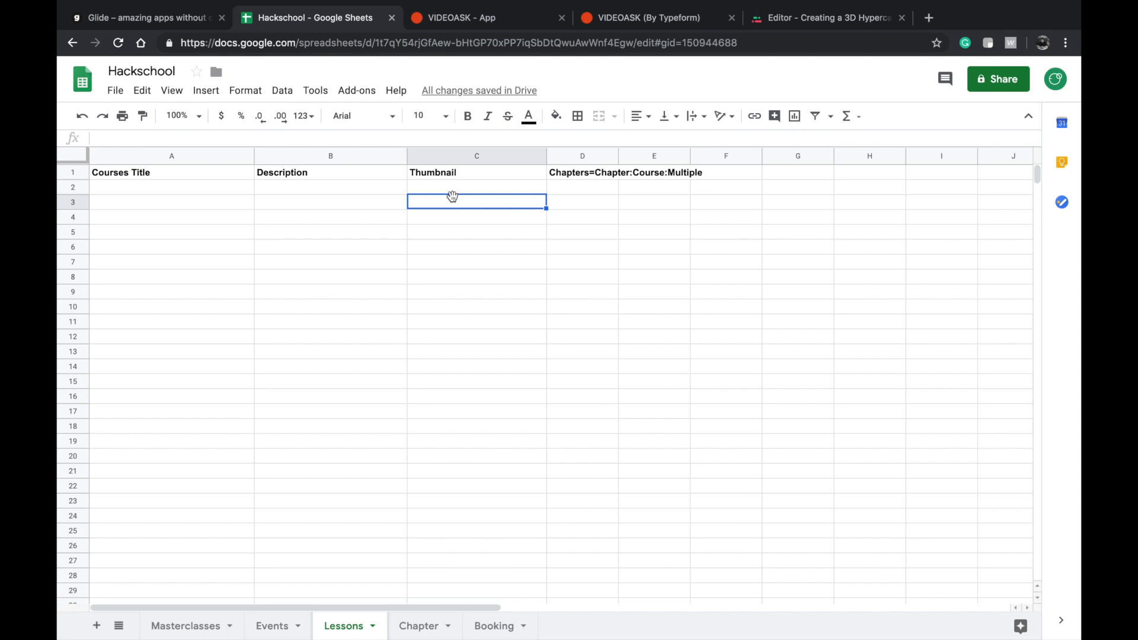
{"action": "double_click", "coordinate": [606, 176]}
{"action": "key", "text": "super+a"}
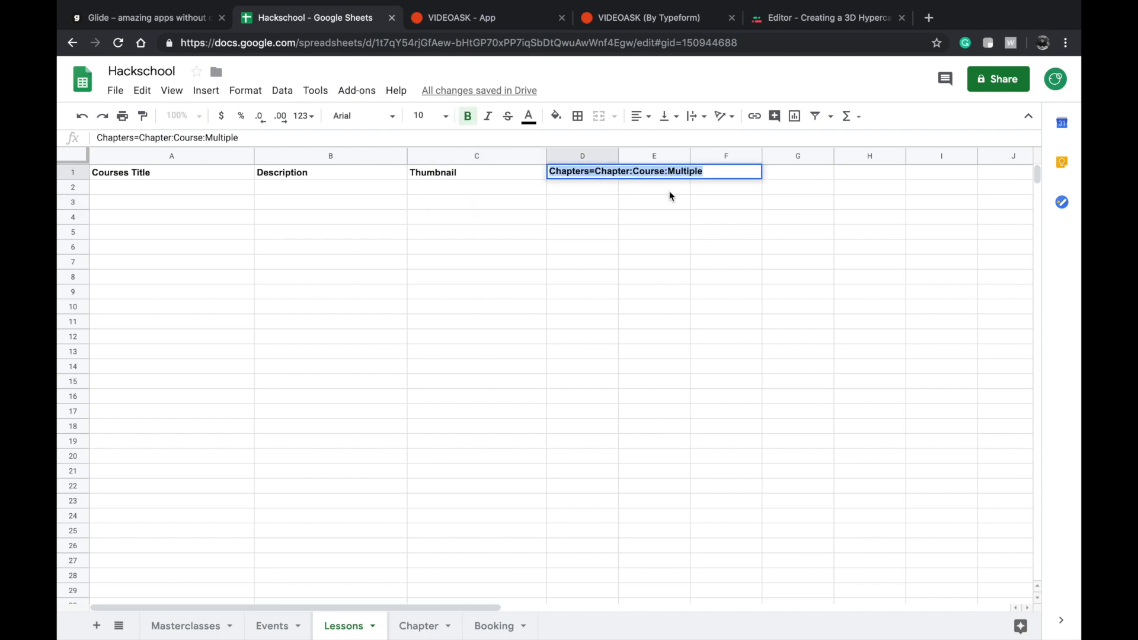
{"action": "left_click", "coordinate": [576, 305]}
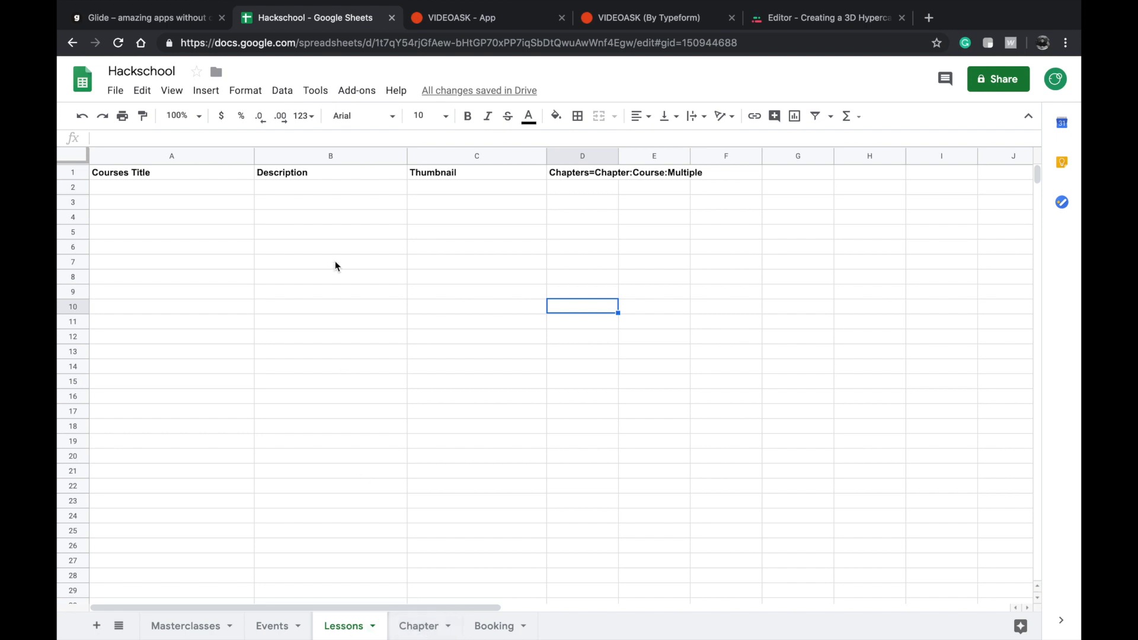
Open the Chapter sheet and inspect its sheet name and Course header cell.
{"action": "left_click", "coordinate": [421, 623]}
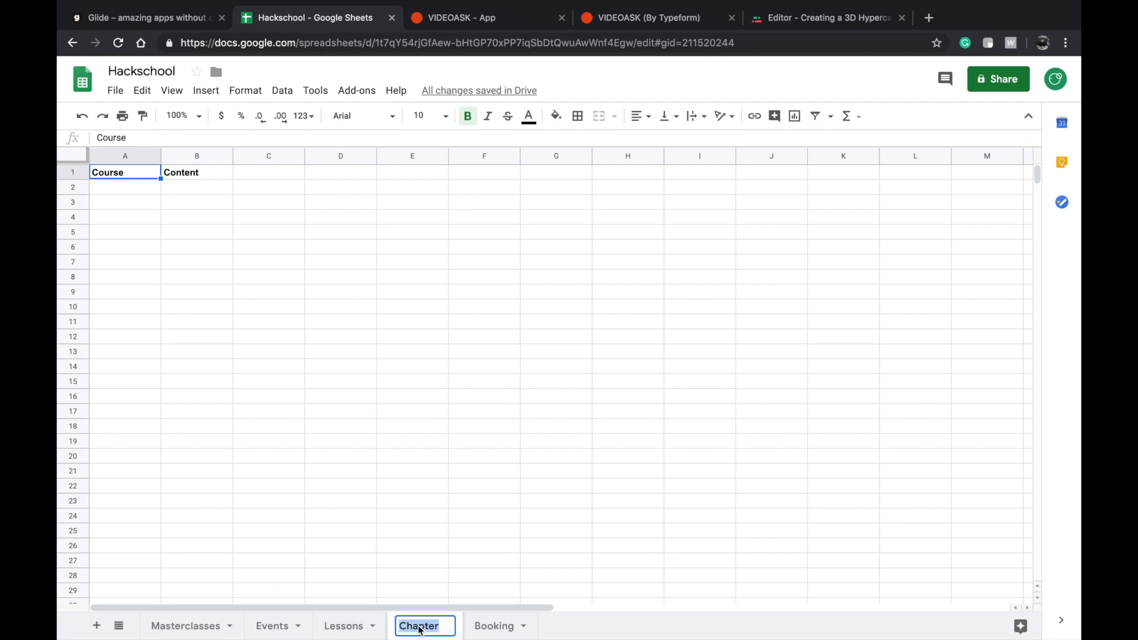
{"action": "left_click", "coordinate": [263, 322]}
{"action": "left_click", "coordinate": [137, 173]}
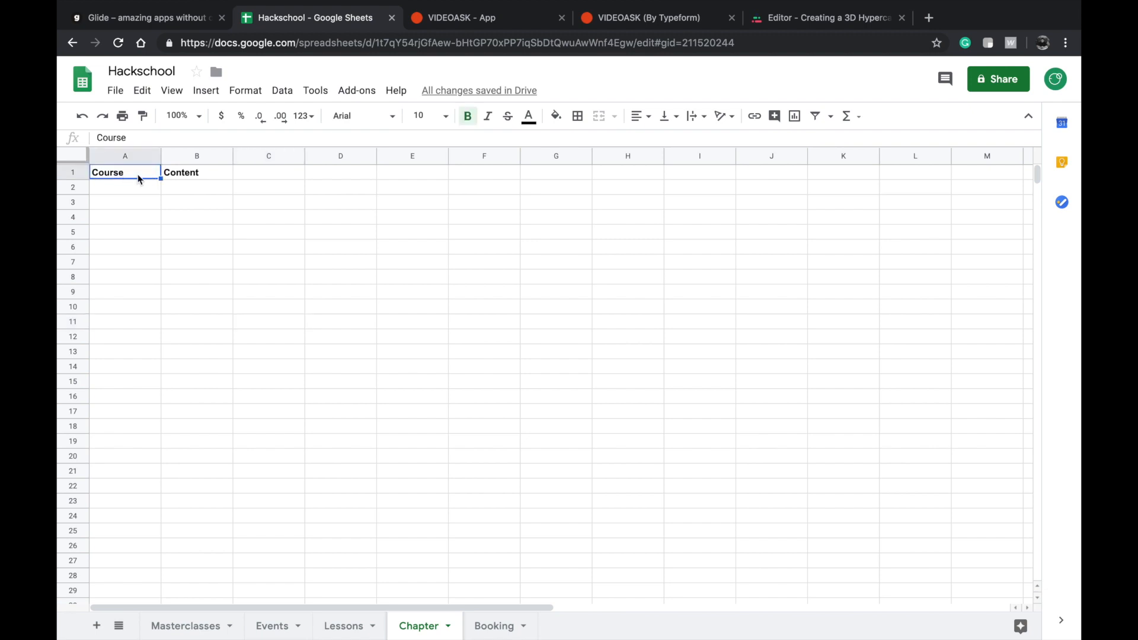
Try renaming the Chapter sheet's Course header to "Chapter name" and undo the change.
{"action": "double_click", "coordinate": [125, 173]}
{"action": "key", "text": "super+a"}
{"action": "type", "text": "Chapter name"}
{"action": "left_click", "coordinate": [188, 217]}
{"action": "key", "text": "super+z"}
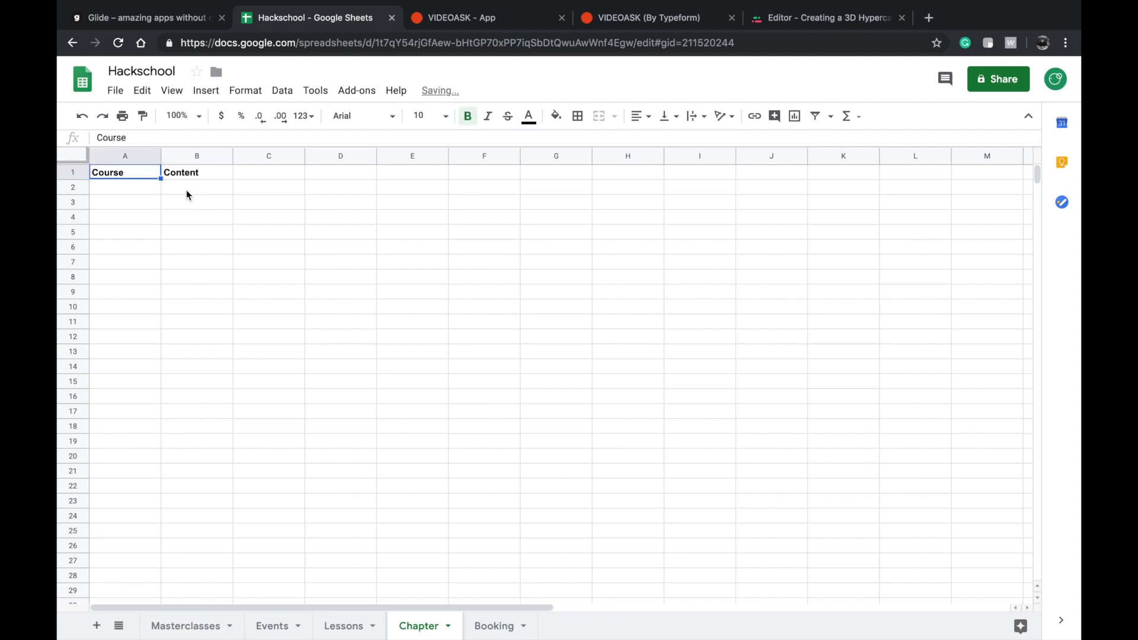
Inspect the Course and Content header cells of the Chapter sheet.
{"action": "double_click", "coordinate": [124, 170]}
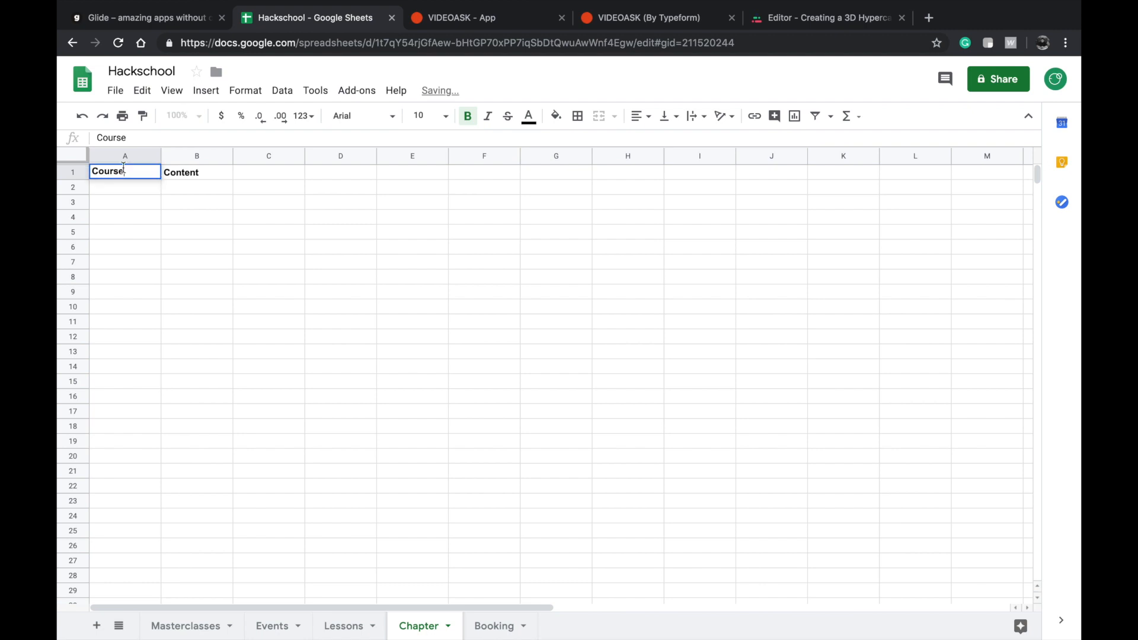
{"action": "left_click_drag", "start_coordinate": [135, 170], "coordinate": [83, 177]}
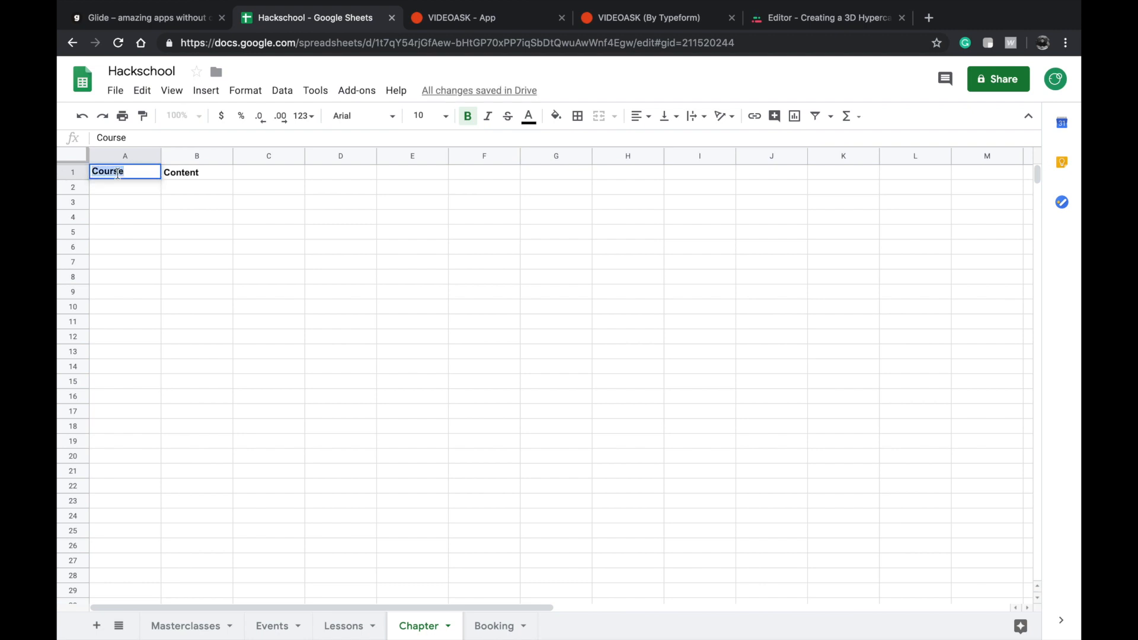
{"action": "left_click", "coordinate": [185, 175]}
{"action": "left_click", "coordinate": [218, 186]}
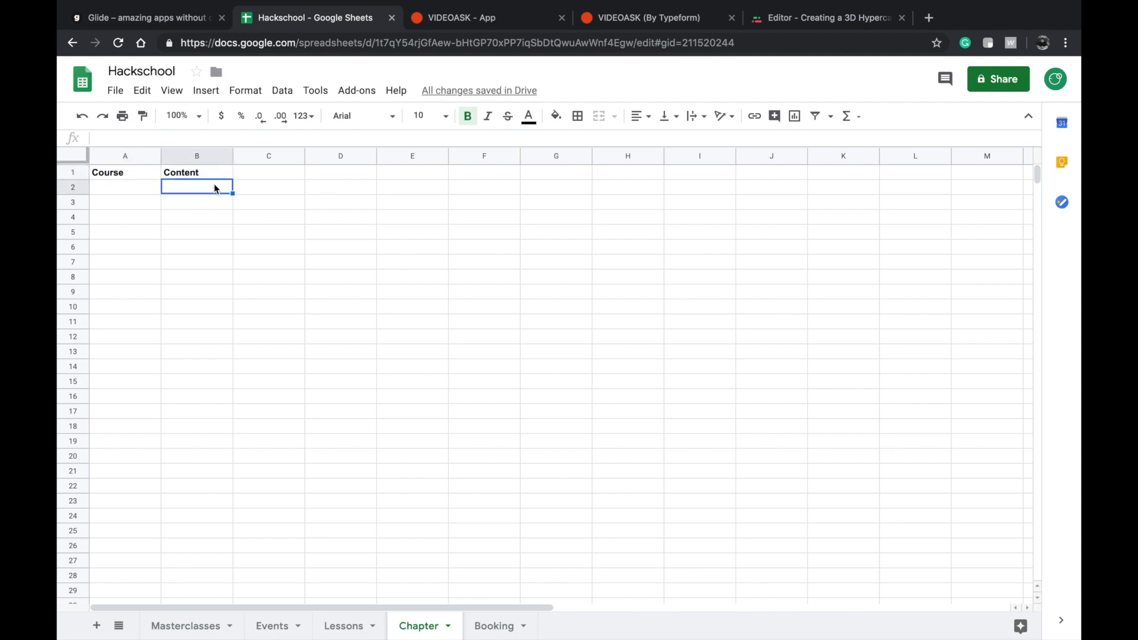
{"action": "left_click", "coordinate": [264, 196]}
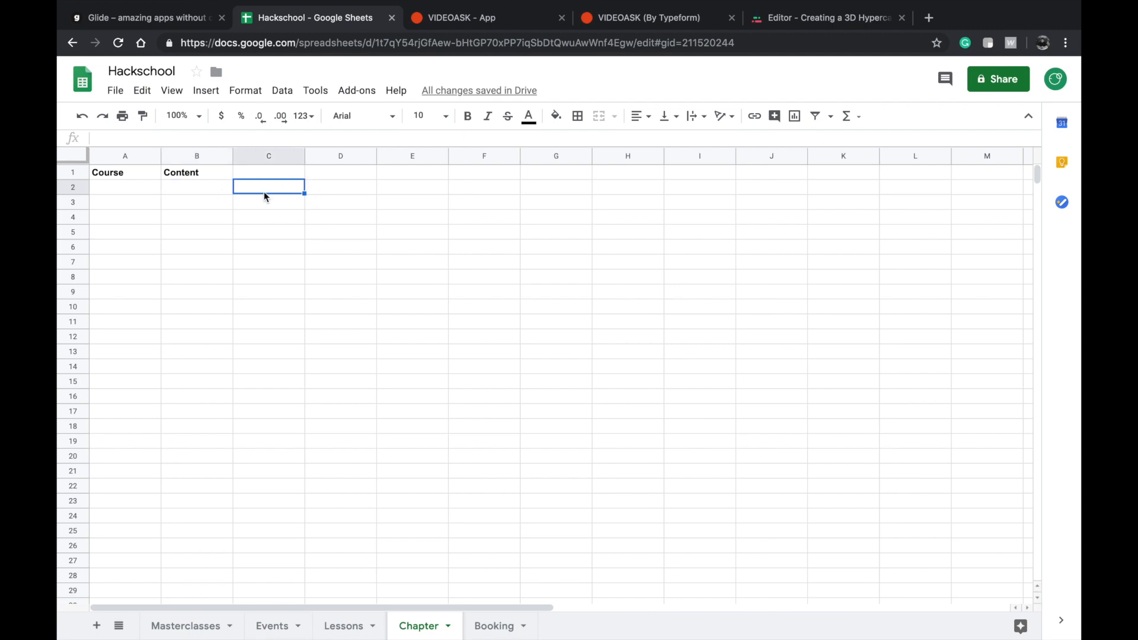
{"action": "left_click", "coordinate": [169, 176]}
{"action": "left_click", "coordinate": [123, 169]}
{"action": "left_click", "coordinate": [197, 171]}
{"action": "double_click", "coordinate": [197, 171]}
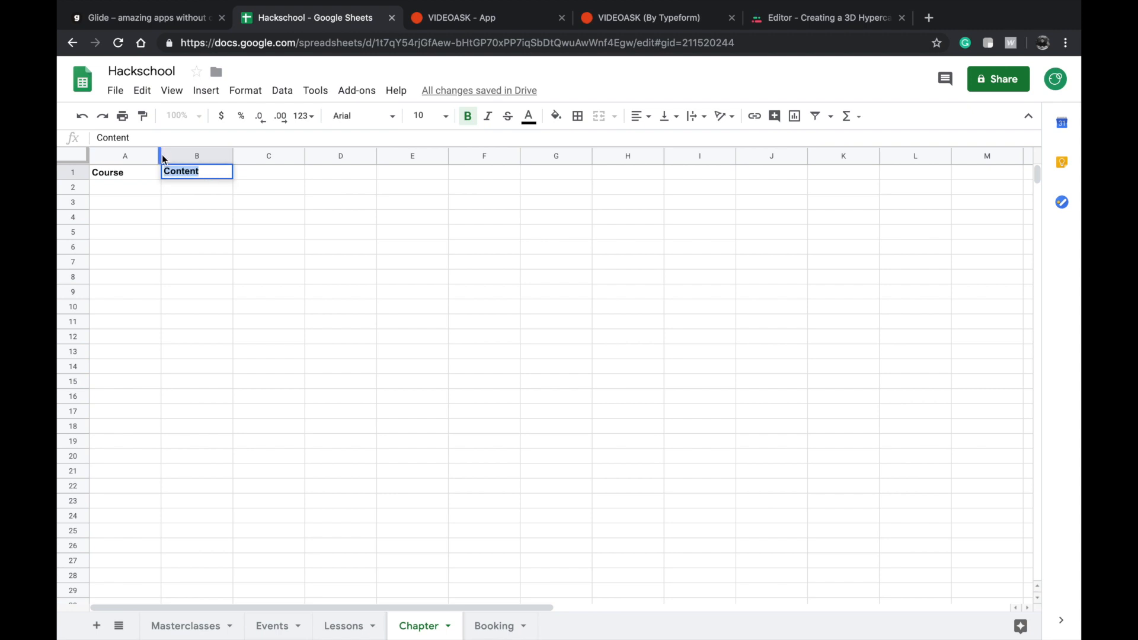
Widen the Course column in the Chapter sheet and return to the Lessons sheet.
{"action": "left_click_drag", "start_coordinate": [160, 155], "coordinate": [273, 168]}
{"action": "double_click", "coordinate": [148, 178]}
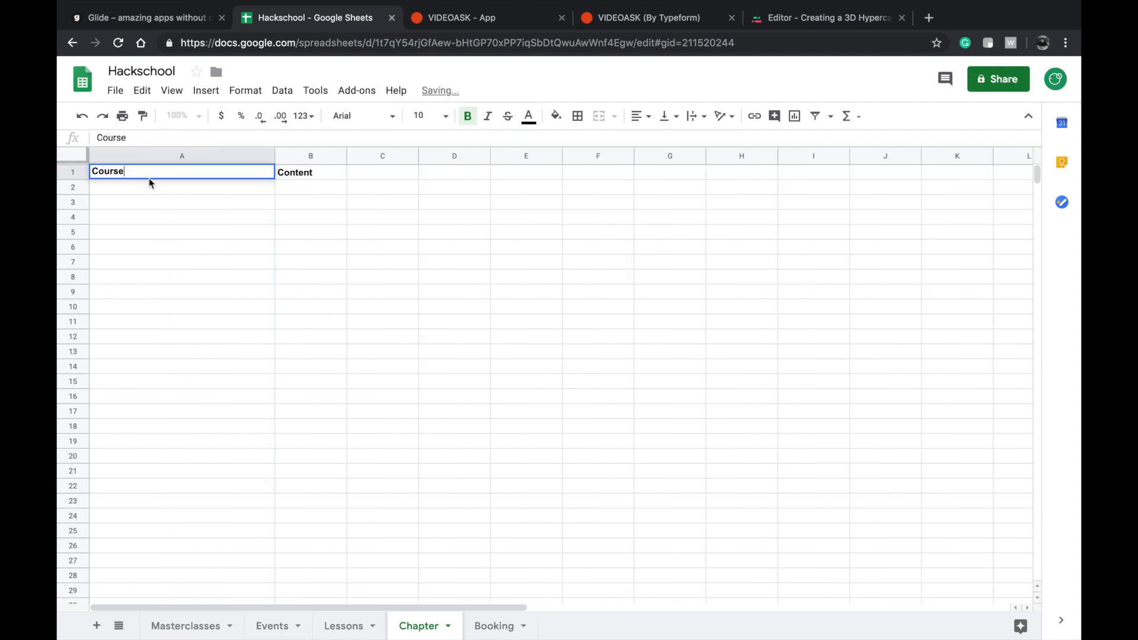
{"action": "left_click", "coordinate": [348, 625]}
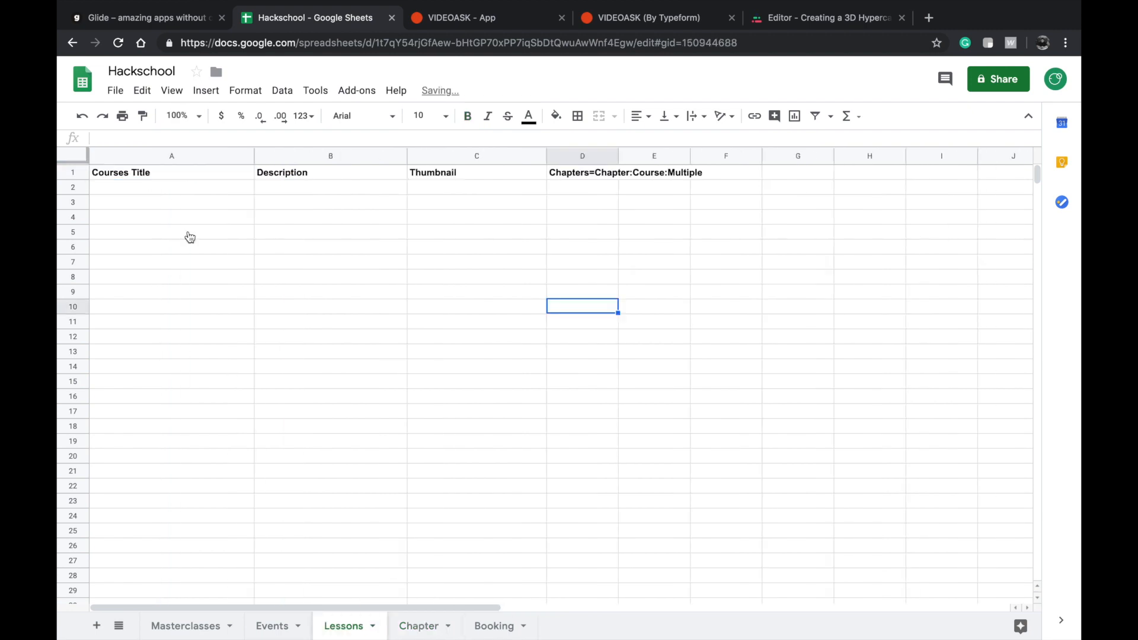
Enter "Guitar lessons" as the first course title in the Lessons sheet.
{"action": "left_click", "coordinate": [158, 188]}
{"action": "type", "text": "Guitar lessons"}
{"action": "key", "text": "super+a"}
{"action": "key", "text": "ctrl+c"}
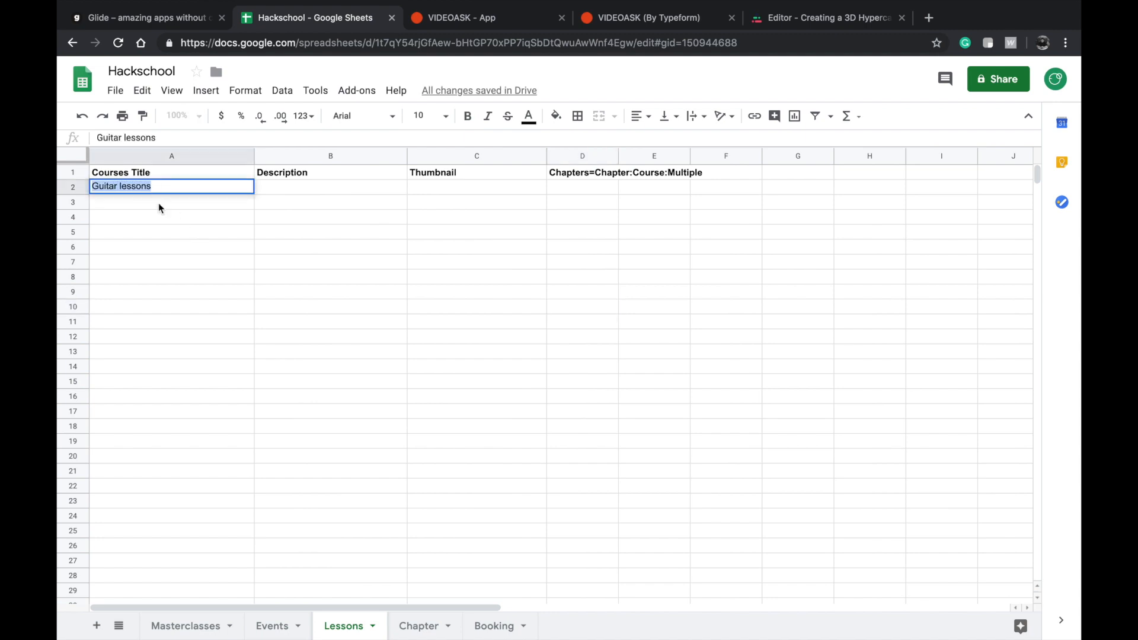
{"action": "key", "text": "Return"}
Add a first row to the Chapter sheet with Course "Guitar lessons" and Content "afjdsof".
{"action": "left_click", "coordinate": [415, 624]}
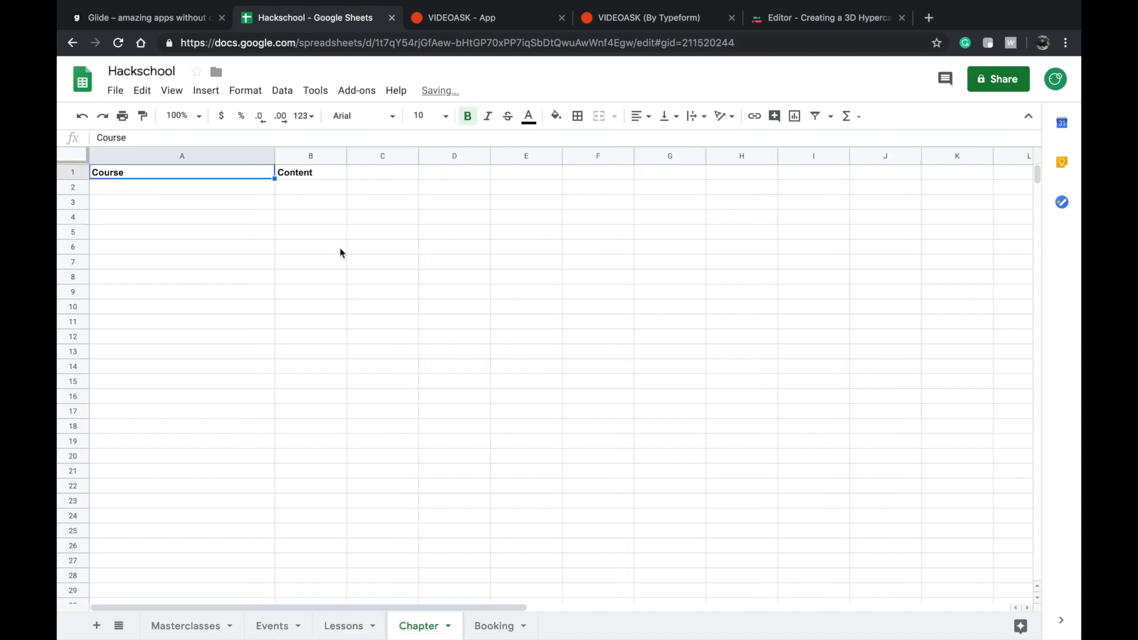
{"action": "left_click", "coordinate": [312, 188]}
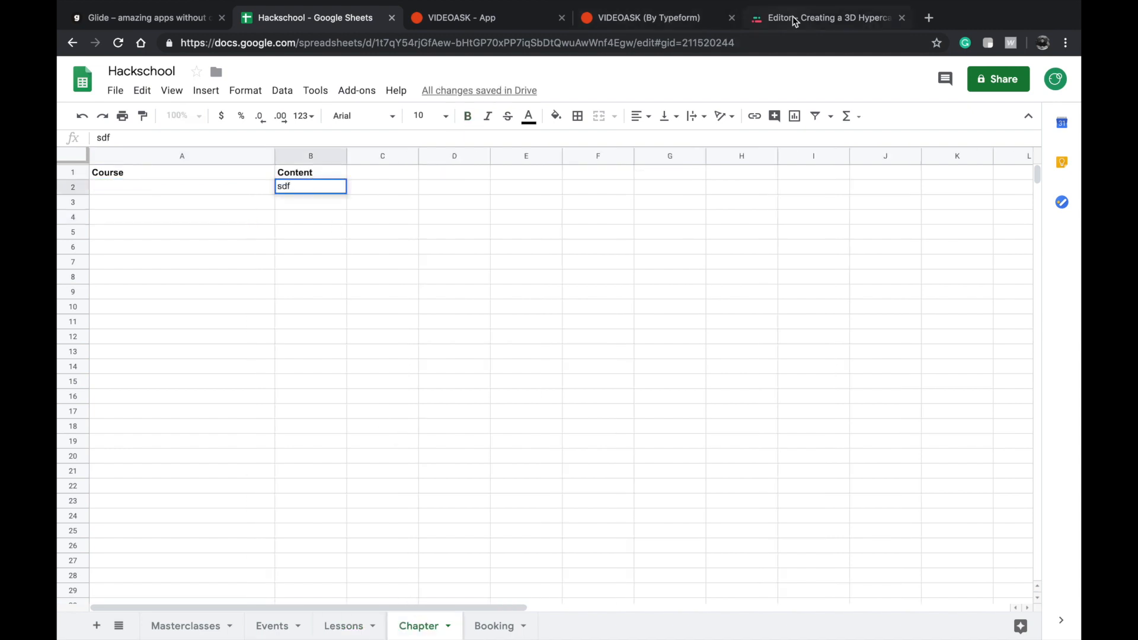
{"action": "left_click", "coordinate": [788, 18]}
{"action": "left_click", "coordinate": [280, 23]}
{"action": "key", "text": "BackSpace"}
{"action": "type", "text": "afjdso"}
{"action": "left_click", "coordinate": [167, 184]}
{"action": "type", "text": "Guitar lessons"}
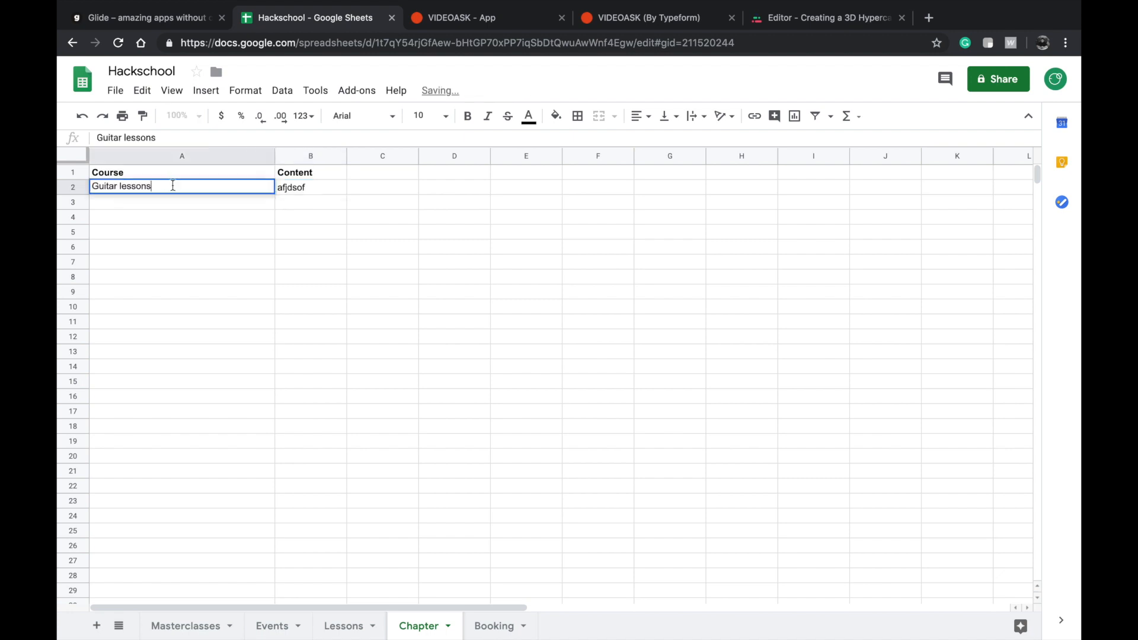
Add a second Chapter row with Course "Guitar lessons" and Content "fsjfks", and select both Course entries.
{"action": "left_click", "coordinate": [191, 217]}
{"action": "left_click", "coordinate": [228, 198]}
{"action": "key", "text": "ctrl+v"}
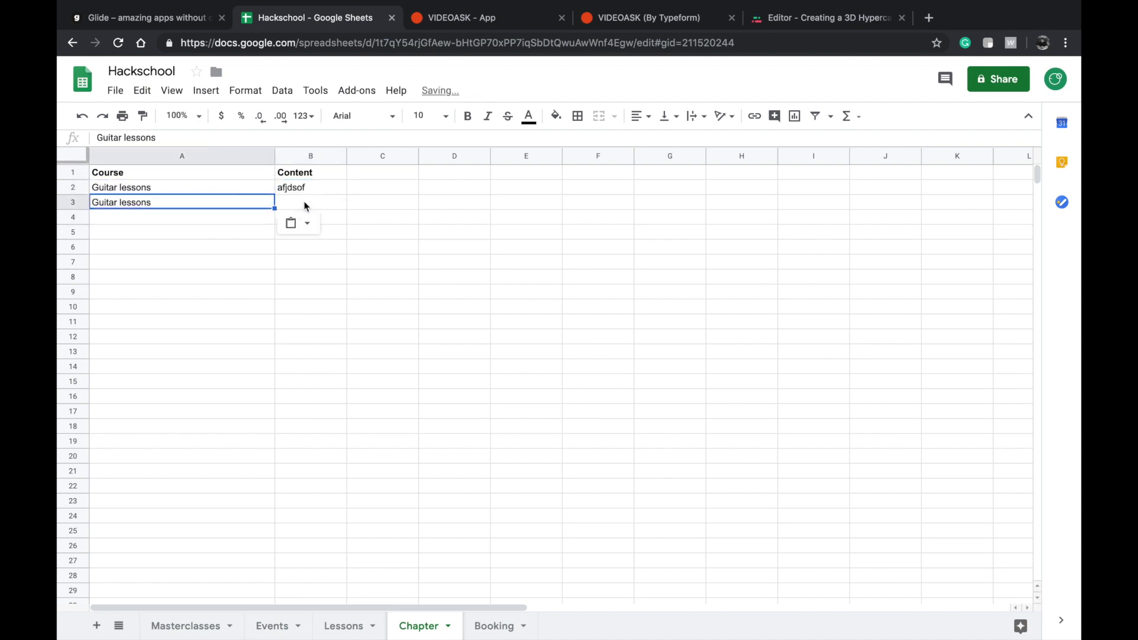
{"action": "left_click", "coordinate": [299, 202]}
{"action": "type", "text": "fsjfks"}
{"action": "left_click", "coordinate": [200, 204]}
{"action": "left_click", "coordinate": [190, 188], "text": "shift"}
Examine each part of the Chapters=Chapter:Course:Multiple relation header in the Lessons sheet.
{"action": "left_click", "coordinate": [348, 626]}
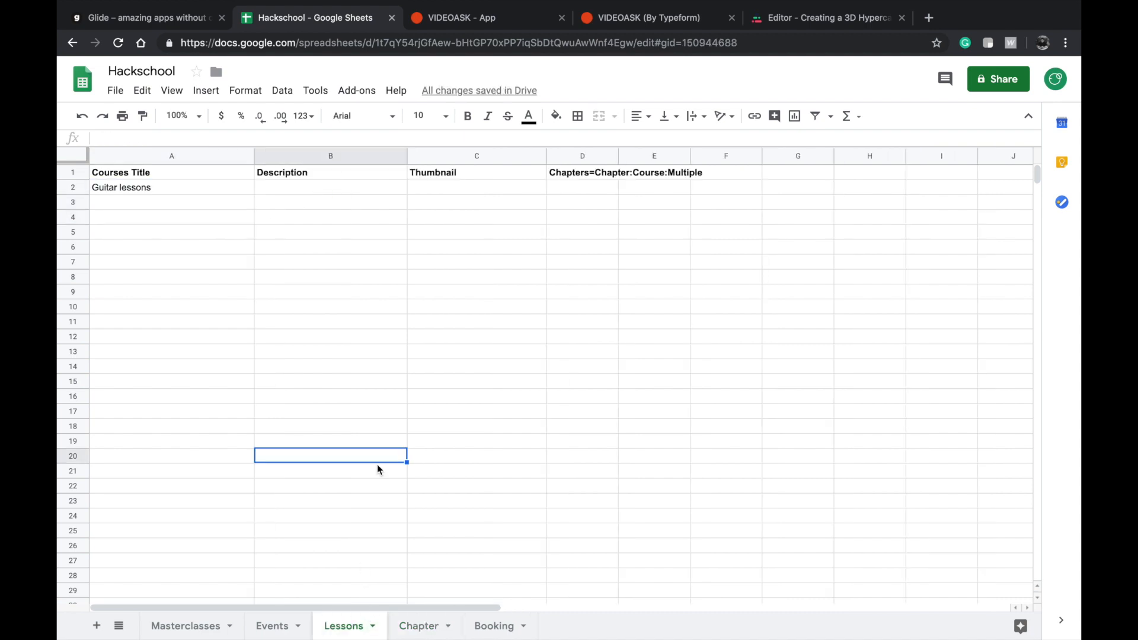
{"action": "double_click", "coordinate": [582, 172]}
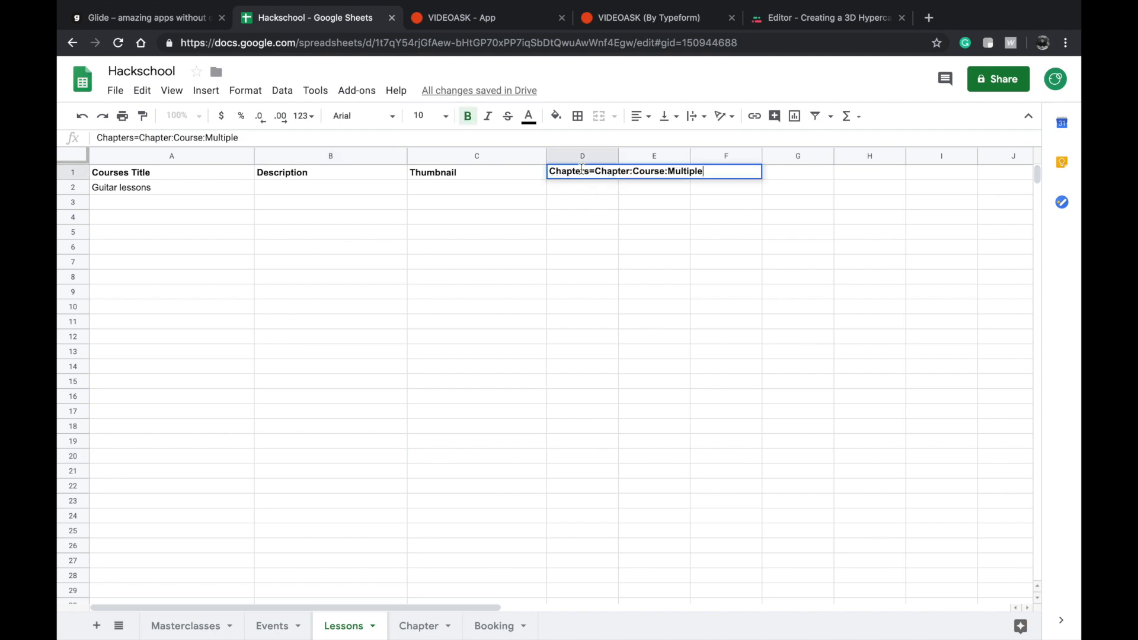
{"action": "double_click", "coordinate": [575, 172]}
{"action": "double_click", "coordinate": [478, 174]}
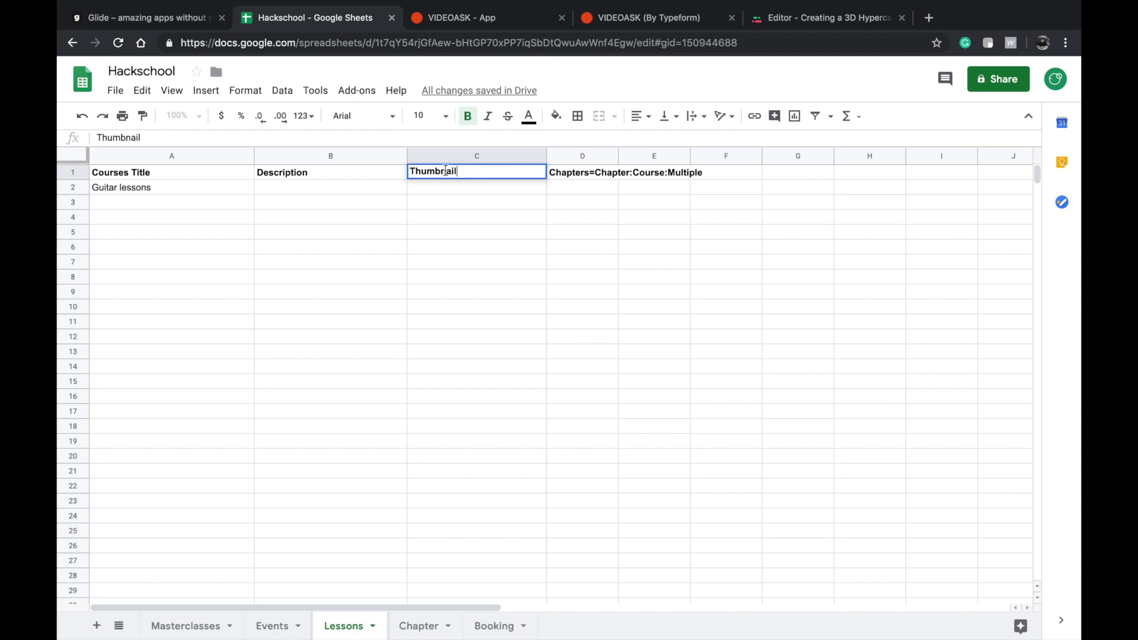
{"action": "left_click", "coordinate": [576, 172]}
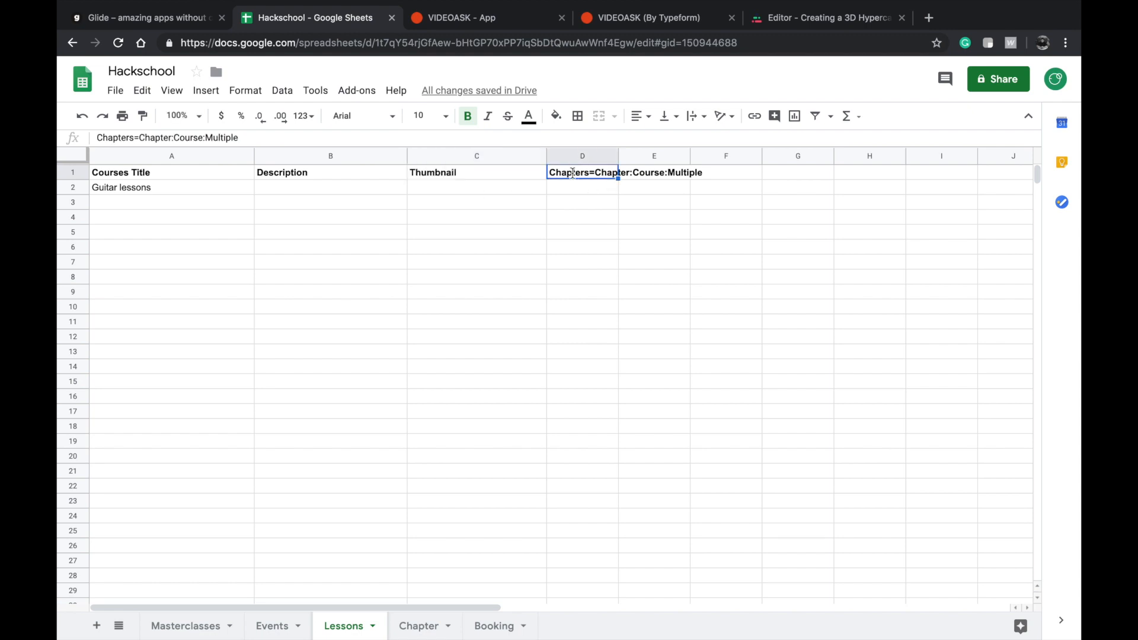
{"action": "double_click", "coordinate": [566, 172]}
{"action": "double_click", "coordinate": [588, 174]}
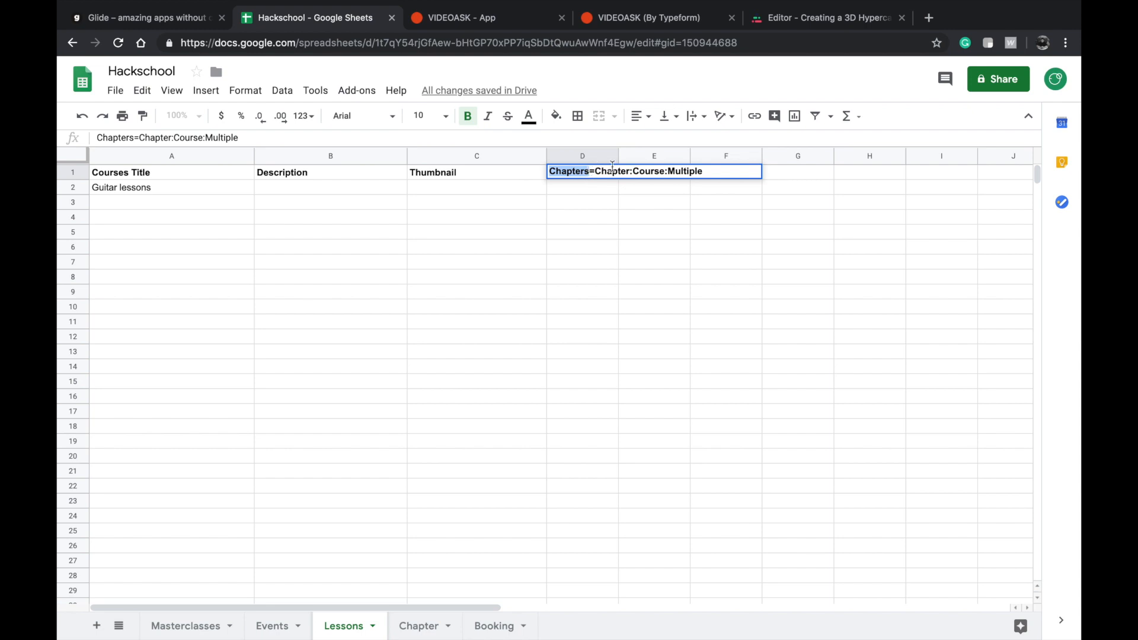
{"action": "left_click", "coordinate": [584, 171]}
{"action": "left_click_drag", "start_coordinate": [597, 172], "coordinate": [633, 172]}
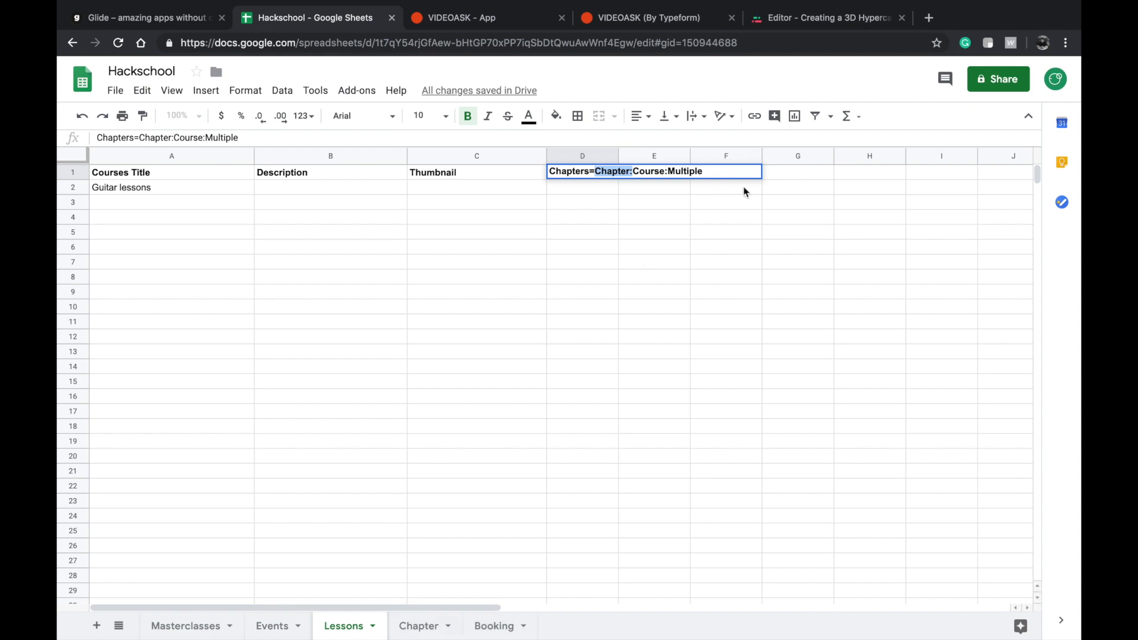
{"action": "key", "text": "shift+End"}
Compare the Chapter sheet's Course header with the Chapters relation header in the Lessons sheet.
{"action": "left_click", "coordinate": [428, 621]}
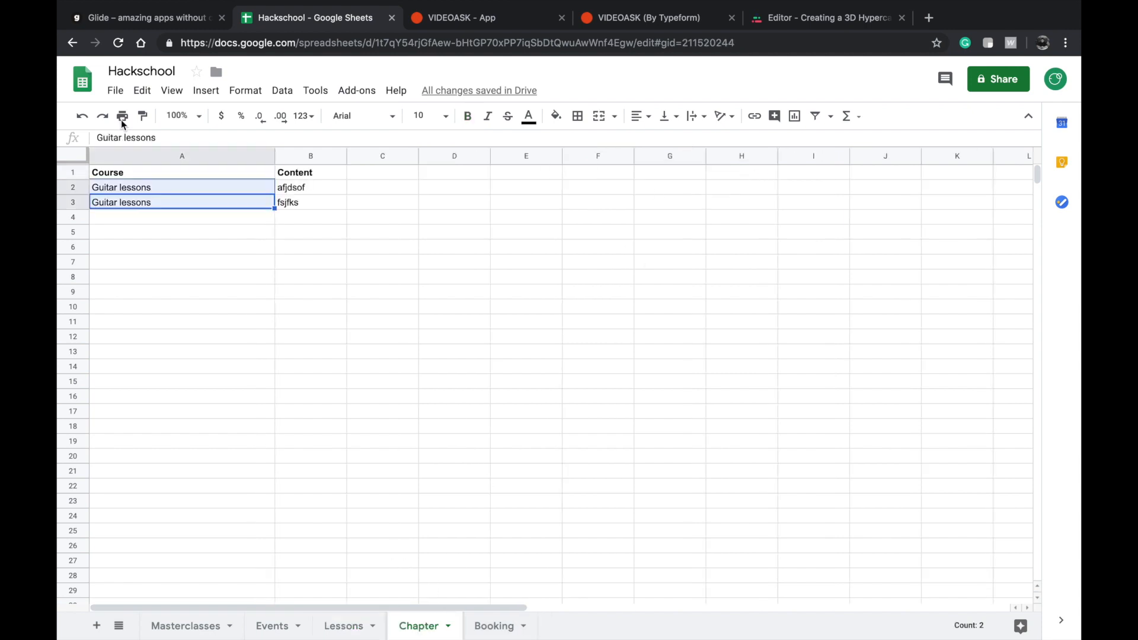
{"action": "left_click", "coordinate": [137, 177]}
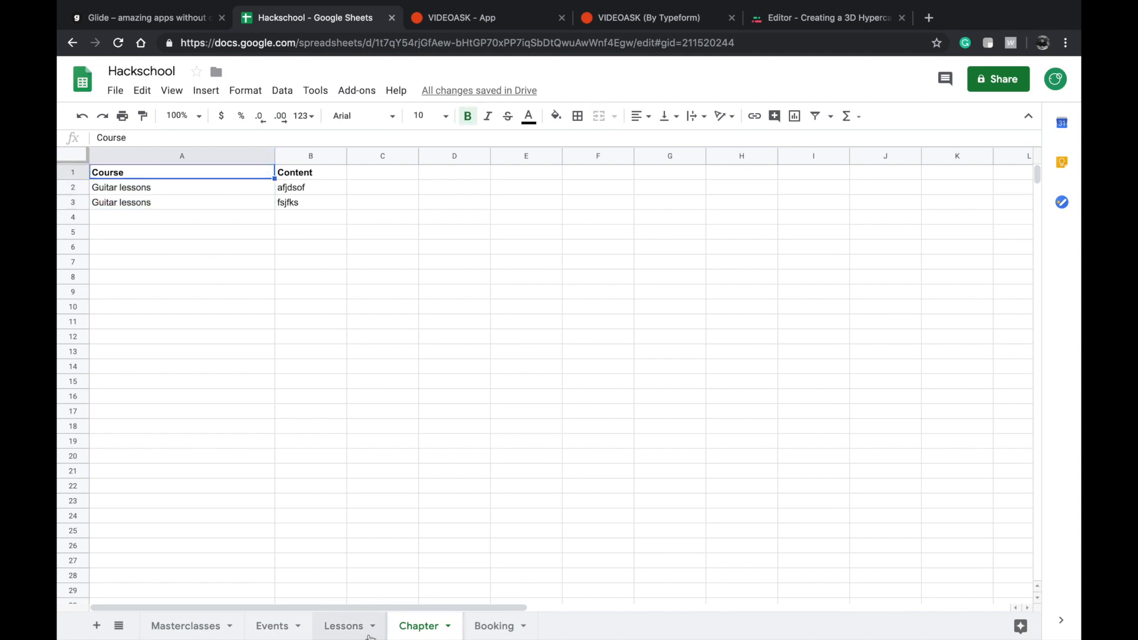
{"action": "left_click", "coordinate": [349, 626]}
{"action": "left_click", "coordinate": [656, 176]}
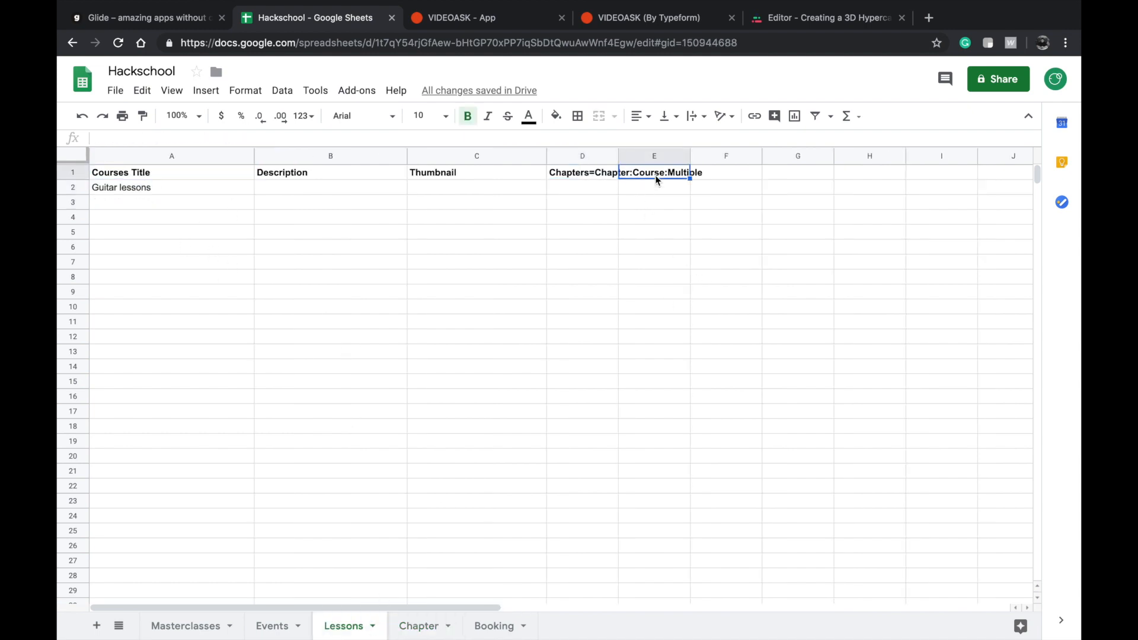
{"action": "double_click", "coordinate": [591, 177]}
{"action": "triple_click", "coordinate": [592, 177]}
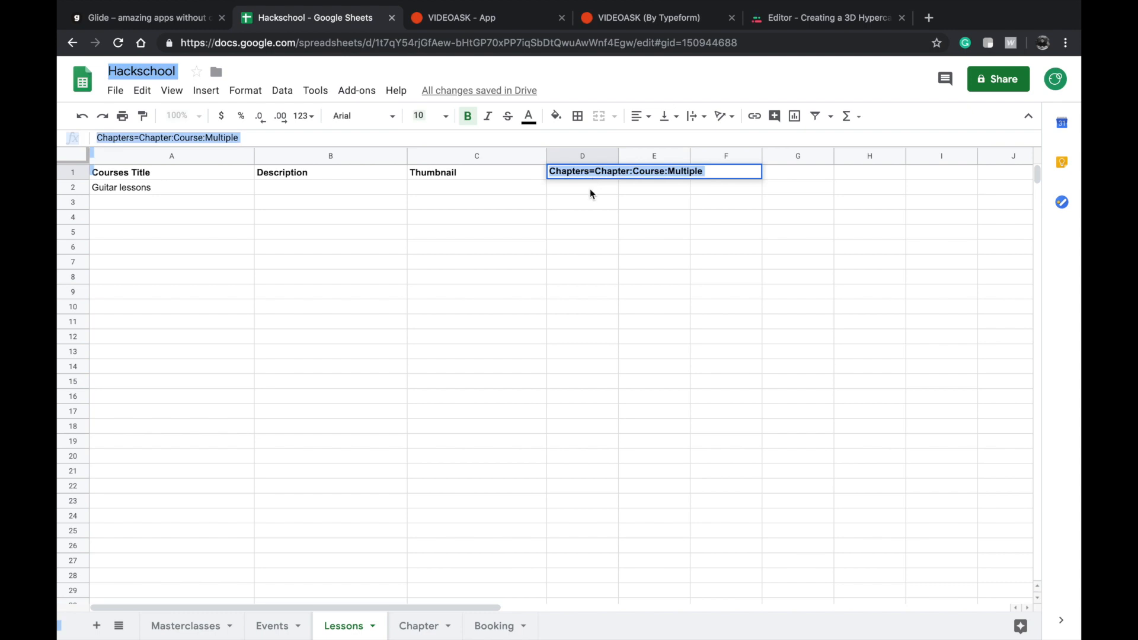
{"action": "left_click", "coordinate": [589, 179]}
{"action": "left_click", "coordinate": [592, 188]}
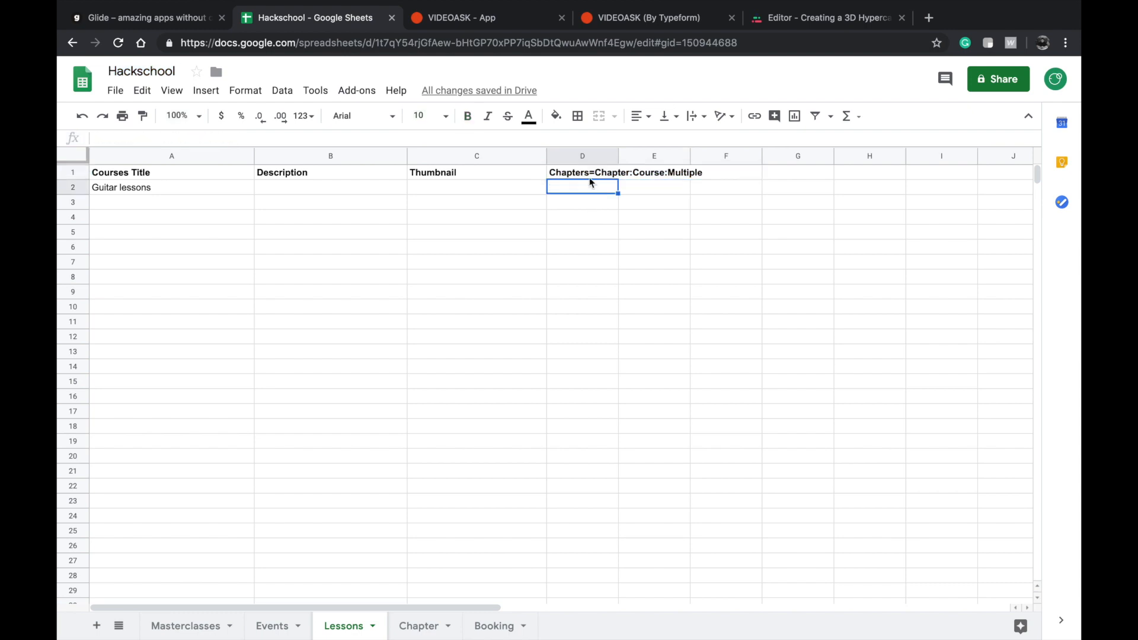
Highlight the Chapter:Course:Multiple part of the relation header in the Lessons sheet.
{"action": "left_click", "coordinate": [584, 176]}
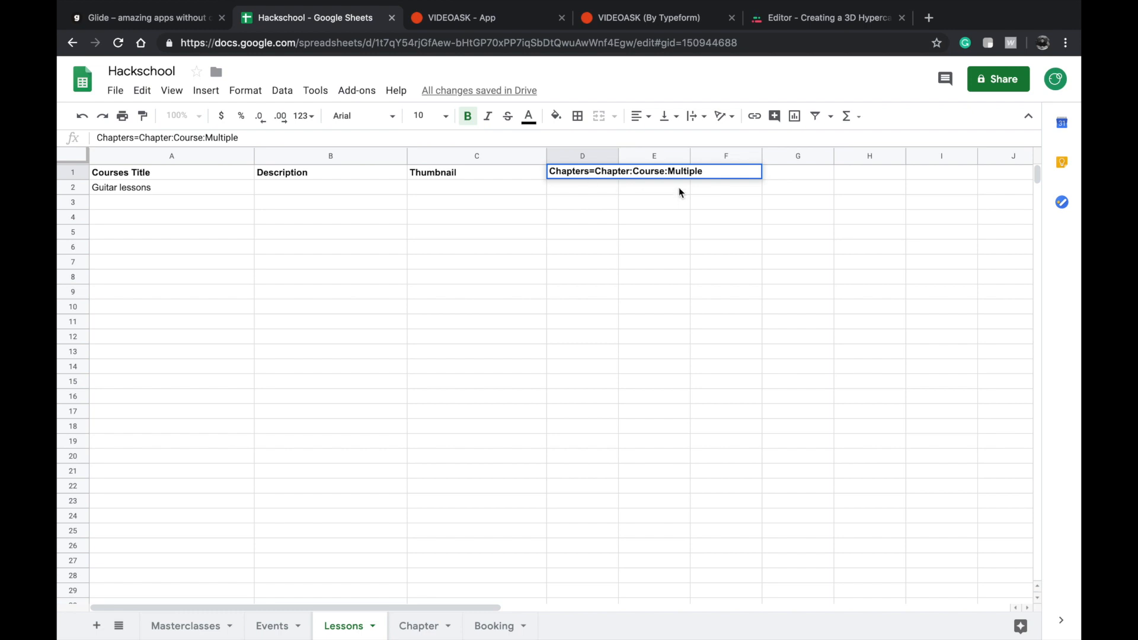
{"action": "double_click", "coordinate": [696, 171]}
{"action": "left_click_drag", "start_coordinate": [696, 172], "coordinate": [704, 170]}
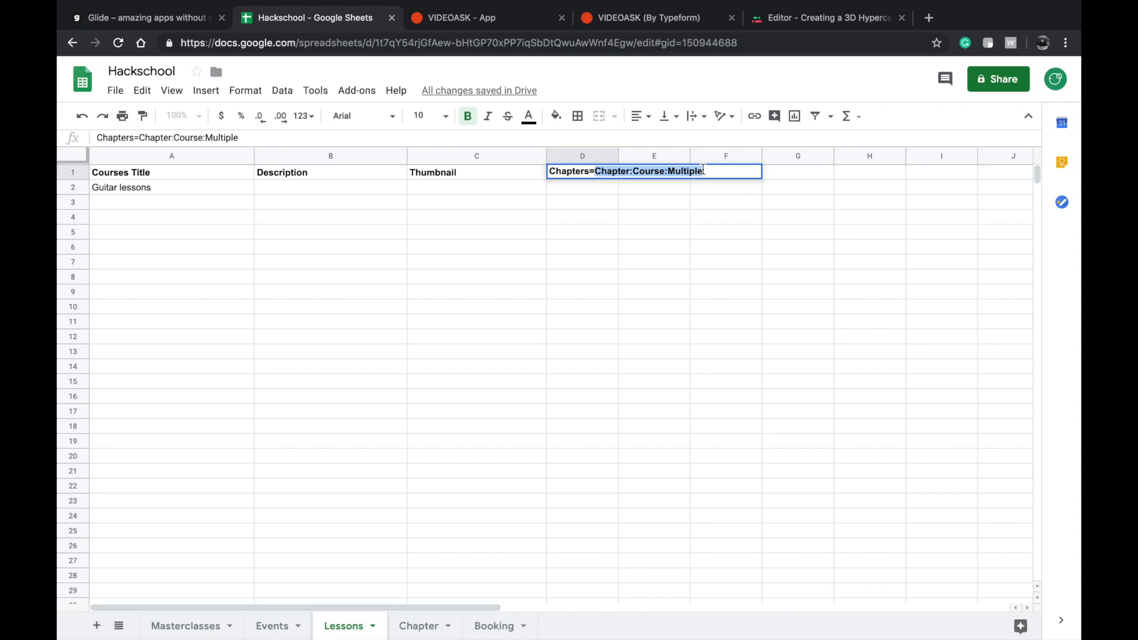
{"action": "left_click", "coordinate": [624, 243]}
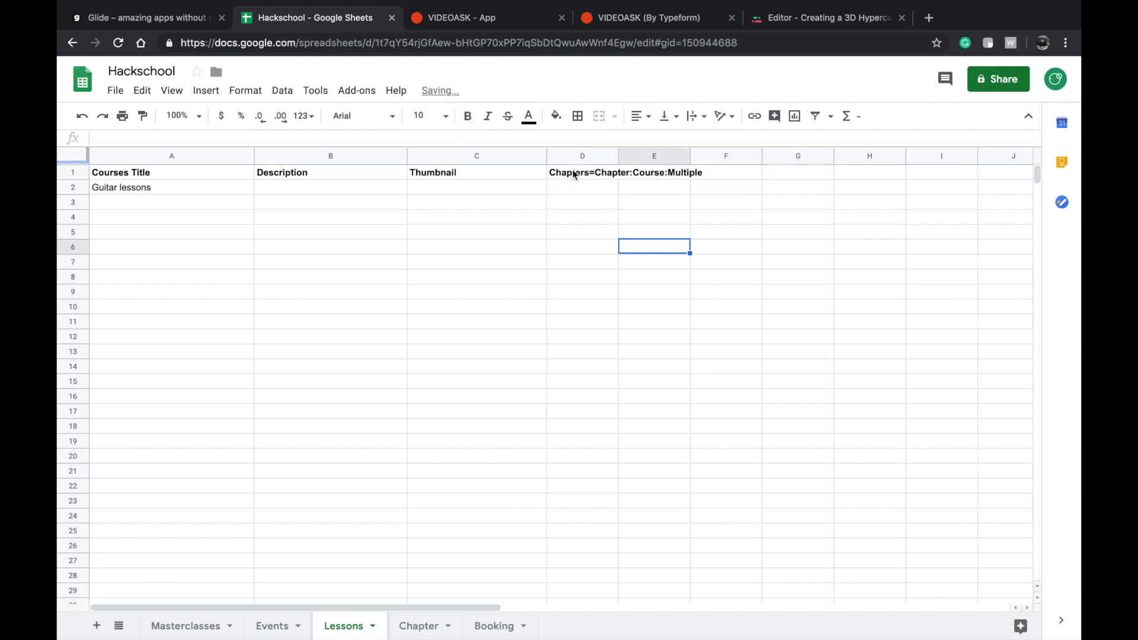
Trace the Lessons relation header to the Course and Content headers of the Chapter sheet.
{"action": "left_click", "coordinate": [574, 181]}
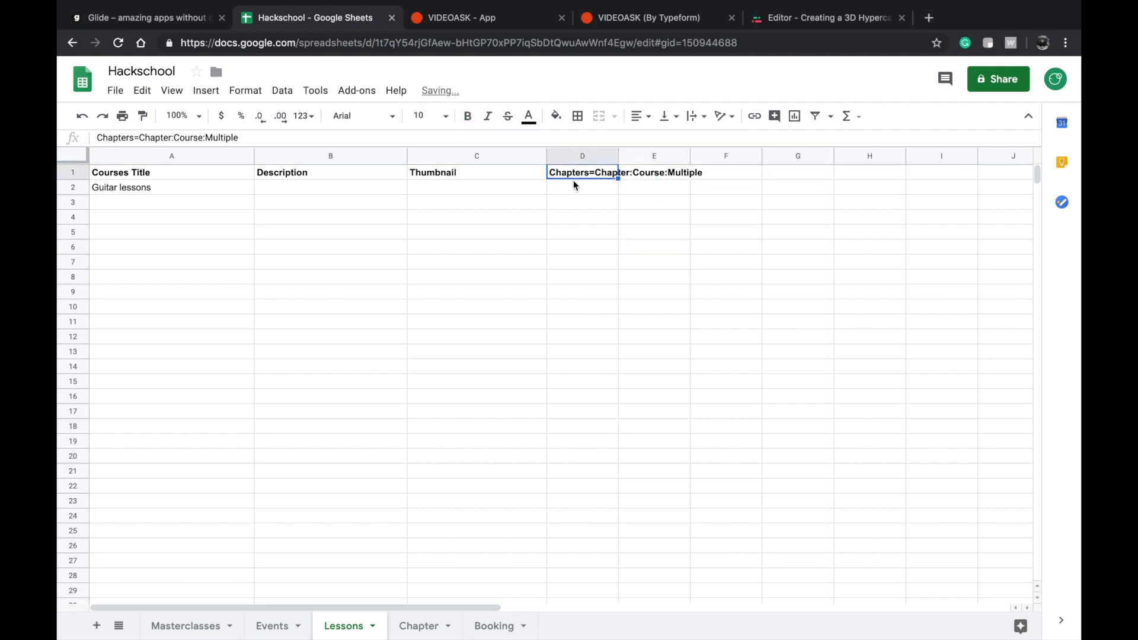
{"action": "left_click", "coordinate": [417, 624]}
{"action": "left_click", "coordinate": [303, 174]}
{"action": "left_click", "coordinate": [237, 175], "text": "shift"}
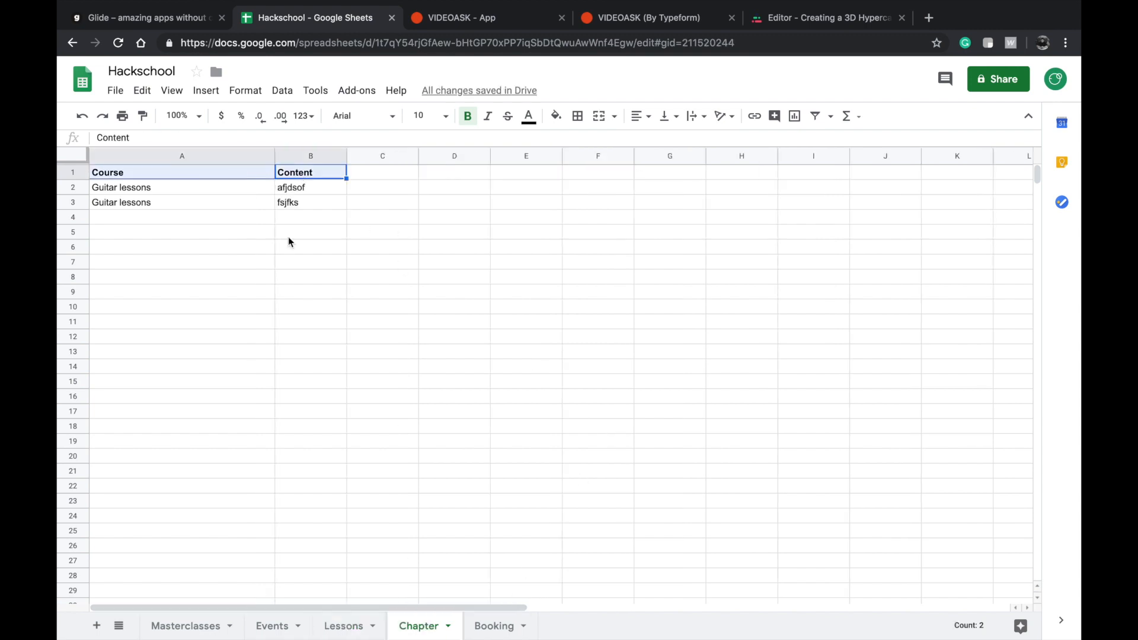
Open the Booking sheet and review its headers from Demand to Mentor's Email.
{"action": "left_click", "coordinate": [494, 625]}
{"action": "left_click", "coordinate": [305, 374]}
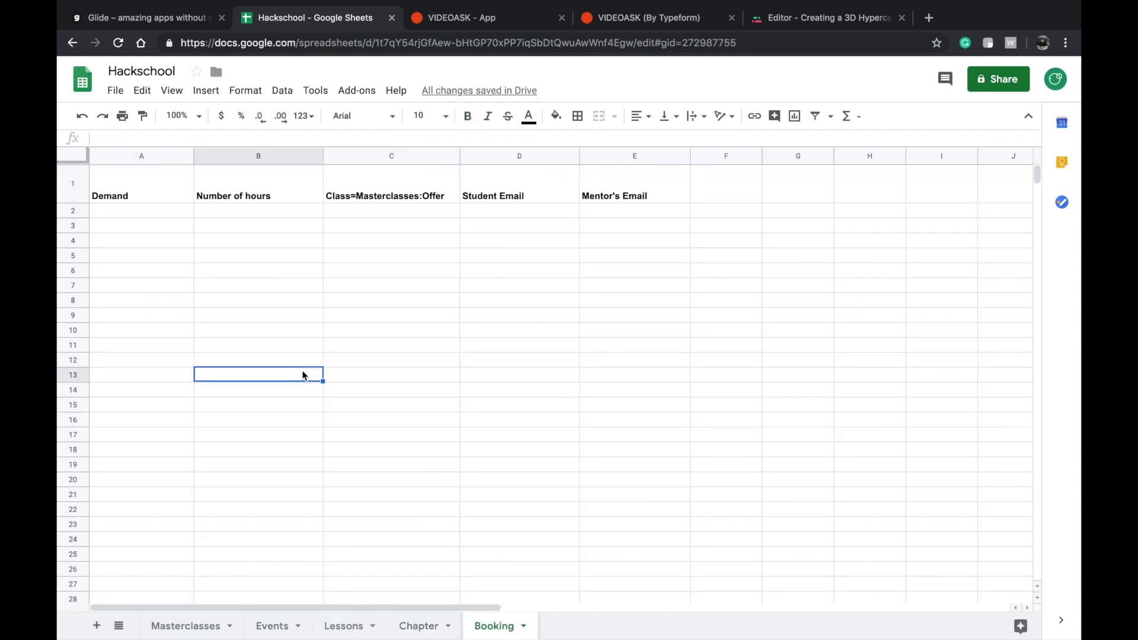
{"action": "left_click", "coordinate": [158, 195]}
{"action": "left_click", "coordinate": [643, 192], "text": "shift"}
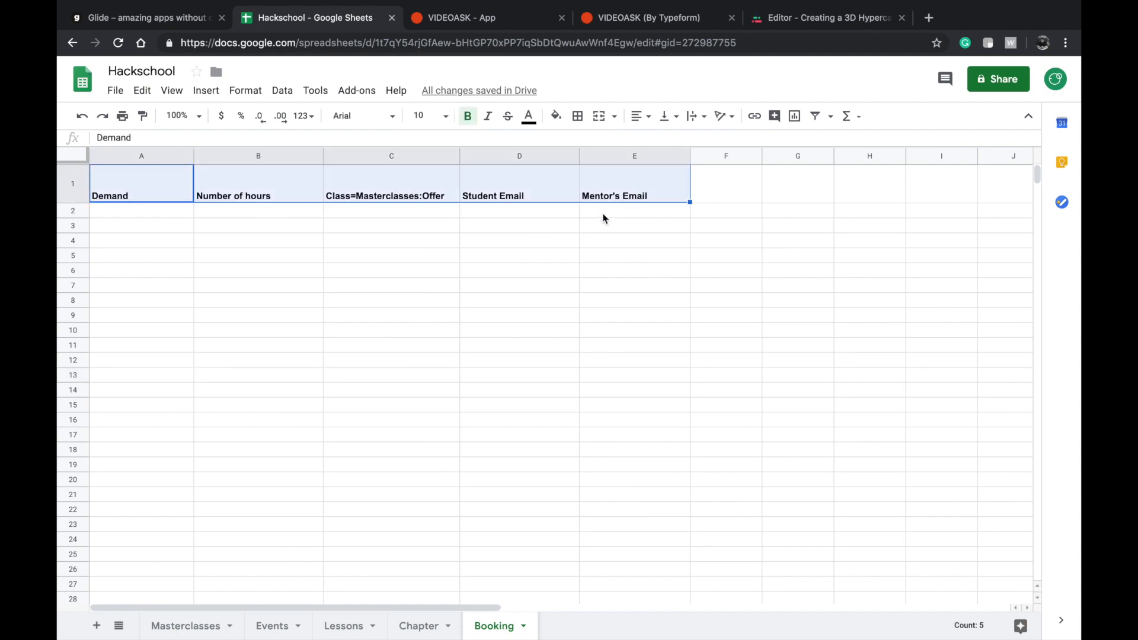
{"action": "left_click", "coordinate": [589, 225]}
{"action": "left_click", "coordinate": [151, 190]}
Open the Masterclasses sheet and review its header row from Offer to Feedback URL.
{"action": "mouse_move", "coordinate": [169, 634]}
{"action": "left_click", "coordinate": [169, 622]}
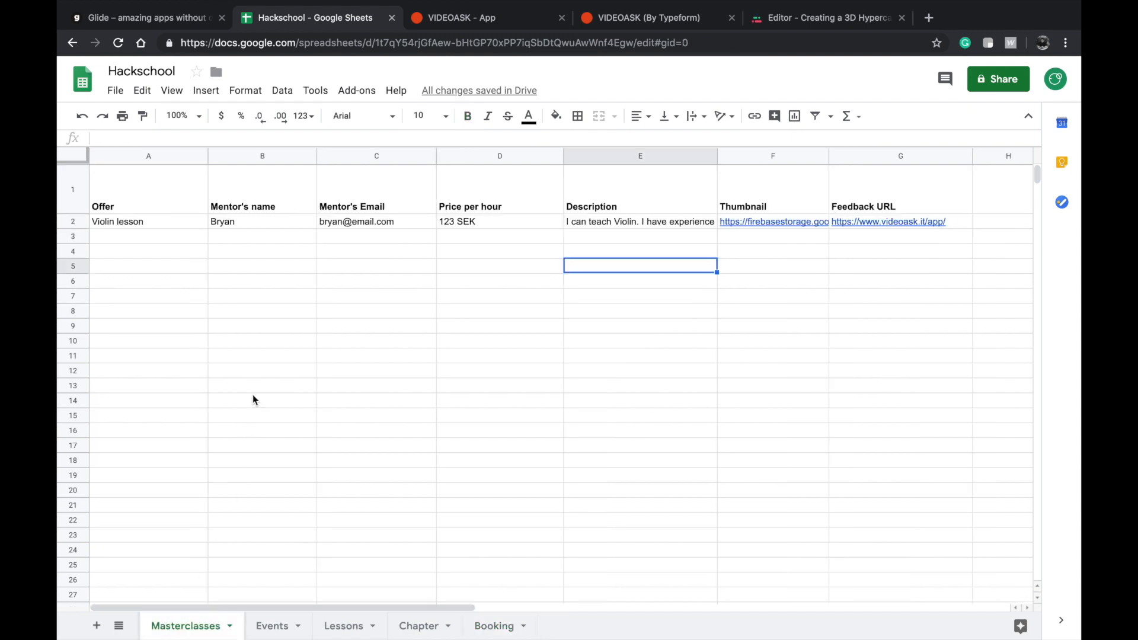
{"action": "left_click", "coordinate": [151, 187]}
{"action": "left_click", "coordinate": [990, 199]}
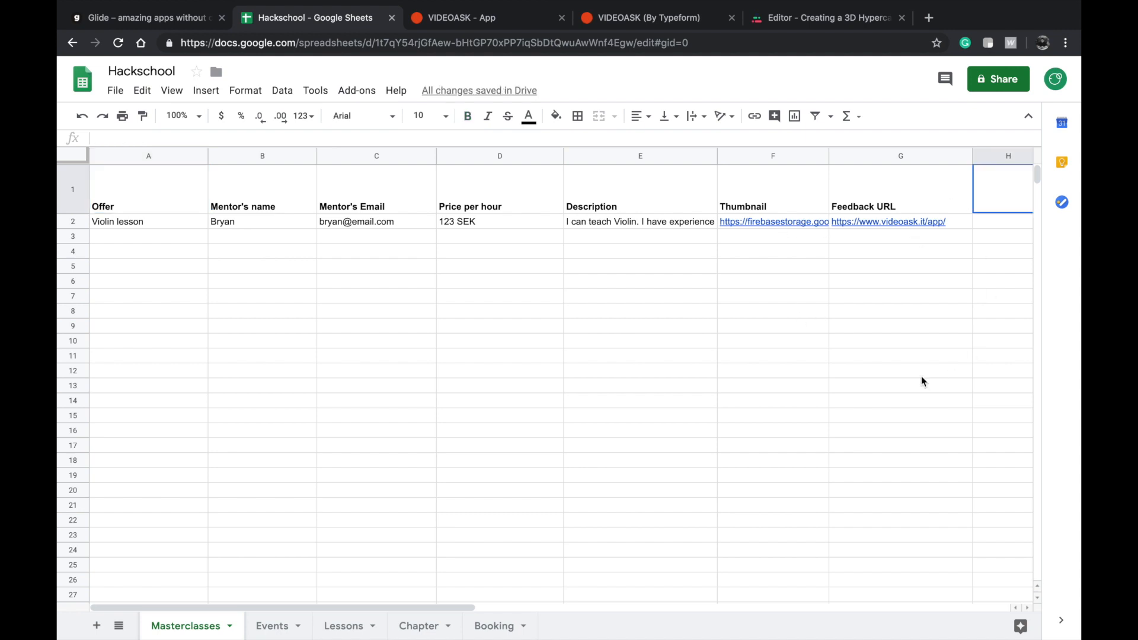
Return to the Booking sheet and inspect the Demand and Number of hours header cells.
{"action": "left_click", "coordinate": [492, 625]}
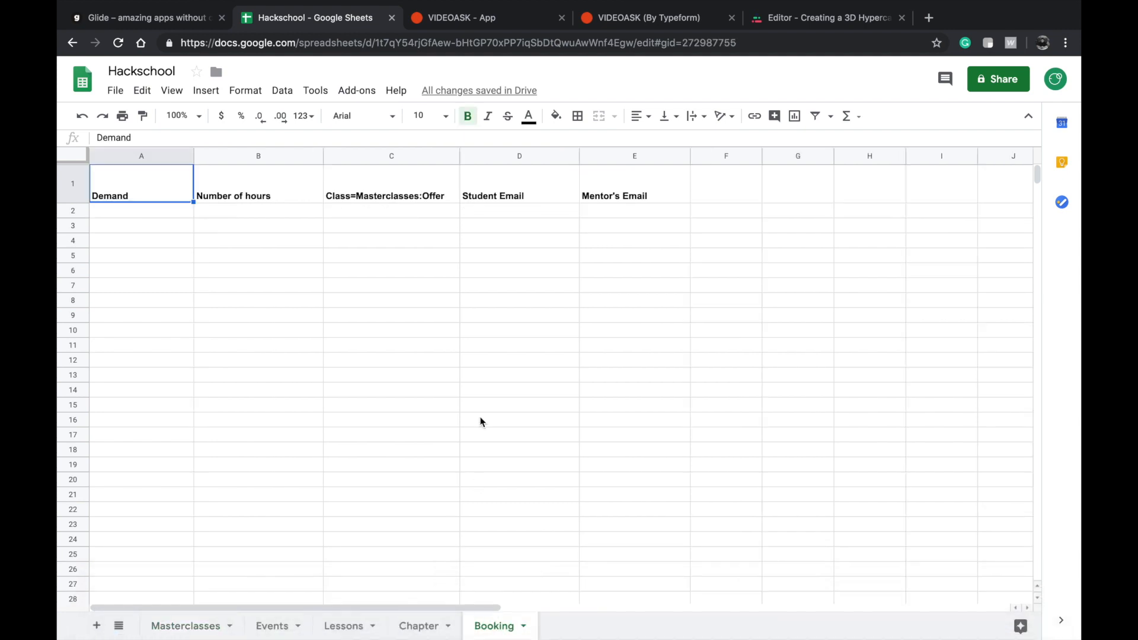
{"action": "left_click", "coordinate": [397, 285]}
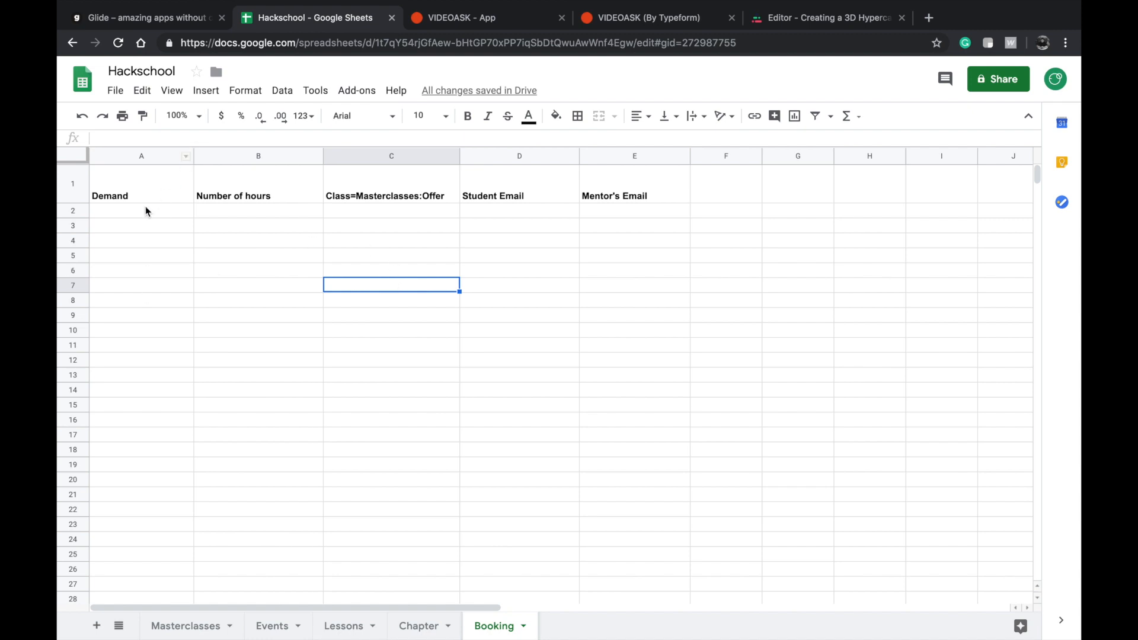
{"action": "double_click", "coordinate": [154, 172]}
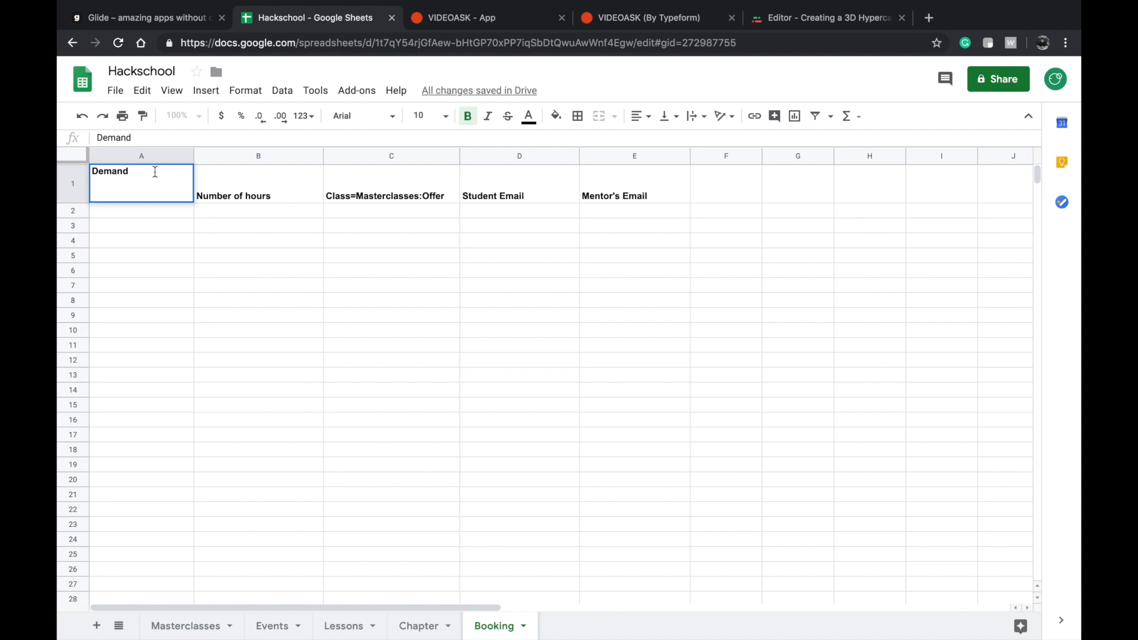
{"action": "left_click", "coordinate": [294, 174]}
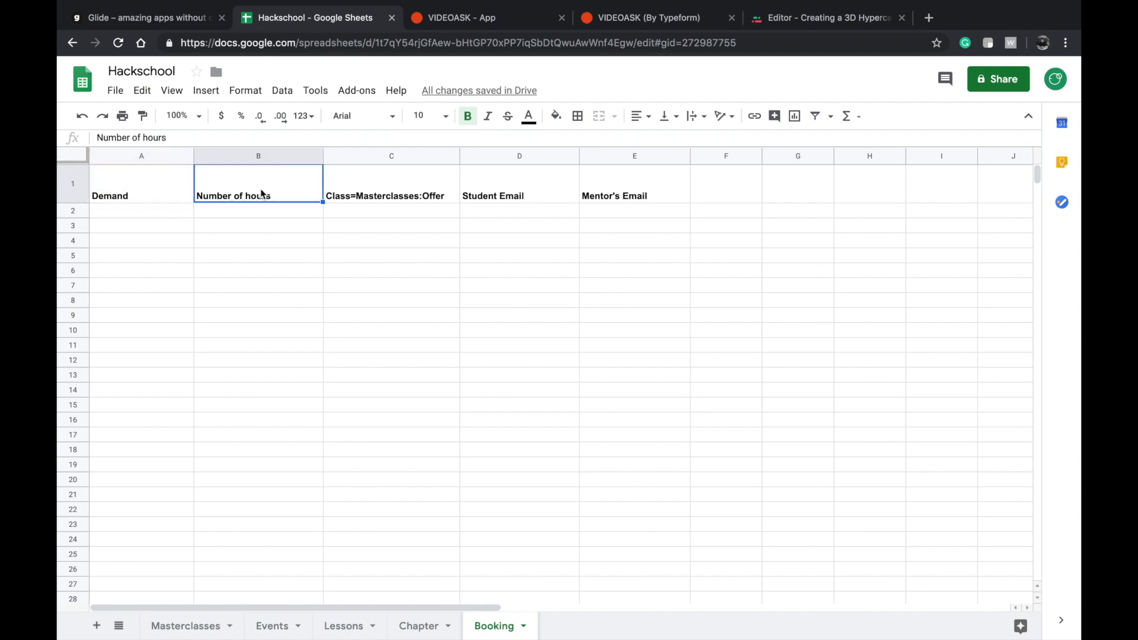
{"action": "double_click", "coordinate": [275, 189]}
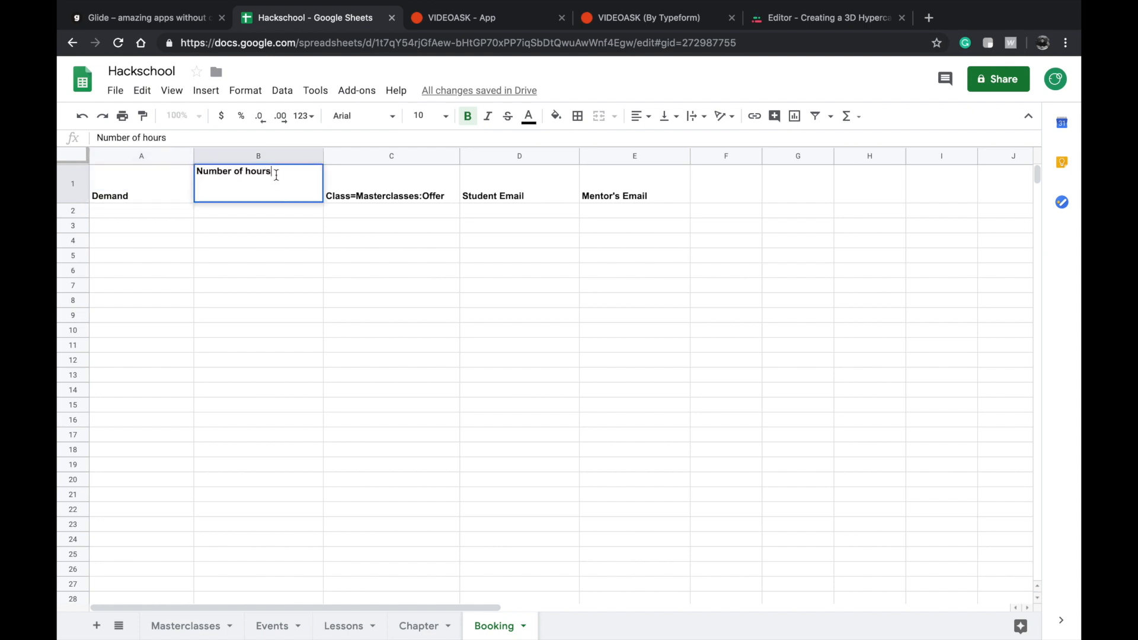
{"action": "triple_click", "coordinate": [276, 175]}
Compare the Class=Masterclasses:Offer relation header in the Booking sheet with the Offer header in the Masterclasses sheet.
{"action": "double_click", "coordinate": [340, 174]}
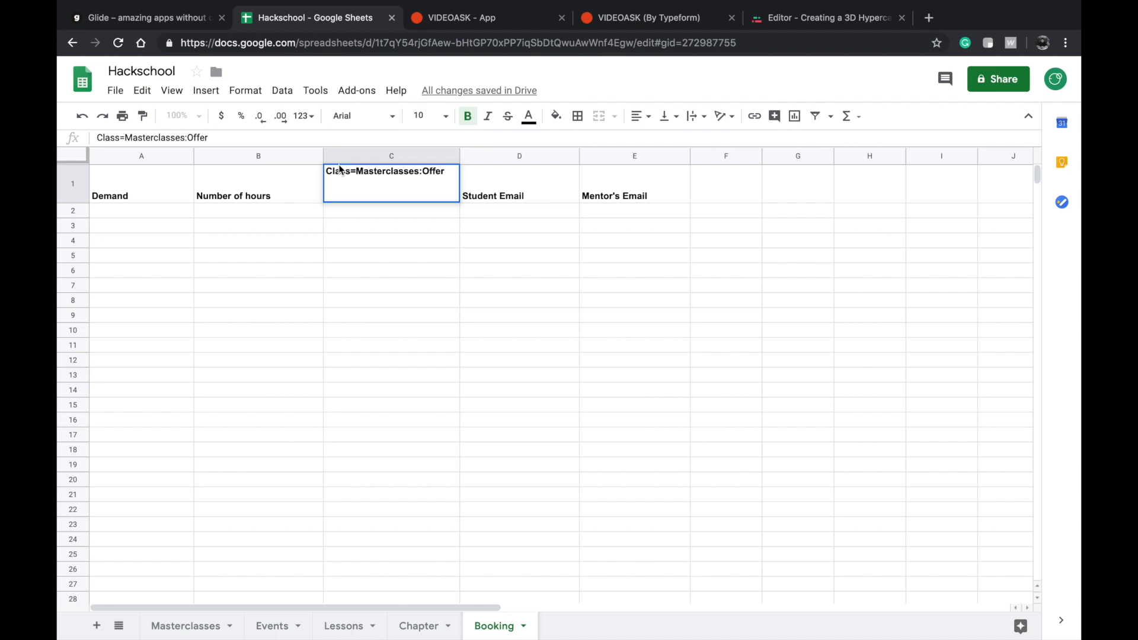
{"action": "left_click", "coordinate": [208, 624]}
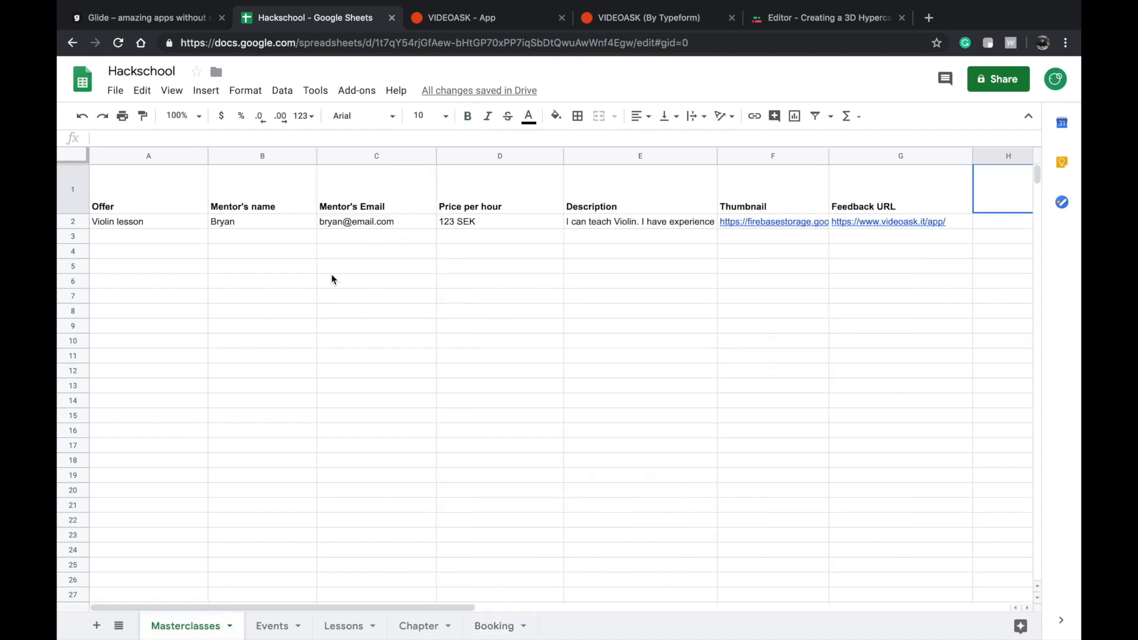
{"action": "left_click", "coordinate": [492, 625]}
{"action": "double_click", "coordinate": [380, 185]}
{"action": "double_click", "coordinate": [387, 172]}
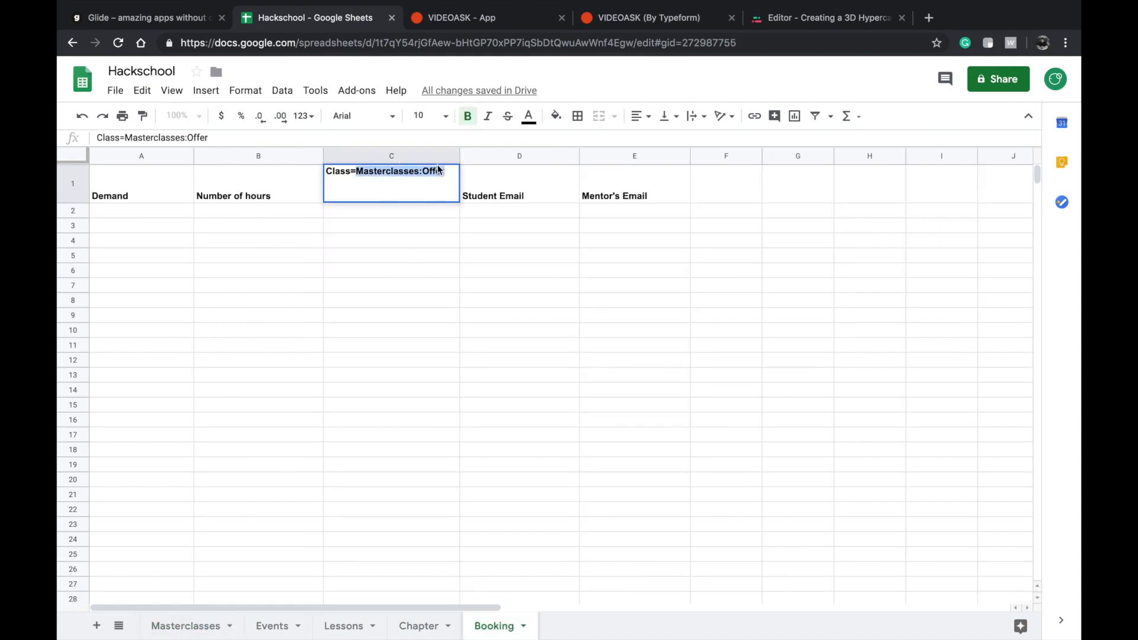
{"action": "left_click", "coordinate": [178, 627]}
{"action": "left_click", "coordinate": [125, 198]}
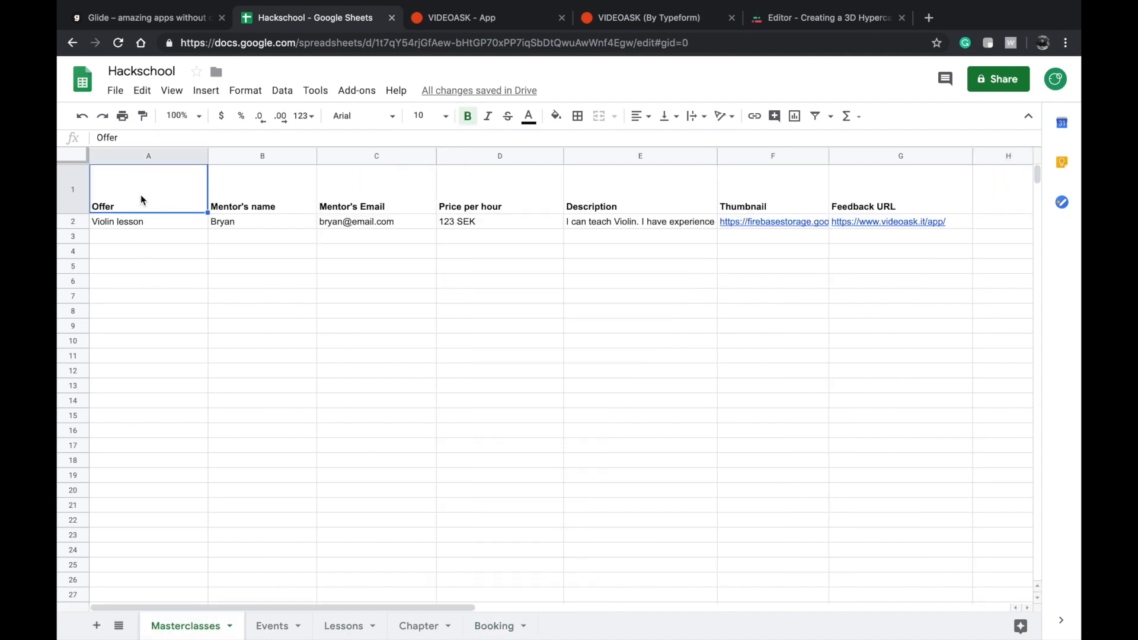
Return to the Booking sheet and open its Class=Masterclasses:Offer relation header for inspection.
{"action": "left_click", "coordinate": [498, 626]}
{"action": "left_click", "coordinate": [396, 211]}
{"action": "double_click", "coordinate": [421, 199]}
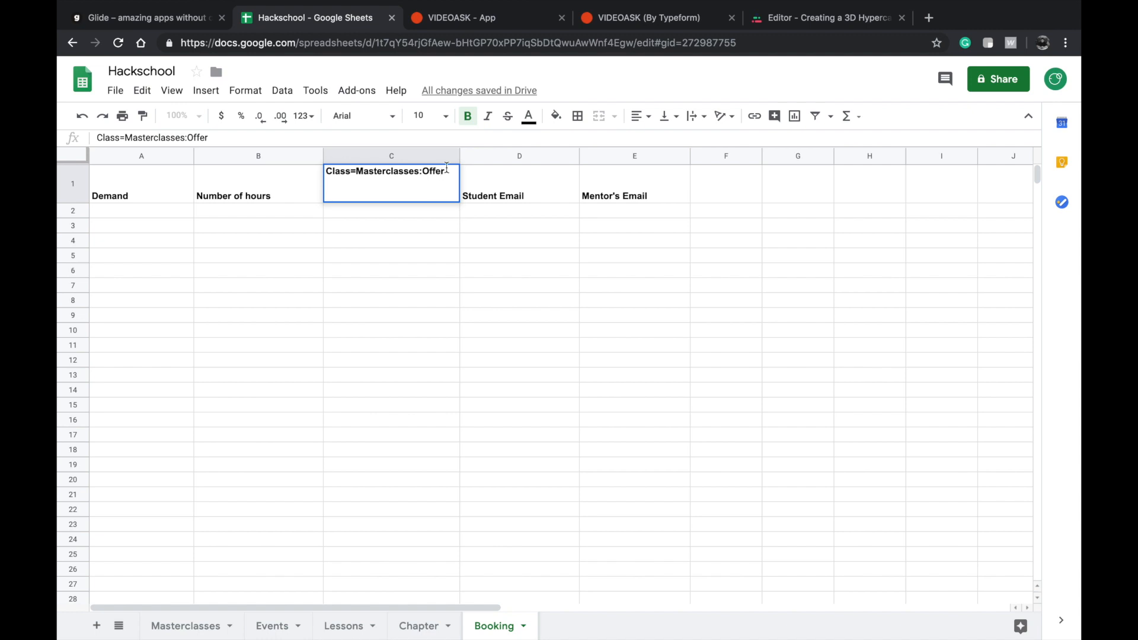
Inspect the Class=Masterclasses:Offer, Student Email and Mentor's Email header cells in the Booking sheet.
{"action": "left_click_drag", "start_coordinate": [446, 171], "coordinate": [368, 133]}
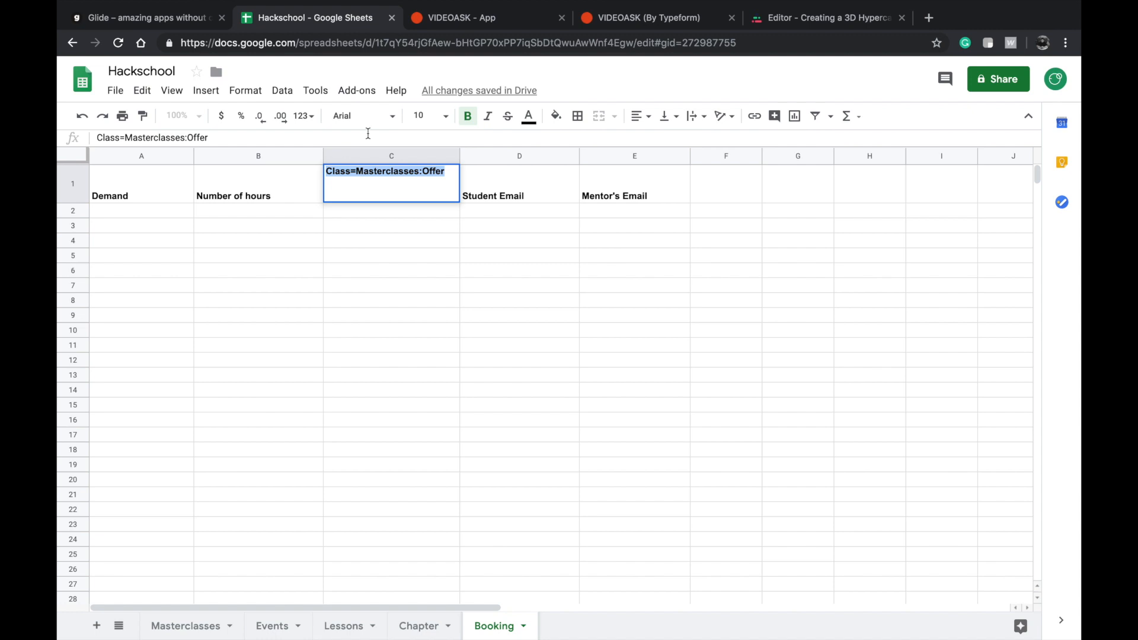
{"action": "left_click", "coordinate": [535, 229]}
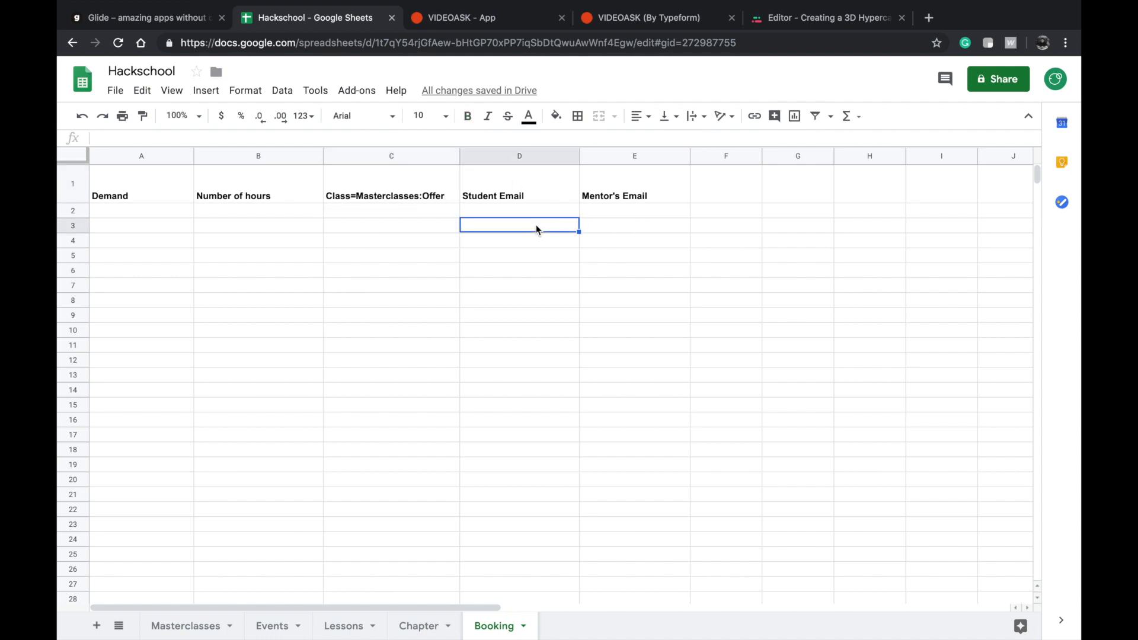
{"action": "double_click", "coordinate": [514, 183]}
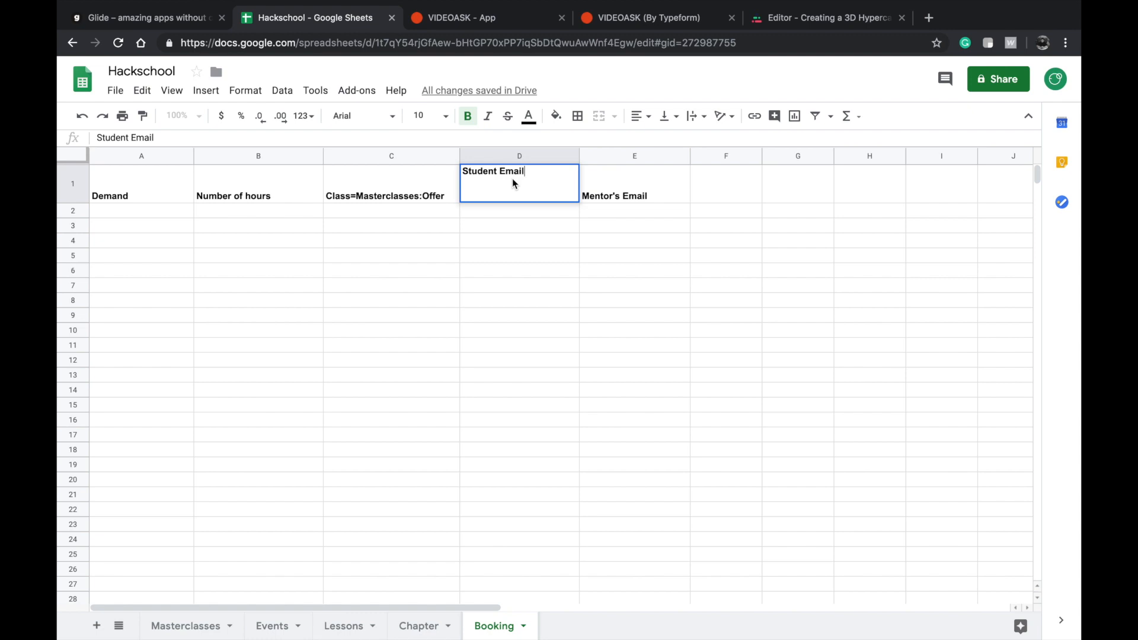
{"action": "left_click", "coordinate": [666, 189]}
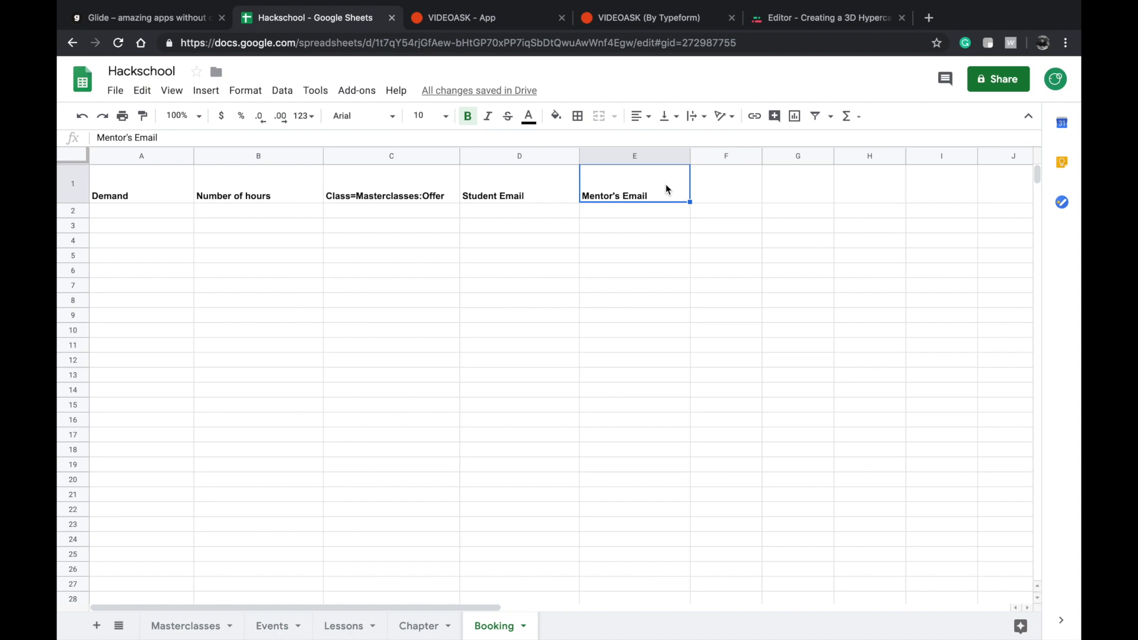
Add a bold "Date & Time" header in cell F1 of the Booking sheet.
{"action": "double_click", "coordinate": [734, 181]}
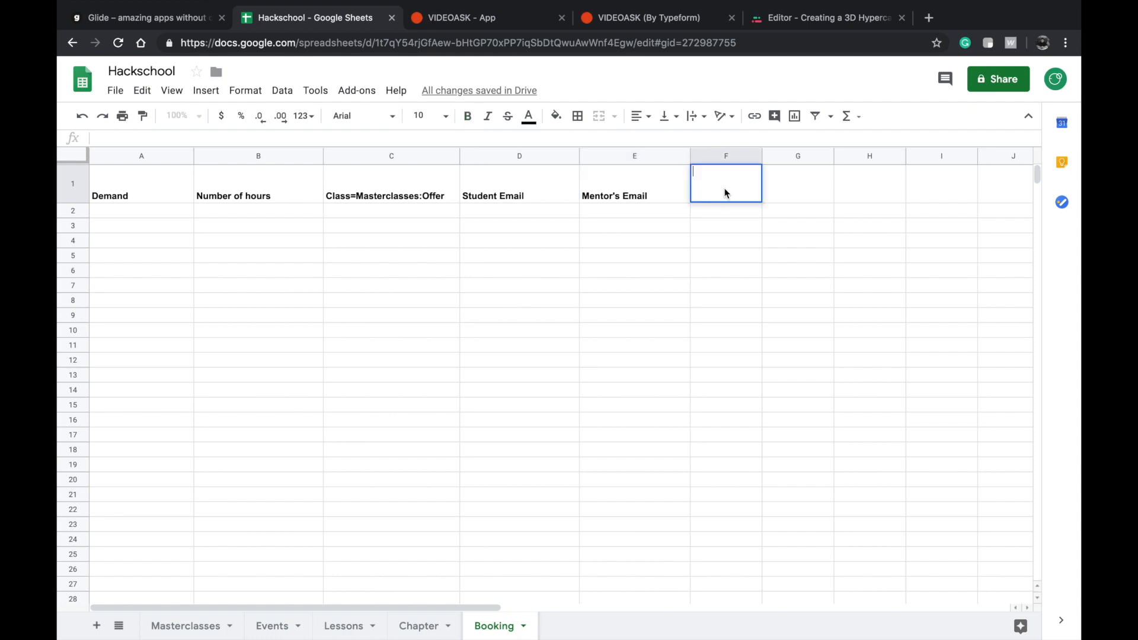
{"action": "type", "text": "Date & Time"}
{"action": "left_click", "coordinate": [743, 223]}
{"action": "left_click", "coordinate": [735, 193]}
{"action": "key", "text": "ctrl+b"}
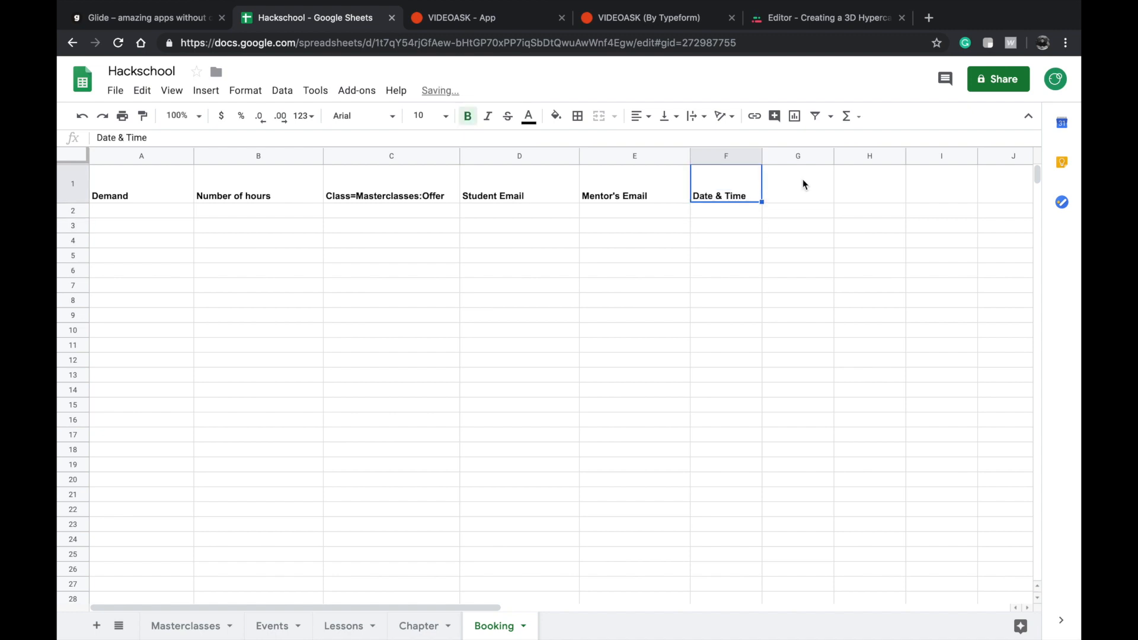
Add a bold "Status" header in cell G1 of the Booking sheet.
{"action": "left_click", "coordinate": [803, 179]}
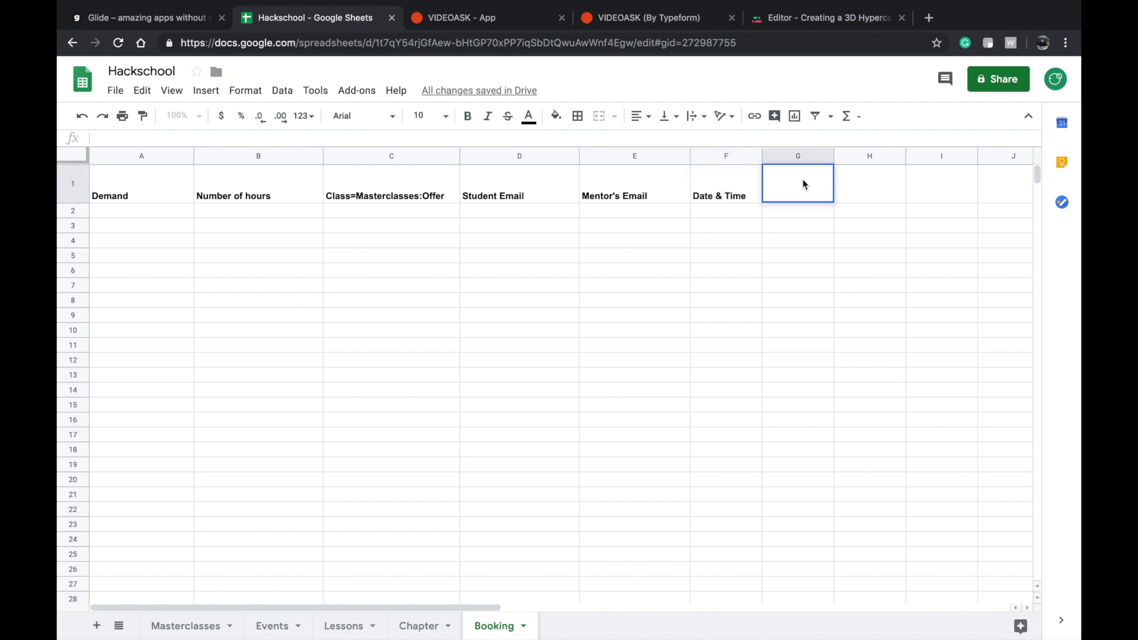
{"action": "left_click", "coordinate": [780, 223]}
{"action": "left_click", "coordinate": [793, 180]}
{"action": "type", "text": "StaT"}
{"action": "type", "text": "tus"}
{"action": "key", "text": "super+a"}
{"action": "type", "text": "Guitar lessons"}
{"action": "key", "text": "super+z"}
{"action": "key", "text": "super+a"}
{"action": "left_click", "coordinate": [751, 256]}
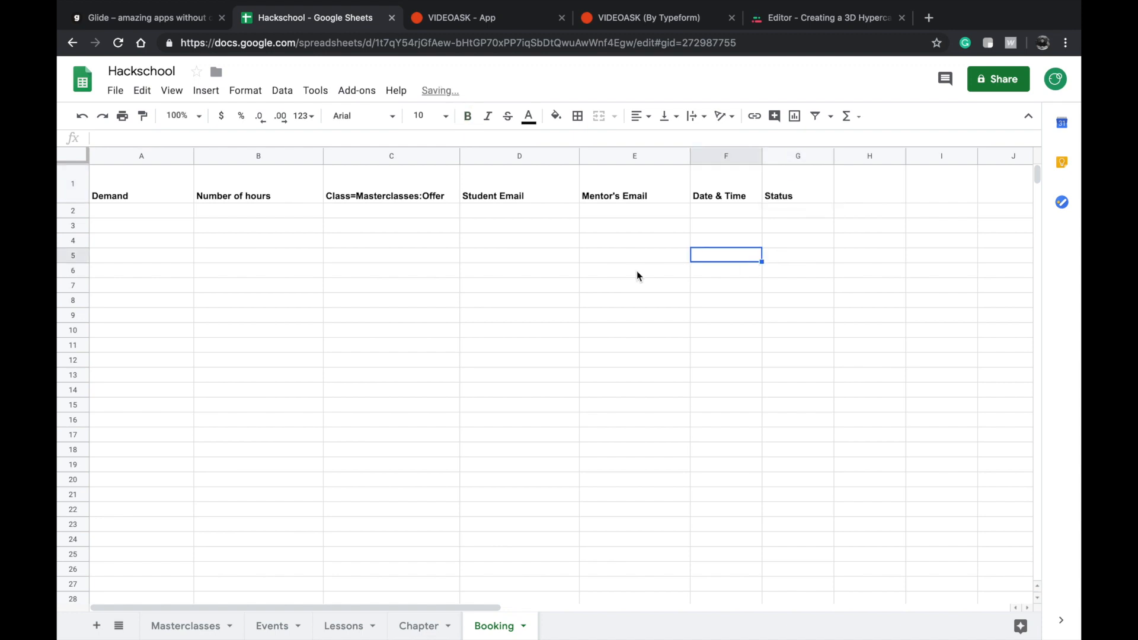
Review the Violin lesson row in the Masterclasses sheet and return to the Booking sheet.
{"action": "left_click", "coordinate": [186, 627]}
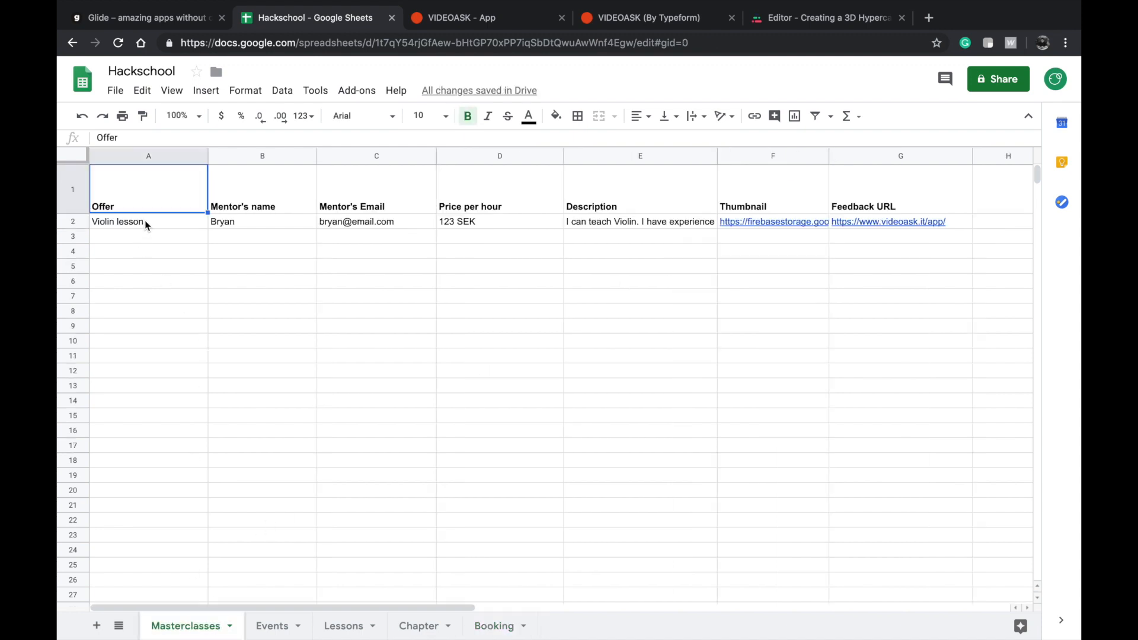
{"action": "left_click", "coordinate": [145, 223]}
{"action": "left_click", "coordinate": [911, 227], "text": "shift"}
{"action": "left_click", "coordinate": [852, 330]}
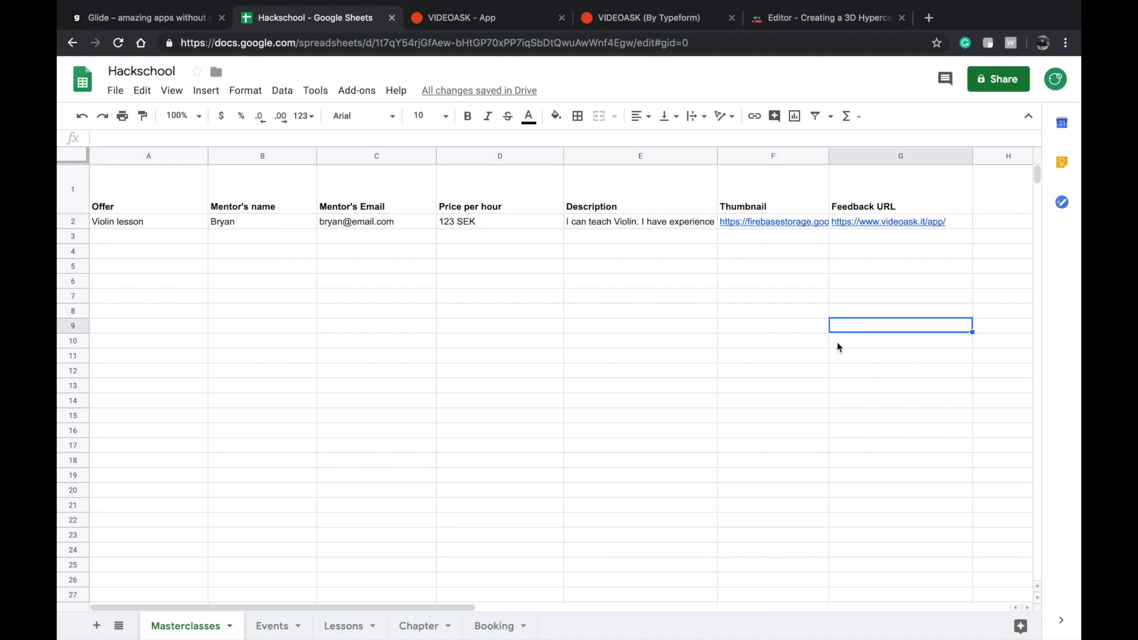
{"action": "left_click", "coordinate": [502, 619]}
{"action": "left_click", "coordinate": [378, 331]}
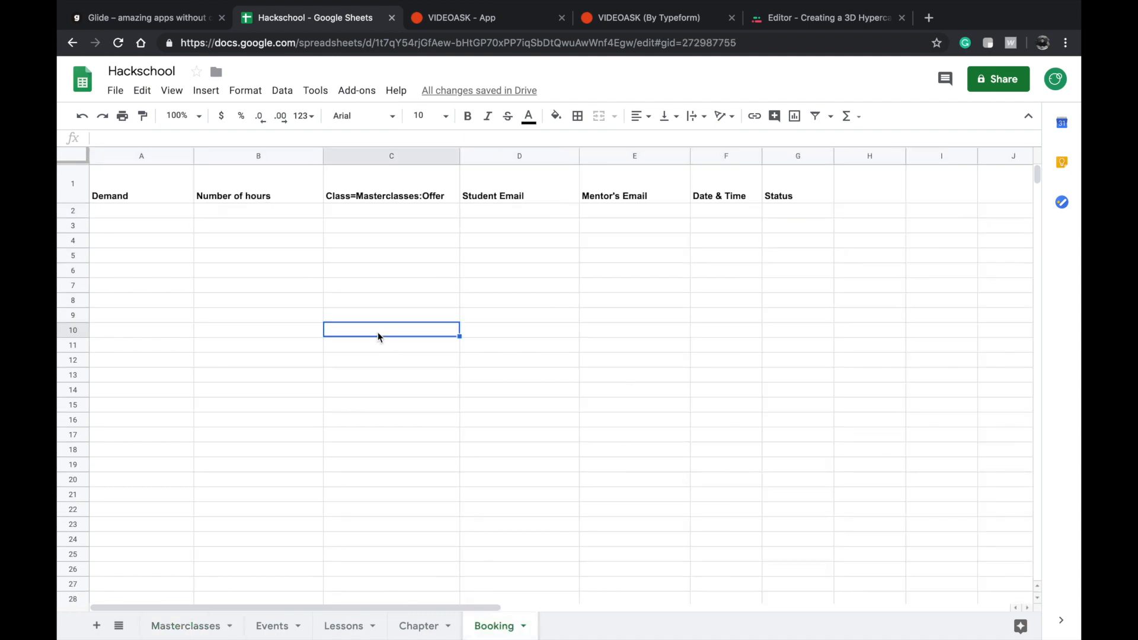
Switch to Glide, preview choosing the Hackschool spreadsheet as a new app's source, and reopen the existing Hackschool app.
{"action": "left_click", "coordinate": [191, 19]}
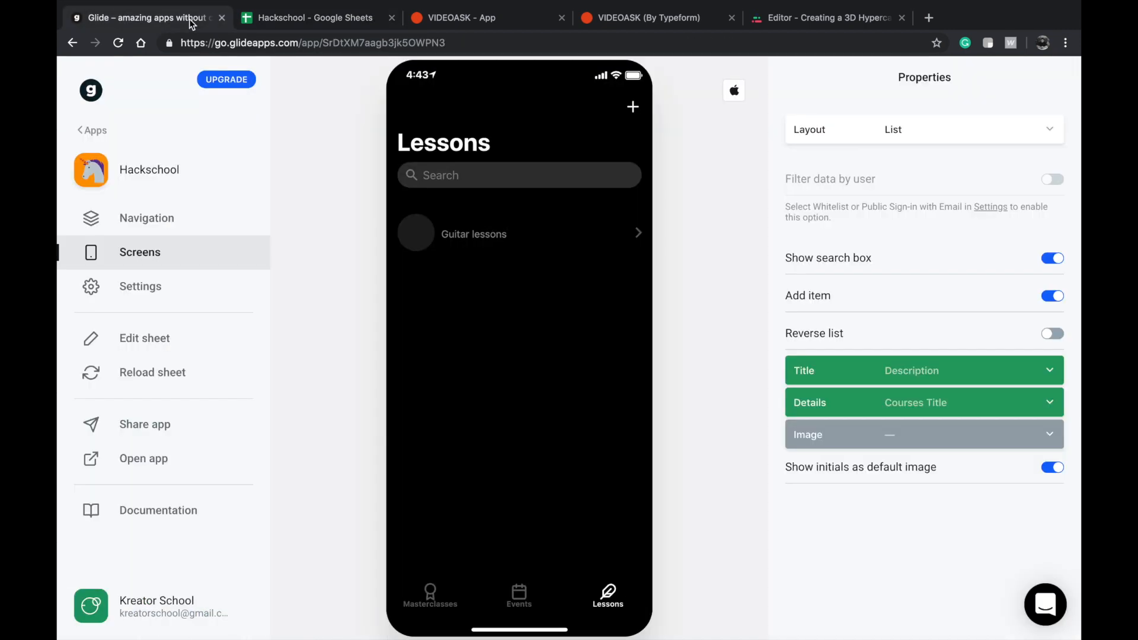
{"action": "left_click", "coordinate": [92, 130]}
{"action": "left_click", "coordinate": [204, 187]}
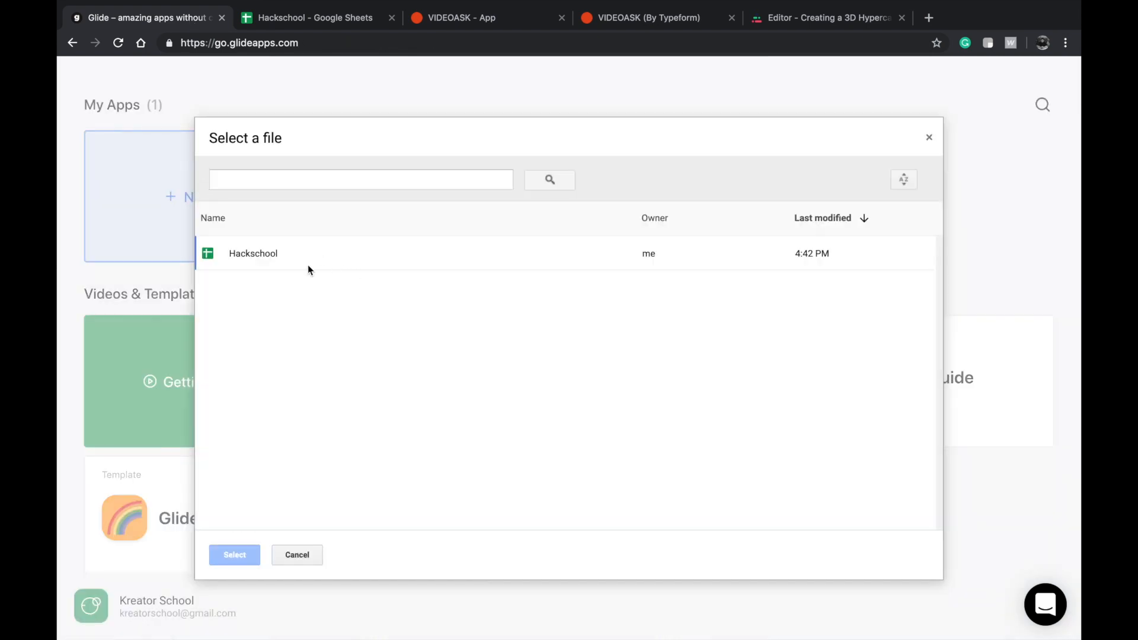
{"action": "left_click", "coordinate": [298, 263]}
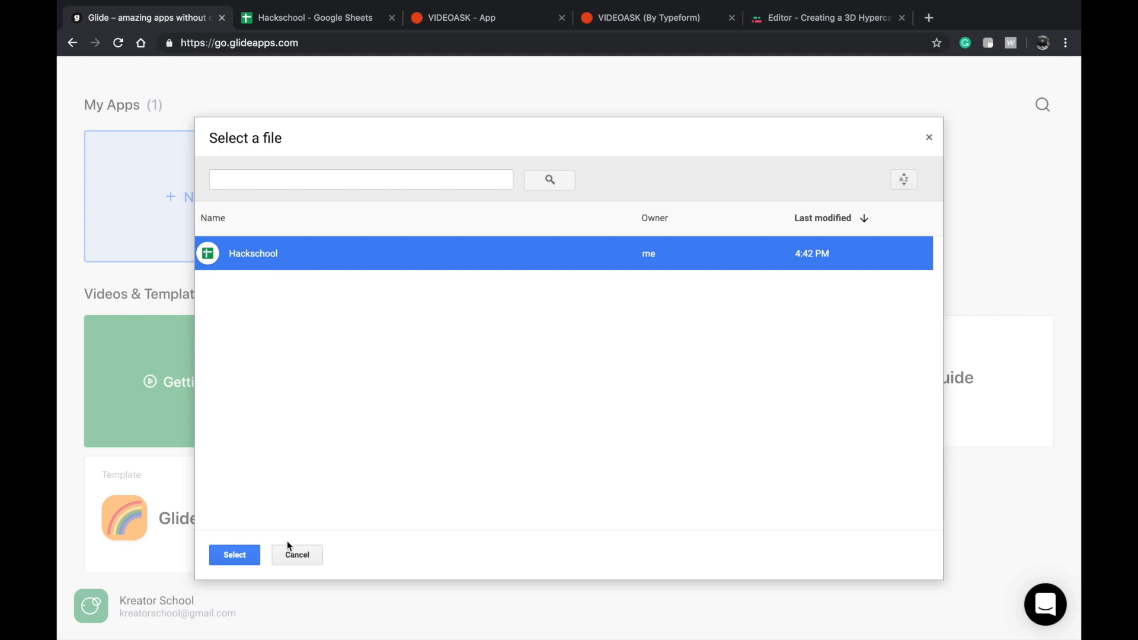
{"action": "left_click", "coordinate": [301, 557]}
{"action": "left_click", "coordinate": [394, 206]}
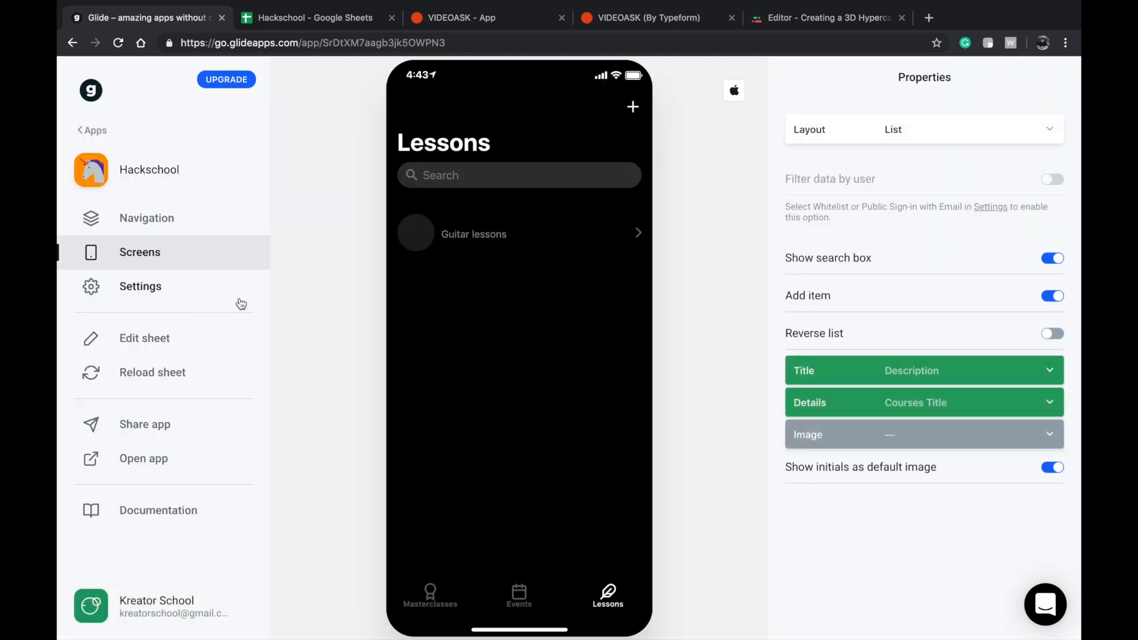
Change the Masterclasses tab's icon to Box in the app's navigation settings.
{"action": "left_click", "coordinate": [173, 219]}
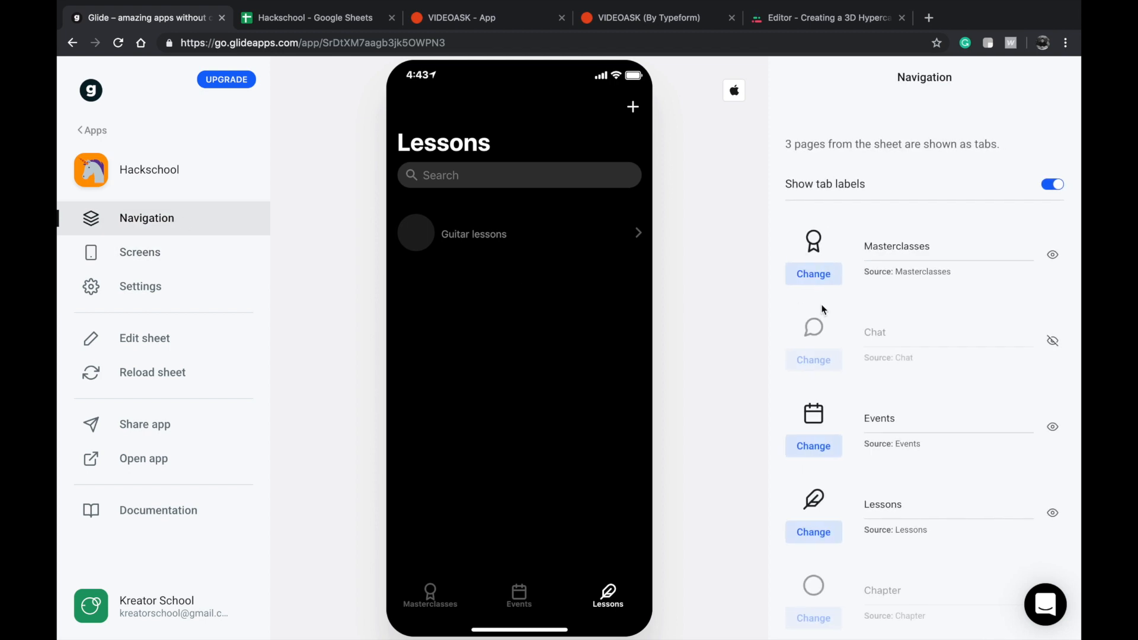
{"action": "left_click", "coordinate": [814, 274]}
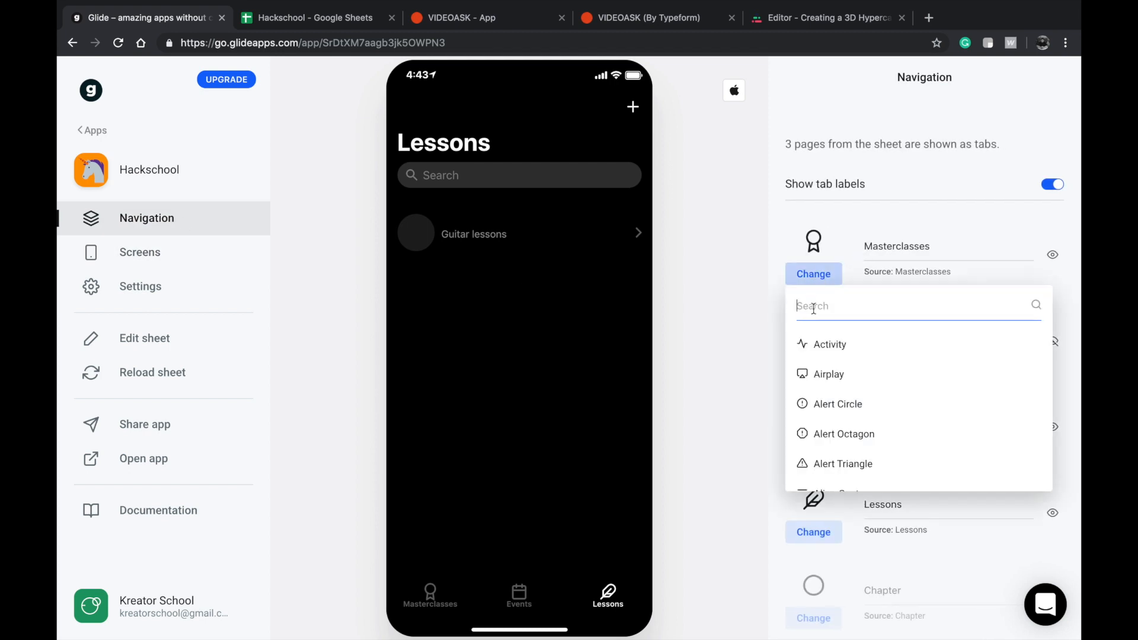
{"action": "scroll", "coordinate": [837, 368], "scroll_direction": "down", "scroll_amount": 6}
{"action": "scroll", "coordinate": [845, 368], "scroll_direction": "up", "scroll_amount": 1}
{"action": "scroll", "coordinate": [845, 368], "scroll_direction": "down", "scroll_amount": 6}
{"action": "scroll", "coordinate": [845, 368], "scroll_direction": "down", "scroll_amount": 6}
{"action": "scroll", "coordinate": [845, 368], "scroll_direction": "up", "scroll_amount": 1}
{"action": "scroll", "coordinate": [844, 373], "scroll_direction": "down", "scroll_amount": 3}
{"action": "scroll", "coordinate": [835, 382], "scroll_direction": "up", "scroll_amount": 3}
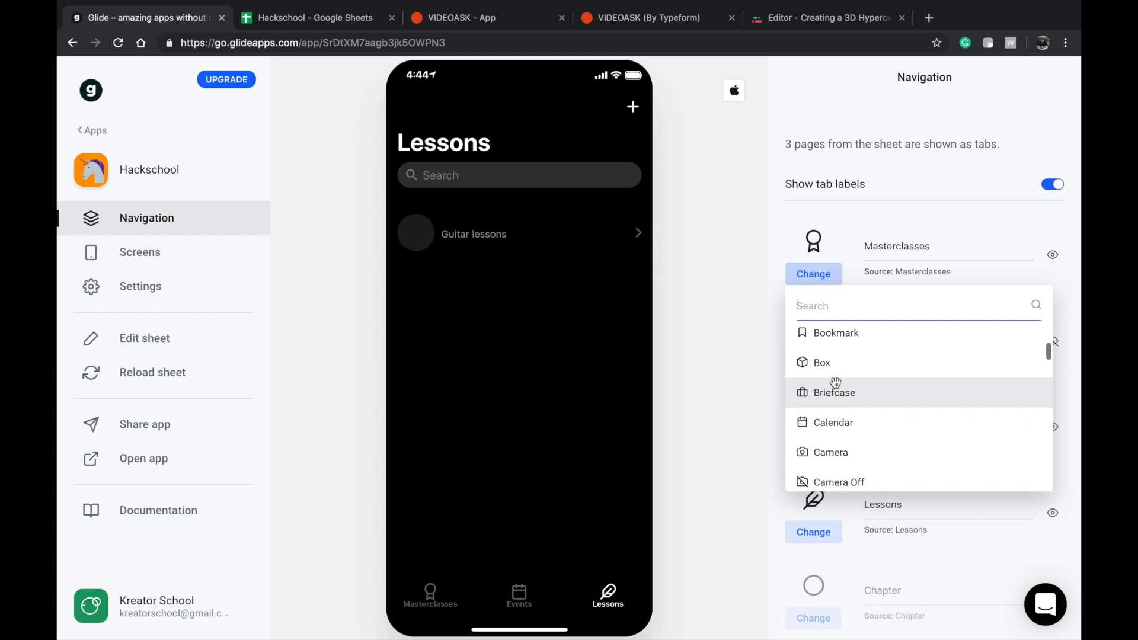
{"action": "left_click", "coordinate": [832, 372]}
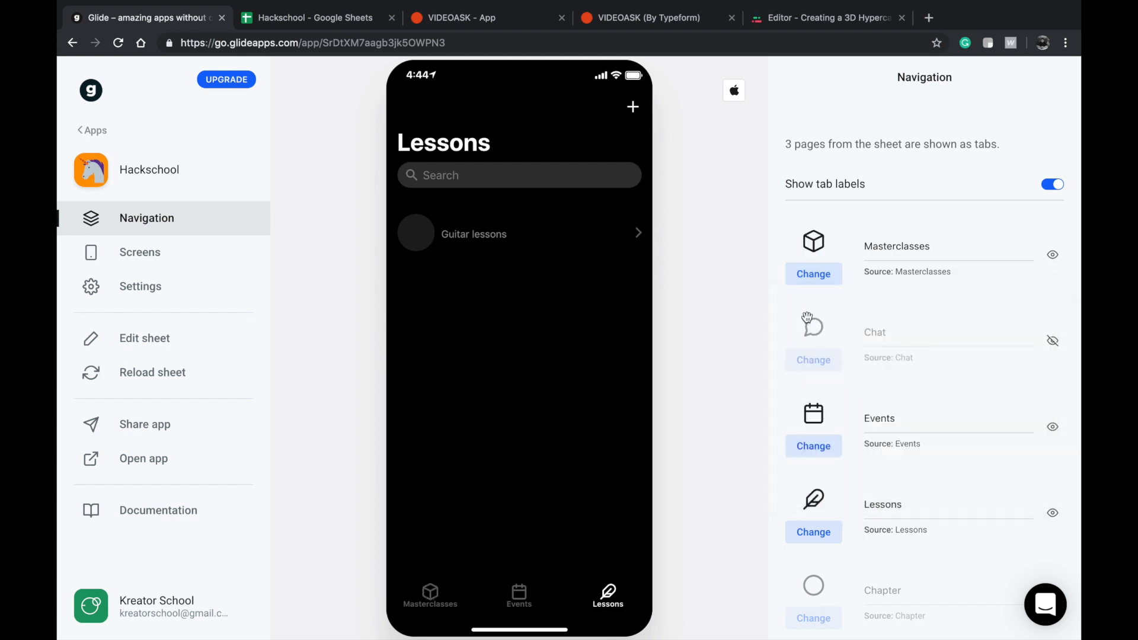
Review the list of navigation tabs with their source sheets and the Masterclasses tab label.
{"action": "scroll", "coordinate": [851, 418], "scroll_direction": "down", "scroll_amount": 2}
{"action": "scroll", "coordinate": [861, 413], "scroll_direction": "up", "scroll_amount": 2}
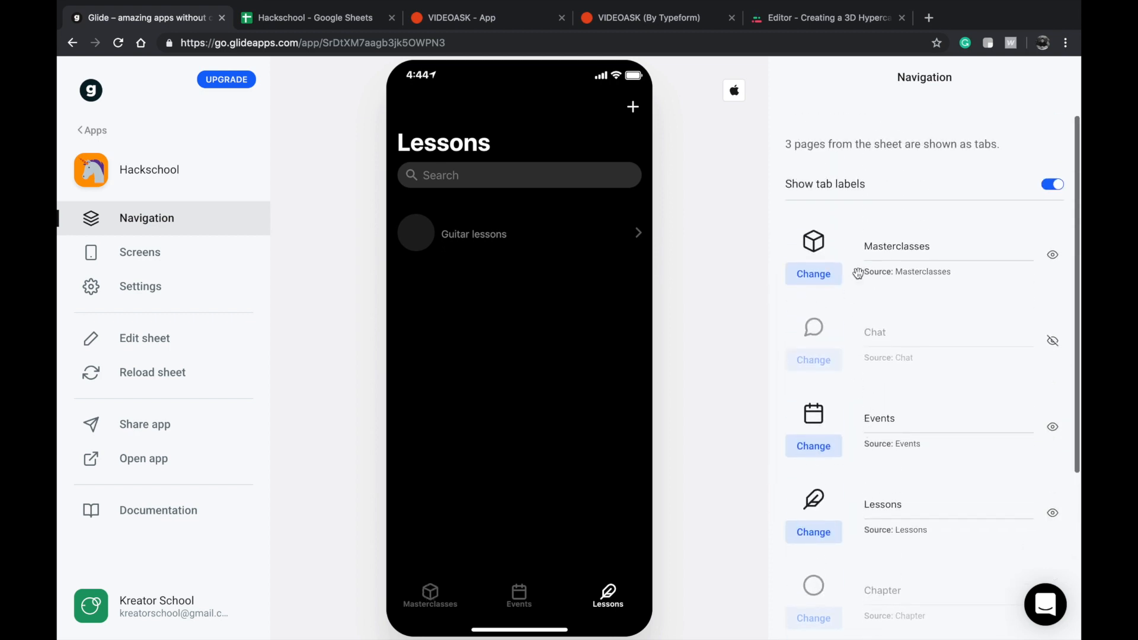
{"action": "scroll", "coordinate": [868, 297], "scroll_direction": "down", "scroll_amount": 3}
{"action": "scroll", "coordinate": [878, 380], "scroll_direction": "down", "scroll_amount": 2}
{"action": "scroll", "coordinate": [876, 394], "scroll_direction": "up", "scroll_amount": 5}
{"action": "double_click", "coordinate": [895, 252]}
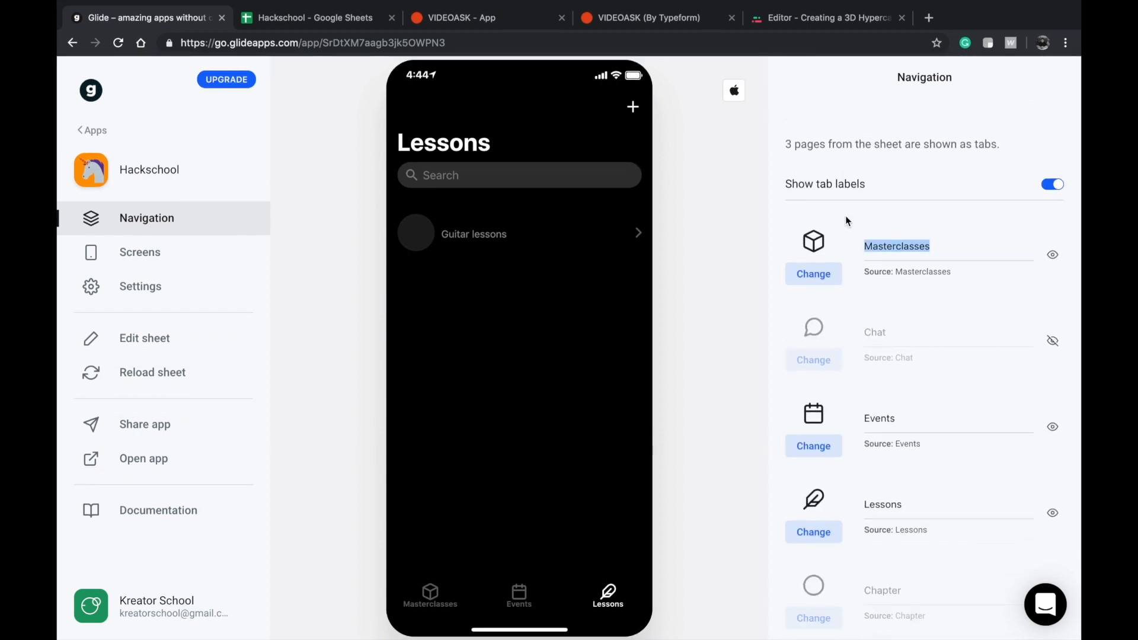
Switch to the Hackschool spreadsheet and review the Booking sheet and the mentor's email entry in the Masterclasses sheet.
{"action": "left_click", "coordinate": [355, 19]}
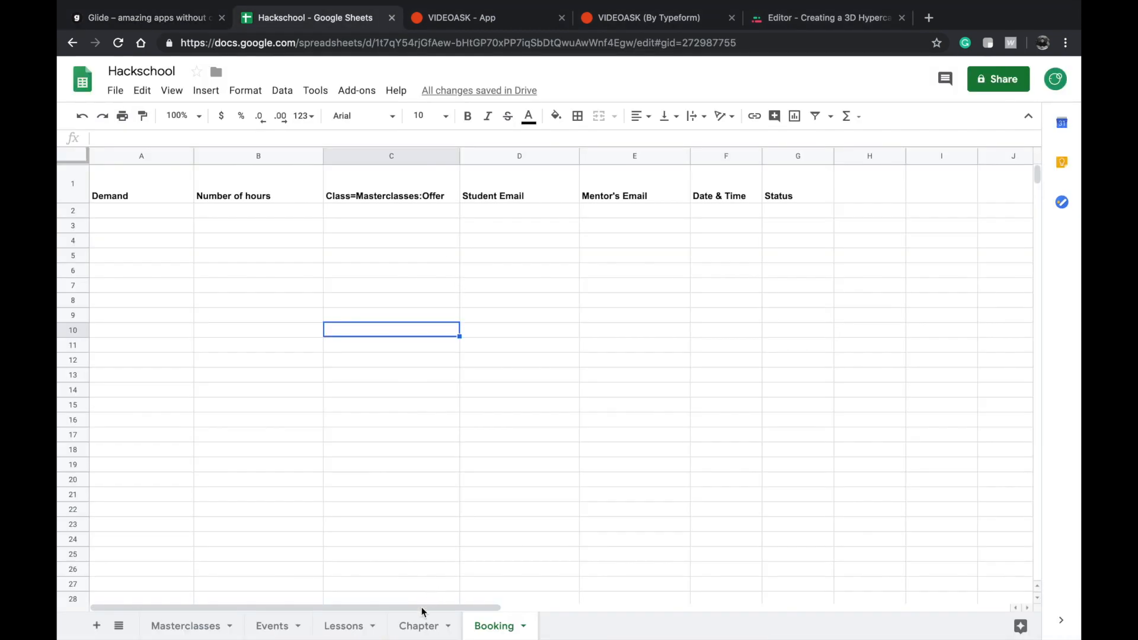
{"action": "left_click", "coordinate": [449, 439]}
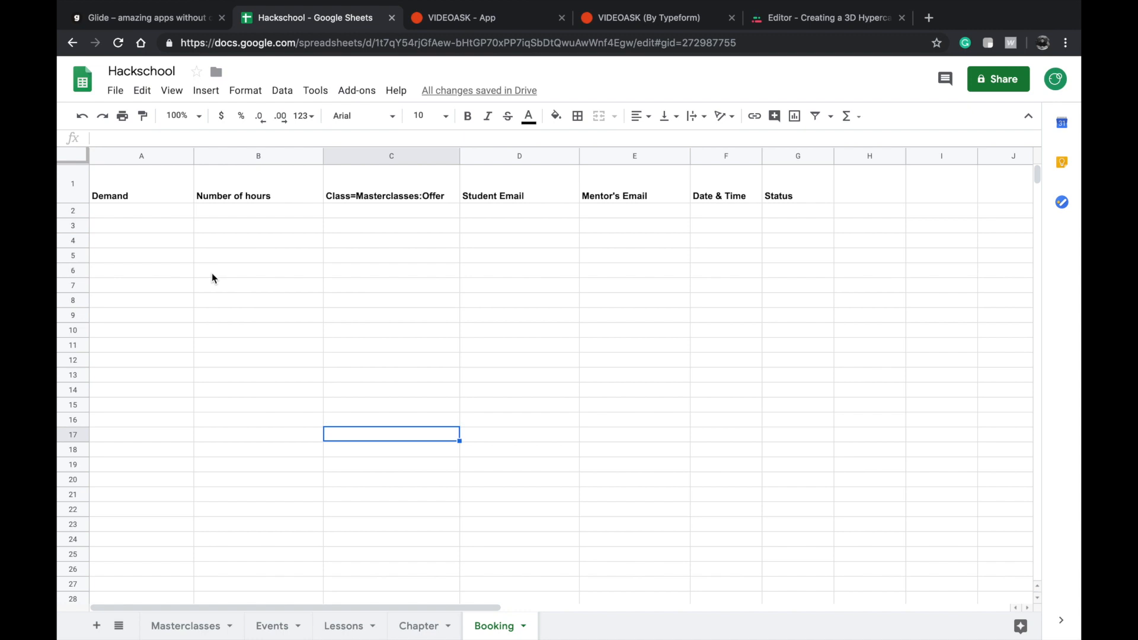
{"action": "left_click", "coordinate": [149, 238]}
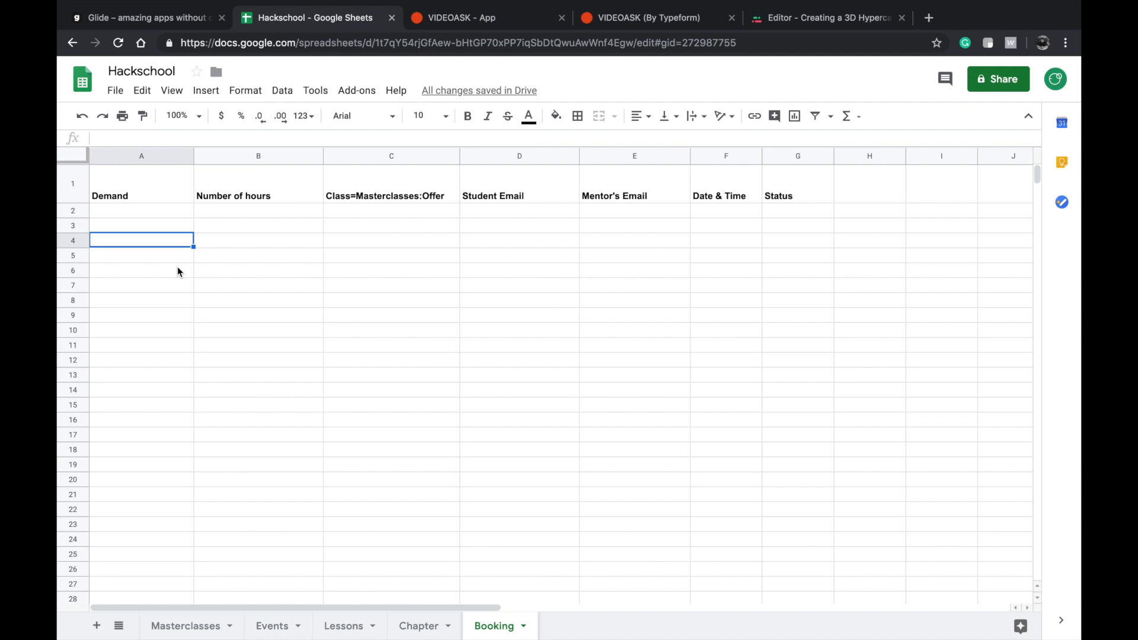
{"action": "left_click", "coordinate": [185, 626]}
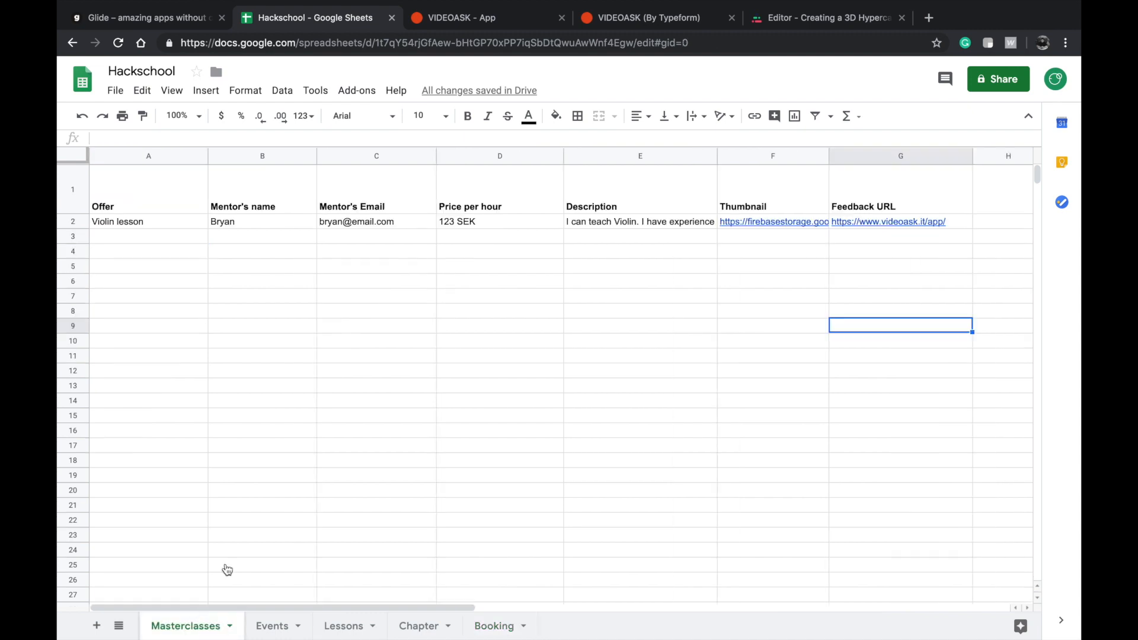
{"action": "left_click", "coordinate": [418, 221]}
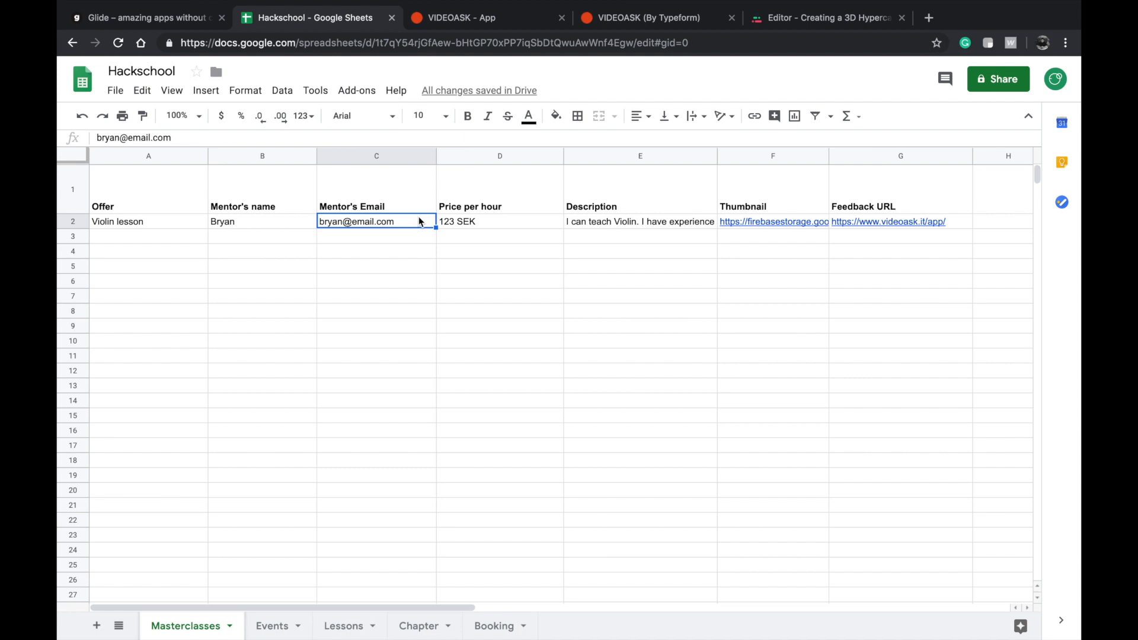
Switch to Glide and view the Masterclasses tab in the app preview along with its screen properties.
{"action": "left_click", "coordinate": [196, 18]}
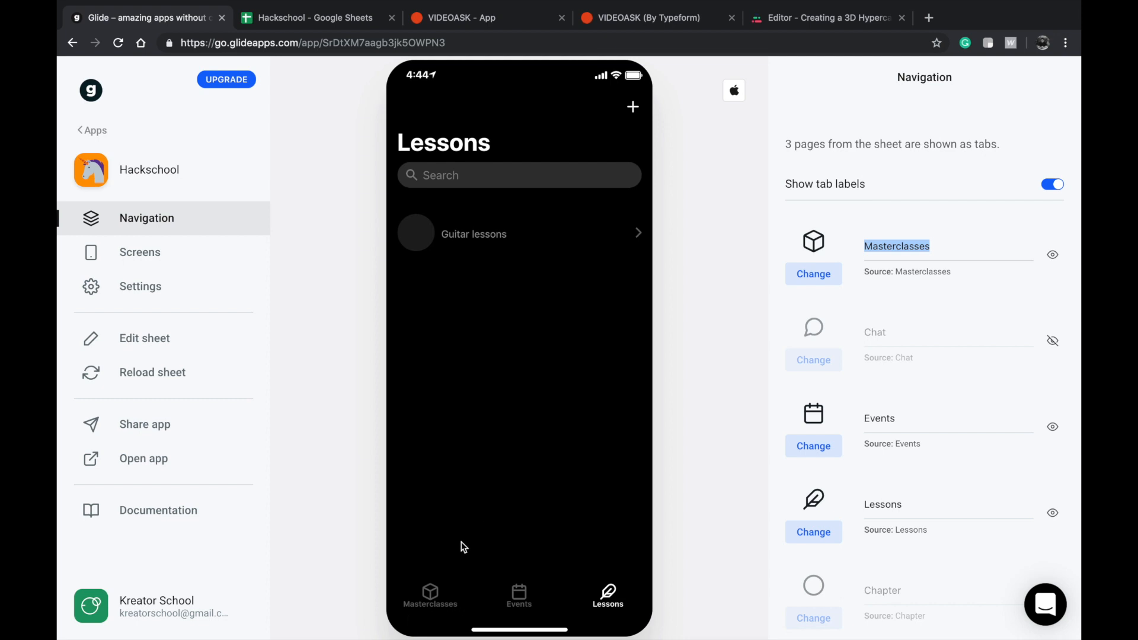
{"action": "left_click", "coordinate": [427, 610]}
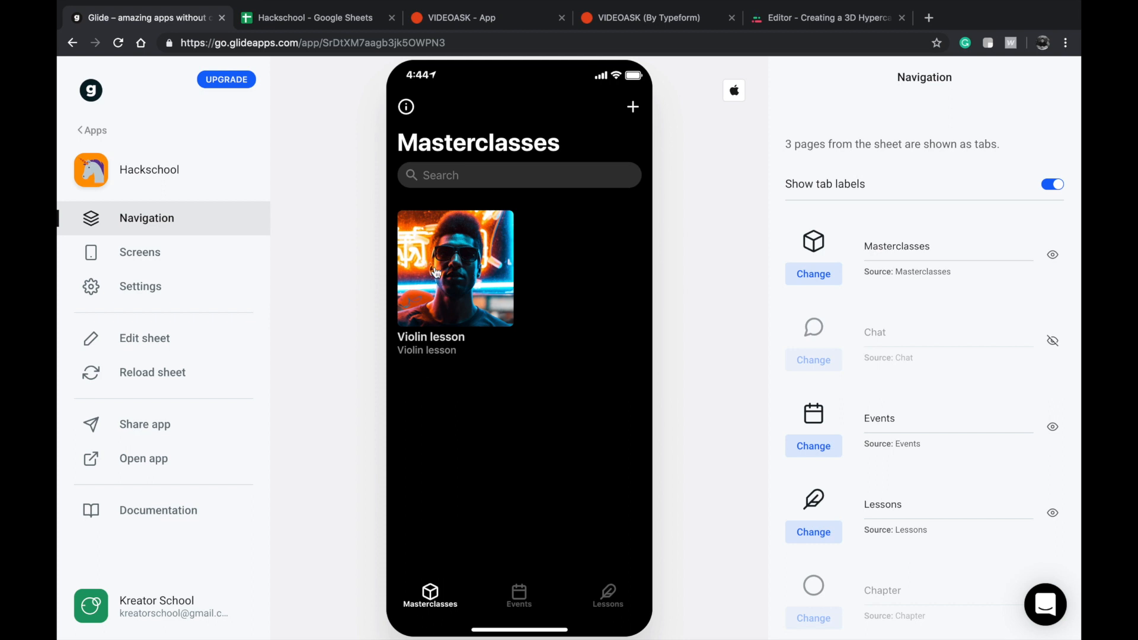
{"action": "left_click", "coordinate": [170, 243]}
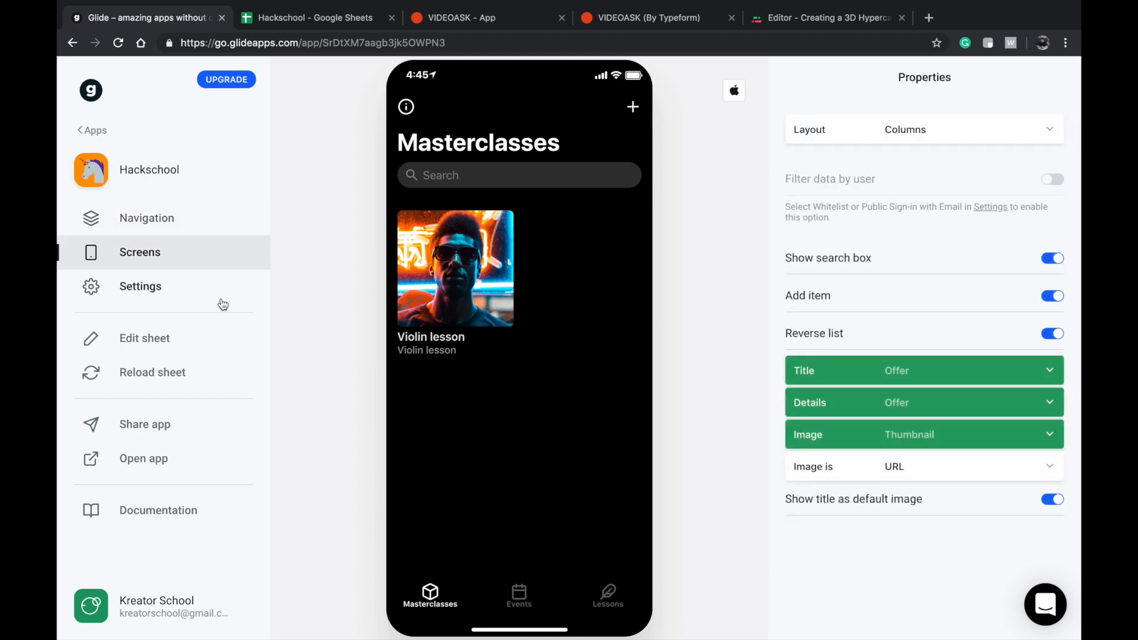
{"action": "left_click", "coordinate": [193, 230]}
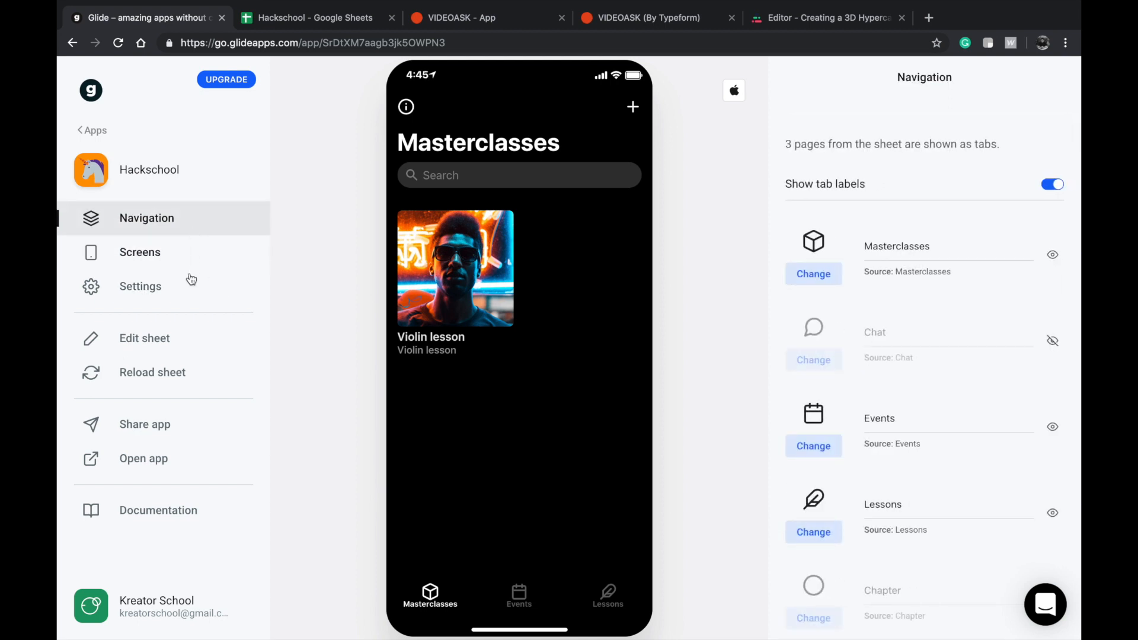
Set the app's Sign In option to Public with email in the app settings.
{"action": "left_click", "coordinate": [185, 290]}
{"action": "scroll", "coordinate": [876, 485], "scroll_direction": "down", "scroll_amount": 3}
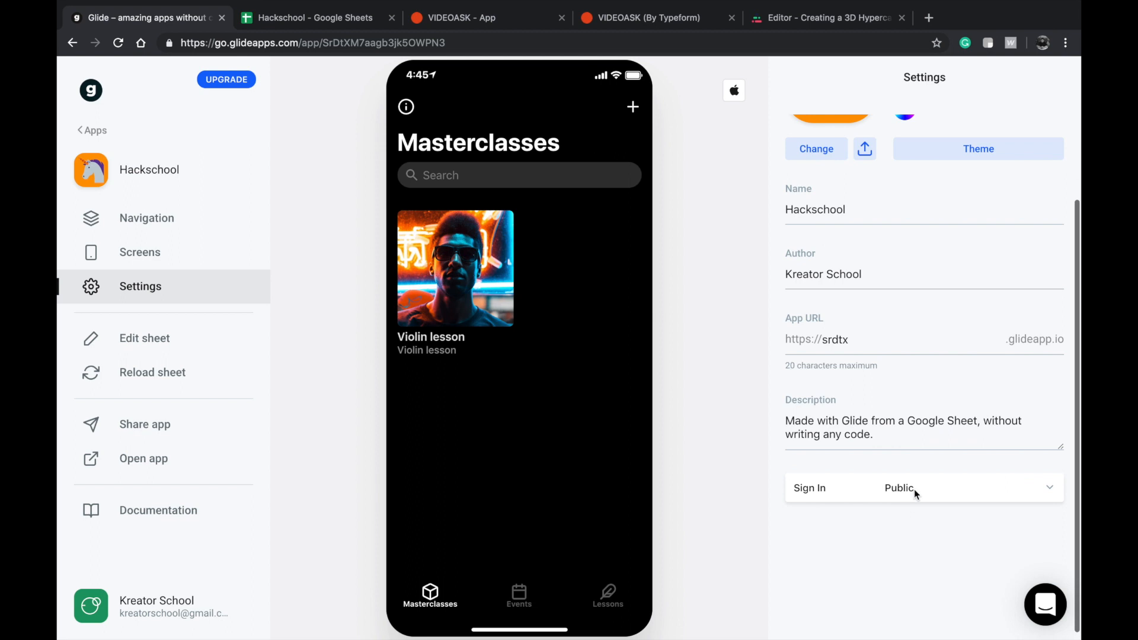
{"action": "left_click", "coordinate": [841, 497]}
{"action": "left_click", "coordinate": [851, 572]}
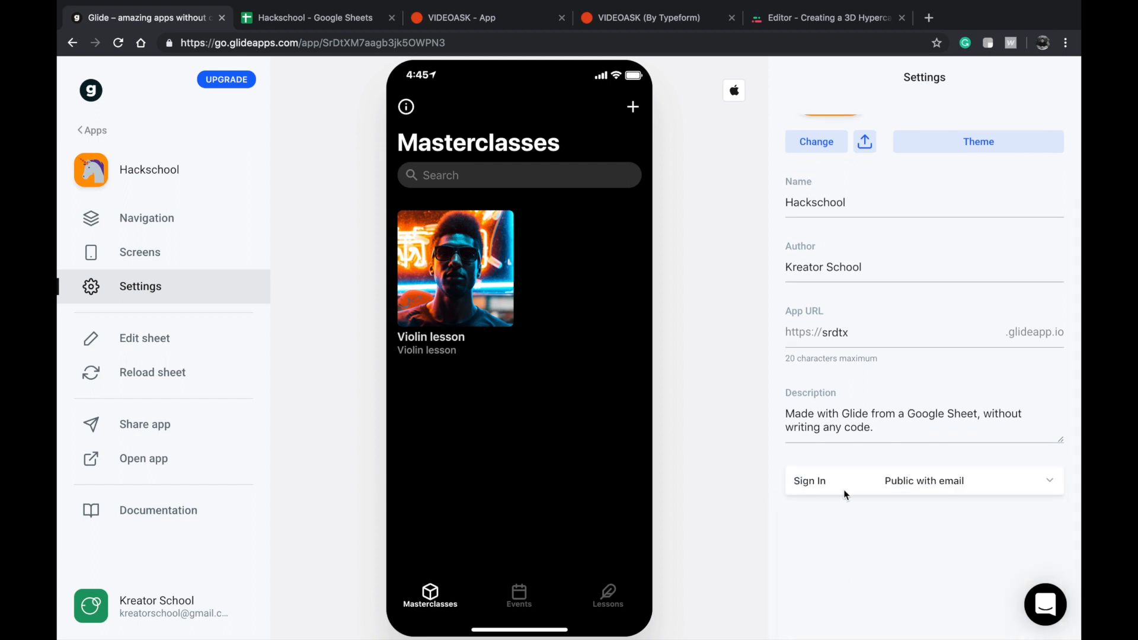
{"action": "scroll", "coordinate": [887, 403], "scroll_direction": "up", "scroll_amount": 2}
{"action": "scroll", "coordinate": [887, 402], "scroll_direction": "up", "scroll_amount": 1}
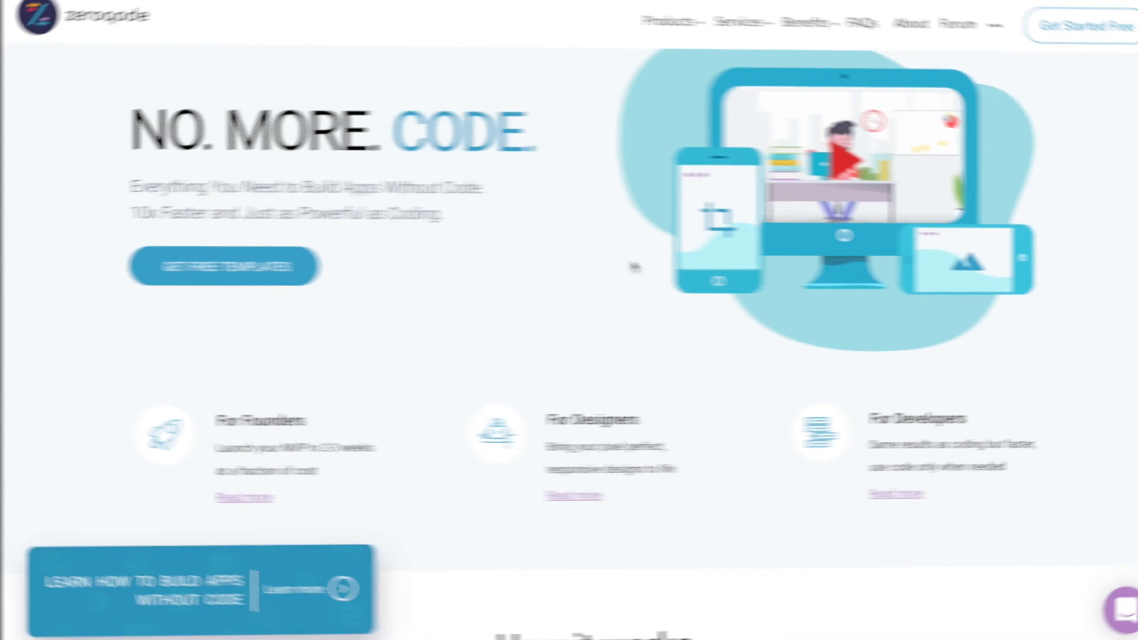
Browse the Zeroqode homepage from its introduction to the Codeless App Templates listing.
{"action": "scroll", "coordinate": [606, 261], "scroll_direction": "down", "scroll_amount": 5}
{"action": "scroll", "coordinate": [606, 260], "scroll_direction": "down", "scroll_amount": 10}
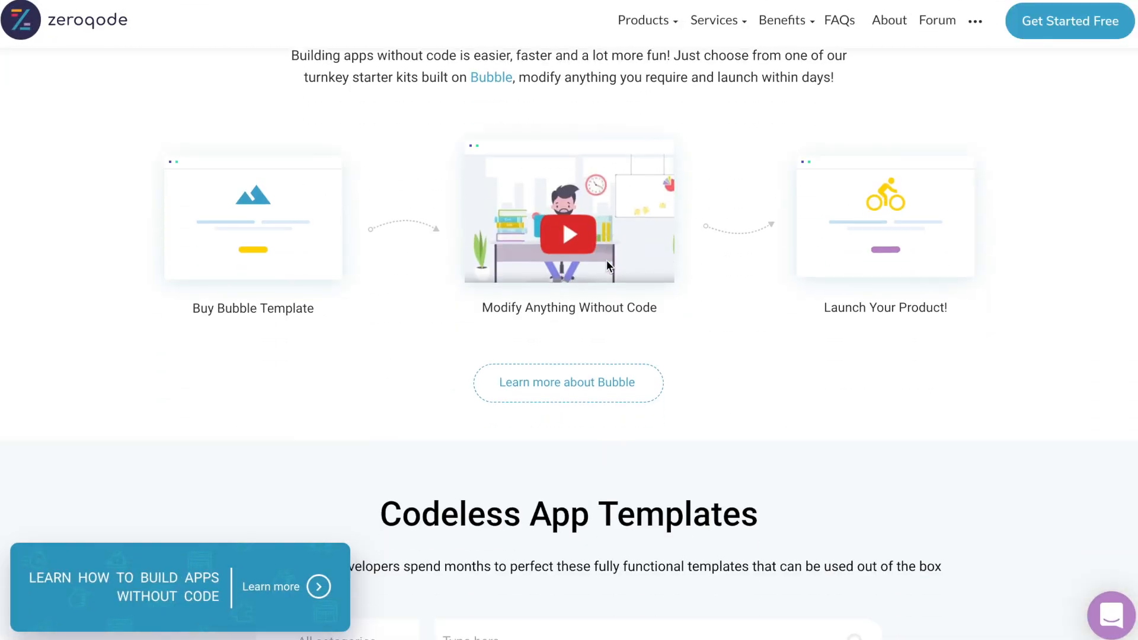
{"action": "scroll", "coordinate": [608, 267], "scroll_direction": "down", "scroll_amount": 10}
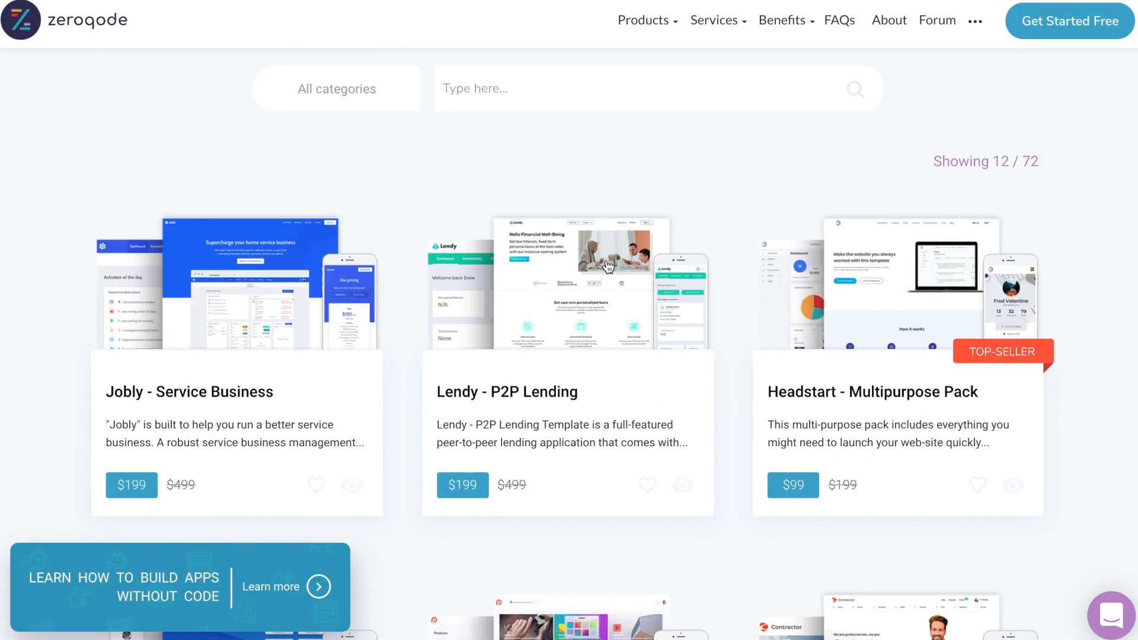
Browse the Zeroqode app templates from Jobly and Lendy down to the Other Zeroqode Products section.
{"action": "scroll", "coordinate": [608, 267], "scroll_direction": "down", "scroll_amount": 10}
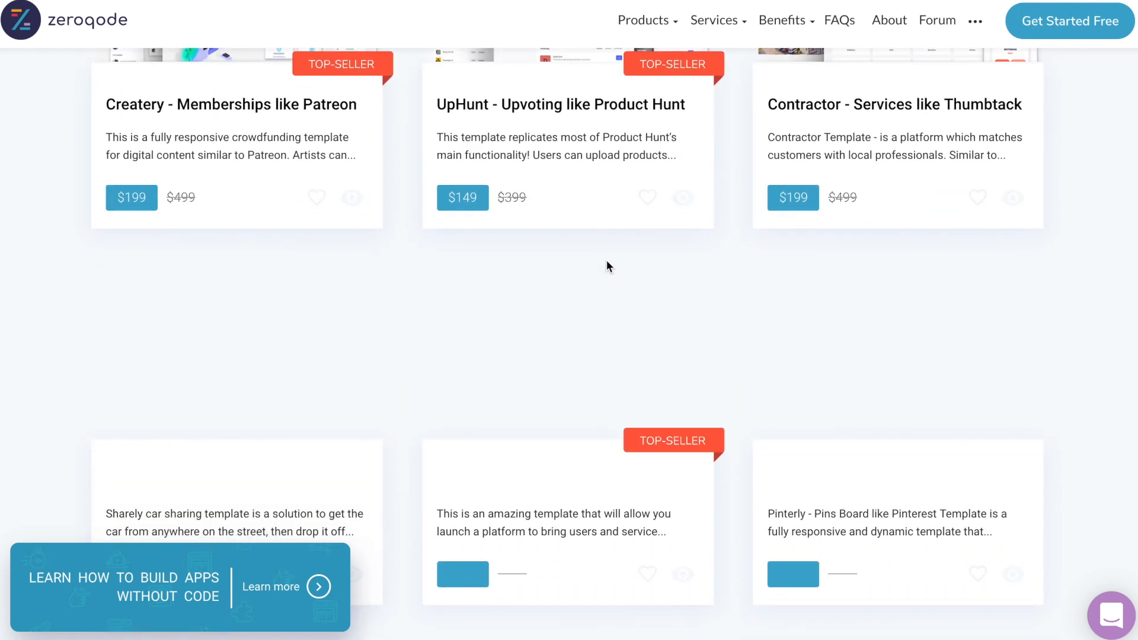
{"action": "scroll", "coordinate": [608, 267], "scroll_direction": "down", "scroll_amount": 10}
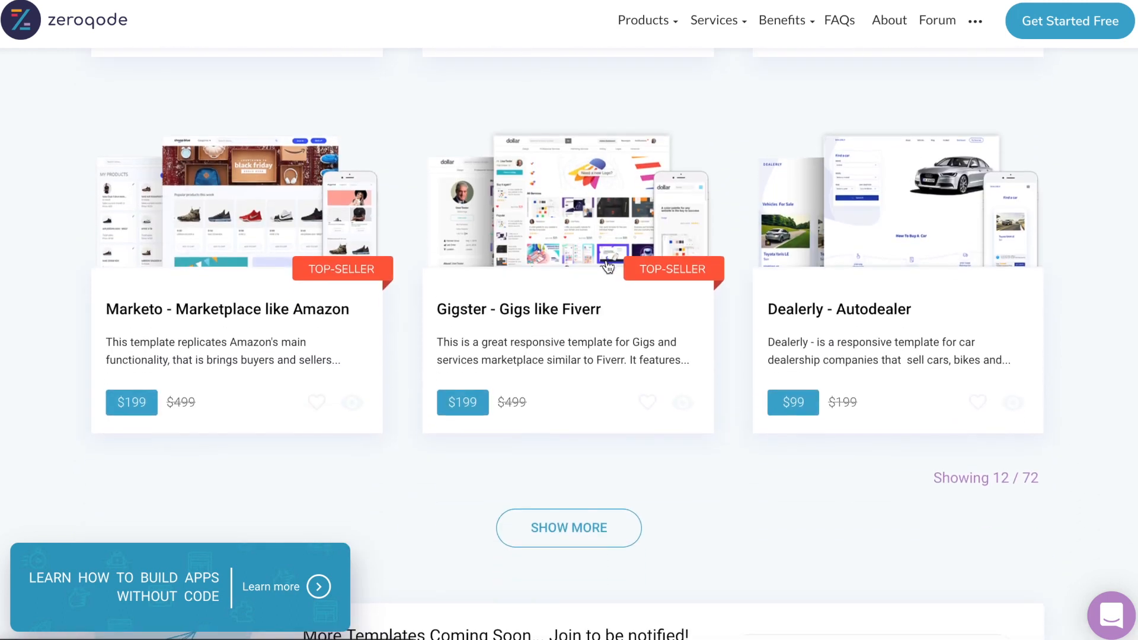
{"action": "scroll", "coordinate": [606, 262], "scroll_direction": "down", "scroll_amount": 10}
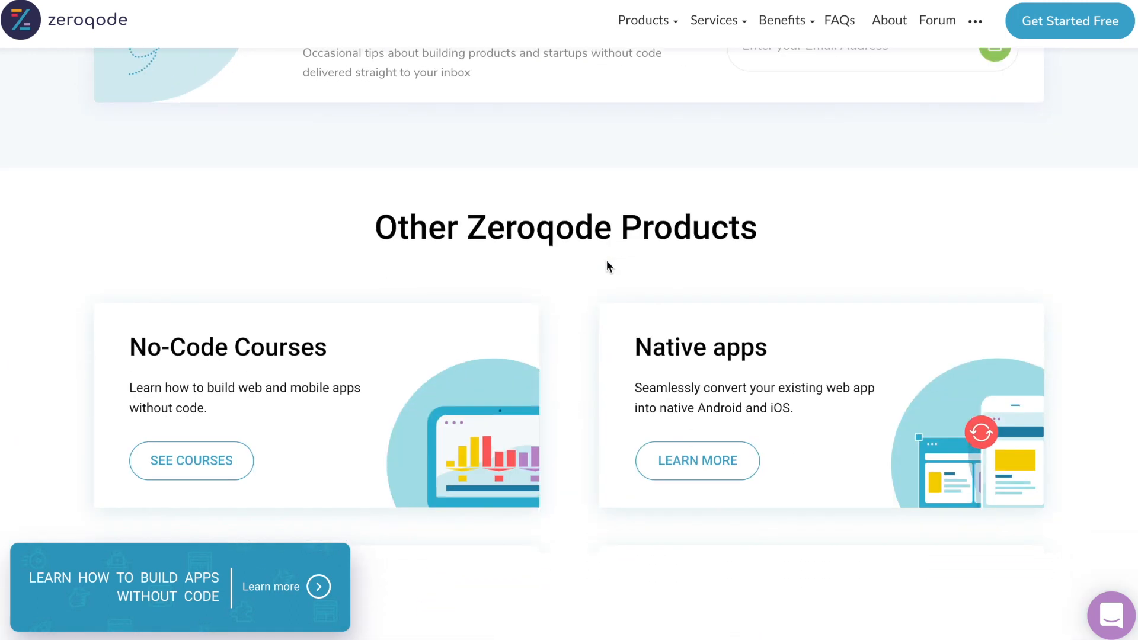
{"action": "scroll", "coordinate": [606, 262], "scroll_direction": "down", "scroll_amount": 10}
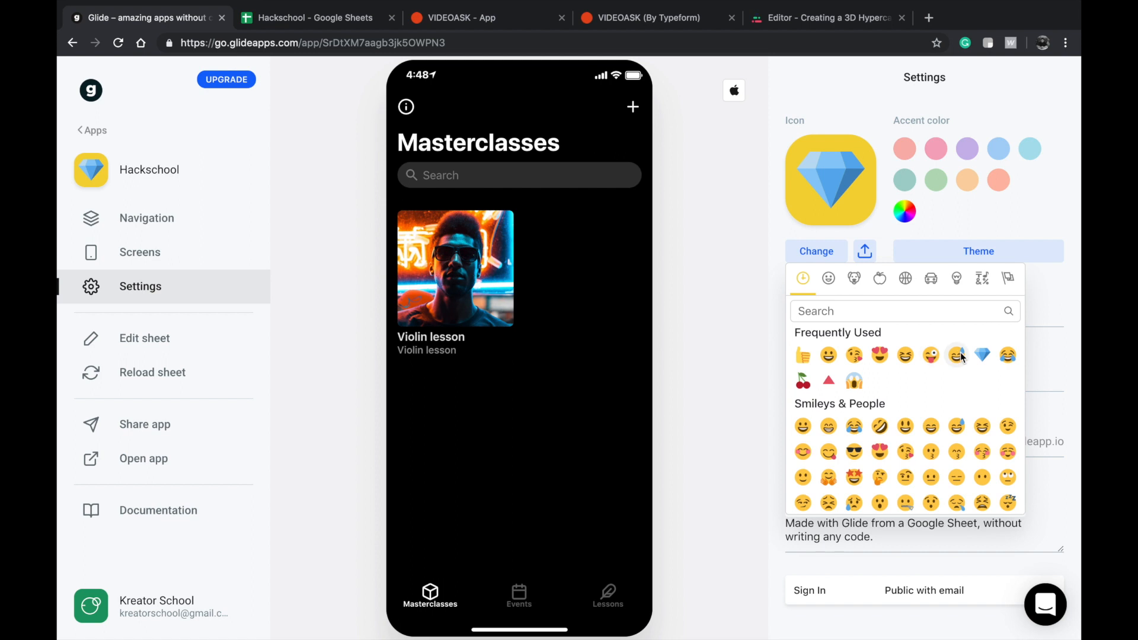
In Glide's app settings, choose the blue diamond emoji as the Hackschool icon and apply the Pure Black theme.
{"action": "left_click", "coordinate": [982, 354]}
{"action": "left_click", "coordinate": [954, 260]}
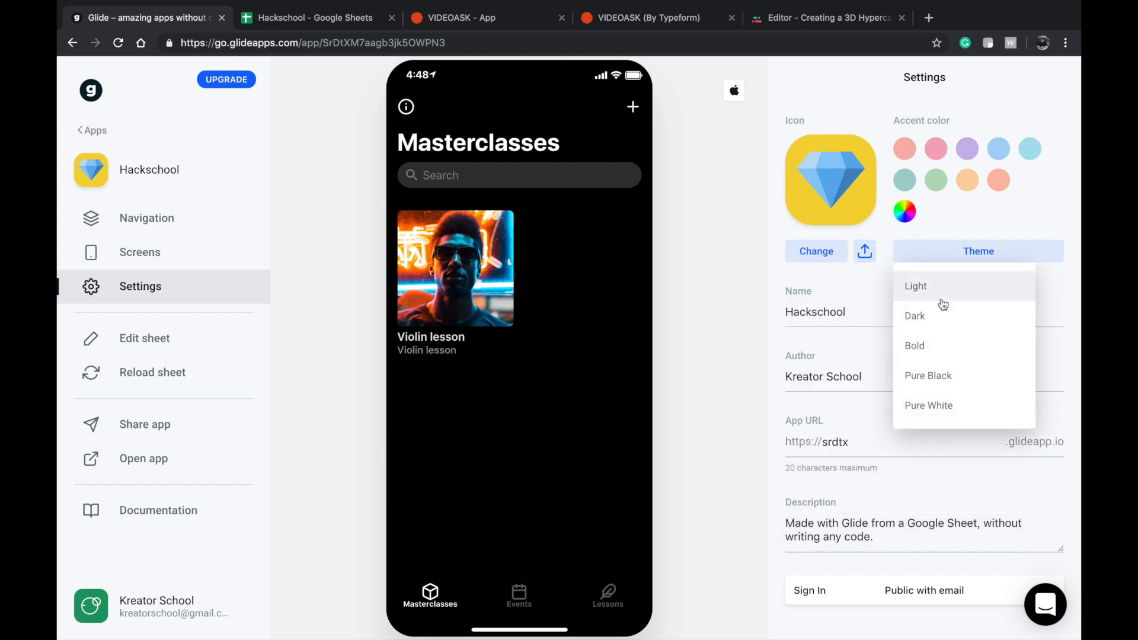
{"action": "left_click", "coordinate": [938, 372]}
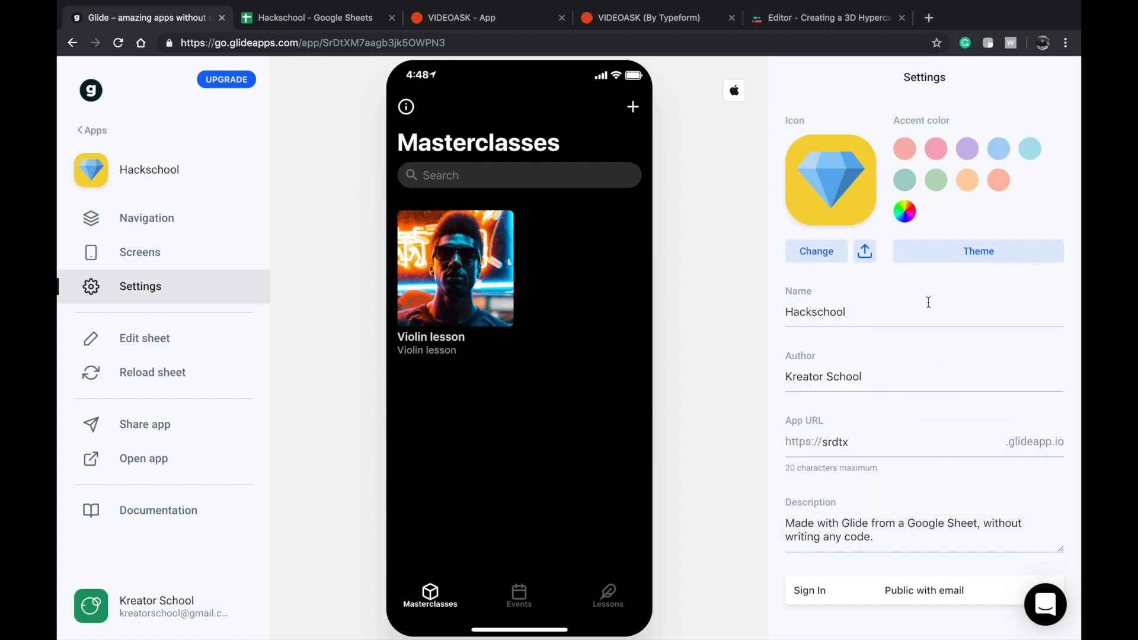
Try the Dark theme on the app, and return it to Pure Black.
{"action": "left_click", "coordinate": [940, 250]}
{"action": "left_click", "coordinate": [933, 309]}
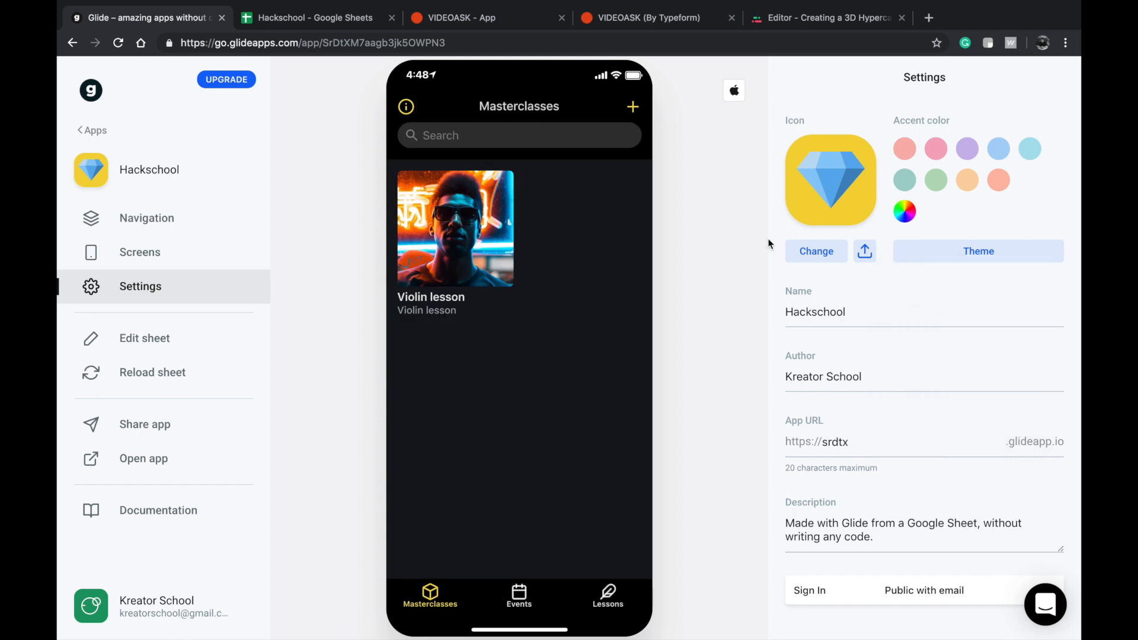
{"action": "left_click", "coordinate": [1000, 252]}
{"action": "left_click", "coordinate": [931, 377]}
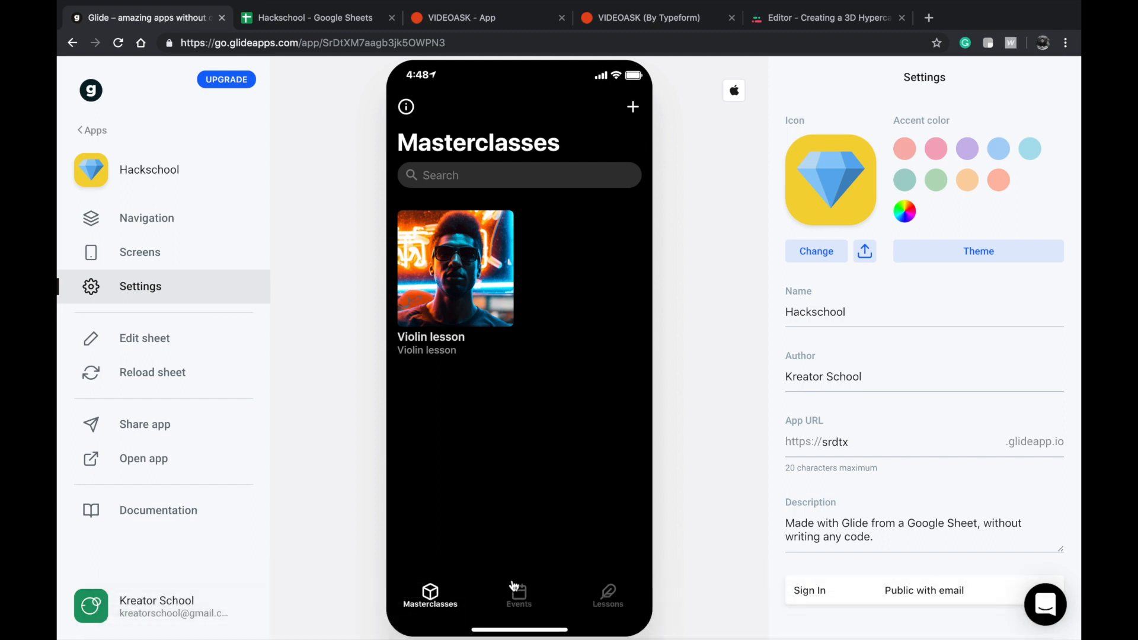
View the Violin lesson detail page in the preview and its component list in the screens editor.
{"action": "left_click", "coordinate": [475, 306]}
{"action": "left_click", "coordinate": [435, 102]}
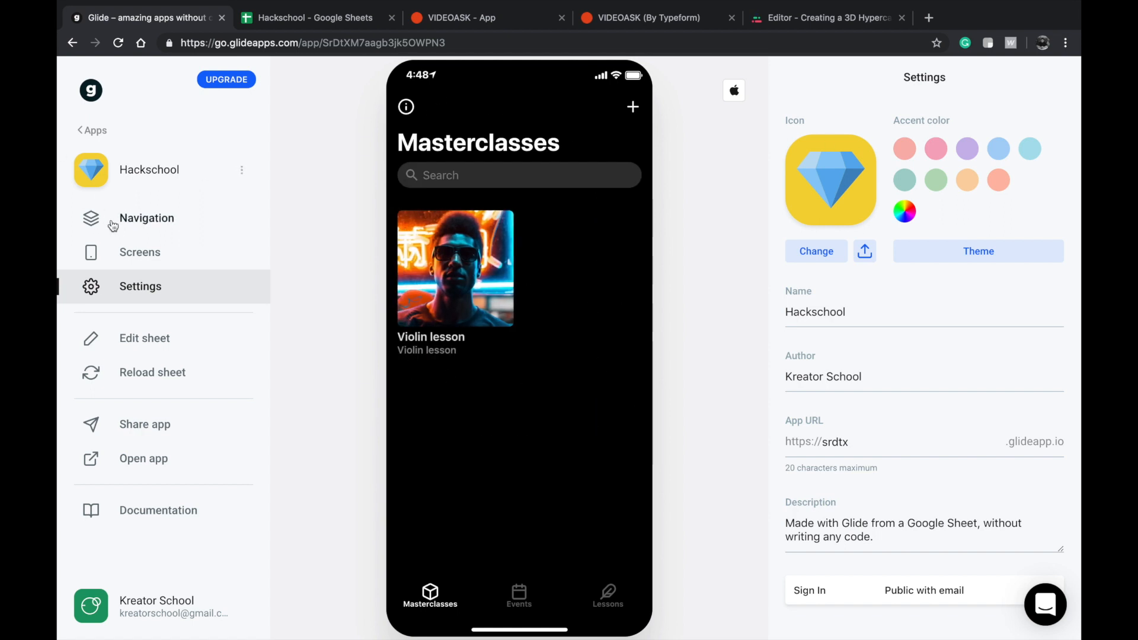
{"action": "left_click", "coordinate": [118, 251]}
{"action": "left_click", "coordinate": [491, 246]}
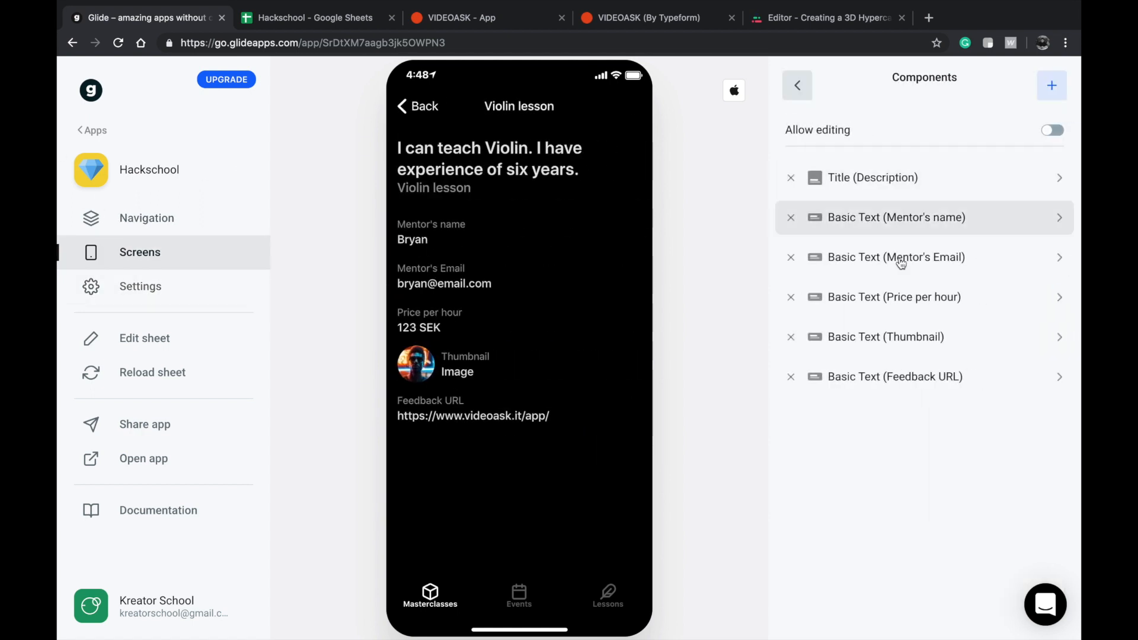
{"action": "left_click", "coordinate": [423, 116]}
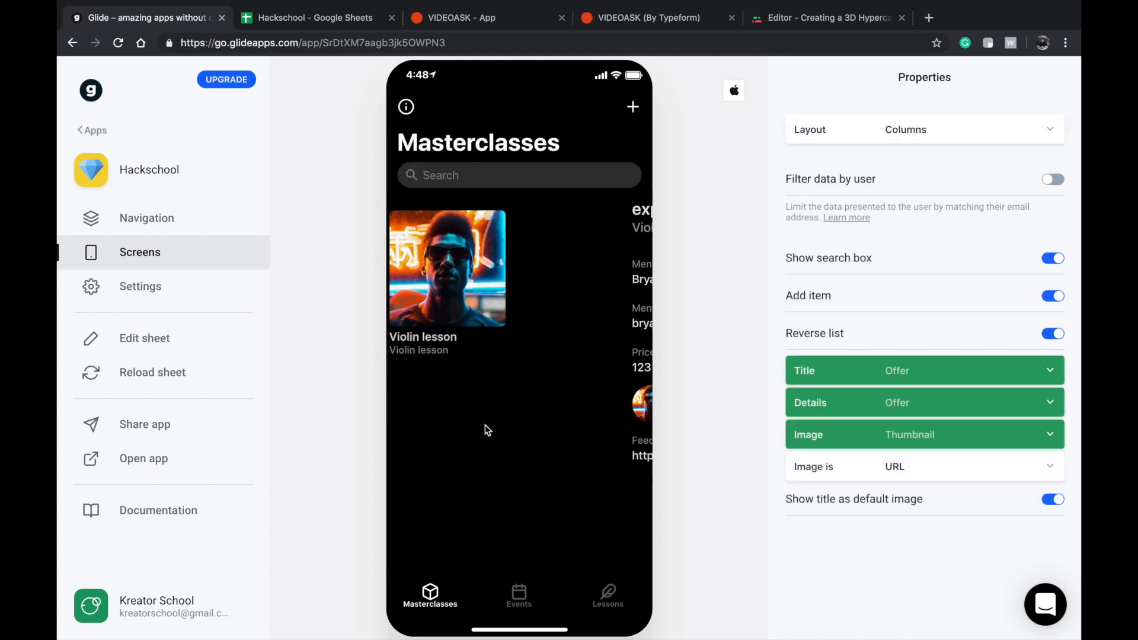
Open the Events tab's new-item form in the preview and check its title, description and thumbnail fields.
{"action": "left_click", "coordinate": [524, 602]}
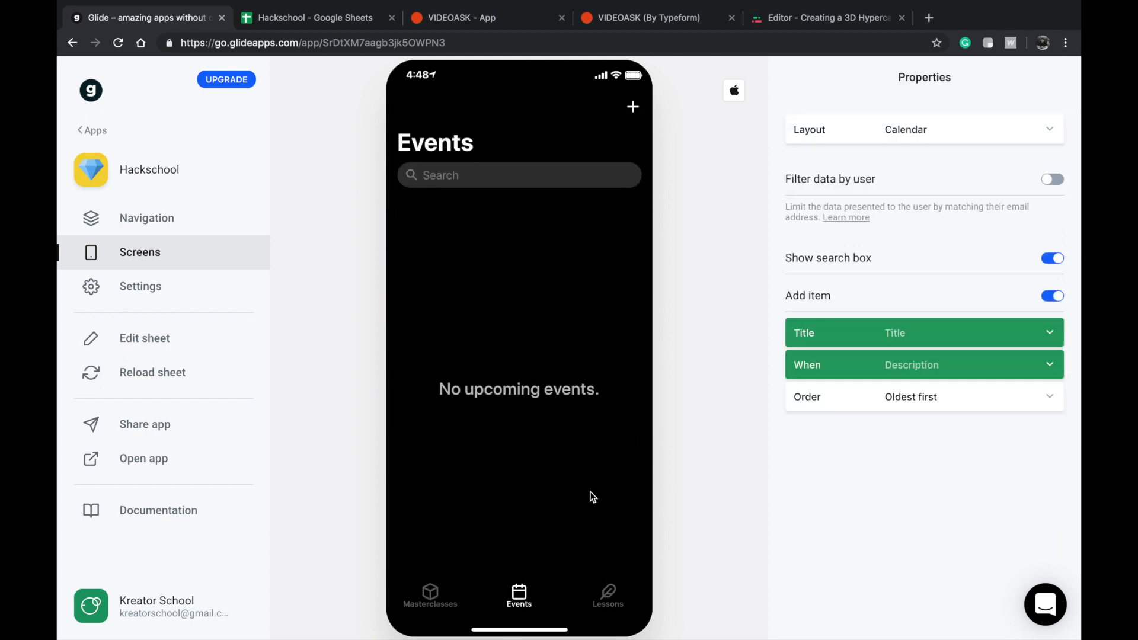
{"action": "left_click", "coordinate": [620, 105]}
{"action": "left_click", "coordinate": [498, 222]}
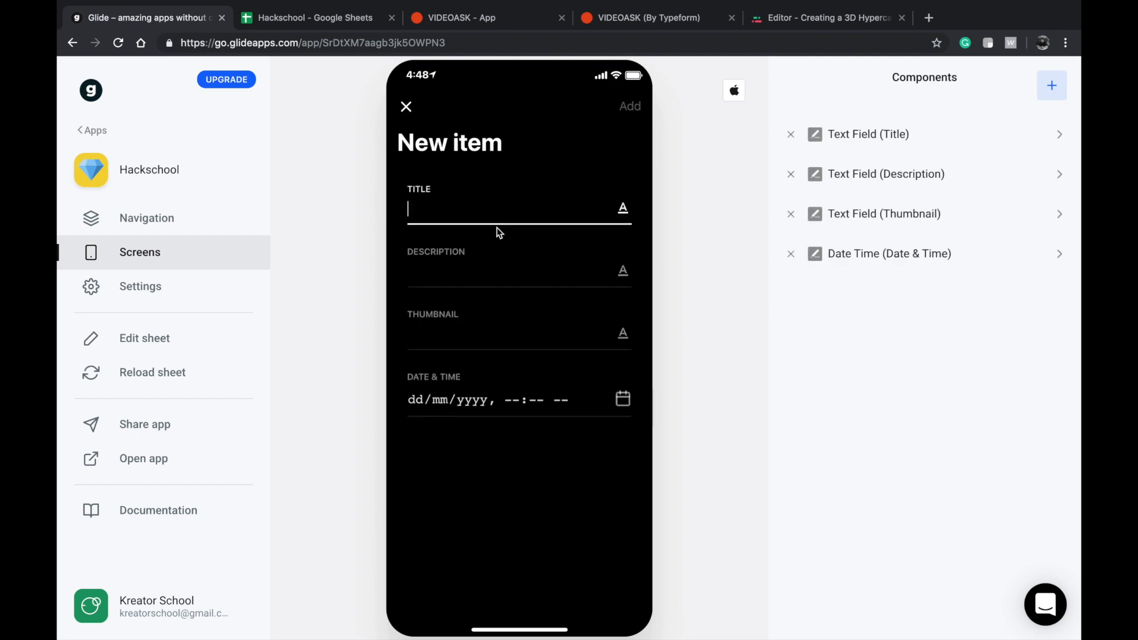
{"action": "left_click", "coordinate": [541, 334]}
{"action": "left_click", "coordinate": [518, 268]}
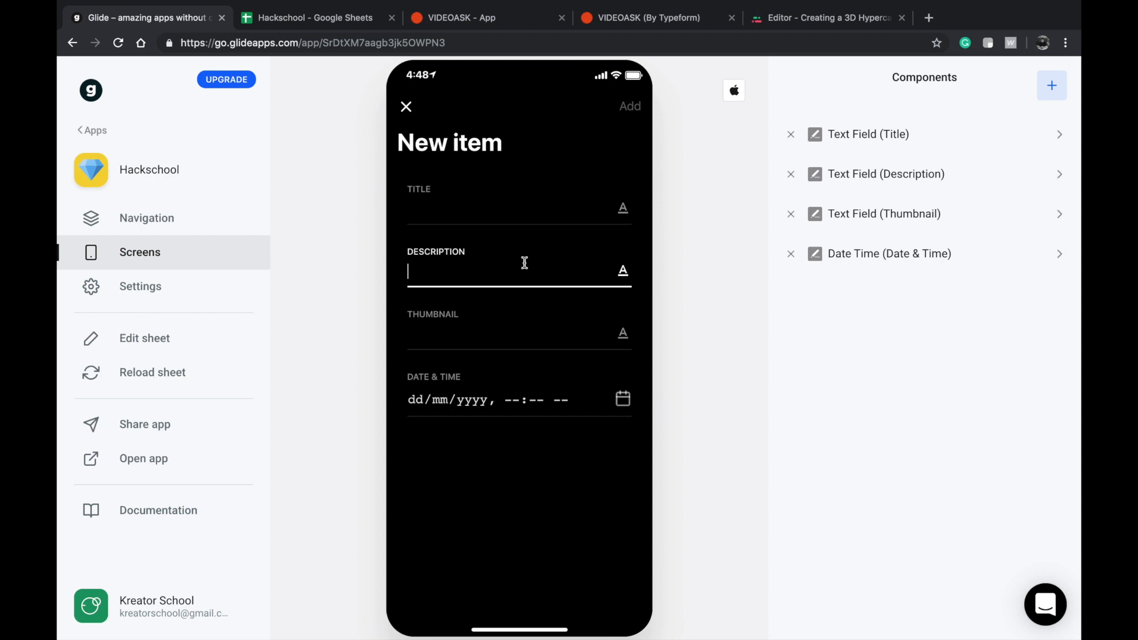
Add an Image Picker linked to the Thumbnail column to the event form and place it first among the components.
{"action": "left_click", "coordinate": [1050, 85]}
{"action": "scroll", "coordinate": [948, 314], "scroll_direction": "down", "scroll_amount": 3}
{"action": "scroll", "coordinate": [948, 315], "scroll_direction": "up", "scroll_amount": 3}
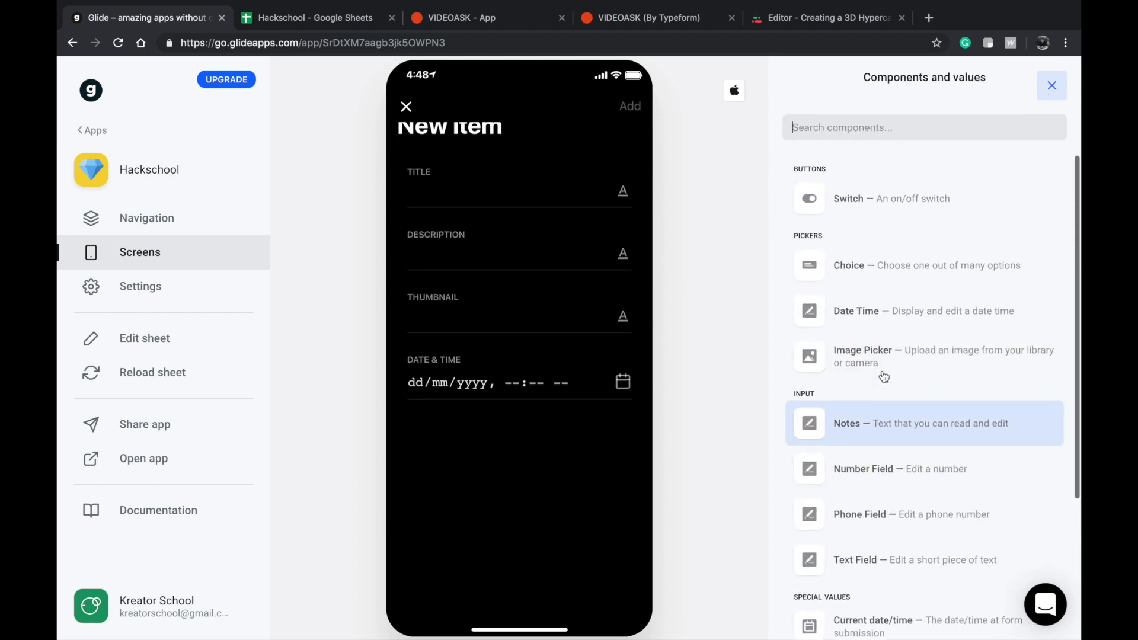
{"action": "left_click", "coordinate": [847, 373]}
{"action": "left_click", "coordinate": [891, 140]}
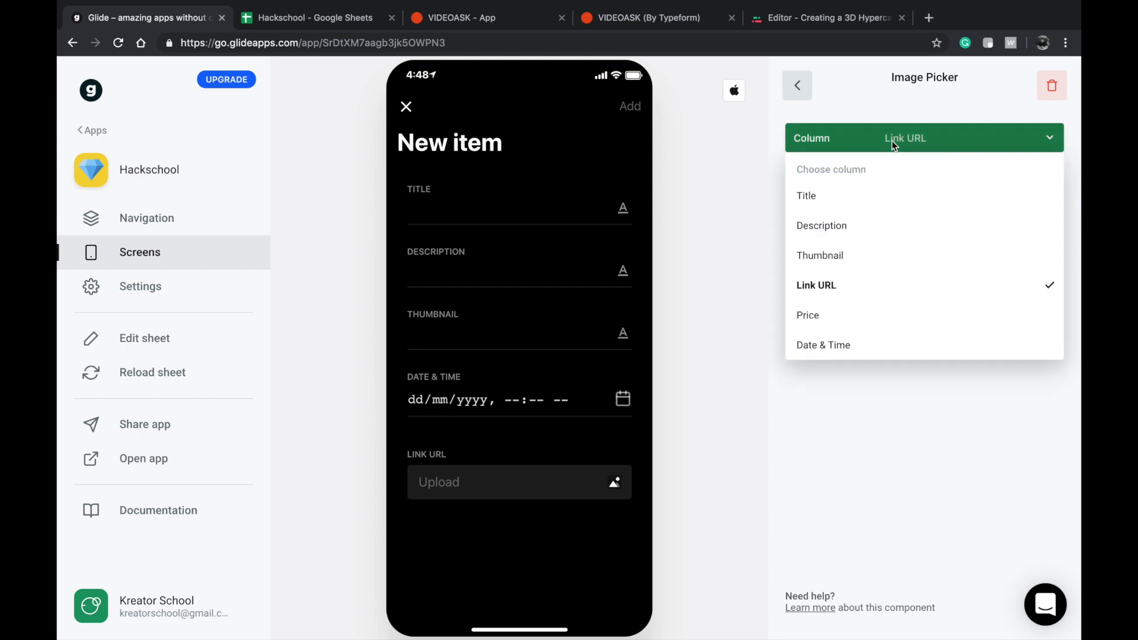
{"action": "left_click", "coordinate": [863, 256]}
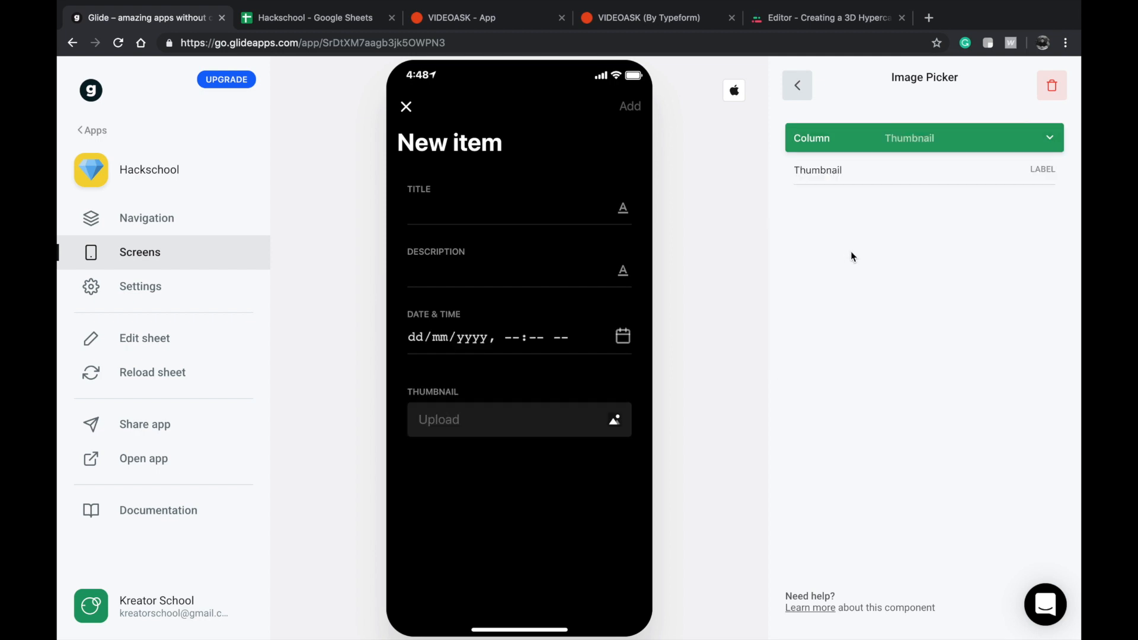
{"action": "left_click", "coordinate": [797, 85]}
{"action": "left_click_drag", "start_coordinate": [856, 298], "coordinate": [841, 130]}
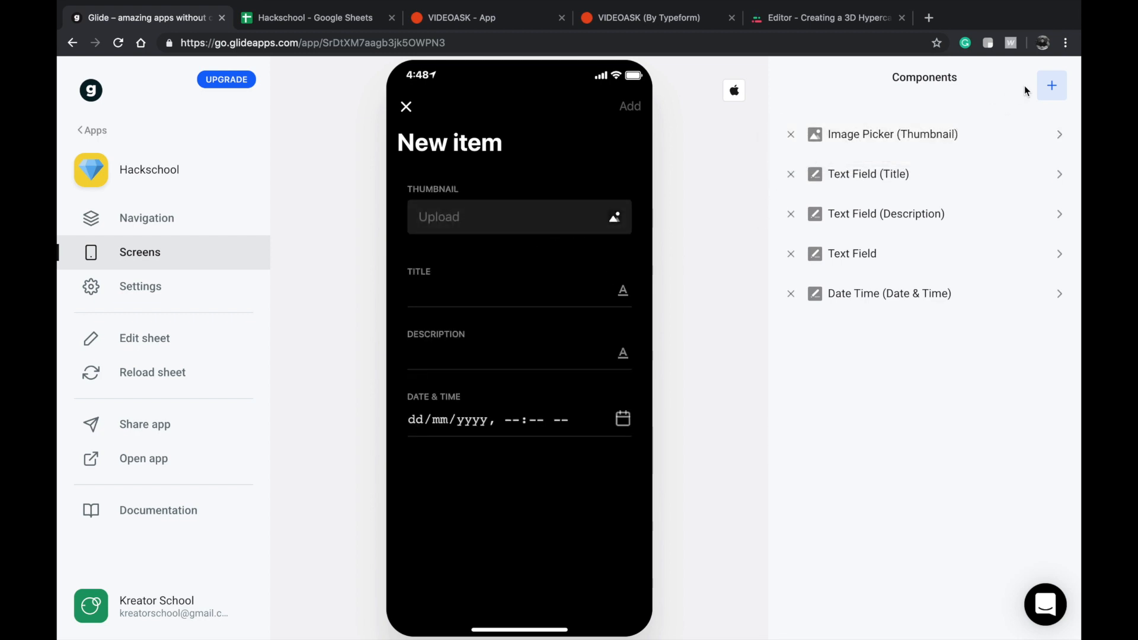
Try adding a second Date Time component linked to the Date & Time column to the event form.
{"action": "left_click", "coordinate": [1044, 89]}
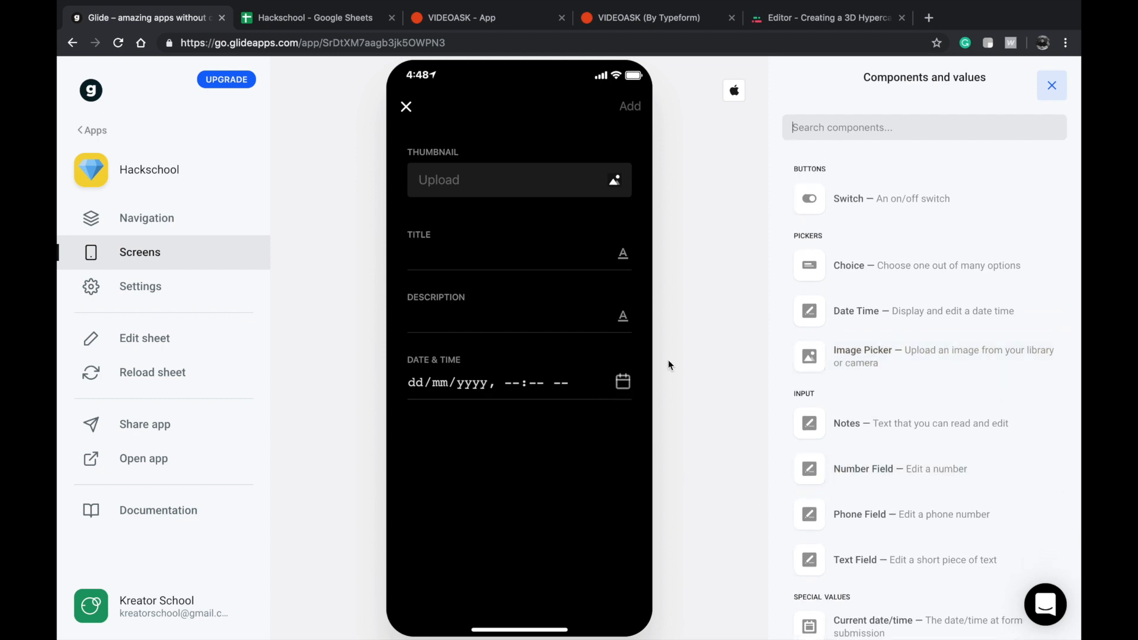
{"action": "scroll", "coordinate": [880, 346], "scroll_direction": "down", "scroll_amount": 1}
{"action": "scroll", "coordinate": [878, 344], "scroll_direction": "up", "scroll_amount": 1}
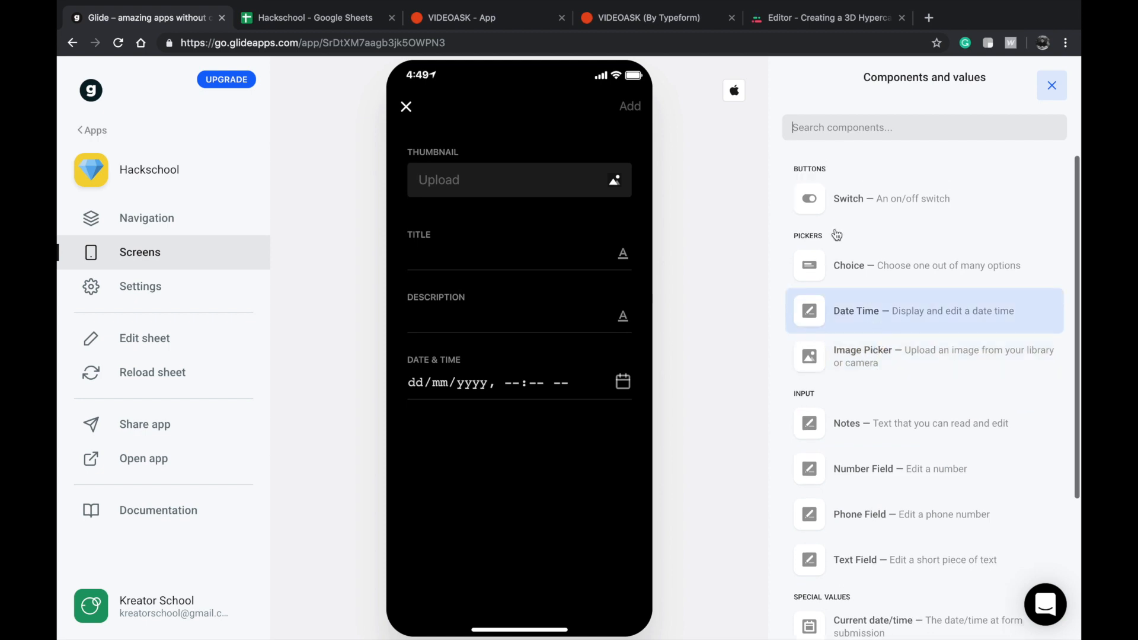
{"action": "left_click", "coordinate": [899, 306]}
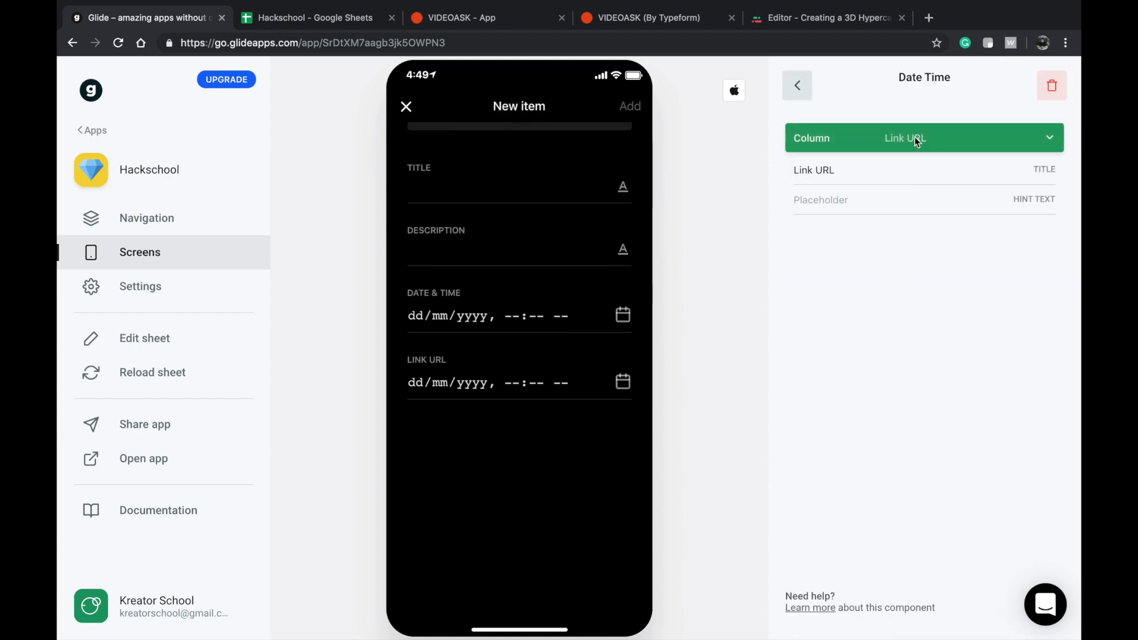
{"action": "left_click", "coordinate": [915, 140]}
{"action": "left_click", "coordinate": [837, 344]}
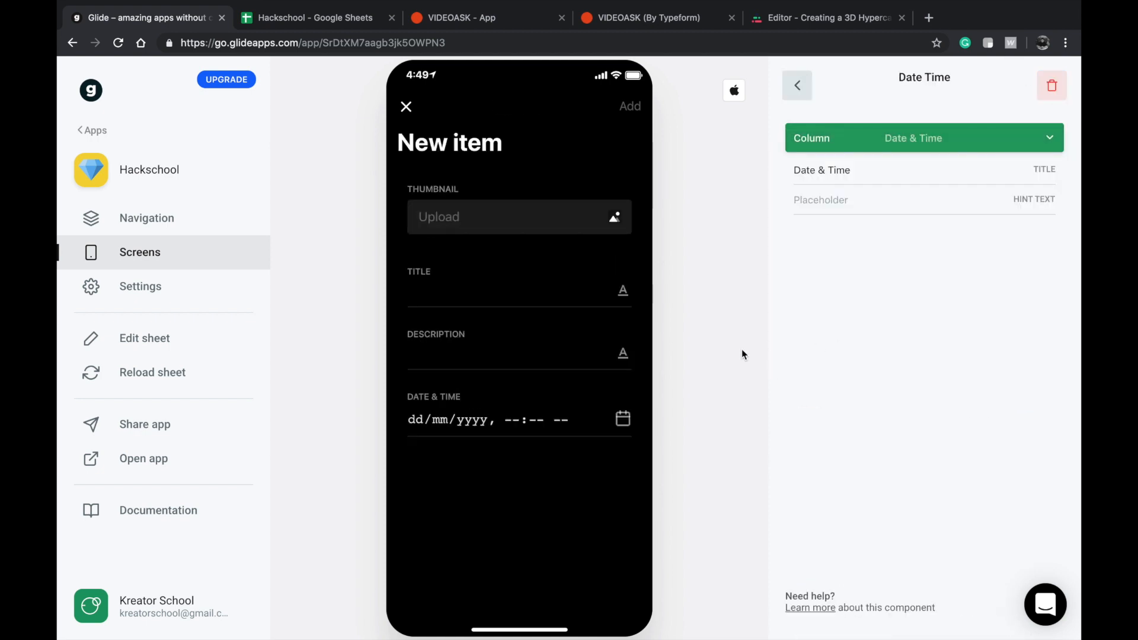
{"action": "left_click", "coordinate": [806, 98]}
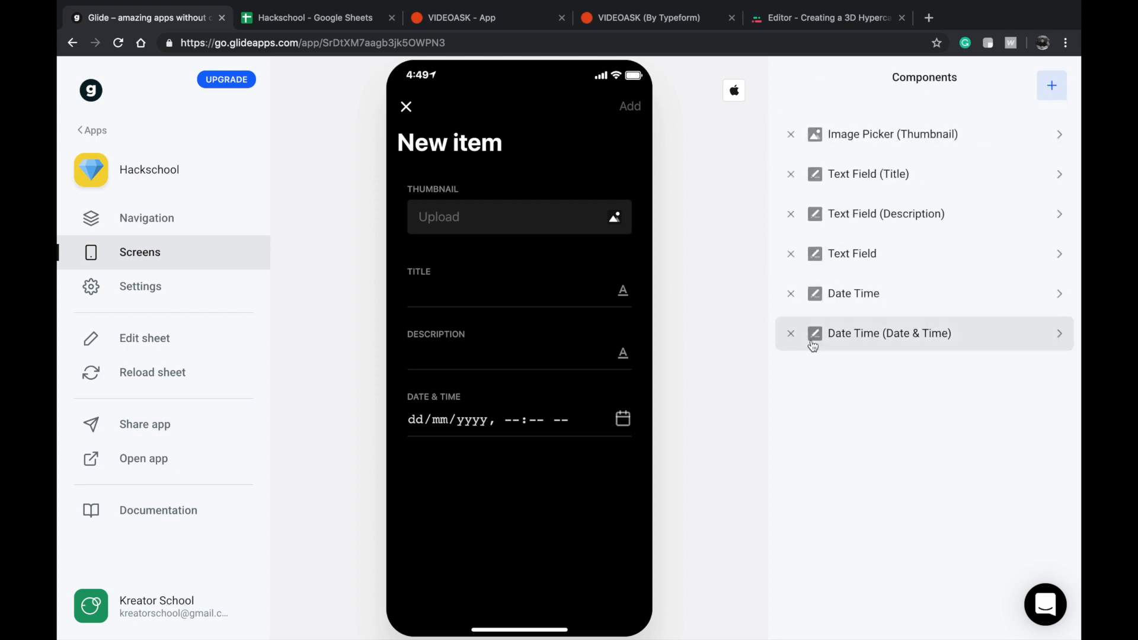
Delete both Date Time components and the unassigned Text Field from the event form.
{"action": "left_click", "coordinate": [792, 334]}
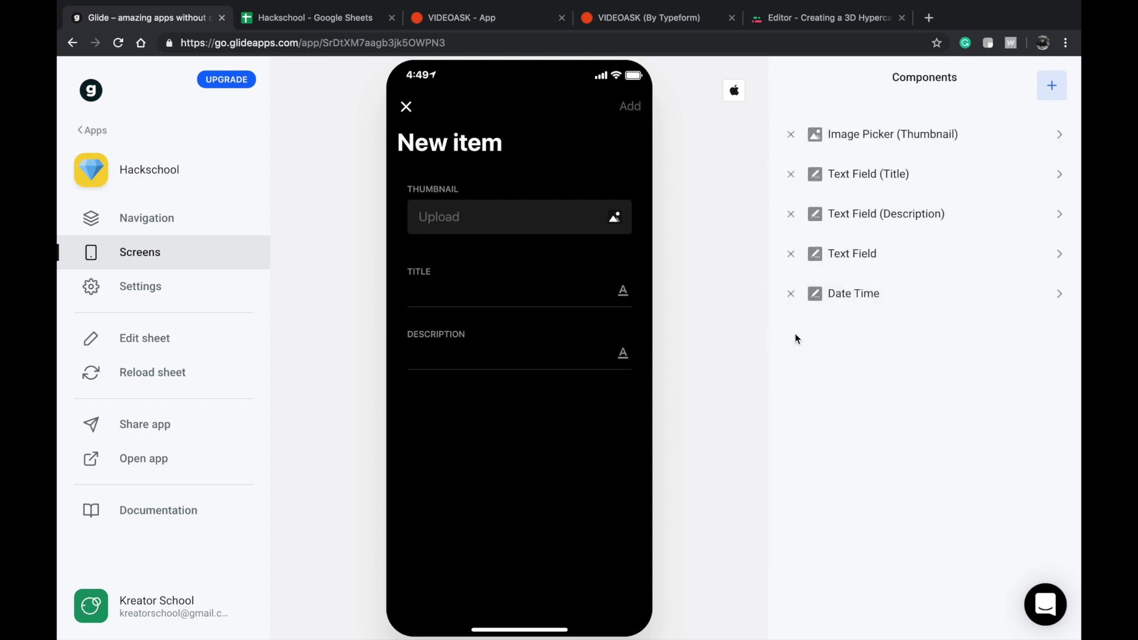
{"action": "left_click", "coordinate": [821, 295]}
{"action": "left_click", "coordinate": [817, 150]}
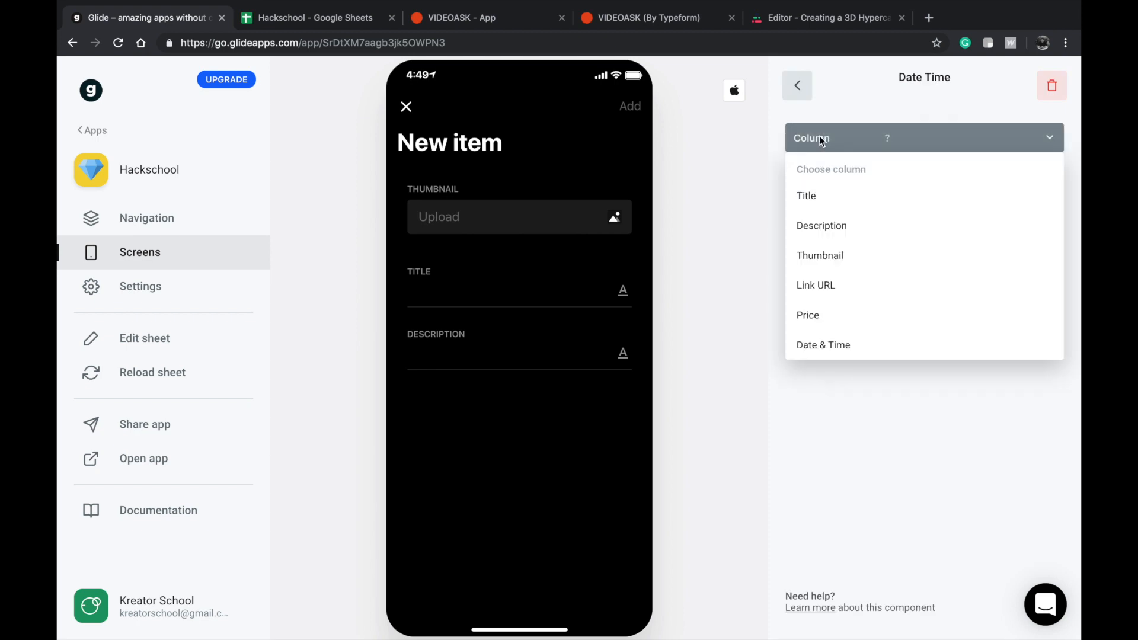
{"action": "left_click", "coordinate": [797, 84]}
{"action": "left_click", "coordinate": [790, 293]}
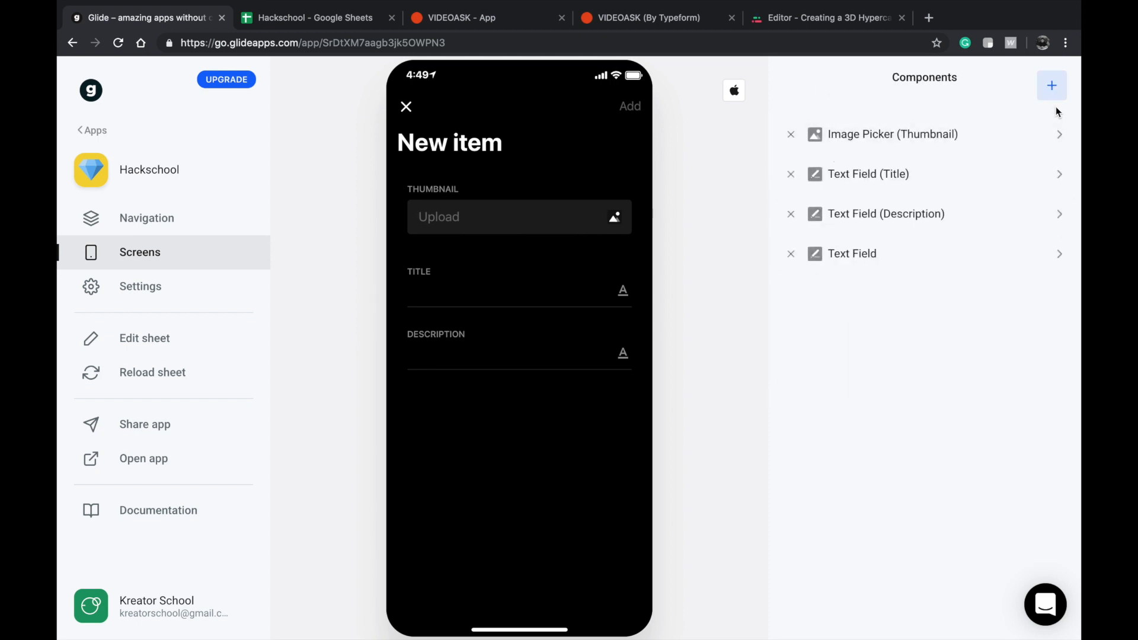
{"action": "left_click", "coordinate": [841, 254]}
{"action": "left_click", "coordinate": [797, 84]}
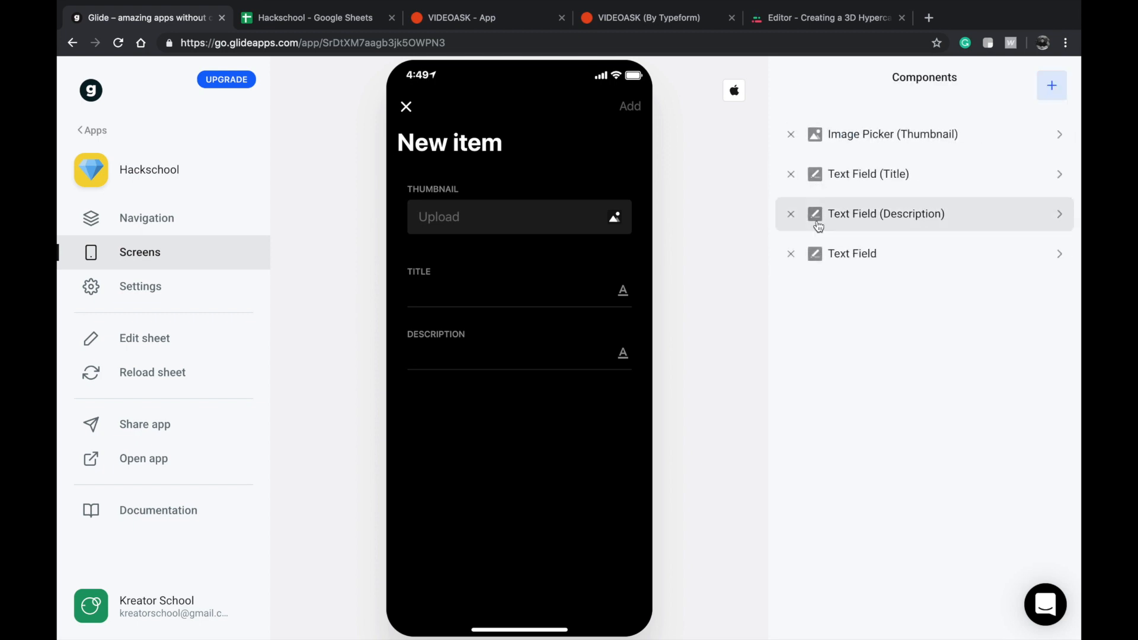
{"action": "left_click", "coordinate": [791, 254]}
Add a new Date Time component to the event form and link it to the Date & Time column.
{"action": "left_click", "coordinate": [1051, 84]}
{"action": "scroll", "coordinate": [855, 392], "scroll_direction": "down", "scroll_amount": 2}
{"action": "scroll", "coordinate": [864, 539], "scroll_direction": "down", "scroll_amount": 2}
{"action": "scroll", "coordinate": [868, 415], "scroll_direction": "up", "scroll_amount": 2}
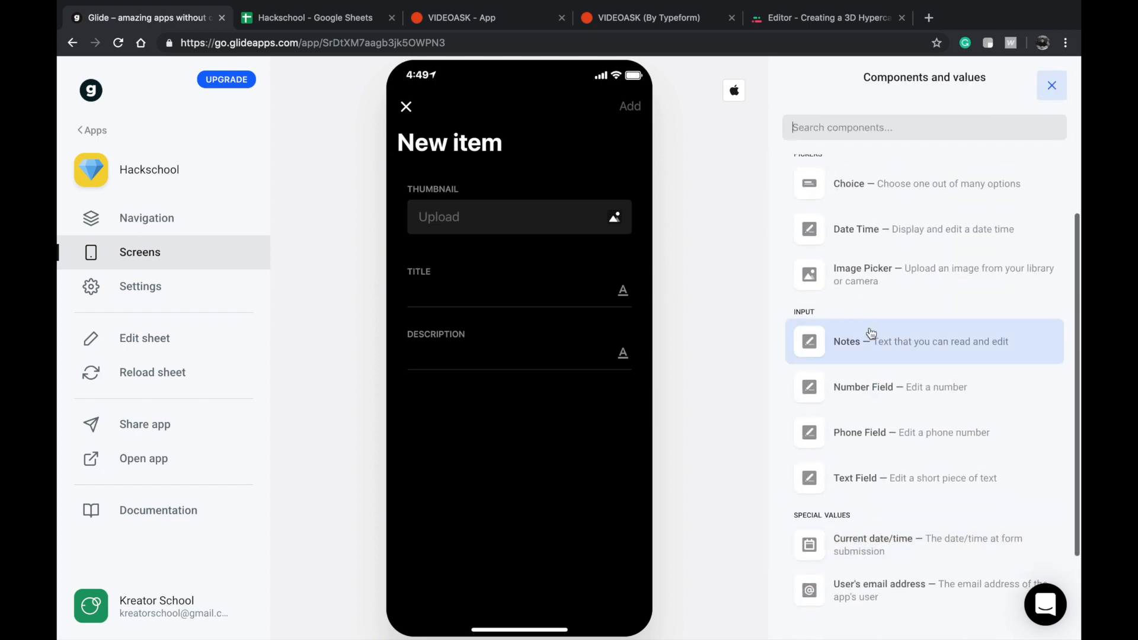
{"action": "left_click", "coordinate": [875, 246]}
{"action": "left_click", "coordinate": [867, 140]}
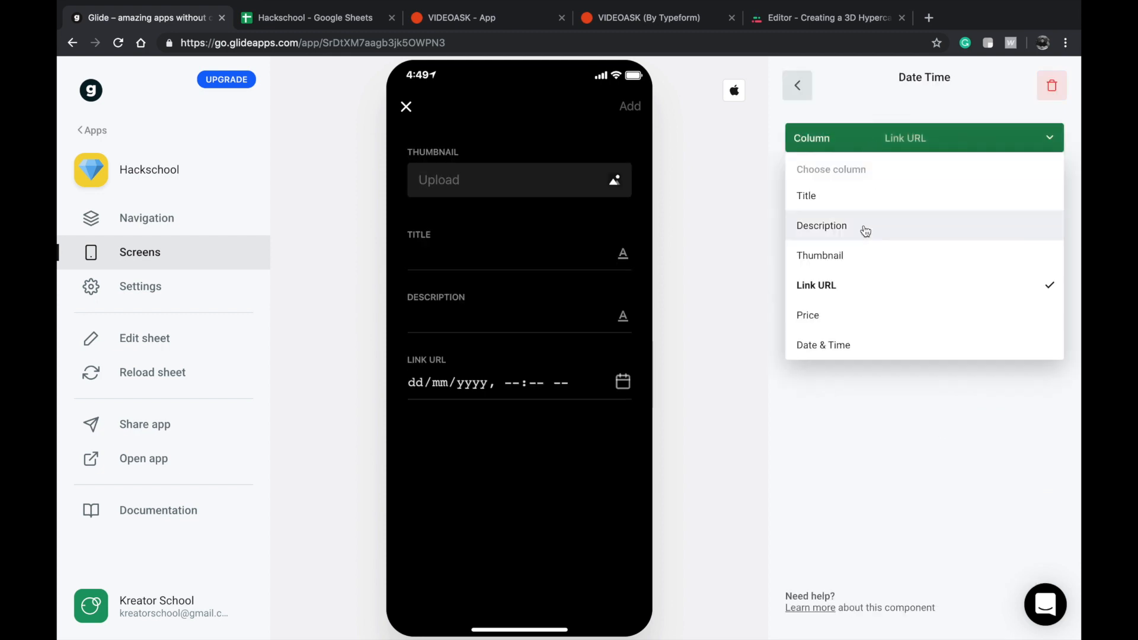
{"action": "left_click", "coordinate": [834, 346]}
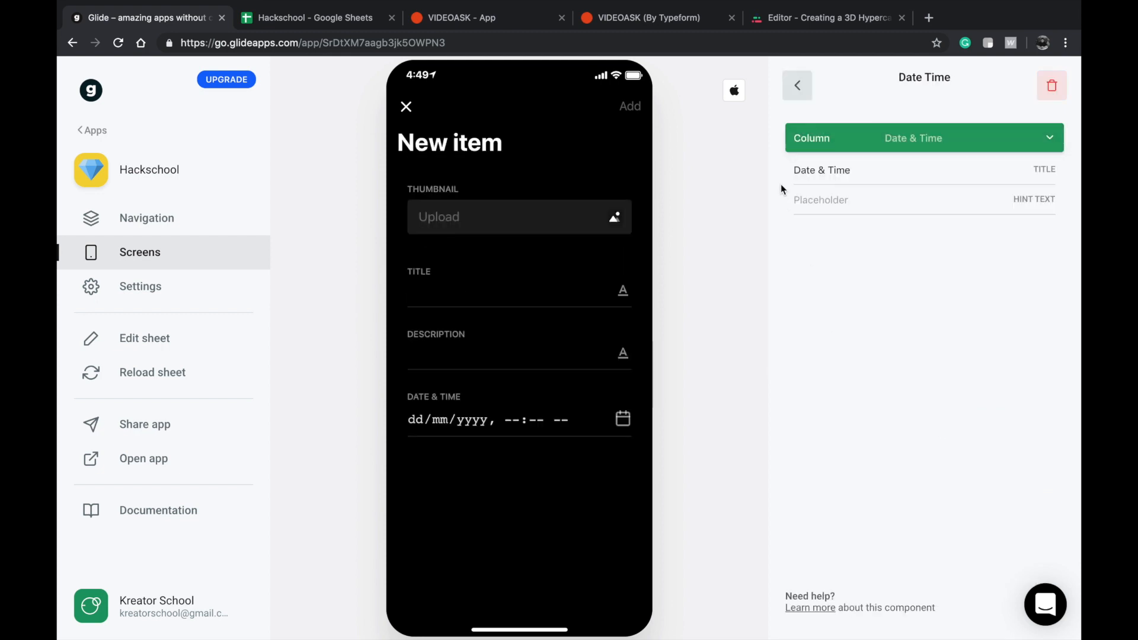
{"action": "left_click", "coordinate": [800, 84]}
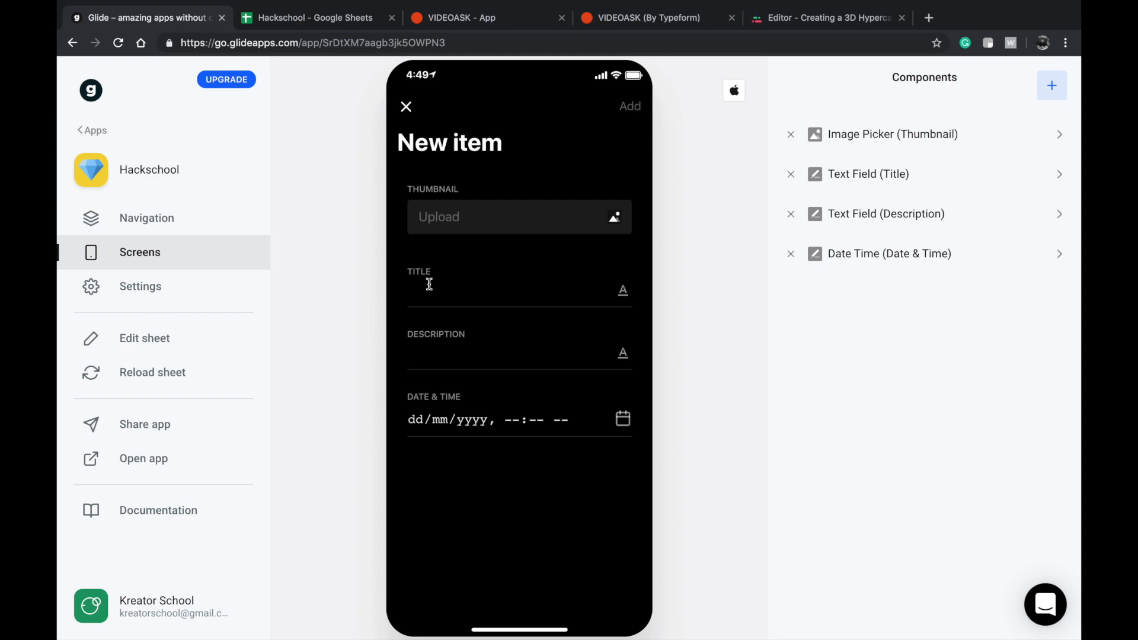
Upload the JPG photo listed under Yesterday in the Downloads folder as the new event's thumbnail.
{"action": "left_click", "coordinate": [463, 222]}
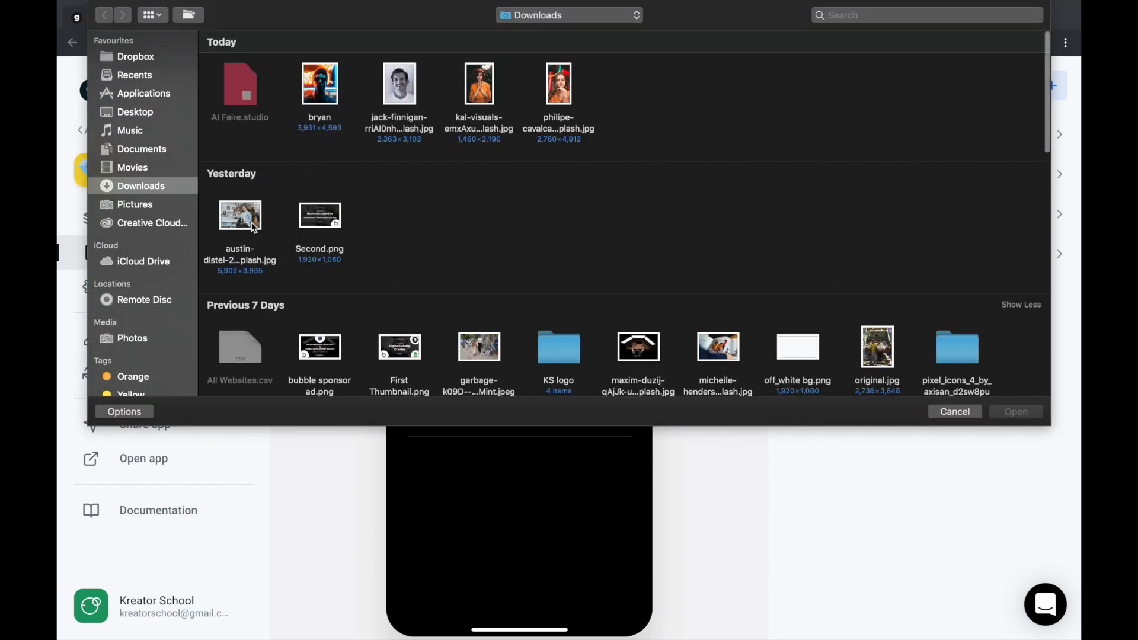
{"action": "double_click", "coordinate": [255, 229]}
{"action": "left_click", "coordinate": [483, 297]}
{"action": "type", "text": "B"}
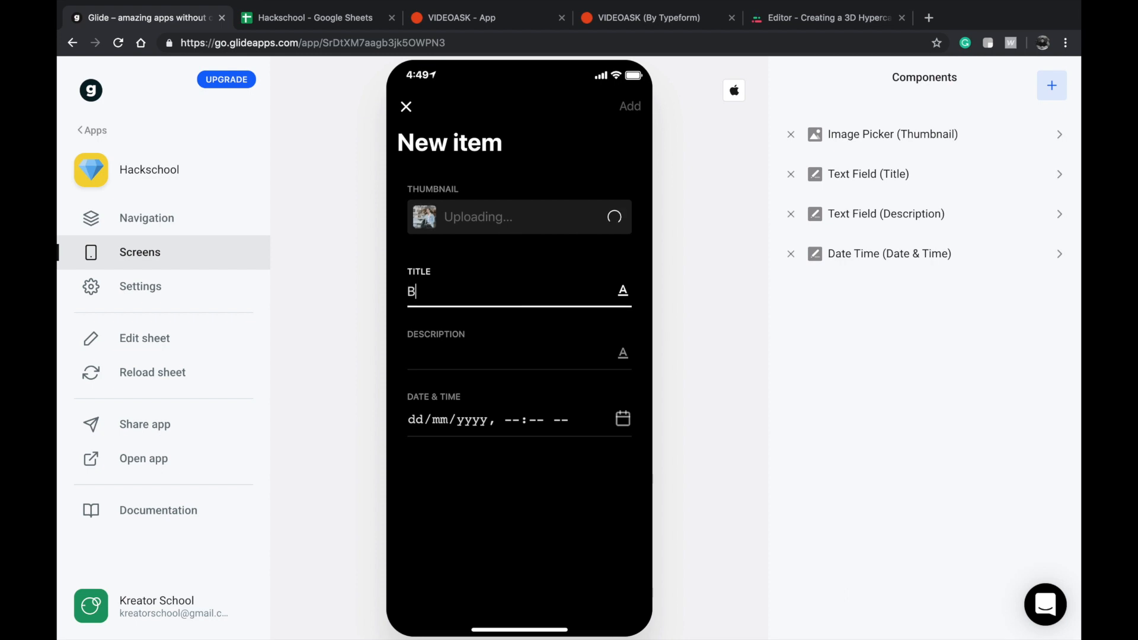
{"action": "type", "text": "ling"}
{"action": "type", "text": " dating"}
{"action": "key", "text": "super+BackSpace"}
Set the new event's title to "Climate change festival".
{"action": "type", "text": "Climate change "}
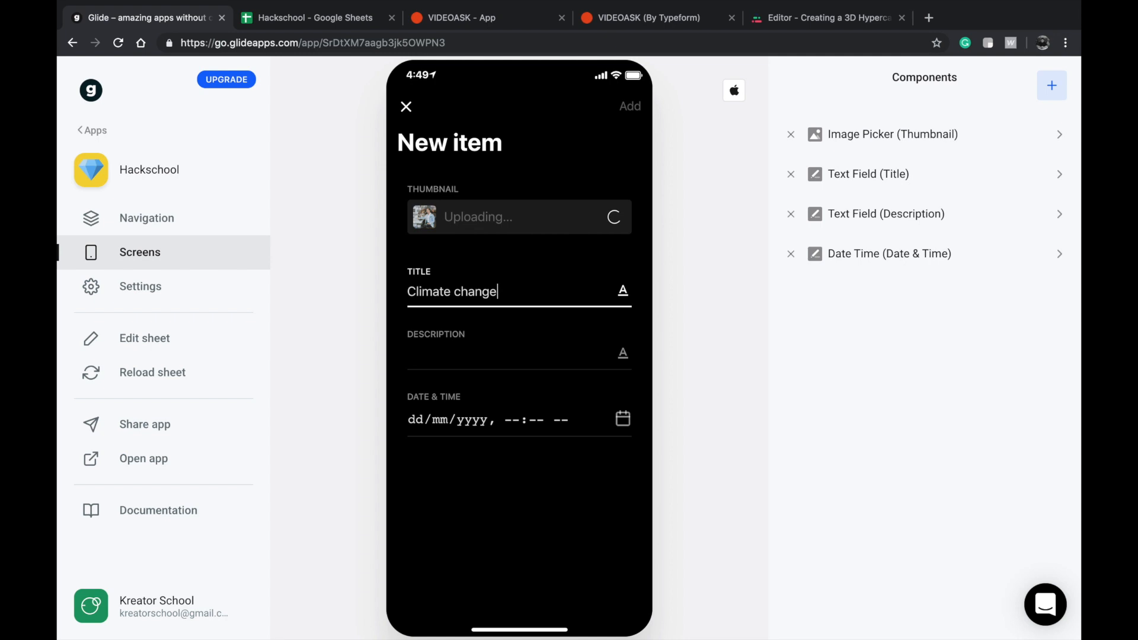
{"action": "type", "text": "festival"}
Set the new event's description to "We'll be discussing the effects of plastic pollution on seas in this great talk from Dr. Whatever.".
{"action": "key", "text": "Tab"}
{"action": "type", "text": "W"}
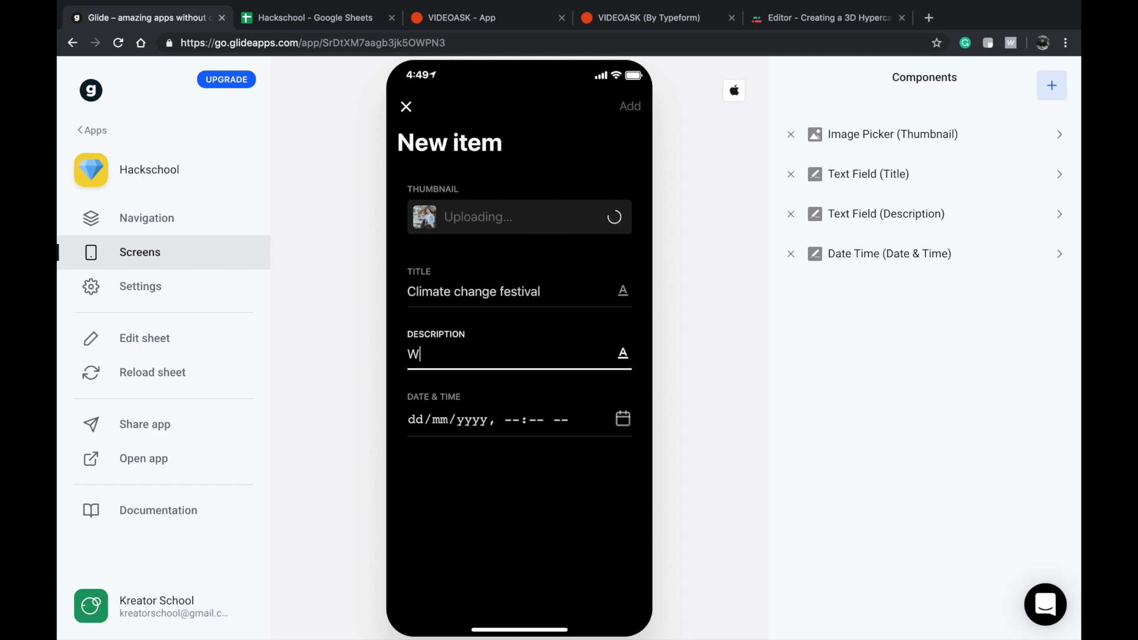
{"action": "type", "text": "e'll be siscussing the "}
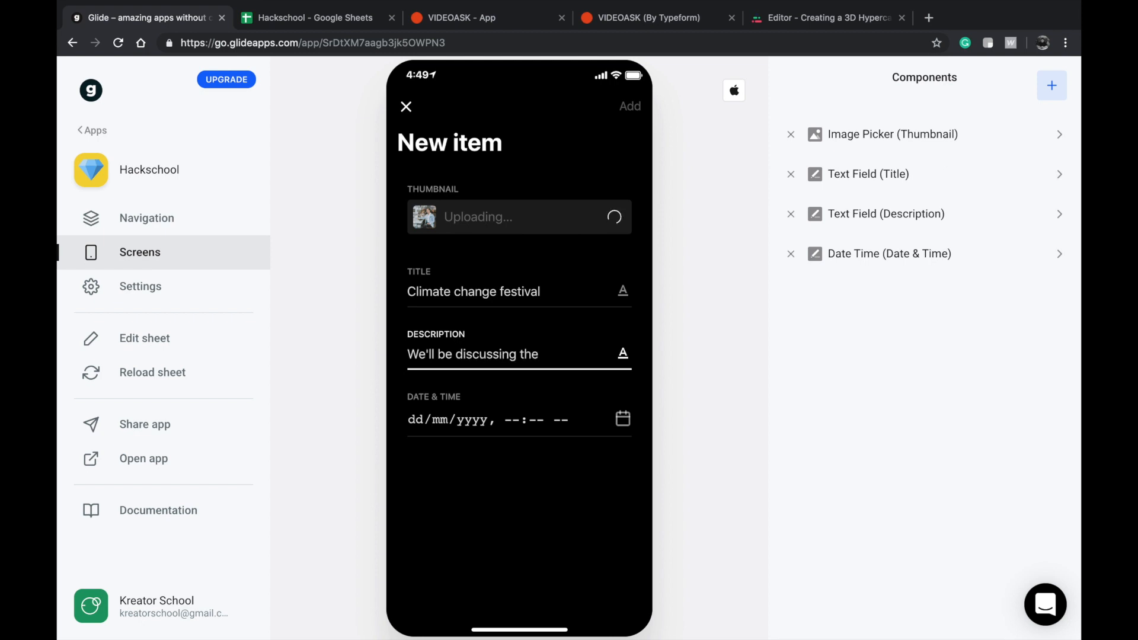
{"action": "type", "text": "effects of plast"}
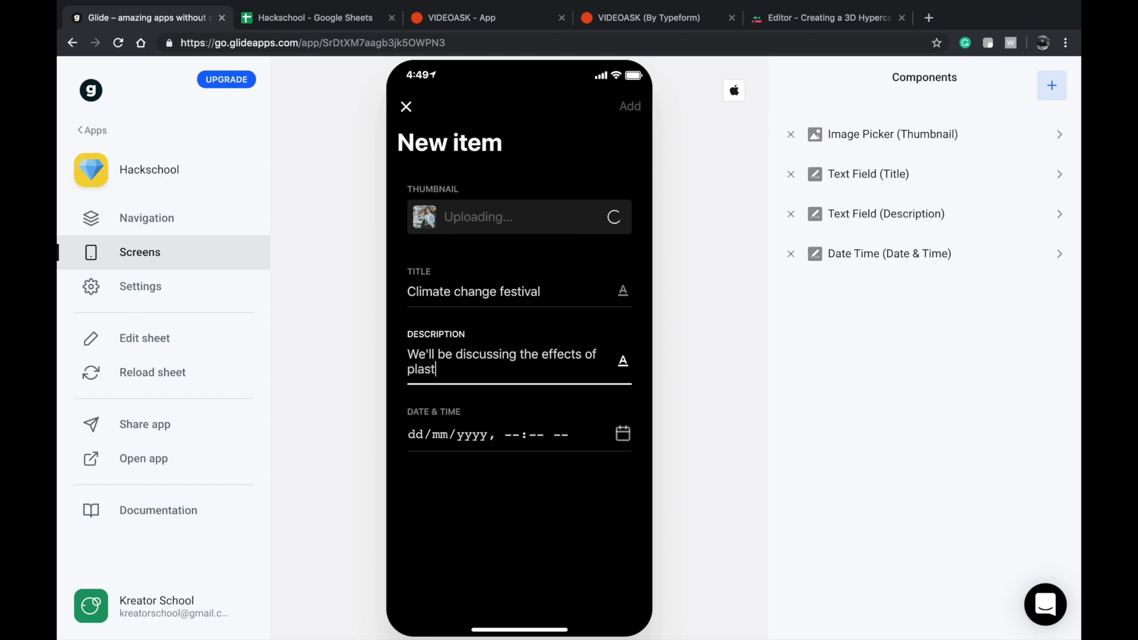
{"action": "type", "text": "ic pollution on seas"}
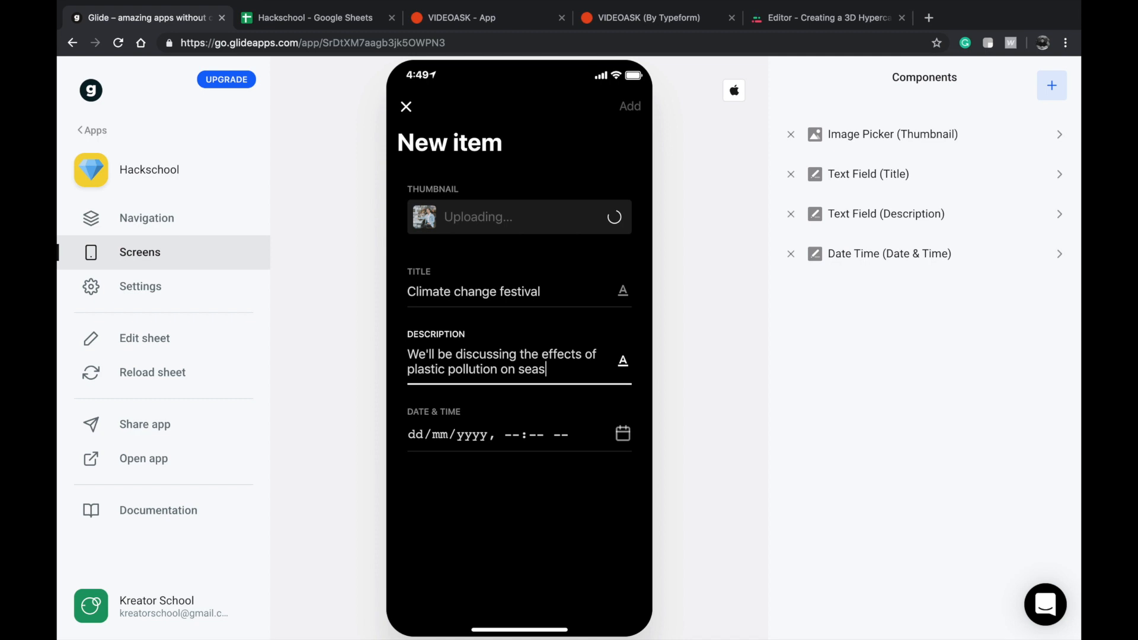
{"action": "type", "text": " in this great talk from"}
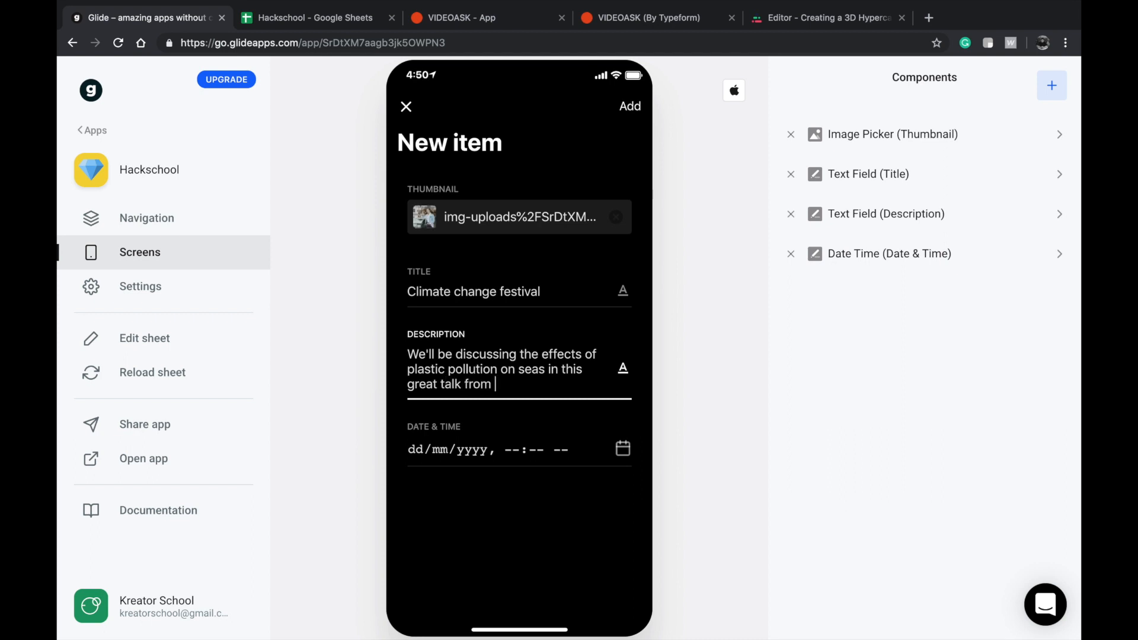
{"action": "type", "text": " Dr. Whatever."}
{"action": "triple_click", "coordinate": [505, 348]}
Set the new event's date and time to 18/07/2019, 08:10 PM.
{"action": "left_click", "coordinate": [424, 454]}
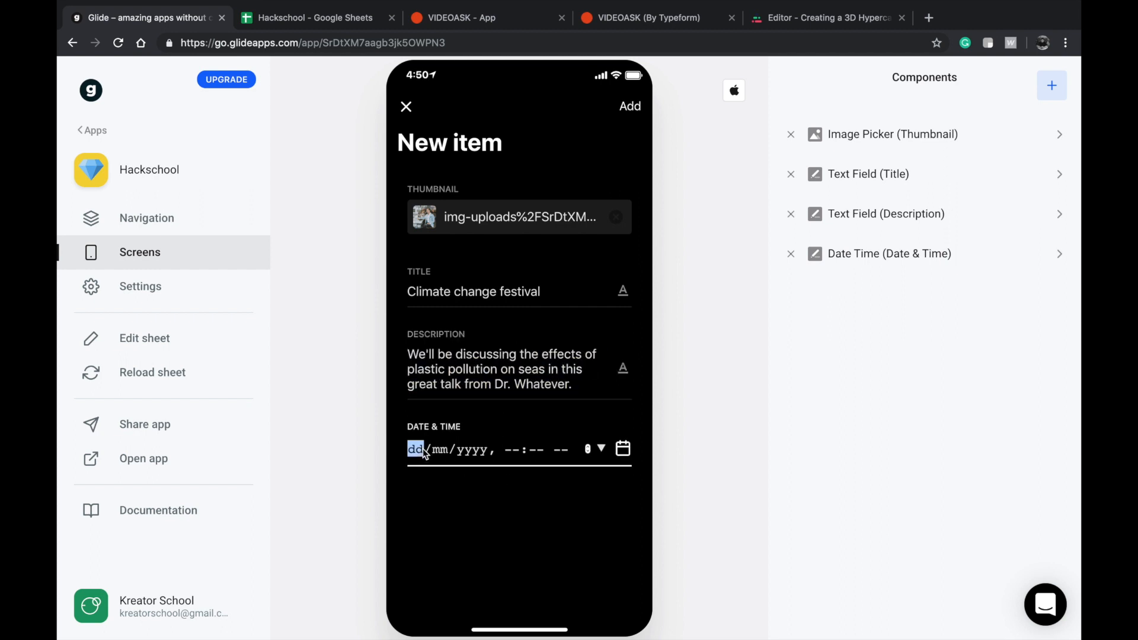
{"action": "left_click", "coordinate": [600, 448]}
{"action": "left_click", "coordinate": [525, 394]}
{"action": "left_click", "coordinate": [512, 448]}
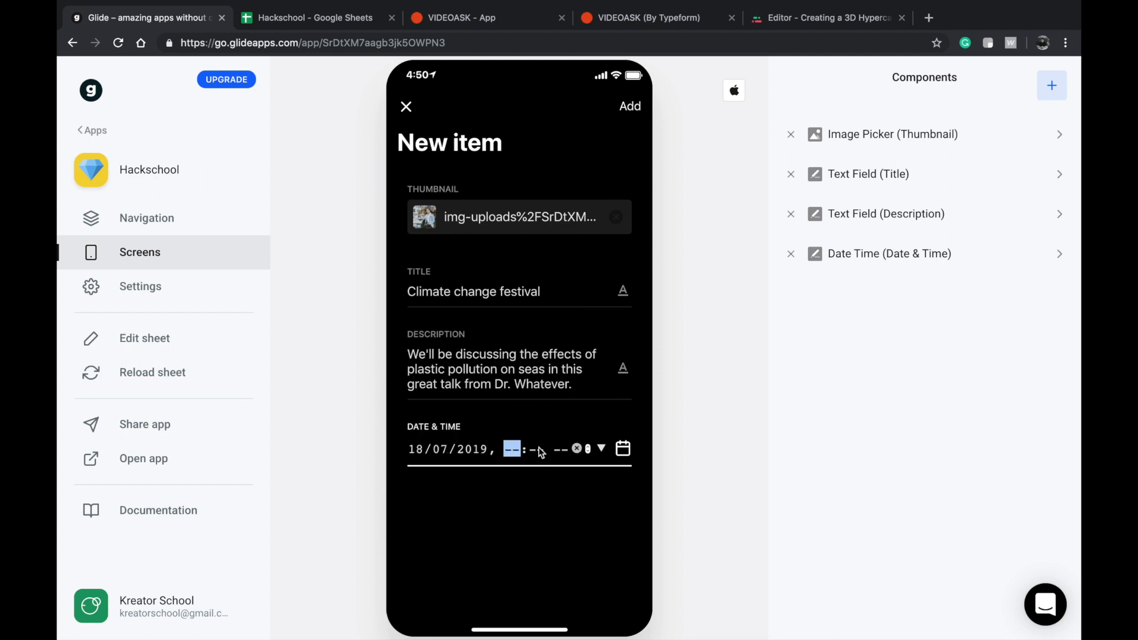
{"action": "type", "text": "08"}
{"action": "type", "text": "10"}
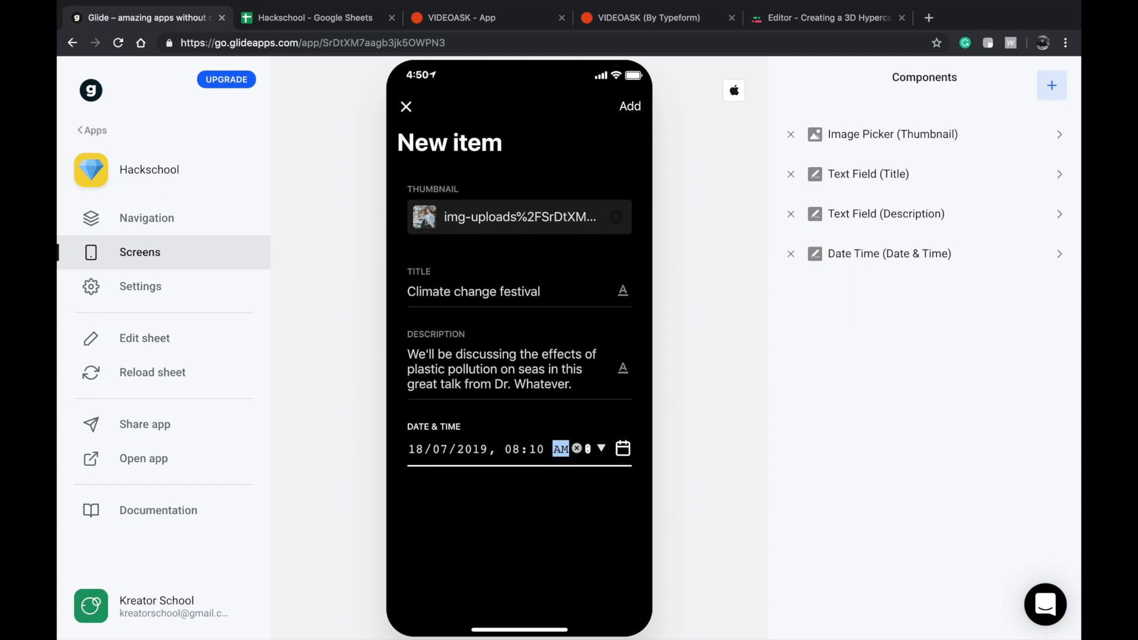
{"action": "type", "text": "p"}
{"action": "left_click", "coordinate": [533, 501]}
{"action": "left_click", "coordinate": [547, 358]}
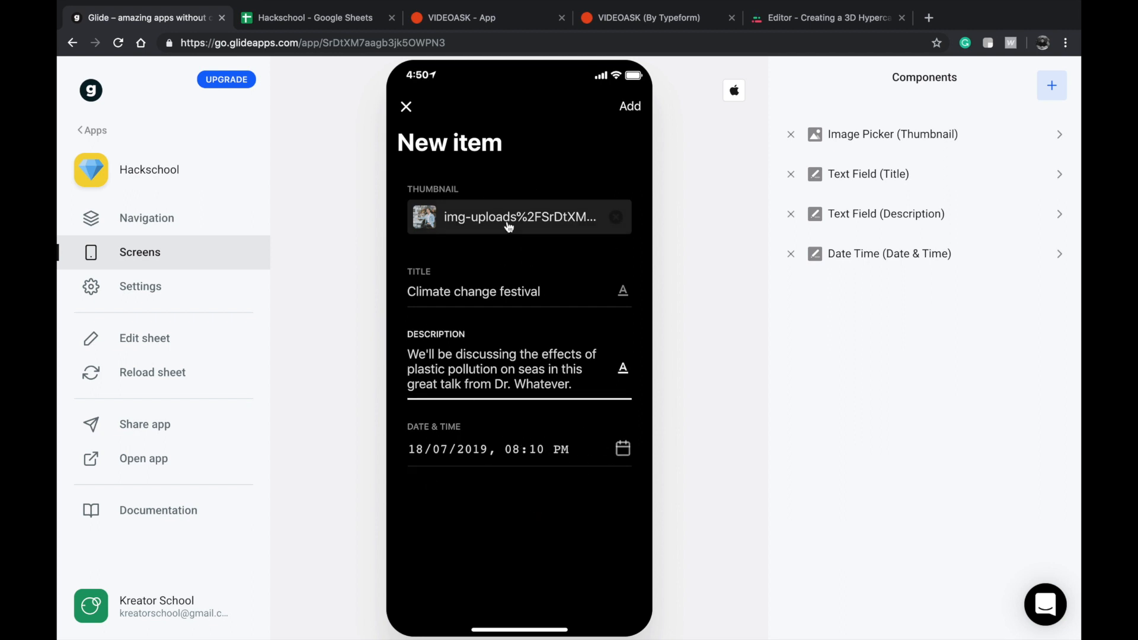
{"action": "left_click", "coordinate": [310, 20]}
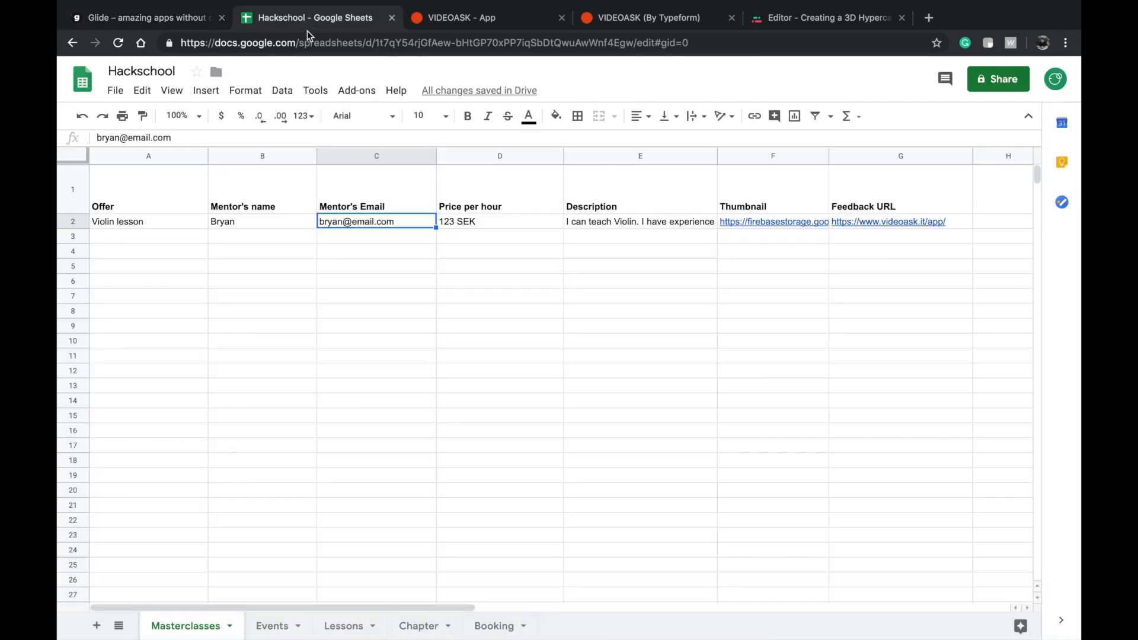
{"action": "mouse_move", "coordinate": [182, 17]}
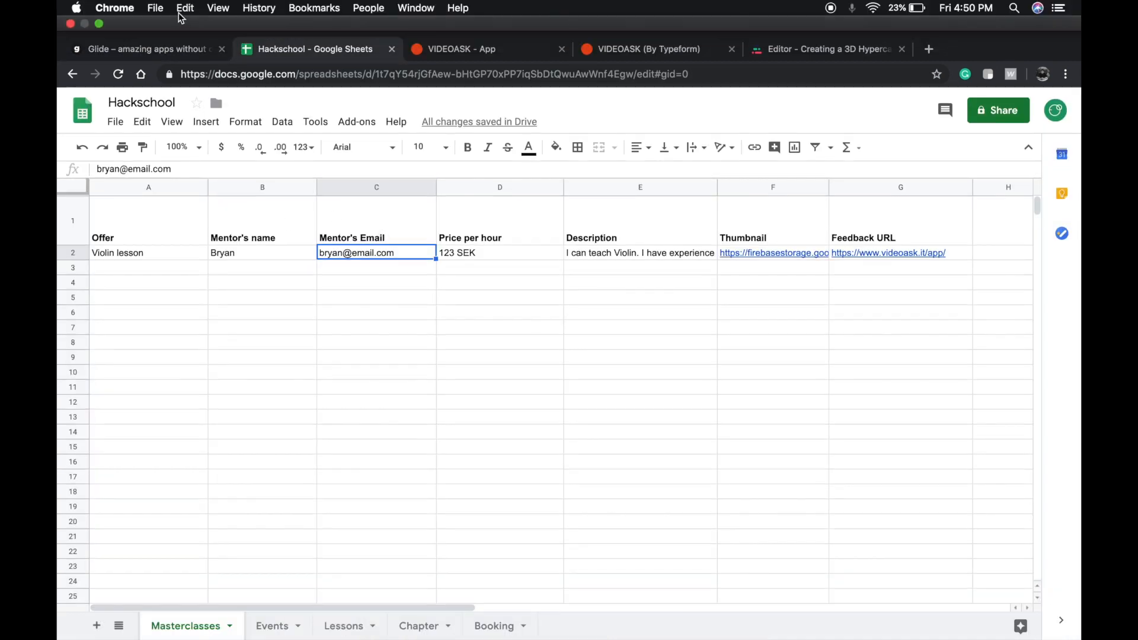
{"action": "left_click", "coordinate": [177, 48]}
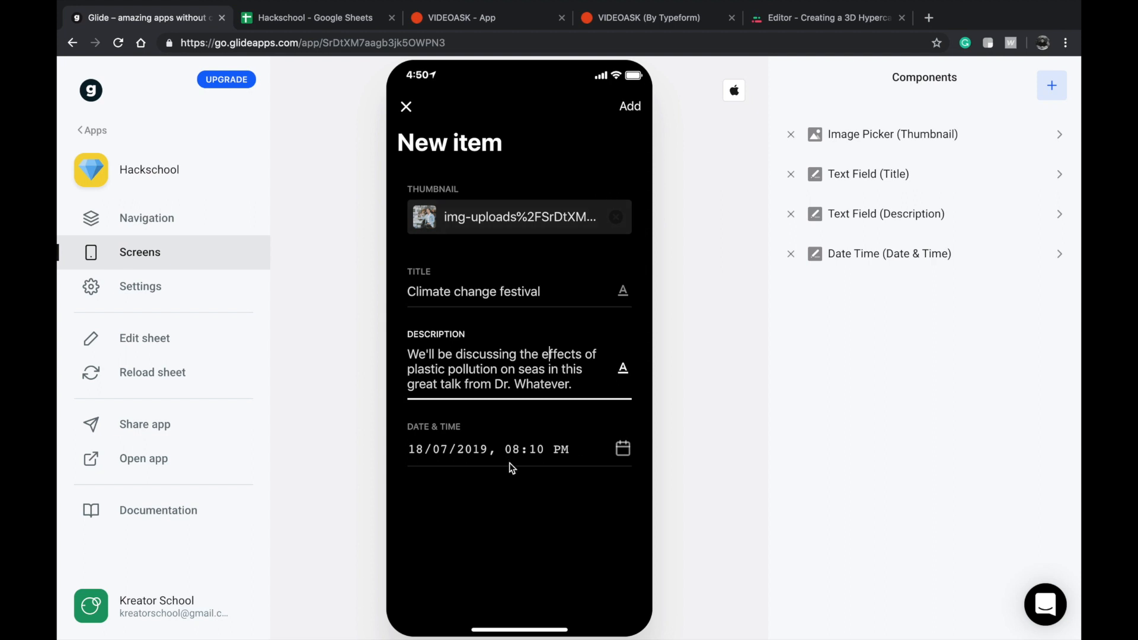
Submit the completed form to add the Climate change festival event to Events.
{"action": "left_click", "coordinate": [519, 449]}
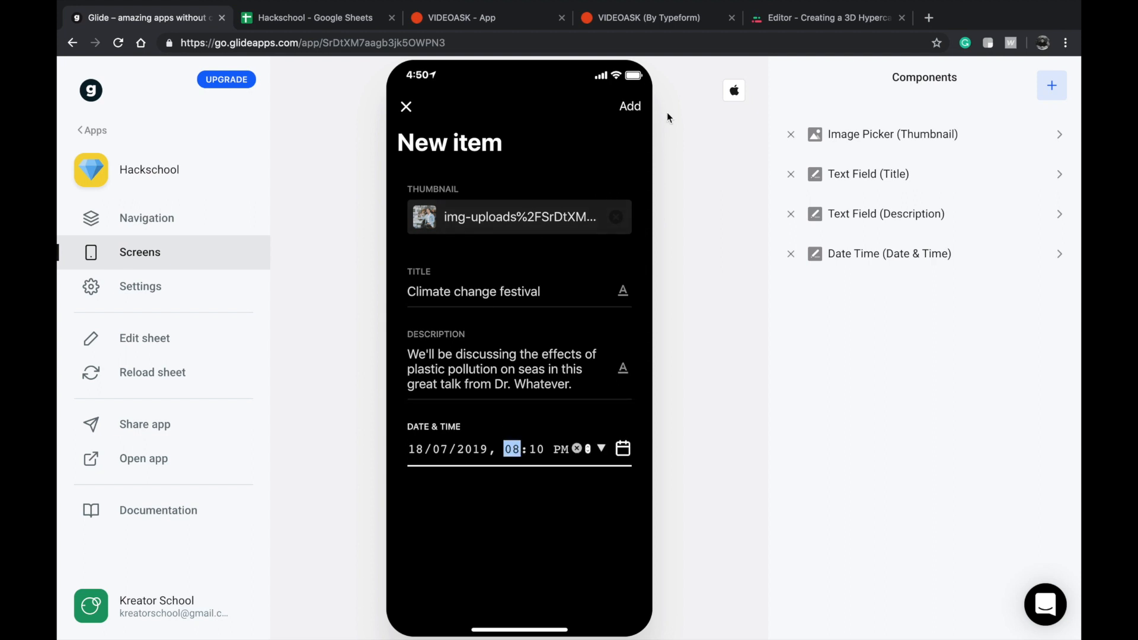
{"action": "left_click", "coordinate": [628, 108]}
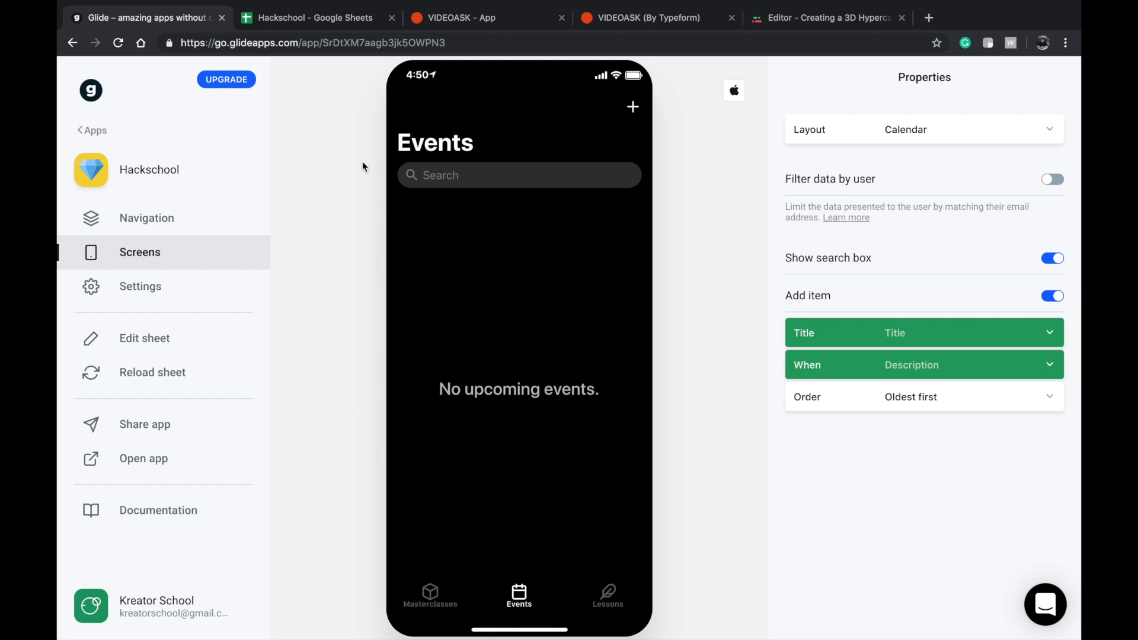
Switch to the Hackschool spreadsheet in Google Sheets and check the Climate change festival row in the Events sheet.
{"action": "left_click", "coordinate": [317, 26]}
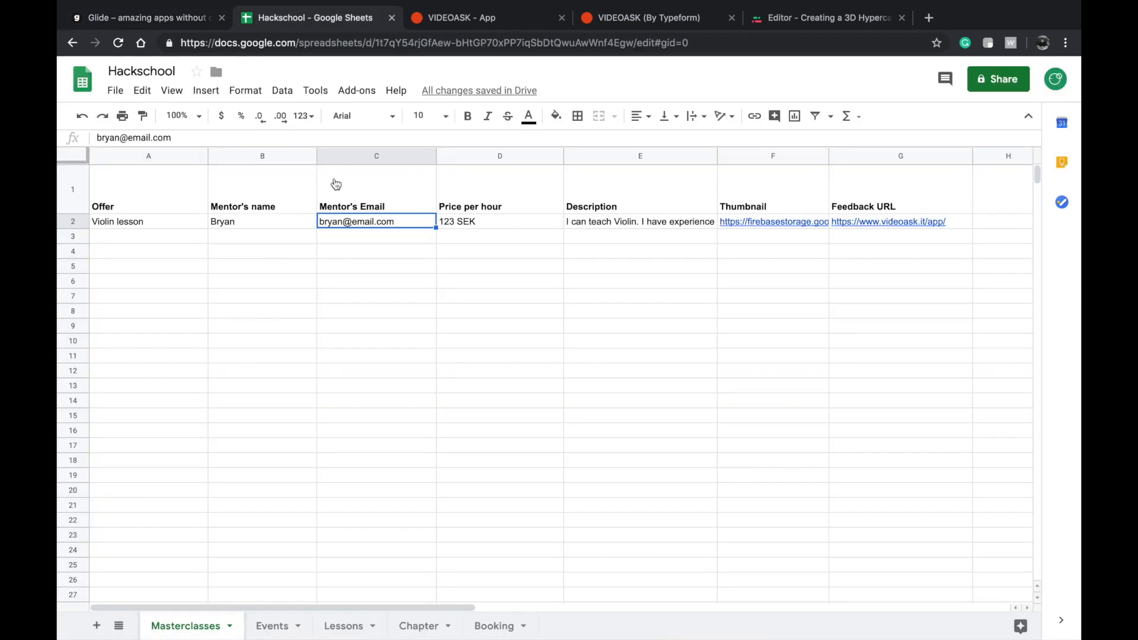
{"action": "left_click", "coordinate": [264, 624]}
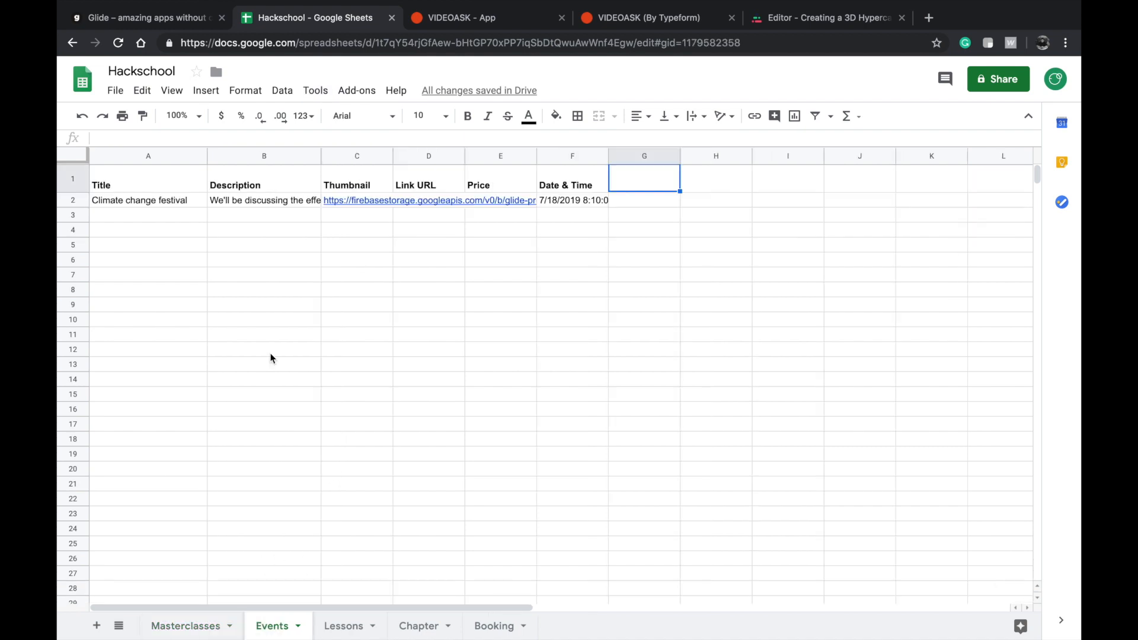
{"action": "left_click", "coordinate": [272, 199]}
Return to Glide and set the Events screen's layout to Tiles after trying the List layout.
{"action": "left_click", "coordinate": [183, 18]}
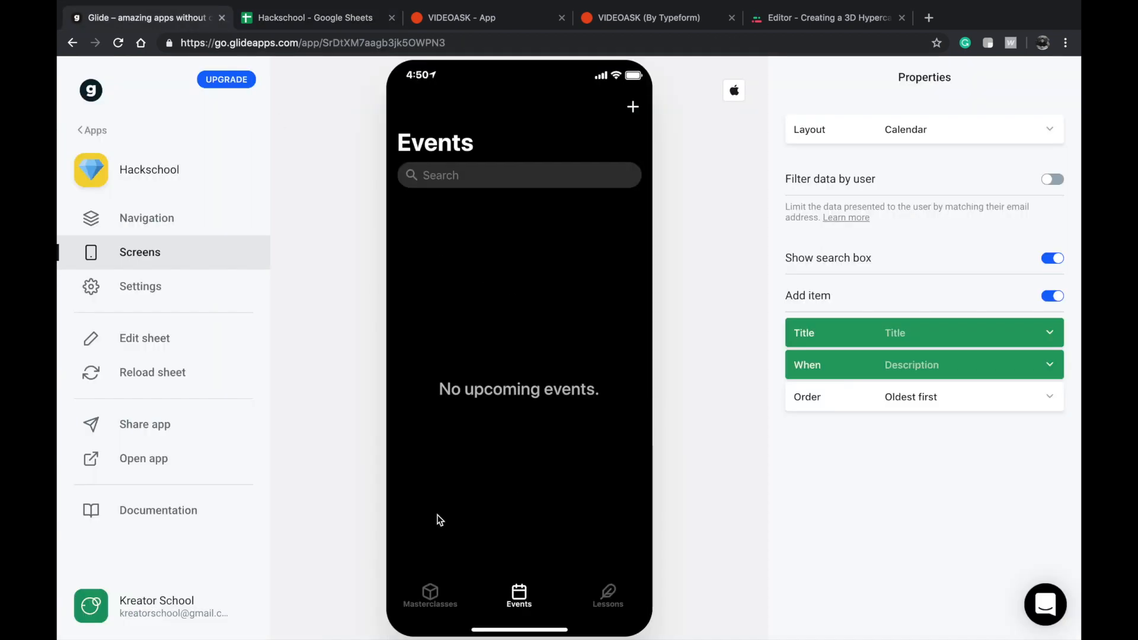
{"action": "left_click", "coordinate": [905, 132]}
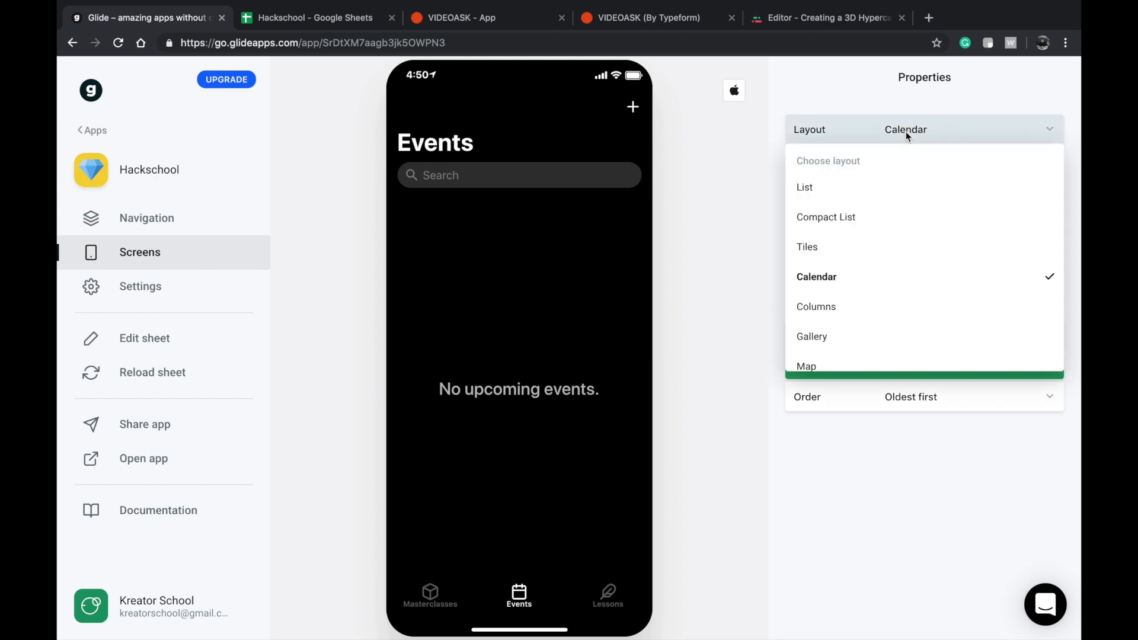
{"action": "left_click", "coordinate": [874, 190]}
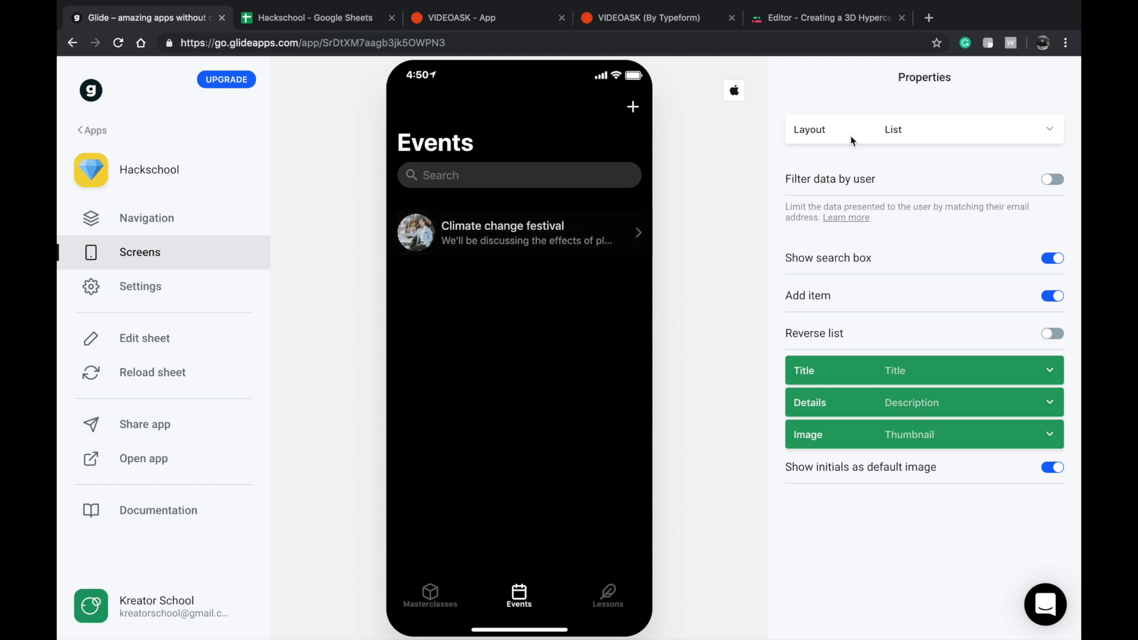
{"action": "left_click", "coordinate": [885, 130]}
{"action": "left_click", "coordinate": [834, 253]}
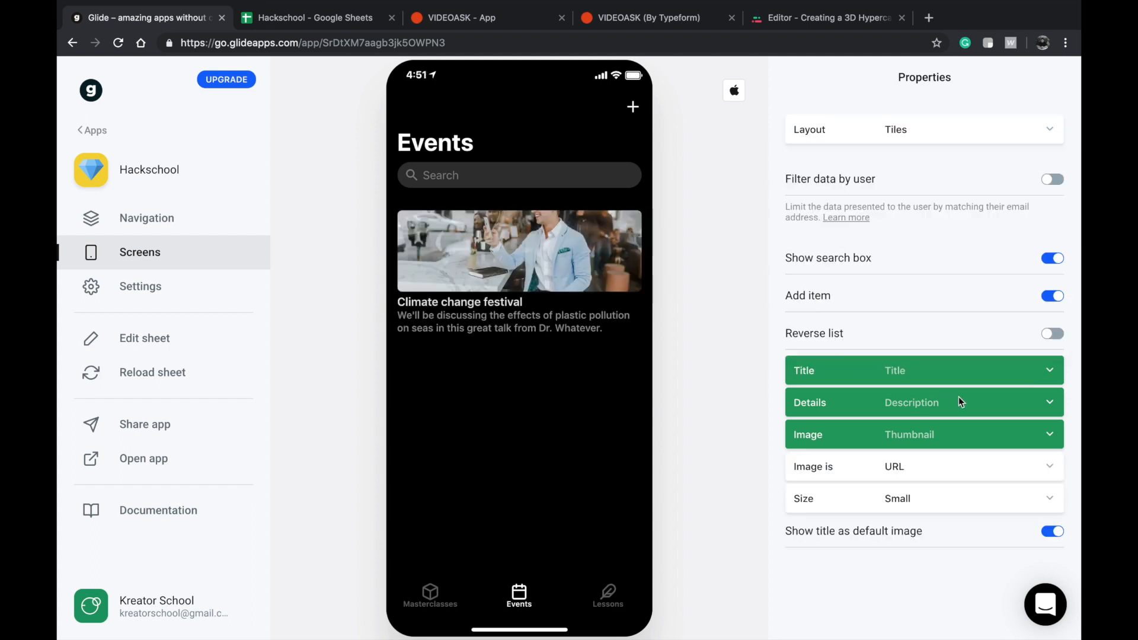
Open the Climate change festival event's detail screen and examine the full range of components that can be added.
{"action": "left_click", "coordinate": [465, 270]}
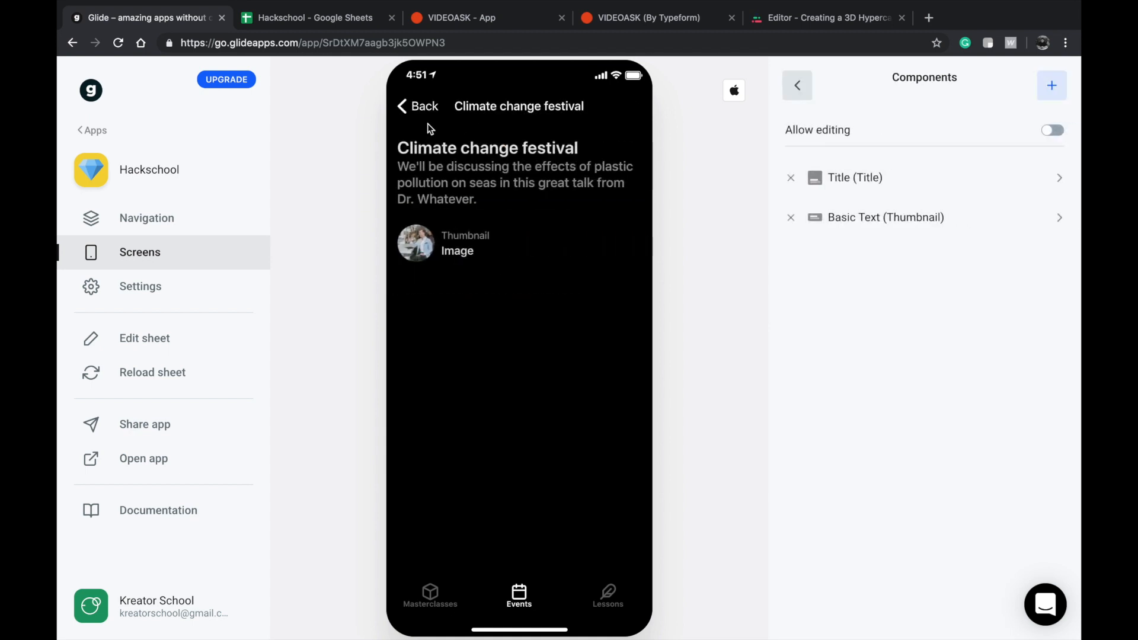
{"action": "left_click", "coordinate": [1054, 89]}
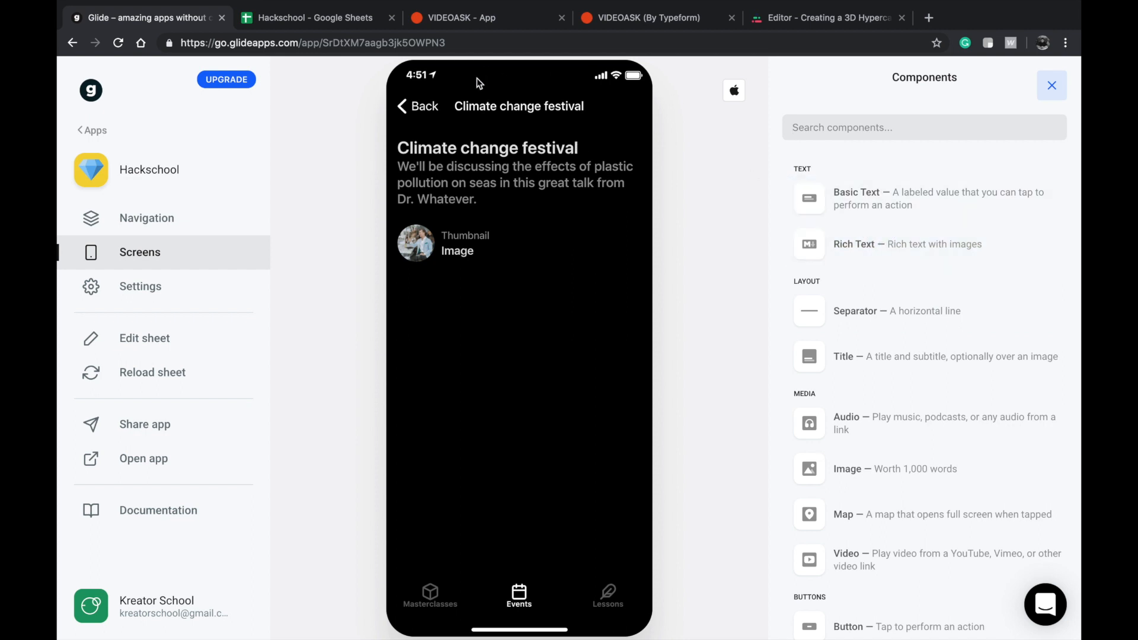
{"action": "left_click", "coordinate": [441, 113]}
{"action": "left_click", "coordinate": [613, 249]}
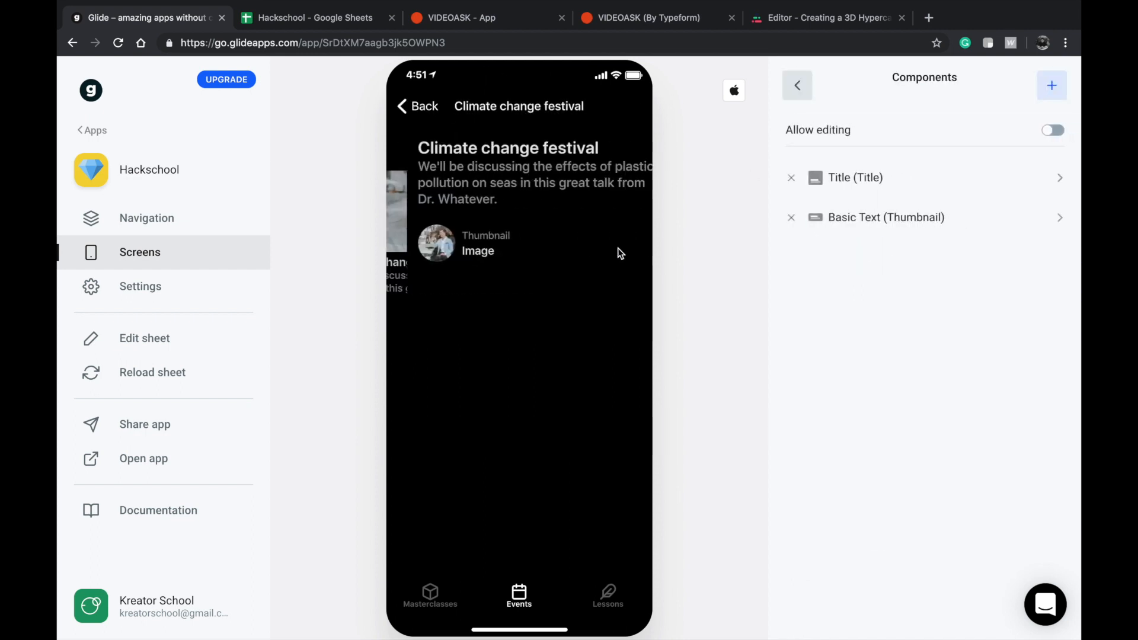
{"action": "left_click", "coordinate": [1051, 86]}
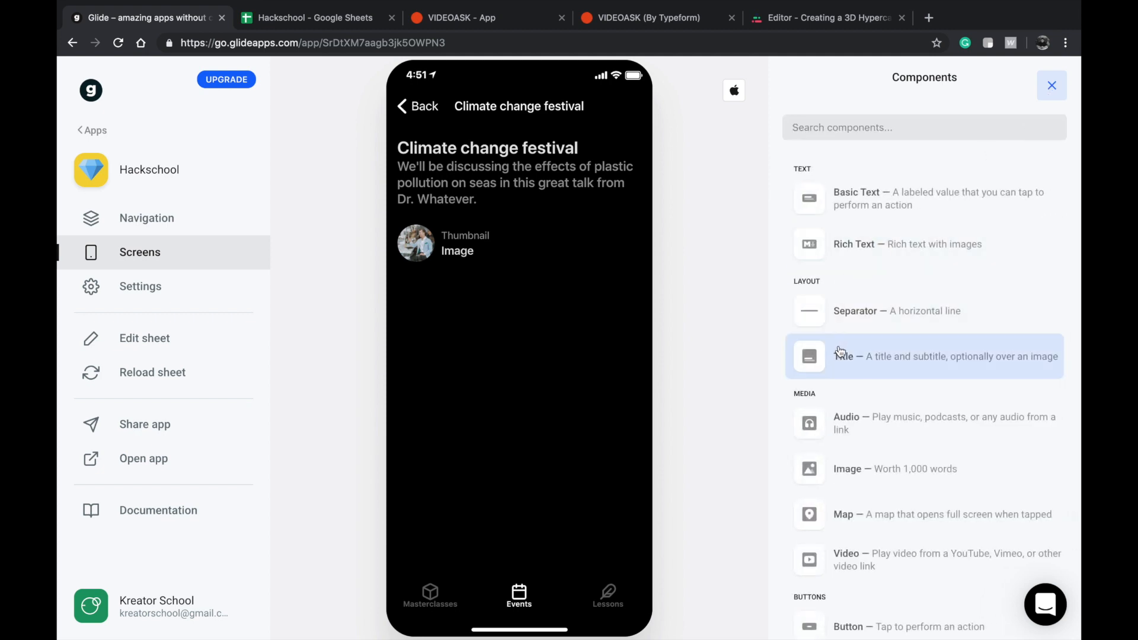
{"action": "scroll", "coordinate": [840, 350], "scroll_direction": "down", "scroll_amount": 2}
{"action": "scroll", "coordinate": [840, 504], "scroll_direction": "down", "scroll_amount": 6}
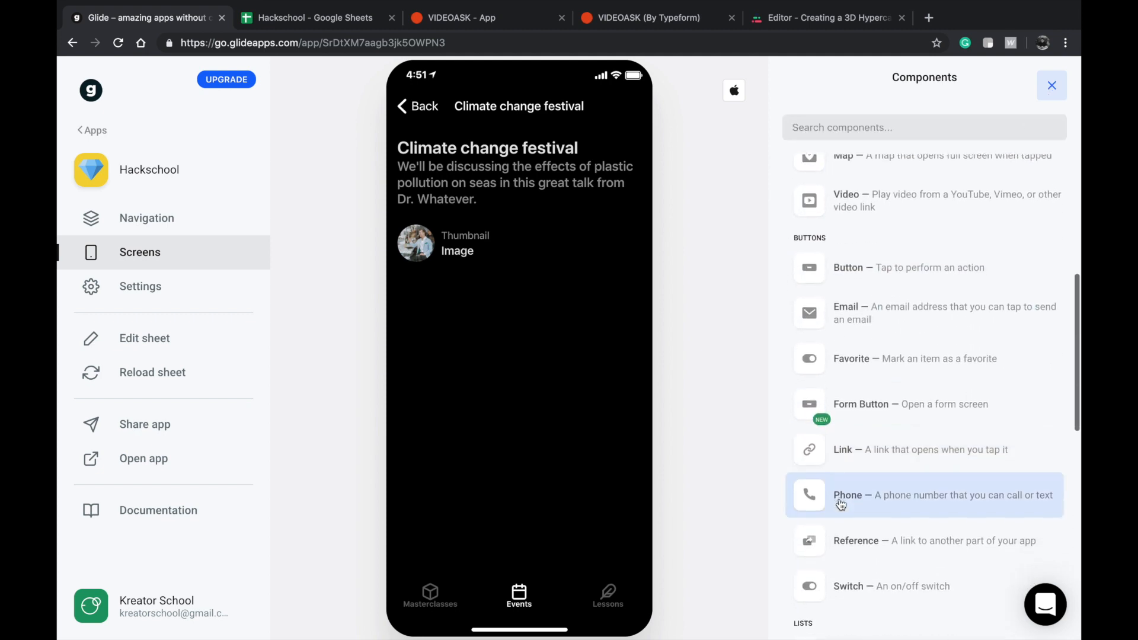
{"action": "scroll", "coordinate": [841, 503], "scroll_direction": "down", "scroll_amount": 2}
{"action": "scroll", "coordinate": [848, 474], "scroll_direction": "up", "scroll_amount": 8}
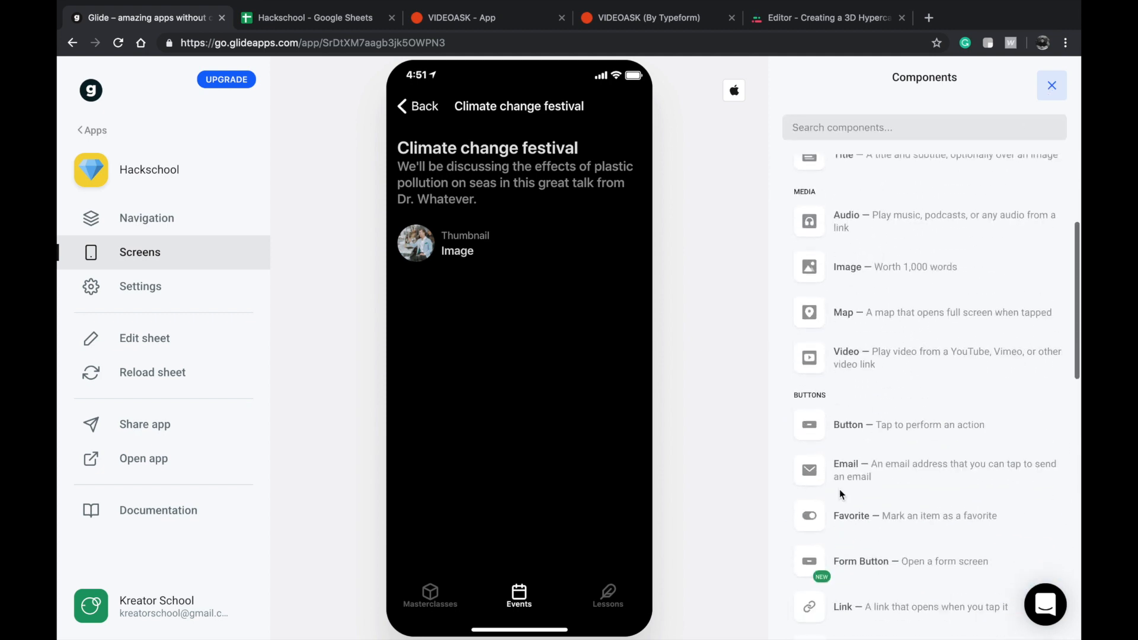
{"action": "scroll", "coordinate": [862, 388], "scroll_direction": "up", "scroll_amount": 2}
{"action": "scroll", "coordinate": [857, 387], "scroll_direction": "down", "scroll_amount": 1}
{"action": "scroll", "coordinate": [858, 397], "scroll_direction": "up", "scroll_amount": 1}
{"action": "scroll", "coordinate": [858, 284], "scroll_direction": "down", "scroll_amount": 6}
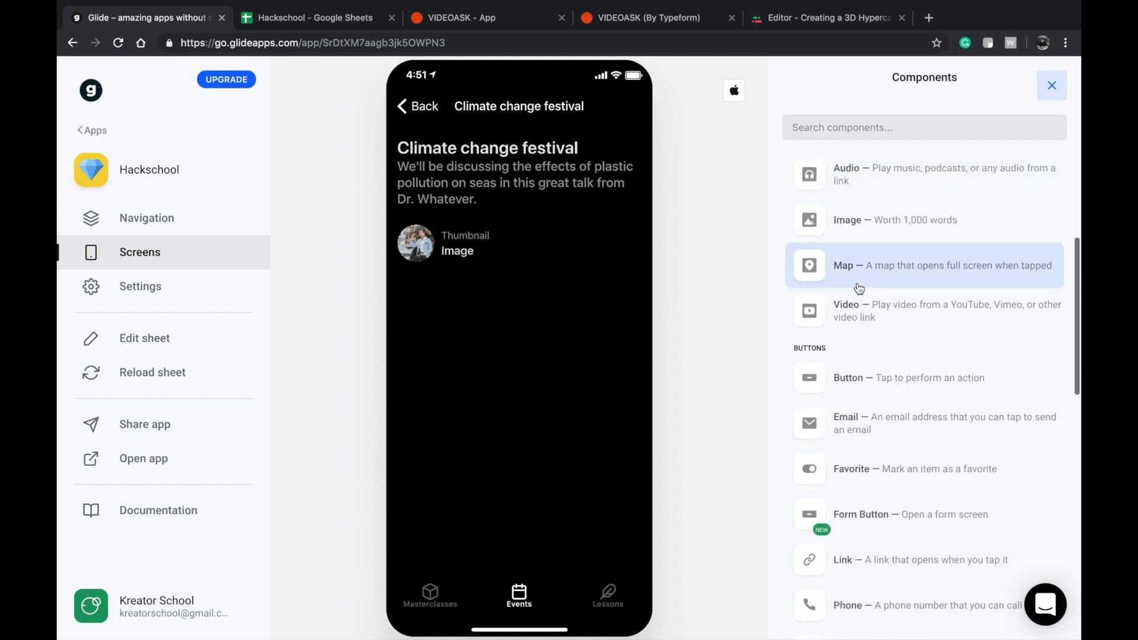
{"action": "scroll", "coordinate": [858, 289], "scroll_direction": "down", "scroll_amount": 6}
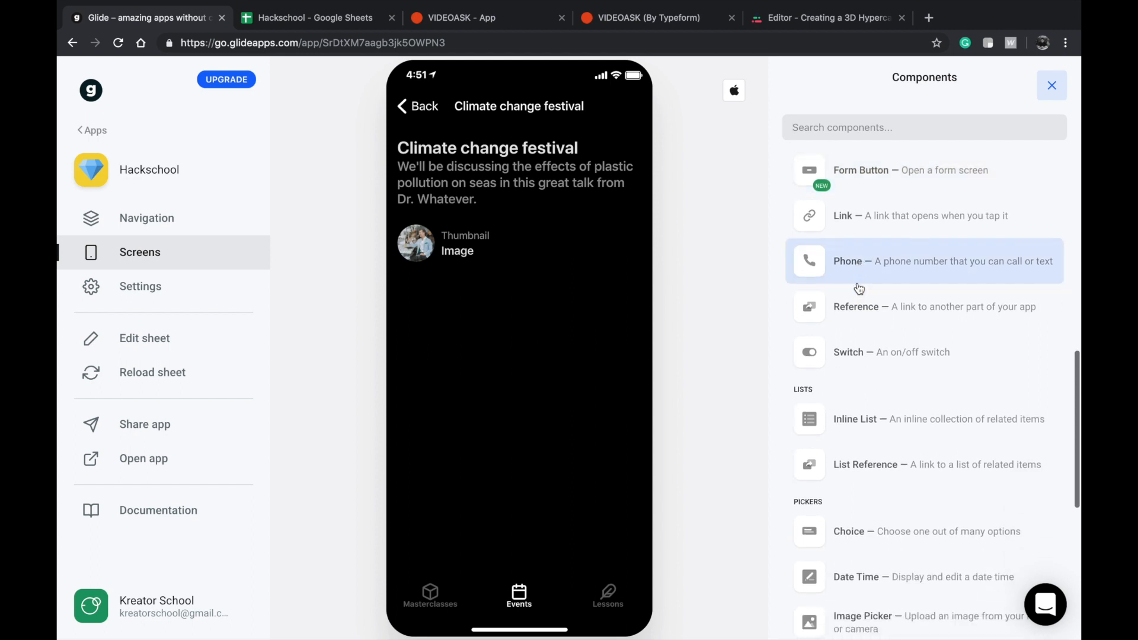
{"action": "scroll", "coordinate": [859, 289], "scroll_direction": "down", "scroll_amount": 5}
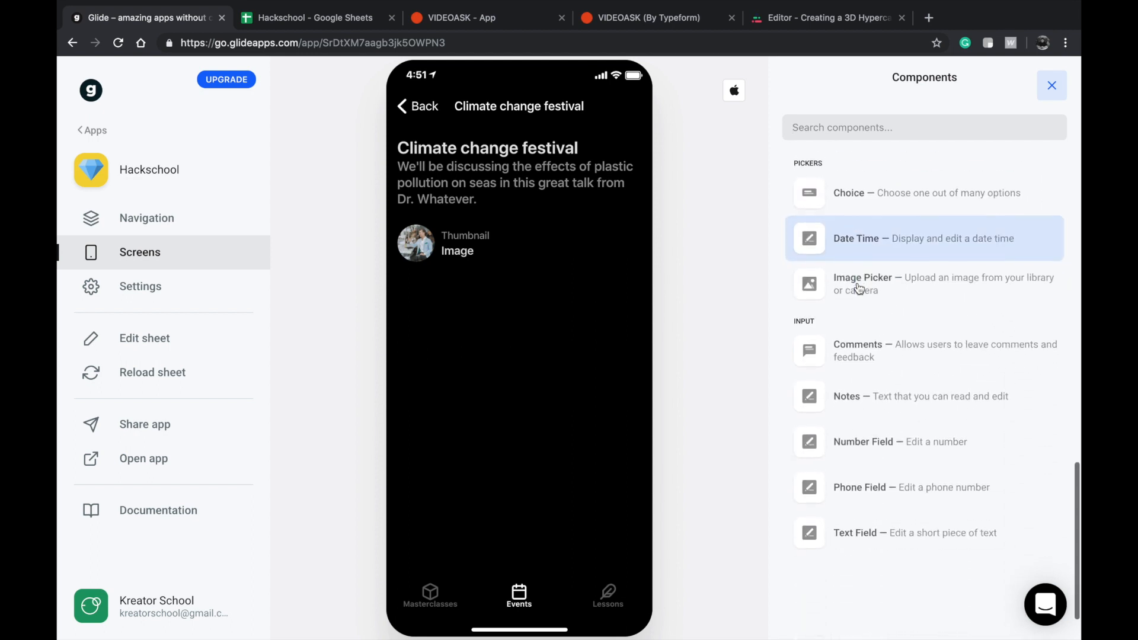
{"action": "scroll", "coordinate": [863, 374], "scroll_direction": "up", "scroll_amount": 10}
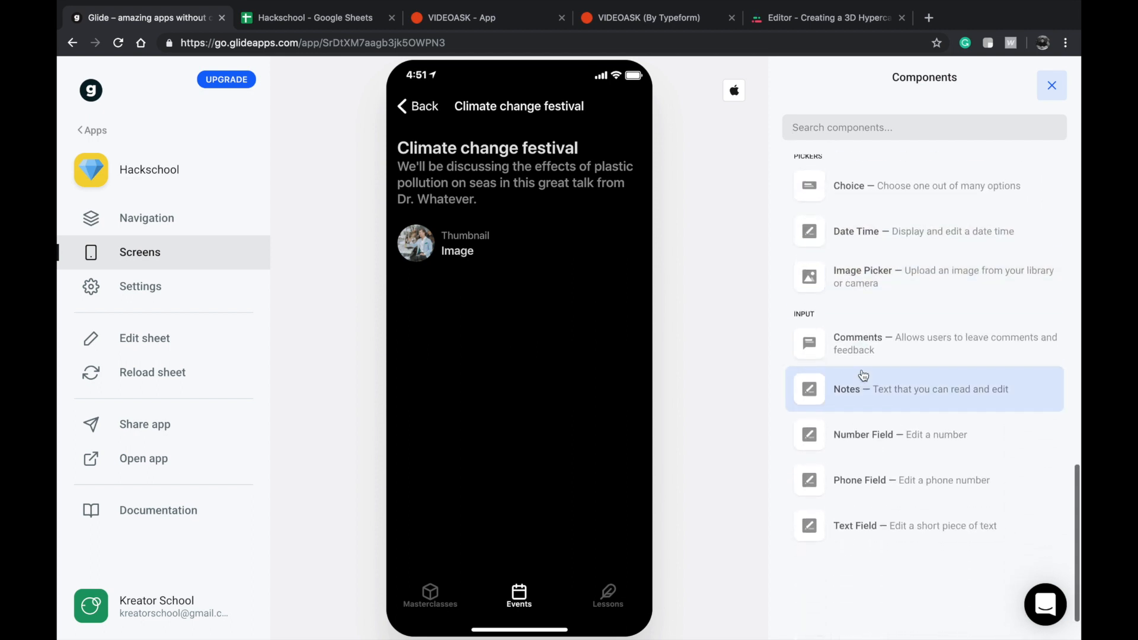
{"action": "scroll", "coordinate": [863, 379], "scroll_direction": "up", "scroll_amount": 2}
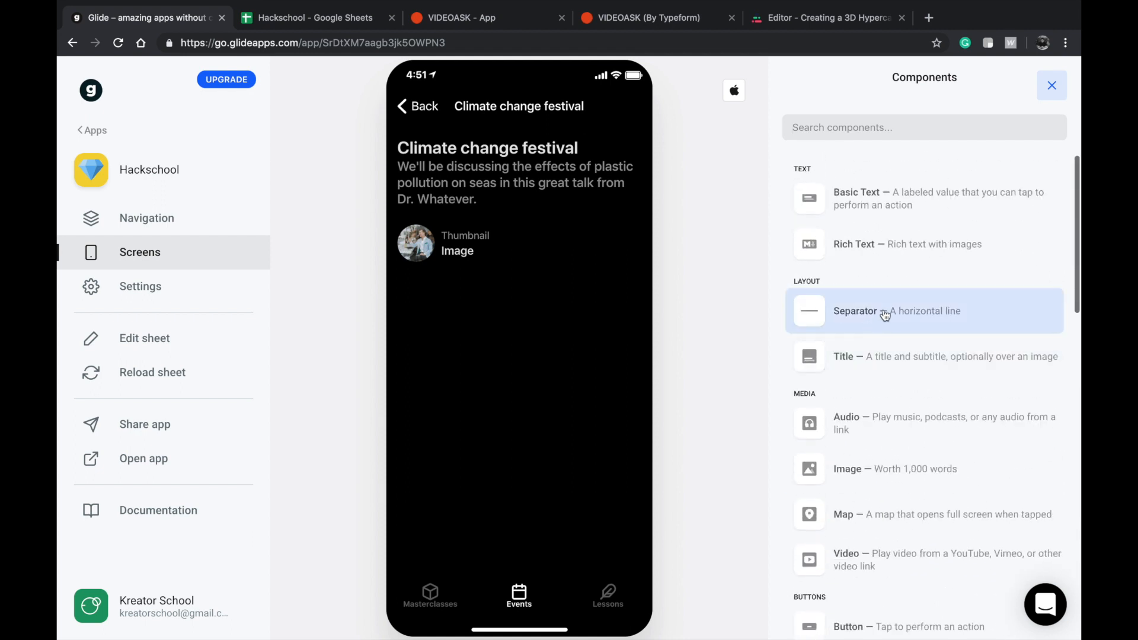
Add a Favorite component to the event detail screen with the Title column as its key.
{"action": "scroll", "coordinate": [877, 415], "scroll_direction": "down", "scroll_amount": 2}
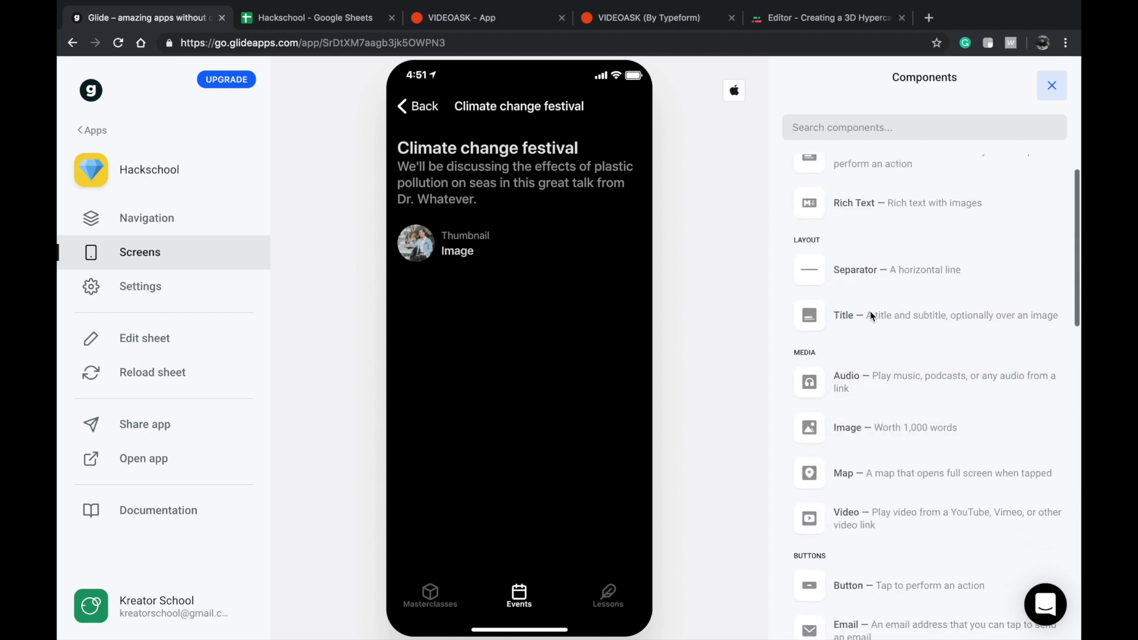
{"action": "scroll", "coordinate": [883, 332], "scroll_direction": "down", "scroll_amount": 2}
{"action": "scroll", "coordinate": [887, 368], "scroll_direction": "down", "scroll_amount": 4}
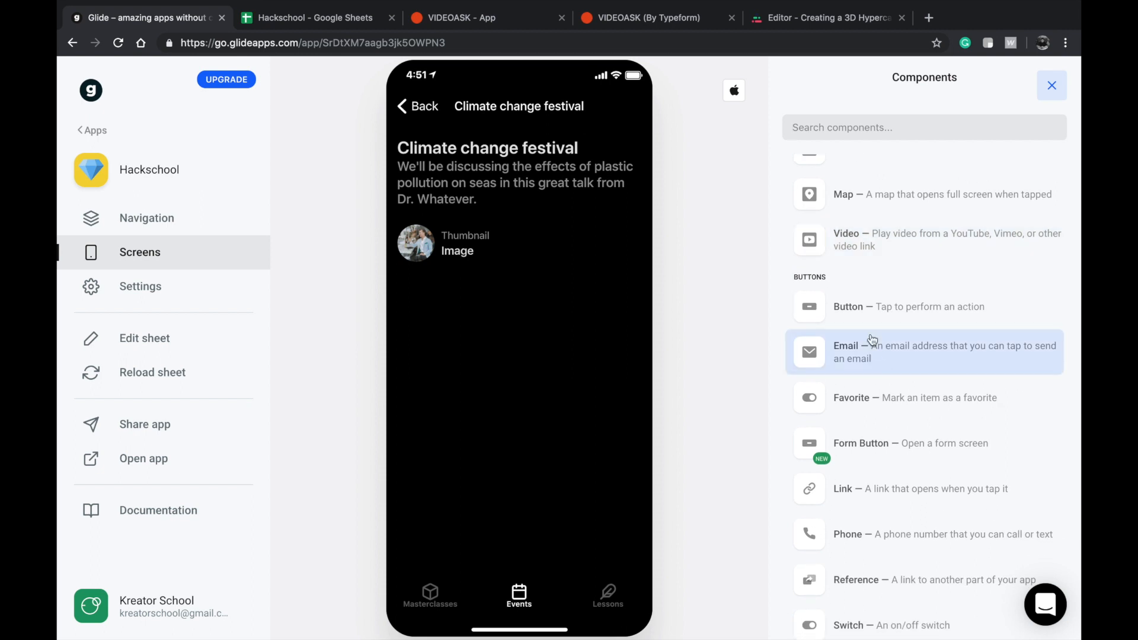
{"action": "scroll", "coordinate": [871, 340], "scroll_direction": "up", "scroll_amount": 1}
{"action": "left_click", "coordinate": [841, 433]}
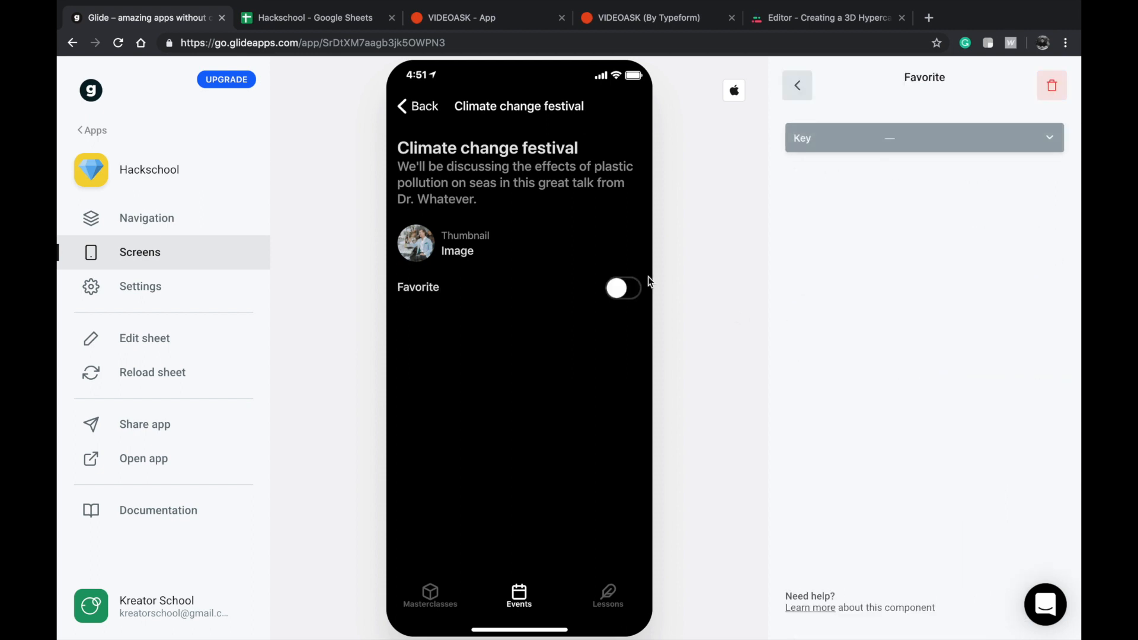
{"action": "left_click", "coordinate": [865, 133]}
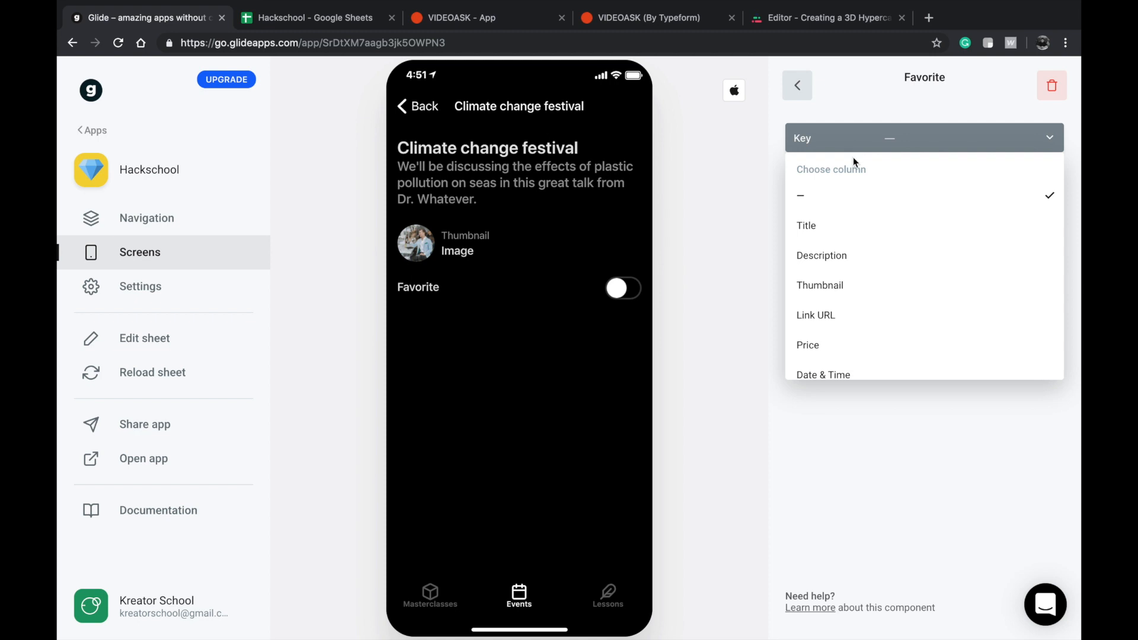
{"action": "left_click", "coordinate": [831, 225]}
{"action": "left_click", "coordinate": [796, 86]}
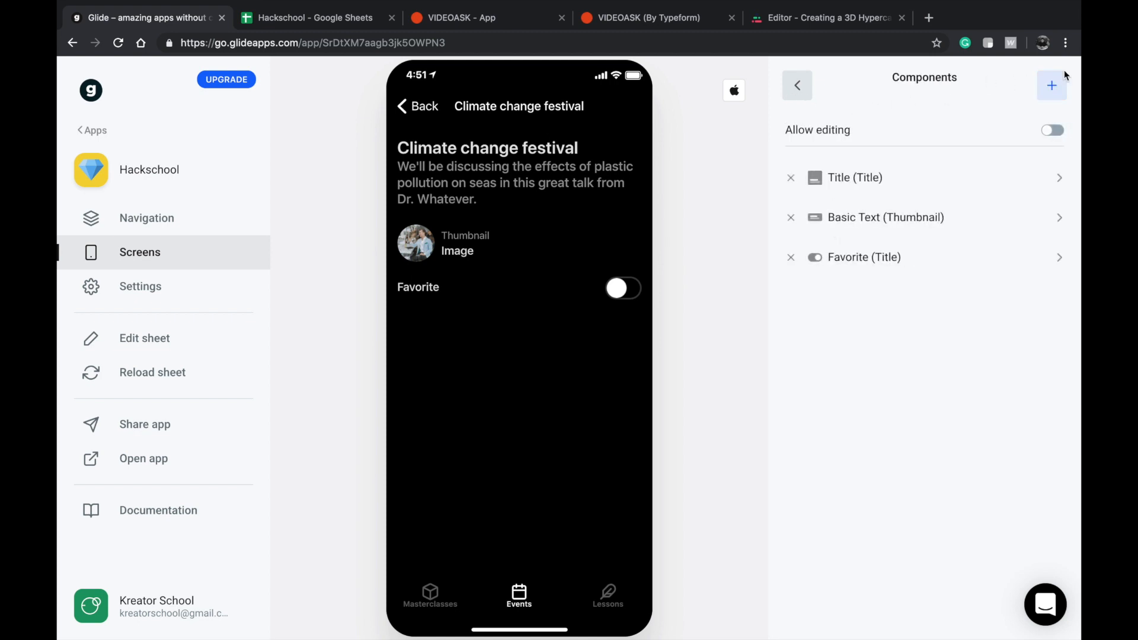
Add a Basic Text component showing Date & Time to the event detail screen and place it above Favorite.
{"action": "left_click", "coordinate": [1050, 96]}
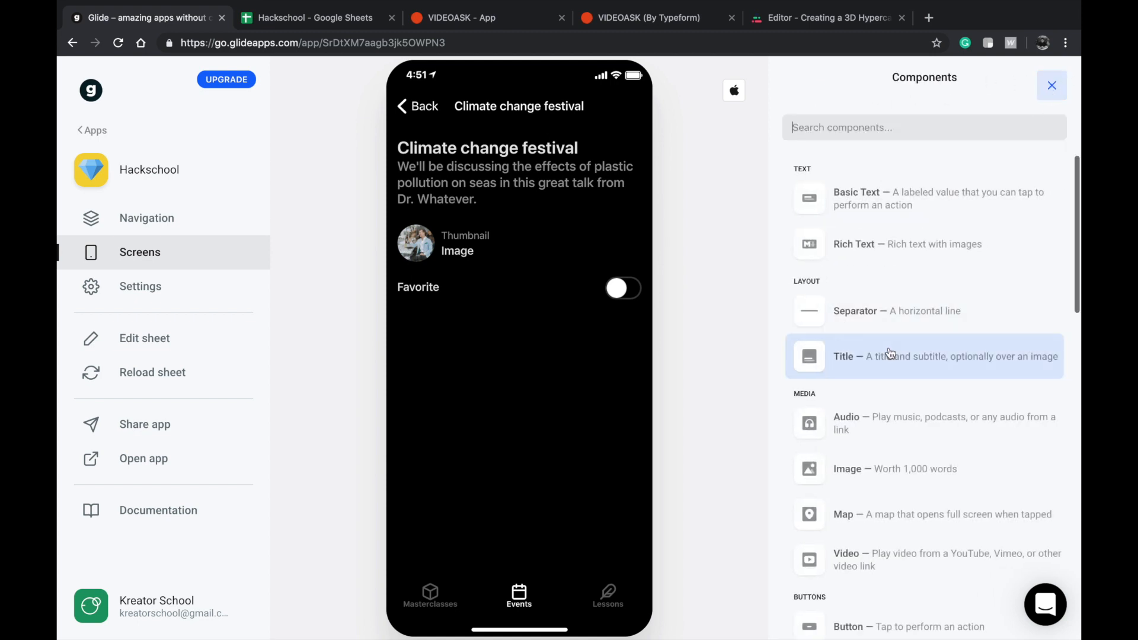
{"action": "left_click", "coordinate": [884, 213]}
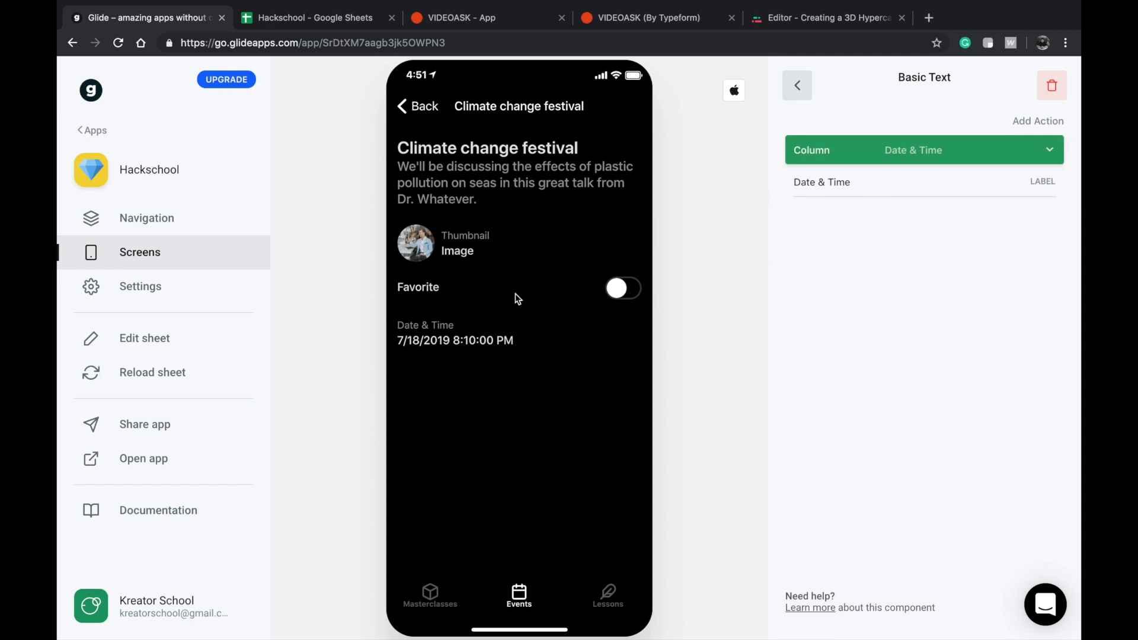
{"action": "left_click", "coordinate": [797, 87]}
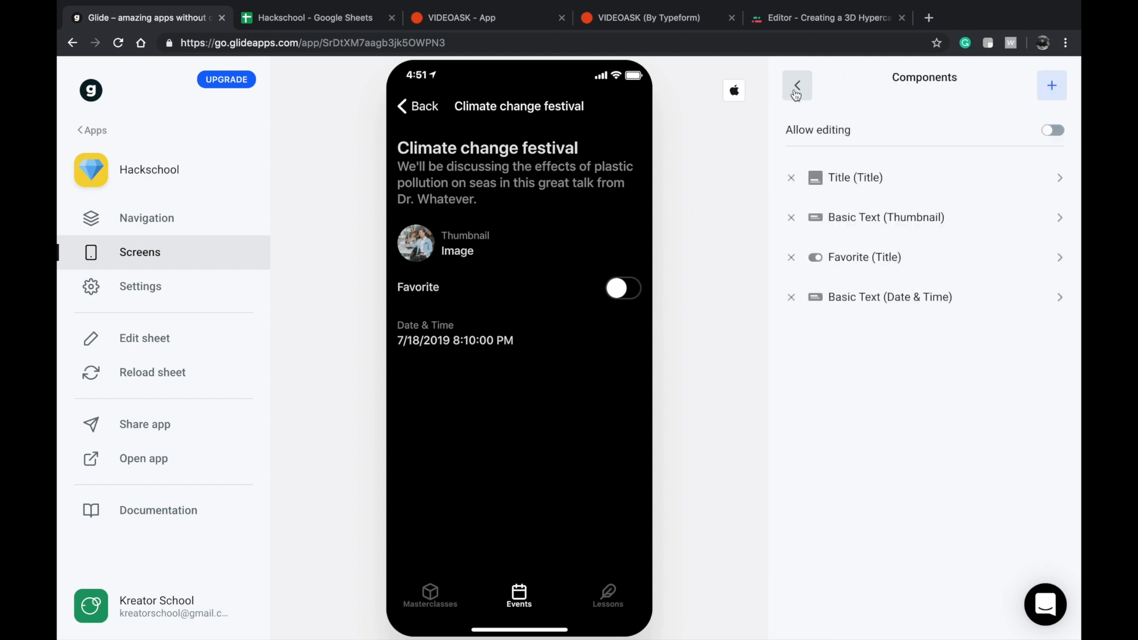
{"action": "left_click_drag", "start_coordinate": [858, 275], "coordinate": [855, 231]}
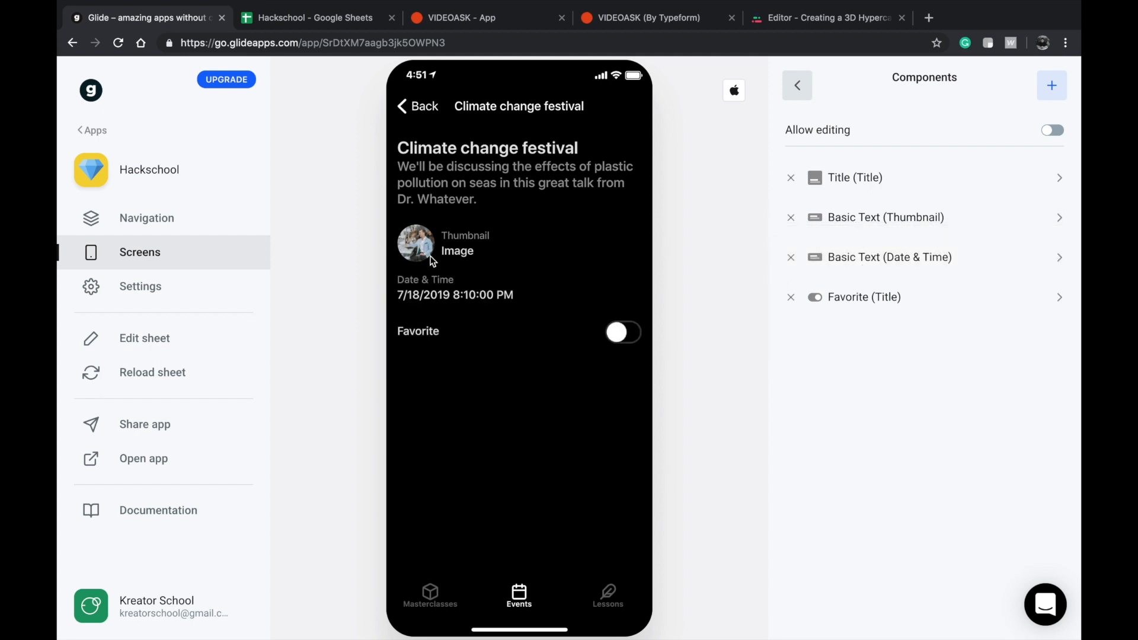
Remove the Thumbnail Basic Text component and set the Title component's image to the Thumbnail column.
{"action": "left_click", "coordinate": [790, 218]}
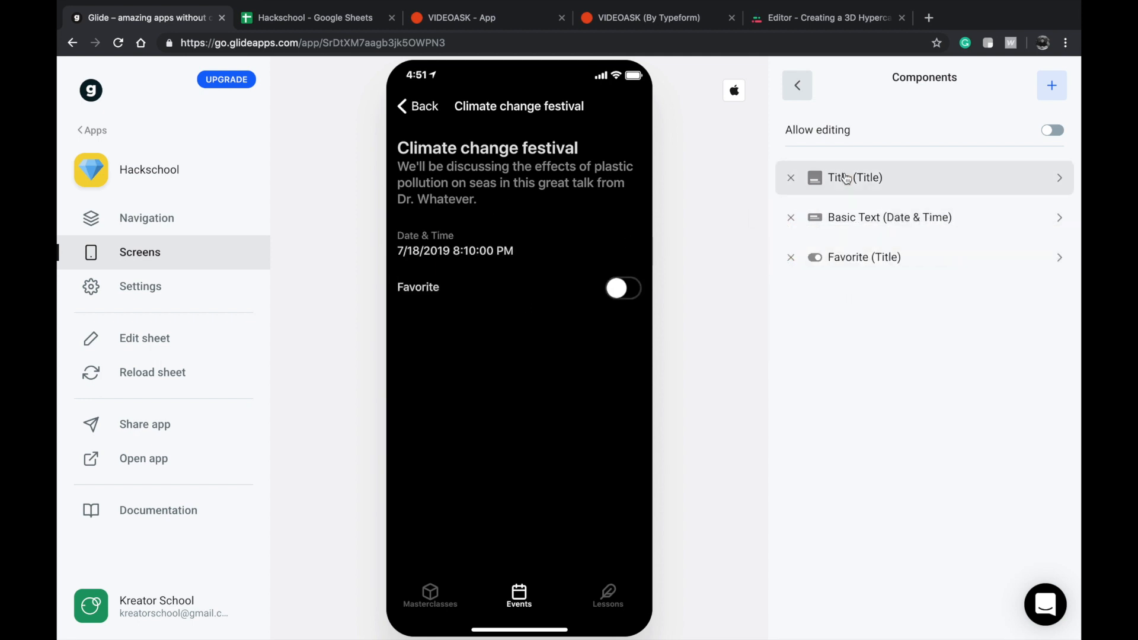
{"action": "left_click", "coordinate": [844, 178]}
{"action": "left_click", "coordinate": [861, 202]}
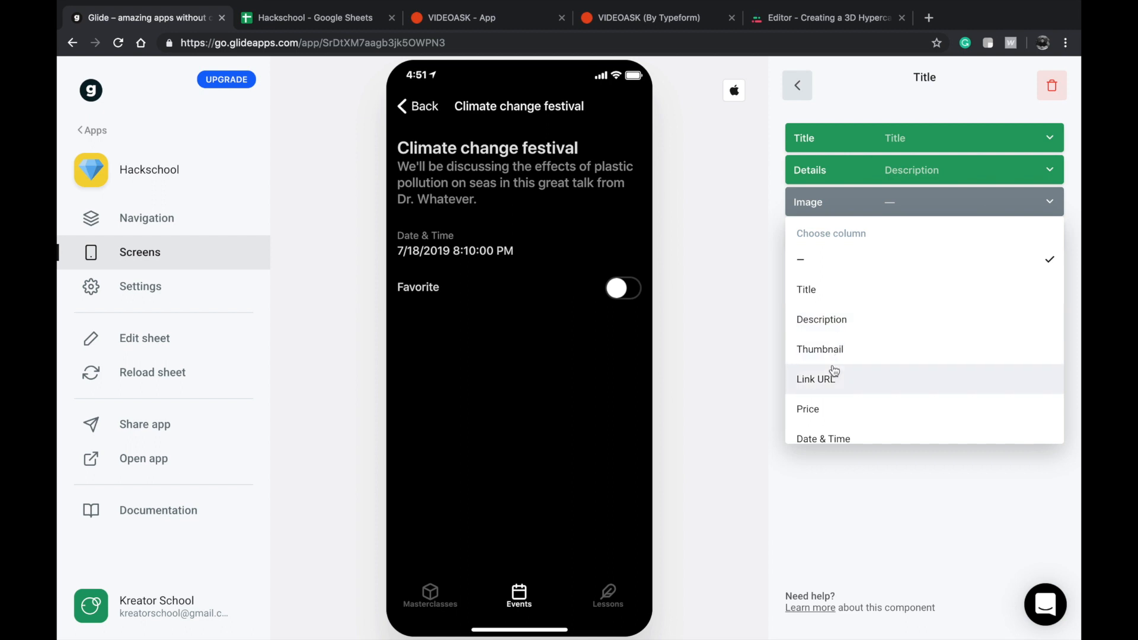
{"action": "left_click", "coordinate": [824, 346]}
{"action": "left_click", "coordinate": [802, 84]}
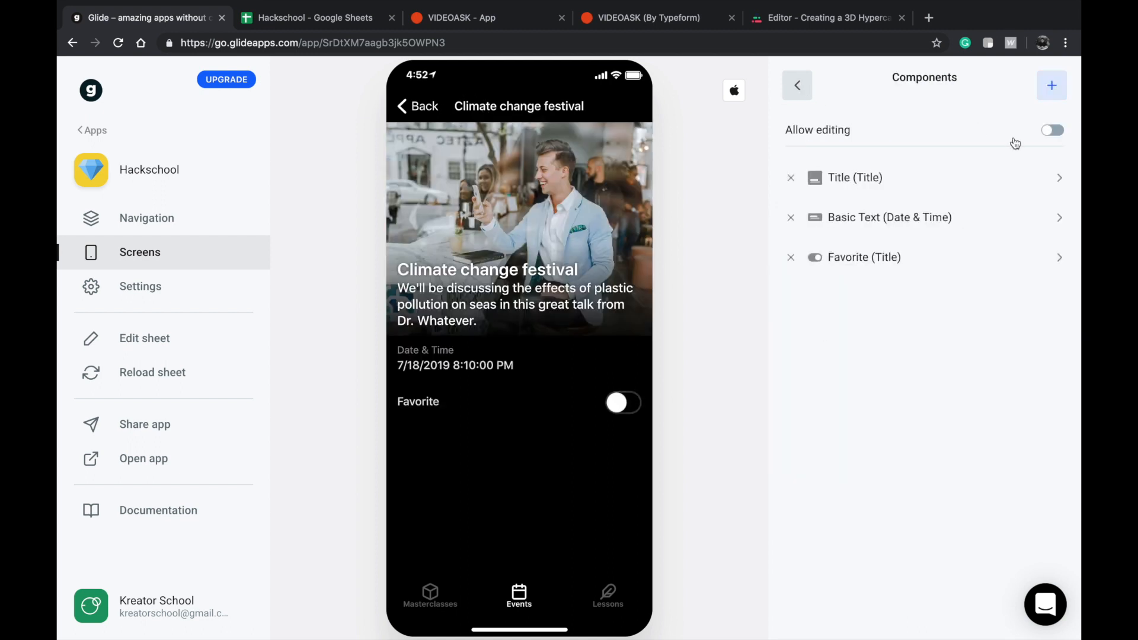
Review the button components available for the event detail screen.
{"action": "left_click", "coordinate": [1051, 85]}
{"action": "scroll", "coordinate": [888, 474], "scroll_direction": "down", "scroll_amount": 6}
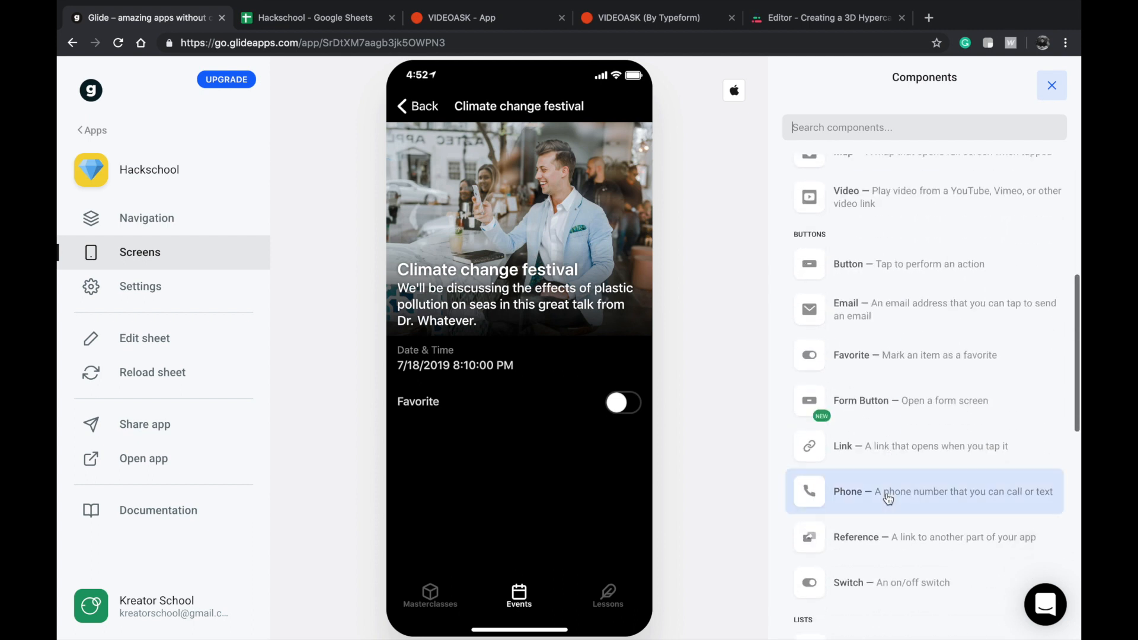
{"action": "scroll", "coordinate": [870, 557], "scroll_direction": "down", "scroll_amount": 2}
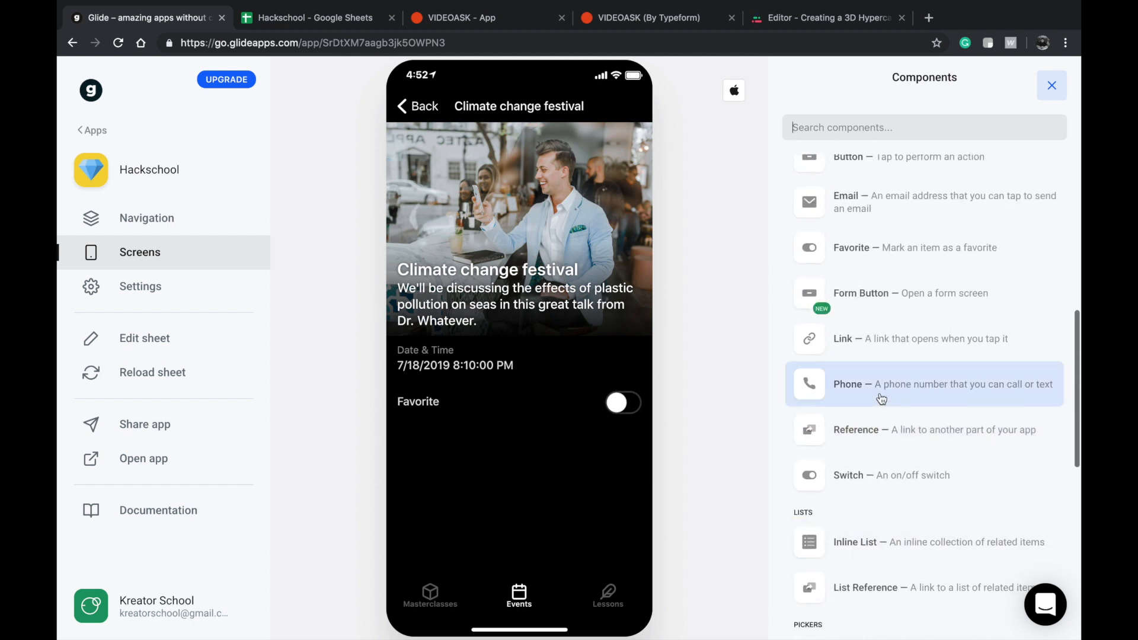
{"action": "scroll", "coordinate": [868, 225], "scroll_direction": "up", "scroll_amount": 1}
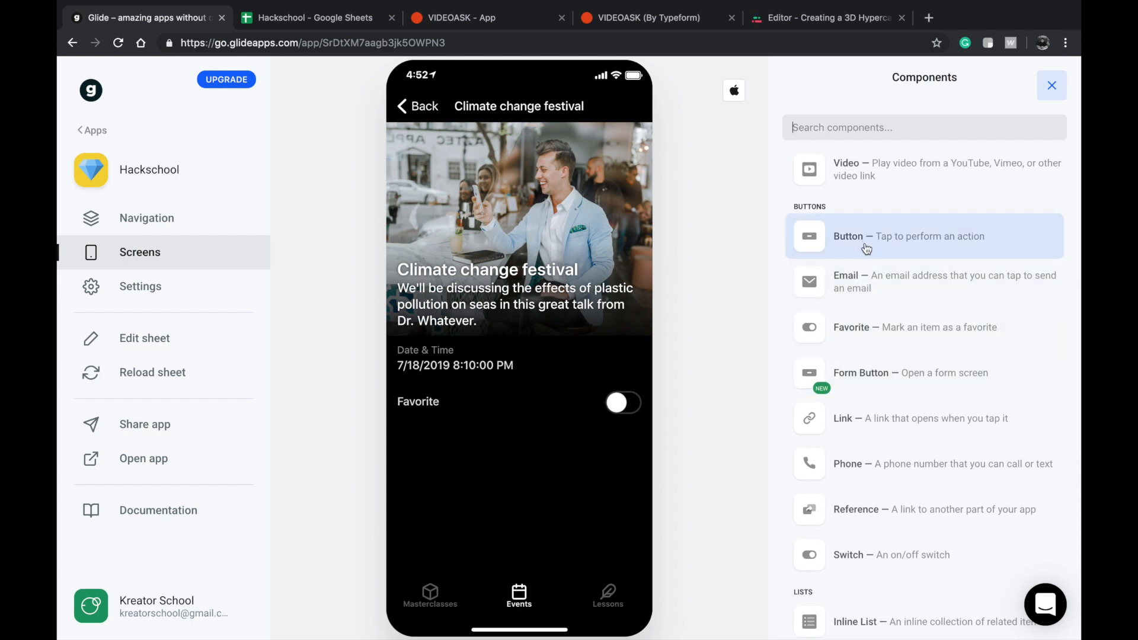
{"action": "left_click", "coordinate": [328, 20]}
{"action": "double_click", "coordinate": [419, 201]}
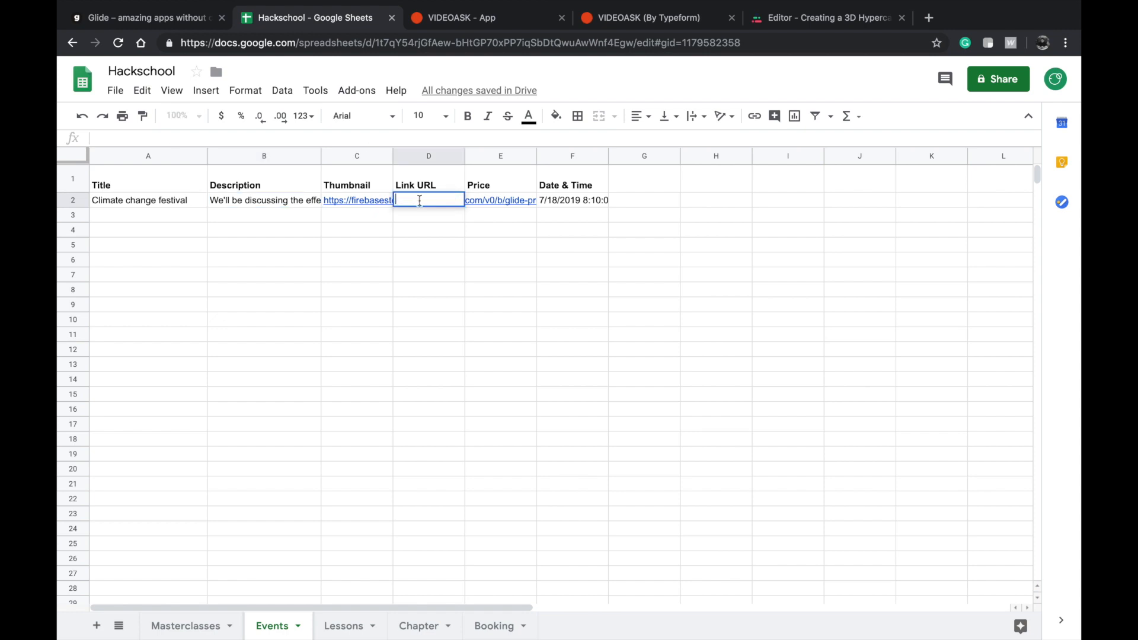
{"action": "left_click", "coordinate": [419, 220]}
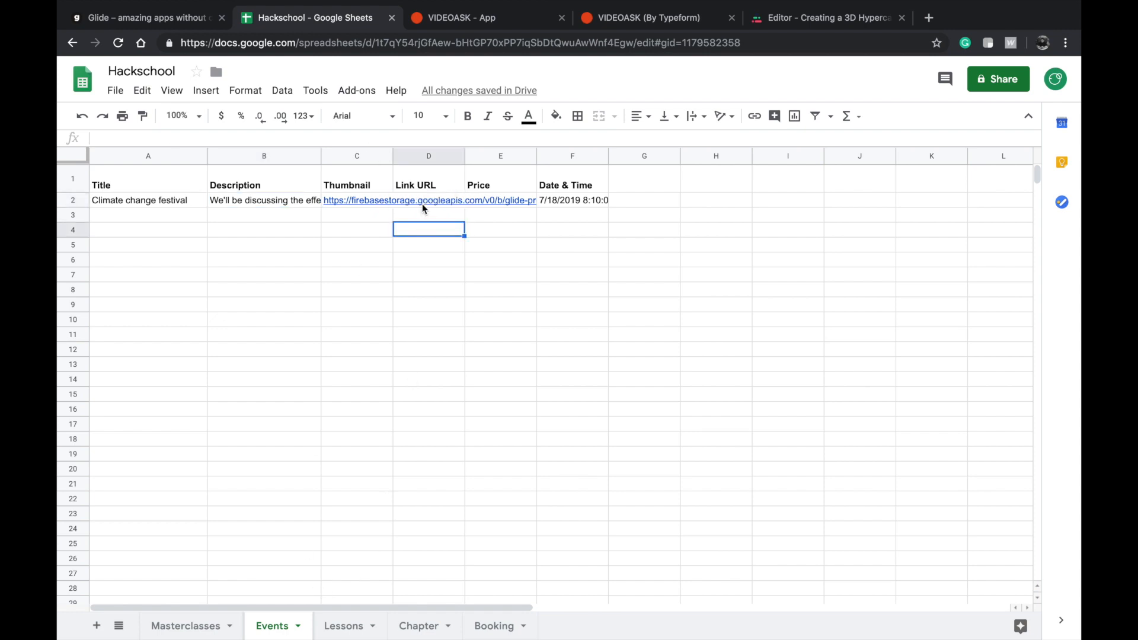
{"action": "double_click", "coordinate": [424, 205]}
{"action": "type", "text": "https"}
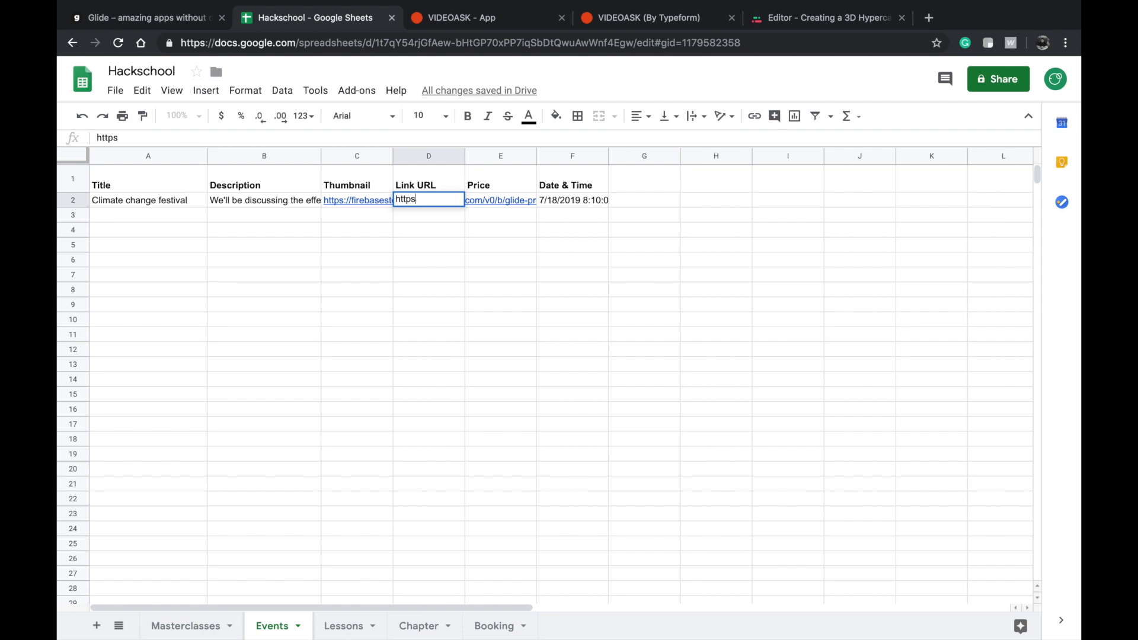
{"action": "type", "text": "://eventbrite.com"}
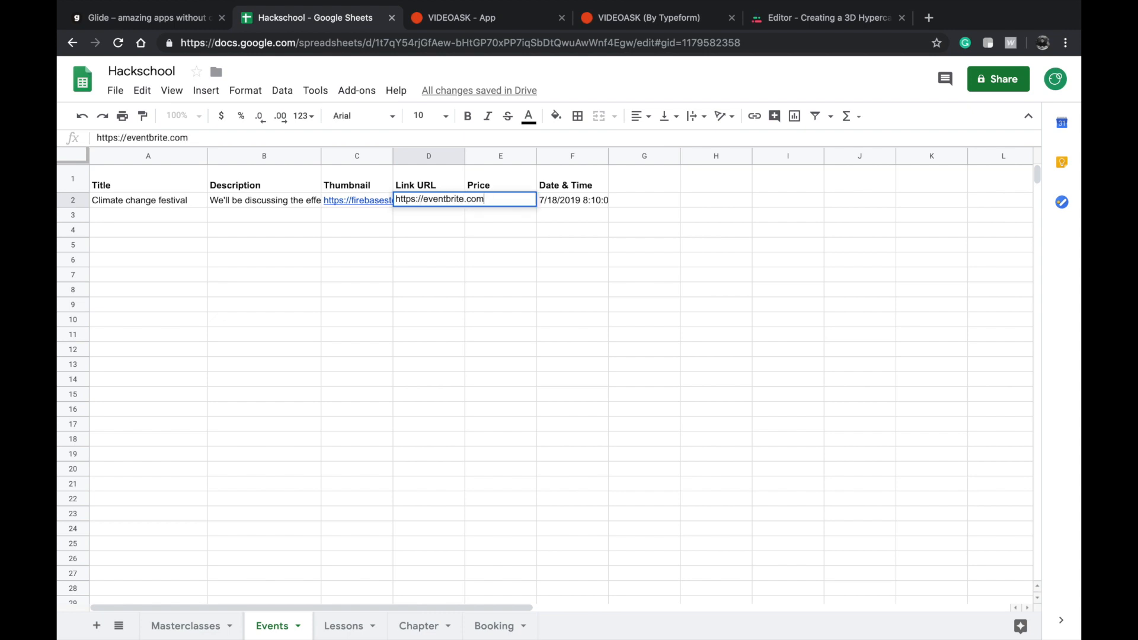
{"action": "left_click", "coordinate": [463, 190]}
{"action": "left_click", "coordinate": [438, 230]}
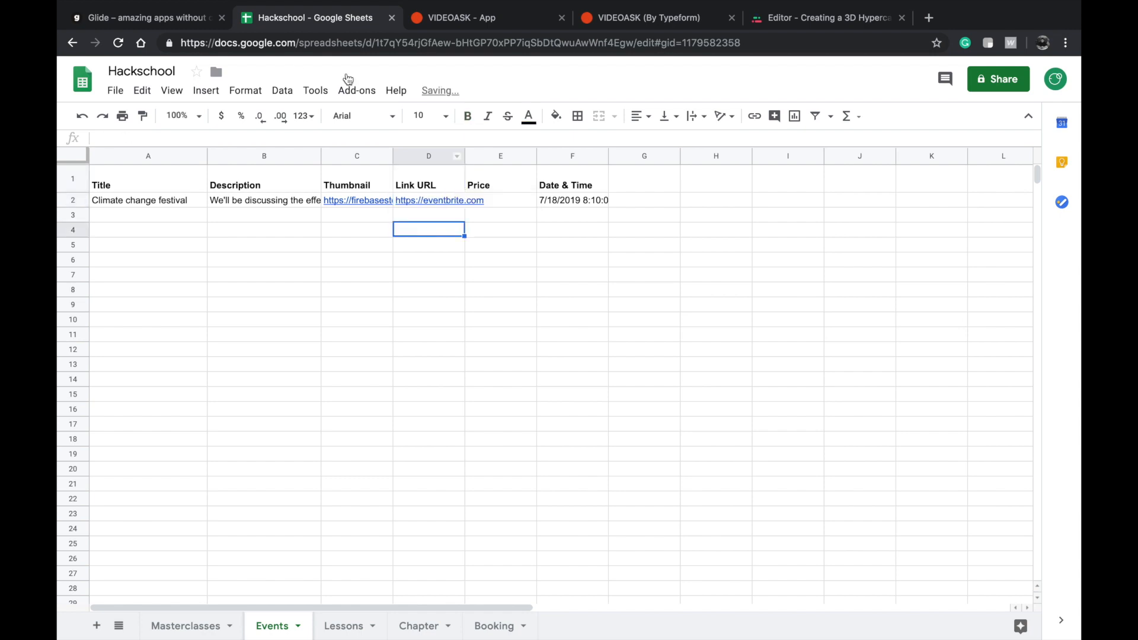
{"action": "left_click", "coordinate": [168, 18]}
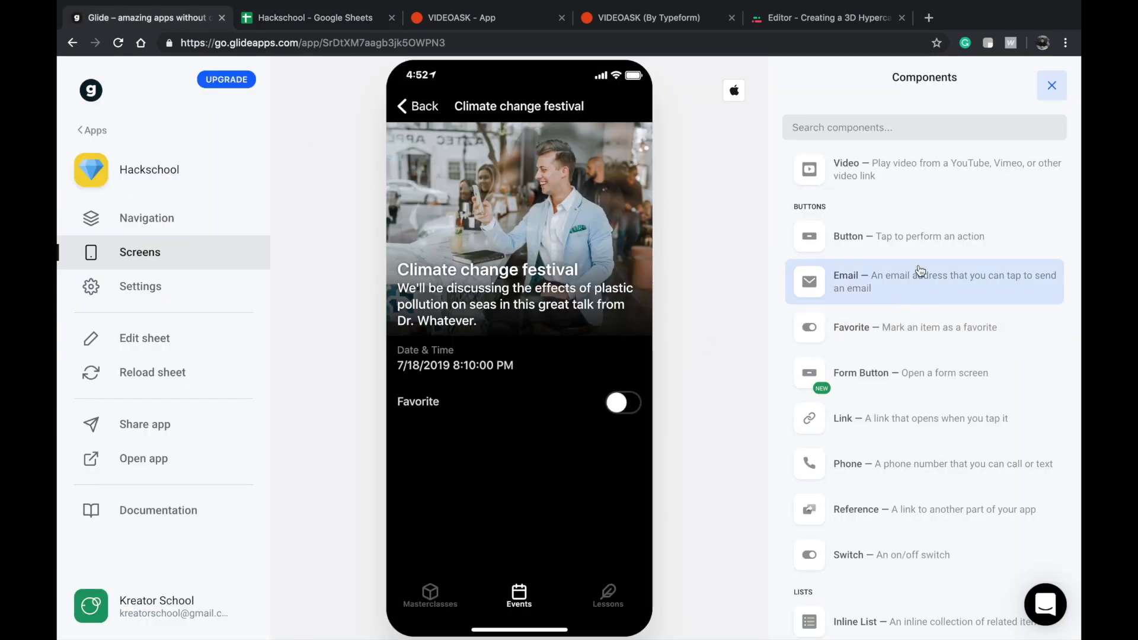
{"action": "scroll", "coordinate": [903, 300], "scroll_direction": "up", "scroll_amount": 7}
{"action": "left_click", "coordinate": [157, 365]}
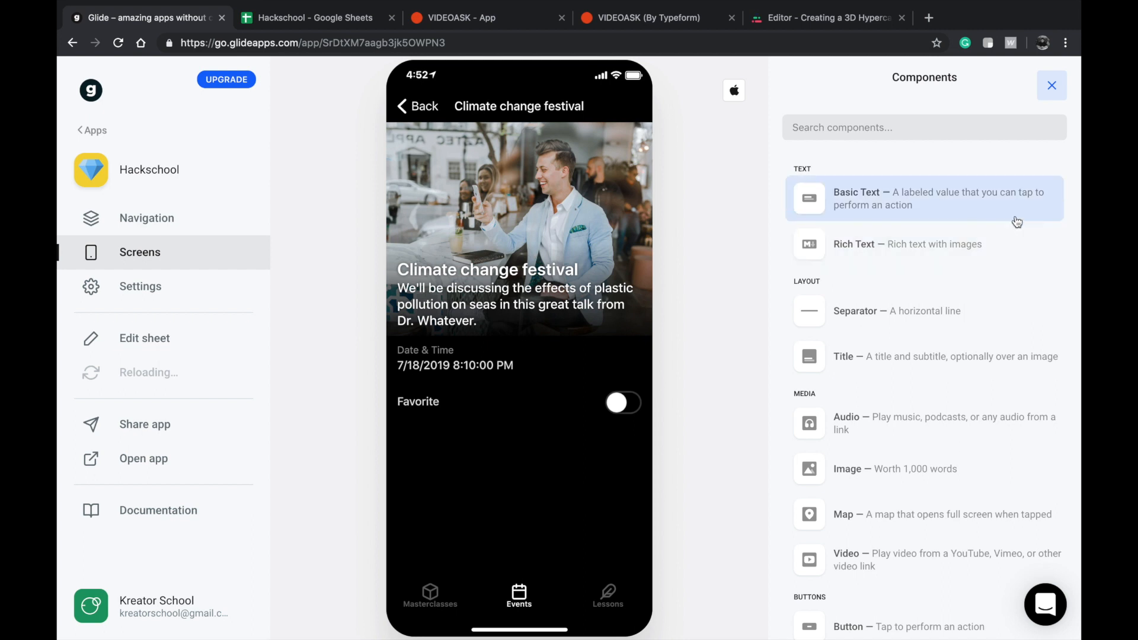
Add a Text Field for the Price column to the New item form of the Events screen.
{"action": "left_click", "coordinate": [412, 106]}
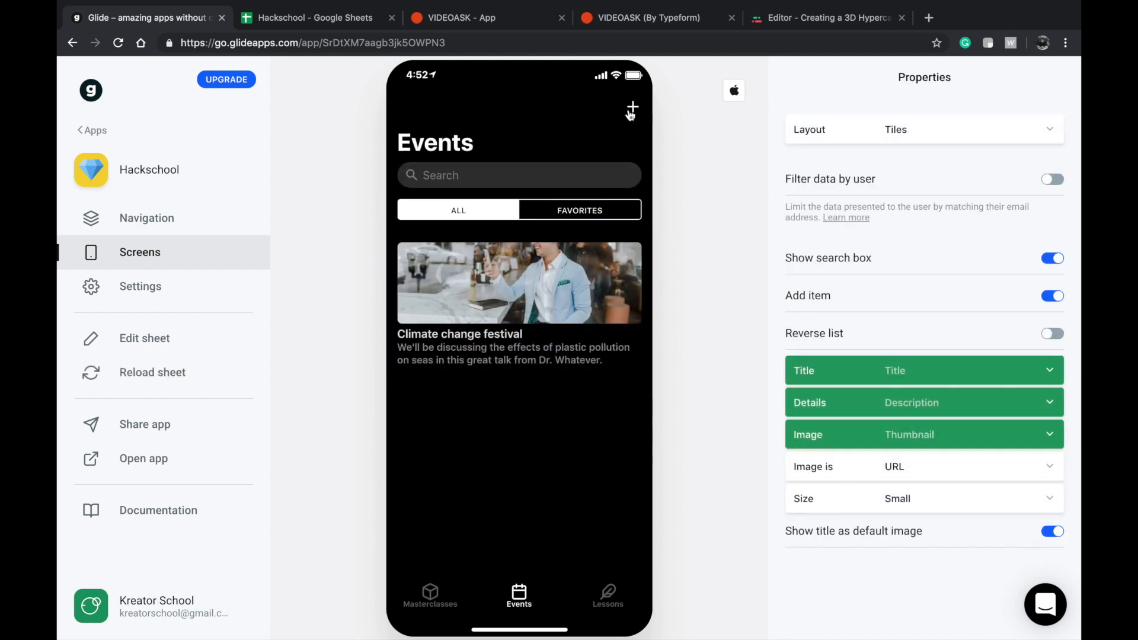
{"action": "left_click", "coordinate": [628, 106]}
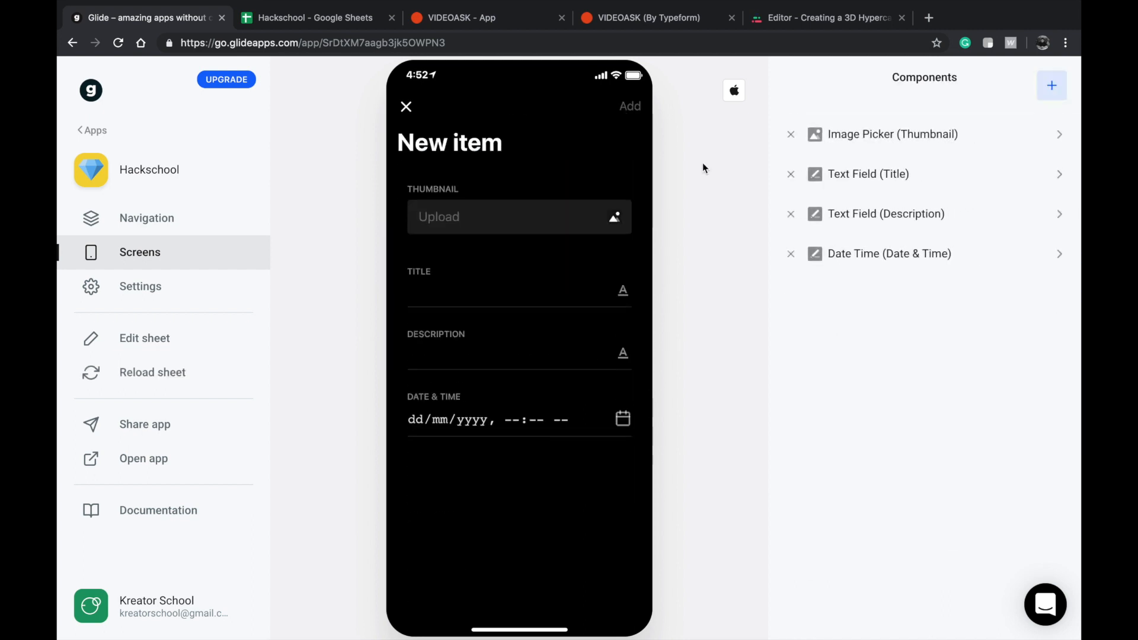
{"action": "left_click", "coordinate": [1052, 85]}
{"action": "scroll", "coordinate": [880, 264], "scroll_direction": "down", "scroll_amount": 1}
{"action": "scroll", "coordinate": [871, 262], "scroll_direction": "up", "scroll_amount": 1}
{"action": "scroll", "coordinate": [870, 331], "scroll_direction": "down", "scroll_amount": 1}
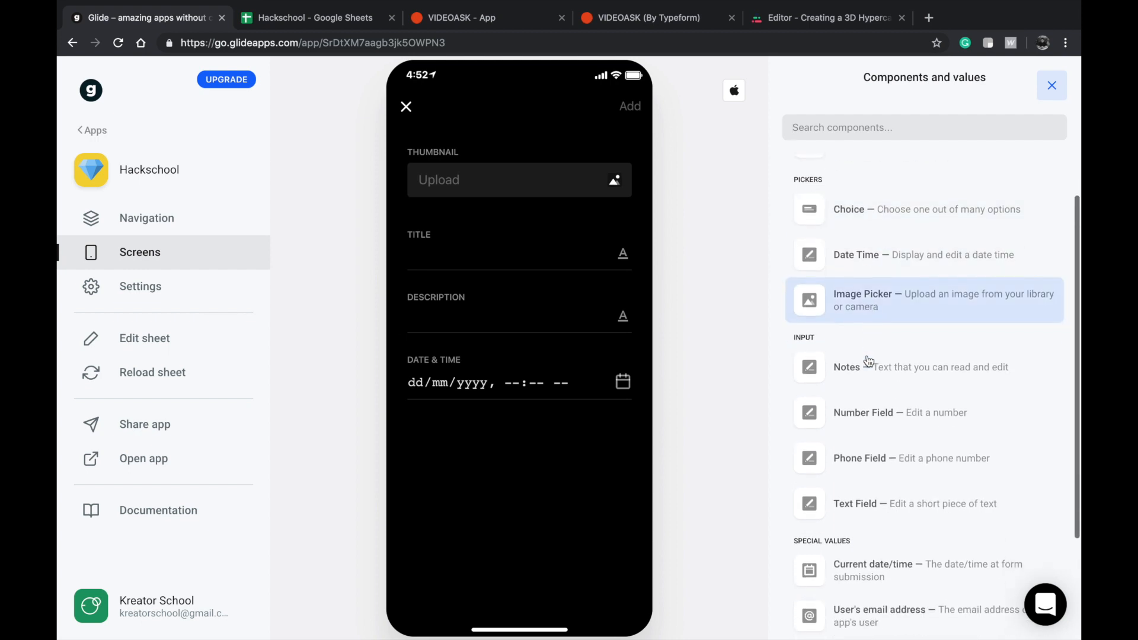
{"action": "scroll", "coordinate": [877, 373], "scroll_direction": "up", "scroll_amount": 1}
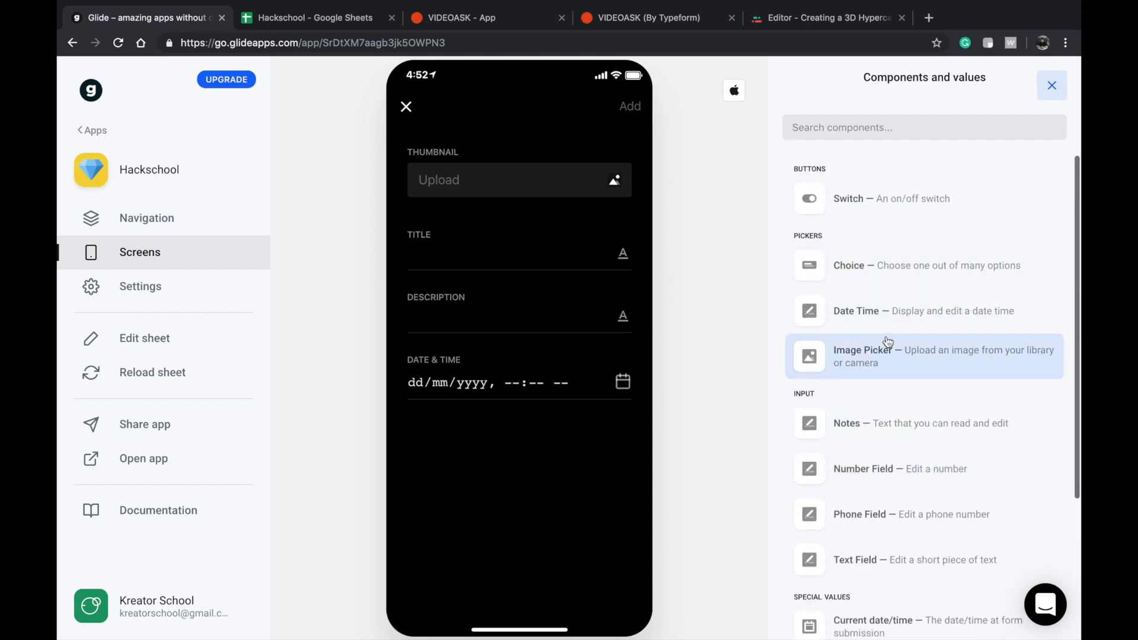
{"action": "scroll", "coordinate": [886, 344], "scroll_direction": "down", "scroll_amount": 2}
{"action": "scroll", "coordinate": [882, 352], "scroll_direction": "up", "scroll_amount": 1}
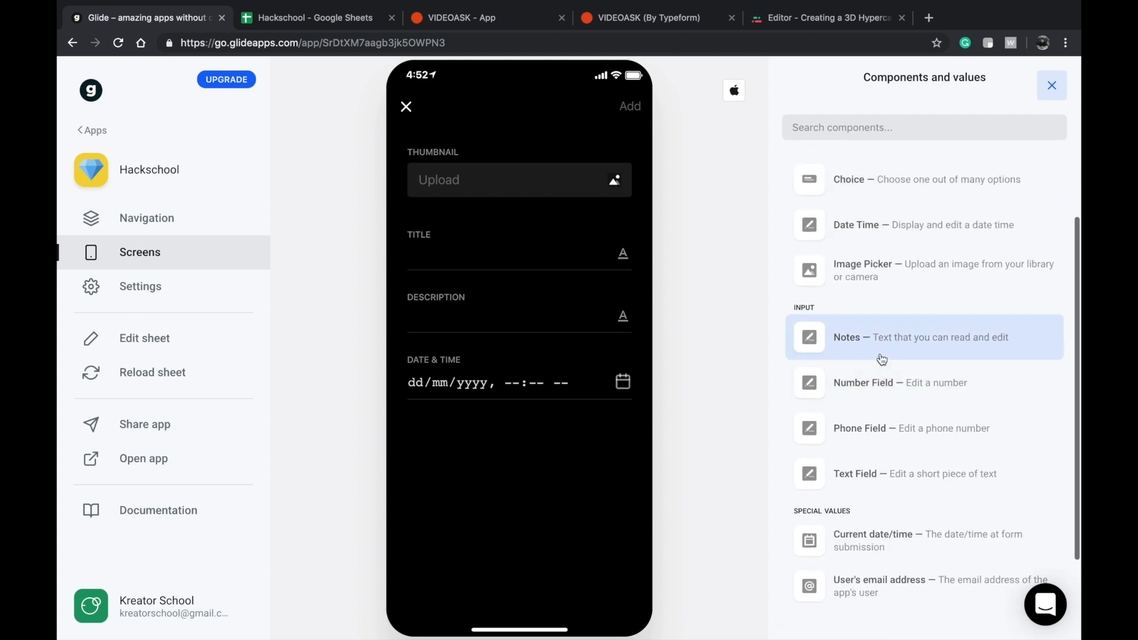
{"action": "left_click", "coordinate": [868, 473]}
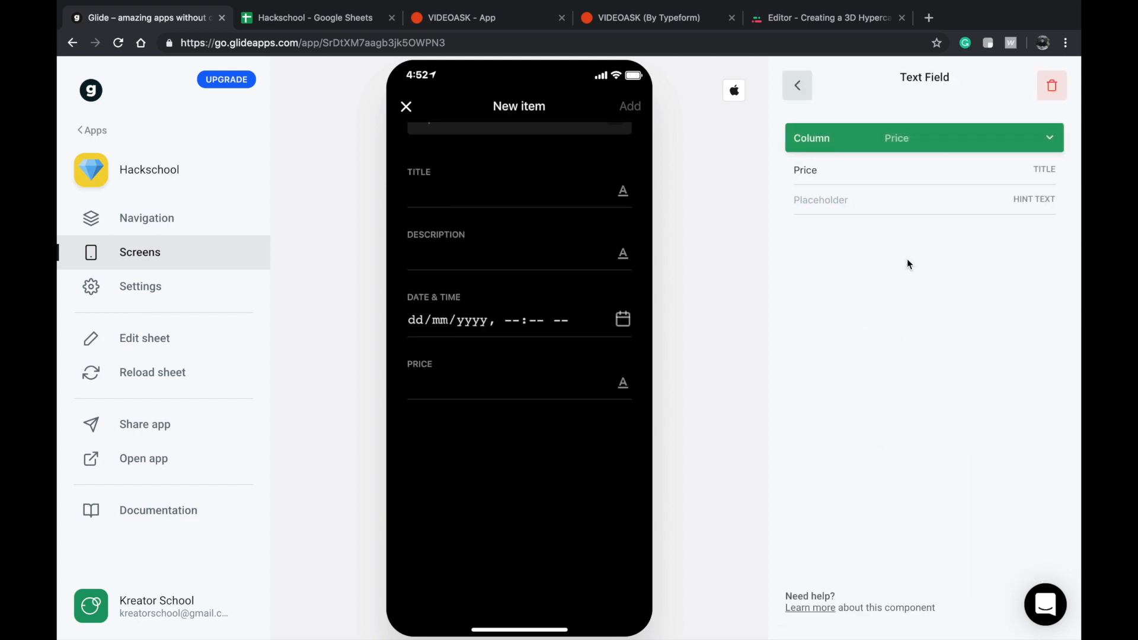
{"action": "left_click", "coordinate": [902, 145]}
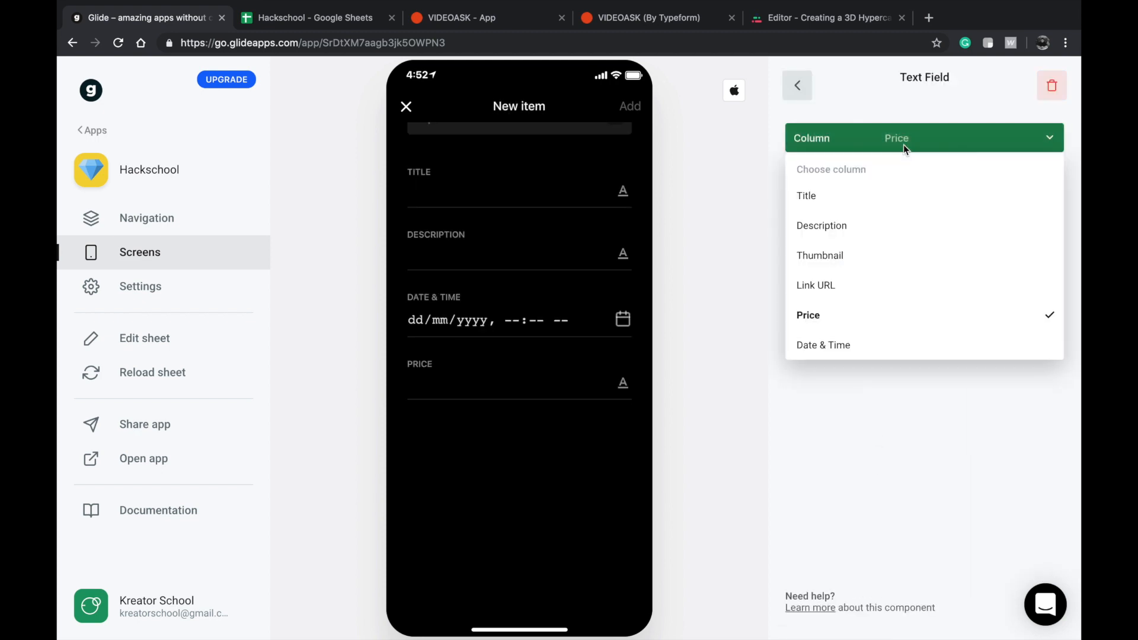
{"action": "left_click", "coordinate": [856, 382]}
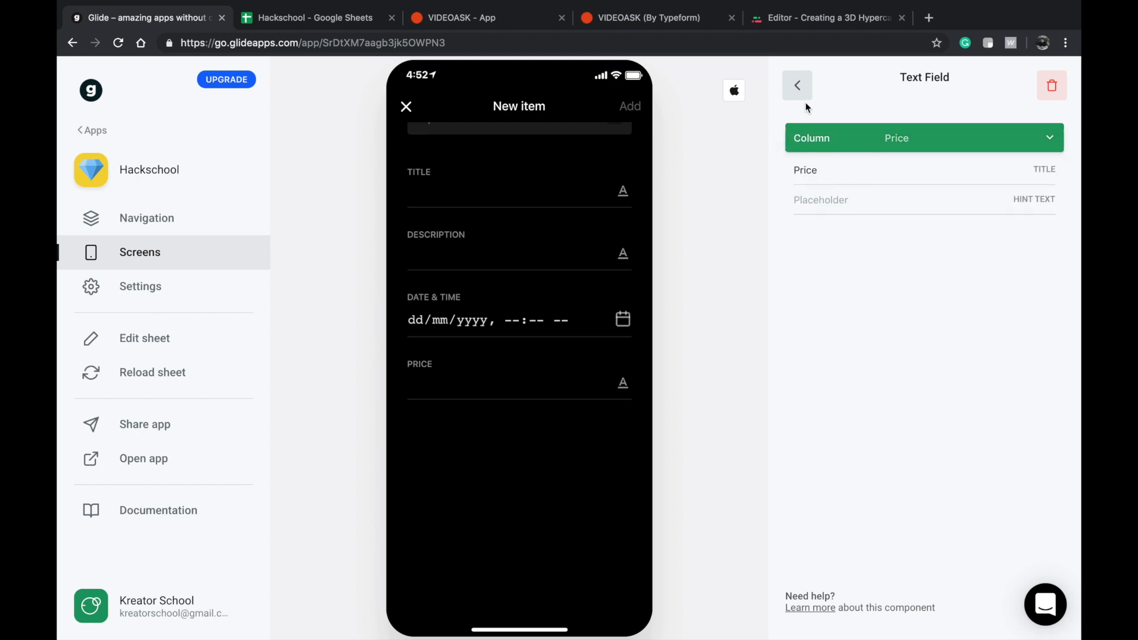
{"action": "left_click", "coordinate": [807, 86]}
Add another Text Field to the New item form, try the Date & Time column on it, and set it to Link URL.
{"action": "left_click", "coordinate": [1050, 85]}
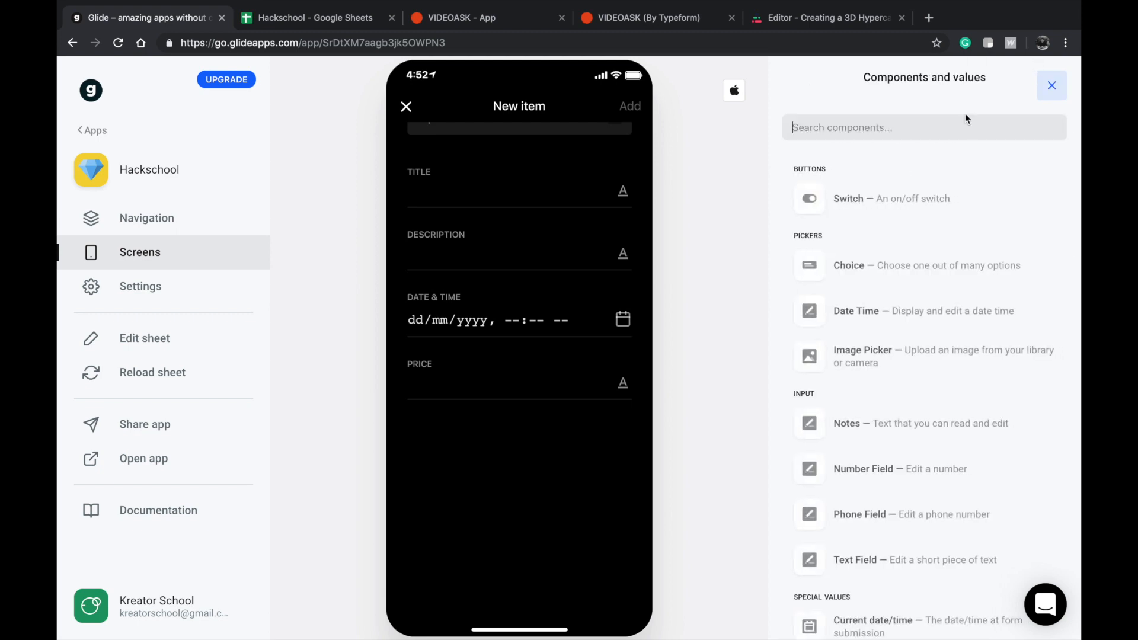
{"action": "scroll", "coordinate": [898, 244], "scroll_direction": "down", "scroll_amount": 3}
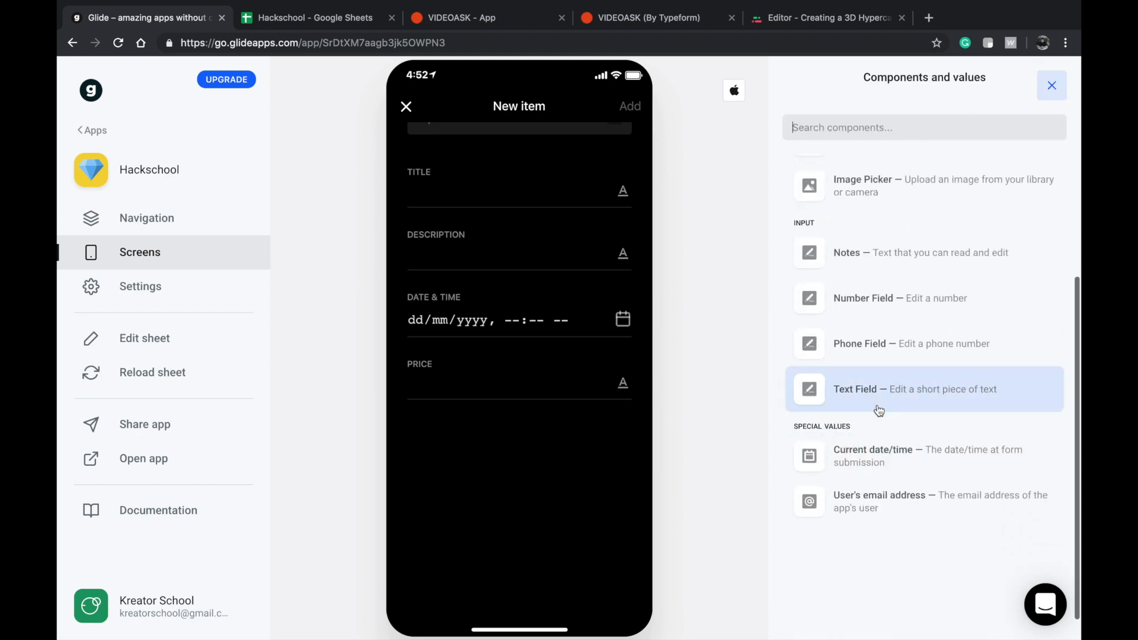
{"action": "scroll", "coordinate": [879, 409], "scroll_direction": "up", "scroll_amount": 1}
{"action": "left_click", "coordinate": [871, 445]}
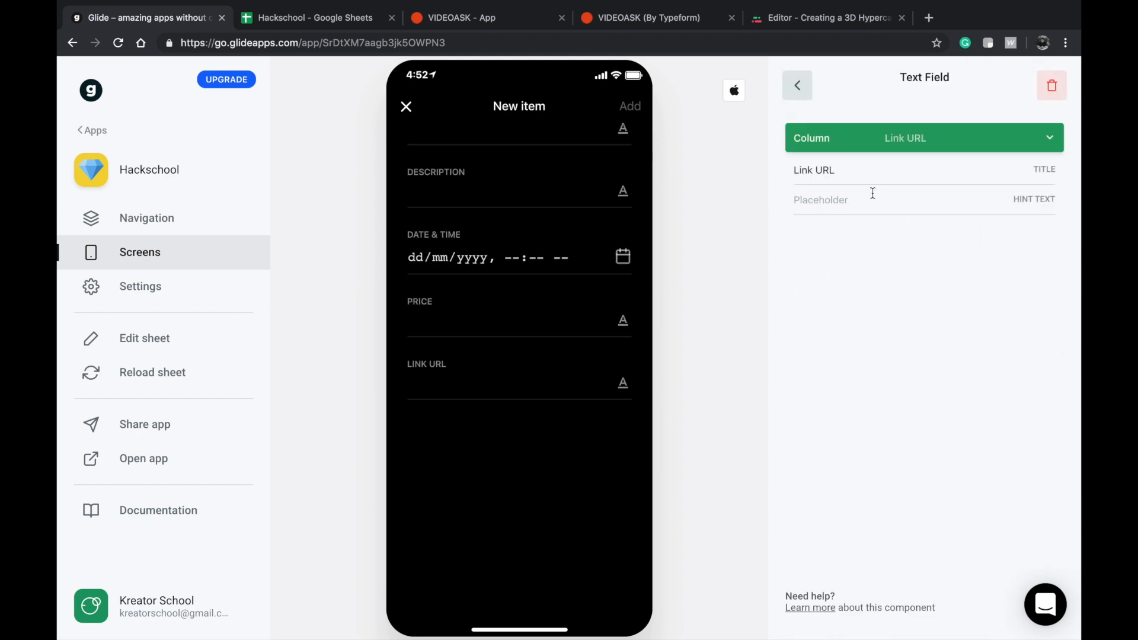
{"action": "left_click", "coordinate": [894, 144]}
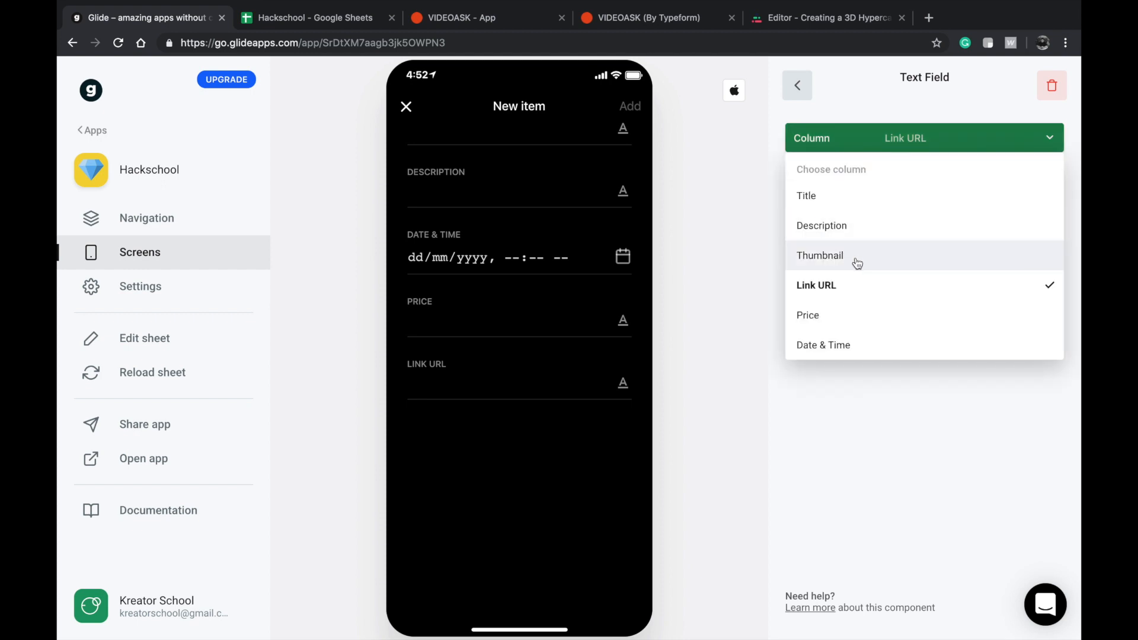
{"action": "left_click", "coordinate": [848, 345]}
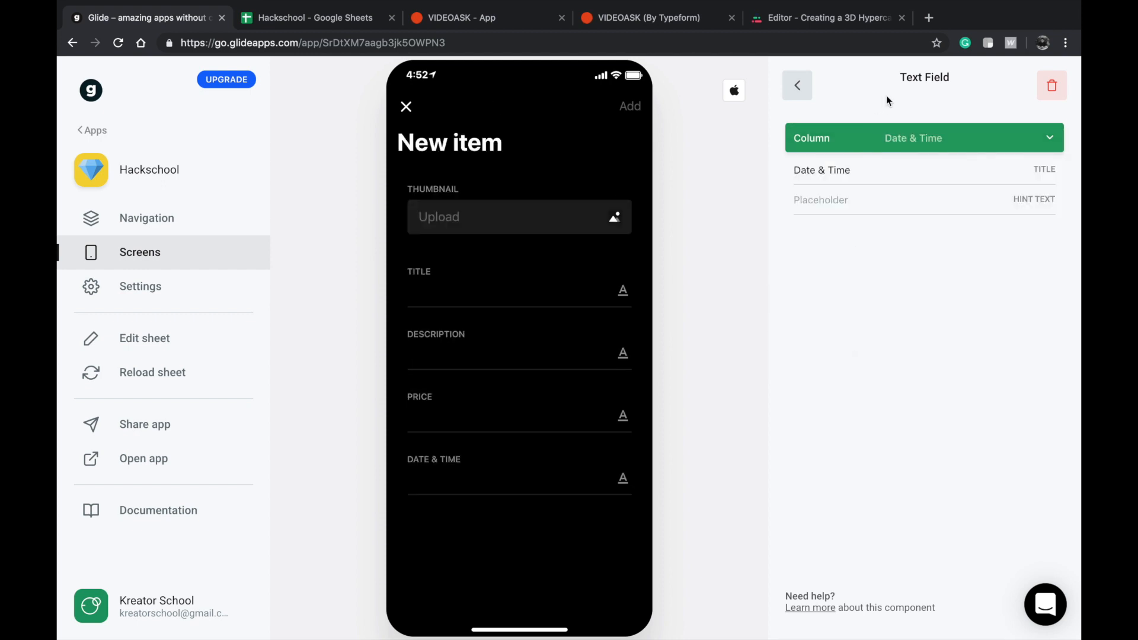
{"action": "left_click", "coordinate": [889, 148]}
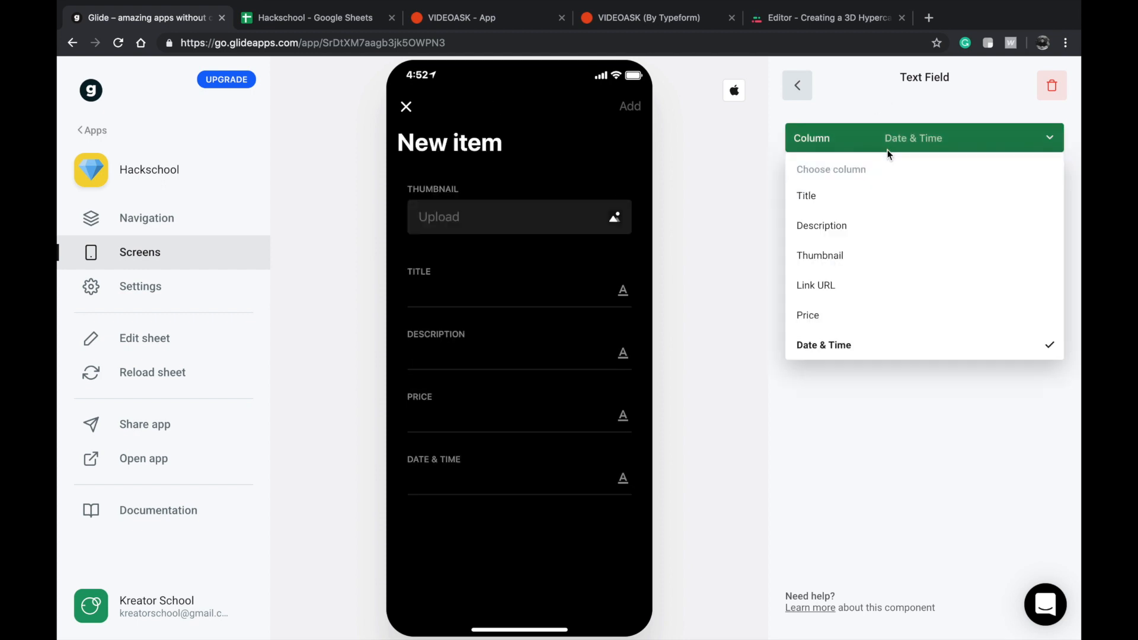
{"action": "left_click", "coordinate": [841, 287]}
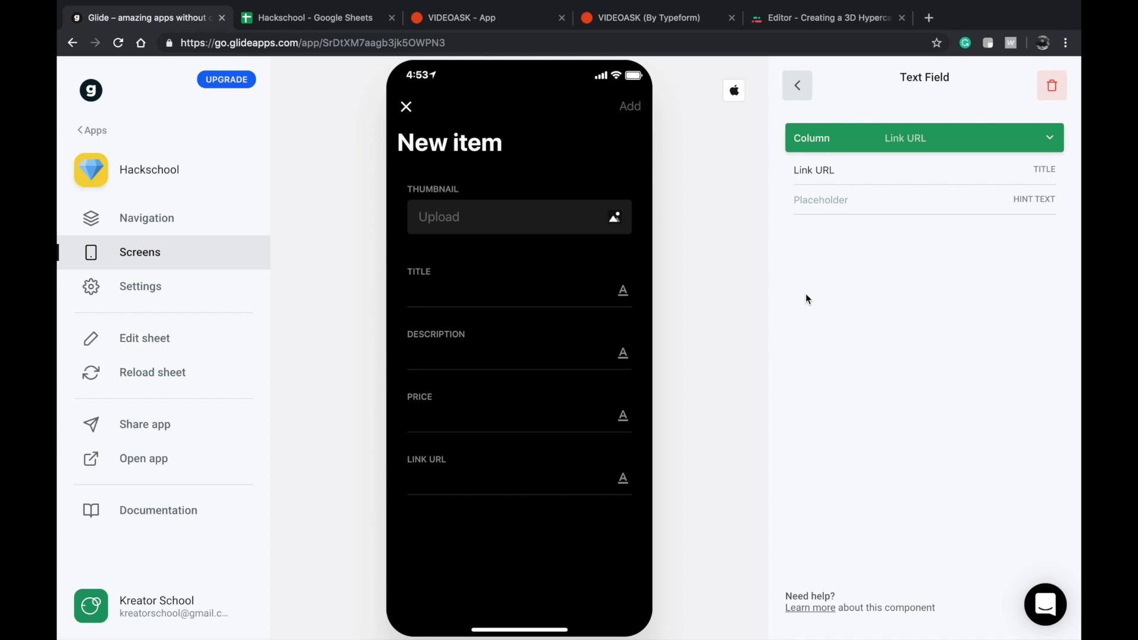
{"action": "left_click", "coordinate": [800, 87]}
Add an Image Picker using the Date & Time column to the New item form and close the form.
{"action": "left_click", "coordinate": [1052, 84]}
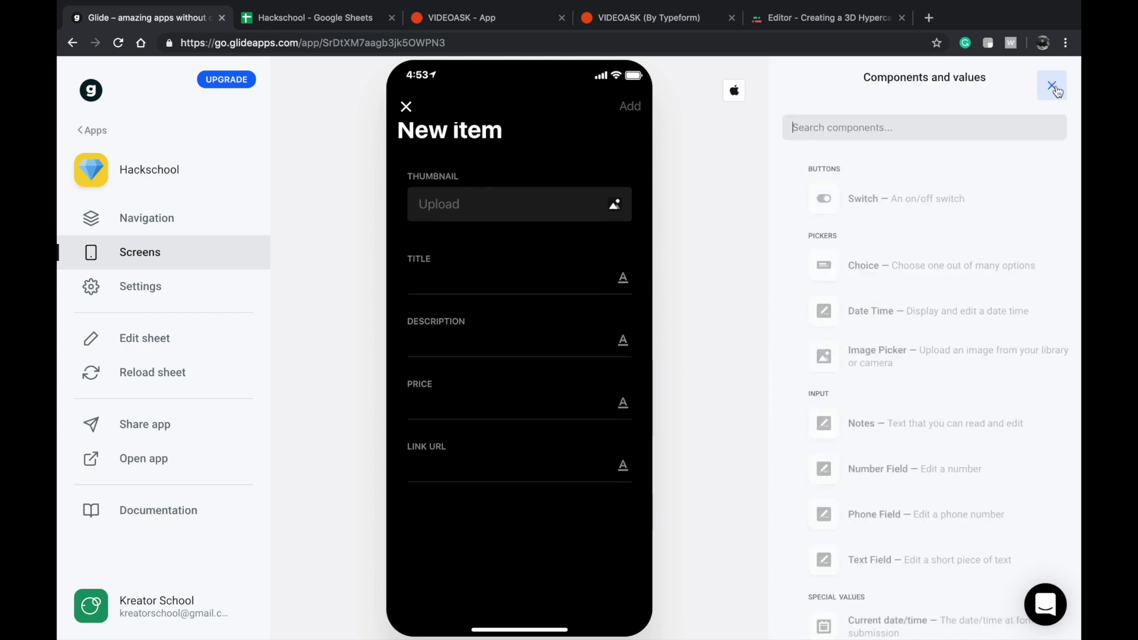
{"action": "scroll", "coordinate": [855, 335], "scroll_direction": "down", "scroll_amount": 1}
{"action": "scroll", "coordinate": [856, 341], "scroll_direction": "up", "scroll_amount": 1}
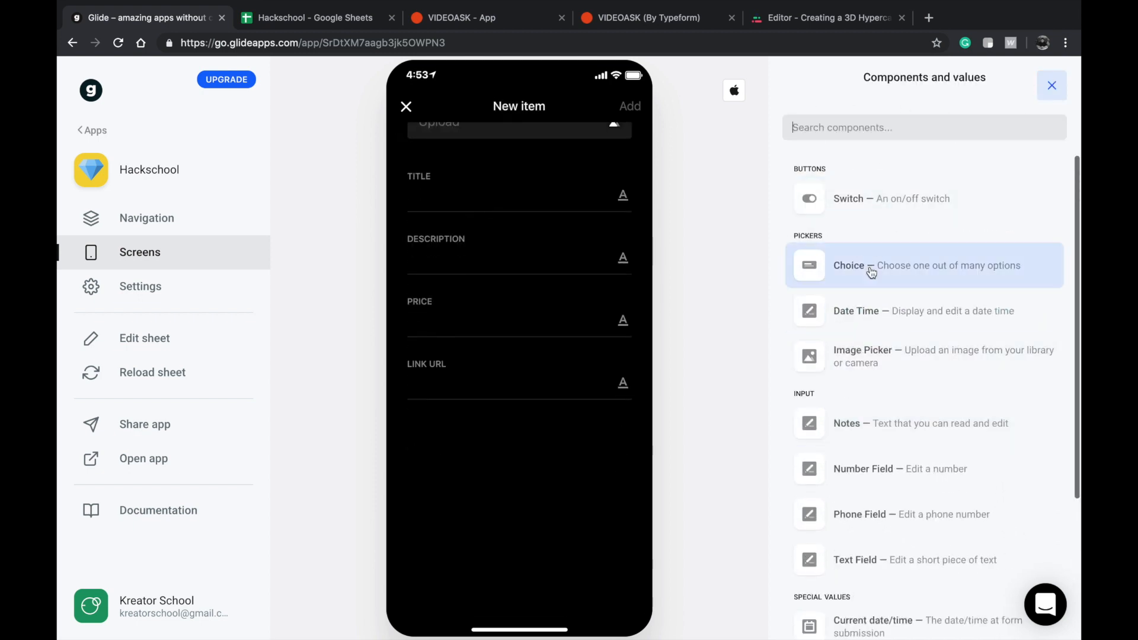
{"action": "left_click", "coordinate": [859, 355]}
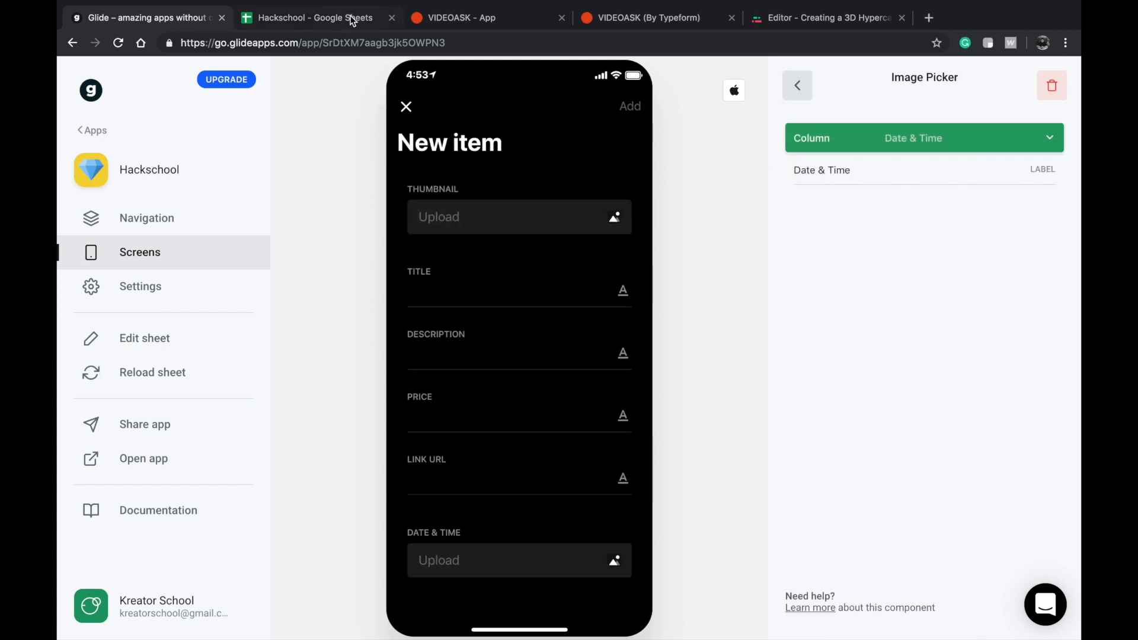
{"action": "left_click", "coordinate": [406, 107]}
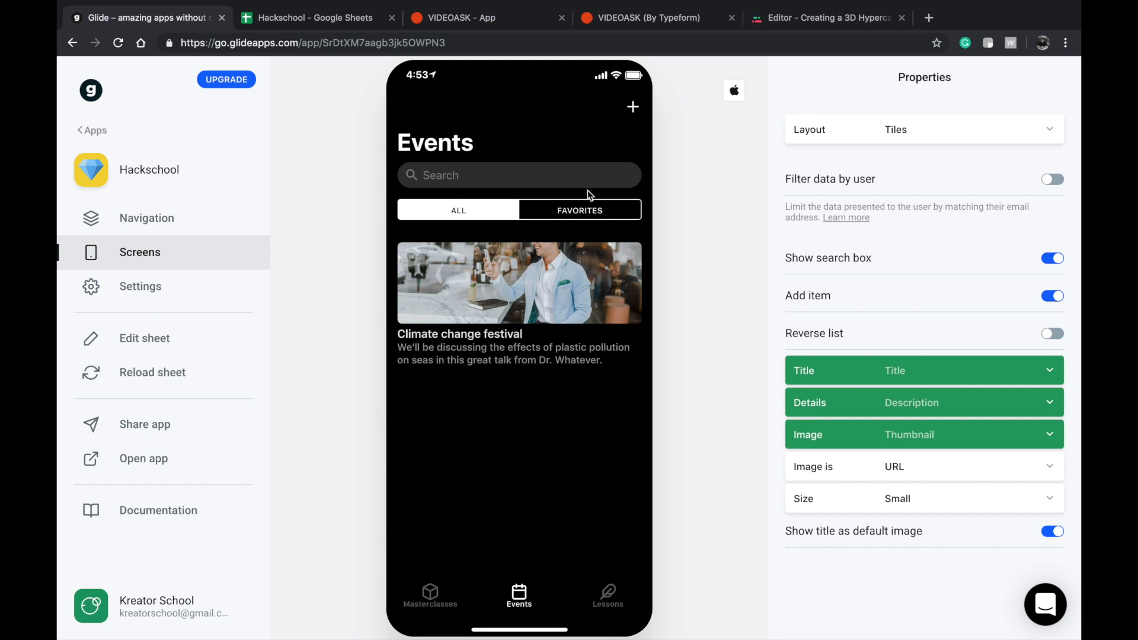
Open the Climate change festival event, enter 1234 SEK as its Price in Google Sheets, and reload the sheet in Glide.
{"action": "left_click", "coordinate": [533, 268]}
{"action": "left_click", "coordinate": [299, 17]}
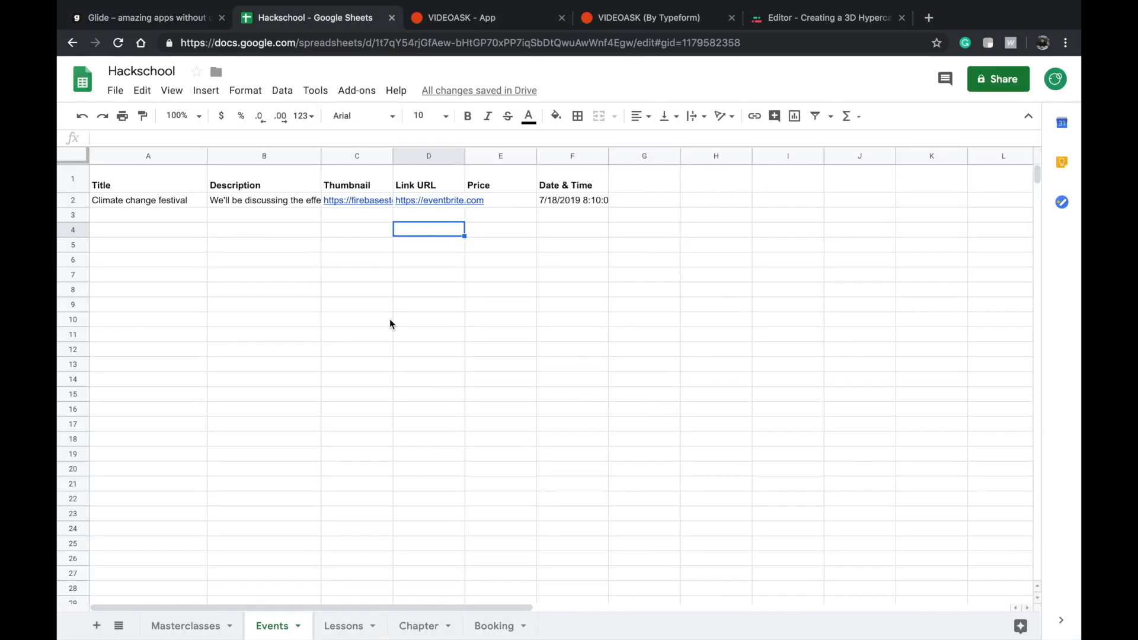
{"action": "left_click", "coordinate": [371, 398]}
{"action": "left_click", "coordinate": [509, 188]}
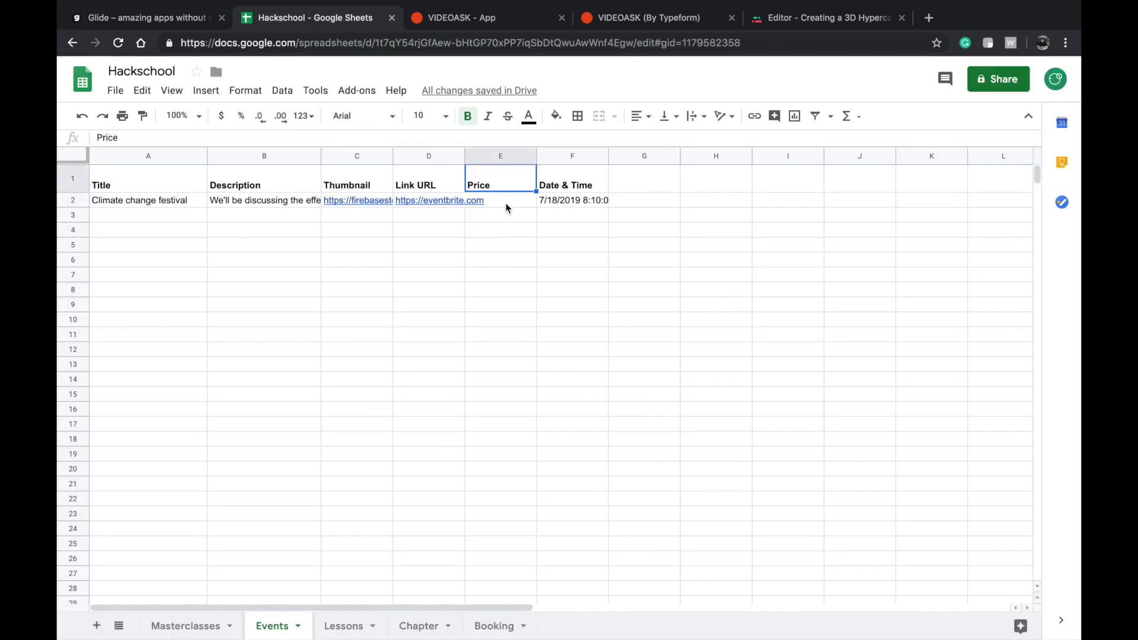
{"action": "left_click", "coordinate": [506, 202]}
{"action": "type", "text": "1234 SEK"}
{"action": "left_click", "coordinate": [580, 222]}
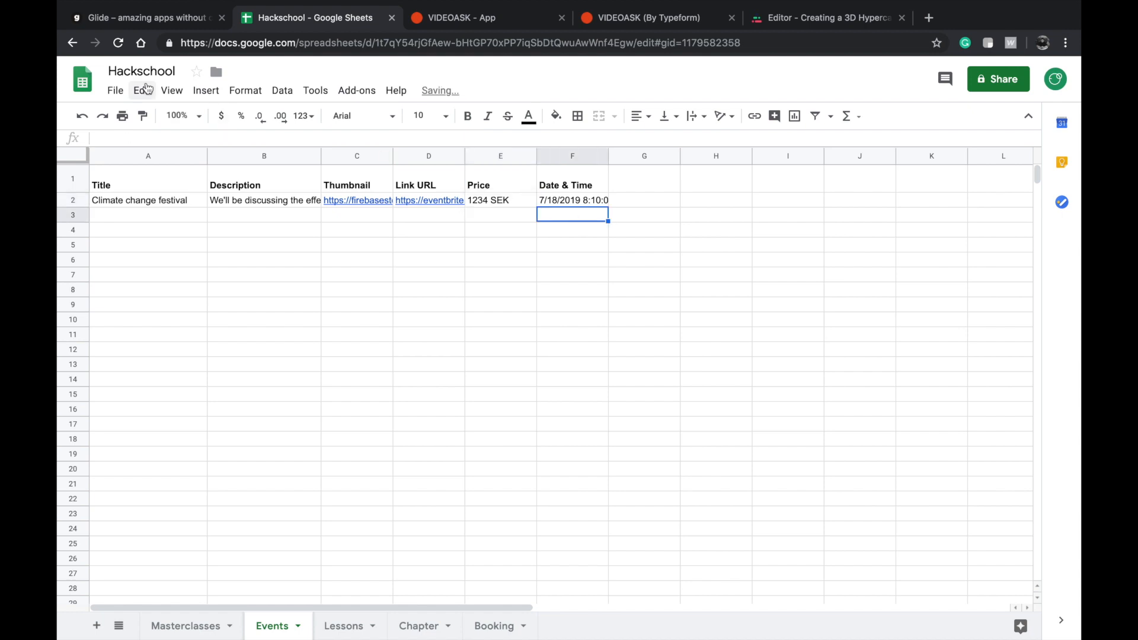
{"action": "left_click", "coordinate": [165, 23]}
{"action": "left_click", "coordinate": [143, 363]}
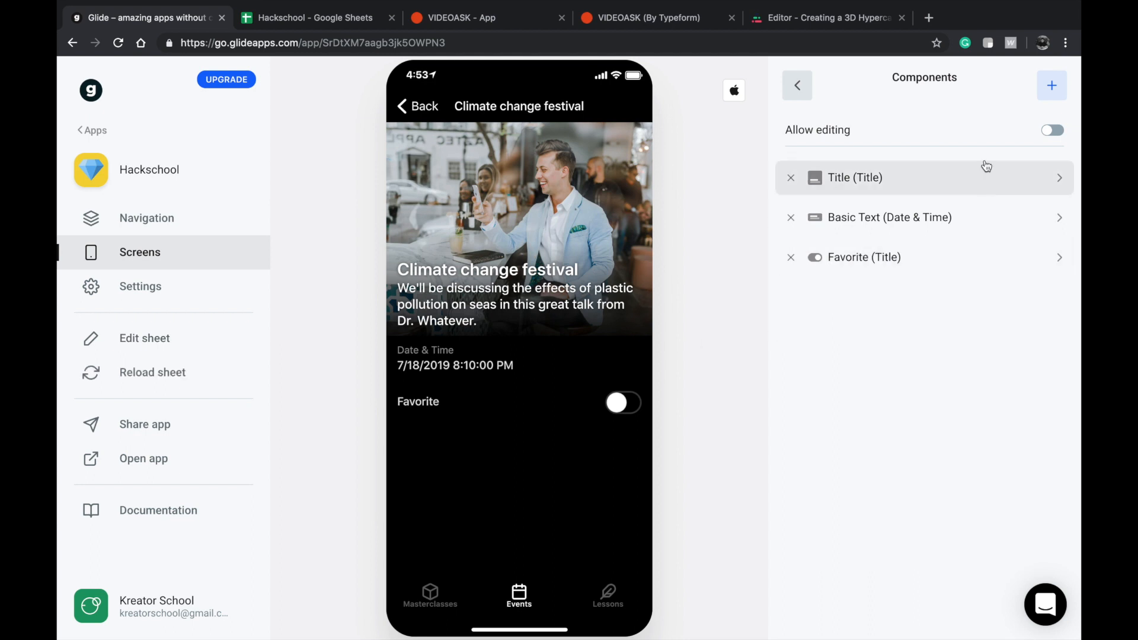
Add a filled Button that opens the Link URL column as a link to the event detail screen.
{"action": "left_click", "coordinate": [1051, 86]}
{"action": "scroll", "coordinate": [870, 372], "scroll_direction": "down", "scroll_amount": 5}
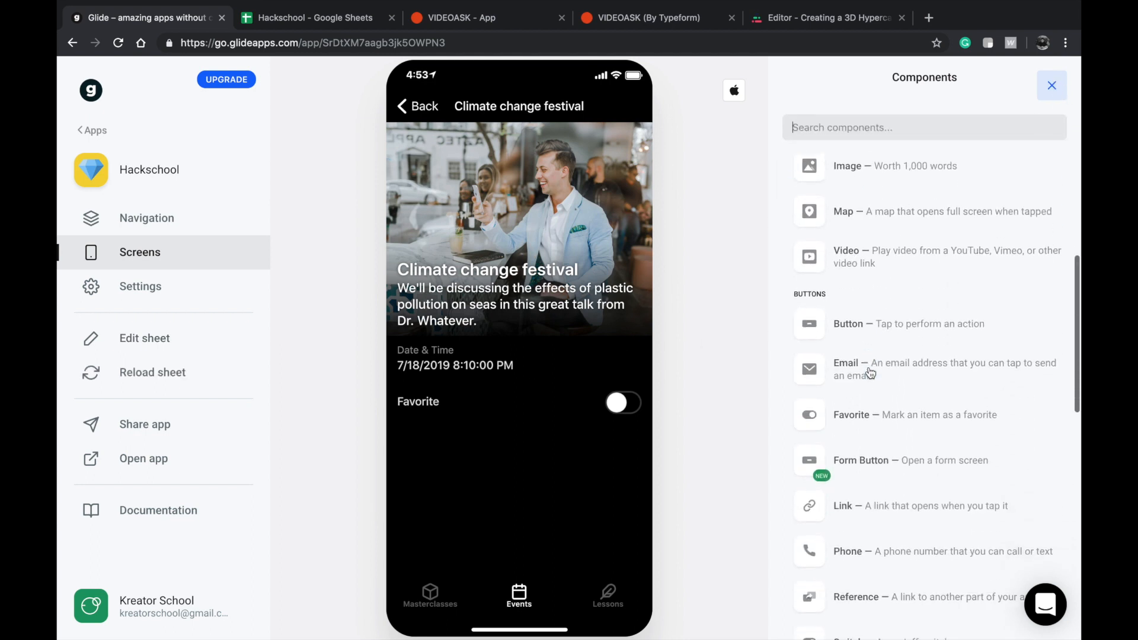
{"action": "left_click", "coordinate": [846, 326]}
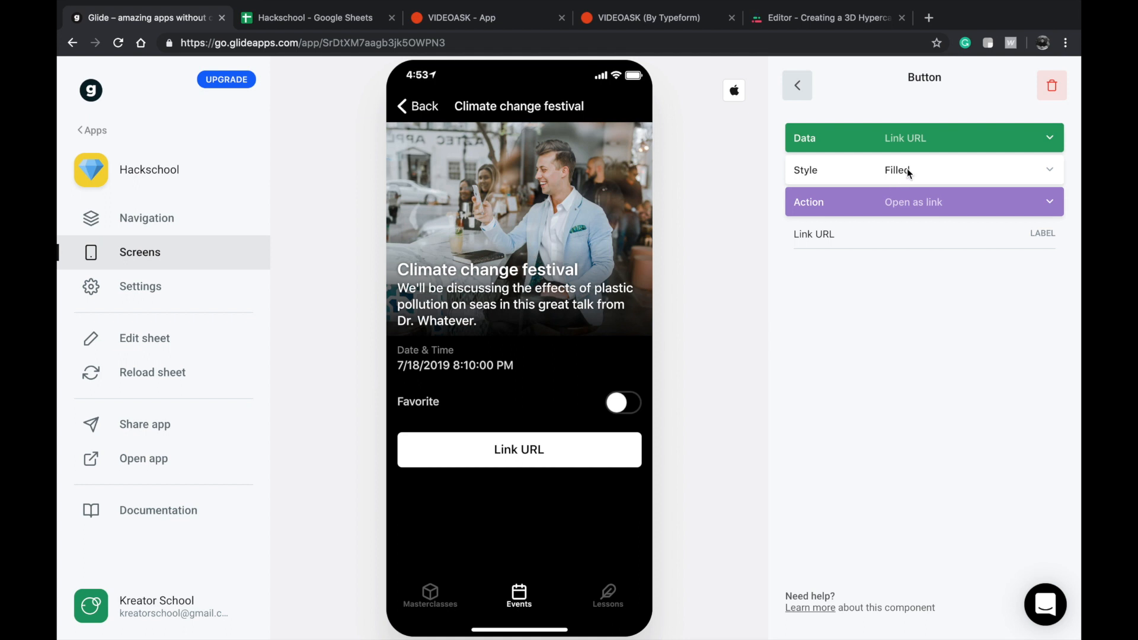
Label the event detail screen's link button "Learn more".
{"action": "double_click", "coordinate": [856, 234]}
{"action": "triple_click", "coordinate": [856, 234]}
{"action": "type", "text": "Lesarn"}
{"action": "key", "text": "BackSpace"}
{"action": "key", "text": "BackSpace"}
{"action": "key", "text": "BackSpace"}
{"action": "key", "text": "BackSpace"}
{"action": "type", "text": "arn"}
{"action": "key", "text": "BackSpace"}
{"action": "key", "text": "BackSpace"}
{"action": "type", "text": "n"}
{"action": "key", "text": "BackSpace"}
{"action": "key", "text": "BackSpace"}
{"action": "type", "text": "rn more"}
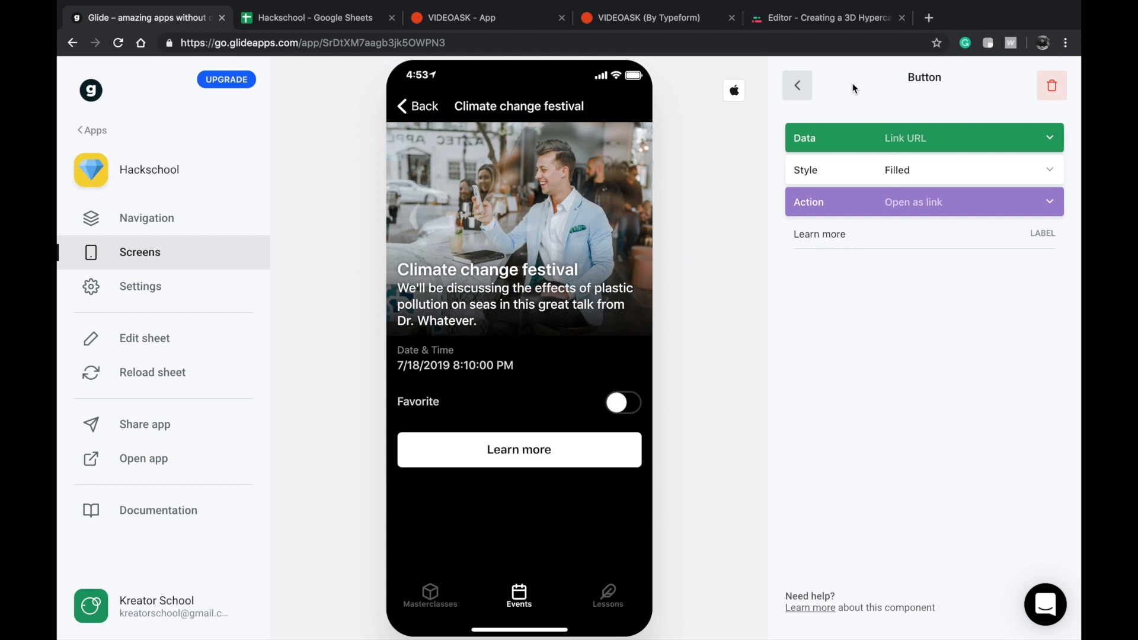
{"action": "left_click", "coordinate": [800, 87]}
Add a Basic Text component showing the Price column to the event detail screen, placed between Date & Time and Favorite.
{"action": "left_click", "coordinate": [1052, 85]}
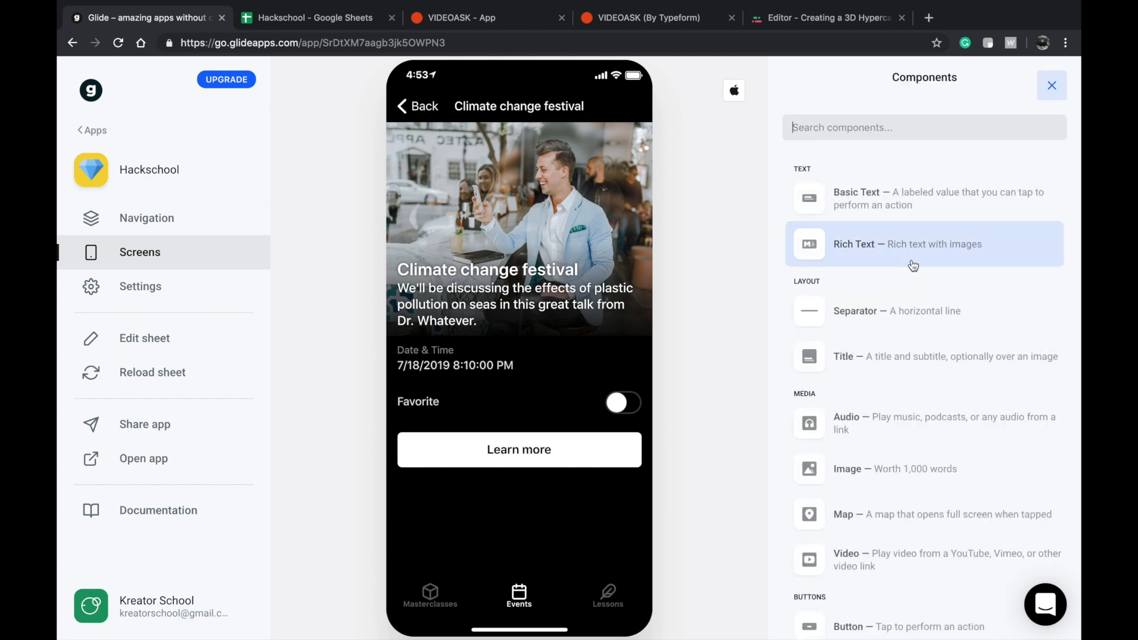
{"action": "scroll", "coordinate": [842, 267], "scroll_direction": "down", "scroll_amount": 3}
{"action": "scroll", "coordinate": [840, 274], "scroll_direction": "up", "scroll_amount": 1}
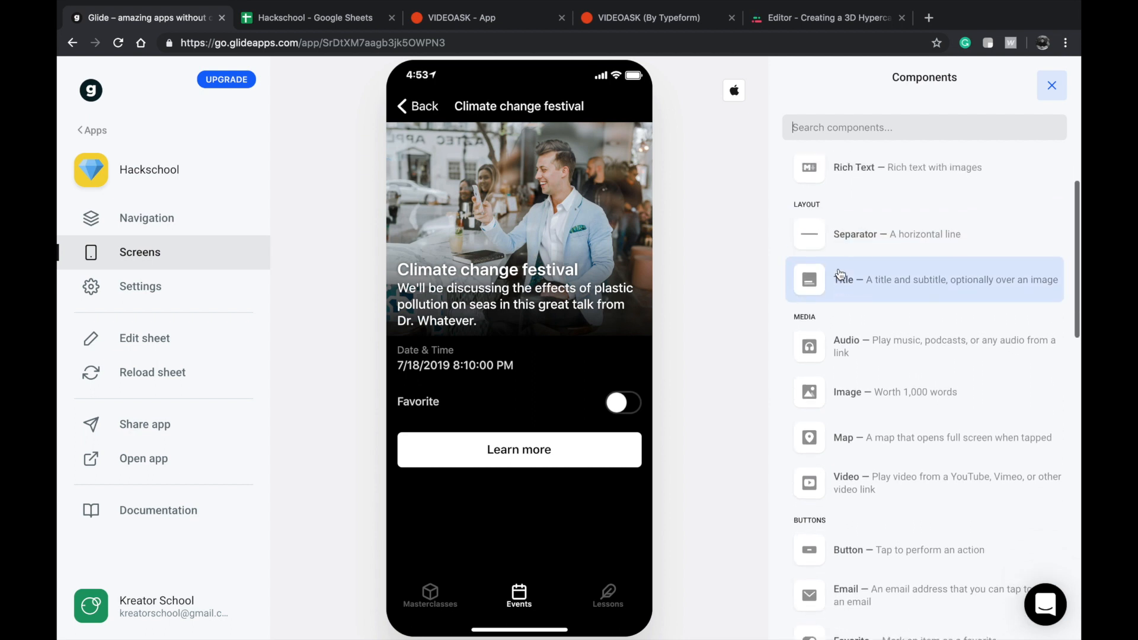
{"action": "scroll", "coordinate": [847, 249], "scroll_direction": "up", "scroll_amount": 3}
{"action": "left_click", "coordinate": [859, 193]}
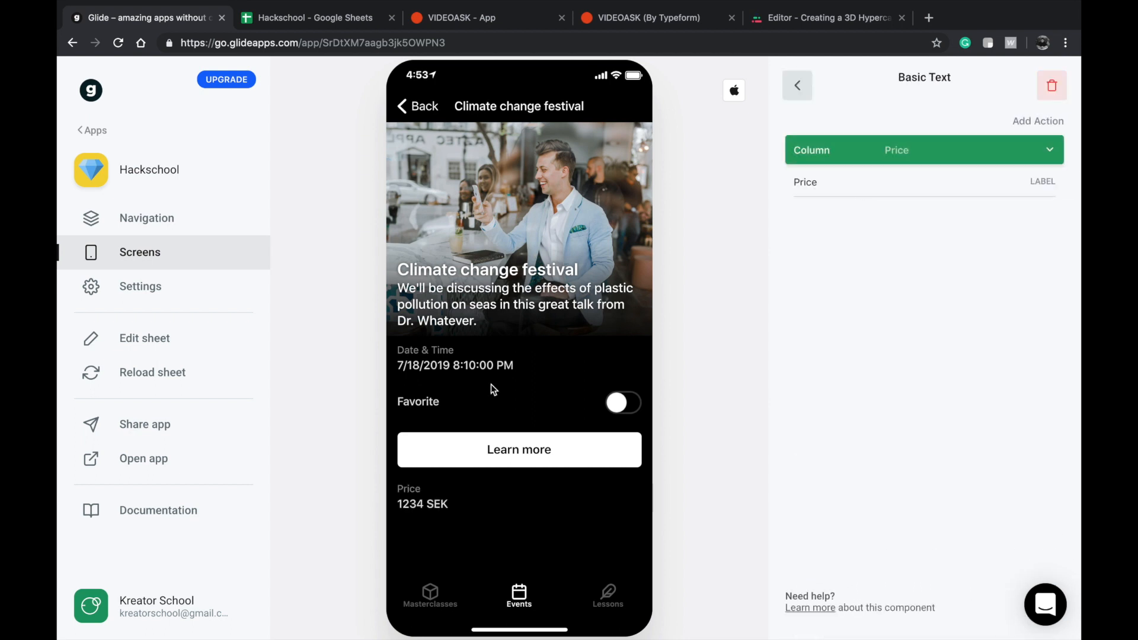
{"action": "left_click", "coordinate": [807, 83]}
{"action": "left_click_drag", "start_coordinate": [865, 337], "coordinate": [875, 257]}
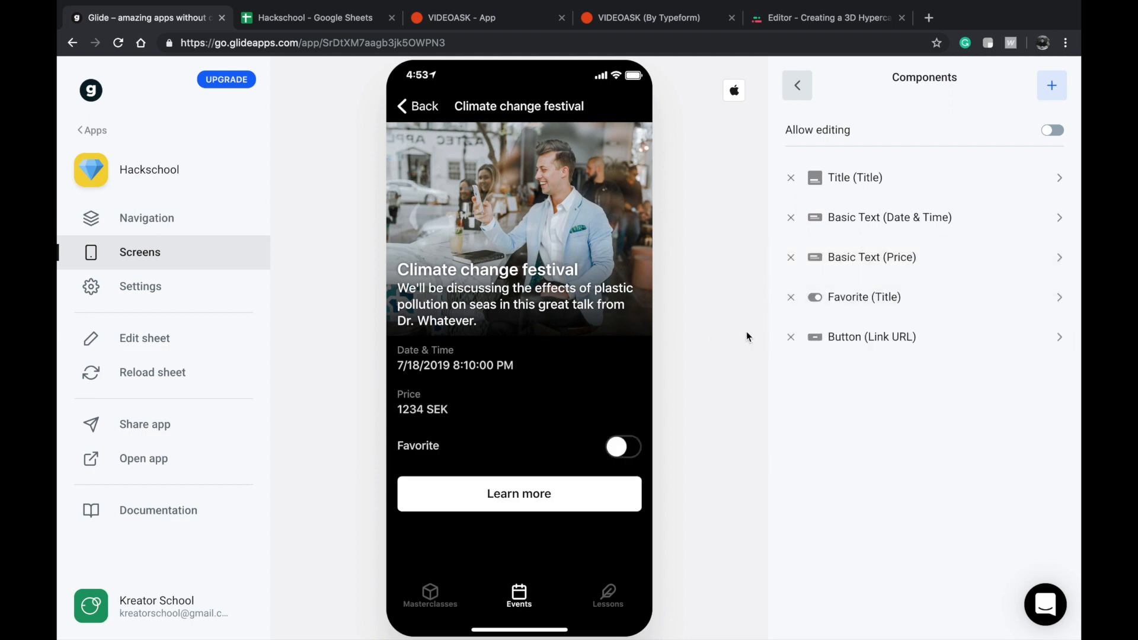
Add a Comments component with Title as its topic to the event detail screen and return to the Events list.
{"action": "left_click", "coordinate": [1046, 88]}
{"action": "scroll", "coordinate": [900, 332], "scroll_direction": "down", "scroll_amount": 9}
{"action": "scroll", "coordinate": [895, 308], "scroll_direction": "up", "scroll_amount": 1}
{"action": "scroll", "coordinate": [863, 391], "scroll_direction": "up", "scroll_amount": 3}
{"action": "scroll", "coordinate": [861, 394], "scroll_direction": "down", "scroll_amount": 1}
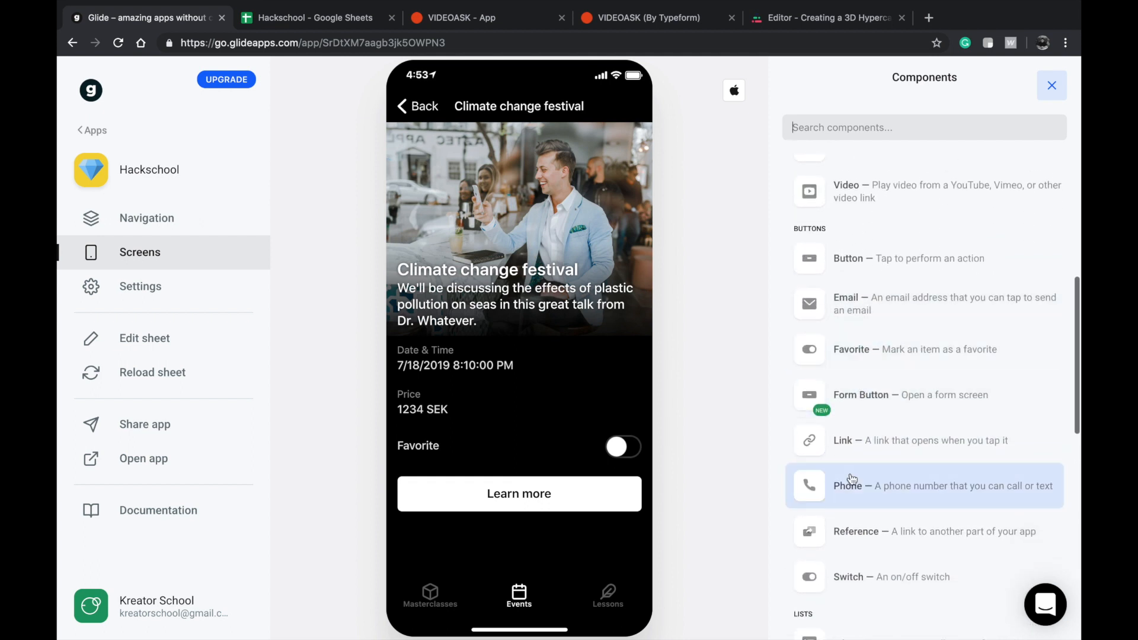
{"action": "scroll", "coordinate": [853, 477], "scroll_direction": "down", "scroll_amount": 6}
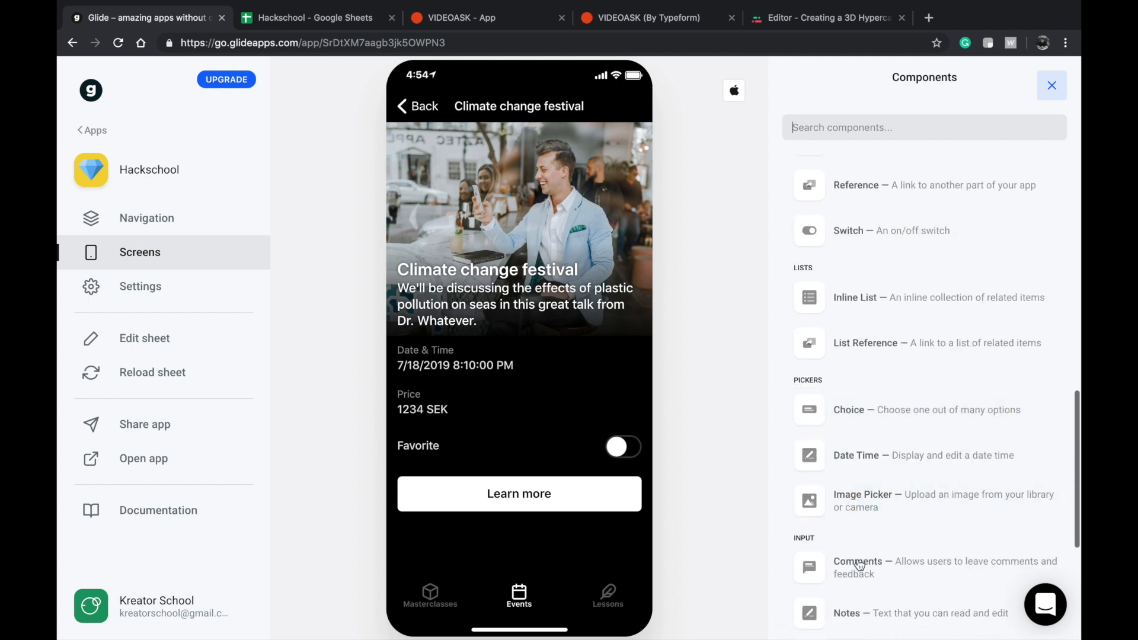
{"action": "left_click", "coordinate": [859, 565]}
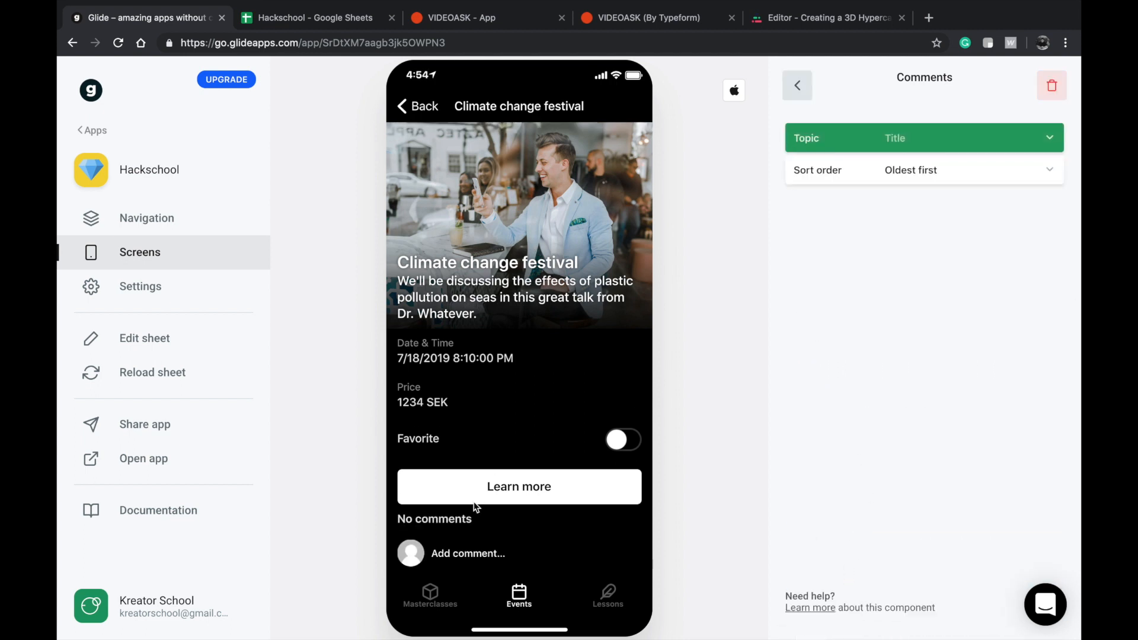
{"action": "left_click", "coordinate": [417, 109]}
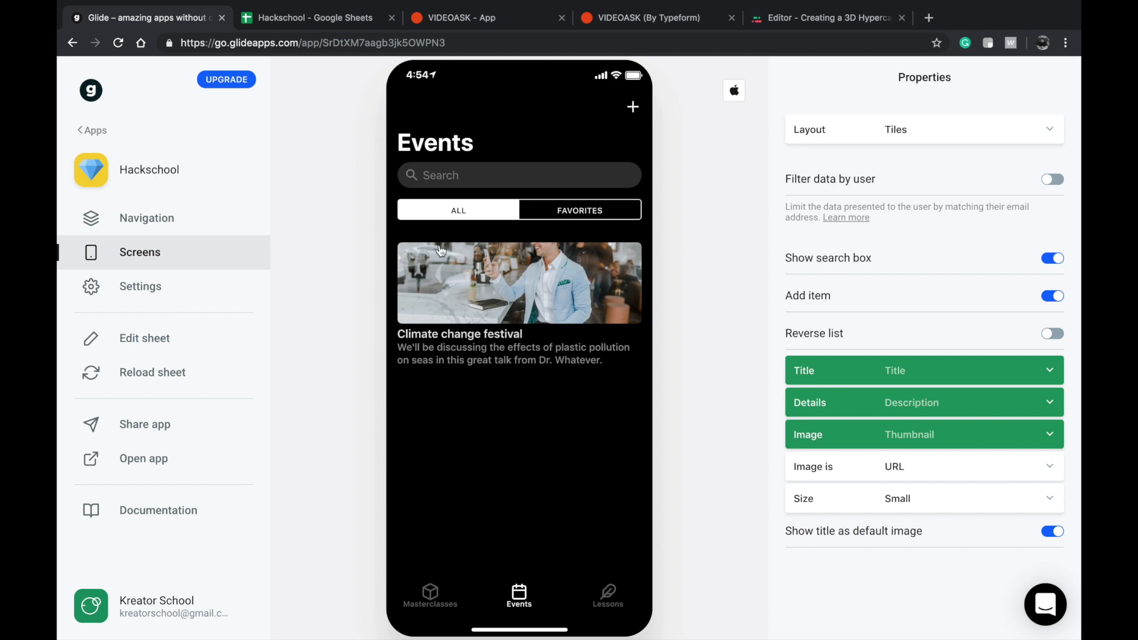
Compare the Lessons and Events screens and check the Events columns in Google Sheets before returning to Glide.
{"action": "left_click", "coordinate": [605, 590]}
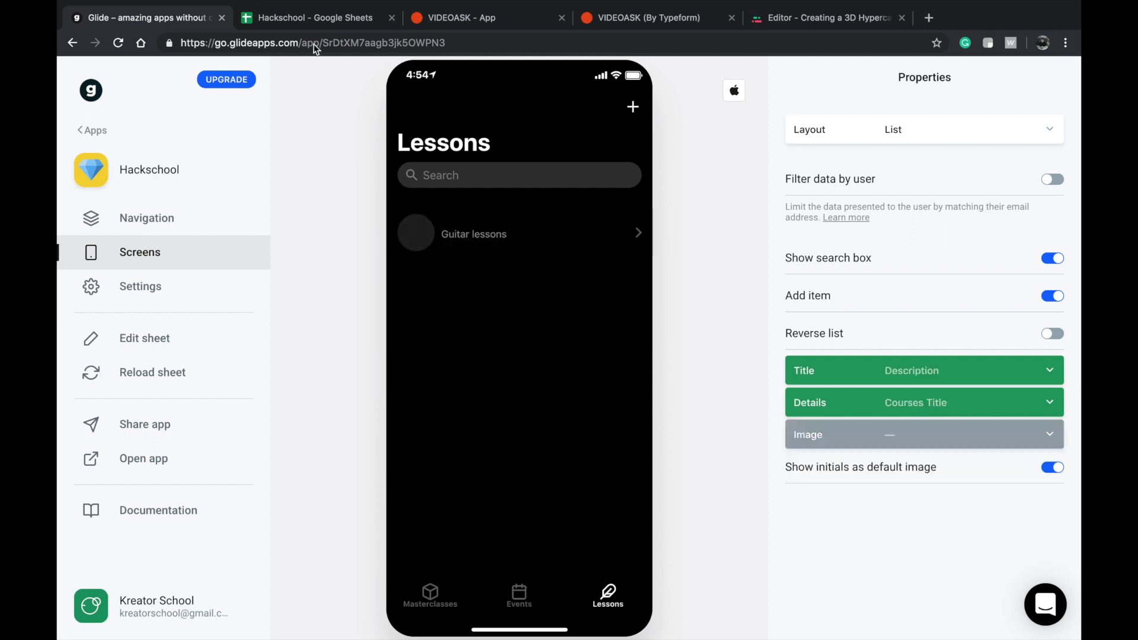
{"action": "left_click", "coordinate": [517, 589]}
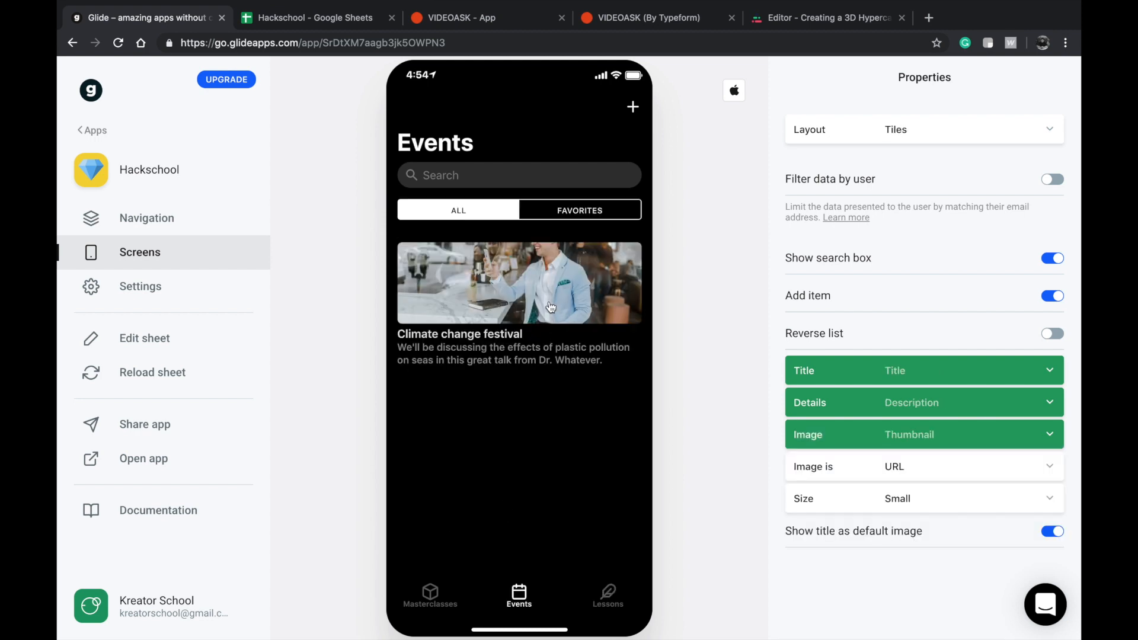
{"action": "left_click", "coordinate": [630, 107]}
{"action": "left_click", "coordinate": [411, 112]}
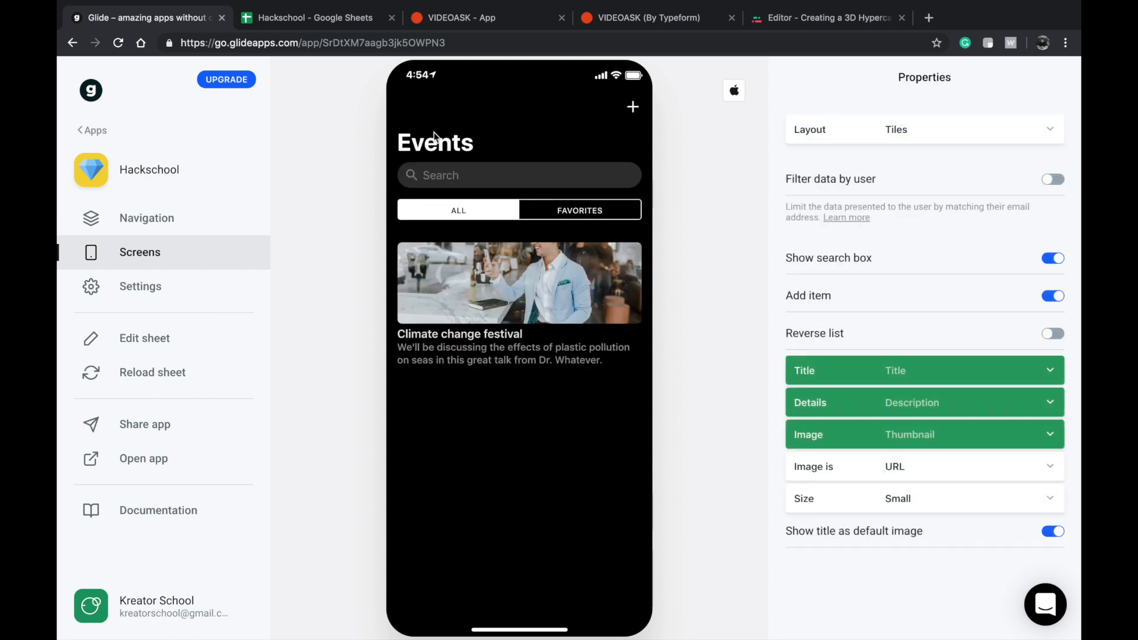
{"action": "left_click", "coordinate": [607, 595]}
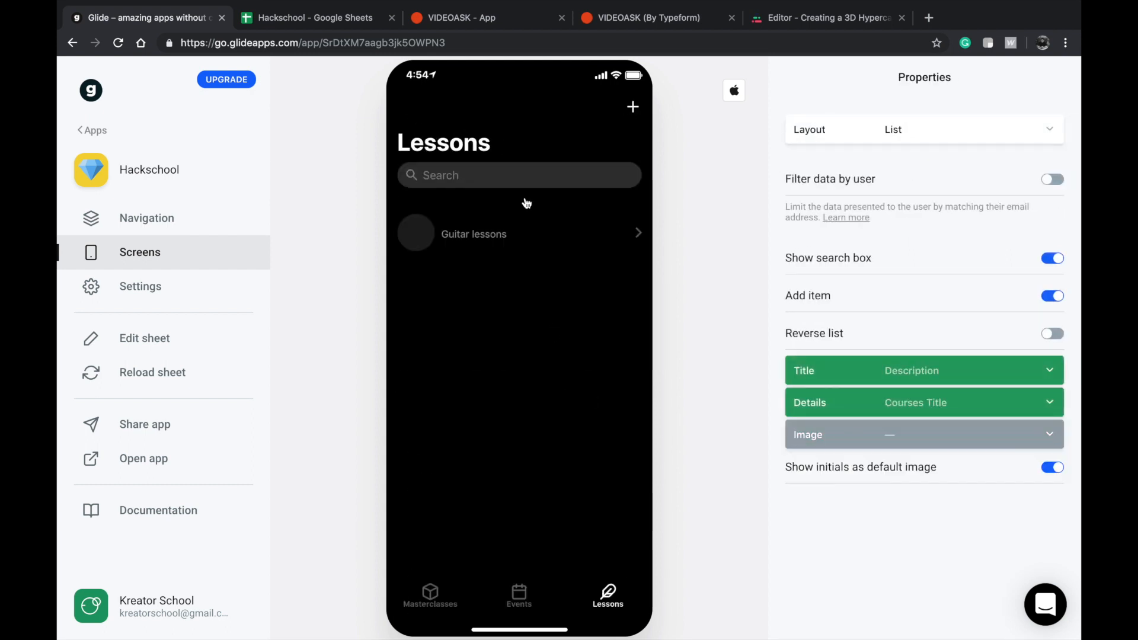
{"action": "left_click", "coordinate": [275, 20]}
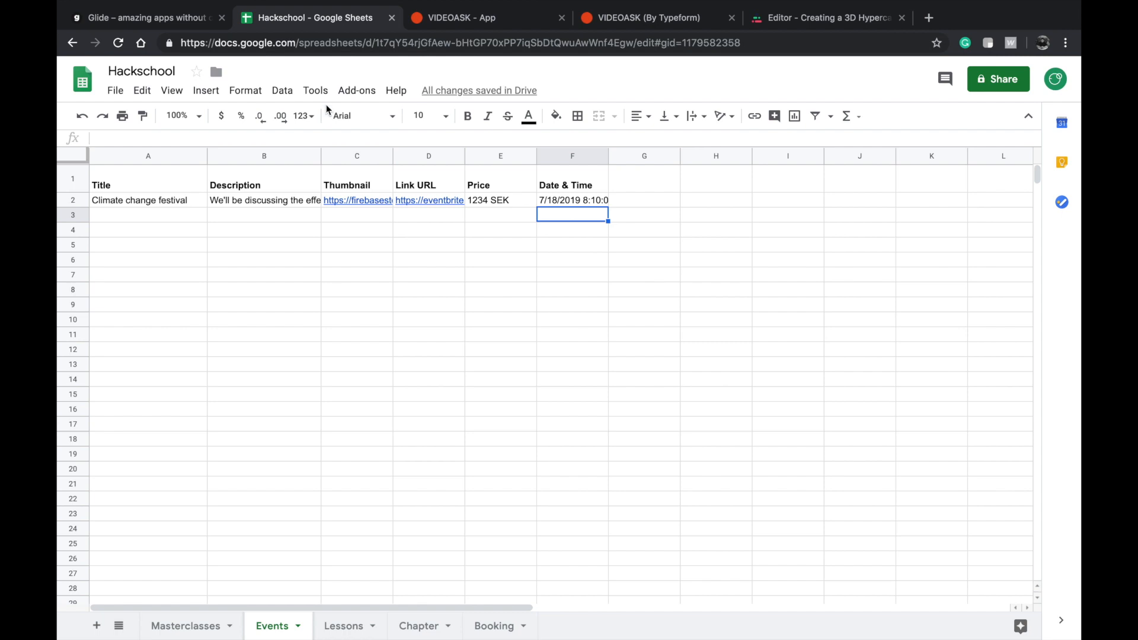
{"action": "left_click", "coordinate": [163, 22]}
Add an Image Picker using the Thumbnail column to the Lessons New item form.
{"action": "left_click", "coordinate": [632, 111]}
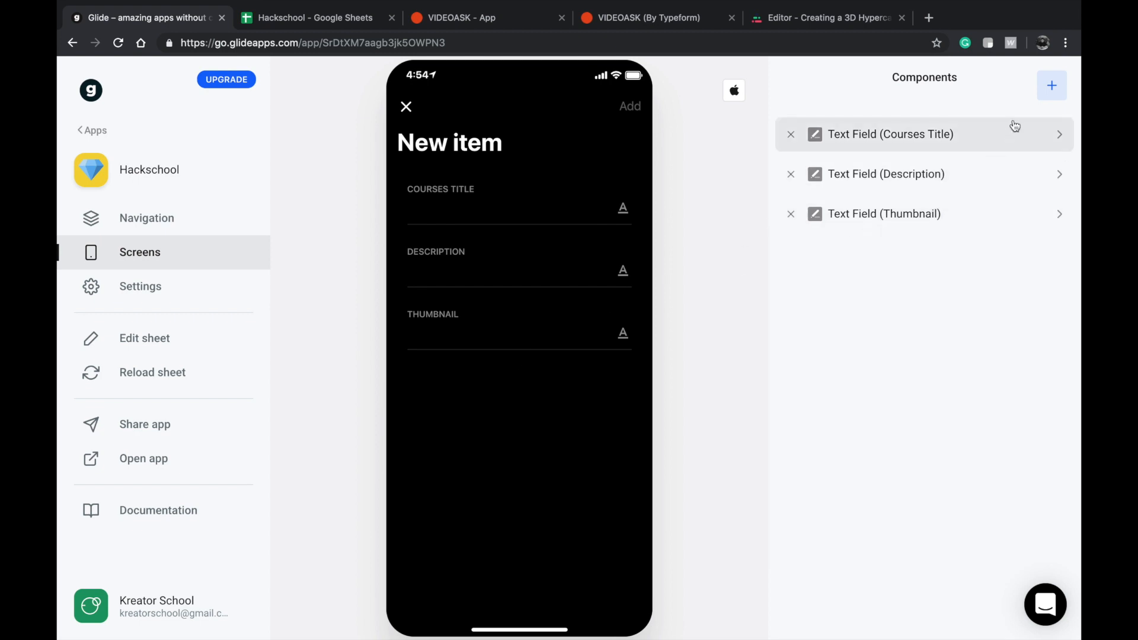
{"action": "left_click", "coordinate": [1044, 98]}
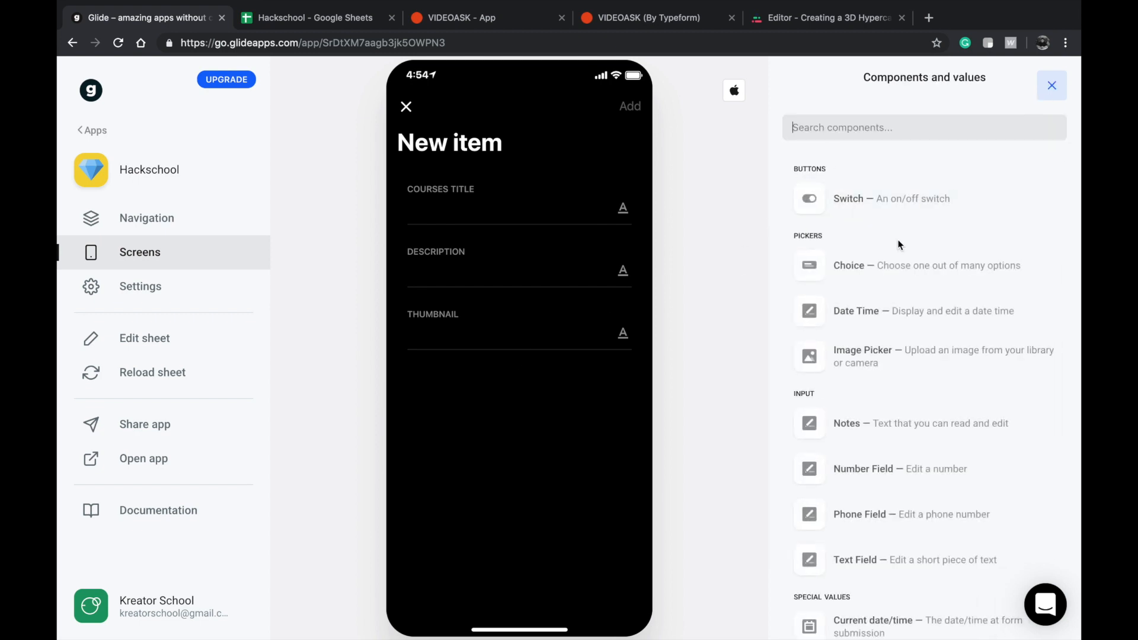
{"action": "left_click", "coordinate": [886, 351]}
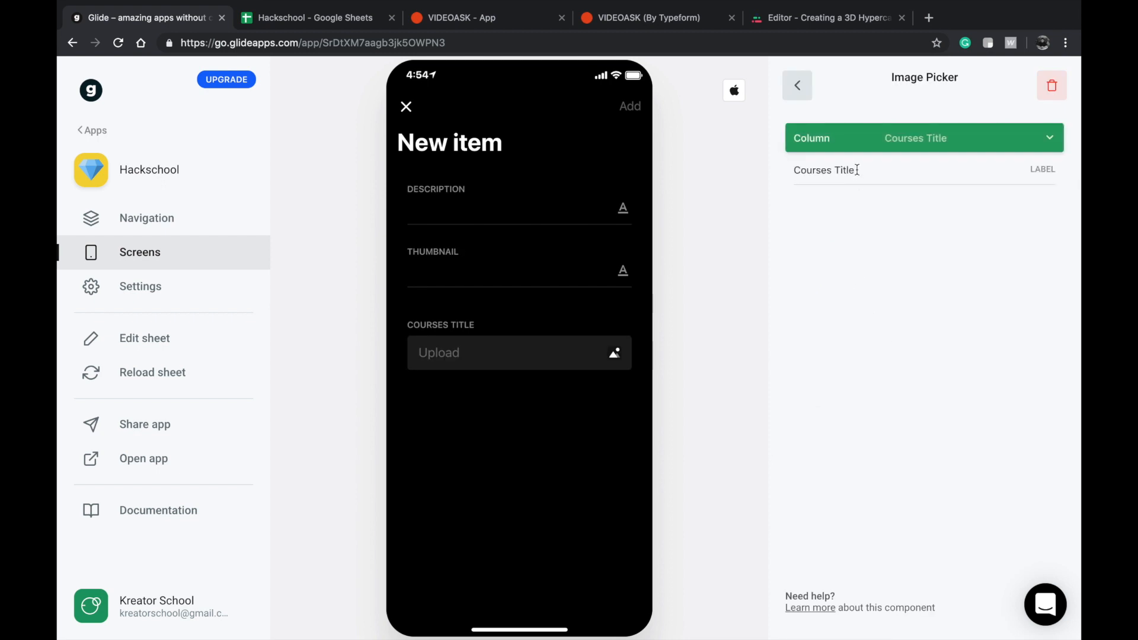
{"action": "left_click", "coordinate": [870, 139]}
{"action": "left_click", "coordinate": [851, 251]}
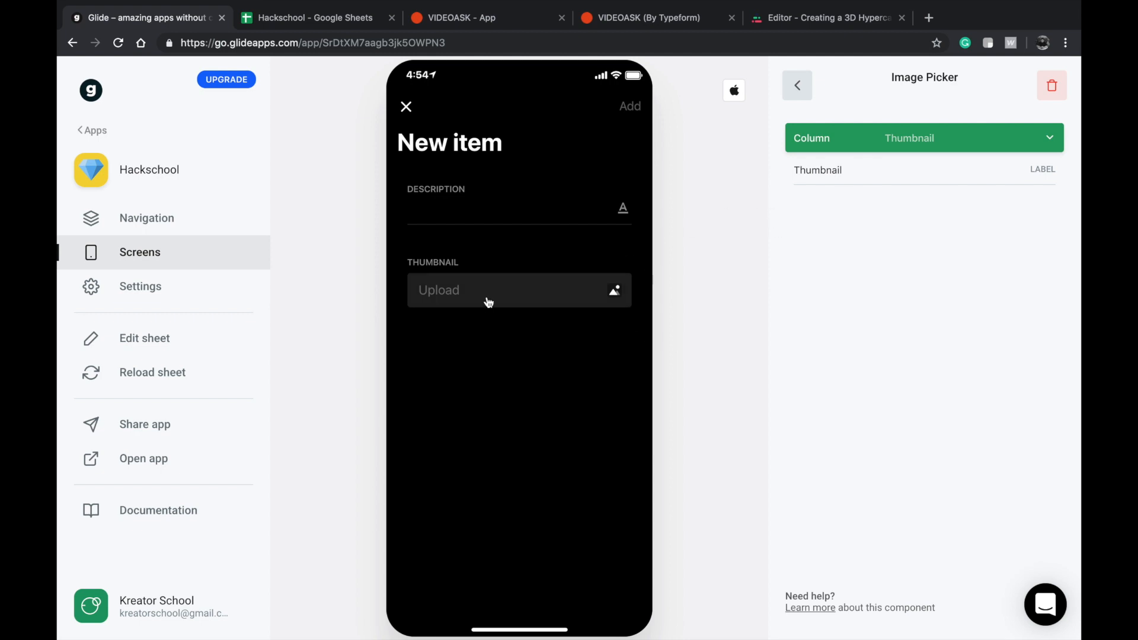
{"action": "left_click", "coordinate": [798, 90]}
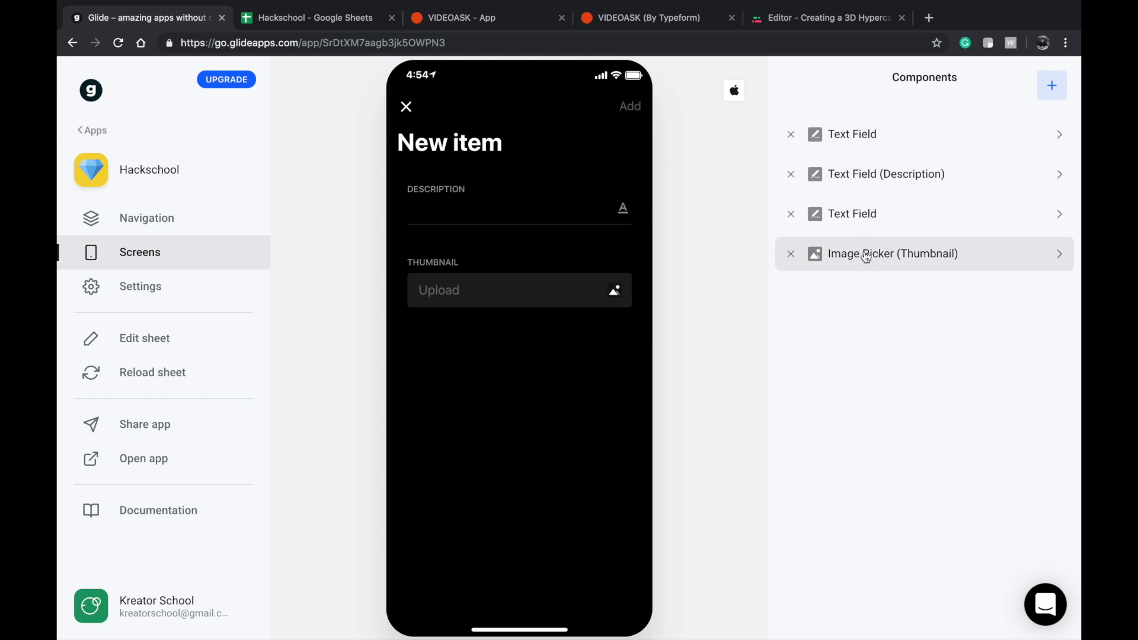
Move the Thumbnail image picker above the Description field and delete the two text fields that have no column assigned.
{"action": "left_click_drag", "start_coordinate": [866, 255], "coordinate": [862, 177]}
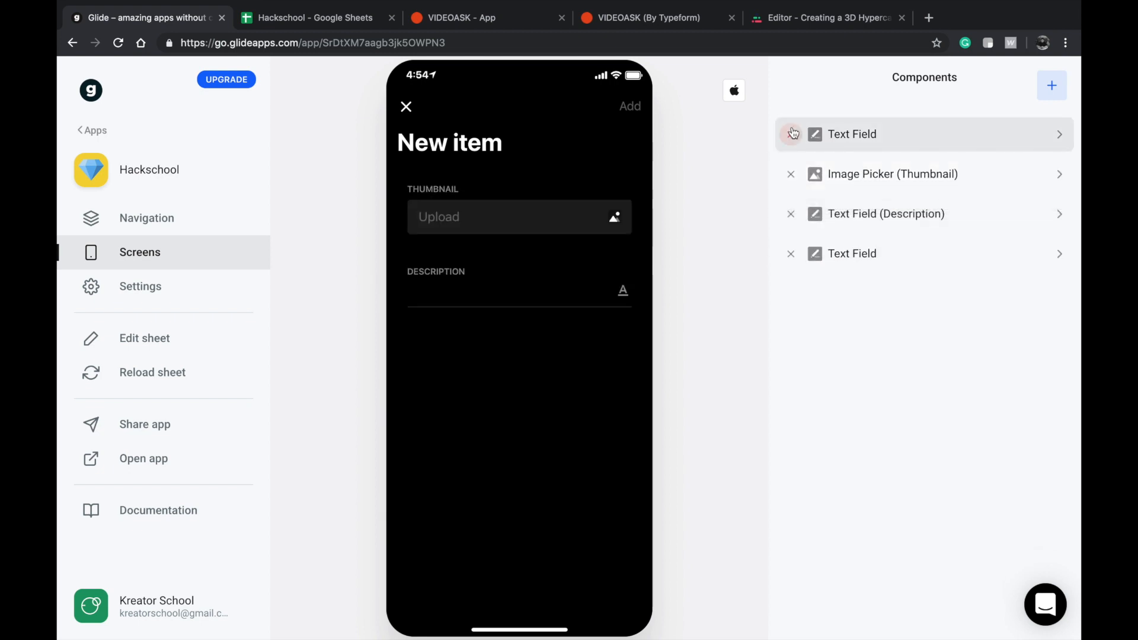
{"action": "left_click", "coordinate": [790, 134]}
{"action": "left_click", "coordinate": [790, 214]}
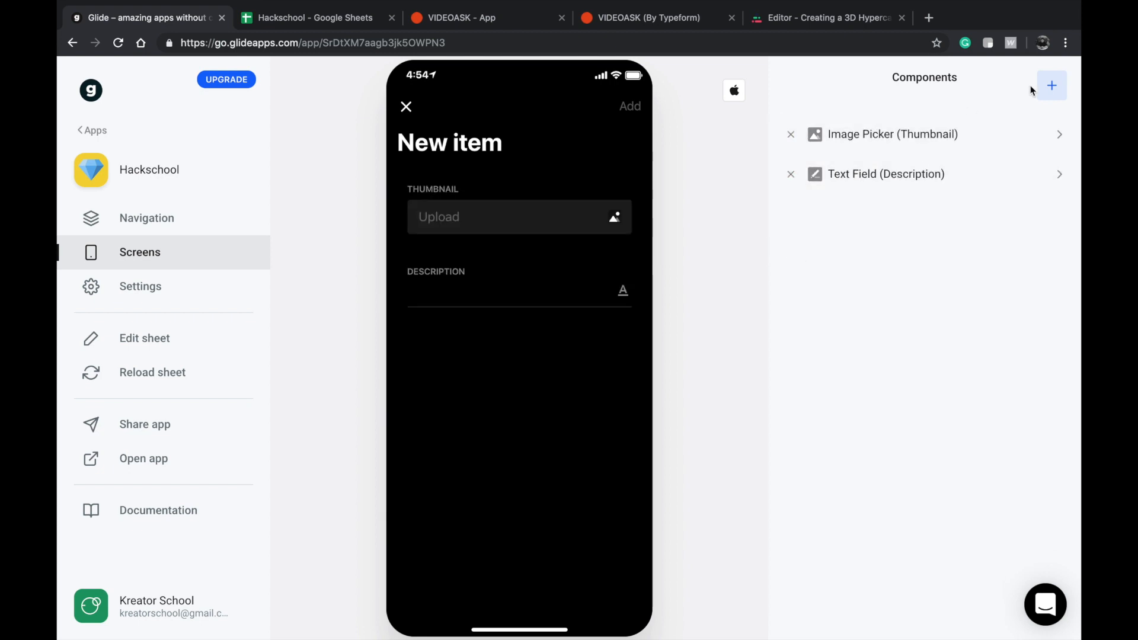
Add a Text Field using the Courses Title column and move it to the start of the New item form.
{"action": "left_click", "coordinate": [1051, 87]}
{"action": "scroll", "coordinate": [847, 333], "scroll_direction": "down", "scroll_amount": 1}
{"action": "scroll", "coordinate": [850, 385], "scroll_direction": "down", "scroll_amount": 1}
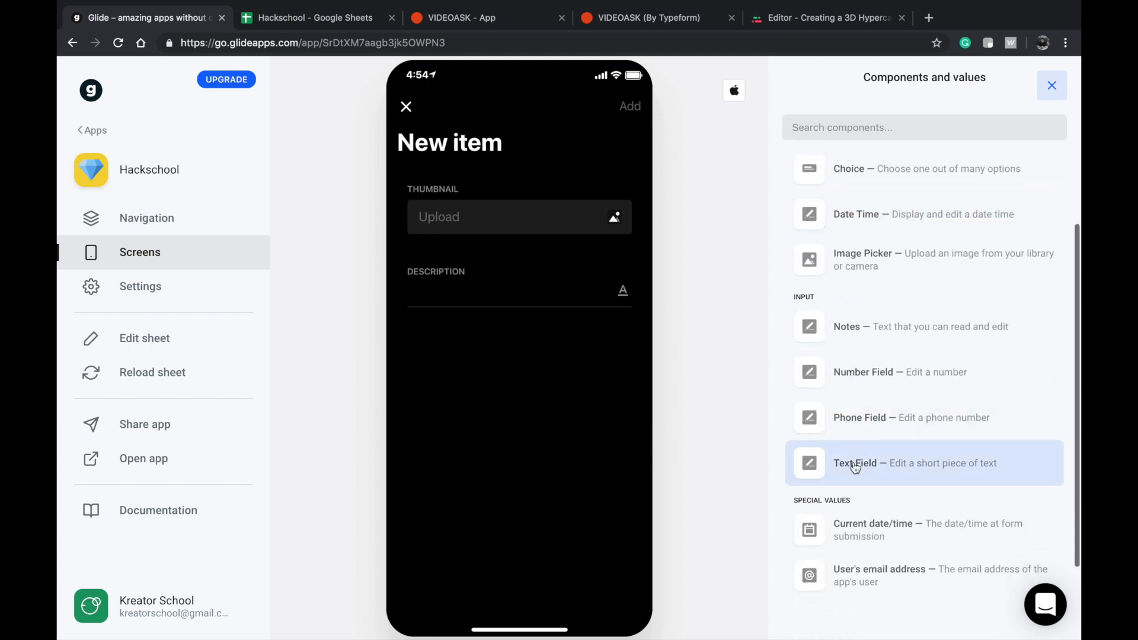
{"action": "left_click", "coordinate": [856, 459]}
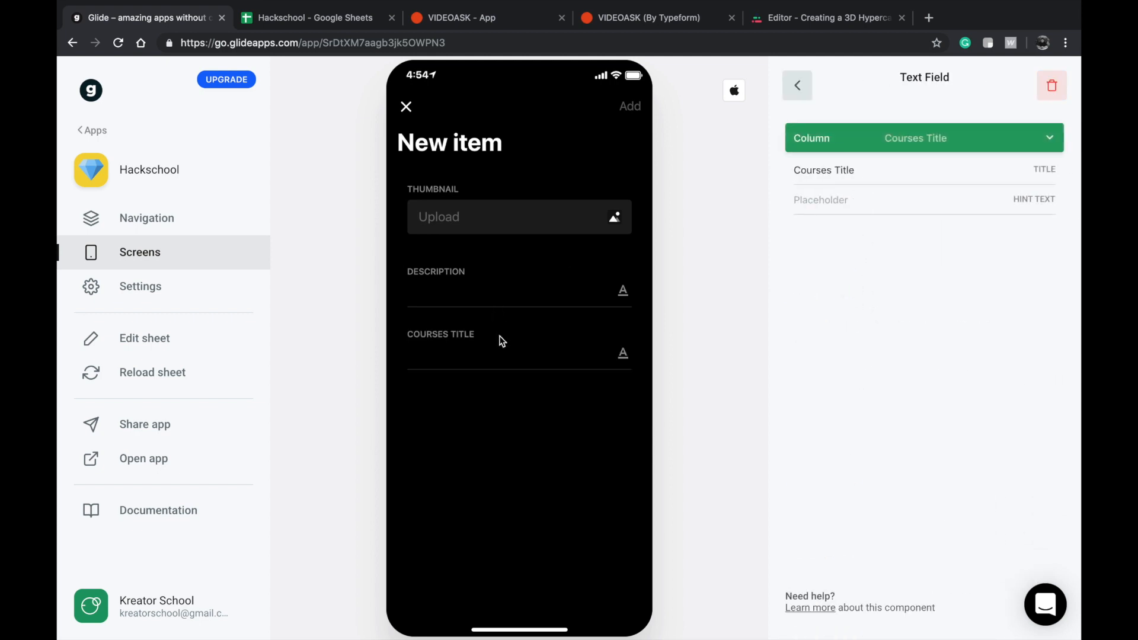
{"action": "left_click", "coordinate": [812, 89]}
{"action": "left_click", "coordinate": [871, 191]}
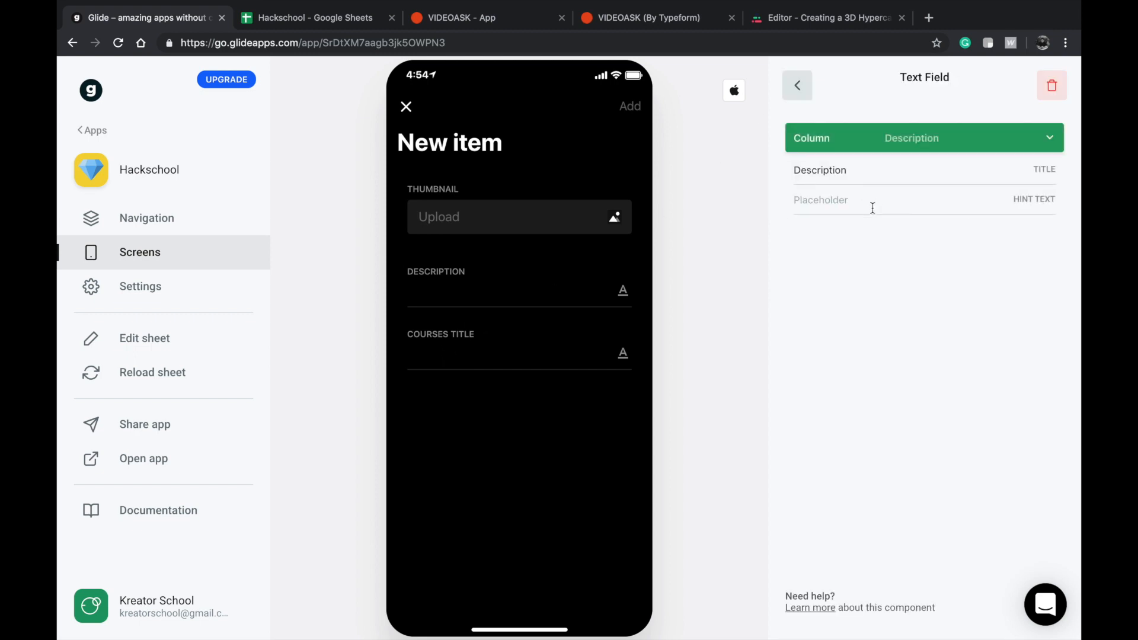
{"action": "left_click", "coordinate": [803, 88]}
{"action": "left_click_drag", "start_coordinate": [848, 220], "coordinate": [852, 137]}
Enter "How to build a web app without code" as the new lesson's Courses Title.
{"action": "left_click", "coordinate": [465, 231]}
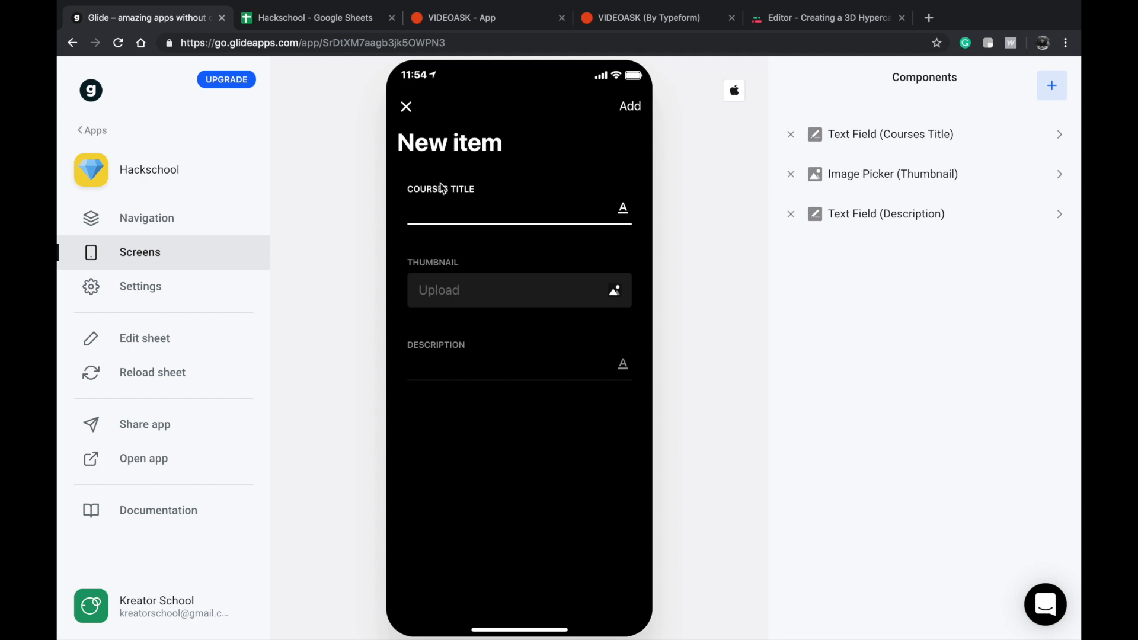
{"action": "left_click", "coordinate": [424, 365]}
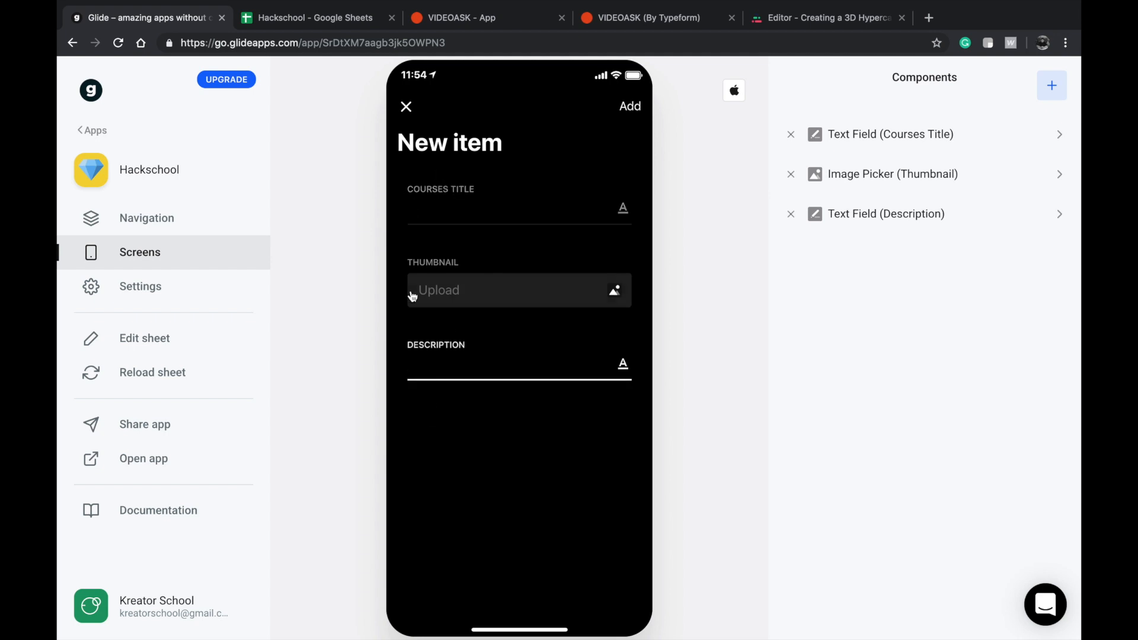
{"action": "left_click", "coordinate": [415, 215]}
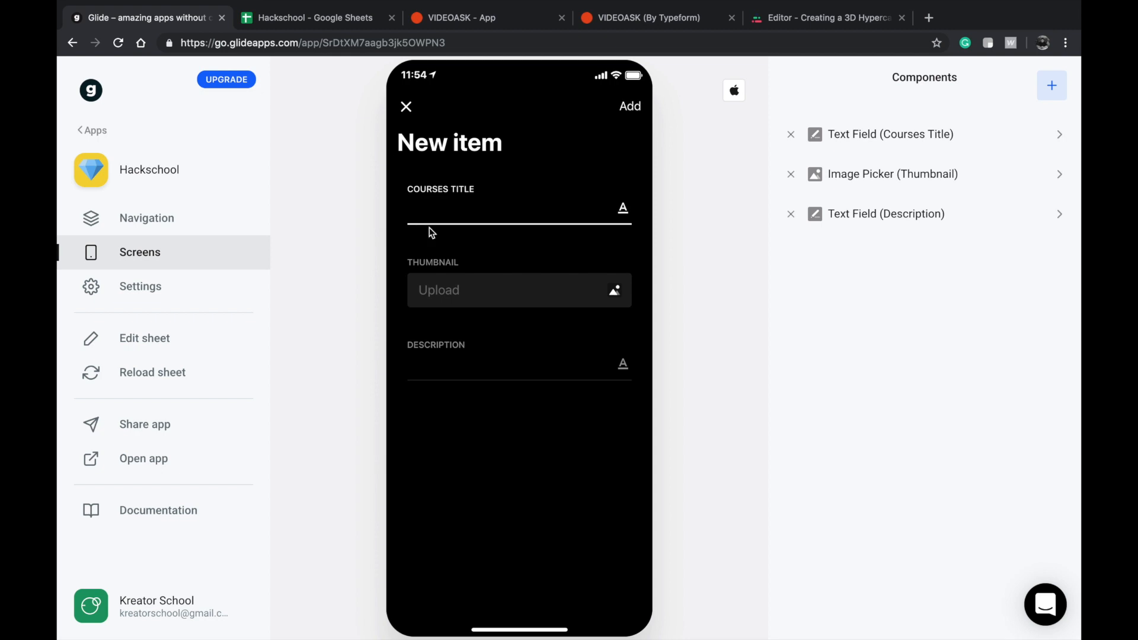
{"action": "type", "text": "How to build a web app wi"}
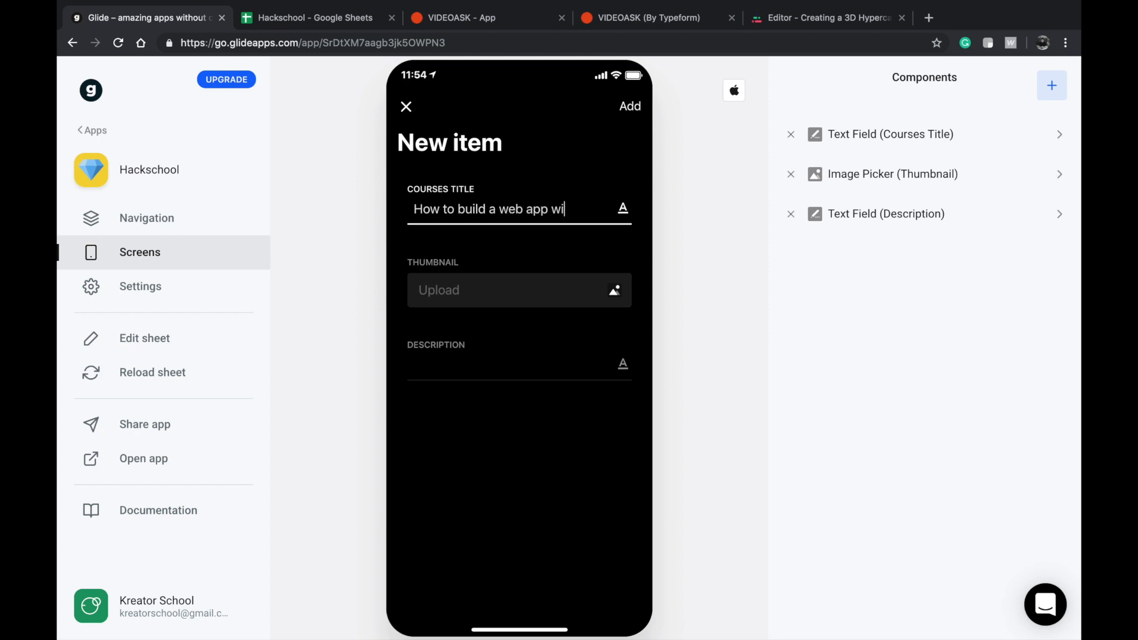
{"action": "type", "text": "thout code"}
{"action": "key", "text": "Tab"}
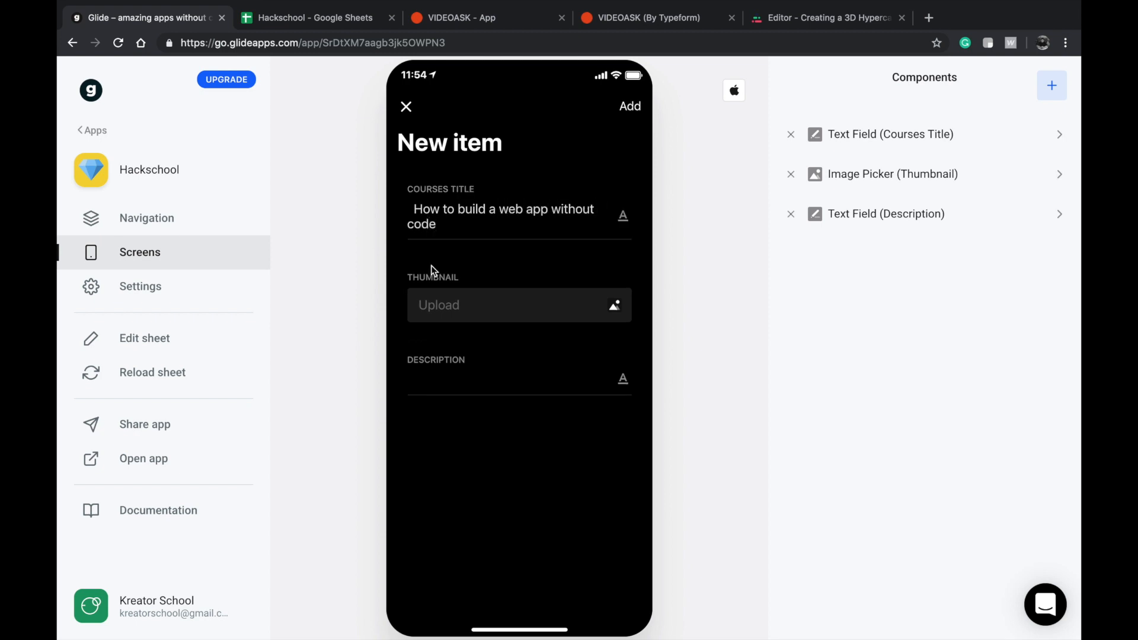
Enter "Using Bubble.is" as the new lesson's Description and add the item.
{"action": "left_click", "coordinate": [439, 367]}
{"action": "type", "text": "Using Bubble.is"}
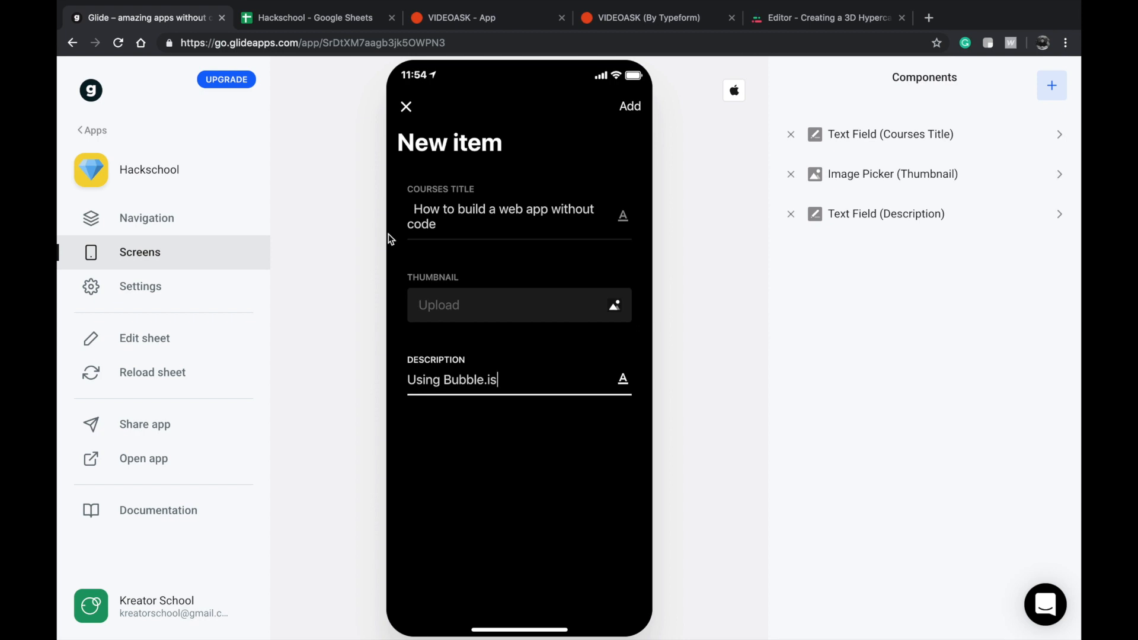
{"action": "left_click", "coordinate": [628, 107]}
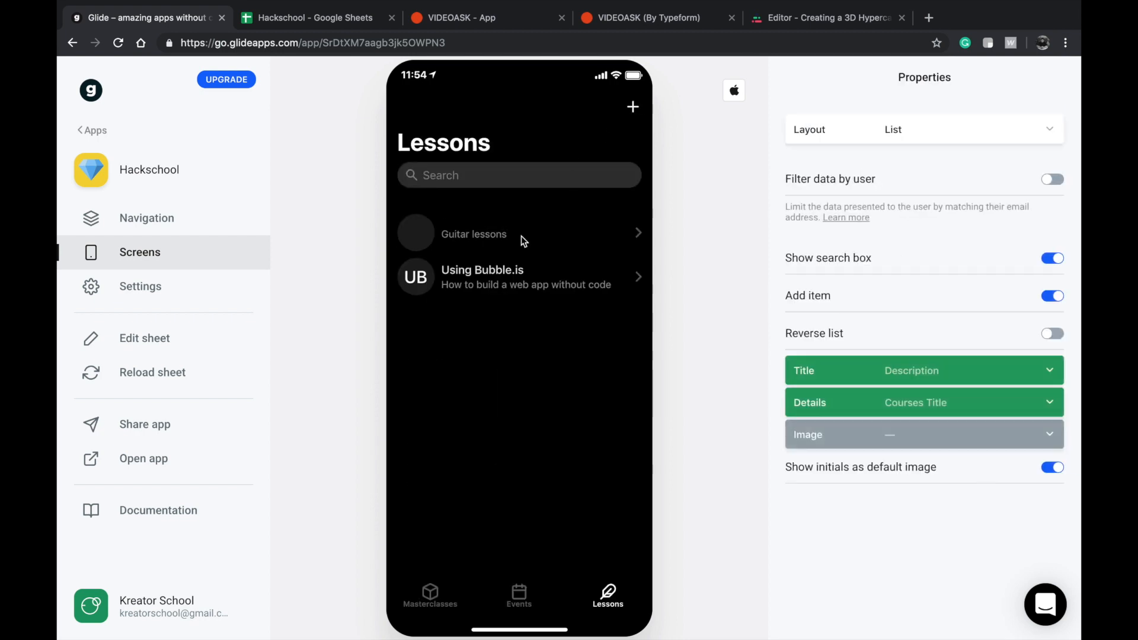
View the Using Bubble.is lesson's detail screen and turn off Add item for the Lessons screen.
{"action": "left_click", "coordinate": [484, 281]}
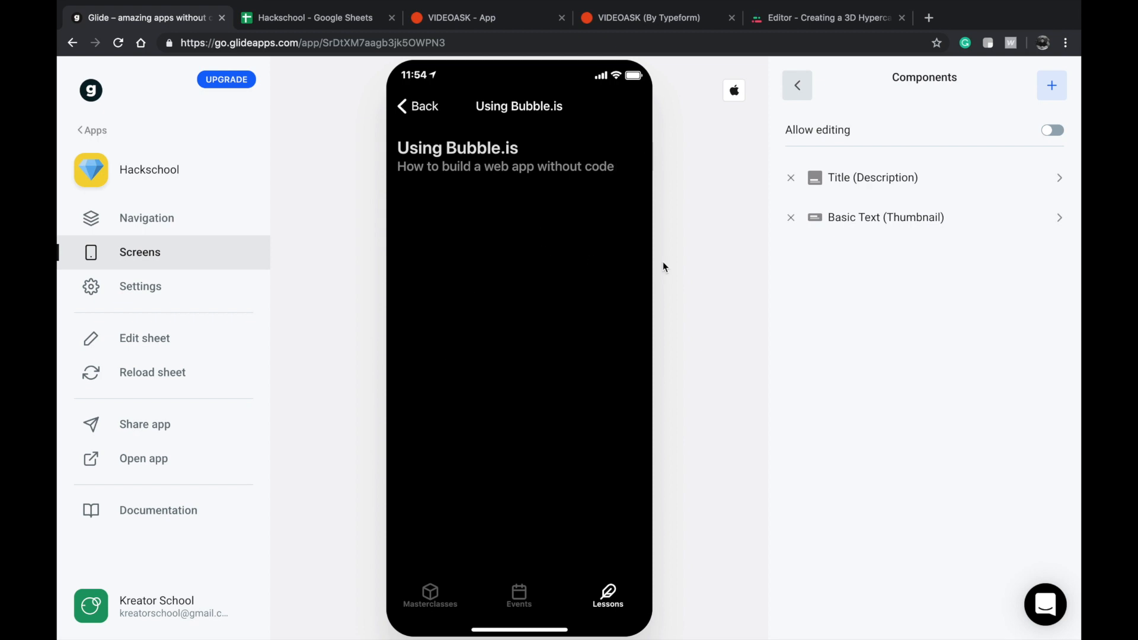
{"action": "left_click", "coordinate": [354, 17]}
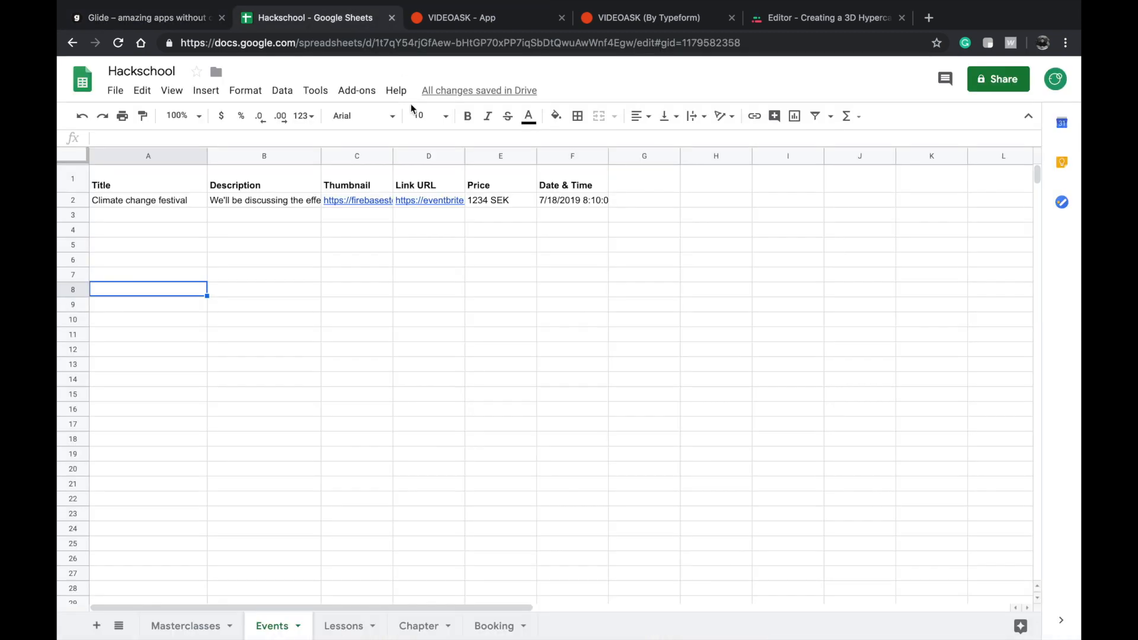
{"action": "left_click", "coordinate": [200, 17]}
{"action": "left_click", "coordinate": [413, 108]}
{"action": "left_click", "coordinate": [920, 293]}
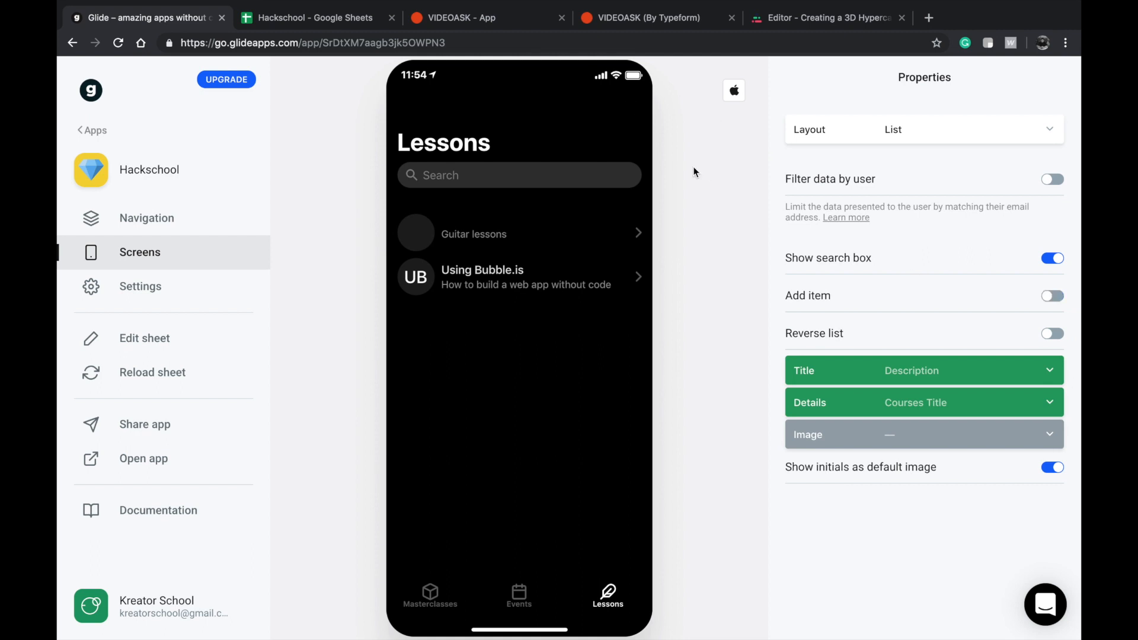
Switch to the Hackschool spreadsheet and delete the Guitar lessons title from cell A2 of the Lessons sheet.
{"action": "left_click", "coordinate": [335, 18]}
{"action": "left_click", "coordinate": [342, 625]}
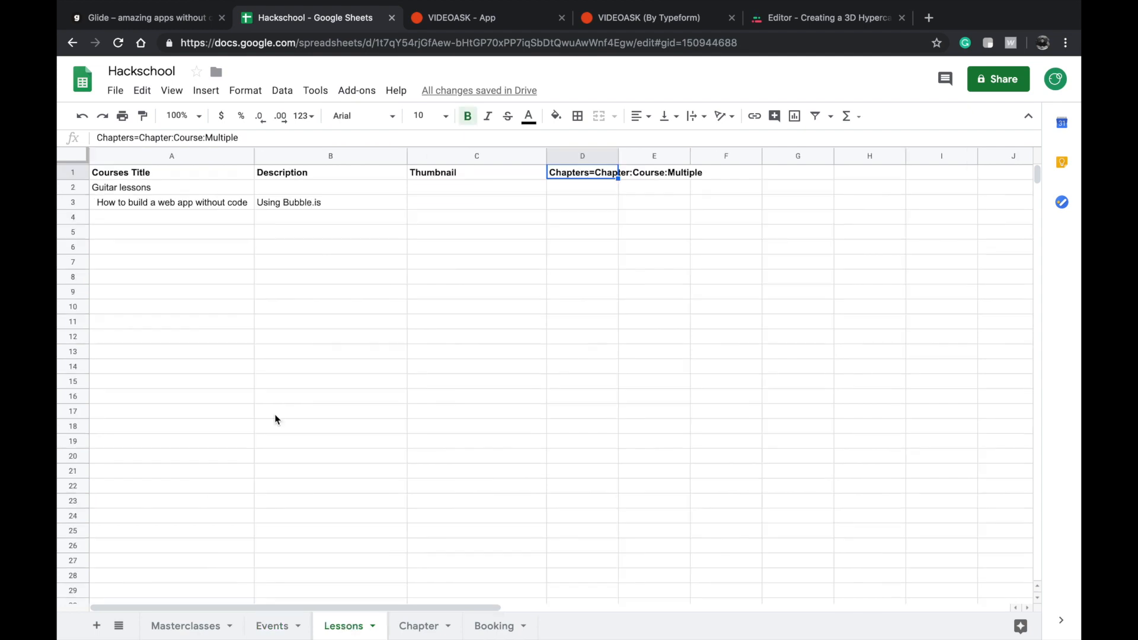
{"action": "left_click", "coordinate": [230, 307]}
{"action": "left_click", "coordinate": [211, 182]}
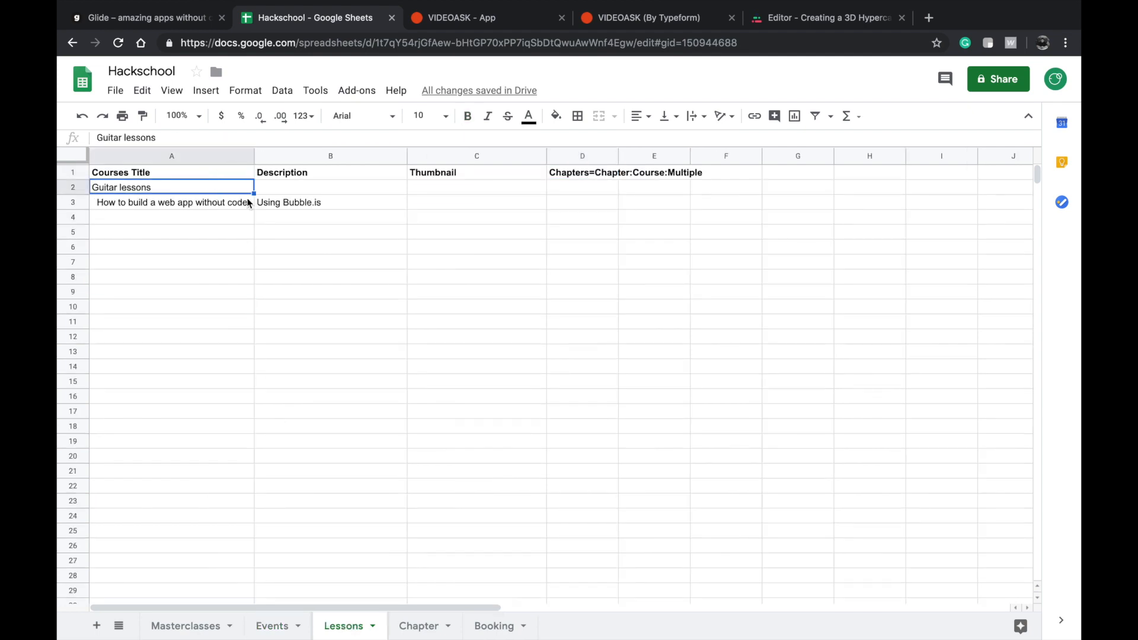
{"action": "key", "text": "Delete"}
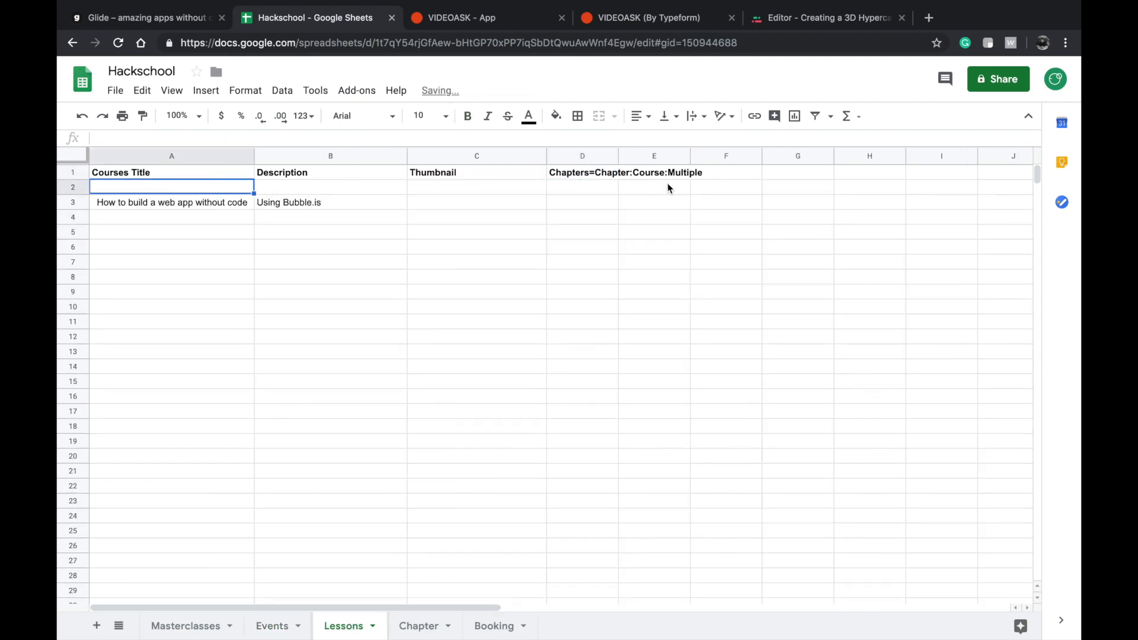
Try to move the web app lesson's entries from row 3 up to row 2, and undo the paste.
{"action": "left_click", "coordinate": [178, 203]}
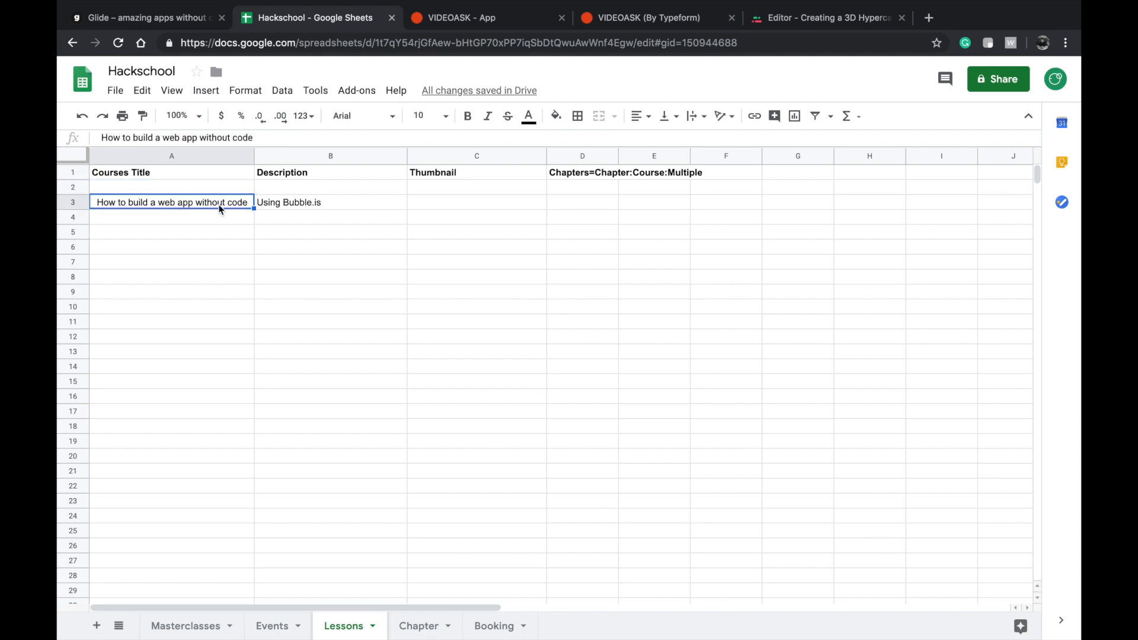
{"action": "left_click", "coordinate": [276, 200], "text": "shift"}
{"action": "key", "text": "ctrl+x"}
{"action": "left_click", "coordinate": [212, 191]}
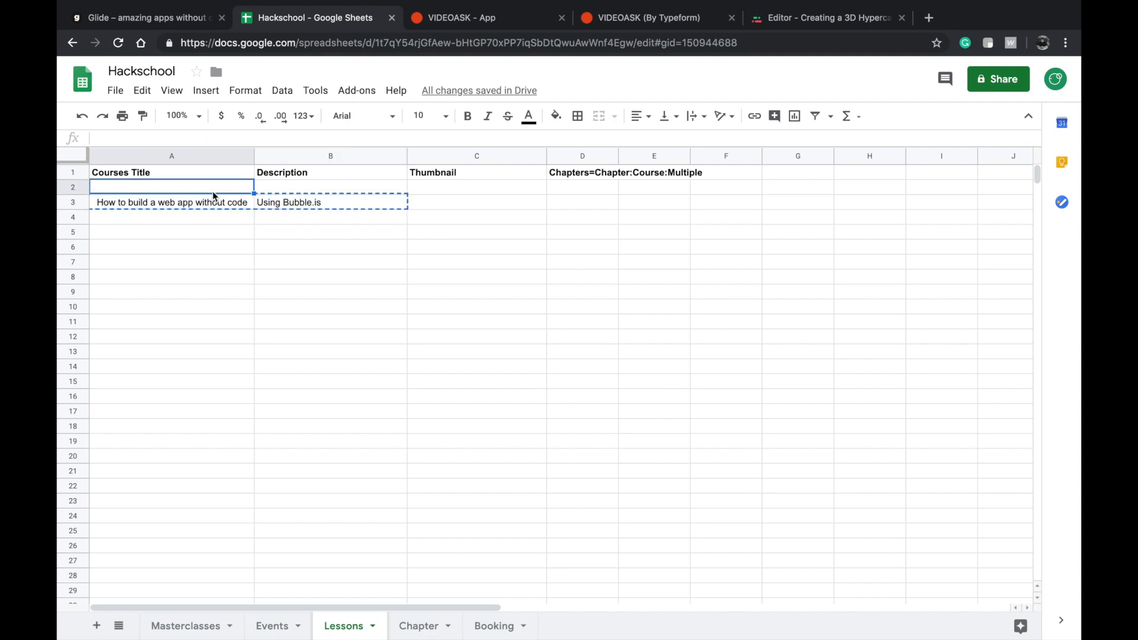
{"action": "left_click", "coordinate": [211, 217]}
{"action": "left_click", "coordinate": [225, 204]}
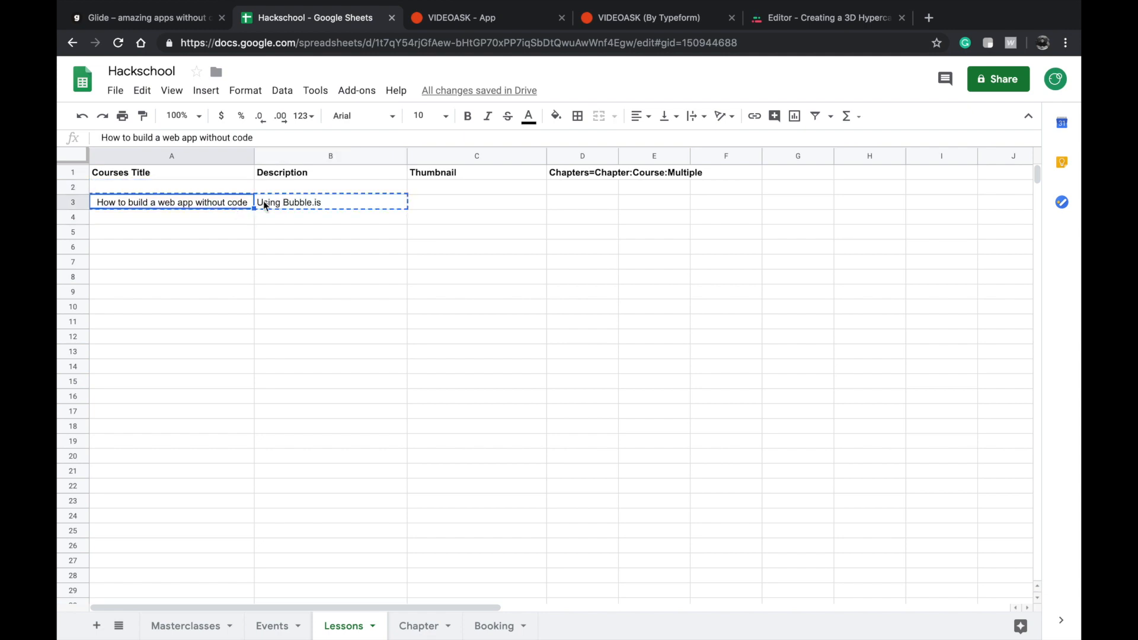
{"action": "left_click", "coordinate": [236, 185]}
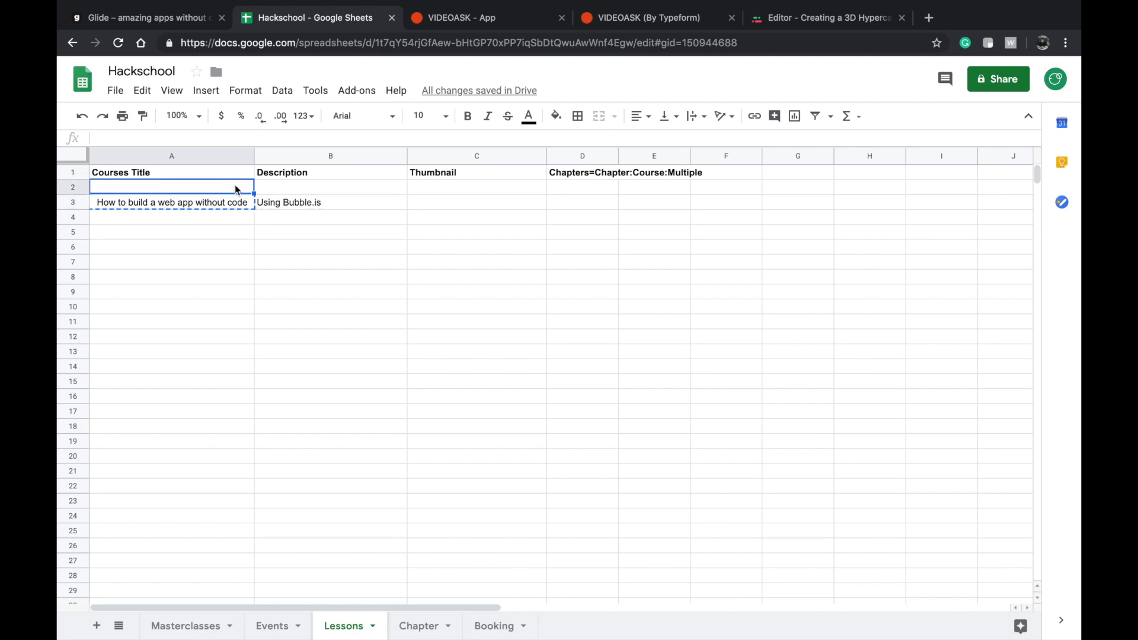
{"action": "key", "text": "ctrl+v"}
{"action": "key", "text": "ctrl+z"}
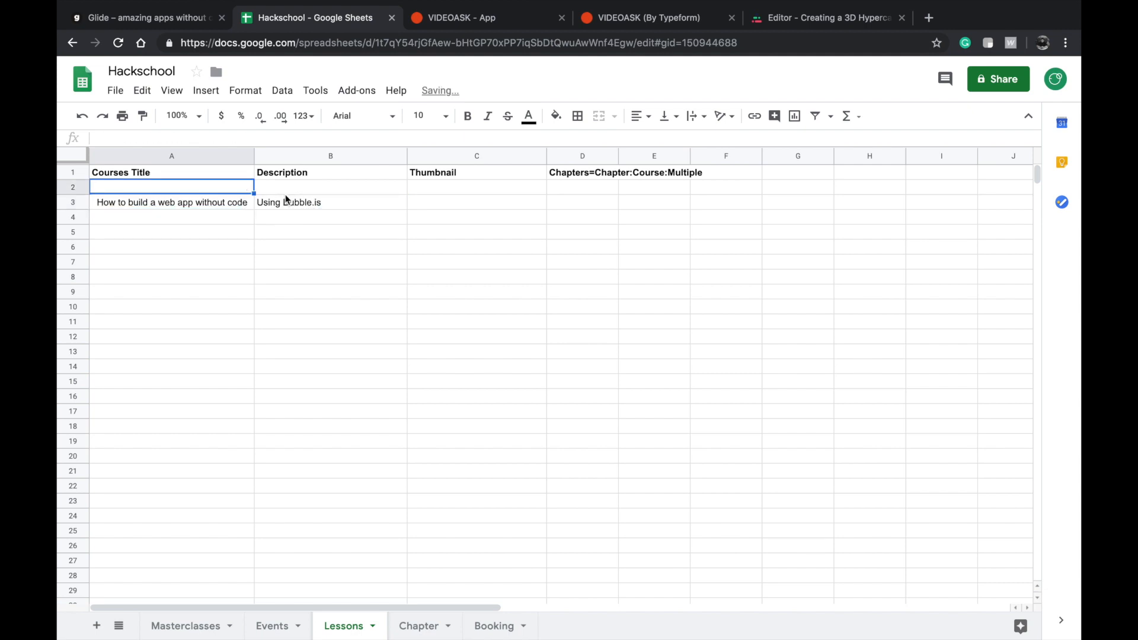
Move the lesson's course title and description from row 3 up to row 2 of the Lessons sheet.
{"action": "left_click", "coordinate": [228, 206]}
{"action": "left_click", "coordinate": [203, 178]}
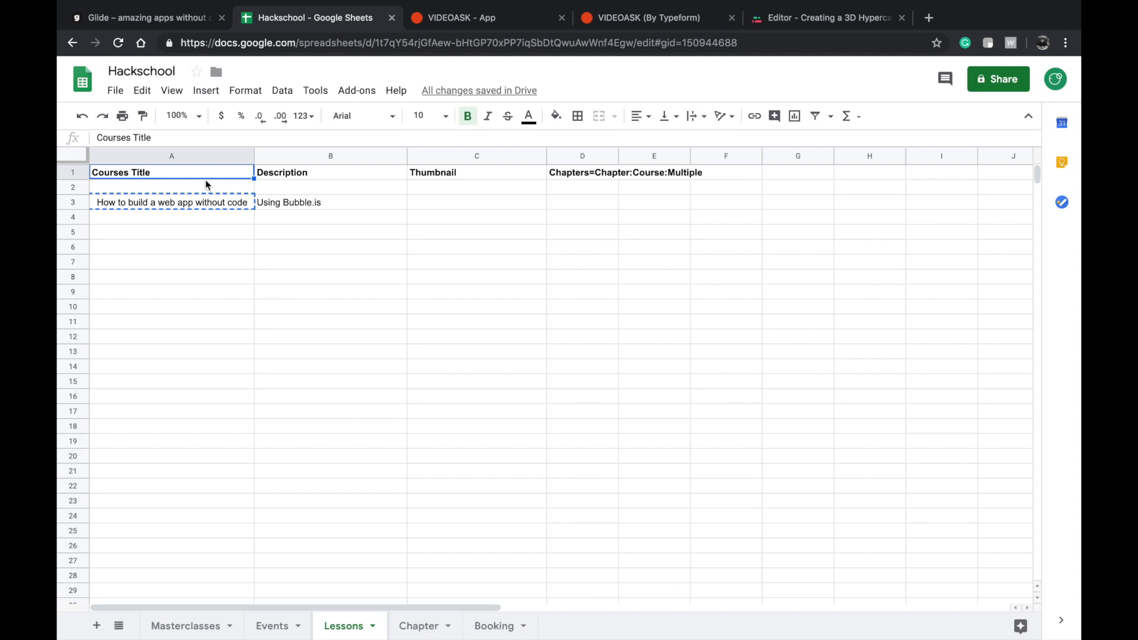
{"action": "left_click", "coordinate": [206, 187]}
{"action": "key", "text": "ctrl+v"}
{"action": "left_click", "coordinate": [290, 205]}
{"action": "left_click", "coordinate": [320, 203]}
{"action": "key", "text": "ctrl+x"}
{"action": "left_click", "coordinate": [335, 191]}
{"action": "key", "text": "ctrl+v"}
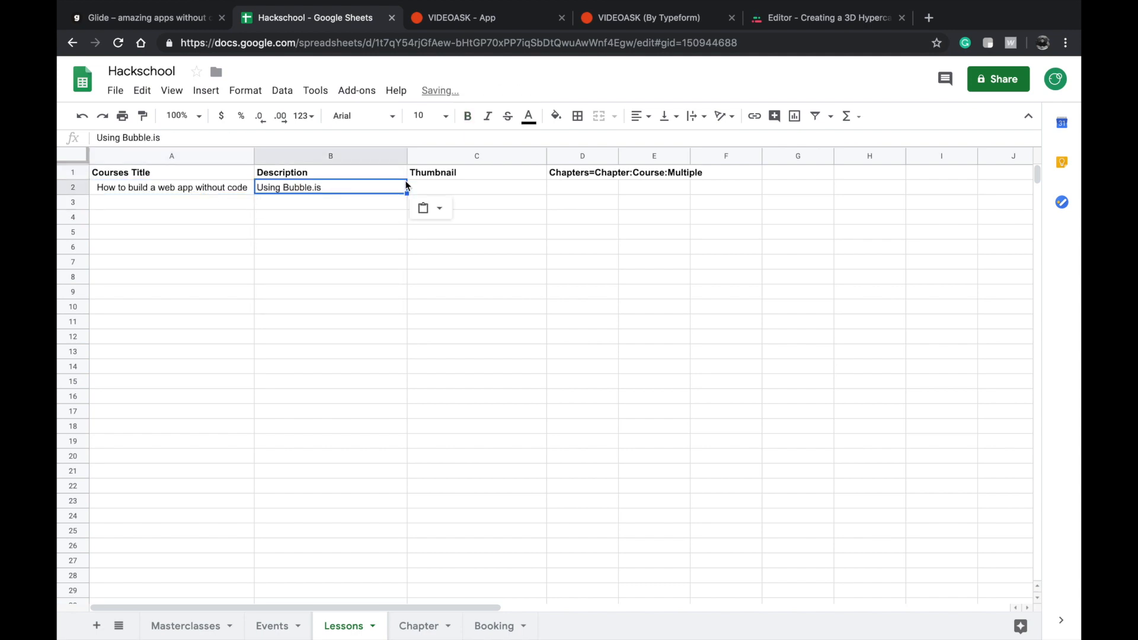
{"action": "left_click", "coordinate": [419, 177]}
{"action": "left_click", "coordinate": [440, 196]}
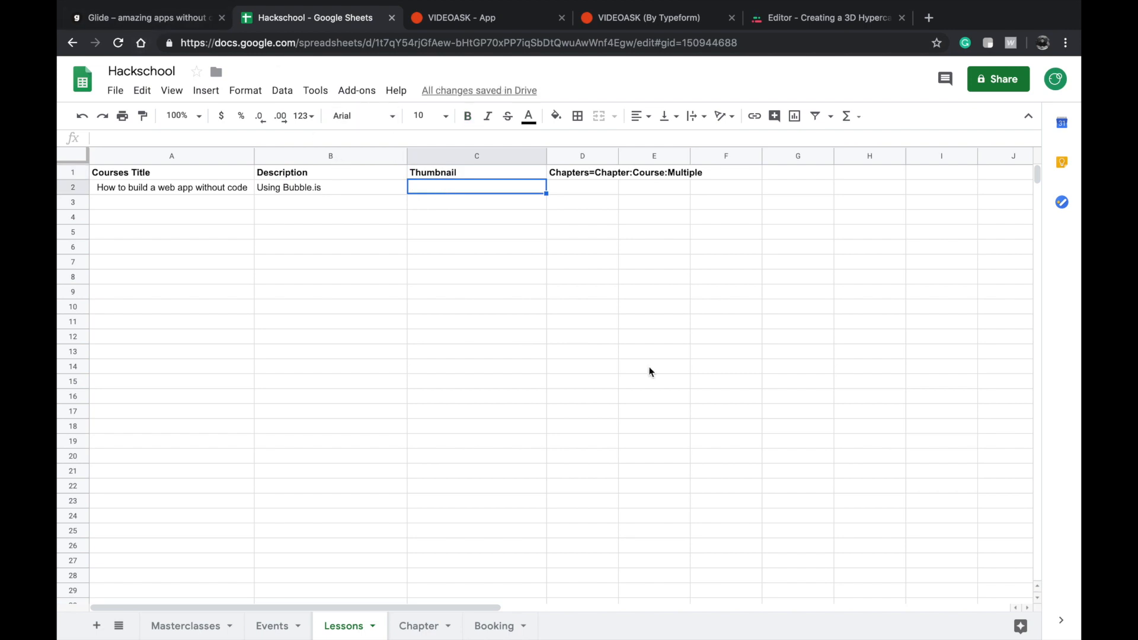
Compare the Course entries in the Chapter sheet with the course title in the Lessons sheet.
{"action": "left_click", "coordinate": [420, 627]}
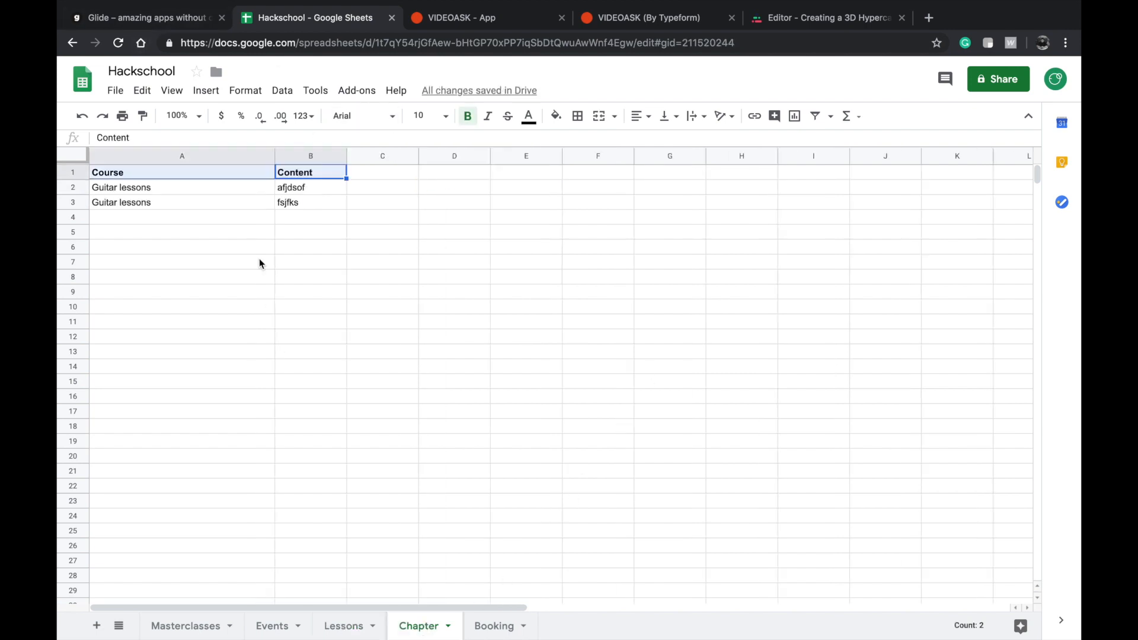
{"action": "left_click", "coordinate": [234, 209]}
{"action": "double_click", "coordinate": [212, 186]}
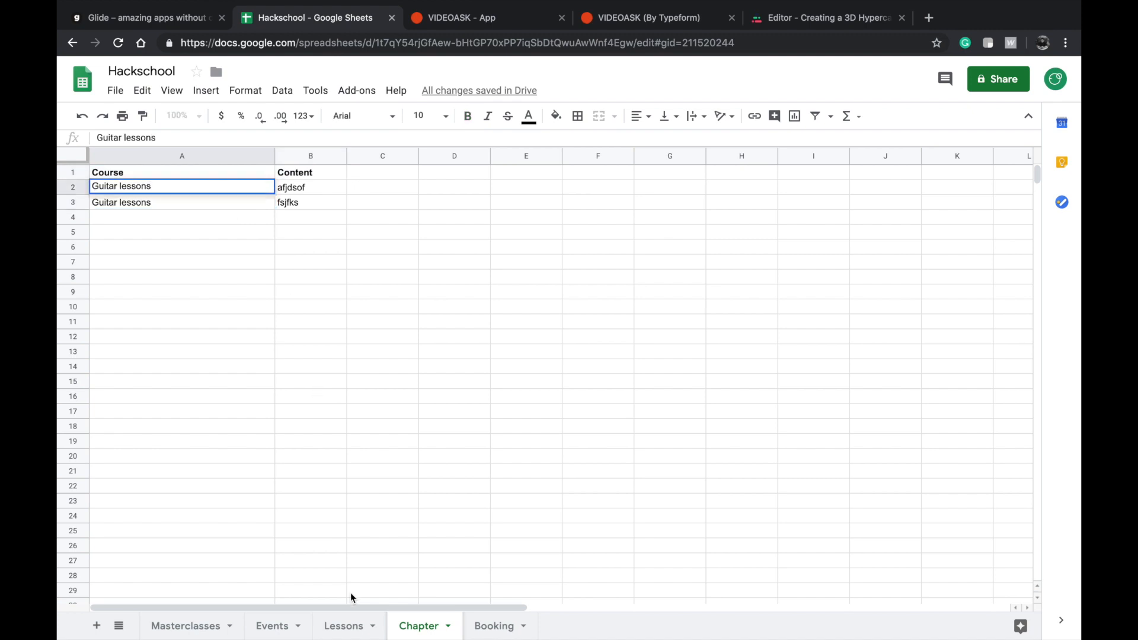
{"action": "left_click", "coordinate": [150, 174]}
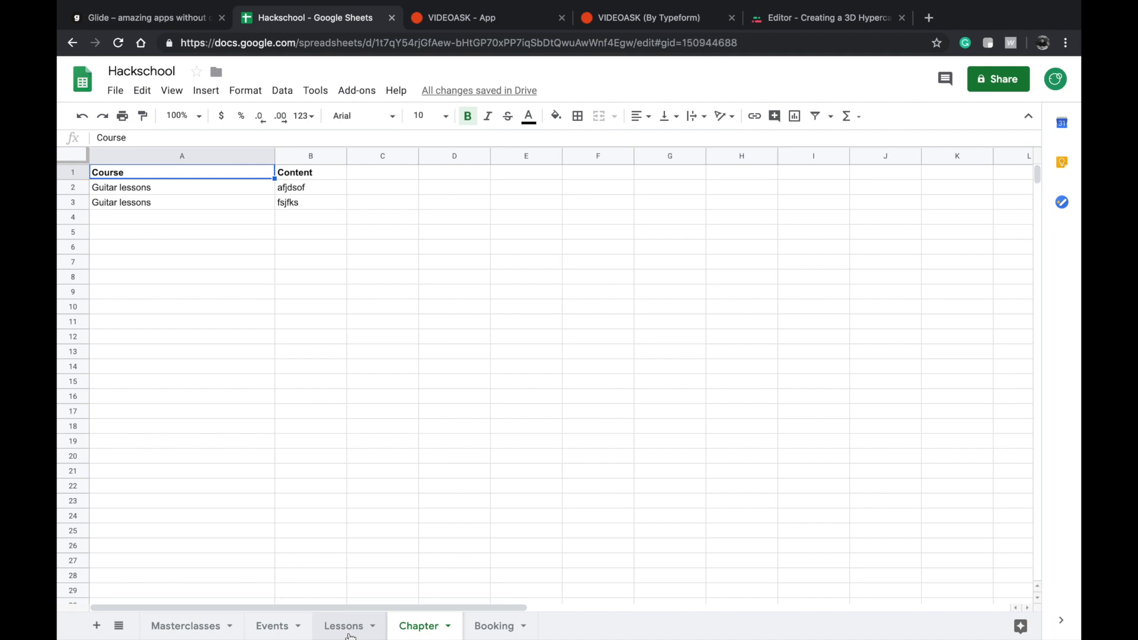
{"action": "left_click", "coordinate": [343, 626]}
{"action": "left_click", "coordinate": [391, 222]}
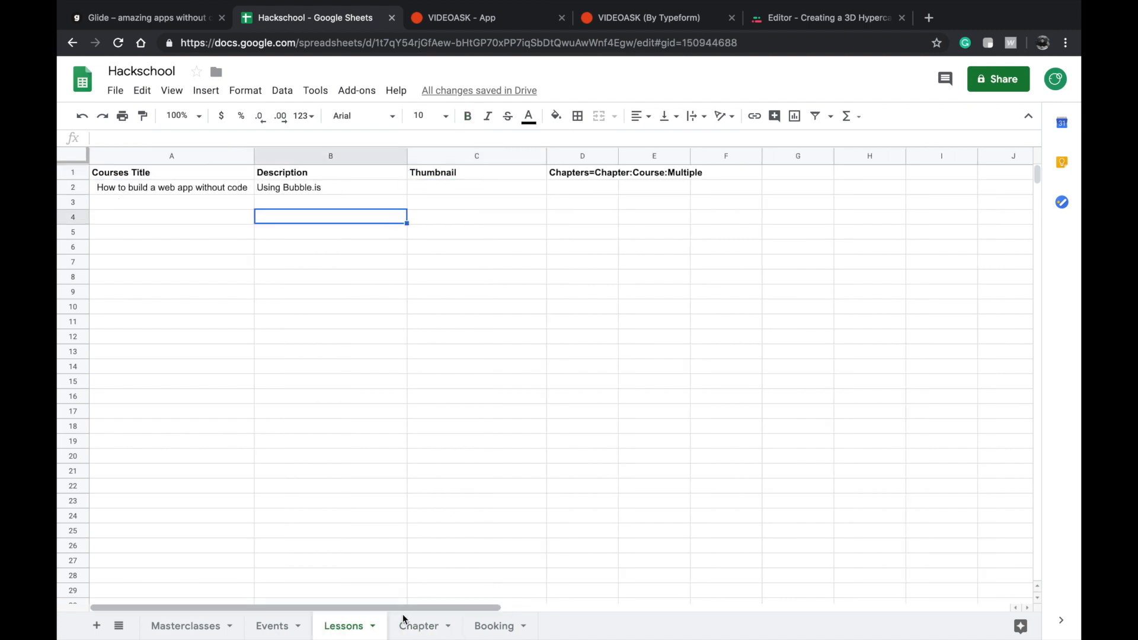
{"action": "left_click", "coordinate": [418, 625]}
{"action": "double_click", "coordinate": [174, 187]}
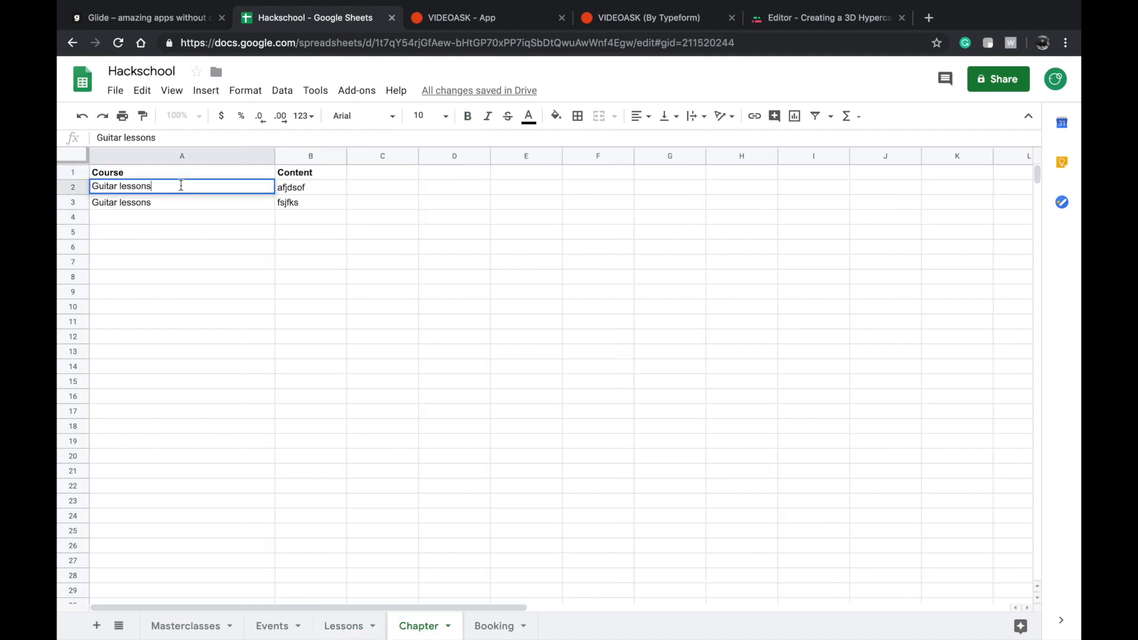
{"action": "key", "text": "ctrl+a"}
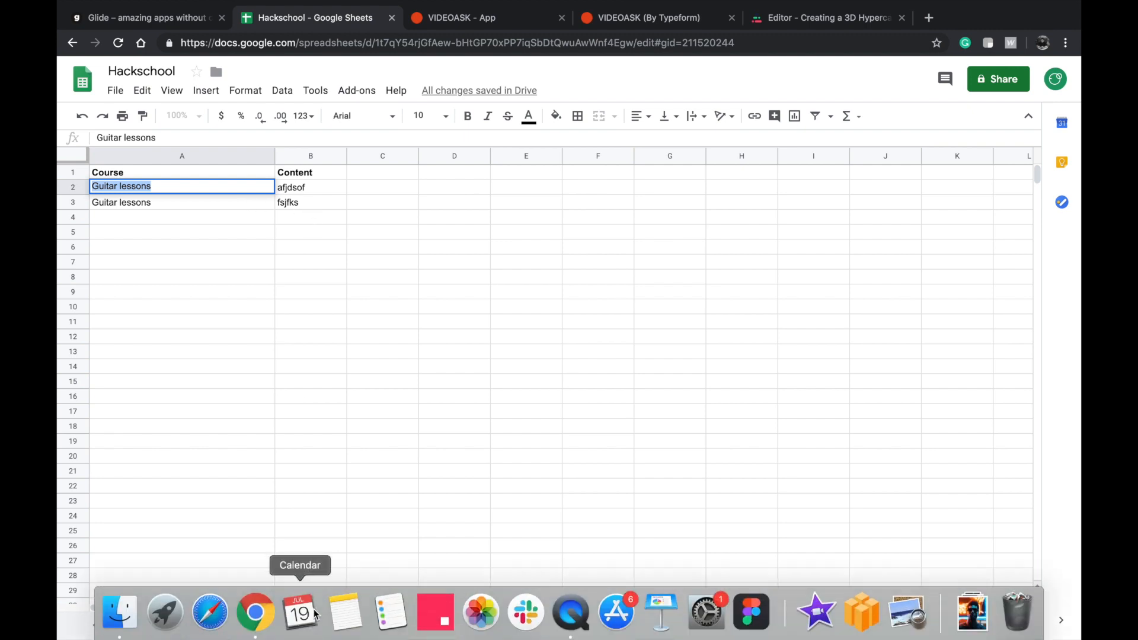
{"action": "left_click", "coordinate": [344, 625]}
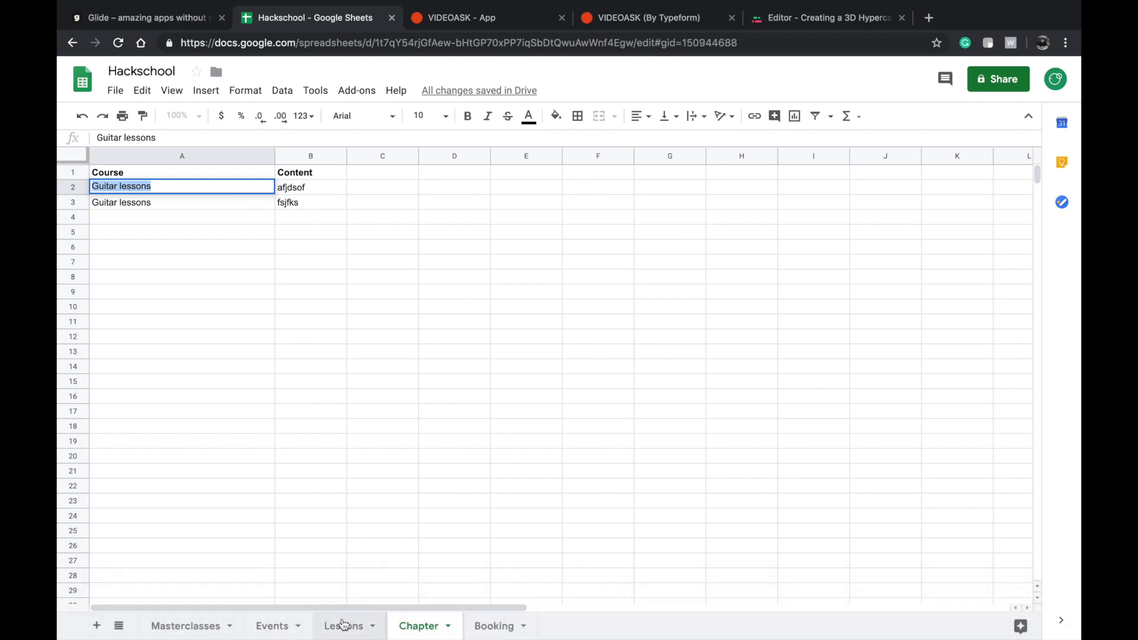
{"action": "left_click", "coordinate": [227, 178]}
Add a bold "Chapter names" header in cell C1 of the Chapter sheet.
{"action": "left_click", "coordinate": [422, 626]}
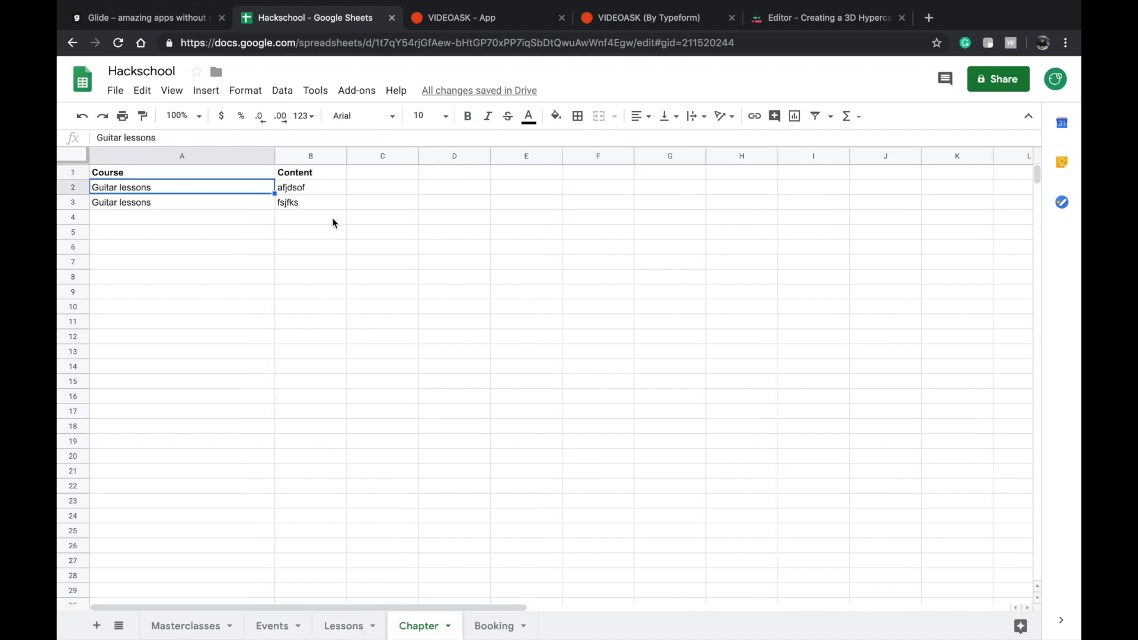
{"action": "left_click", "coordinate": [364, 177]}
{"action": "type", "text": "Chapter N"}
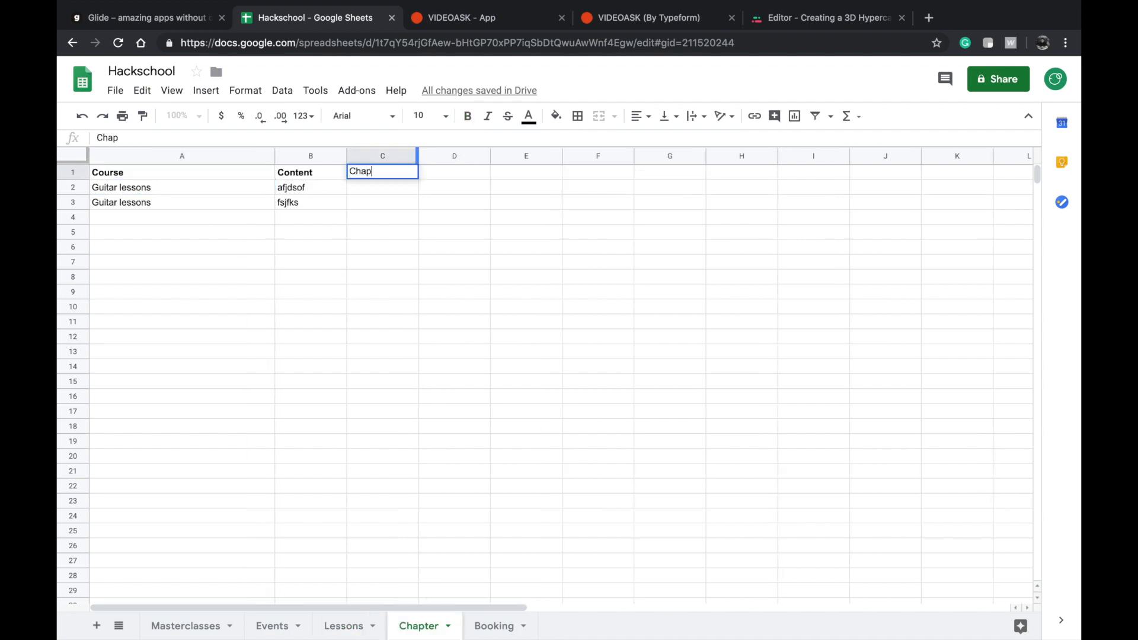
{"action": "key", "text": "BackSpace"}
{"action": "type", "text": "names"}
{"action": "left_click", "coordinate": [452, 177]}
{"action": "left_click", "coordinate": [402, 171]}
{"action": "key", "text": "ctrl+b"}
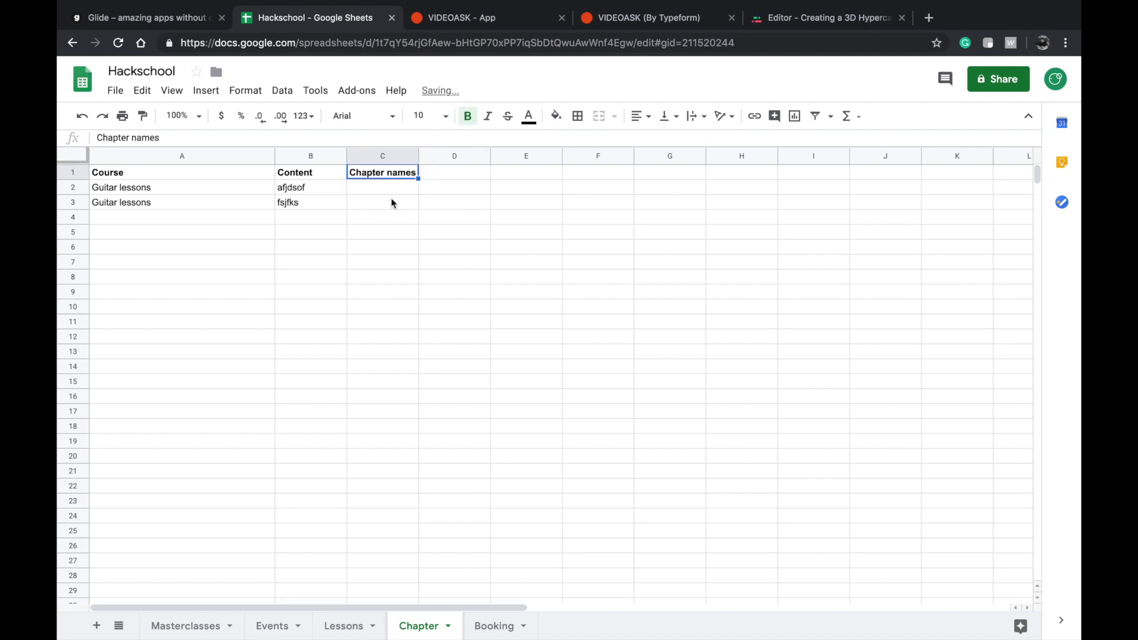
Enter the chapter names "One" in cell C2 and "Two" in cell C3.
{"action": "left_click", "coordinate": [390, 186]}
{"action": "type", "text": "One"}
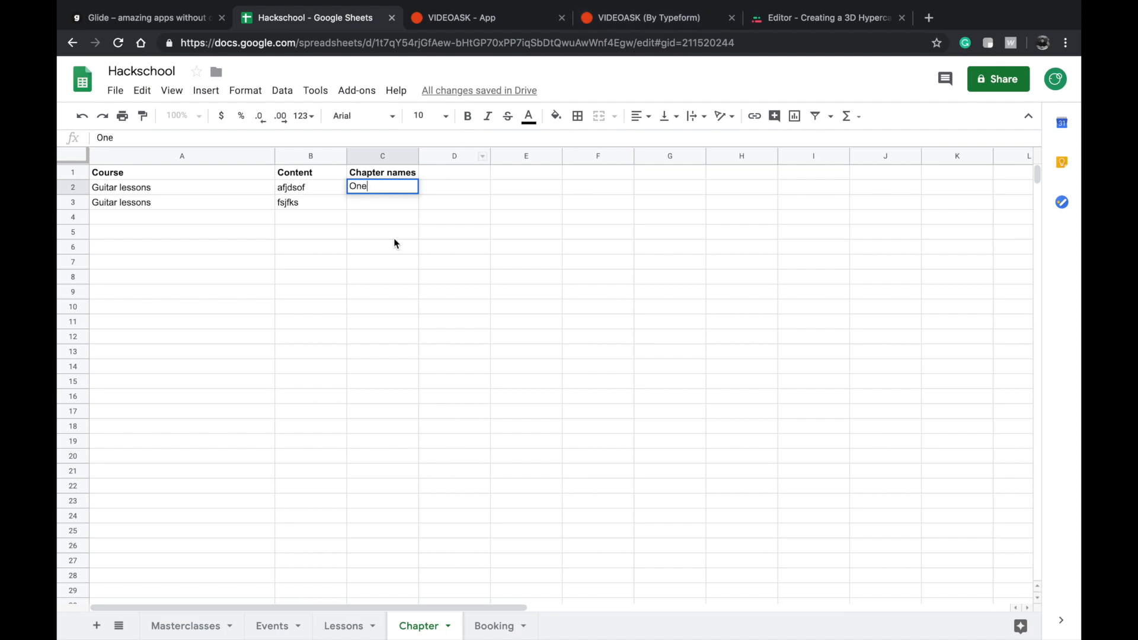
{"action": "left_click", "coordinate": [383, 204]}
{"action": "type", "text": "Tw"}
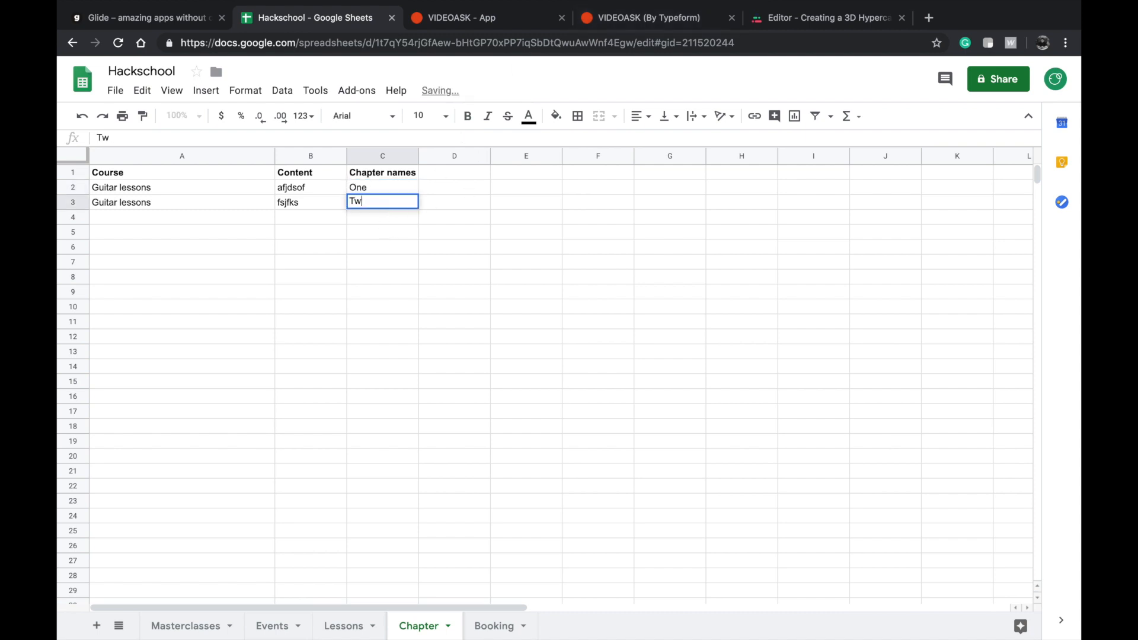
{"action": "type", "text": "o"}
Switch to the Stonly editor for Creating a 3D Hypercasual game and title its untitled step "Introduction".
{"action": "left_click", "coordinate": [304, 188]}
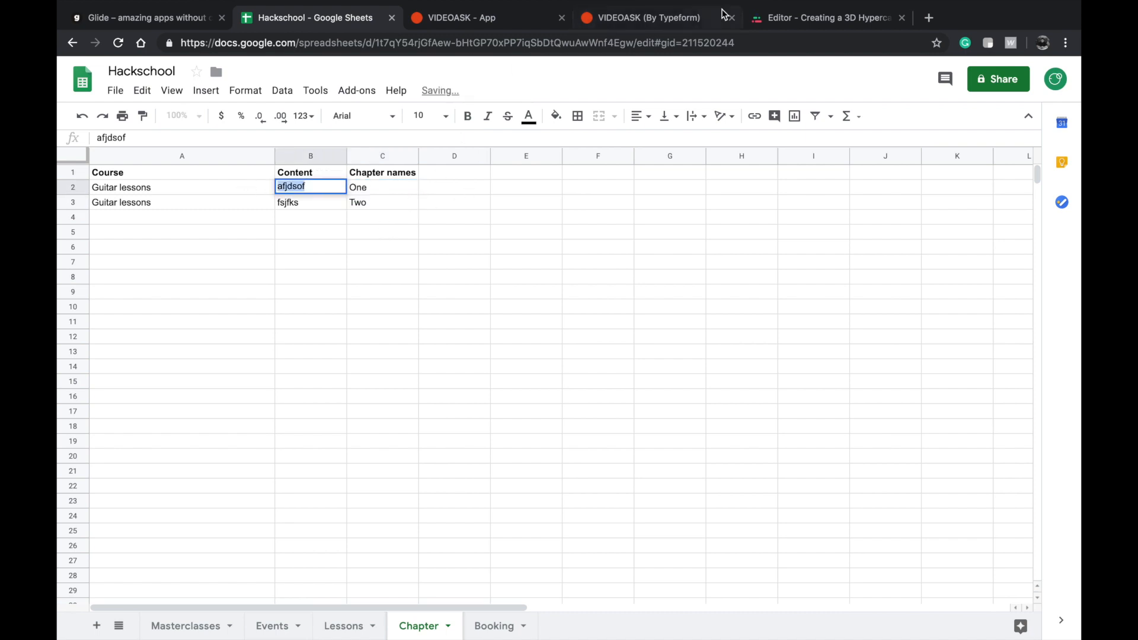
{"action": "left_click", "coordinate": [809, 17]}
{"action": "left_click", "coordinate": [548, 187]}
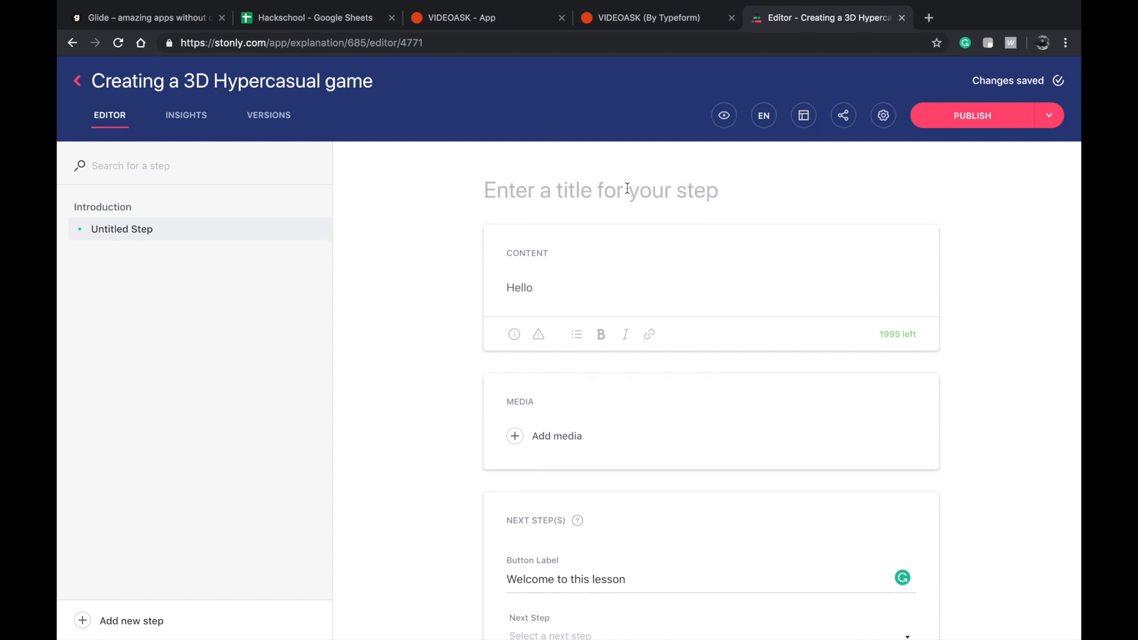
{"action": "type", "text": "Introdu"}
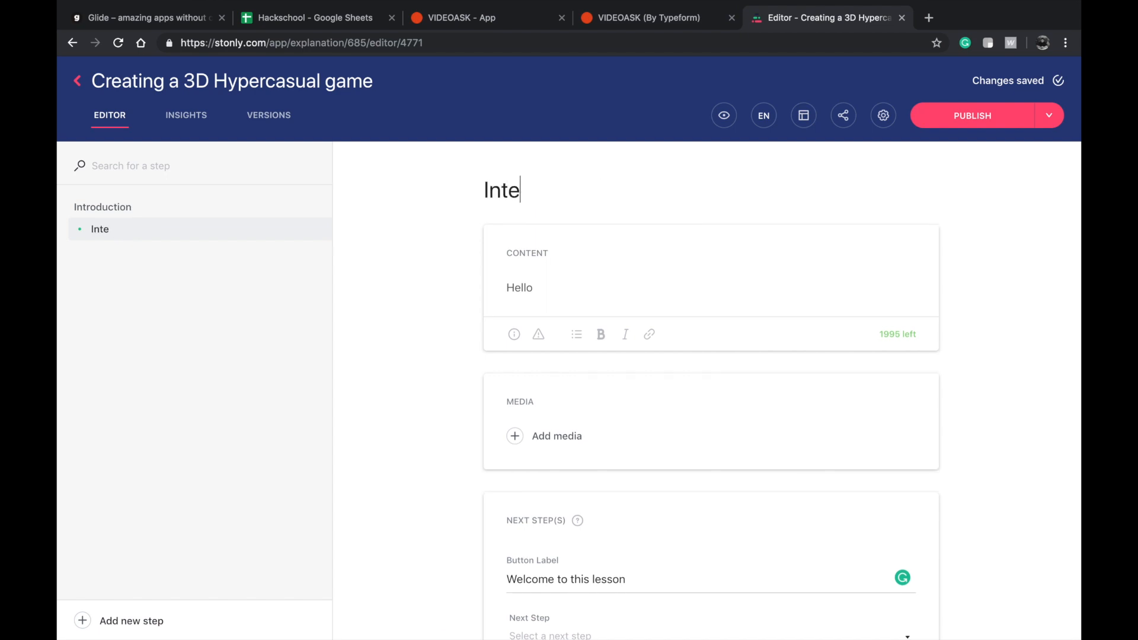
{"action": "type", "text": "ction"}
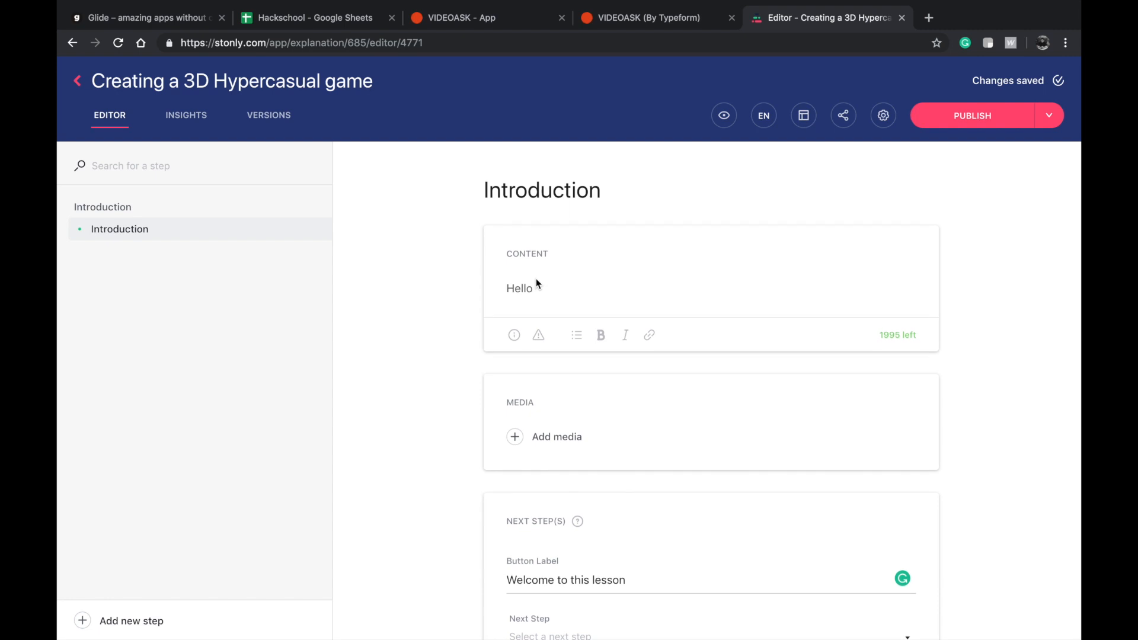
{"action": "type", "text": "orld!"}
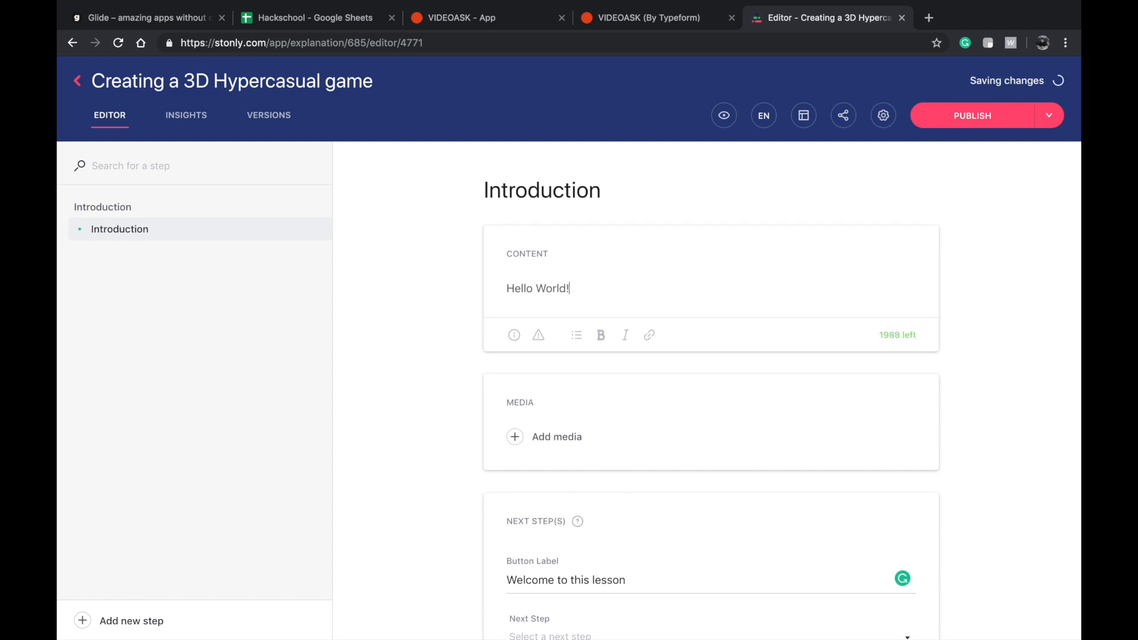
Complete the Introduction content as "Hello World!" followed by the line "We'll be using a free tool called Bubble.is to build our apps".
{"action": "key", "text": "Return"}
{"action": "type", "text": "We'll be using a free too"}
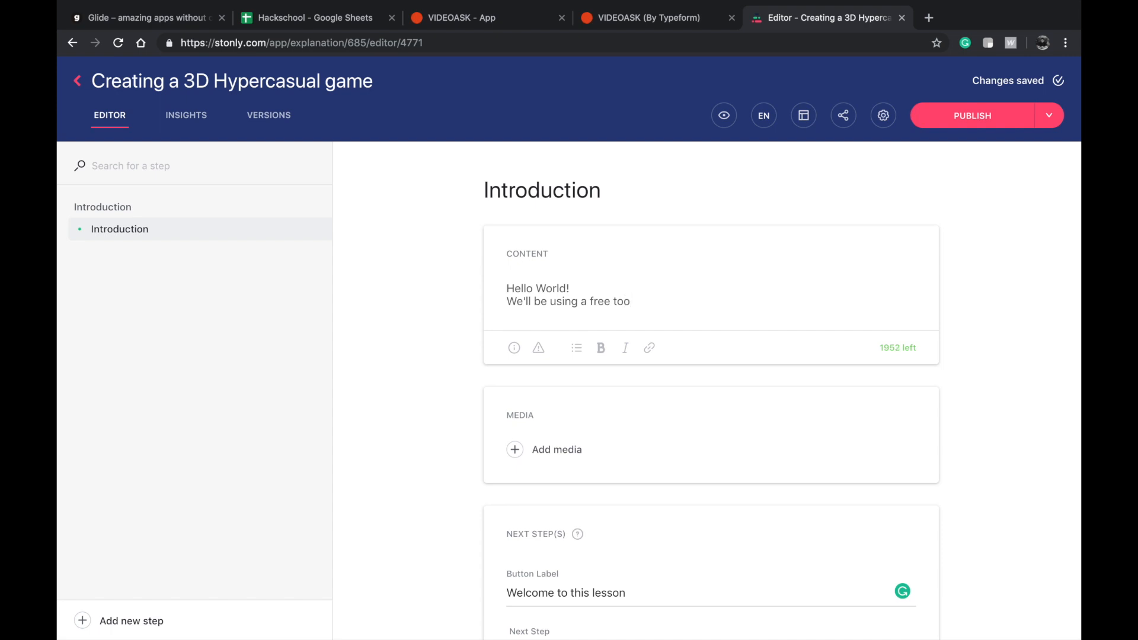
{"action": "type", "text": "l called Bubble.is to build out"}
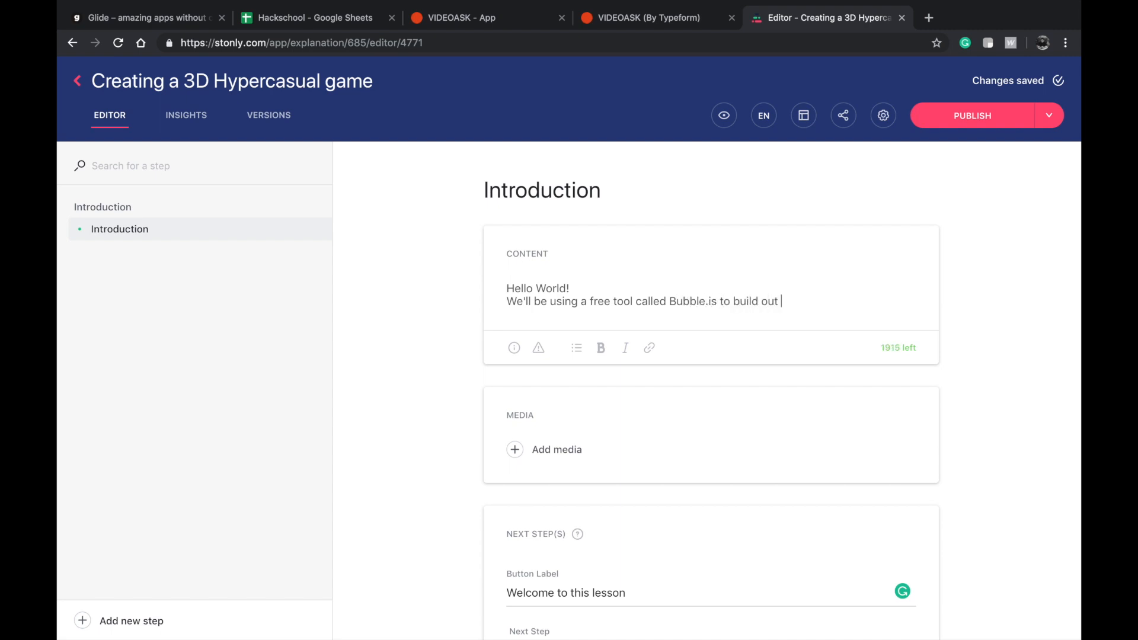
{"action": "key", "text": "BackSpace"}
{"action": "key", "text": "BackSpace"}
{"action": "type", "text": "r apps"}
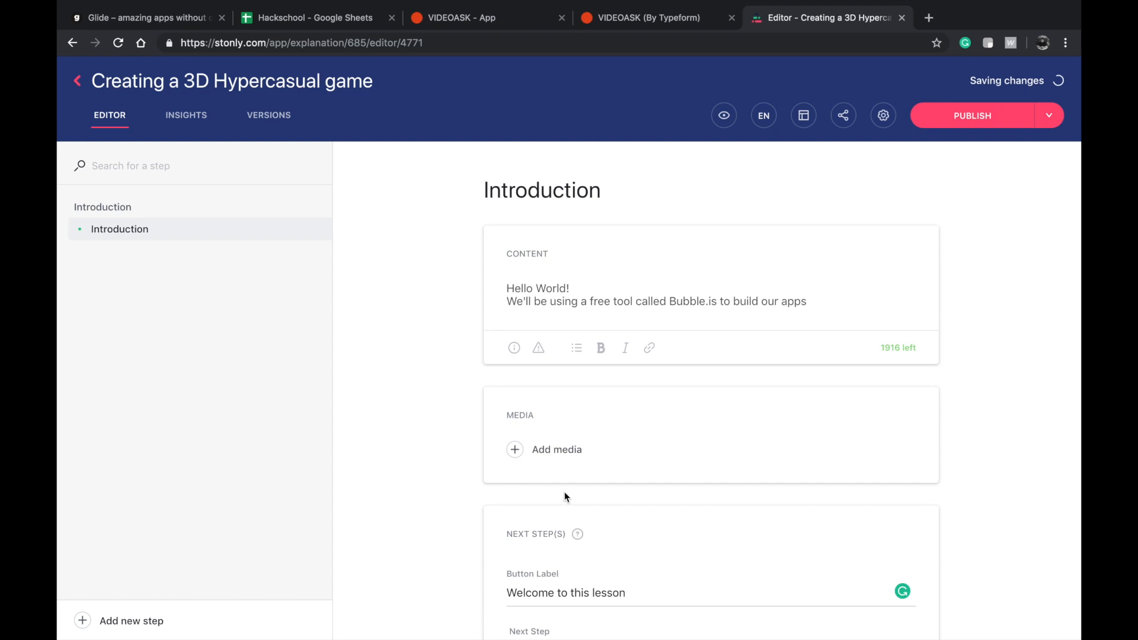
Add a new step to the explanation and title it "What you need to know?".
{"action": "scroll", "coordinate": [581, 462], "scroll_direction": "down", "scroll_amount": 3}
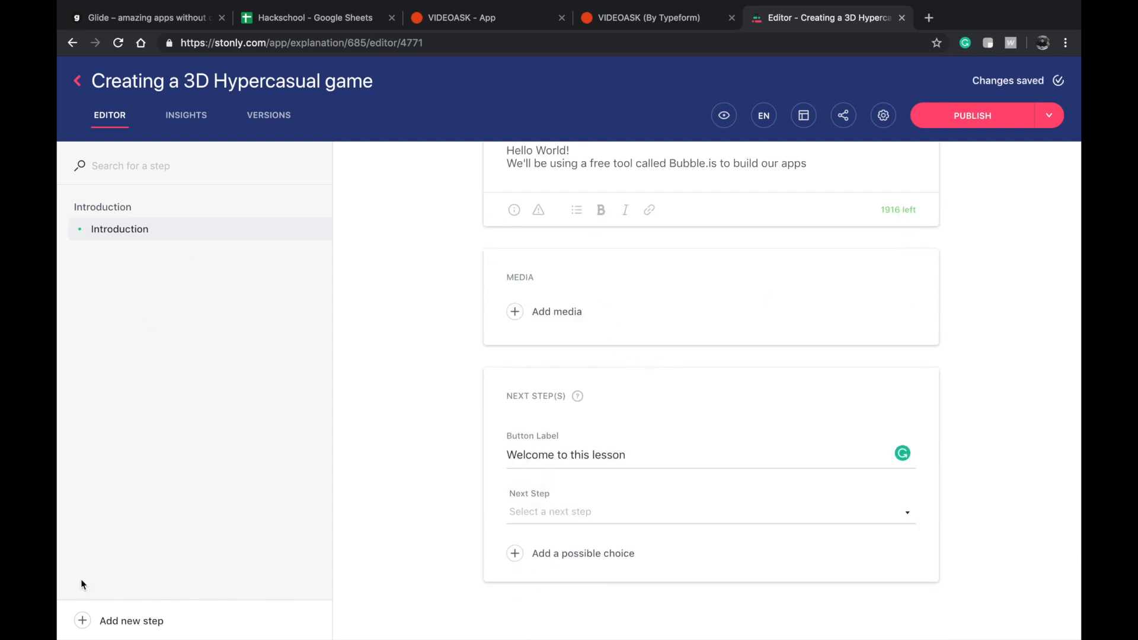
{"action": "left_click", "coordinate": [101, 618]}
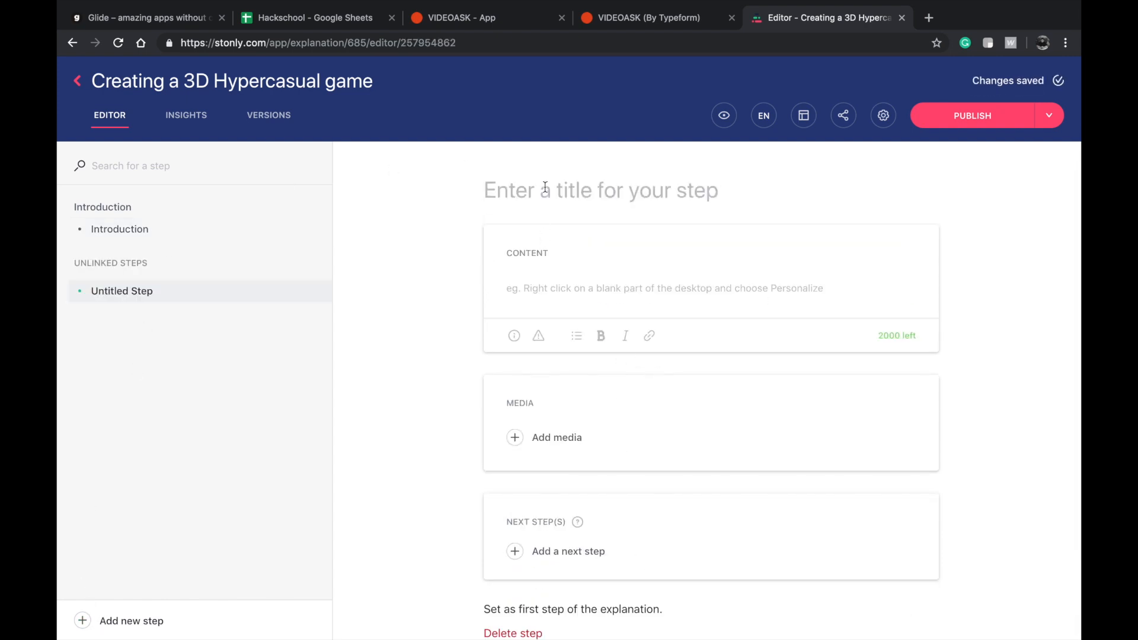
{"action": "type", "text": "What you bee"}
{"action": "key", "text": "BackSpace"}
{"action": "key", "text": "BackSpace"}
{"action": "key", "text": "BackSpace"}
{"action": "type", "text": "need to know?"}
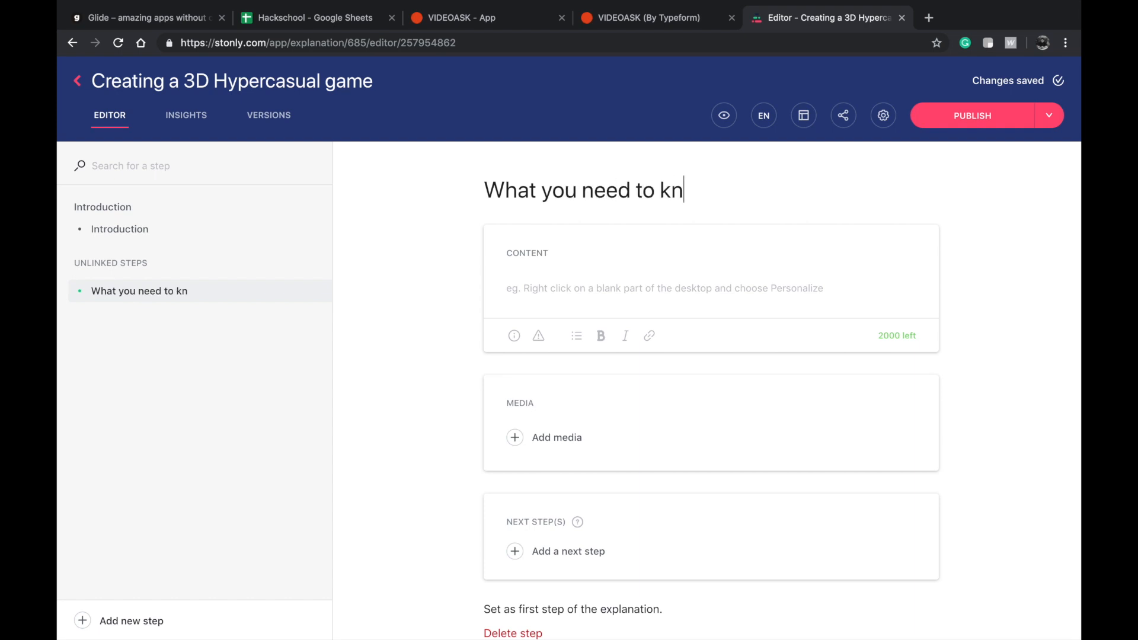
{"action": "left_click", "coordinate": [535, 285]}
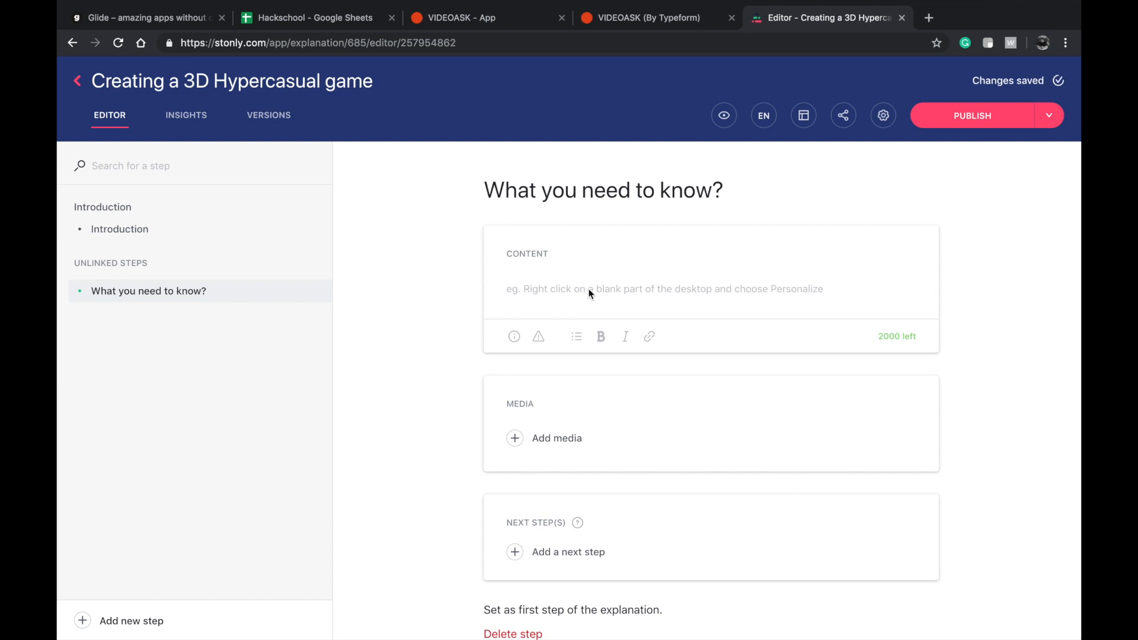
Write the step's content as "You don't need to code but some basic logic design and understanding can be helpful.".
{"action": "scroll", "coordinate": [590, 292], "scroll_direction": "down", "scroll_amount": 2}
{"action": "scroll", "coordinate": [589, 292], "scroll_direction": "up", "scroll_amount": 2}
{"action": "type", "text": "You do"}
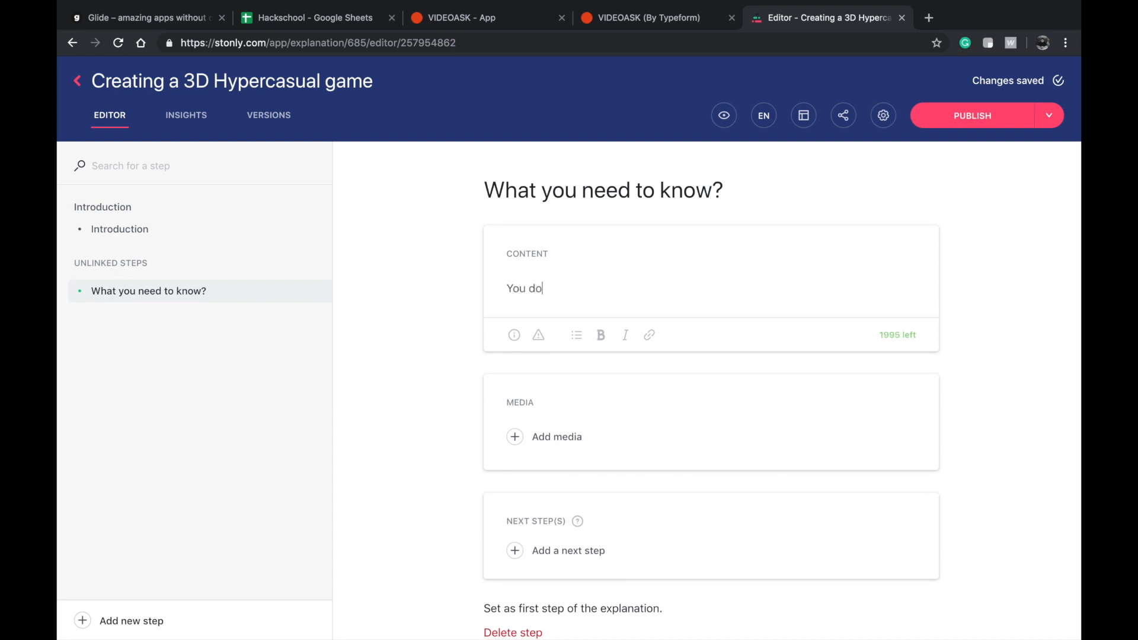
{"action": "type", "text": "n't need to cod"}
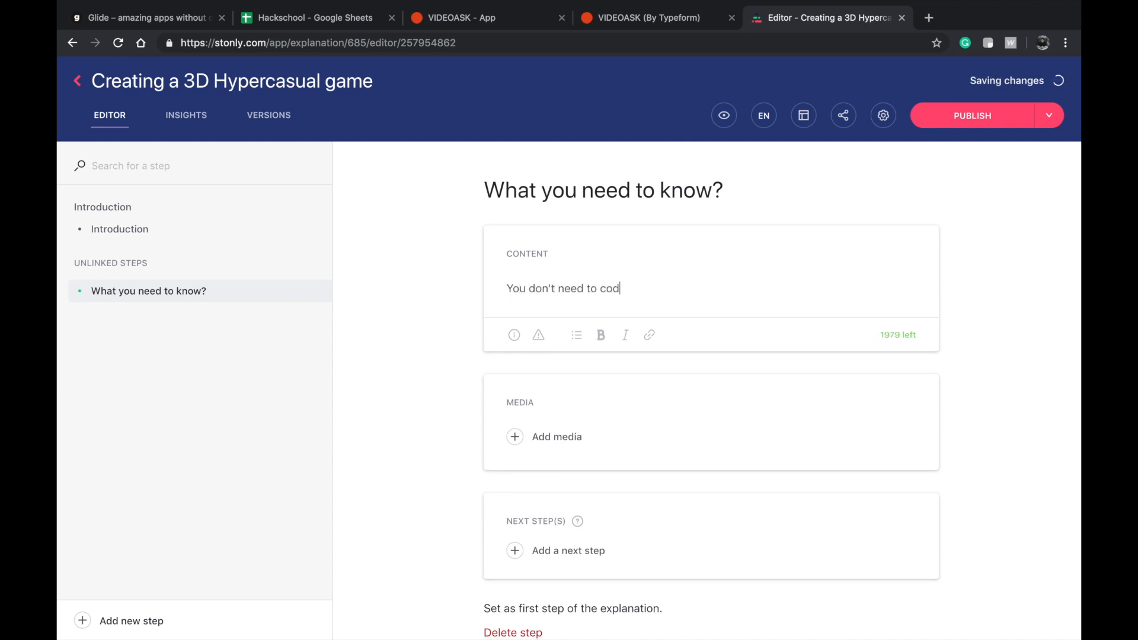
{"action": "type", "text": "e or "}
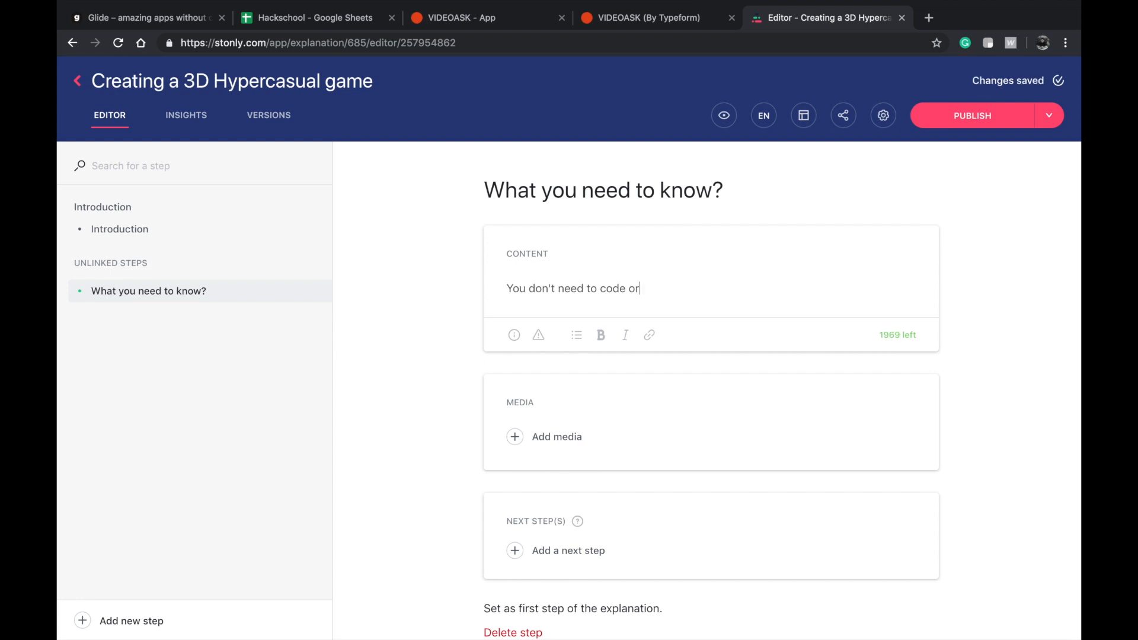
{"action": "key", "text": "BackSpace"}
{"action": "key", "text": "BackSpace"}
{"action": "key", "text": "BackSpace"}
{"action": "type", "text": "but some basic logic "}
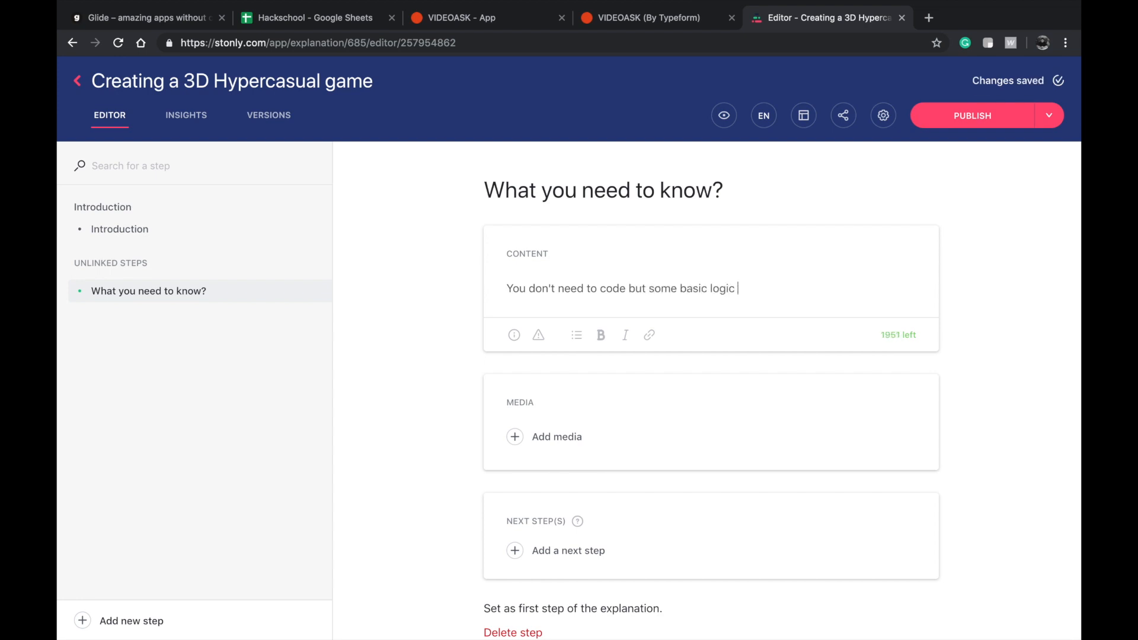
{"action": "type", "text": "design and understanding b"}
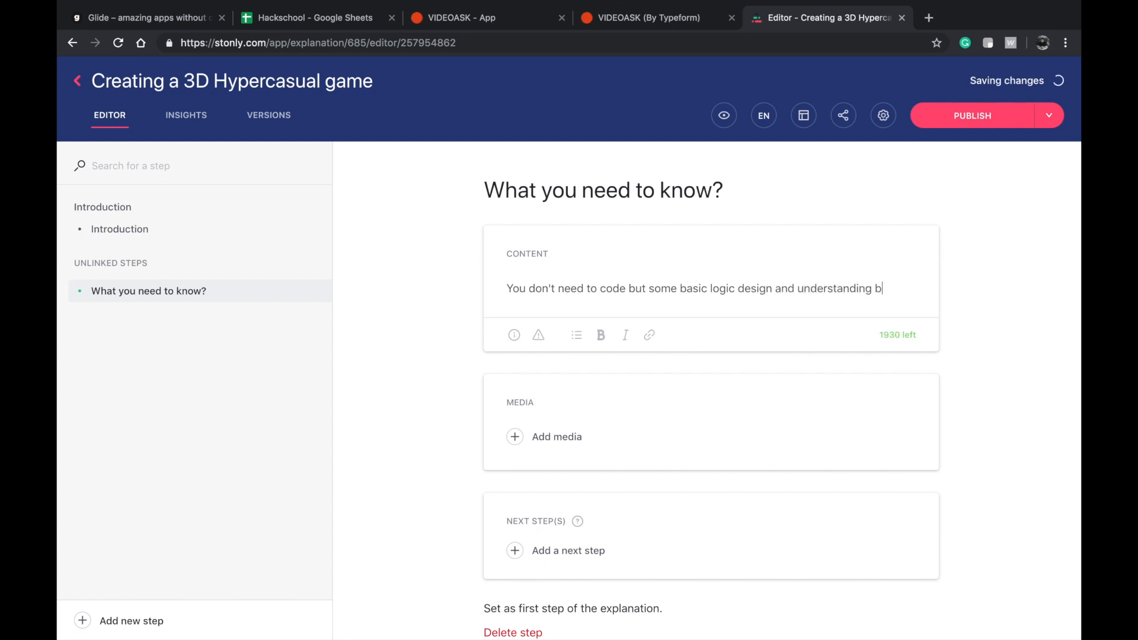
{"action": "type", "text": " be hek"}
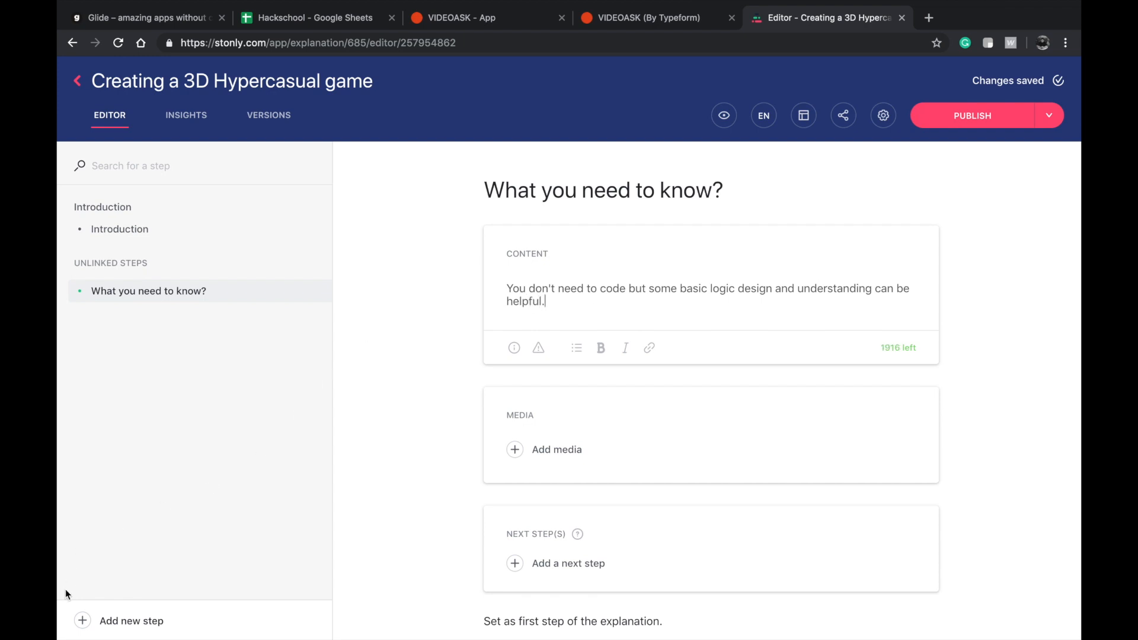
Add a next-step choice to the Introduction step and label its button "Next".
{"action": "left_click", "coordinate": [142, 231]}
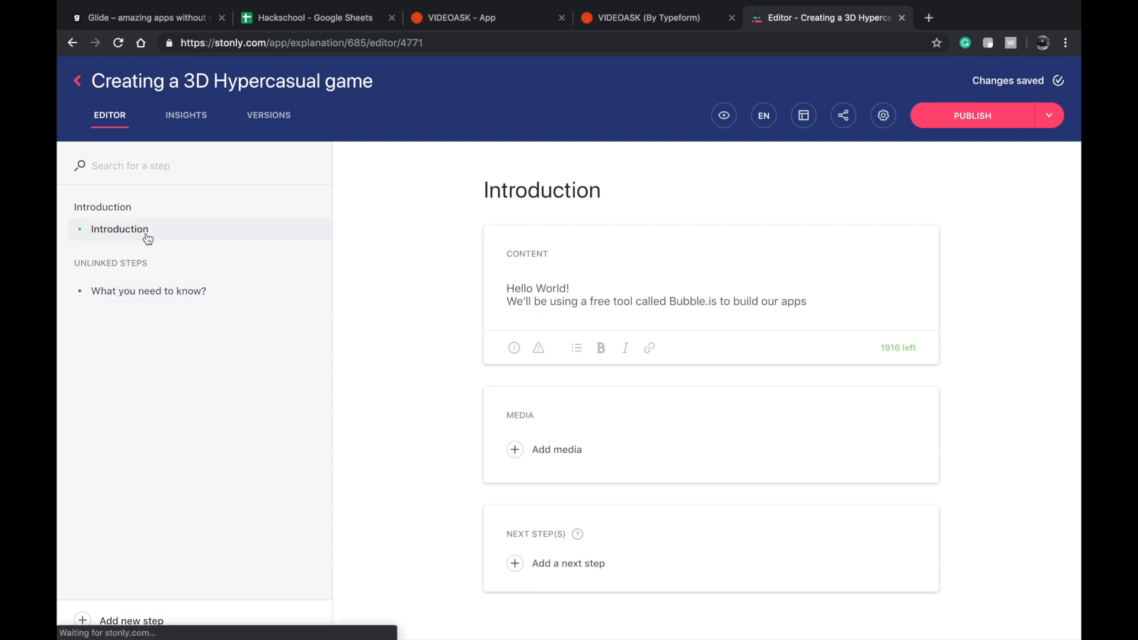
{"action": "scroll", "coordinate": [587, 453], "scroll_direction": "down", "scroll_amount": 2}
{"action": "left_click", "coordinate": [587, 461]}
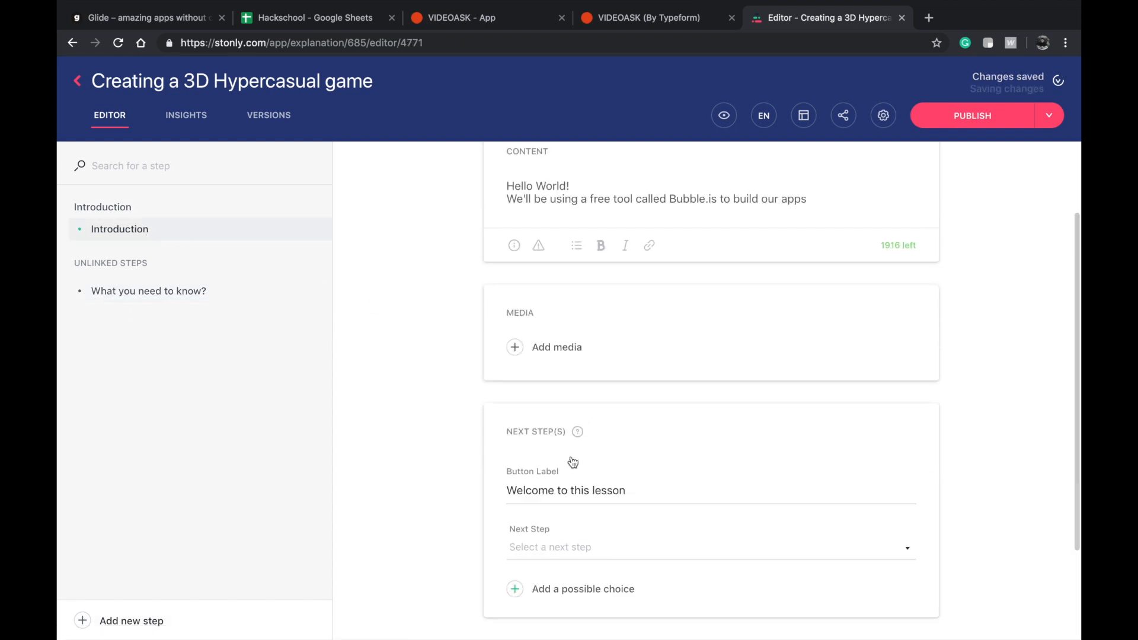
{"action": "triple_click", "coordinate": [573, 488]}
{"action": "type", "text": "Next"}
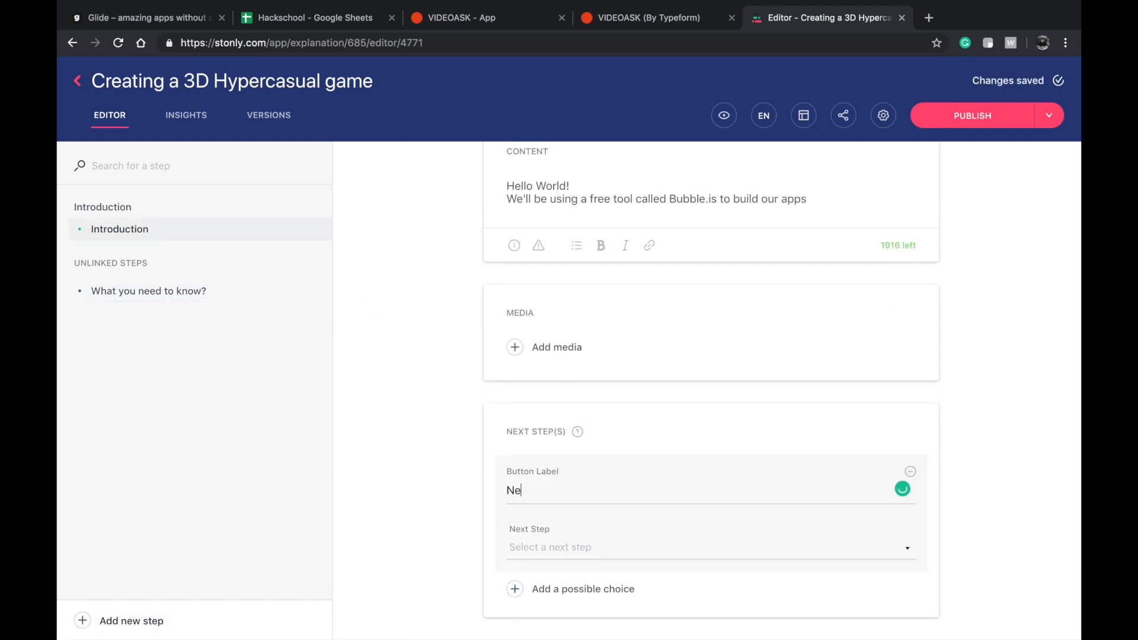
Link the Introduction's Next button to a newly created step titled "What you need to know?".
{"action": "left_click", "coordinate": [610, 551]}
{"action": "left_click", "coordinate": [589, 576]}
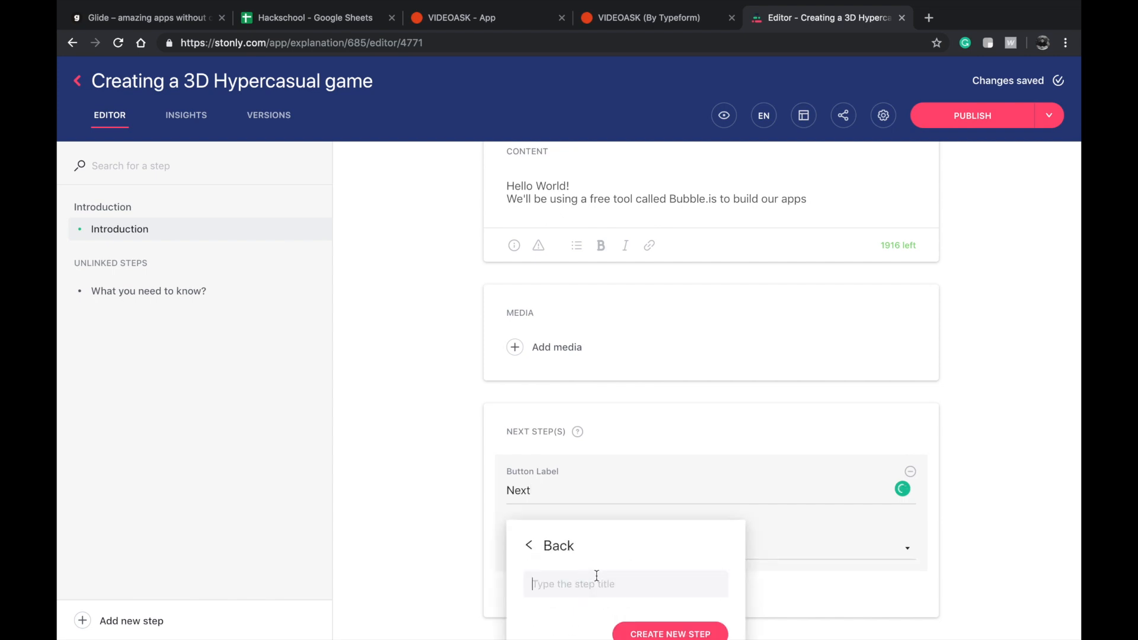
{"action": "scroll", "coordinate": [613, 584], "scroll_direction": "down", "scroll_amount": 2}
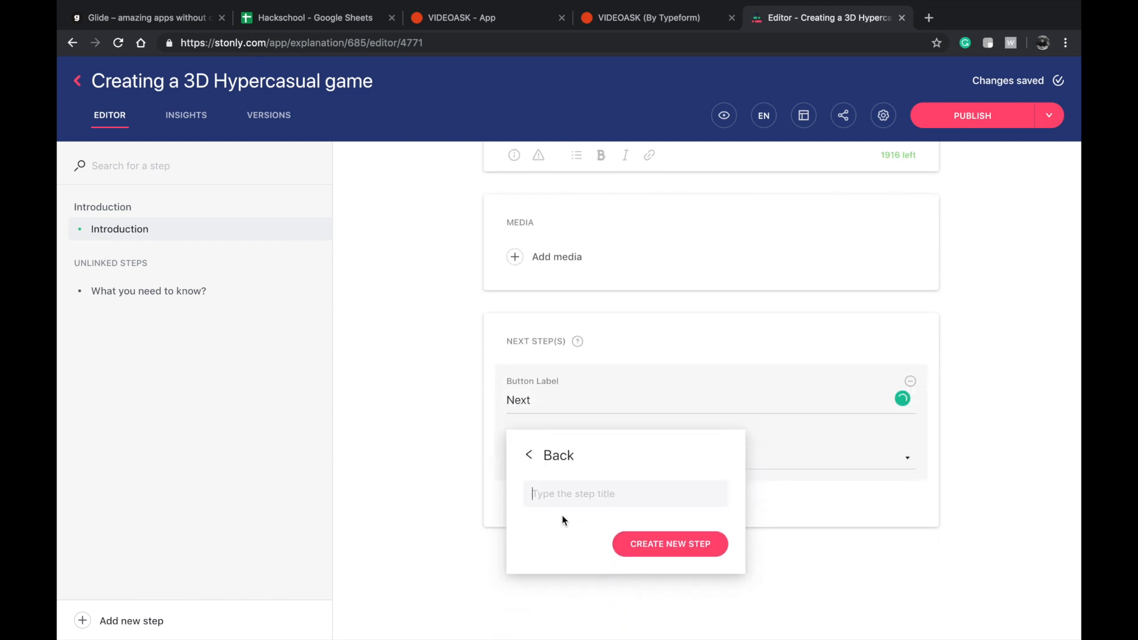
{"action": "left_click", "coordinate": [545, 455]}
{"action": "scroll", "coordinate": [571, 534], "scroll_direction": "down", "scroll_amount": 1}
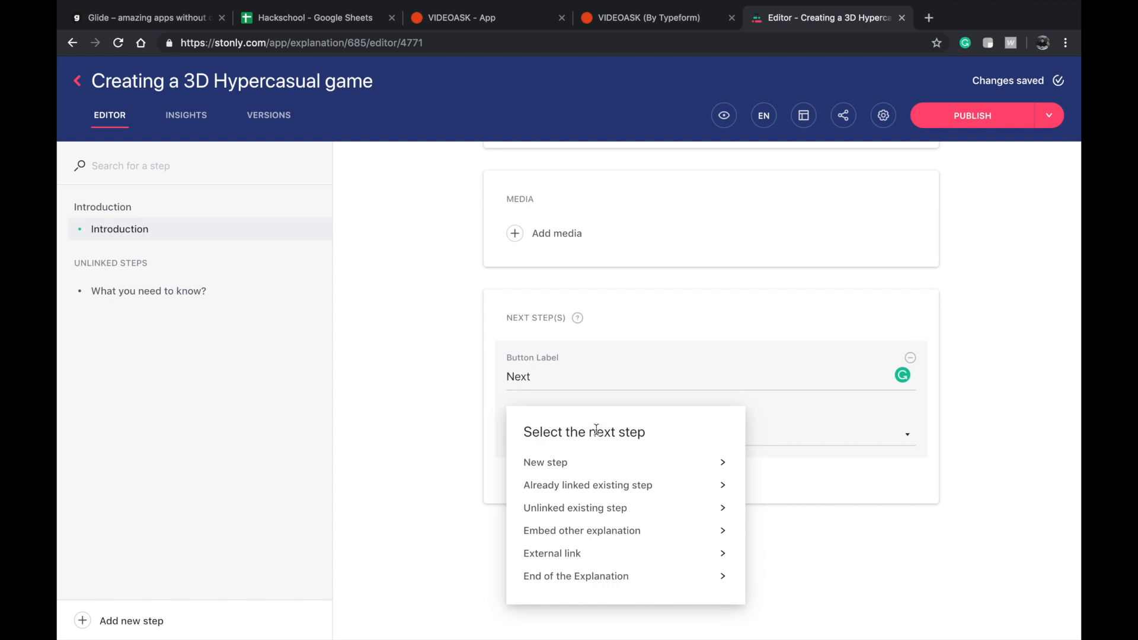
{"action": "left_click", "coordinate": [582, 463]}
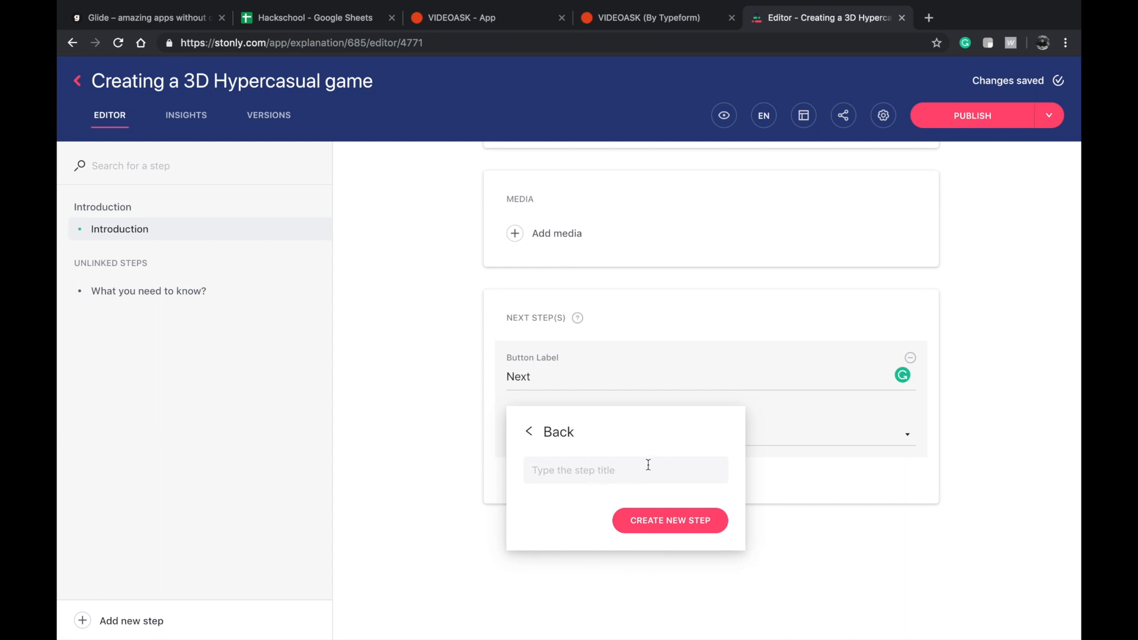
{"action": "type", "text": "Wha"}
{"action": "left_click", "coordinate": [646, 529]}
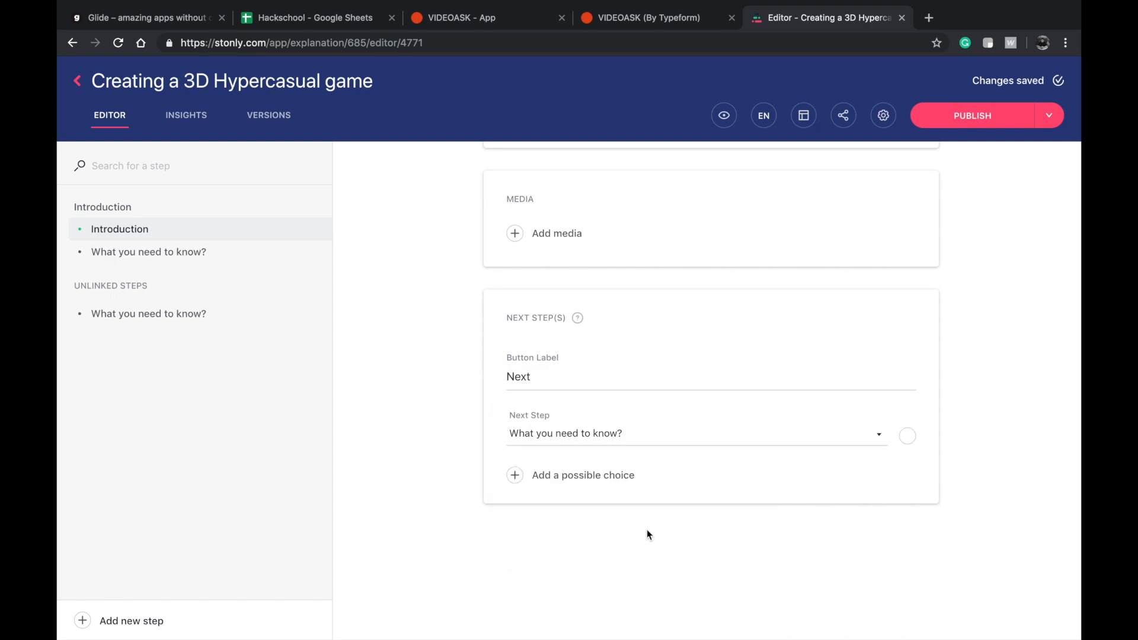
Move the content text from the unlinked "What you need to know?" step into the linked step of the same title.
{"action": "left_click", "coordinate": [210, 254]}
{"action": "left_click", "coordinate": [209, 314]}
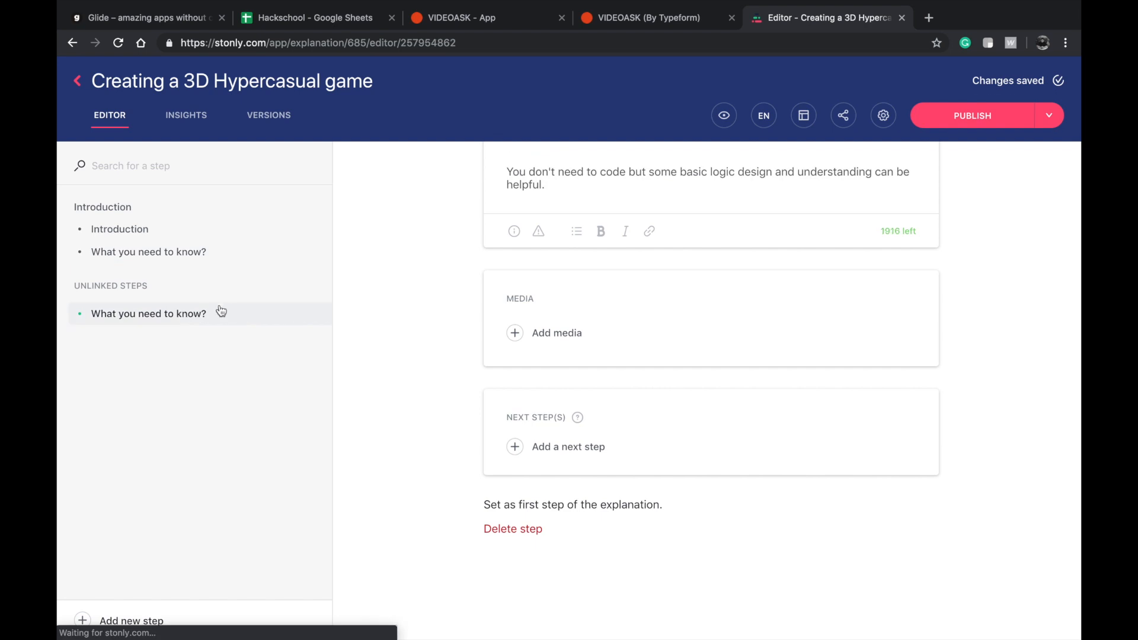
{"action": "left_click", "coordinate": [231, 261]}
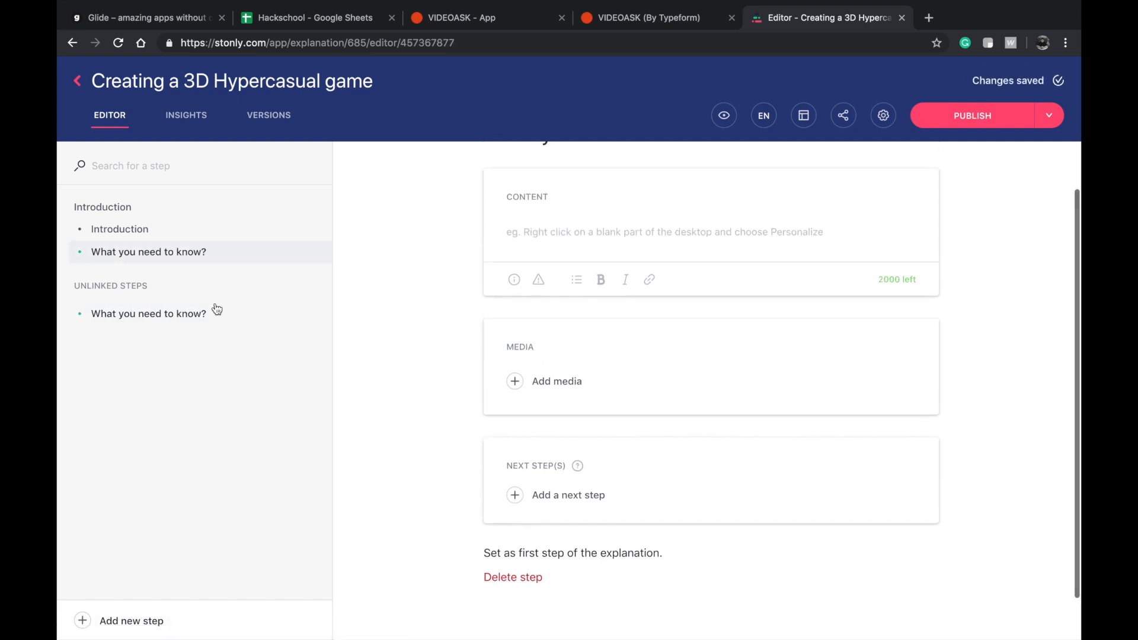
{"action": "left_click", "coordinate": [217, 308]}
{"action": "triple_click", "coordinate": [559, 243]}
{"action": "key", "text": "super+x"}
{"action": "left_click", "coordinate": [245, 249]}
{"action": "left_click", "coordinate": [620, 229]}
{"action": "key", "text": "super+v"}
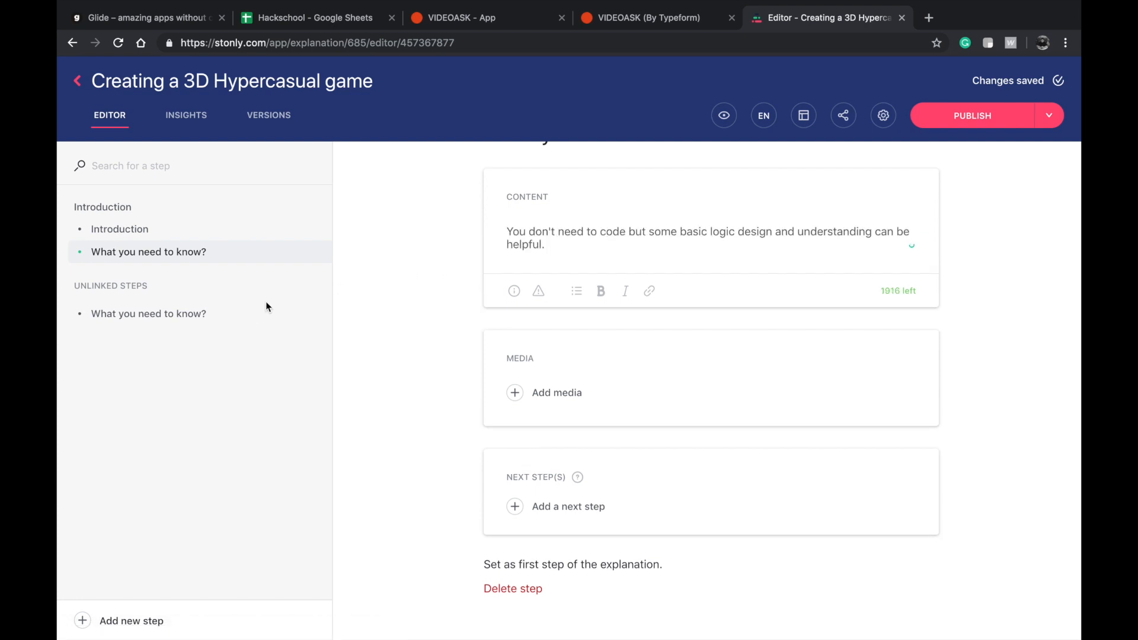
Delete the emptied "What you need to know?" step from the unlinked steps.
{"action": "left_click", "coordinate": [251, 314]}
{"action": "right_click", "coordinate": [254, 306]}
{"action": "left_click", "coordinate": [375, 363]}
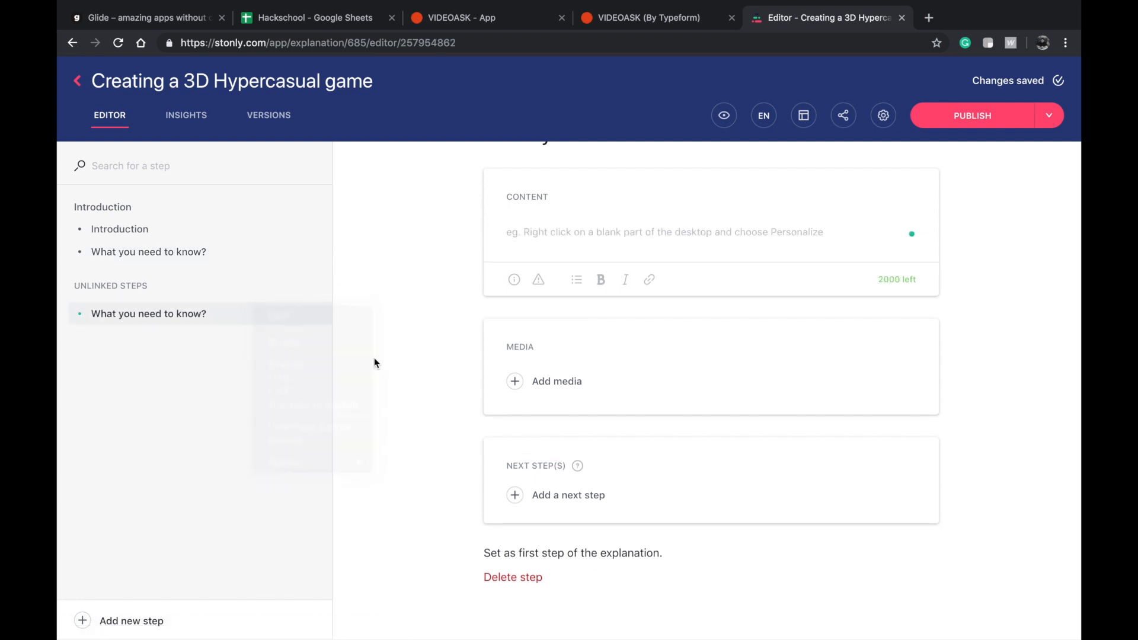
{"action": "scroll", "coordinate": [481, 527], "scroll_direction": "down", "scroll_amount": 1}
{"action": "left_click", "coordinate": [505, 529]}
{"action": "left_click", "coordinate": [710, 379]}
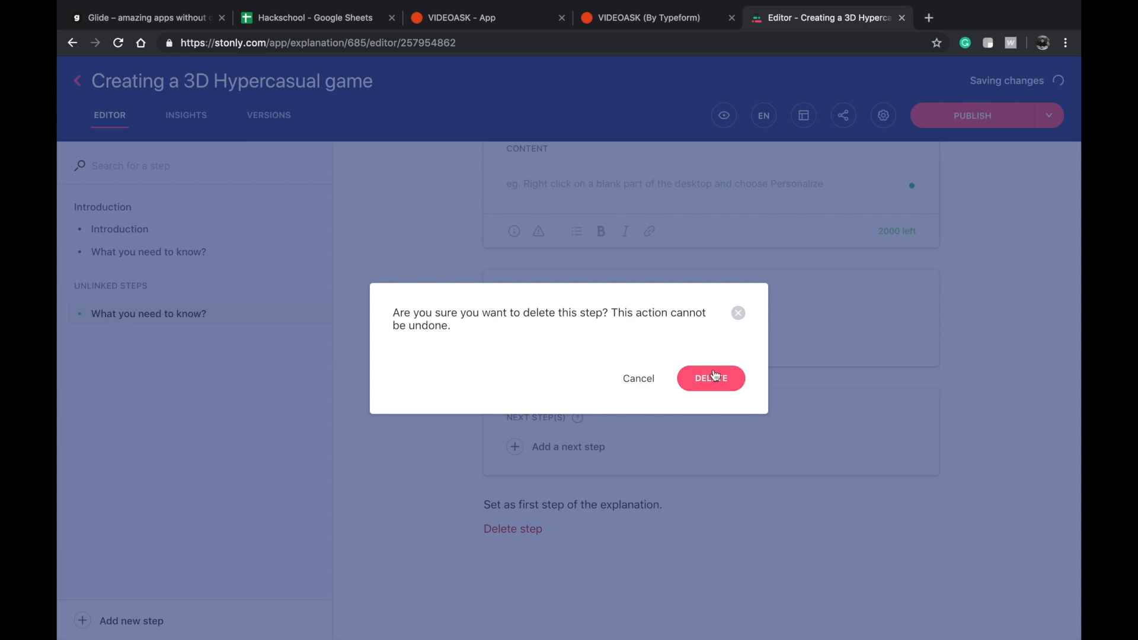
Add a next-step choice to the remaining "What you need to know?" step and label its button "Check out Bubble".
{"action": "left_click", "coordinate": [173, 256]}
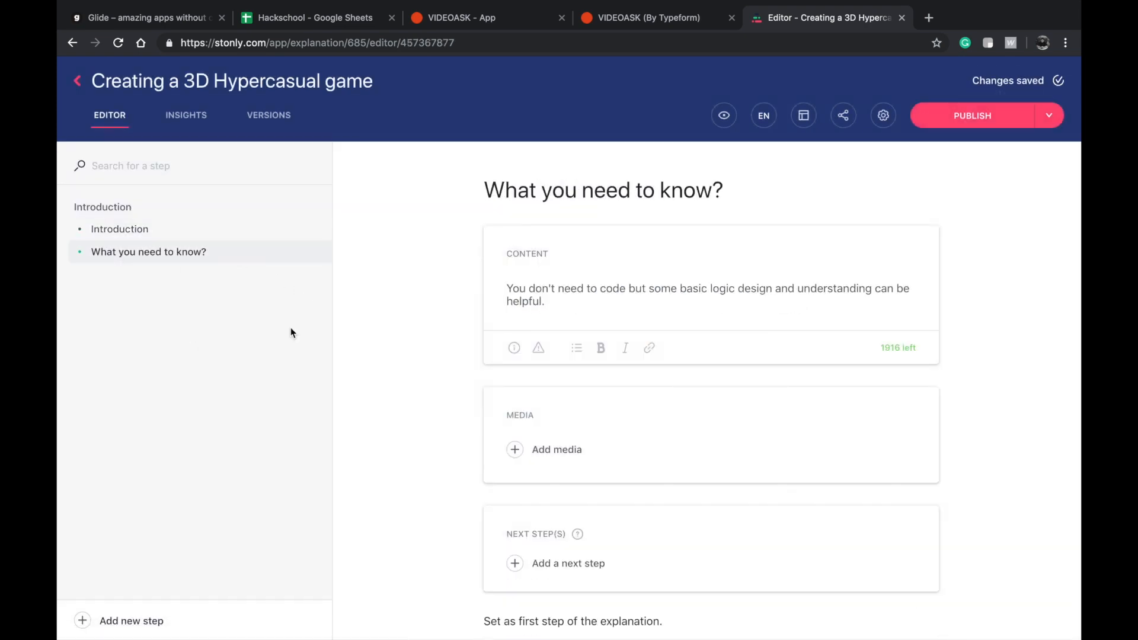
{"action": "left_click", "coordinate": [543, 564]}
{"action": "left_click", "coordinate": [550, 467]}
{"action": "type", "text": "Check out Bub"}
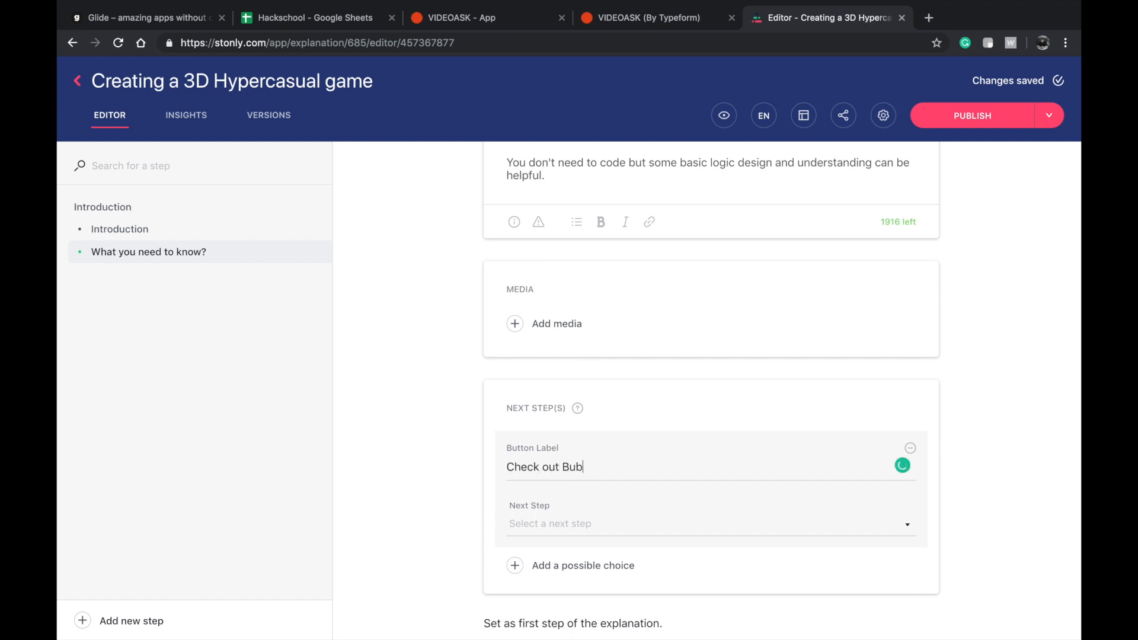
Set the Check out Bubble button's next step to an external link with Bubble's https address.
{"action": "left_click", "coordinate": [559, 525]}
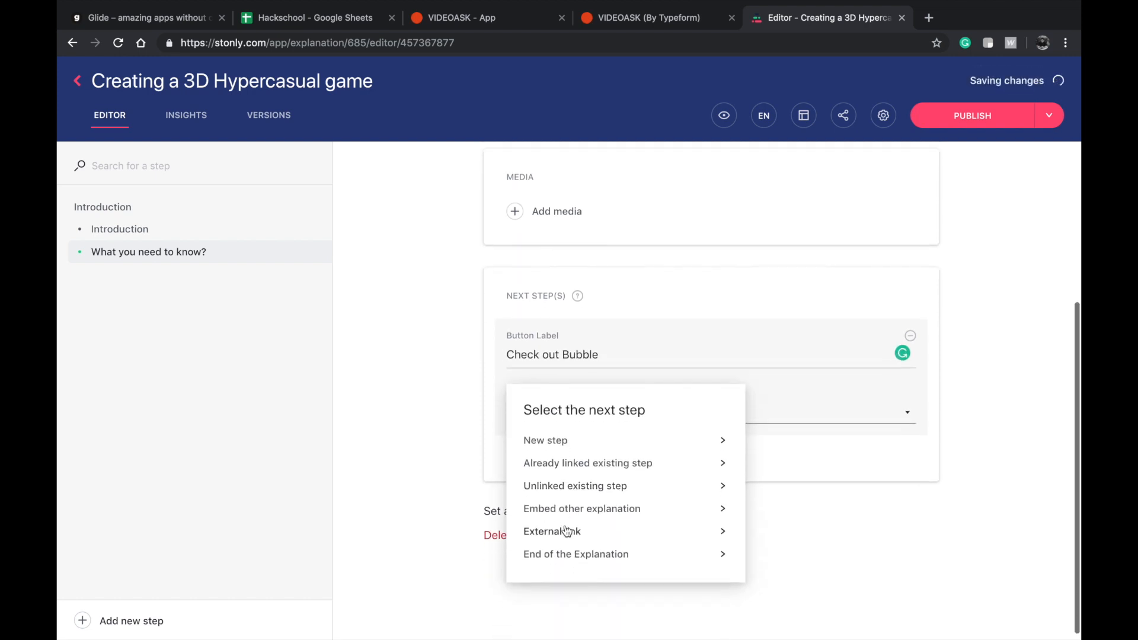
{"action": "left_click", "coordinate": [568, 529]}
{"action": "type", "text": "https://bub"}
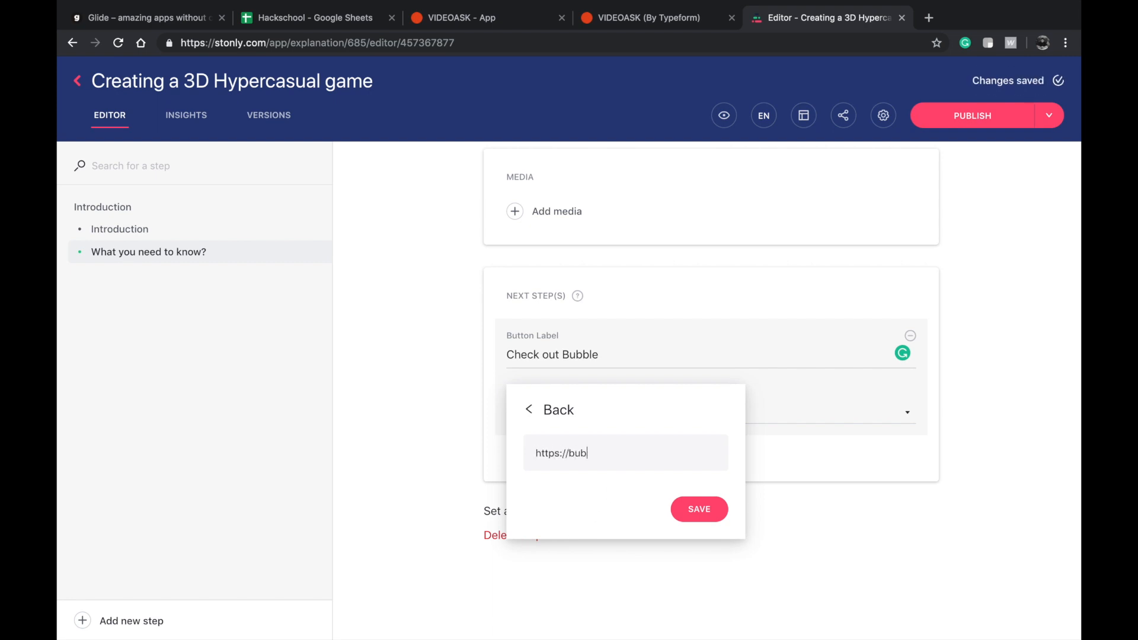
{"action": "left_click", "coordinate": [683, 508]}
Preview the explanation in its own tab and advance from the Introduction to the second step.
{"action": "scroll", "coordinate": [769, 442], "scroll_direction": "up", "scroll_amount": 5}
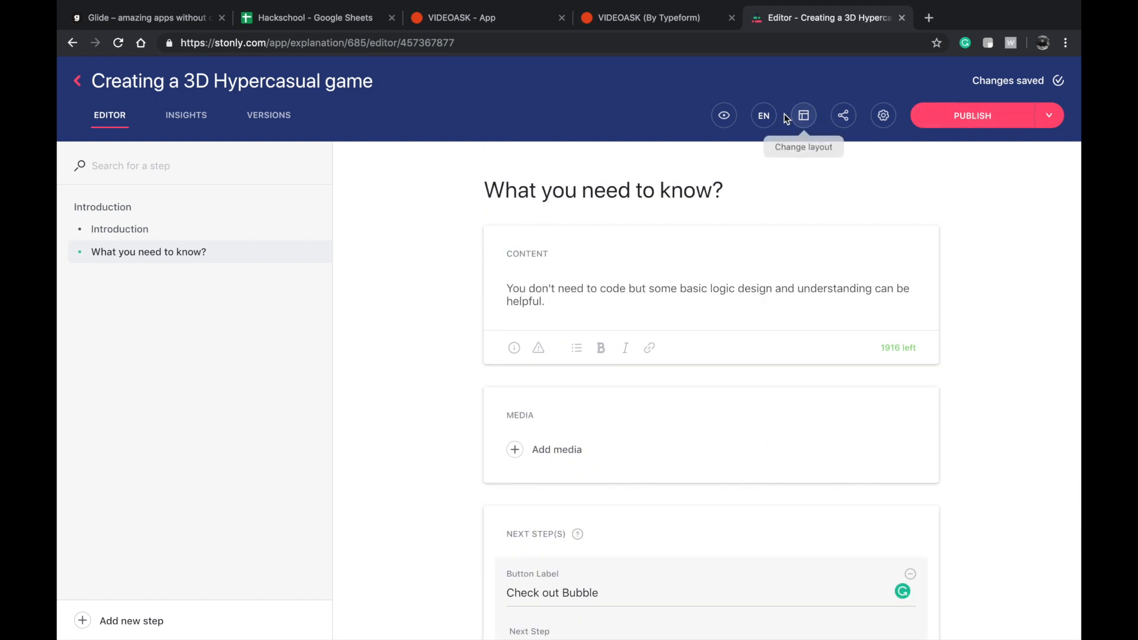
{"action": "left_click", "coordinate": [724, 116]}
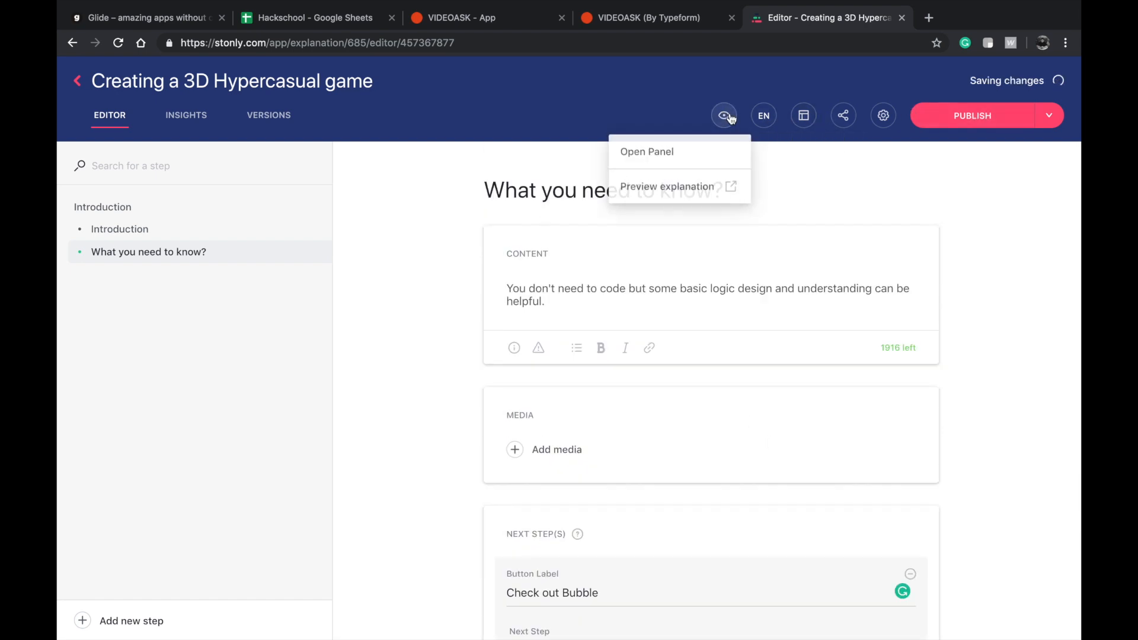
{"action": "left_click", "coordinate": [697, 186]}
{"action": "left_click", "coordinate": [705, 407]}
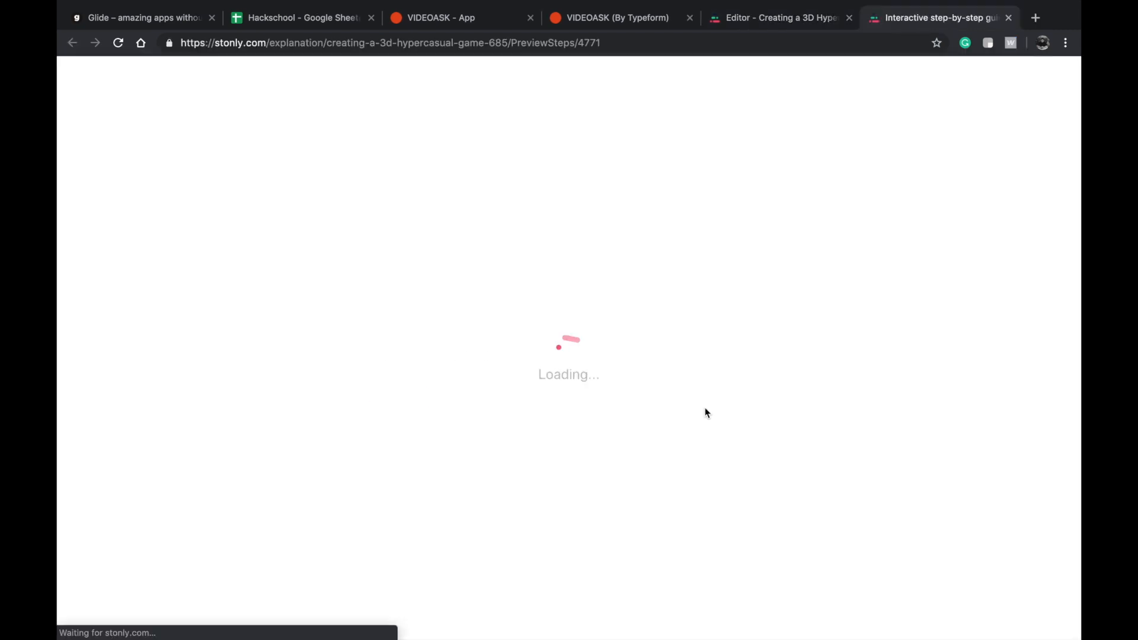
{"action": "left_click", "coordinate": [394, 397]}
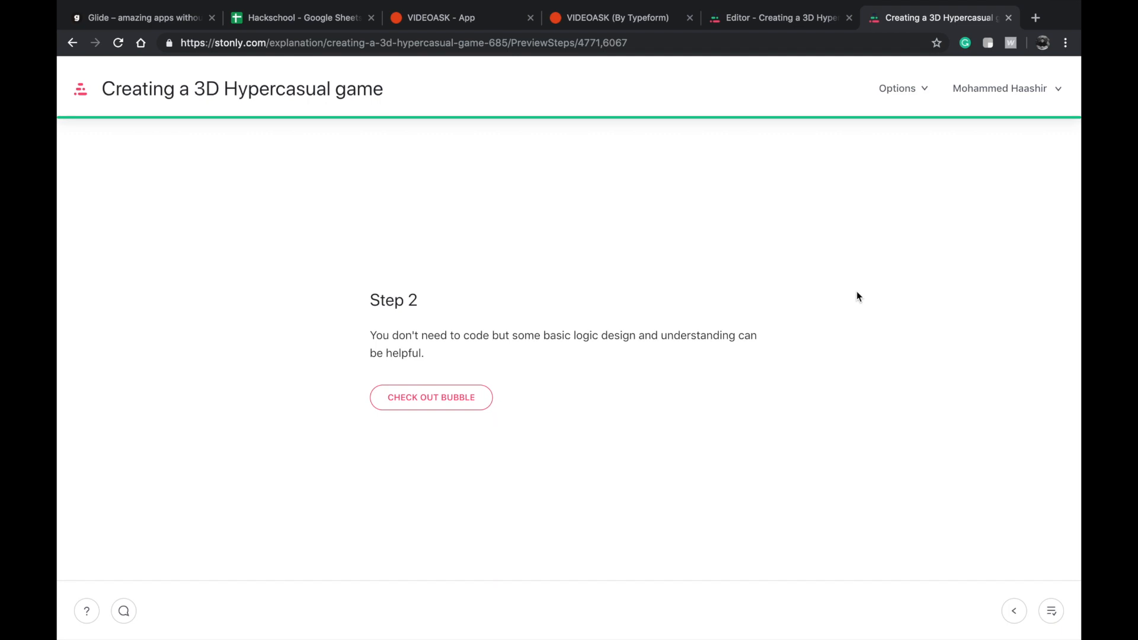
Compare the Introduction step's content and next-step settings in the editor with the explanation preview.
{"action": "left_click", "coordinate": [783, 17]}
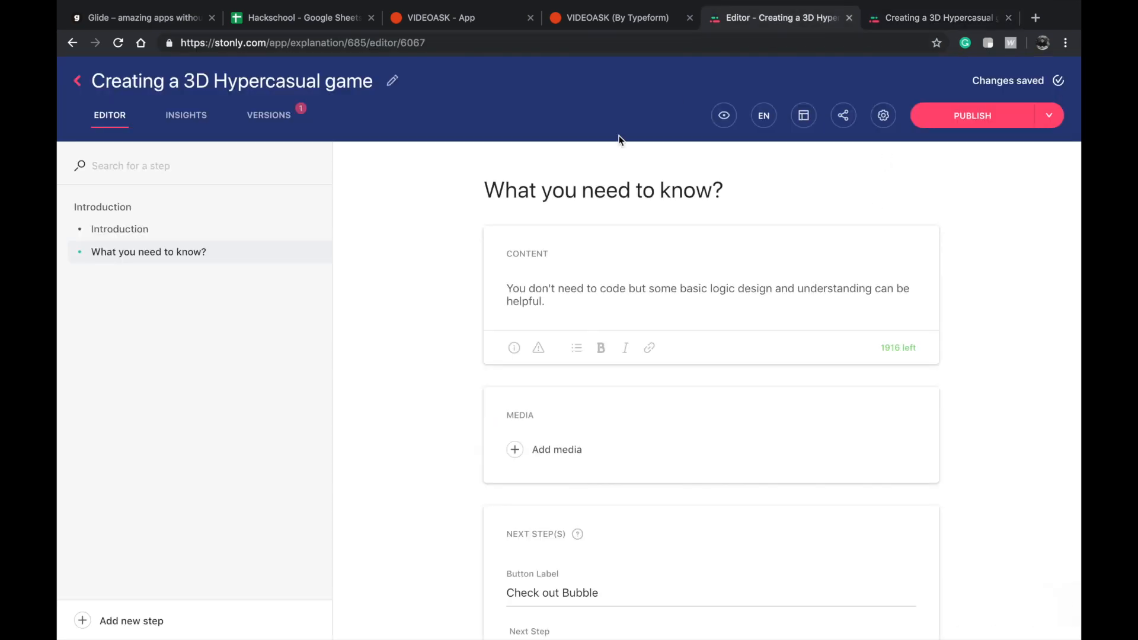
{"action": "left_click", "coordinate": [122, 230]}
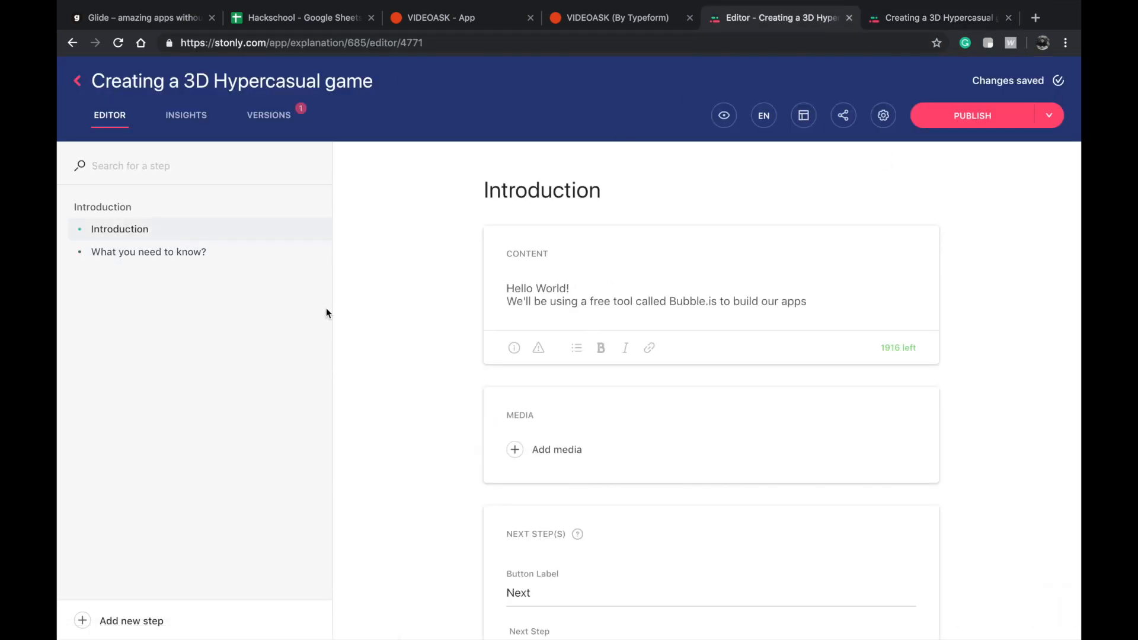
{"action": "scroll", "coordinate": [480, 429], "scroll_direction": "down", "scroll_amount": 5}
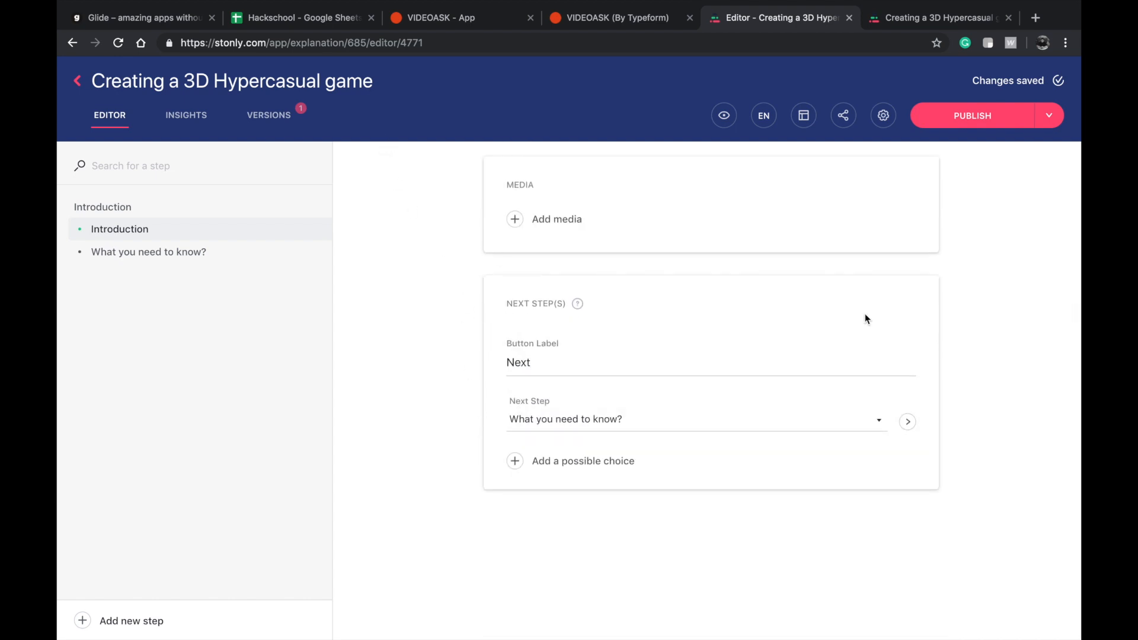
{"action": "scroll", "coordinate": [865, 319], "scroll_direction": "up", "scroll_amount": 5}
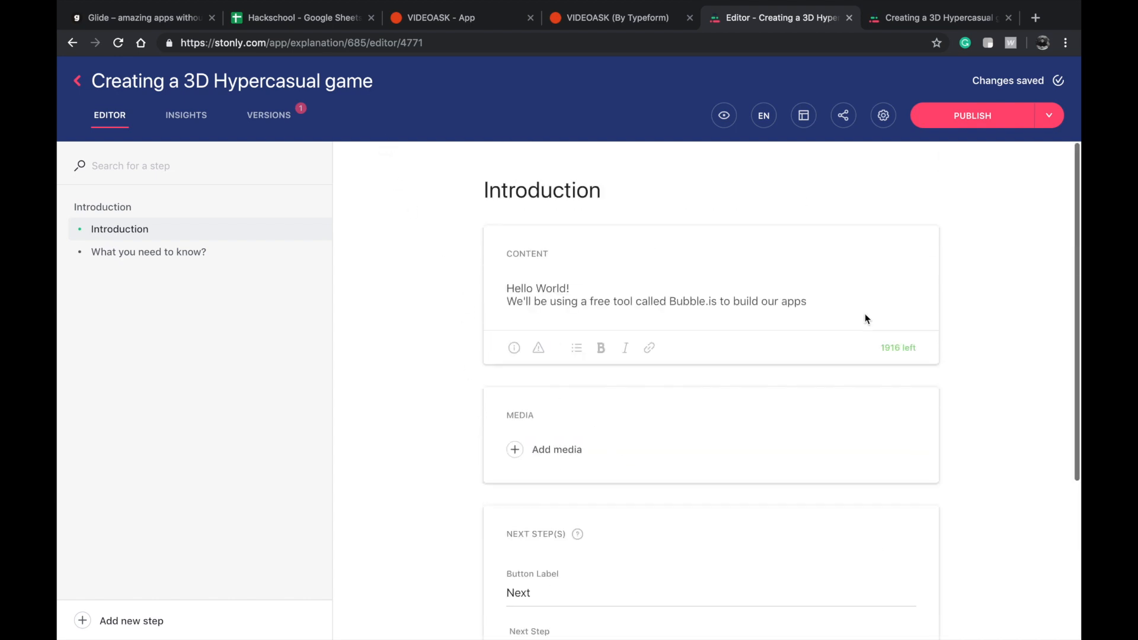
{"action": "left_click", "coordinate": [928, 19]}
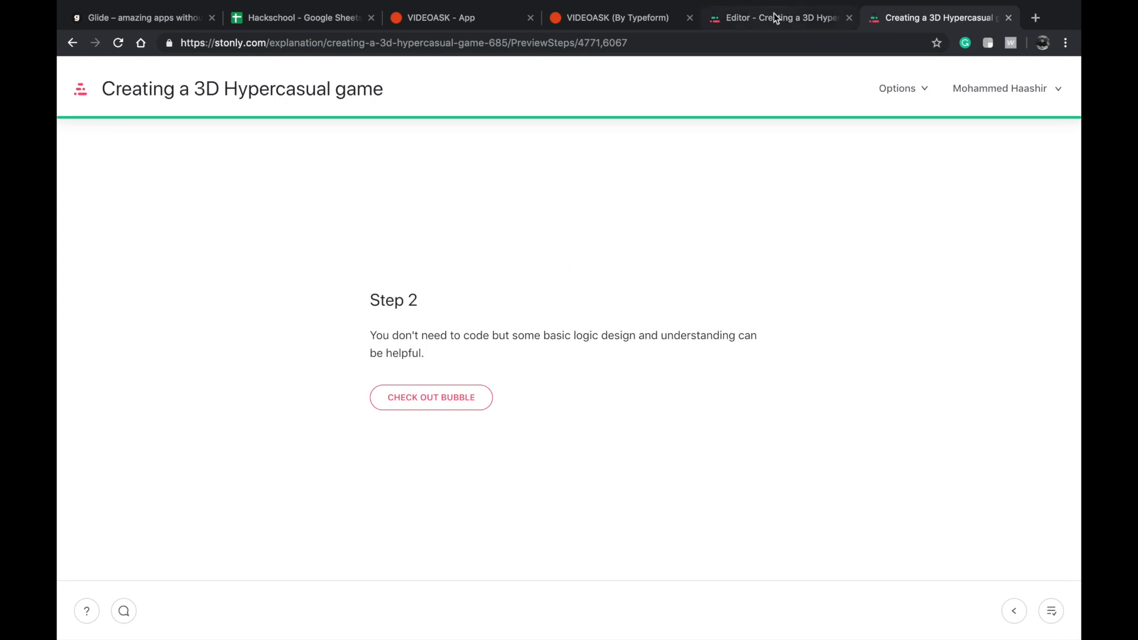
{"action": "left_click", "coordinate": [774, 19]}
{"action": "left_click", "coordinate": [900, 21]}
{"action": "left_click", "coordinate": [788, 19]}
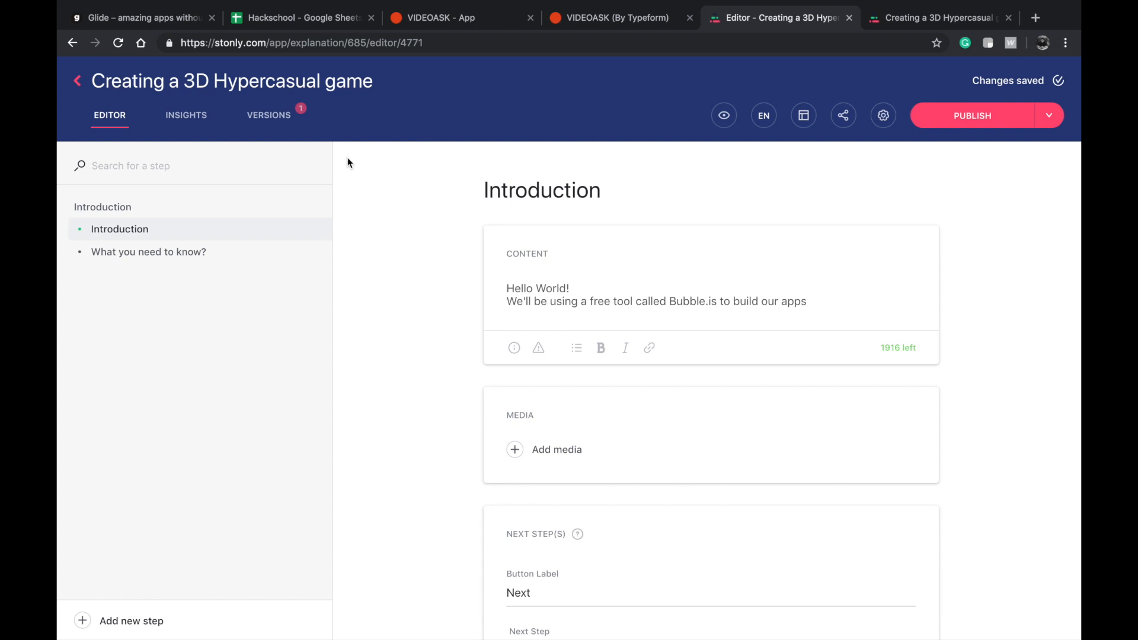
Publish the Creating a 3D Hypercasual game explanation and confirm that it goes live.
{"action": "left_click", "coordinate": [1047, 115]}
{"action": "left_click", "coordinate": [965, 115]}
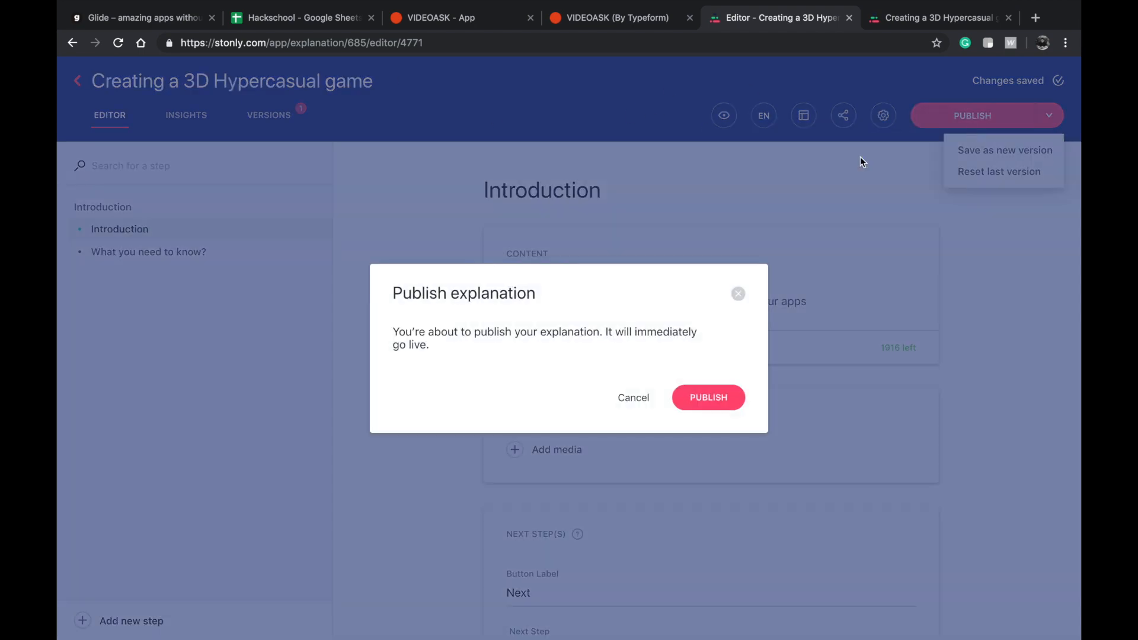
{"action": "left_click", "coordinate": [692, 398]}
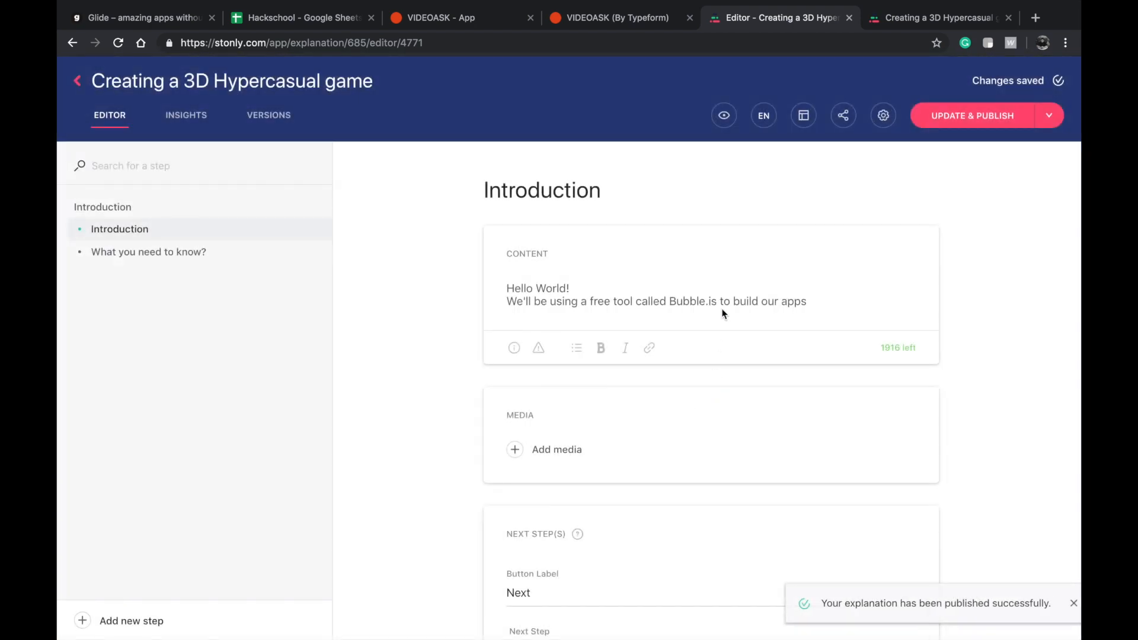
Try using the explanation's share URL as the first chapter's Content in the Chapter sheet, then undo it.
{"action": "left_click", "coordinate": [842, 115]}
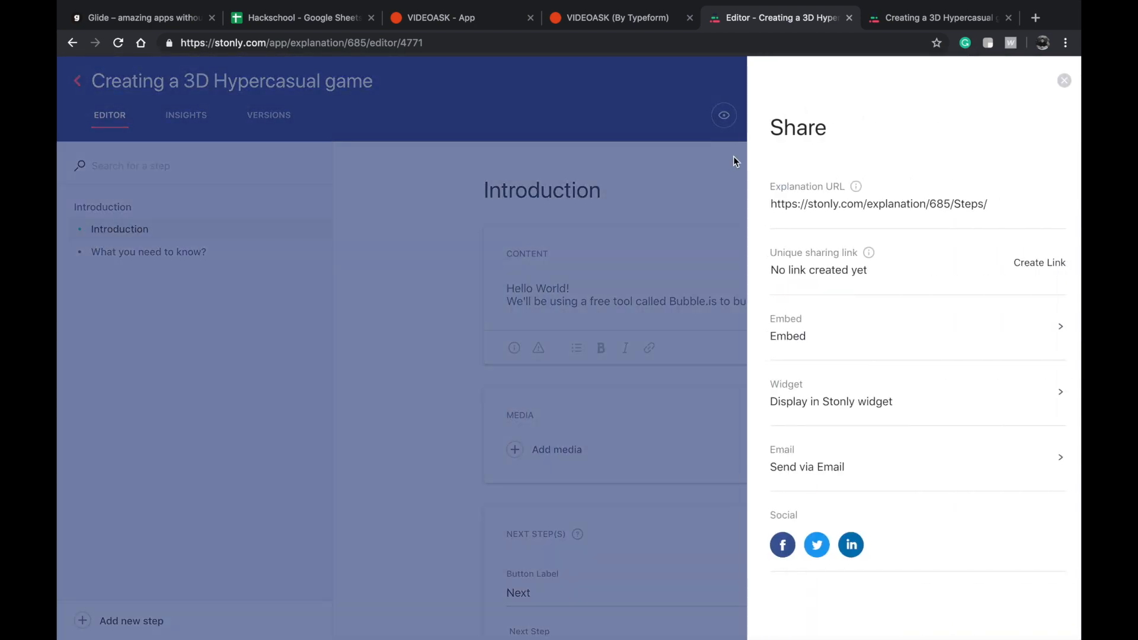
{"action": "left_click", "coordinate": [795, 204]}
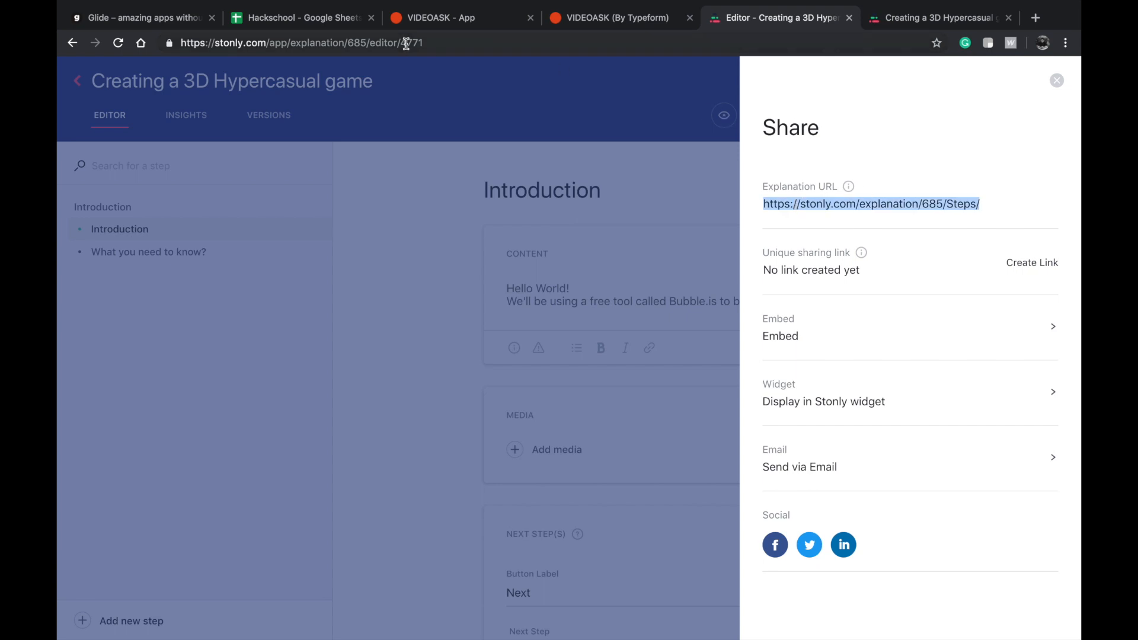
{"action": "left_click", "coordinate": [297, 19]}
{"action": "key", "text": "super+v"}
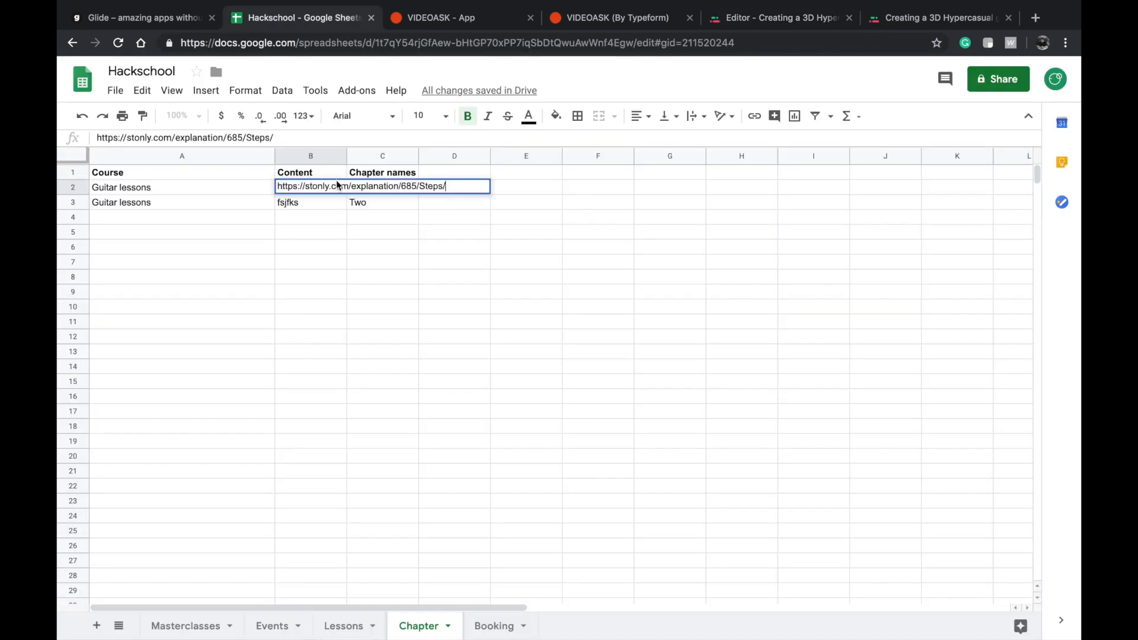
{"action": "key", "text": "super+z"}
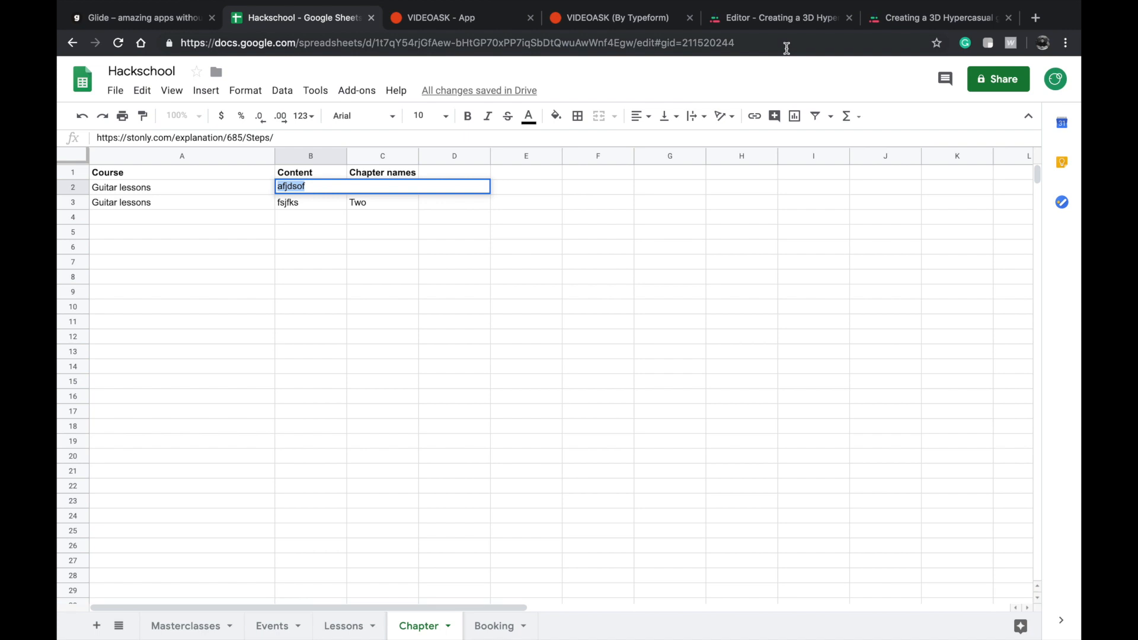
Copy the explanation's iframe embed code from Stonly into the Content cells of both rows in the Chapter sheet.
{"action": "left_click", "coordinate": [813, 19]}
{"action": "left_click", "coordinate": [827, 336]}
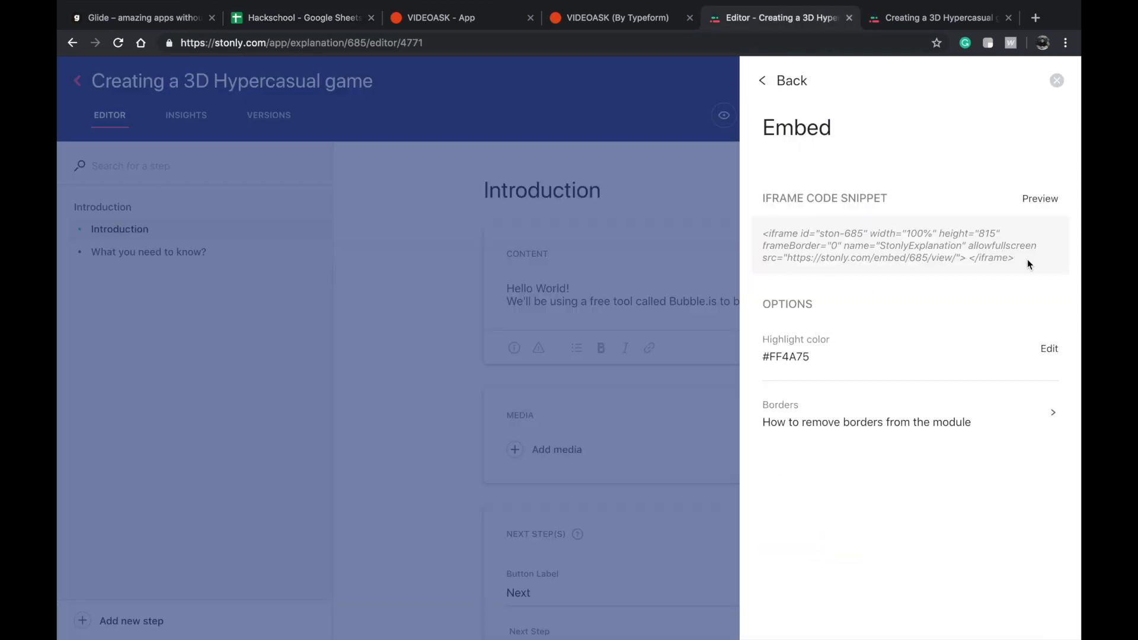
{"action": "left_click_drag", "start_coordinate": [1027, 260], "coordinate": [800, 213]}
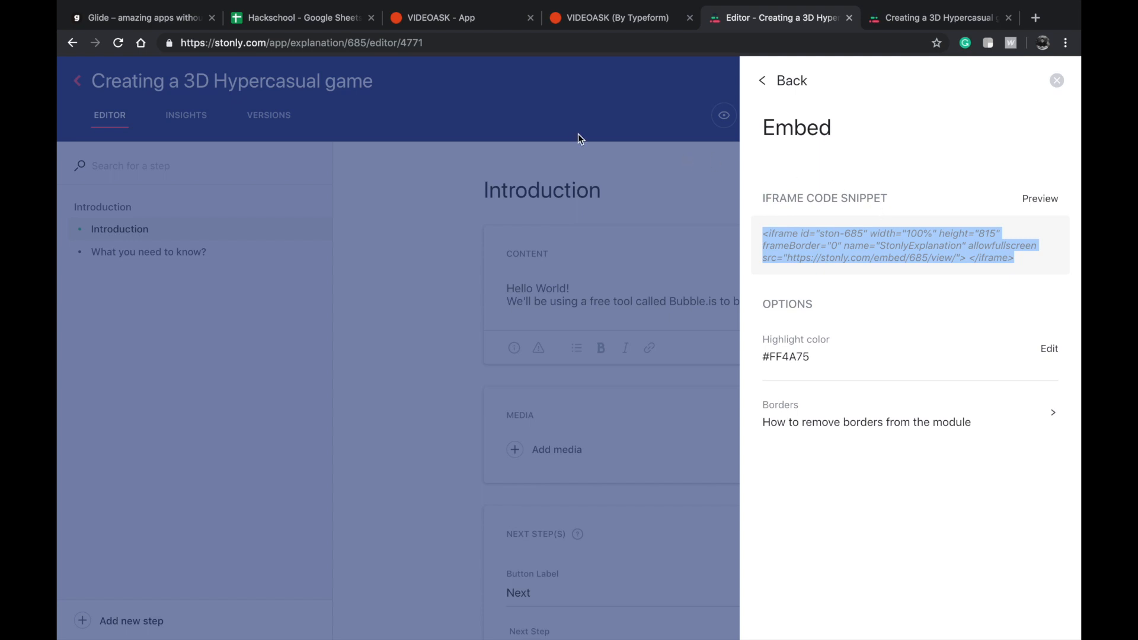
{"action": "left_click", "coordinate": [319, 18]}
{"action": "key", "text": "ctrl+v"}
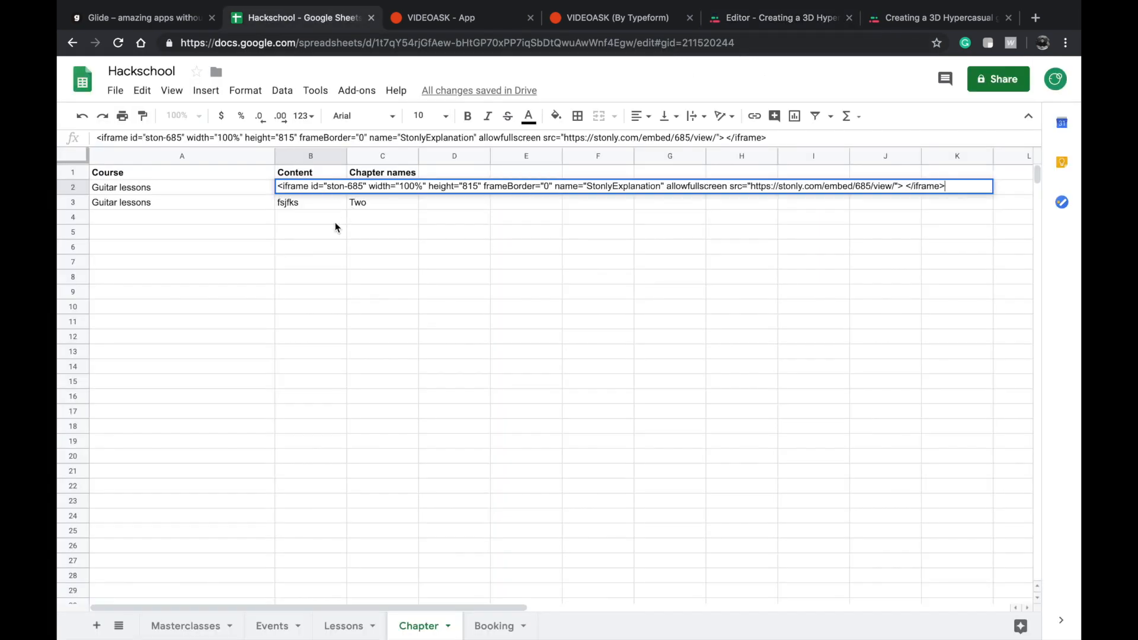
{"action": "key", "text": "Return"}
{"action": "double_click", "coordinate": [308, 202]}
{"action": "key", "text": "ctrl+v"}
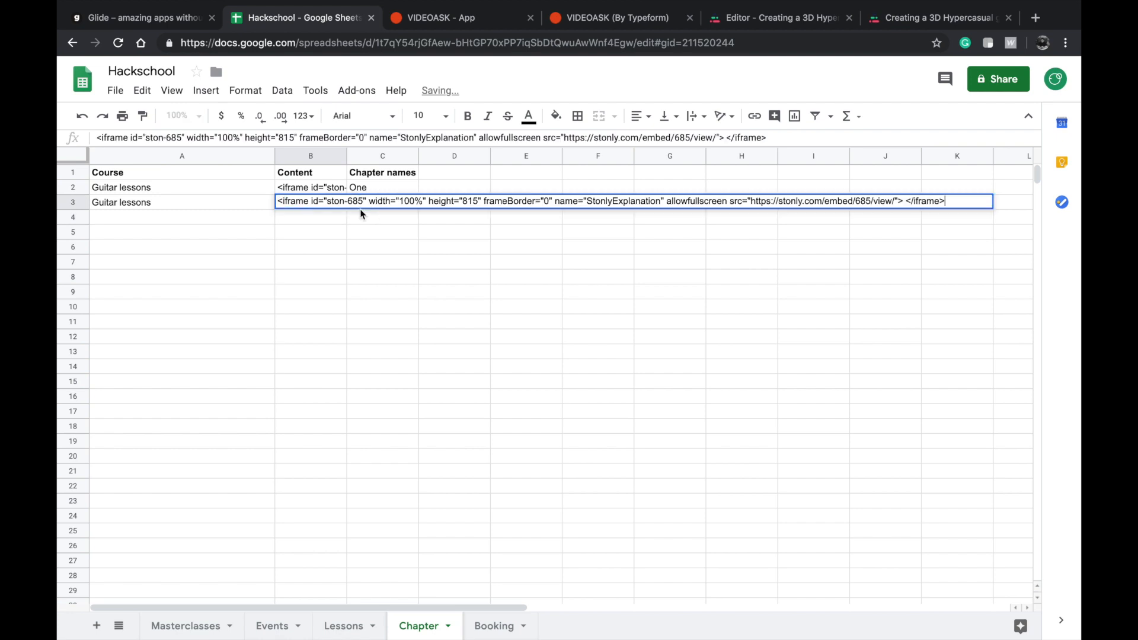
{"action": "key", "text": "Return"}
Switch to Glide, make the Chapter tab visible in the app's navigation and open its second entry in the preview.
{"action": "left_click", "coordinate": [195, 22]}
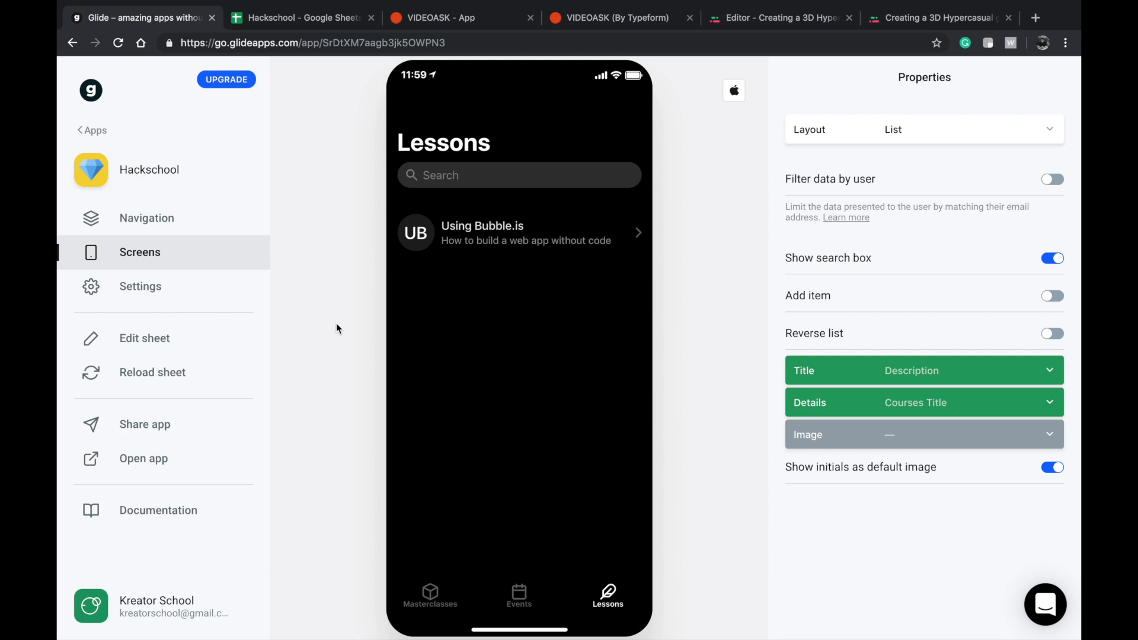
{"action": "left_click", "coordinate": [183, 223]}
{"action": "scroll", "coordinate": [908, 354], "scroll_direction": "down", "scroll_amount": 4}
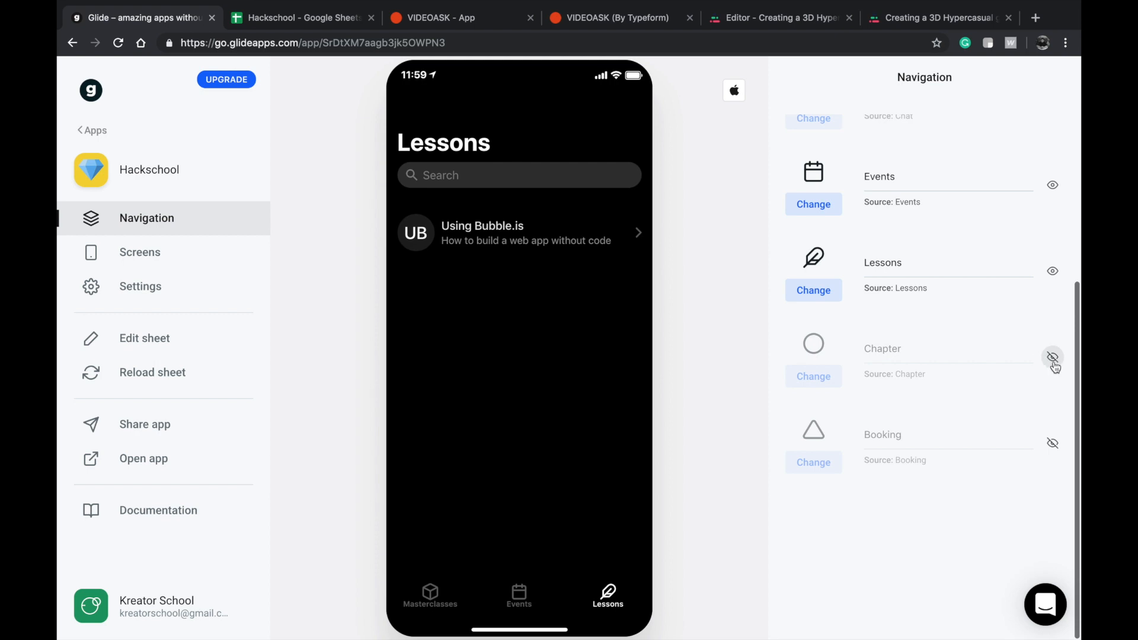
{"action": "left_click", "coordinate": [1054, 362]}
{"action": "left_click", "coordinate": [622, 594]}
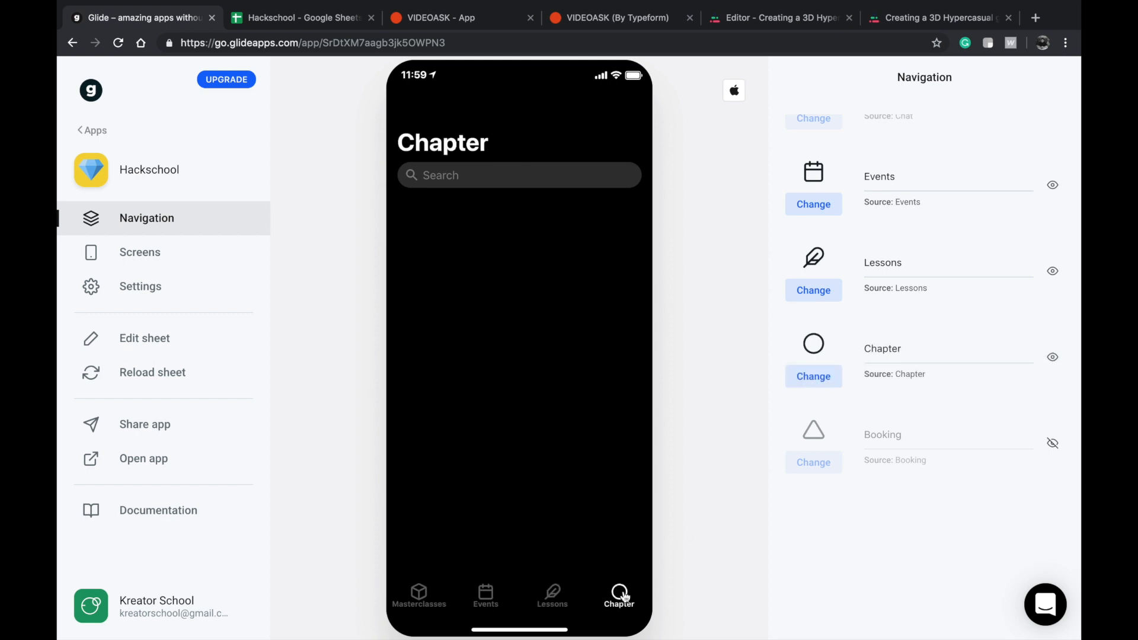
{"action": "left_click", "coordinate": [528, 278]}
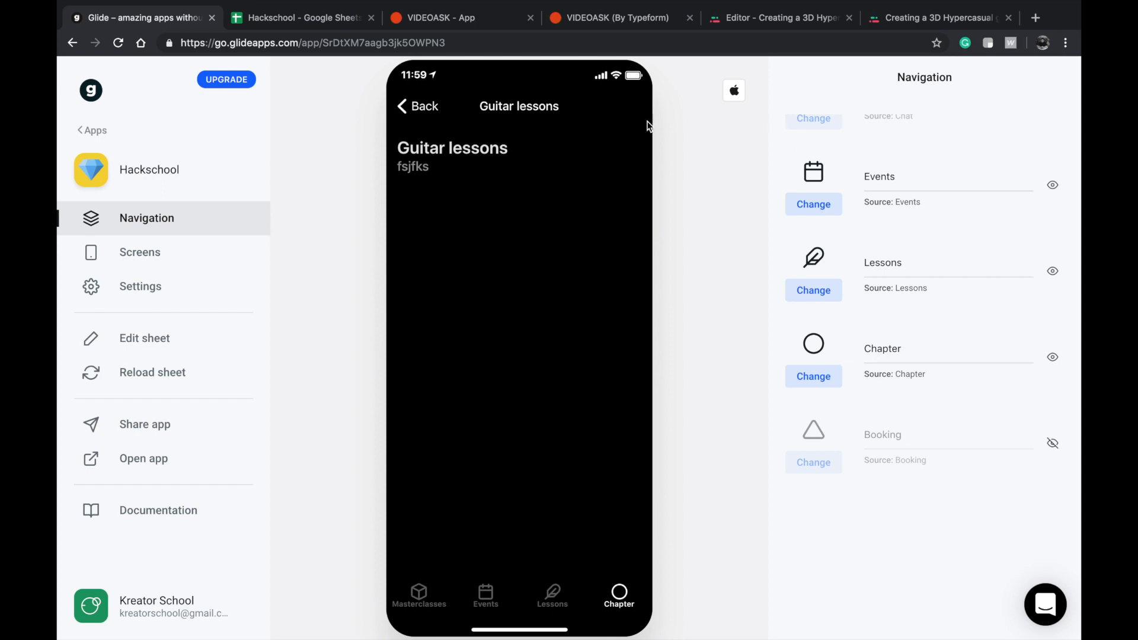
Add a Rich Text component to the chapter detail screen and have it show the Content column.
{"action": "left_click", "coordinate": [181, 261]}
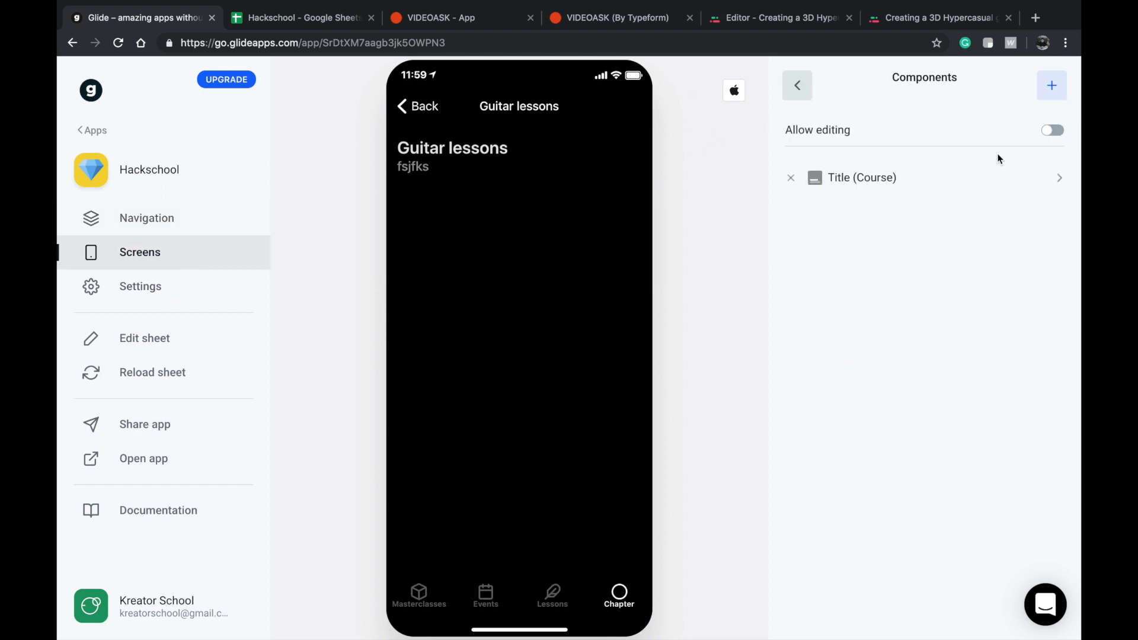
{"action": "left_click", "coordinate": [1046, 94]}
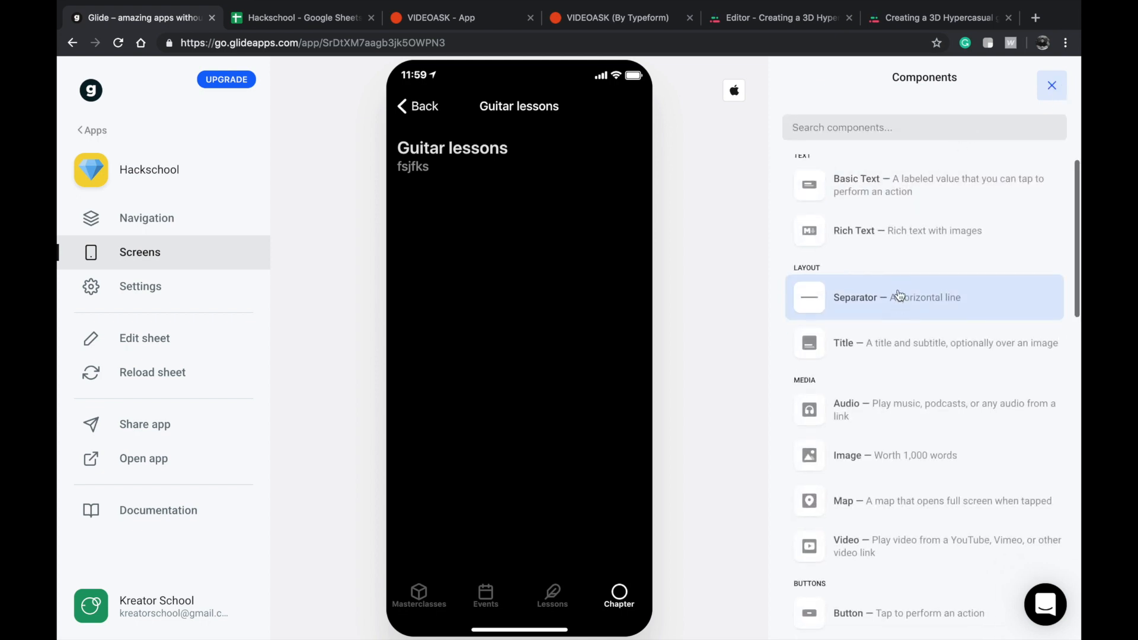
{"action": "left_click", "coordinate": [904, 231]}
{"action": "left_click", "coordinate": [908, 144]}
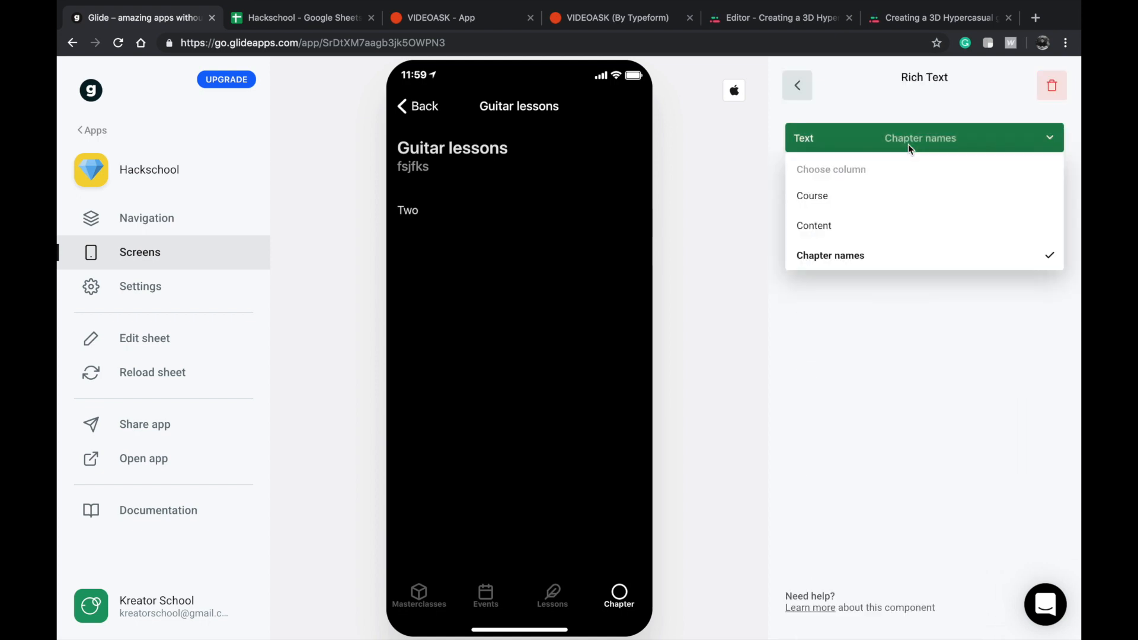
{"action": "left_click", "coordinate": [841, 225]}
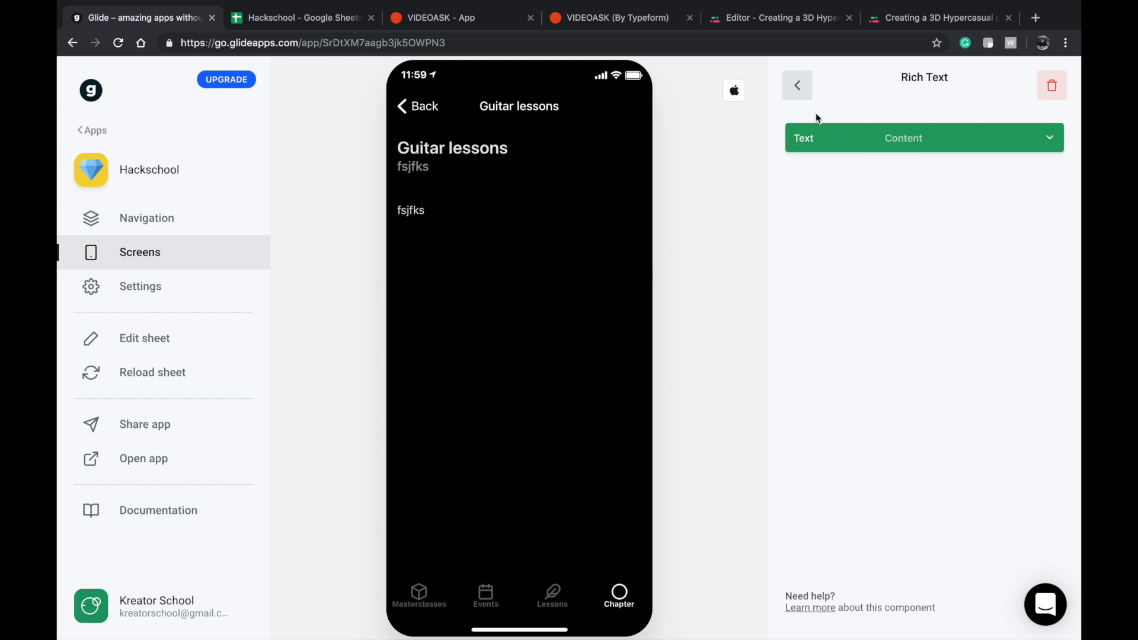
{"action": "left_click", "coordinate": [799, 89]}
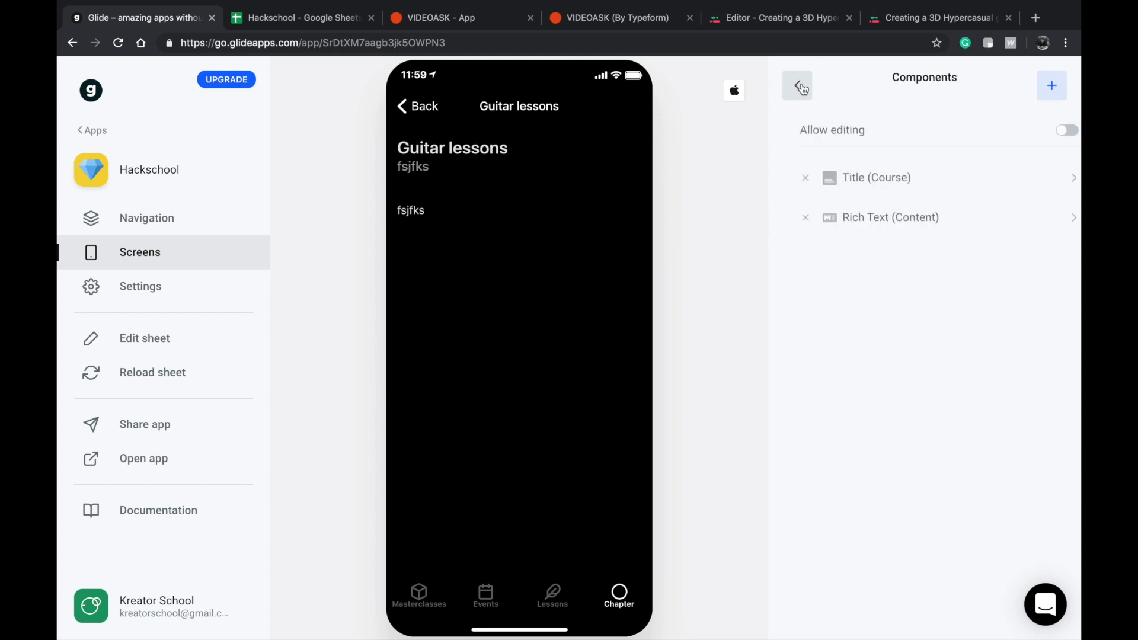
Set the chapter screen's Title component to show Chapter names as the title and Course as the details.
{"action": "left_click", "coordinate": [849, 182]}
{"action": "left_click", "coordinate": [871, 198]}
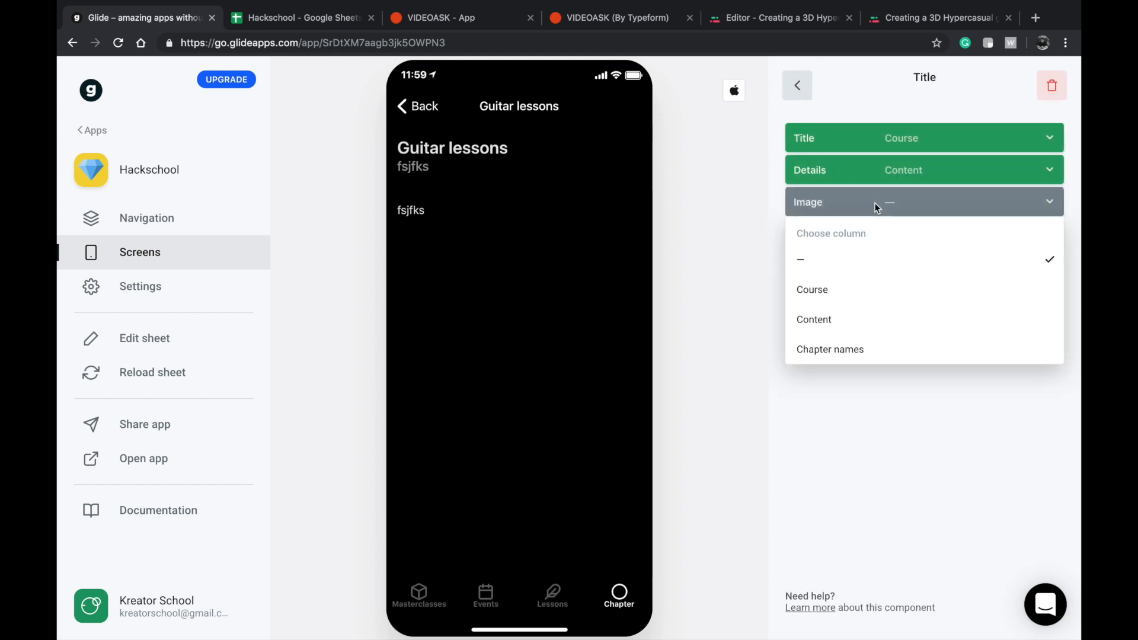
{"action": "left_click", "coordinate": [876, 449]}
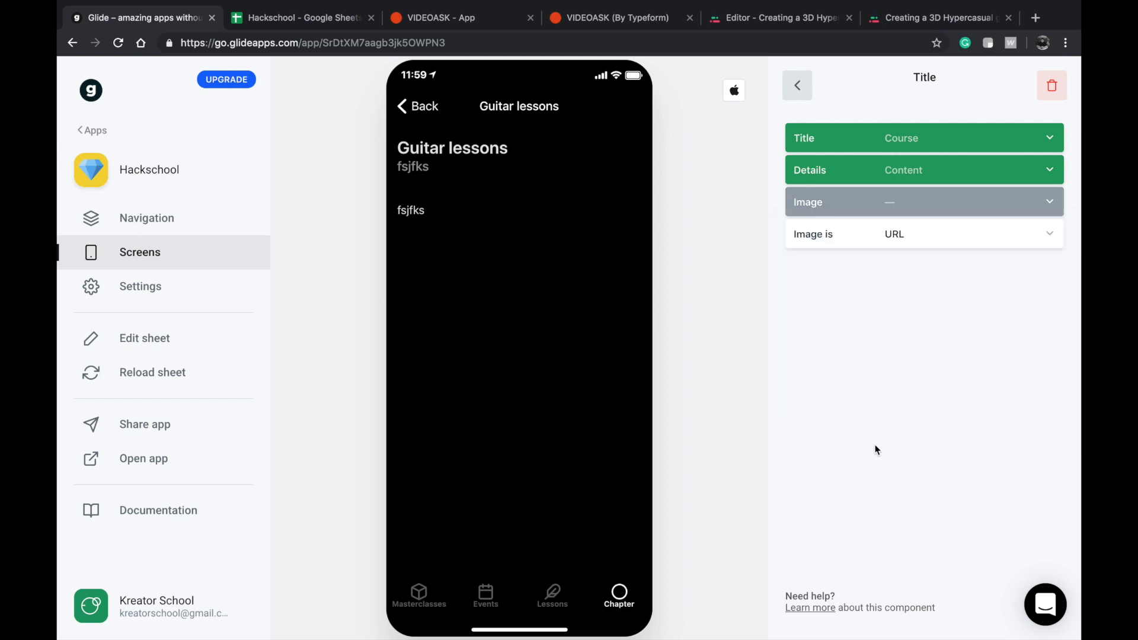
{"action": "left_click", "coordinate": [876, 176]}
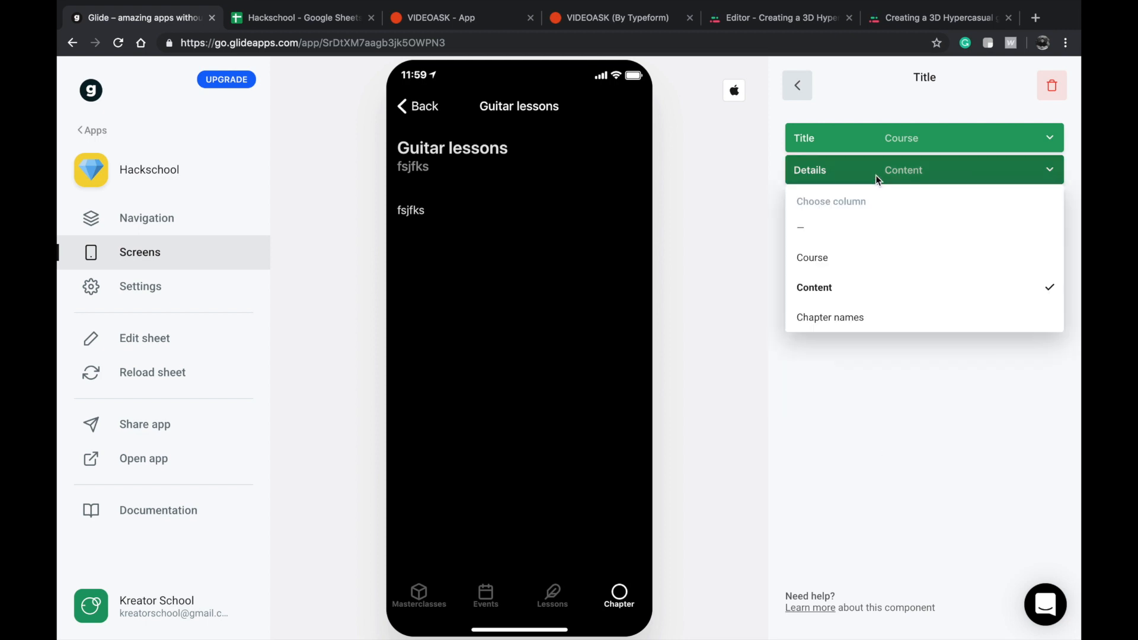
{"action": "left_click", "coordinate": [836, 260]}
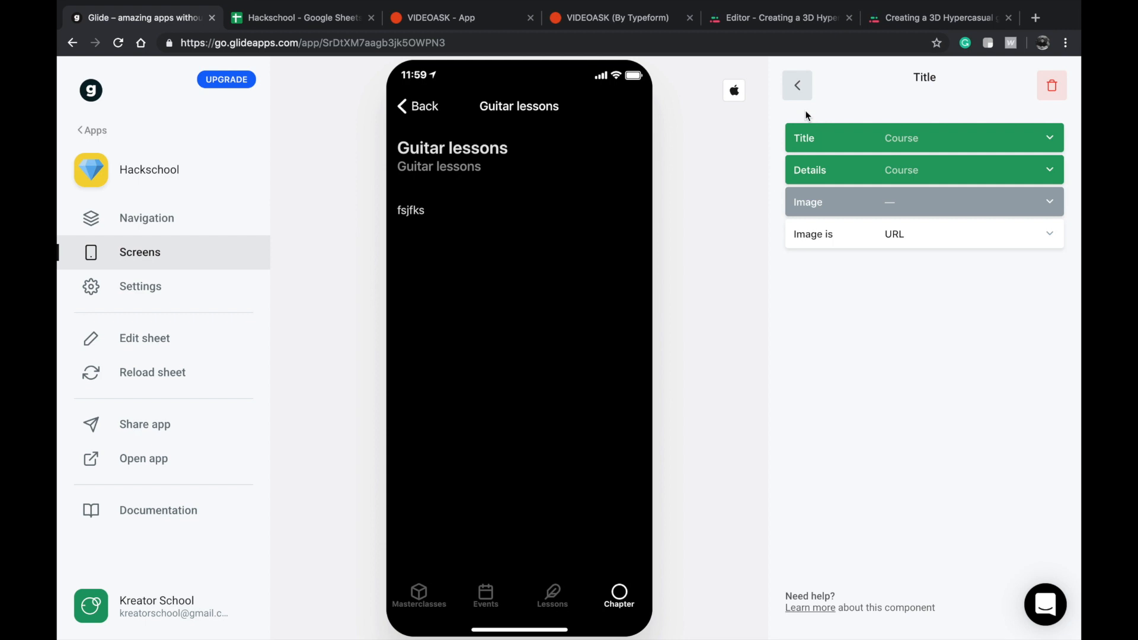
{"action": "left_click", "coordinate": [801, 90]}
{"action": "left_click", "coordinate": [865, 180]}
{"action": "left_click", "coordinate": [890, 148]}
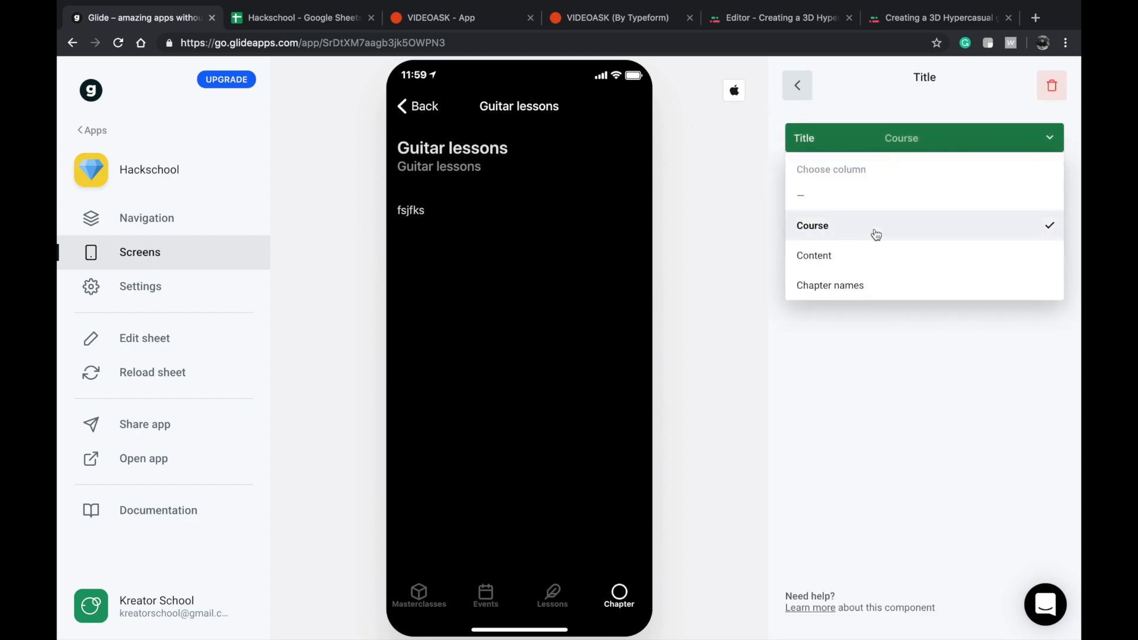
{"action": "left_click", "coordinate": [860, 285]}
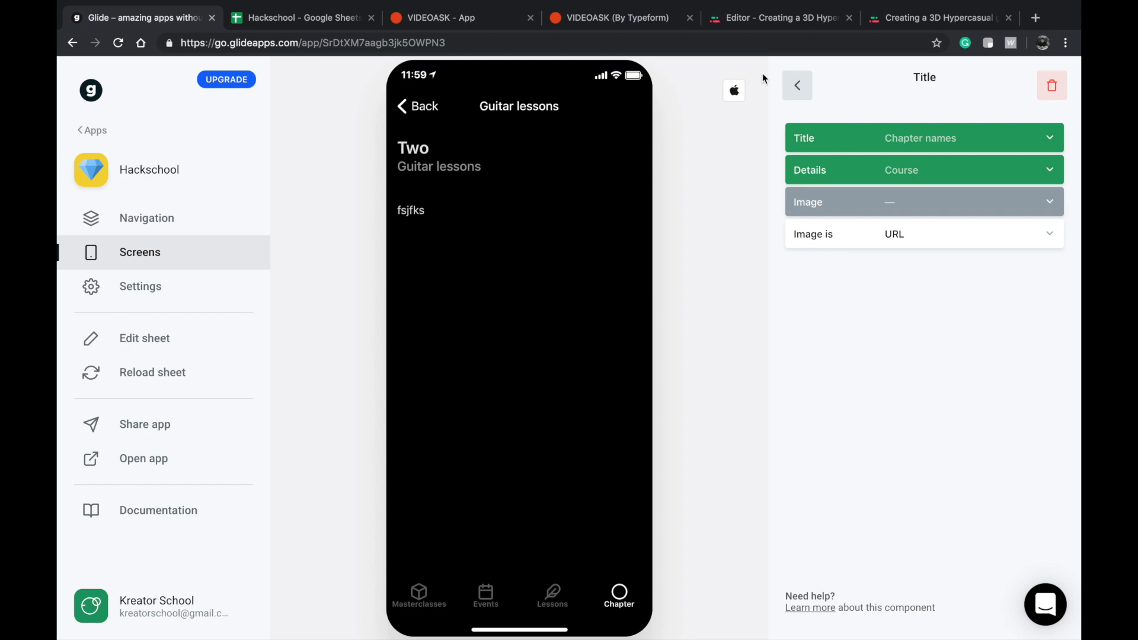
Switch to the Hackschool spreadsheet and rename the Chapter names column header to Chapter name.
{"action": "left_click", "coordinate": [314, 19]}
{"action": "left_click", "coordinate": [386, 187]}
{"action": "double_click", "coordinate": [391, 170]}
{"action": "left_click", "coordinate": [386, 223]}
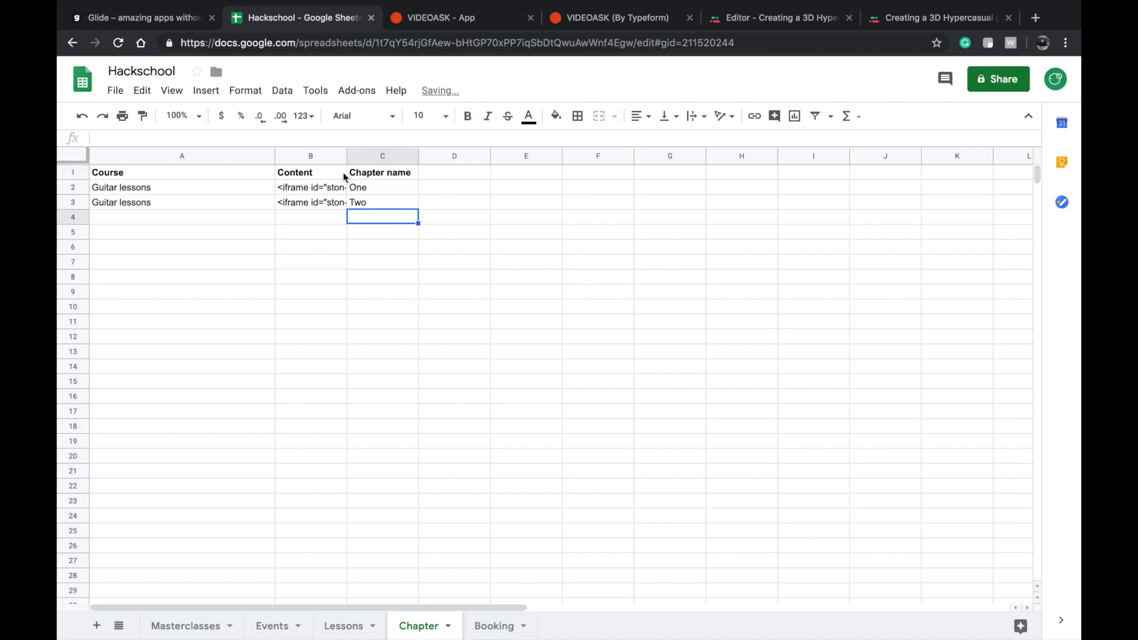
Replace the first chapter row's Course with the title How to build a web app without code, copied from the Lessons sheet.
{"action": "triple_click", "coordinate": [164, 187]}
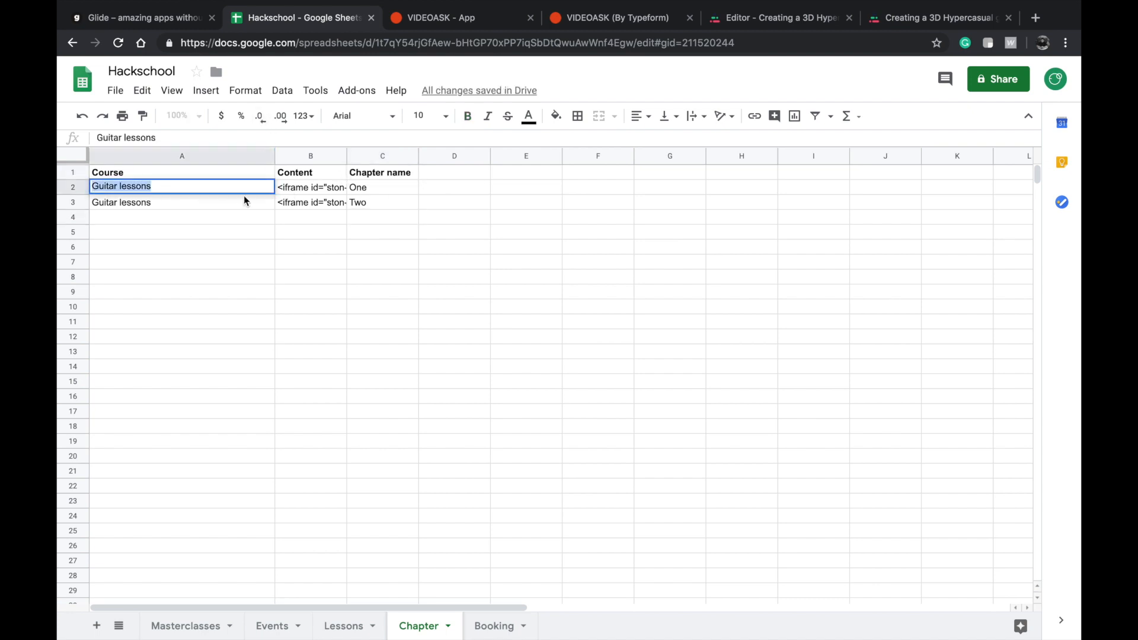
{"action": "left_click", "coordinate": [354, 623]}
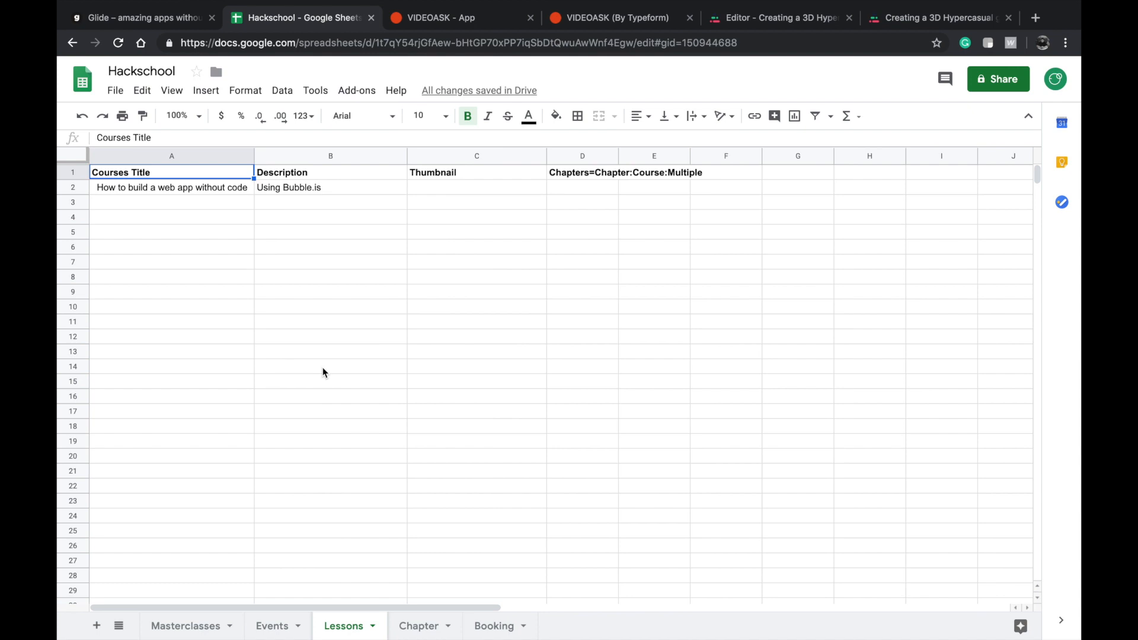
{"action": "left_click", "coordinate": [214, 192]}
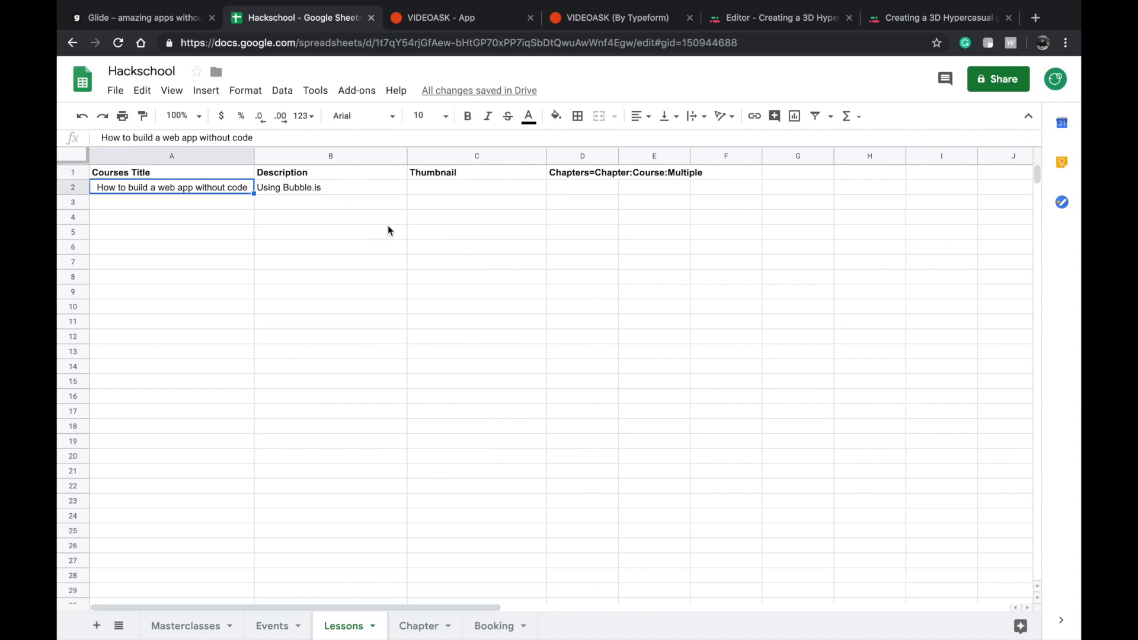
{"action": "left_click", "coordinate": [596, 192]}
{"action": "double_click", "coordinate": [592, 188]}
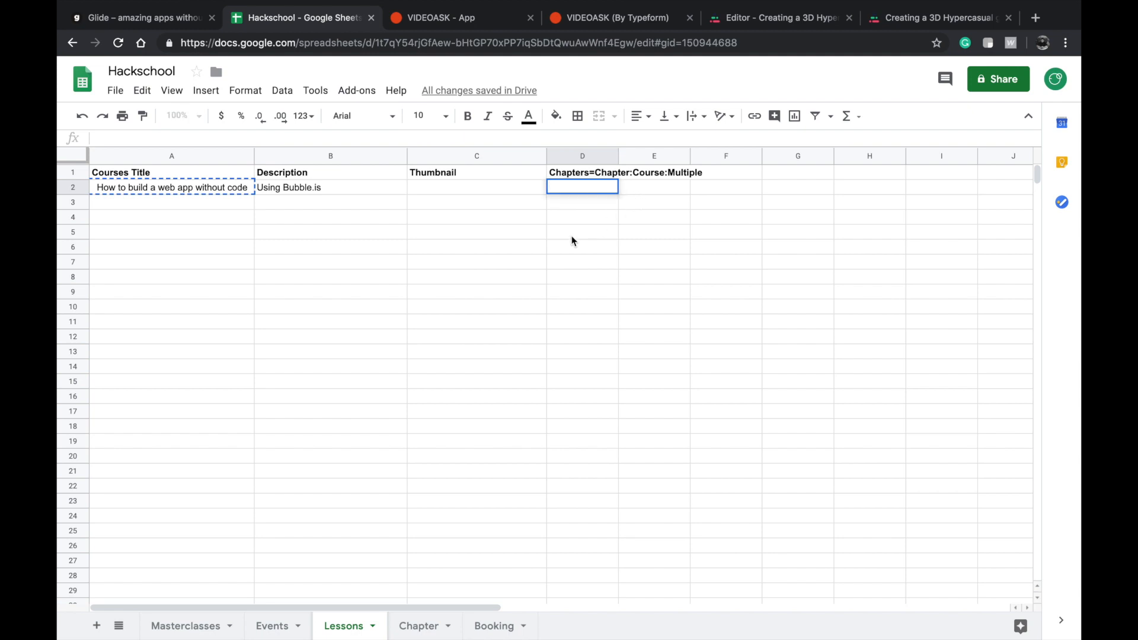
{"action": "left_click", "coordinate": [418, 626]}
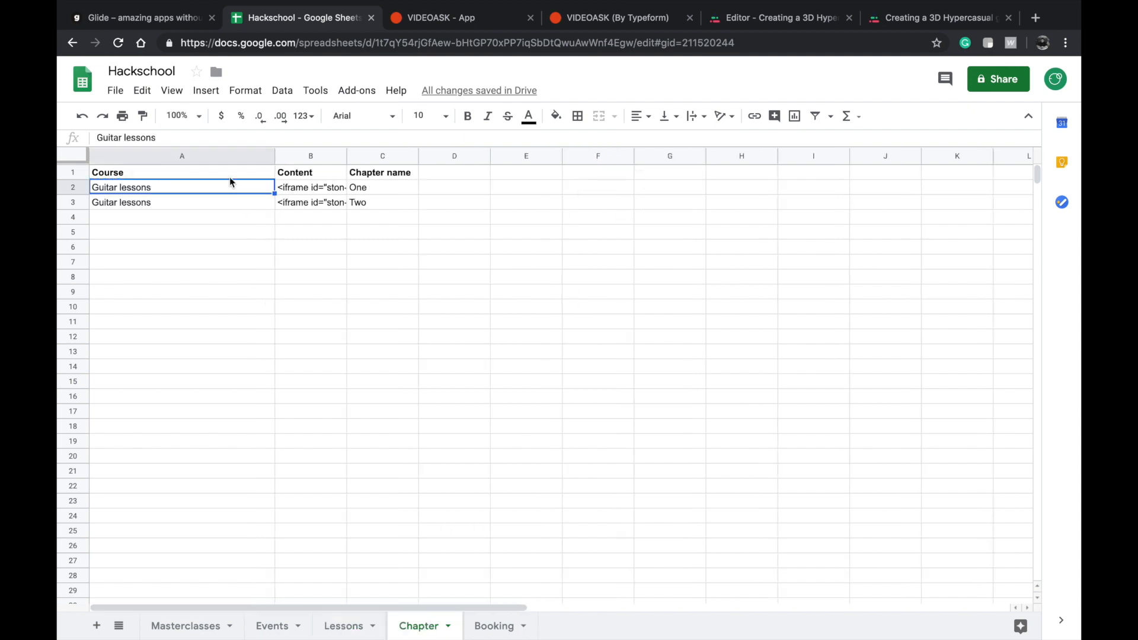
{"action": "double_click", "coordinate": [193, 188]}
{"action": "key", "text": "super+a"}
{"action": "type", "text": "How to build a web app without code"}
{"action": "left_click", "coordinate": [242, 206]}
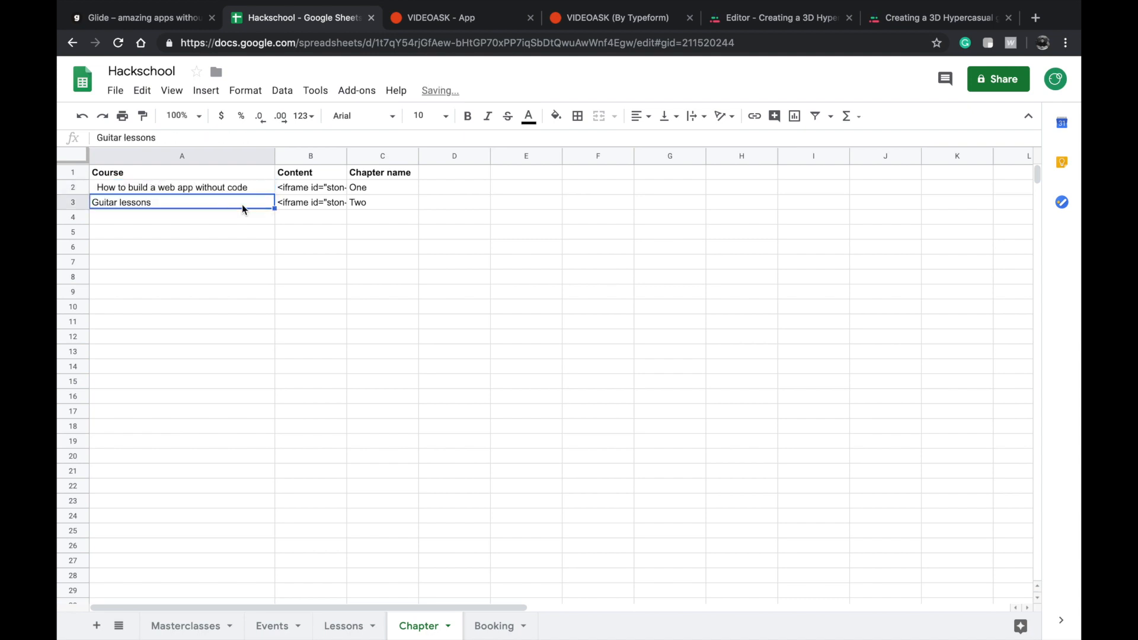
Remove the leading spaces from the course title in cell A2 of the Chapter sheet.
{"action": "double_click", "coordinate": [129, 191]}
{"action": "key", "text": "super+a"}
{"action": "key", "text": "super+c"}
{"action": "key", "text": "Left"}
{"action": "key", "text": "Right"}
{"action": "key", "text": "Right"}
{"action": "key", "text": "BackSpace"}
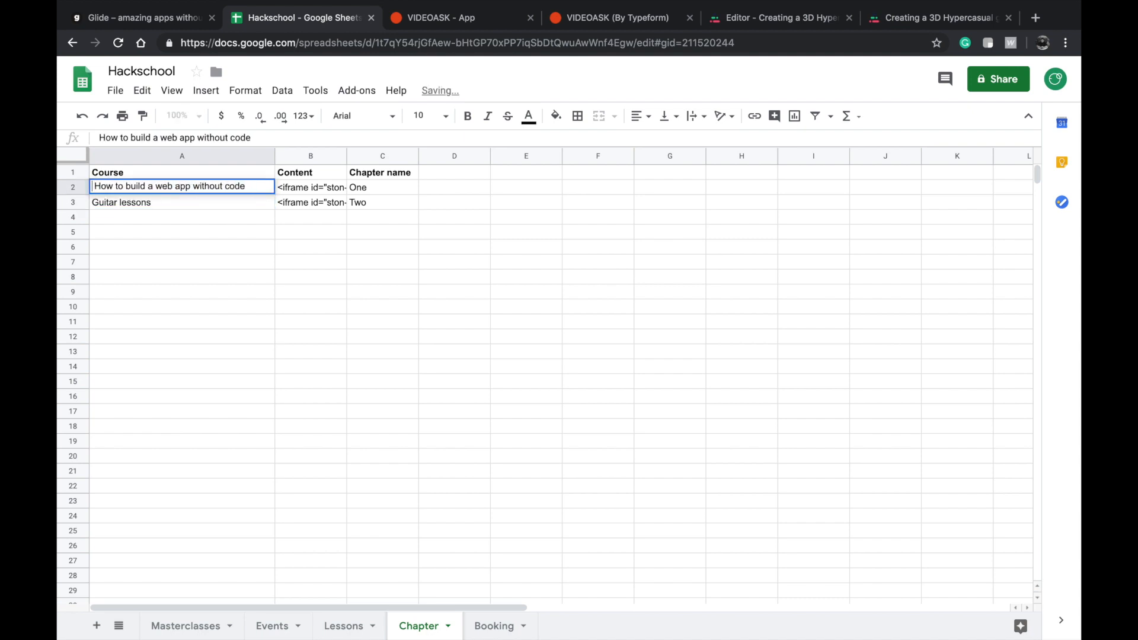
Replace the second chapter row's Course with How to build a web app without code, without leading spaces.
{"action": "double_click", "coordinate": [127, 208]}
{"action": "key", "text": "super+a"}
{"action": "key", "text": "super+v"}
{"action": "left_click", "coordinate": [204, 233]}
{"action": "double_click", "coordinate": [116, 202]}
{"action": "key", "text": "Delete"}
{"action": "key", "text": "super+a"}
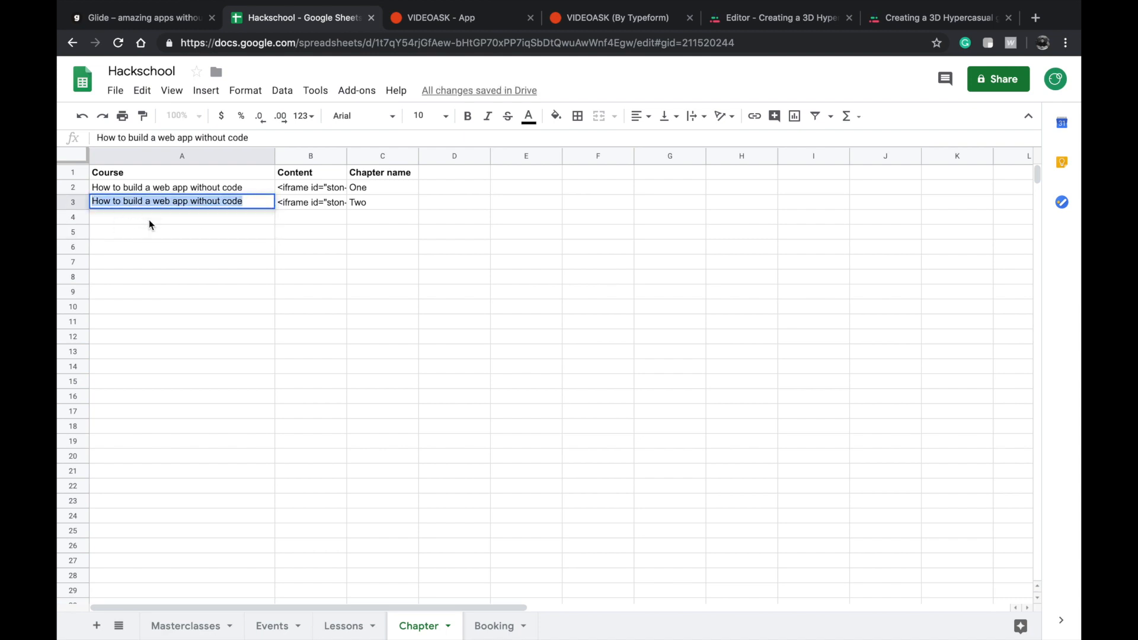
Copy the cleaned course title into cell D2 of the Lessons sheet, under Chapters=Chapter:Course:Multiple, and switch back to Glide.
{"action": "left_click", "coordinate": [196, 278]}
{"action": "left_click", "coordinate": [147, 204]}
{"action": "key", "text": "super+c"}
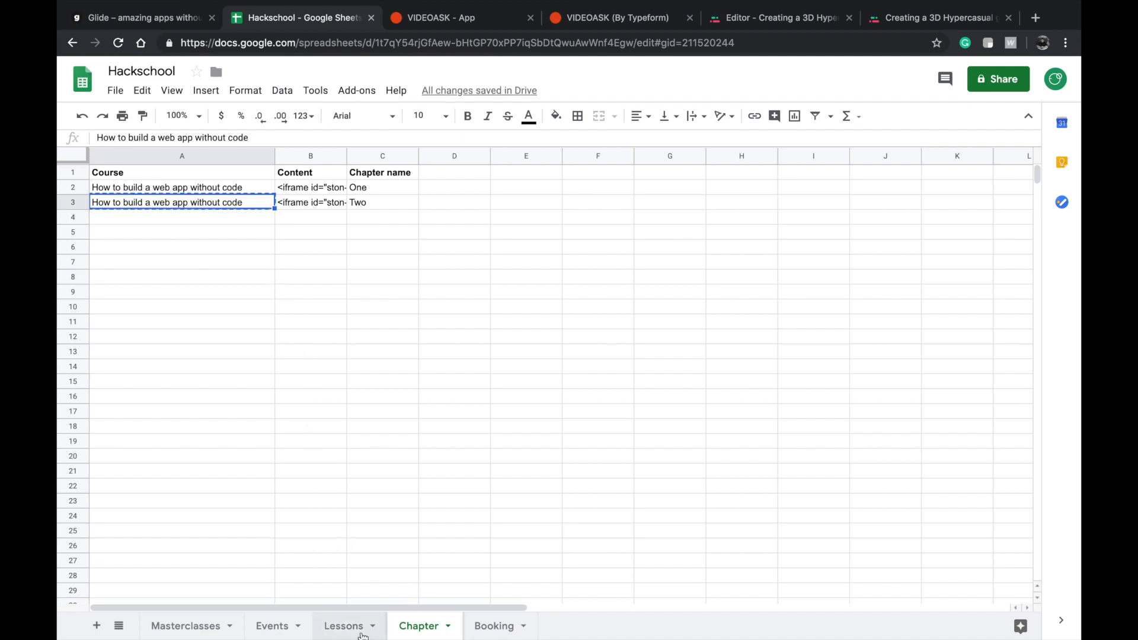
{"action": "left_click", "coordinate": [350, 626]}
{"action": "key", "text": "super+v"}
{"action": "left_click", "coordinate": [589, 218]}
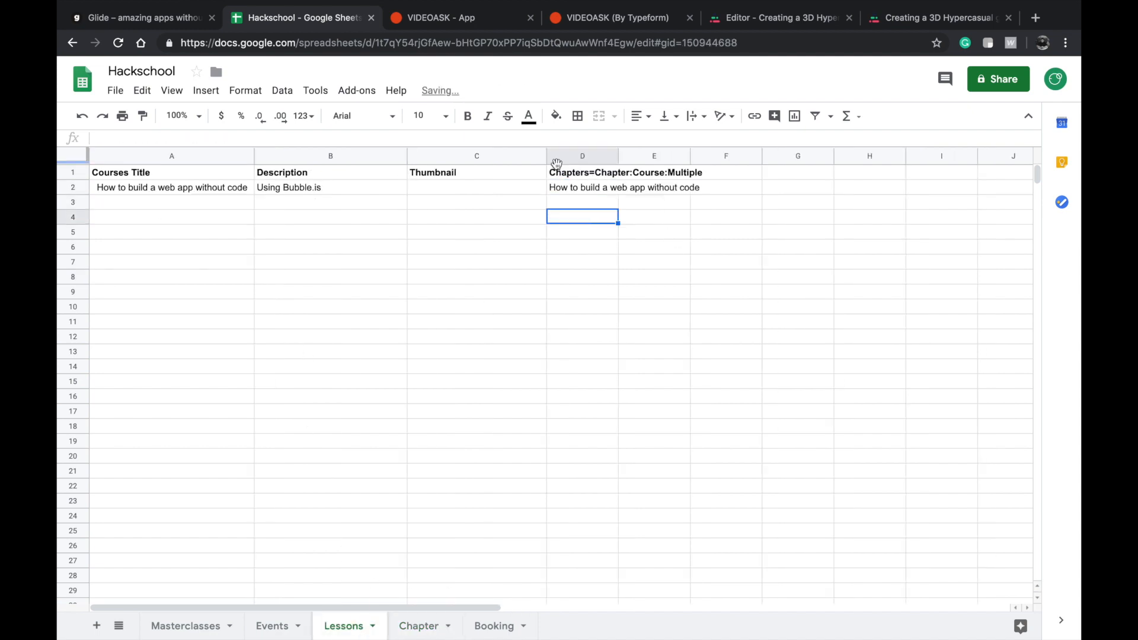
{"action": "left_click", "coordinate": [175, 18]}
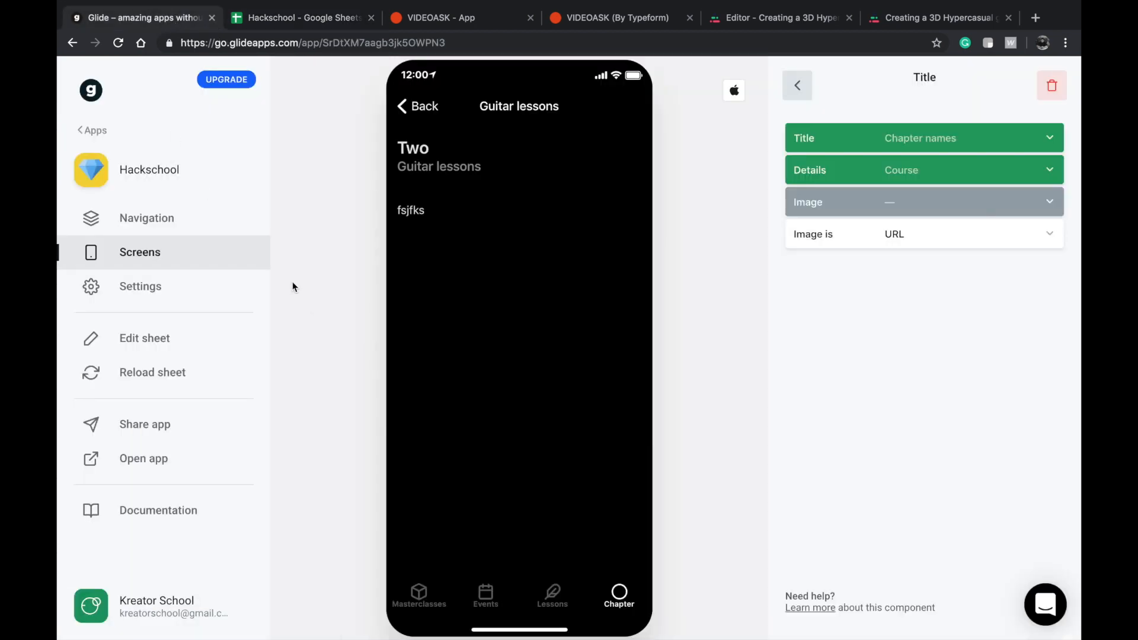
Reload the sheet data and open both entries on the Chapter screen to check their embedded content.
{"action": "left_click", "coordinate": [398, 107]}
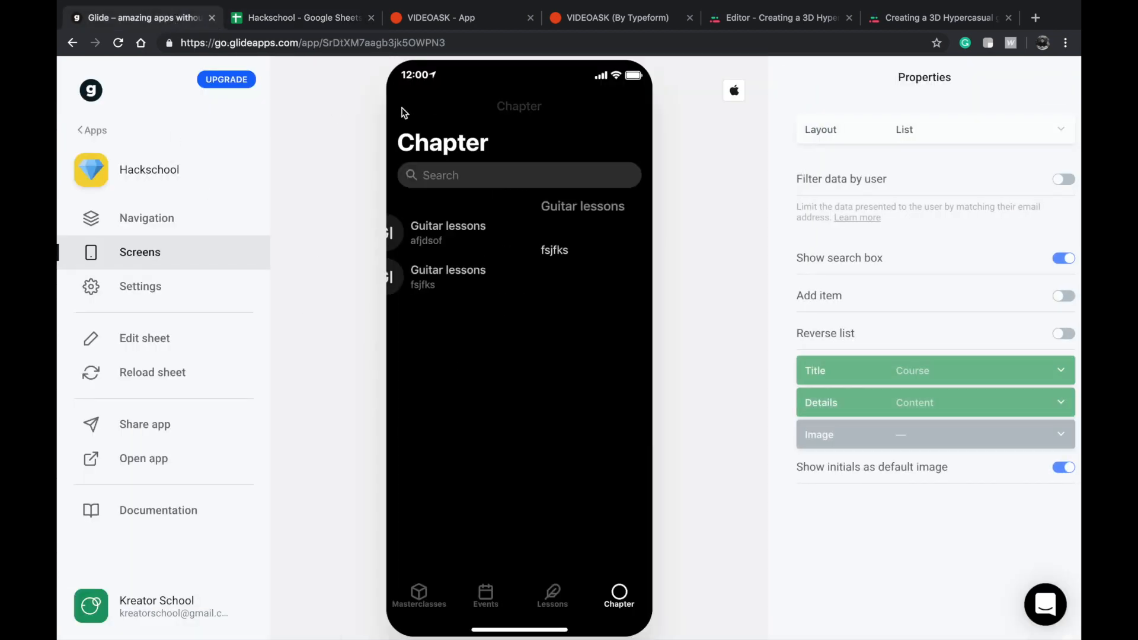
{"action": "left_click", "coordinate": [162, 373]}
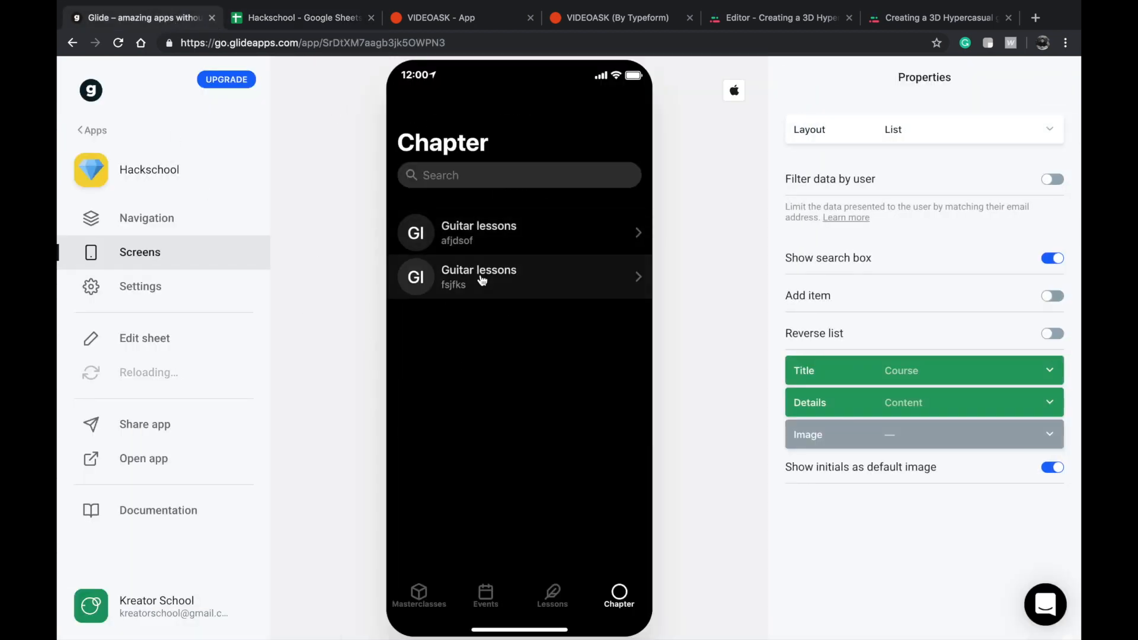
{"action": "left_click", "coordinate": [619, 594]}
{"action": "left_click", "coordinate": [532, 240]}
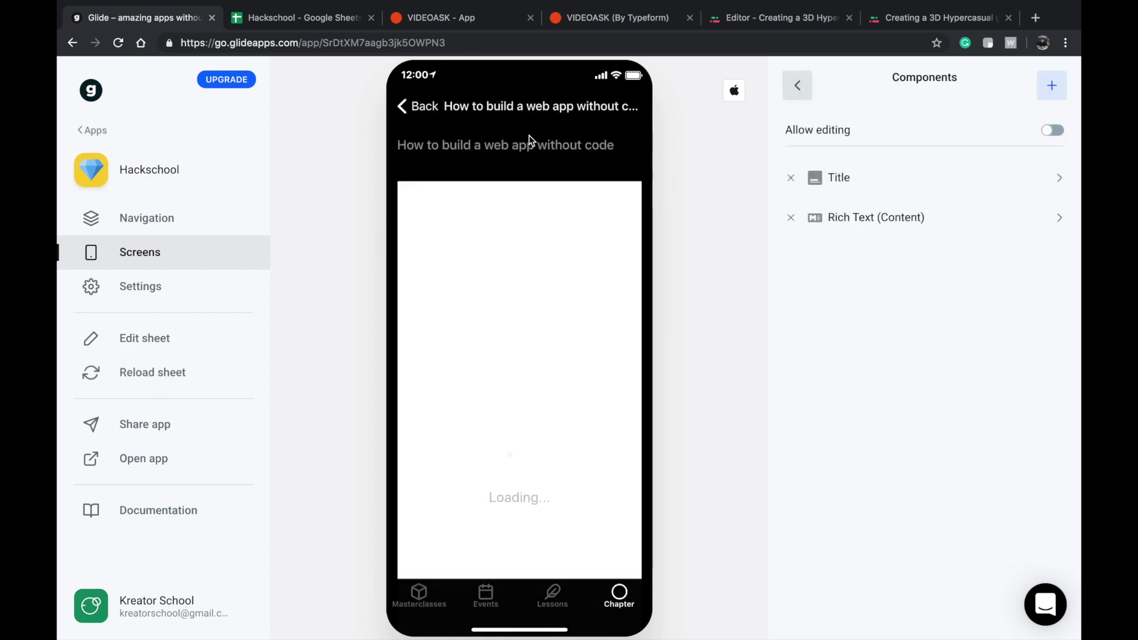
{"action": "scroll", "coordinate": [512, 301], "scroll_direction": "down", "scroll_amount": 2}
{"action": "scroll", "coordinate": [512, 301], "scroll_direction": "up", "scroll_amount": 2}
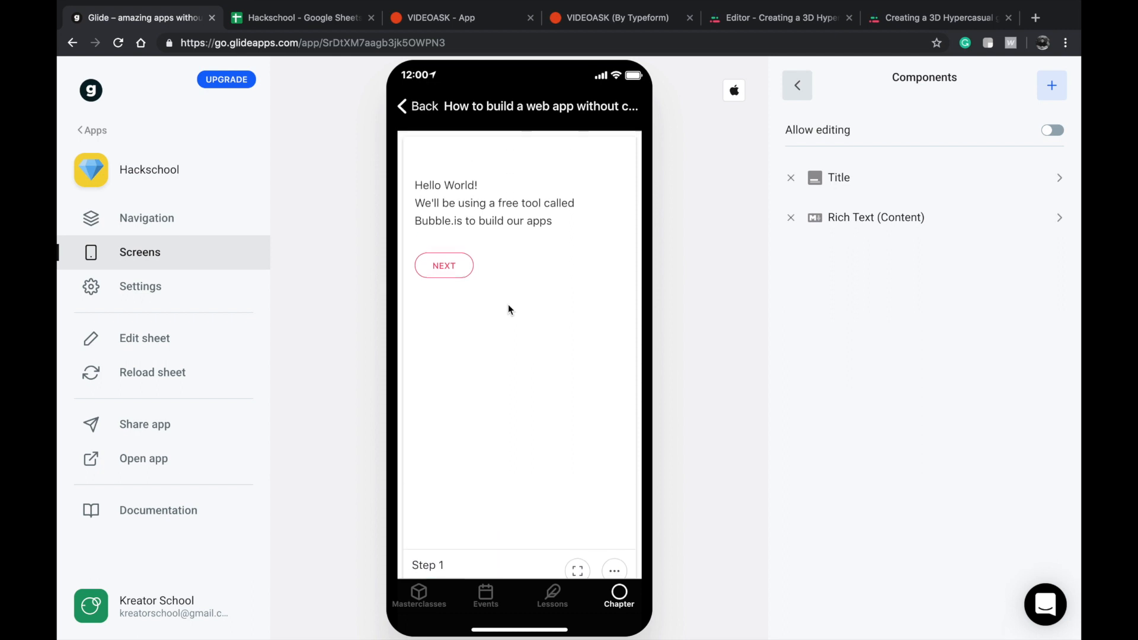
{"action": "left_click", "coordinate": [424, 106]}
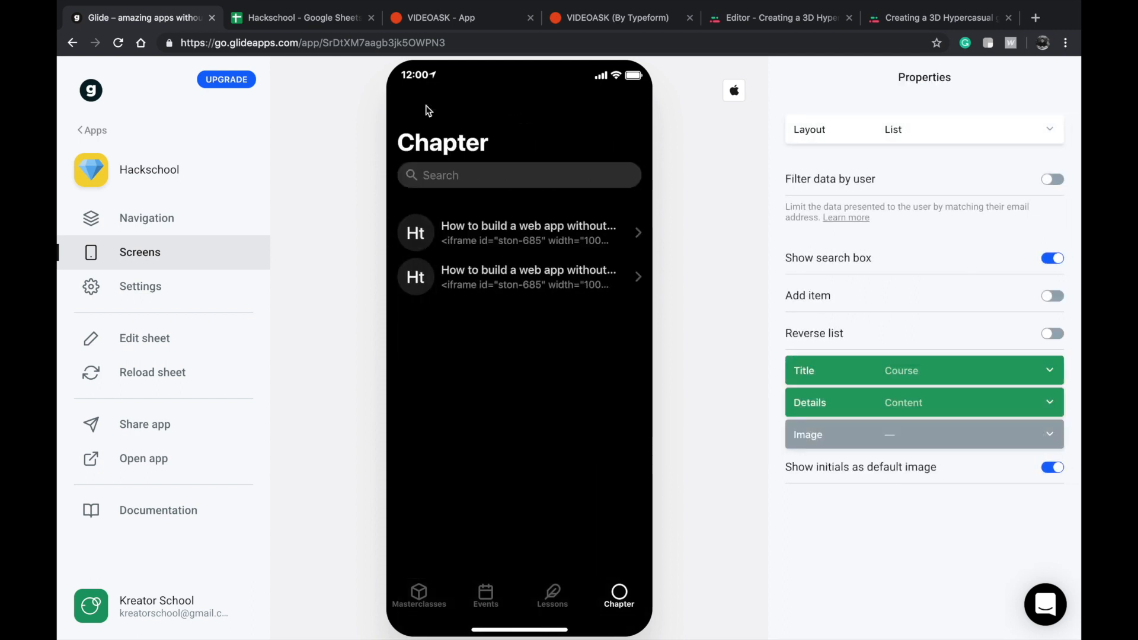
{"action": "left_click", "coordinate": [493, 276]}
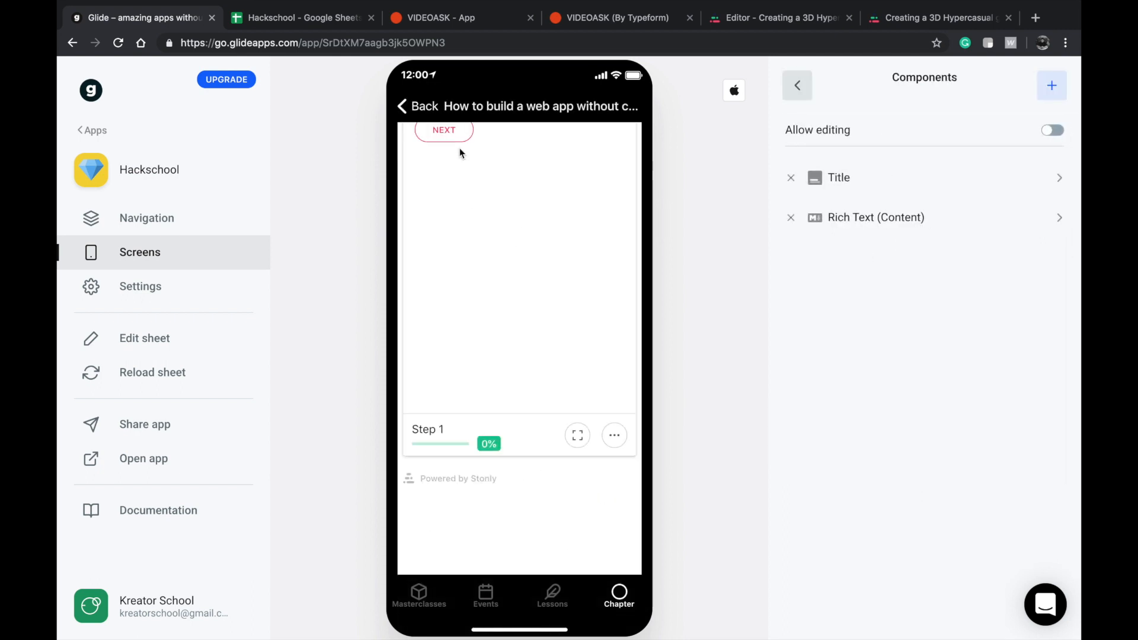
Add an Inline List component to the Using Bubble.is lesson screen to show its related chapters.
{"action": "left_click", "coordinate": [551, 591]}
{"action": "left_click", "coordinate": [606, 237]}
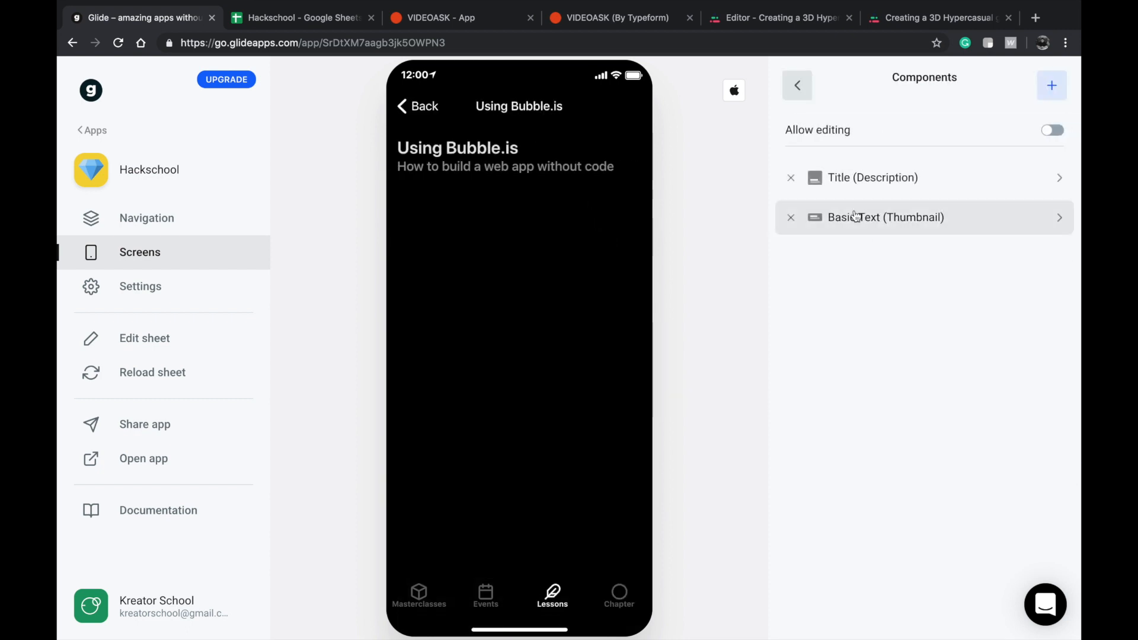
{"action": "left_click", "coordinate": [1045, 94]}
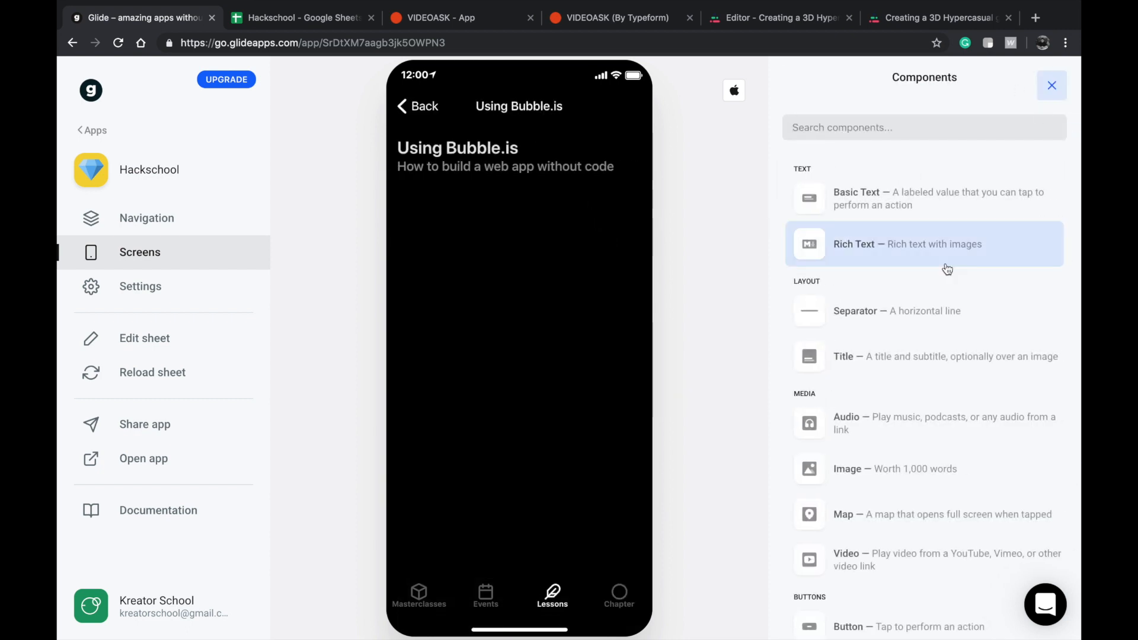
{"action": "scroll", "coordinate": [945, 264], "scroll_direction": "down", "scroll_amount": 3}
{"action": "scroll", "coordinate": [918, 380], "scroll_direction": "down", "scroll_amount": 6}
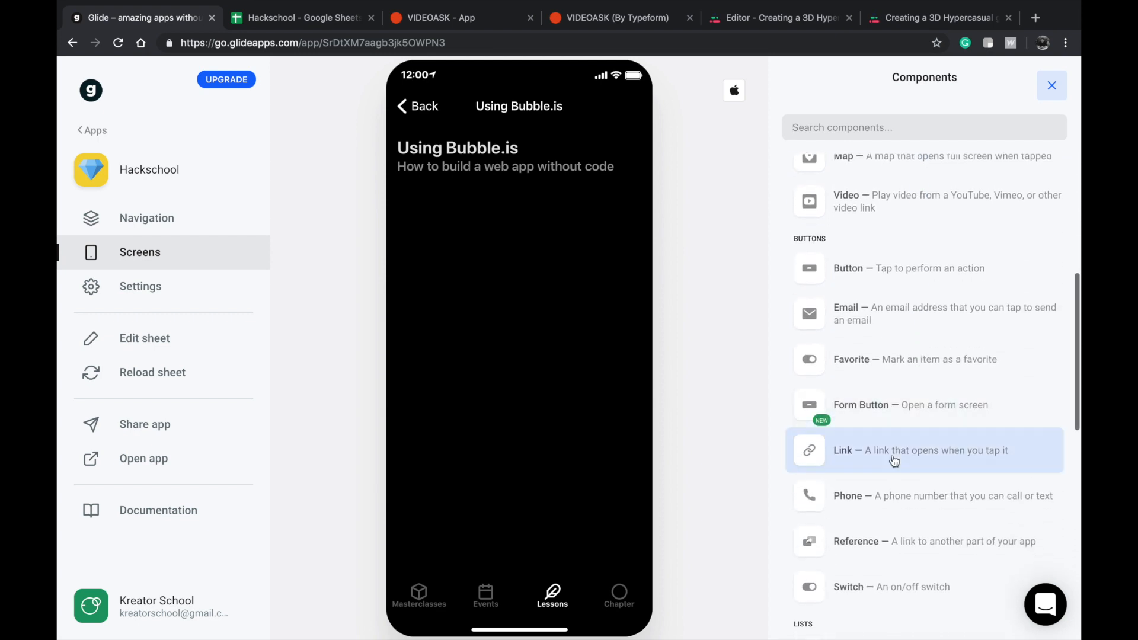
{"action": "scroll", "coordinate": [885, 514], "scroll_direction": "down", "scroll_amount": 1}
{"action": "left_click", "coordinate": [887, 487]}
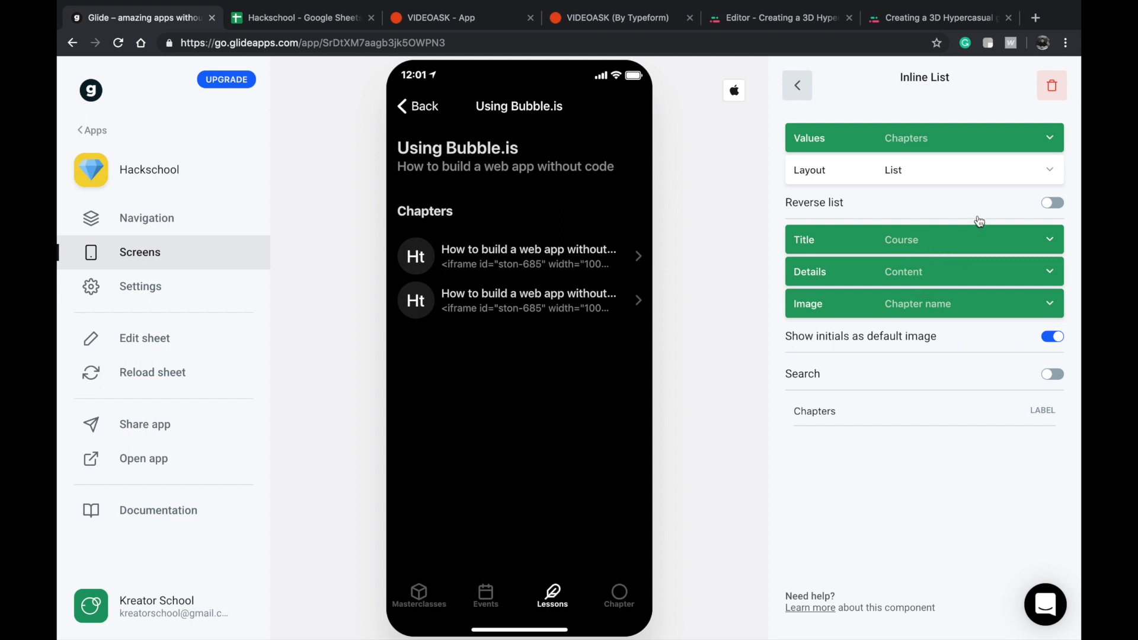
Set the inline list's Details to the Chapter name column.
{"action": "left_click", "coordinate": [915, 305]}
{"action": "left_click", "coordinate": [924, 248]}
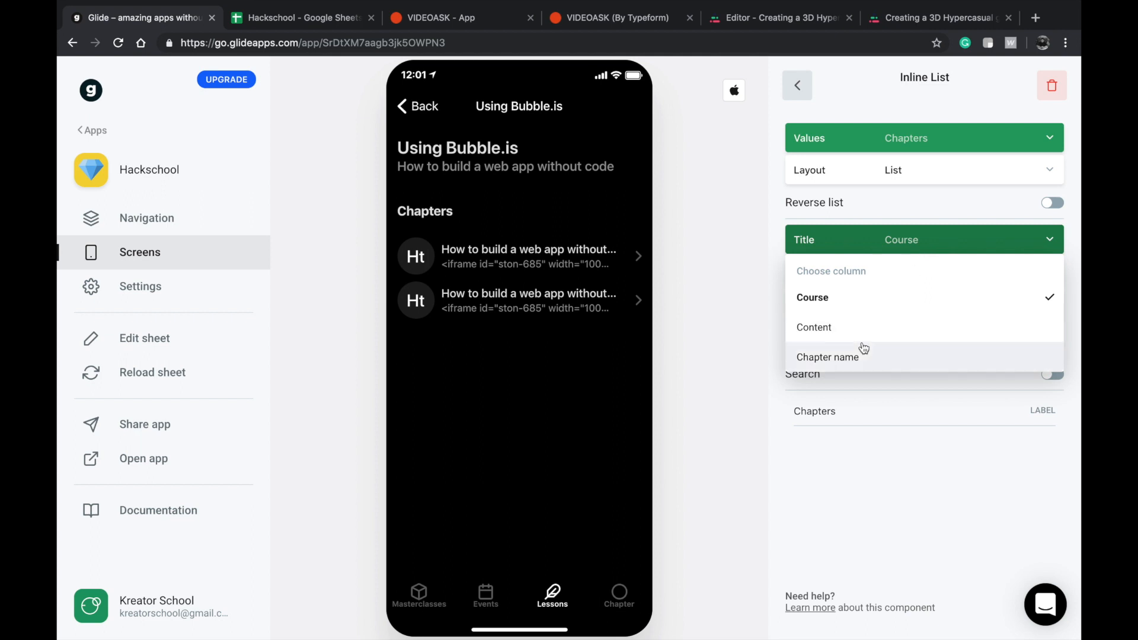
{"action": "left_click", "coordinate": [847, 450]}
{"action": "left_click", "coordinate": [892, 273]}
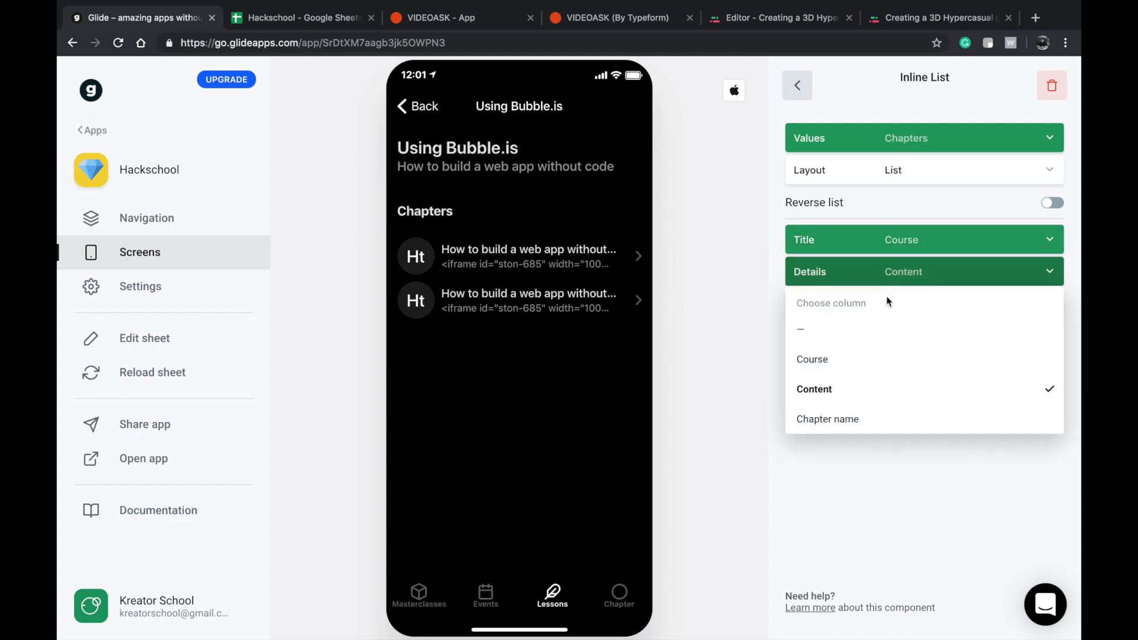
{"action": "left_click", "coordinate": [840, 416]}
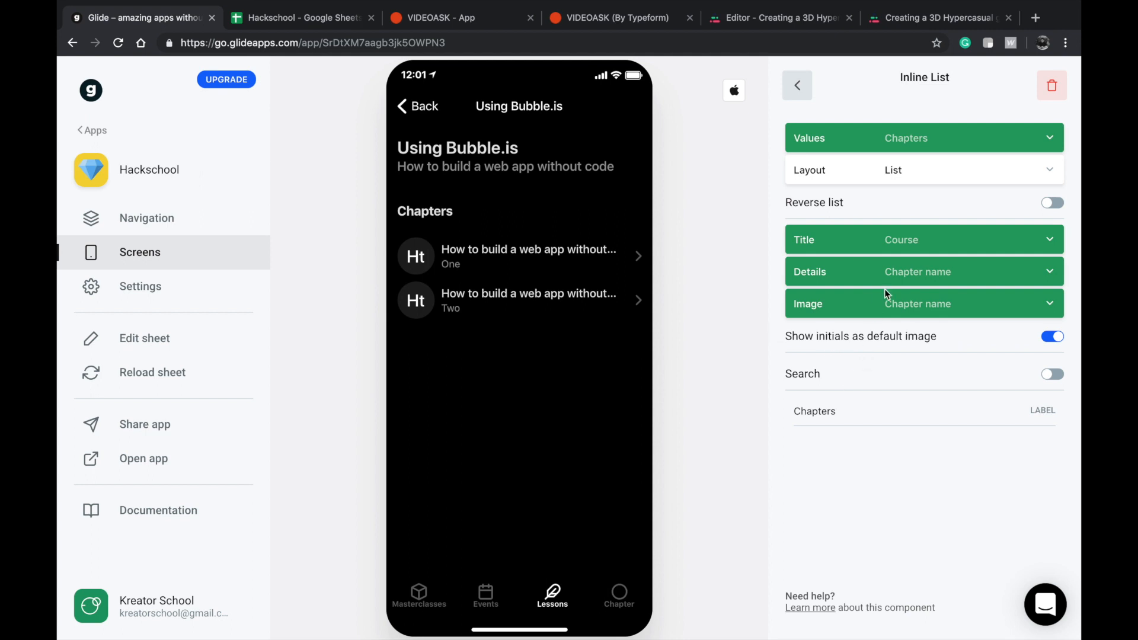
Try the Tiles layout for the chapters list, settle on Compact List, and use Chapter name as its Title.
{"action": "left_click", "coordinate": [916, 166]}
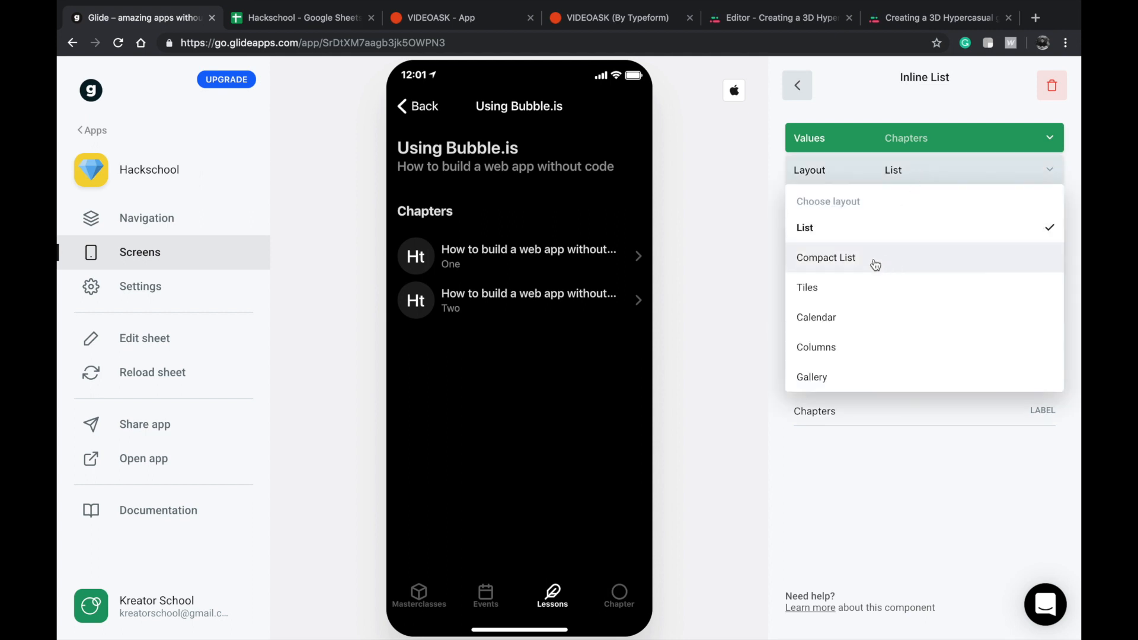
{"action": "left_click", "coordinate": [867, 289]}
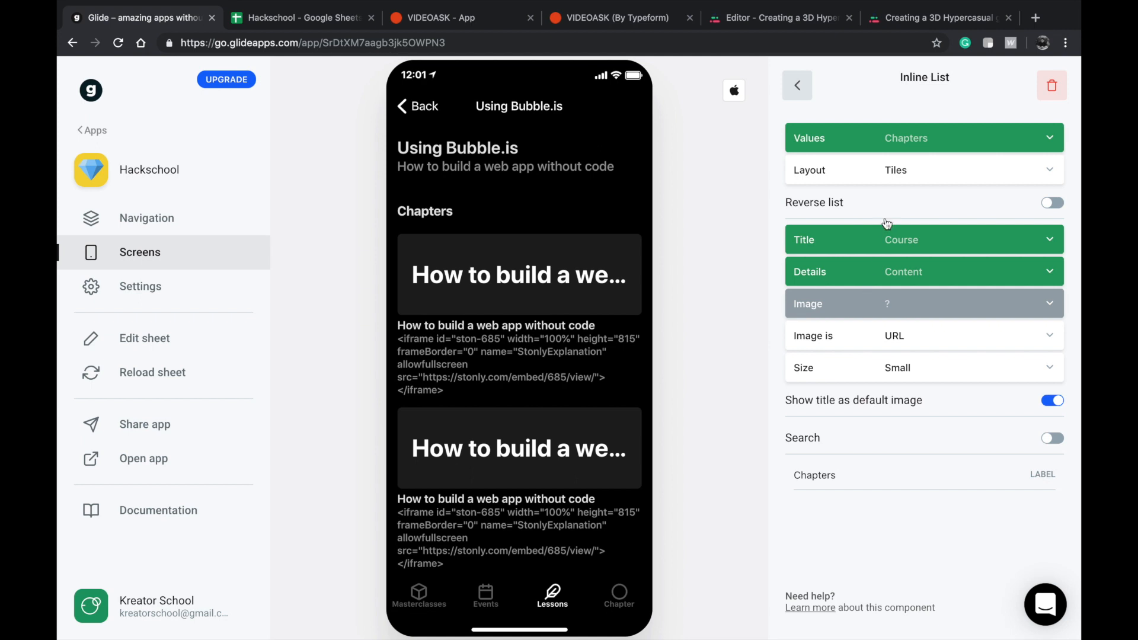
{"action": "left_click", "coordinate": [893, 170]}
{"action": "left_click", "coordinate": [854, 255]}
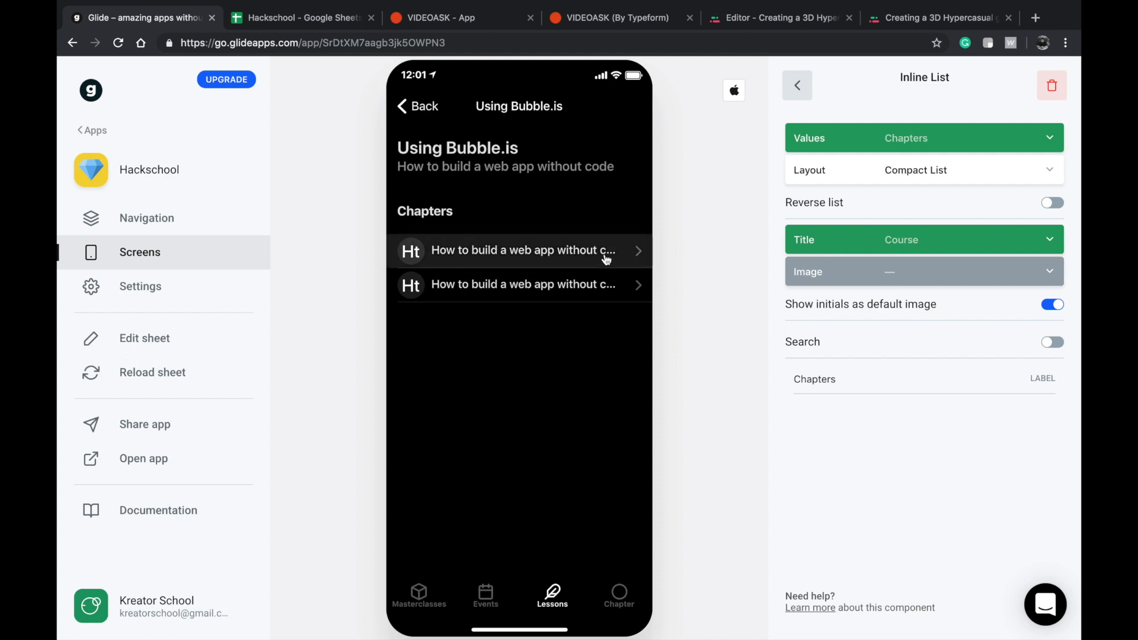
{"action": "left_click", "coordinate": [913, 241]}
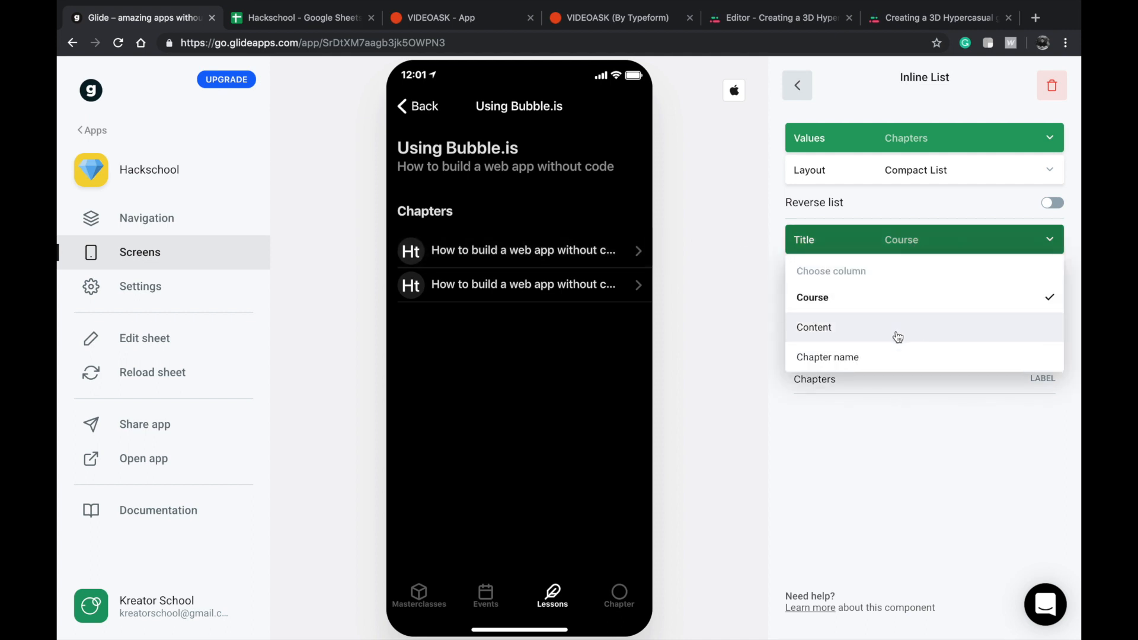
{"action": "left_click", "coordinate": [886, 357]}
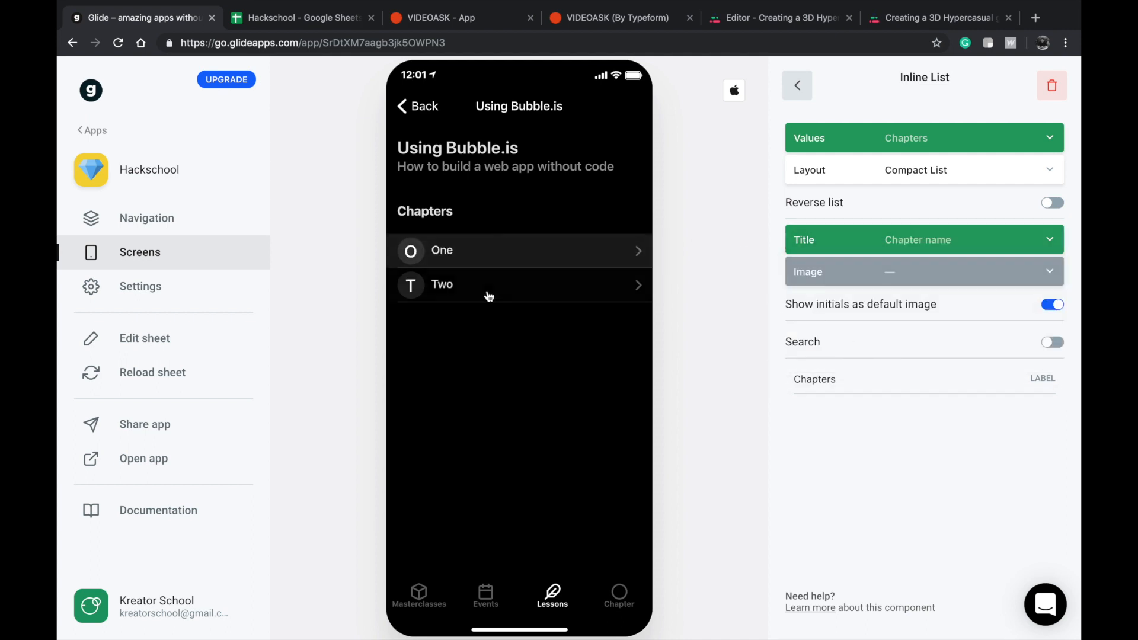
Preview chapters One and Two from the lesson, and reopen the lesson from the Lessons list to check its components.
{"action": "left_click", "coordinate": [495, 251]}
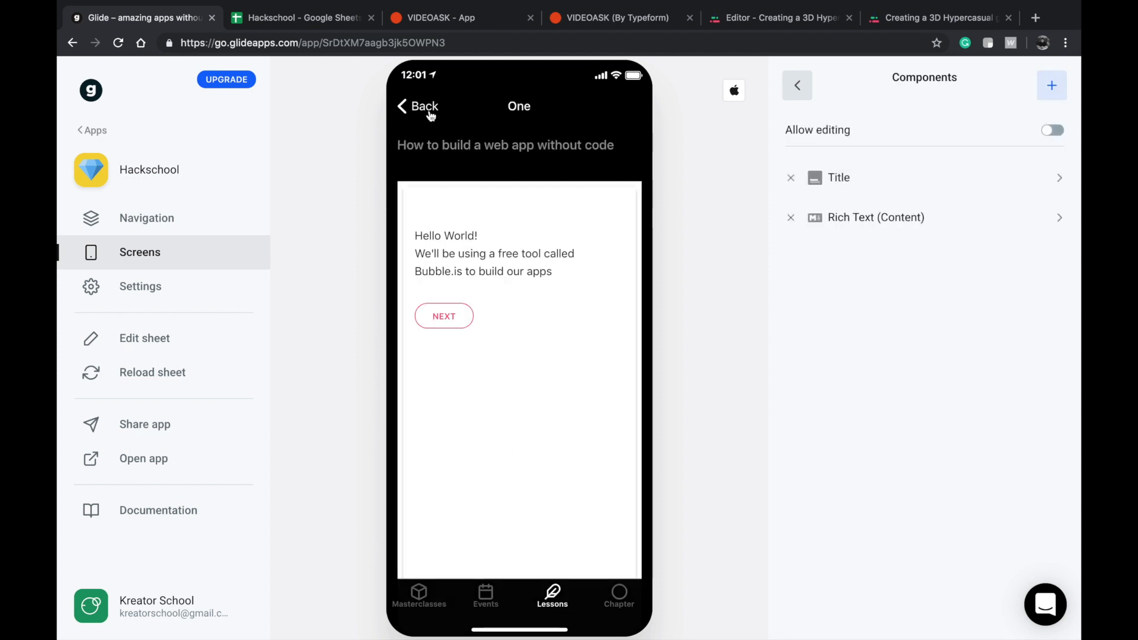
{"action": "left_click", "coordinate": [431, 114]}
{"action": "left_click", "coordinate": [446, 284]}
{"action": "left_click", "coordinate": [422, 106]}
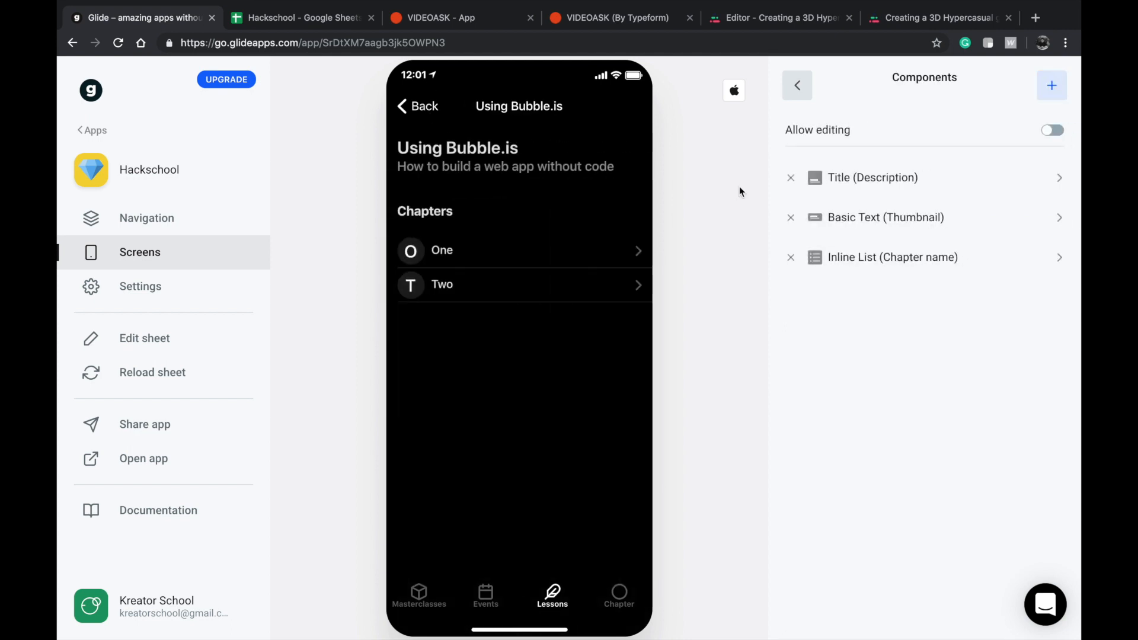
{"action": "left_click", "coordinate": [795, 88]}
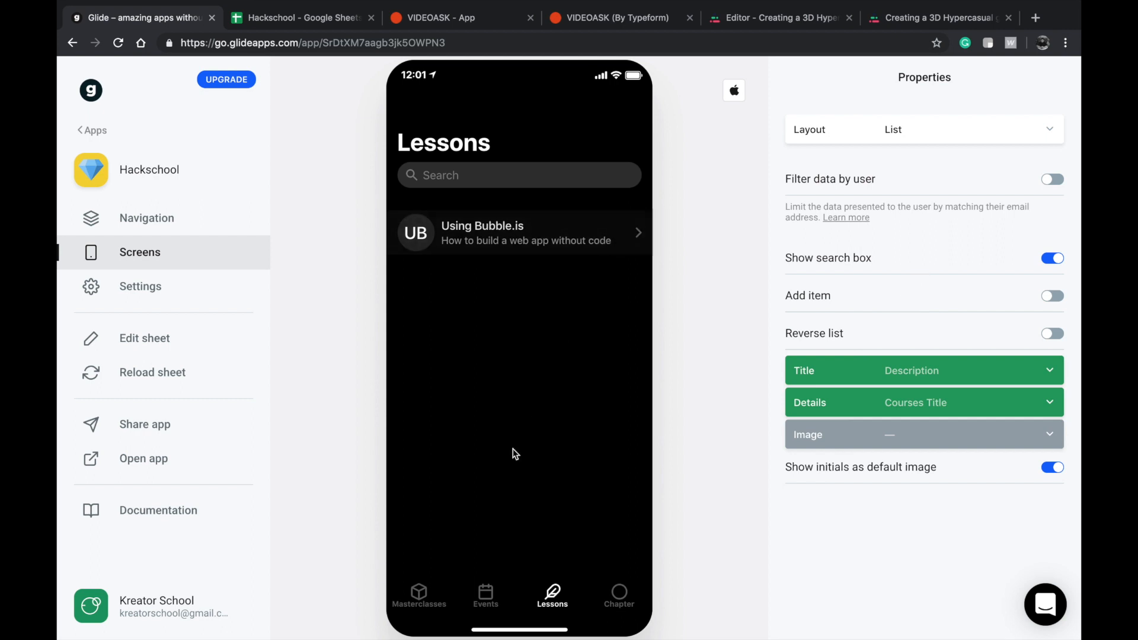
{"action": "left_click", "coordinate": [573, 247]}
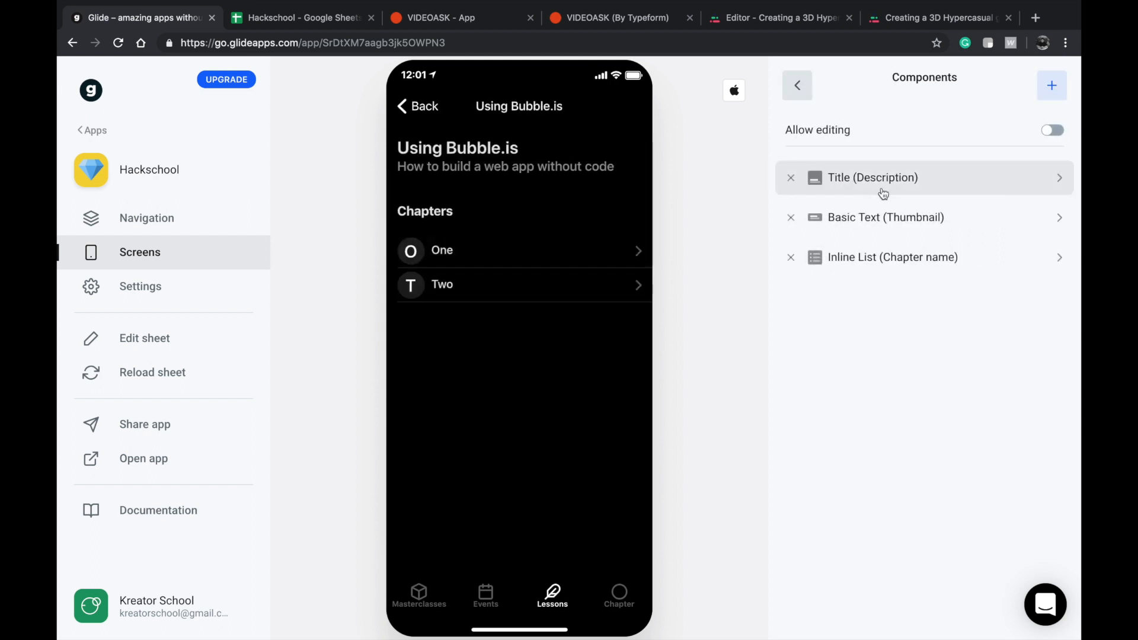
{"action": "left_click", "coordinate": [894, 256]}
{"action": "left_click", "coordinate": [807, 96]}
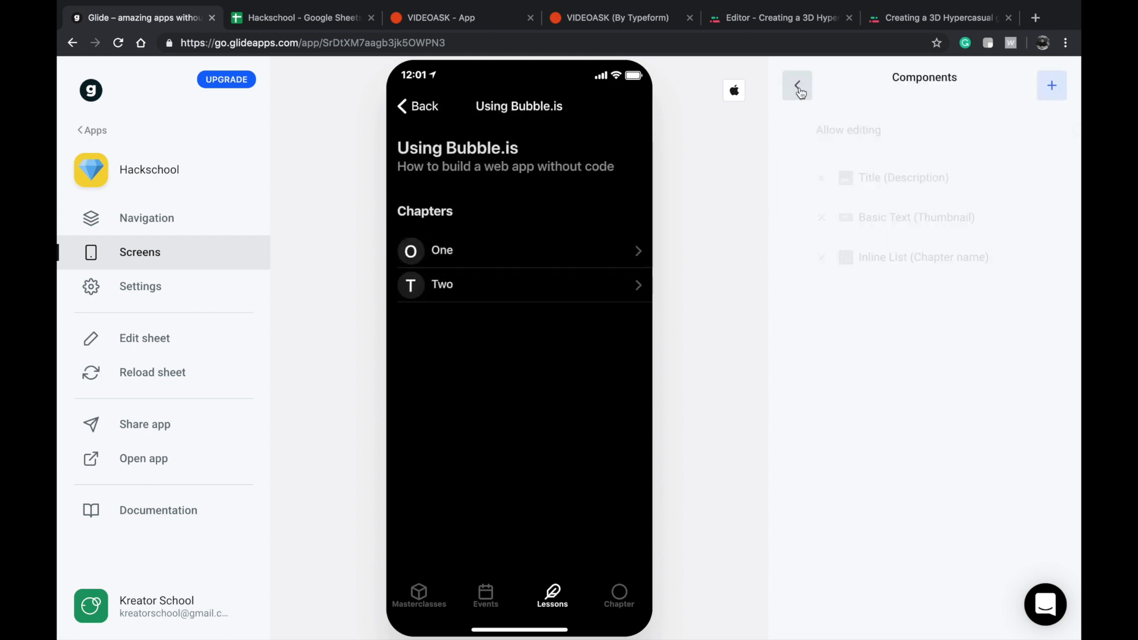
Examine the relation header in cell D1 of the Lessons sheet in Google Sheets, and return to Glide.
{"action": "left_click", "coordinate": [298, 18]}
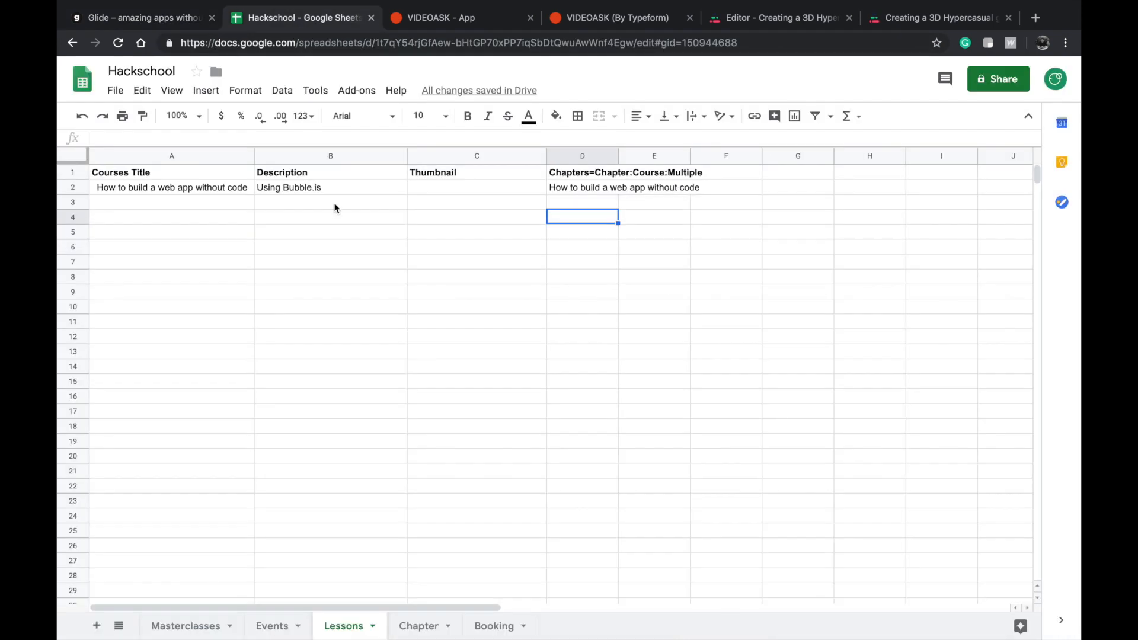
{"action": "double_click", "coordinate": [570, 173]}
{"action": "left_click", "coordinate": [412, 354]}
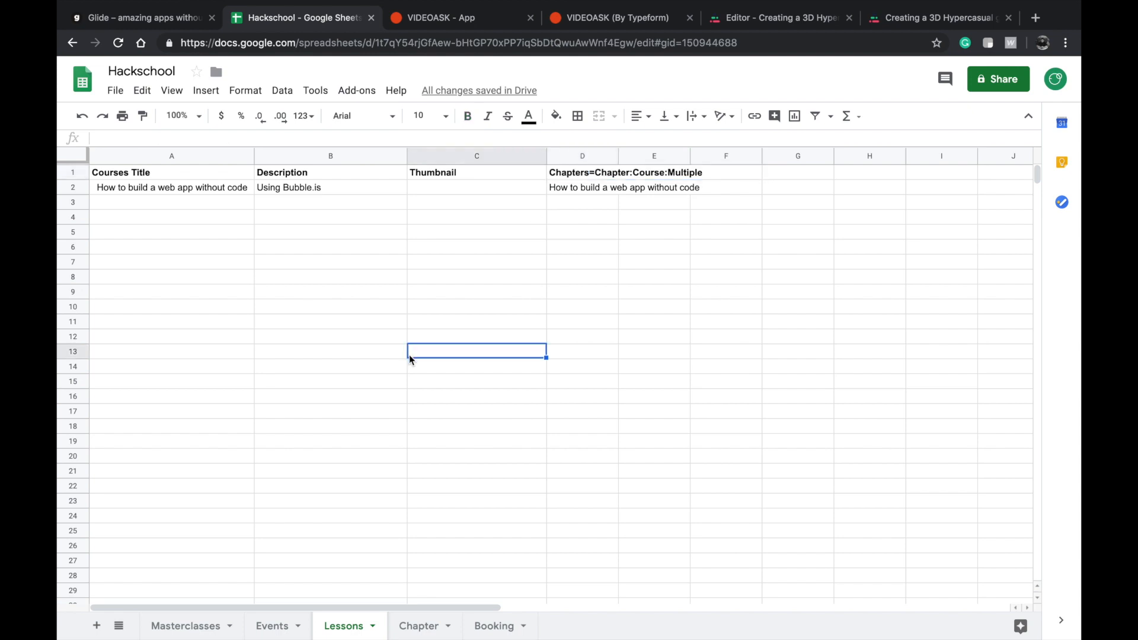
{"action": "double_click", "coordinate": [574, 173]}
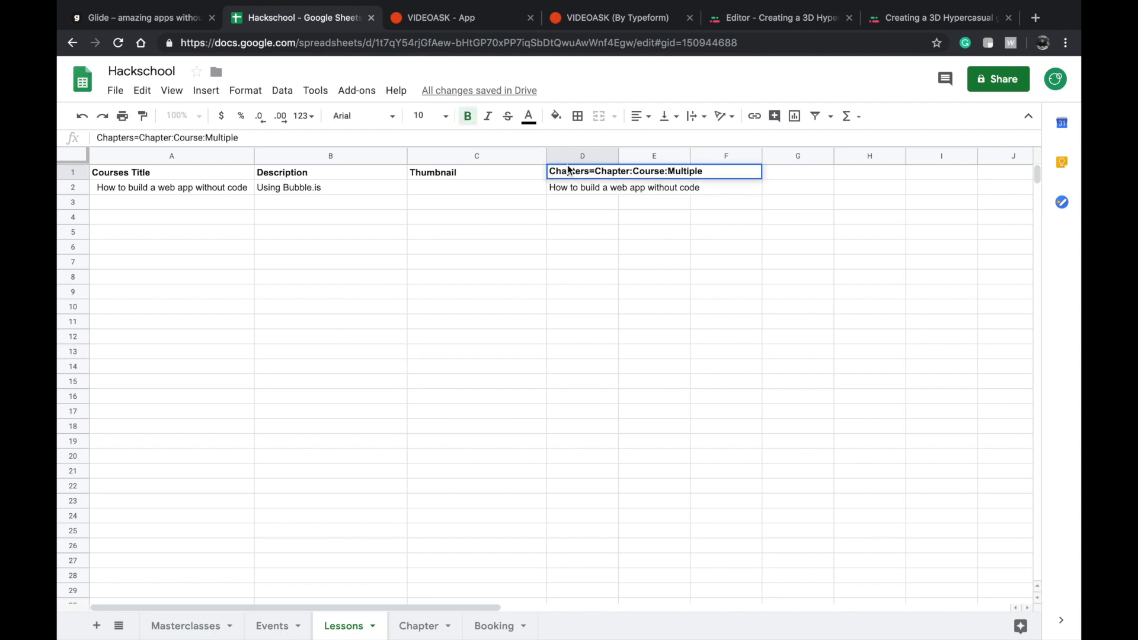
{"action": "left_click", "coordinate": [171, 21]}
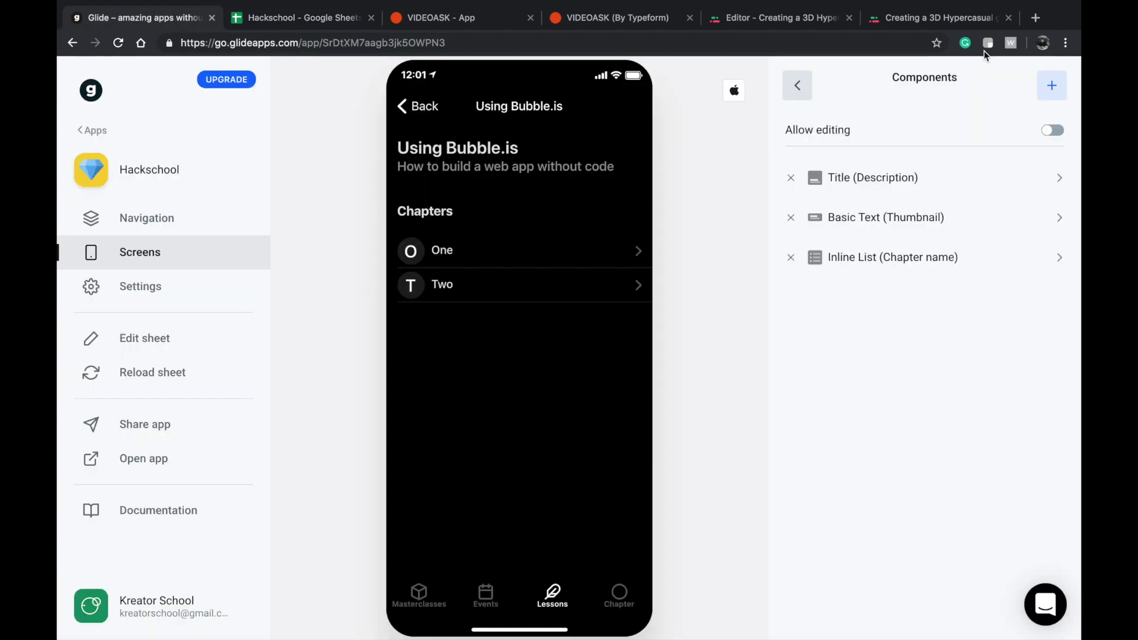
Review the Values, Layout and Title options of the lesson's inline list of chapters without changing them.
{"action": "left_click", "coordinate": [942, 257]}
{"action": "left_click", "coordinate": [941, 135]}
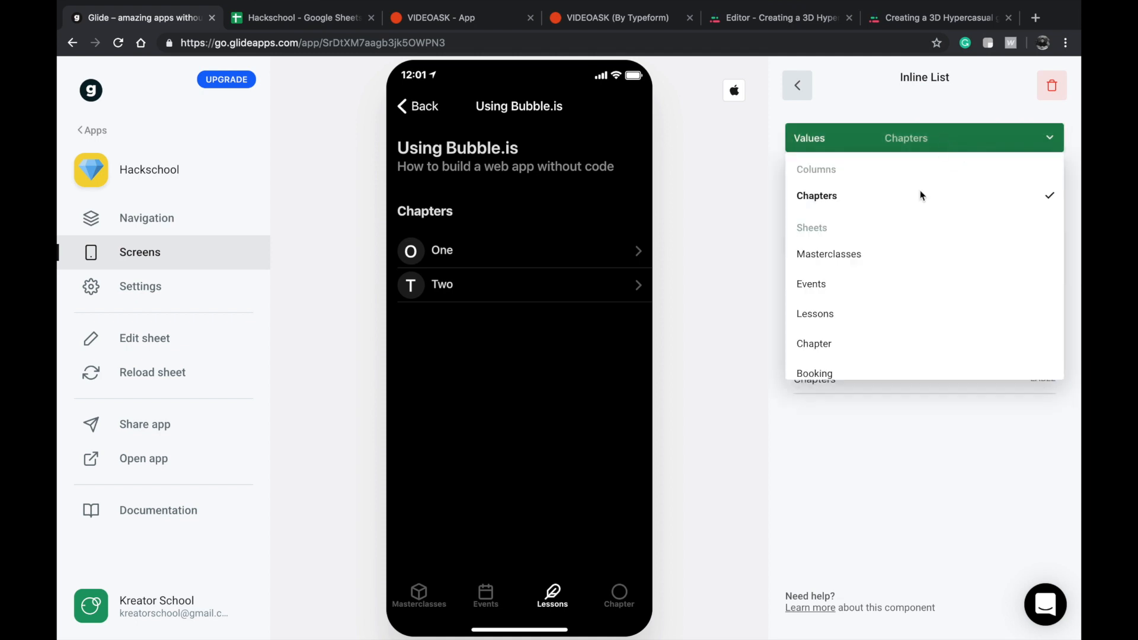
{"action": "scroll", "coordinate": [871, 329], "scroll_direction": "down", "scroll_amount": 1}
{"action": "left_click", "coordinate": [848, 519]}
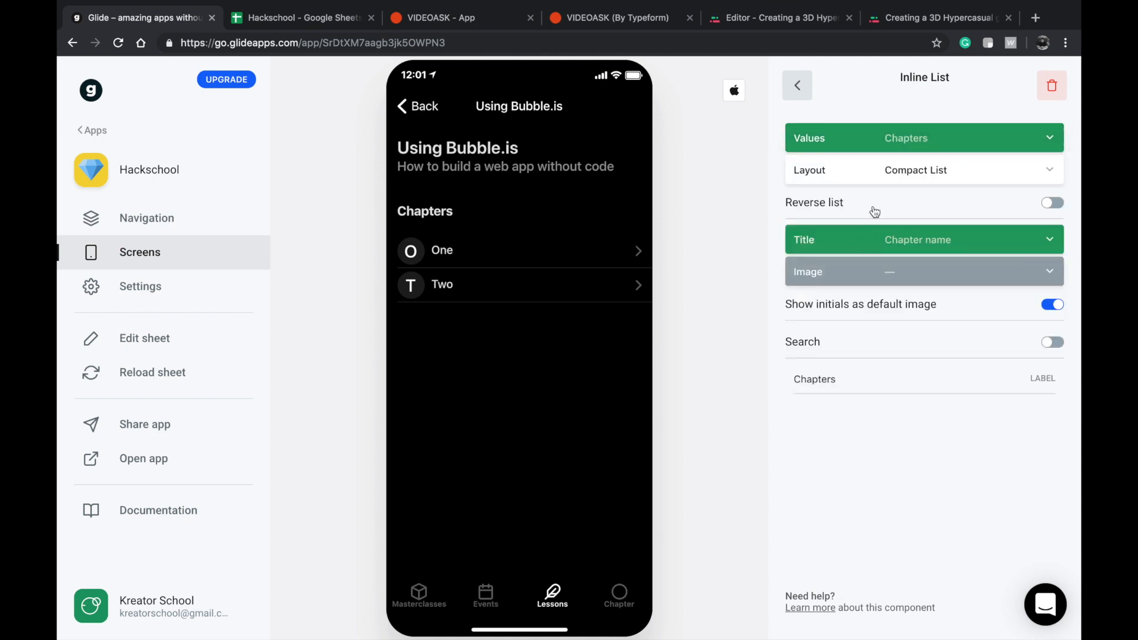
{"action": "left_click", "coordinate": [907, 145]}
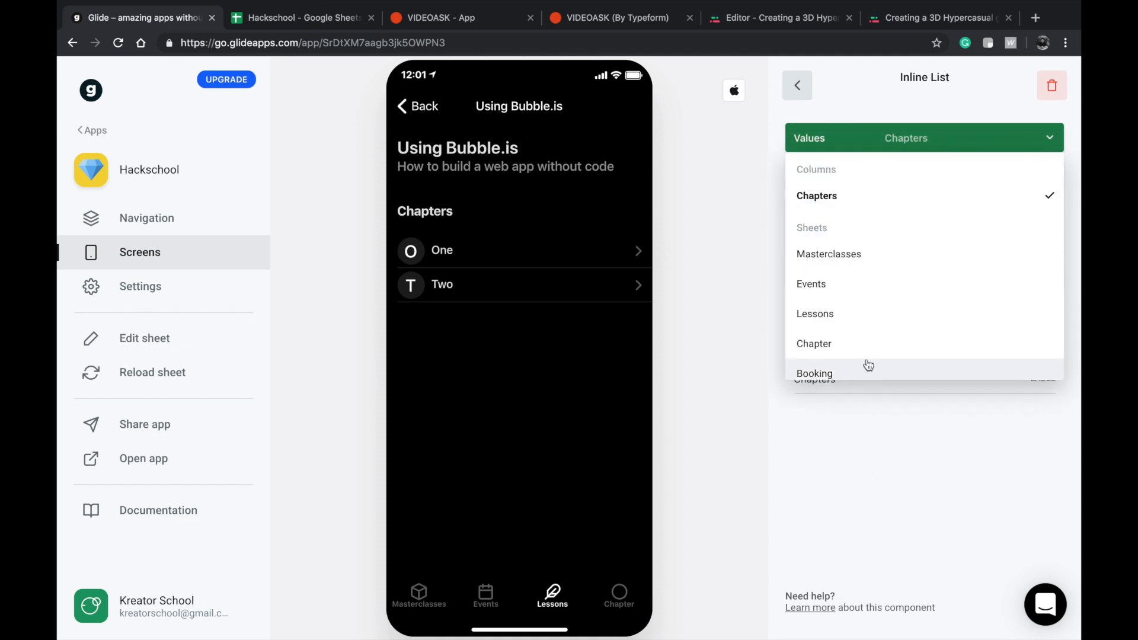
{"action": "left_click", "coordinate": [874, 525]}
{"action": "left_click", "coordinate": [901, 171]}
{"action": "left_click", "coordinate": [861, 485]}
{"action": "left_click", "coordinate": [919, 243]}
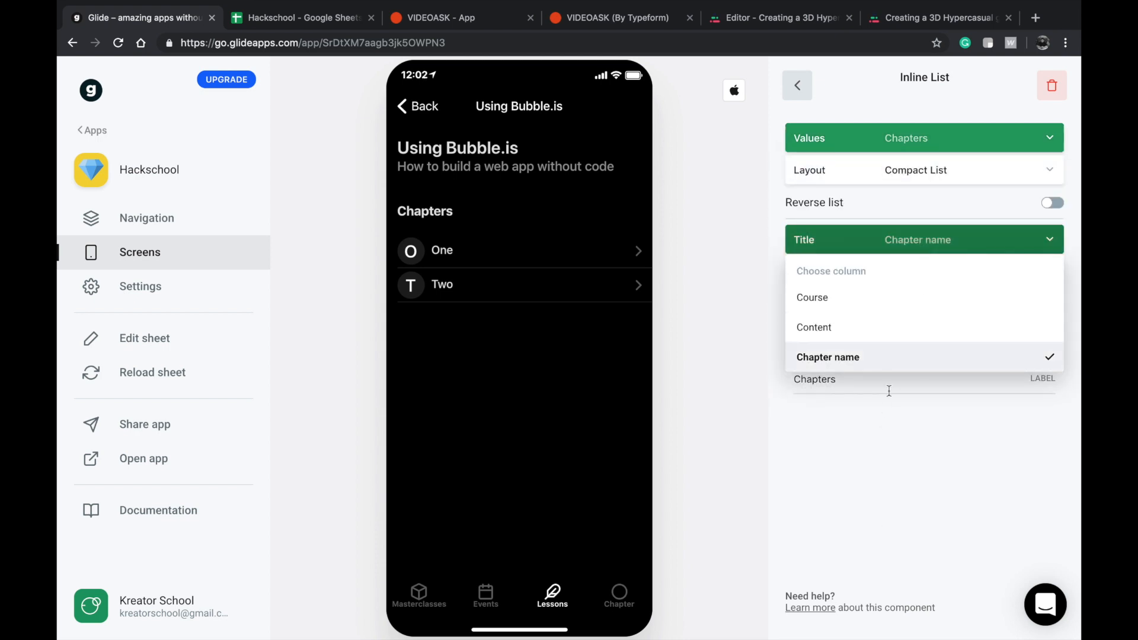
{"action": "left_click", "coordinate": [845, 478]}
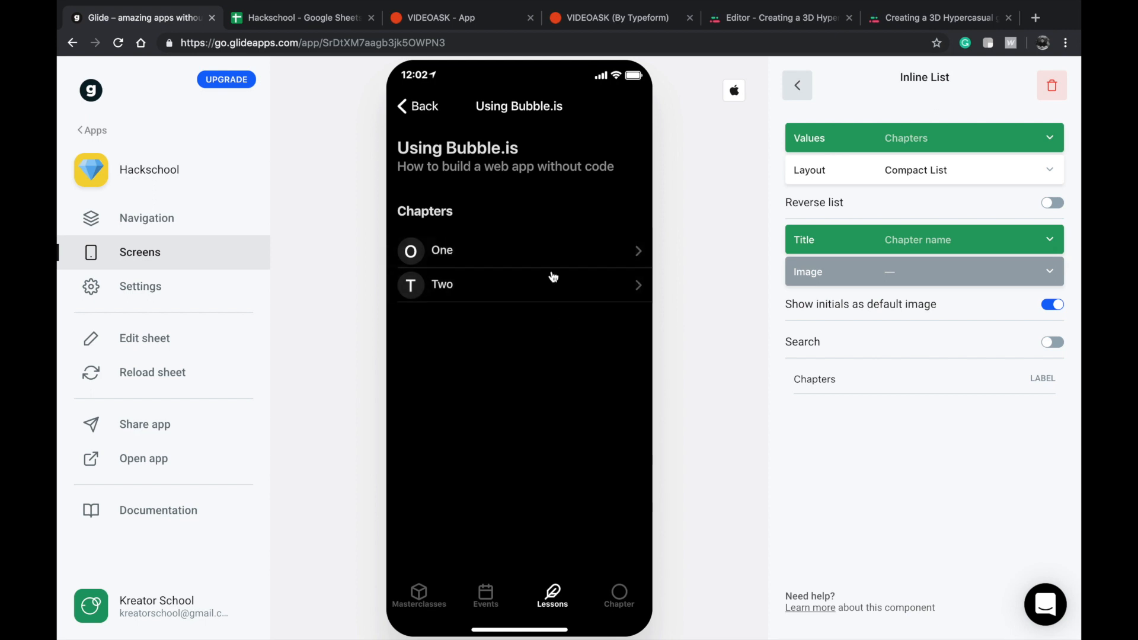
Turn on Add item for the Lessons list and open its New item form.
{"action": "left_click", "coordinate": [415, 107]}
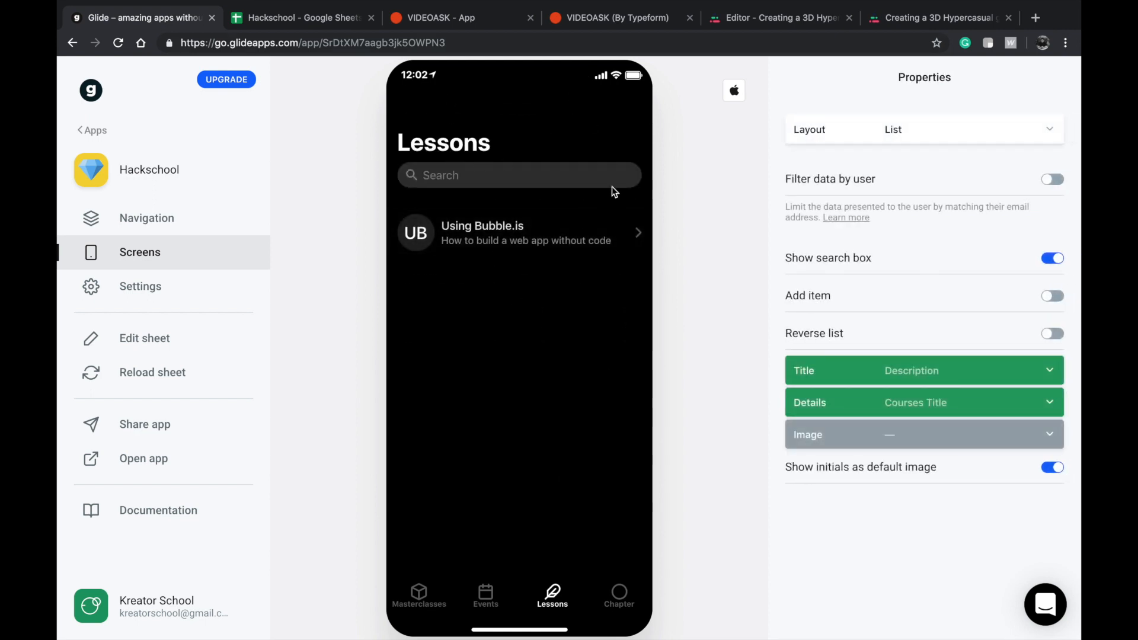
{"action": "left_click", "coordinate": [920, 296]}
{"action": "left_click", "coordinate": [631, 108]}
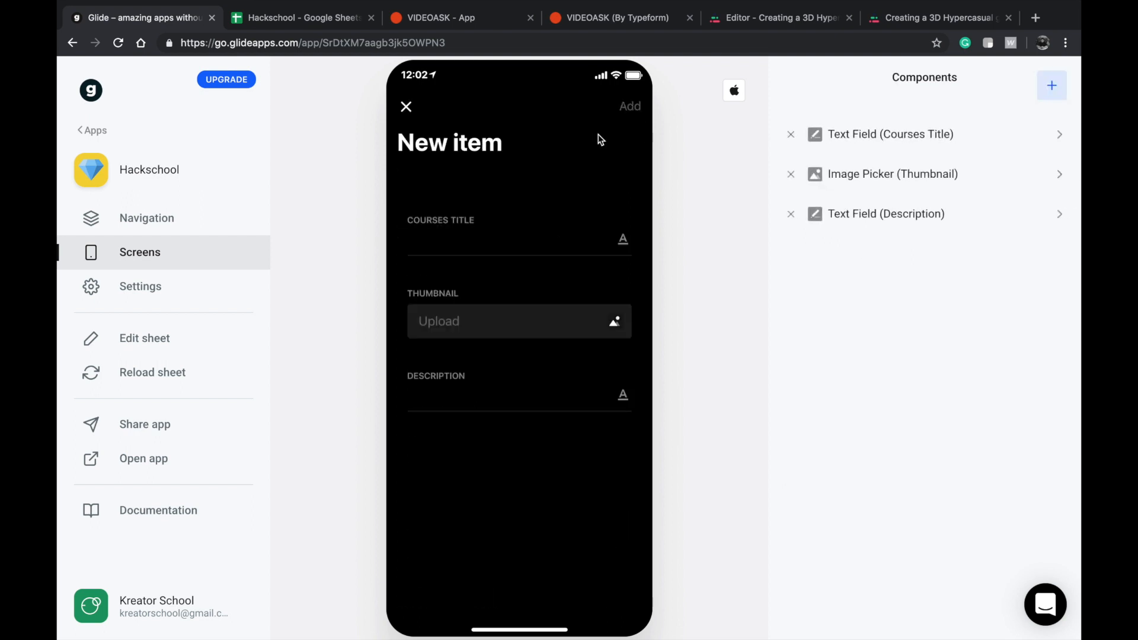
Add a test lesson with the course title "dfsasf" and the description "afgfa".
{"action": "left_click", "coordinate": [480, 208]}
{"action": "type", "text": "dfsasf"}
{"action": "left_click", "coordinate": [455, 354]}
{"action": "type", "text": "afgfa"}
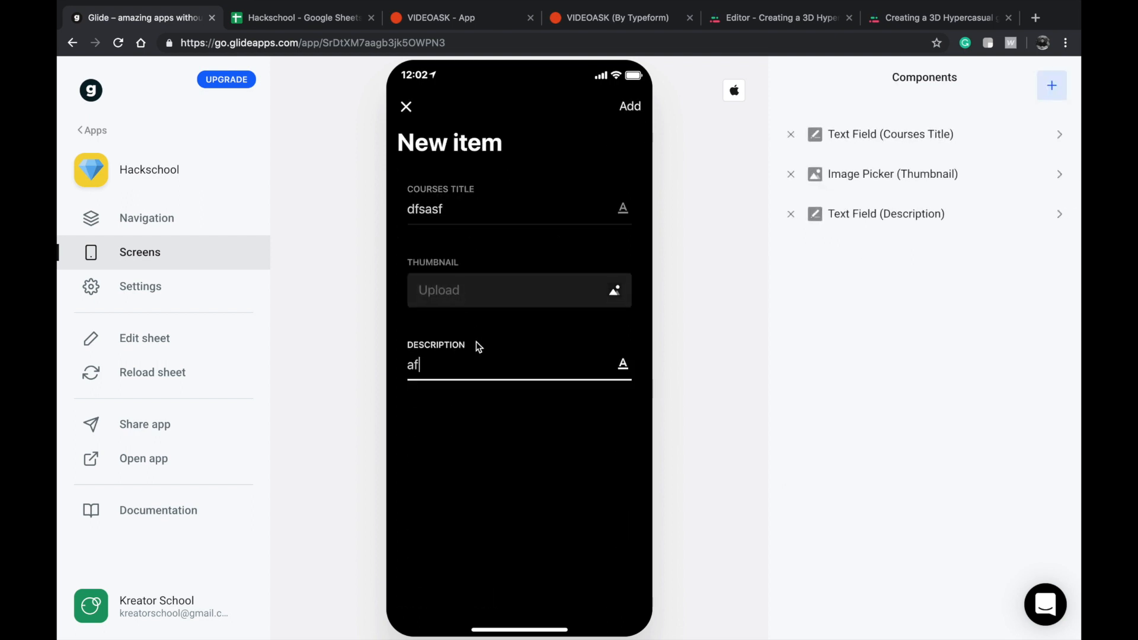
{"action": "left_click", "coordinate": [630, 106]}
Remove the inline list from the afgfa lesson screen and check the result in the Using Bubble.is lesson.
{"action": "left_click", "coordinate": [445, 270]}
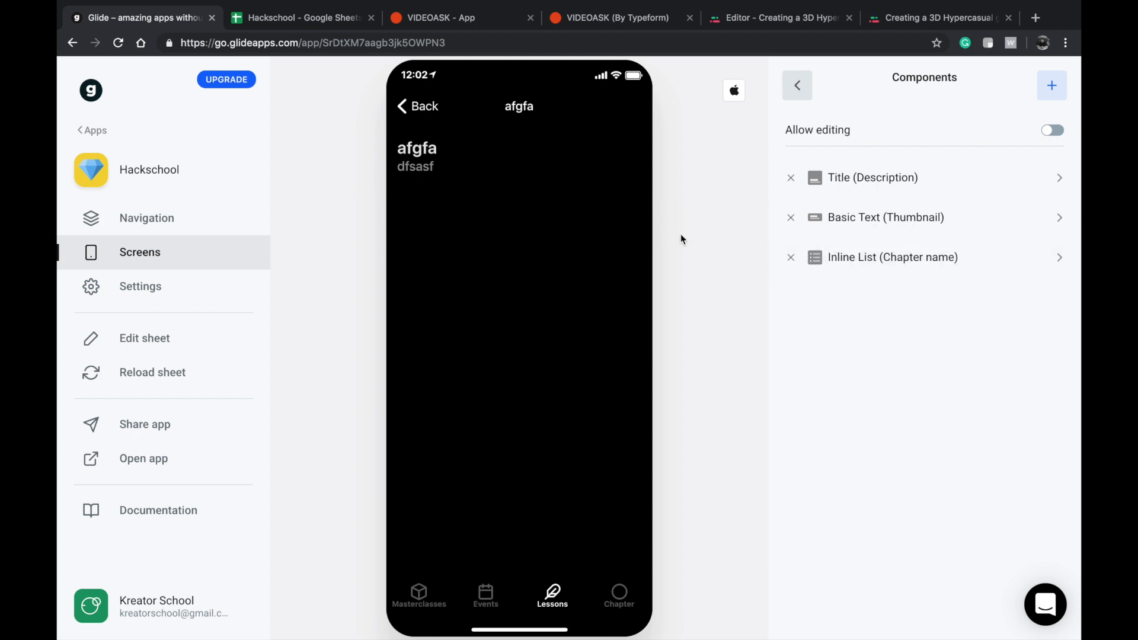
{"action": "left_click", "coordinate": [790, 257]}
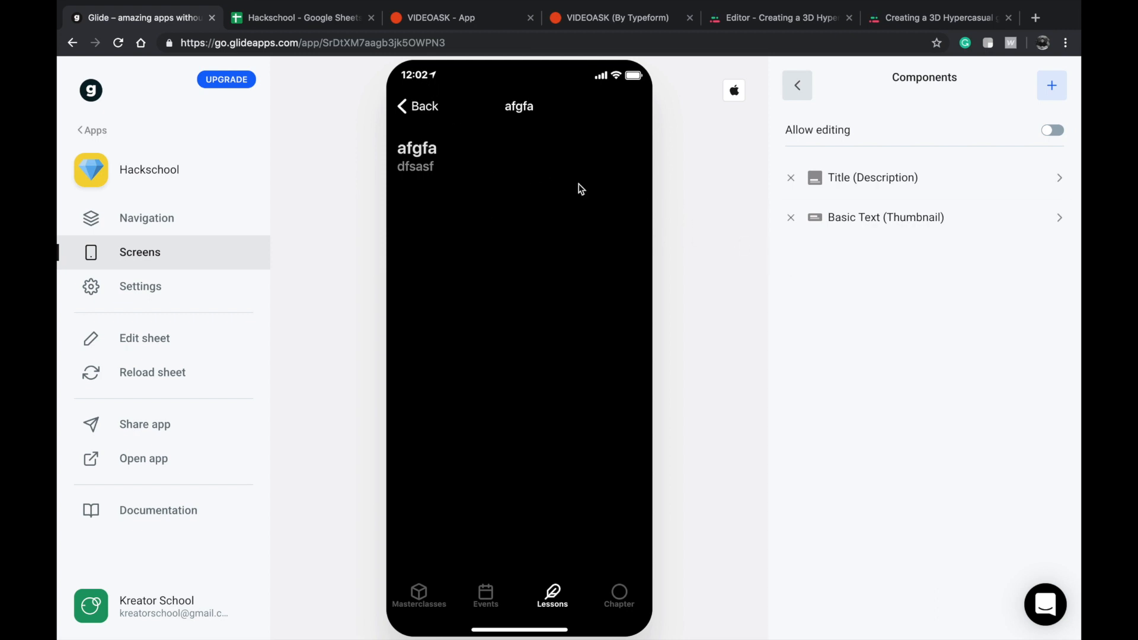
{"action": "left_click", "coordinate": [424, 106]}
{"action": "left_click", "coordinate": [483, 246]}
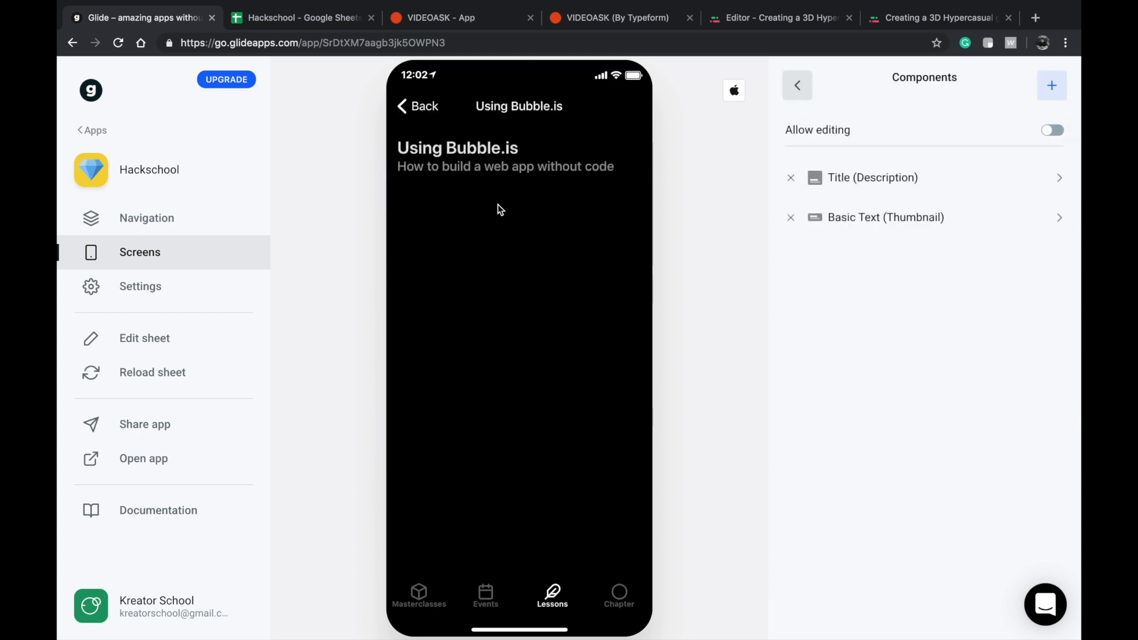
{"action": "left_click", "coordinate": [434, 106]}
{"action": "left_click", "coordinate": [469, 246]}
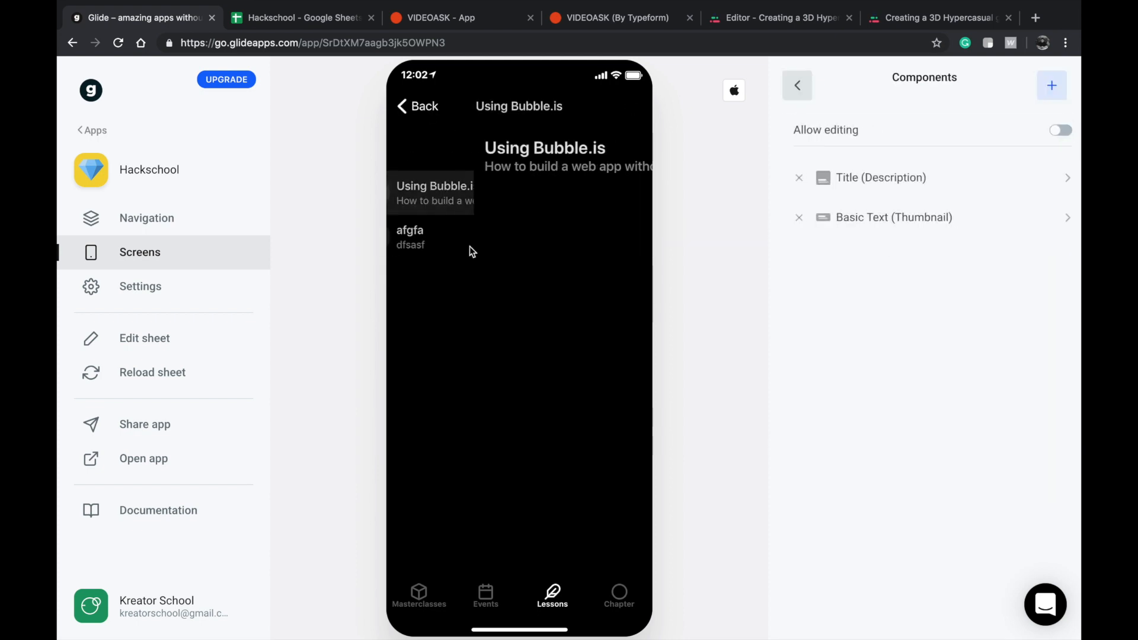
Add an inline list of the related chapters to the Using Bubble.is lesson screen.
{"action": "left_click", "coordinate": [1051, 85]}
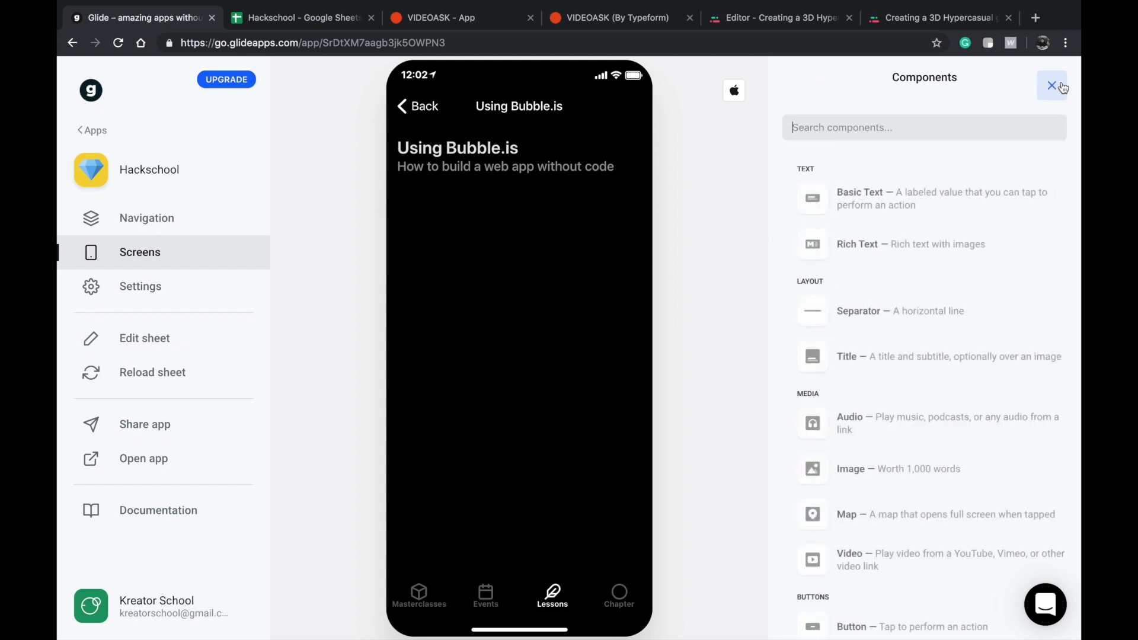
{"action": "scroll", "coordinate": [871, 320], "scroll_direction": "down", "scroll_amount": 5}
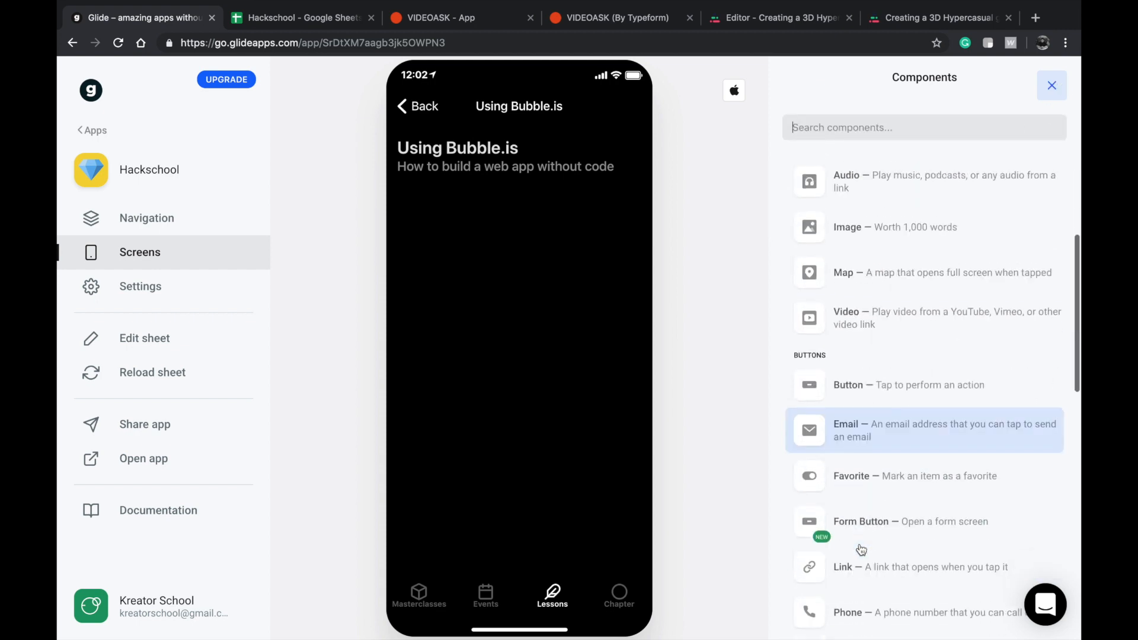
{"action": "scroll", "coordinate": [871, 516], "scroll_direction": "down", "scroll_amount": 4}
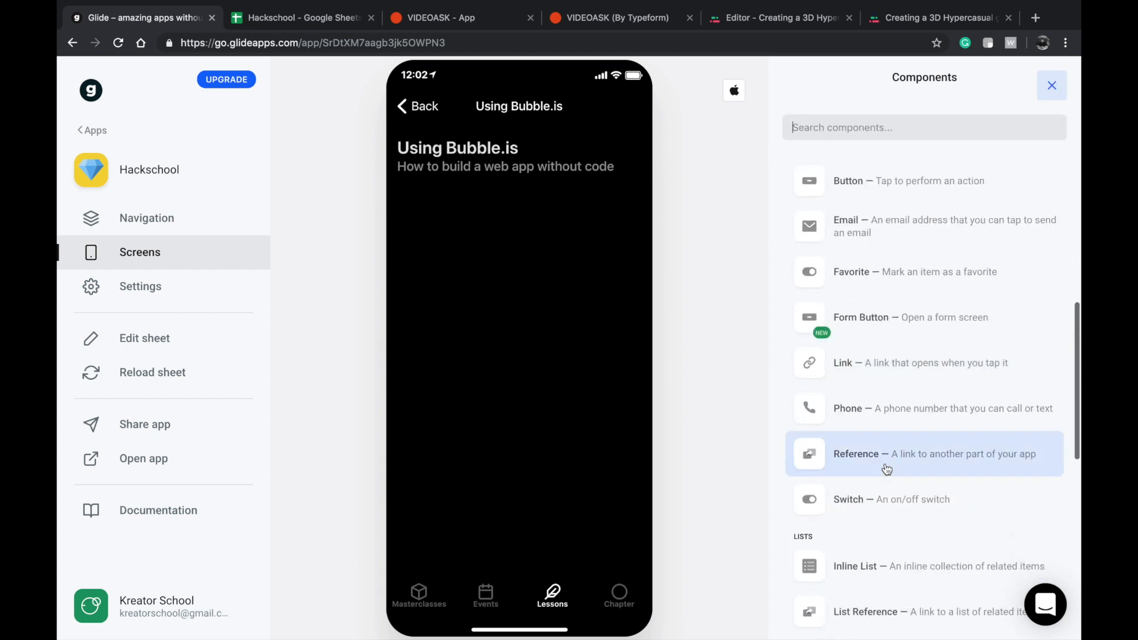
{"action": "scroll", "coordinate": [879, 503], "scroll_direction": "down", "scroll_amount": 2}
{"action": "left_click", "coordinate": [906, 505]}
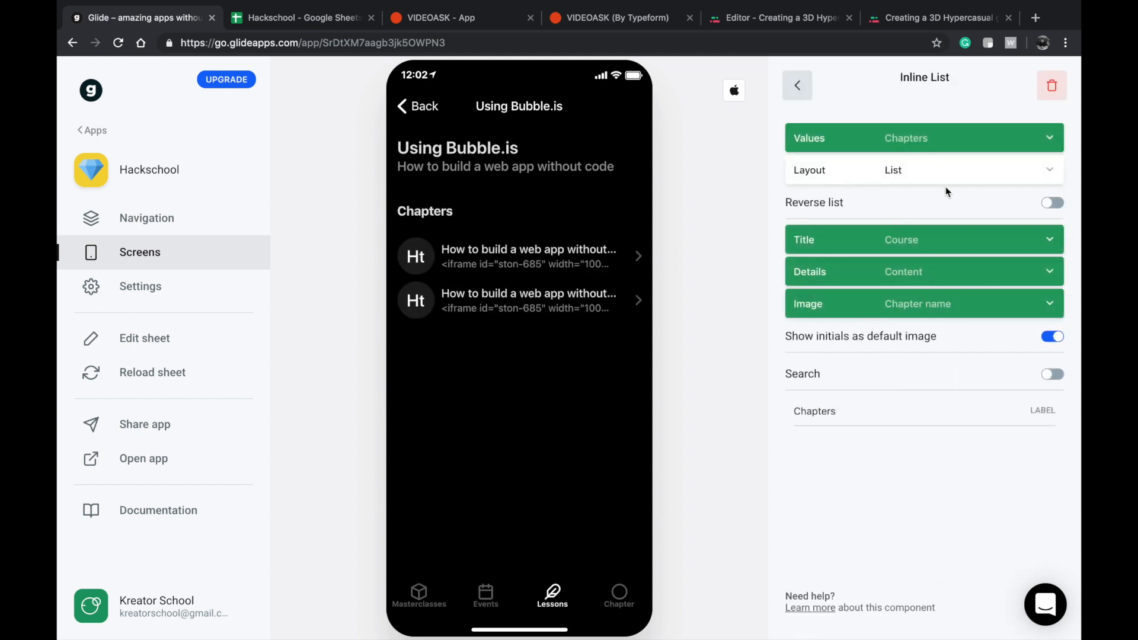
Set the inline list's layout to Compact List and its title to Chapter name.
{"action": "left_click", "coordinate": [919, 170]}
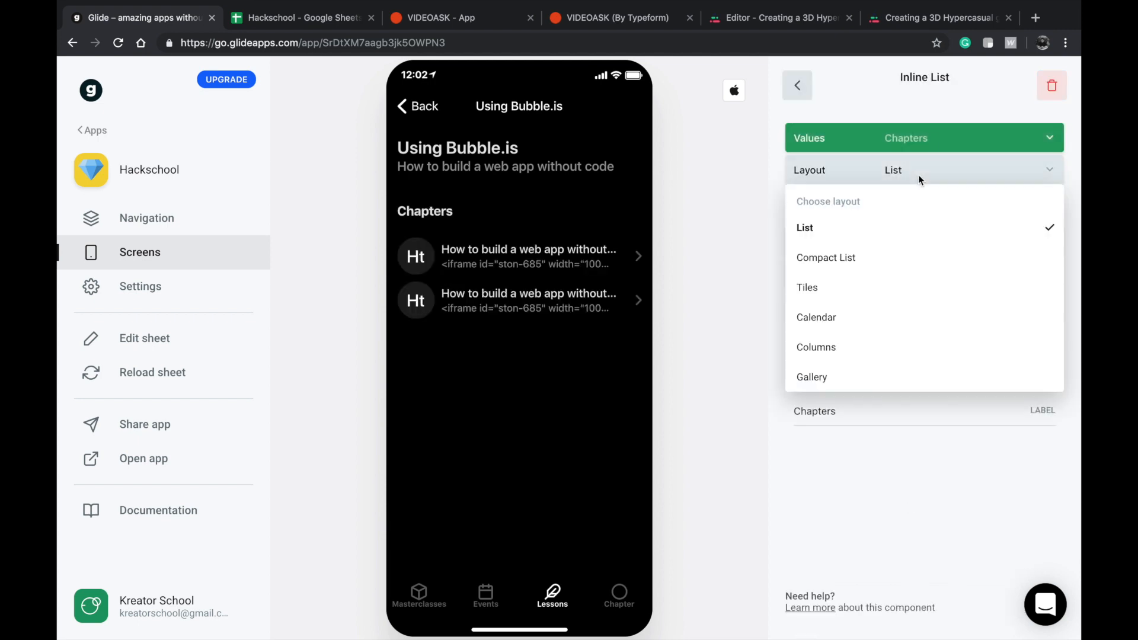
{"action": "left_click", "coordinate": [868, 259]}
{"action": "left_click", "coordinate": [878, 271]}
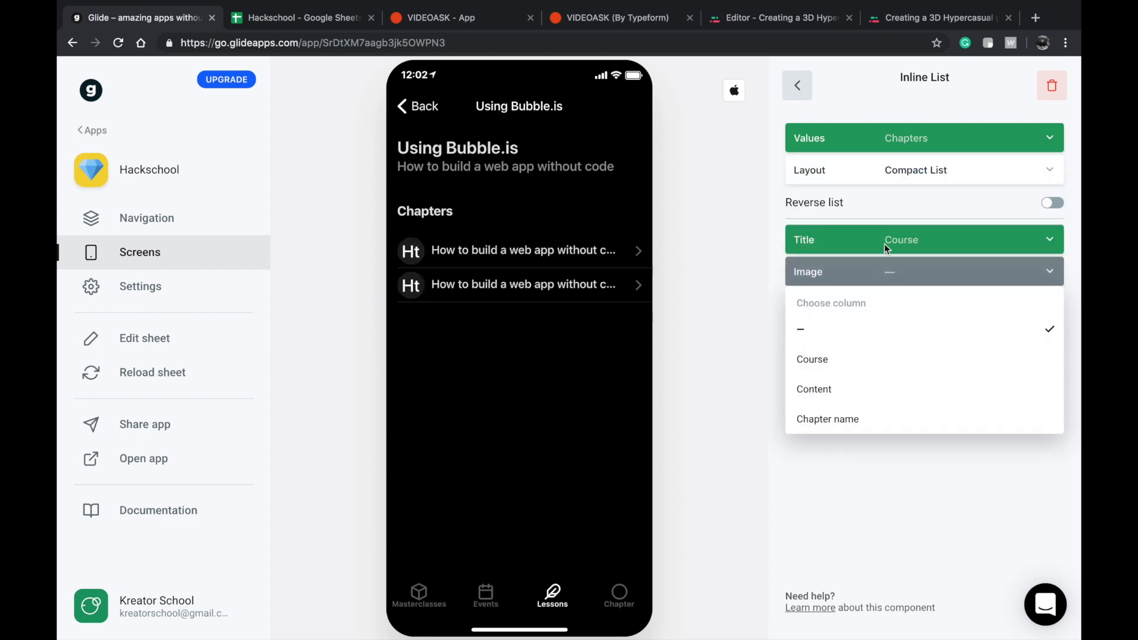
{"action": "left_click", "coordinate": [884, 243]}
{"action": "left_click", "coordinate": [864, 350]}
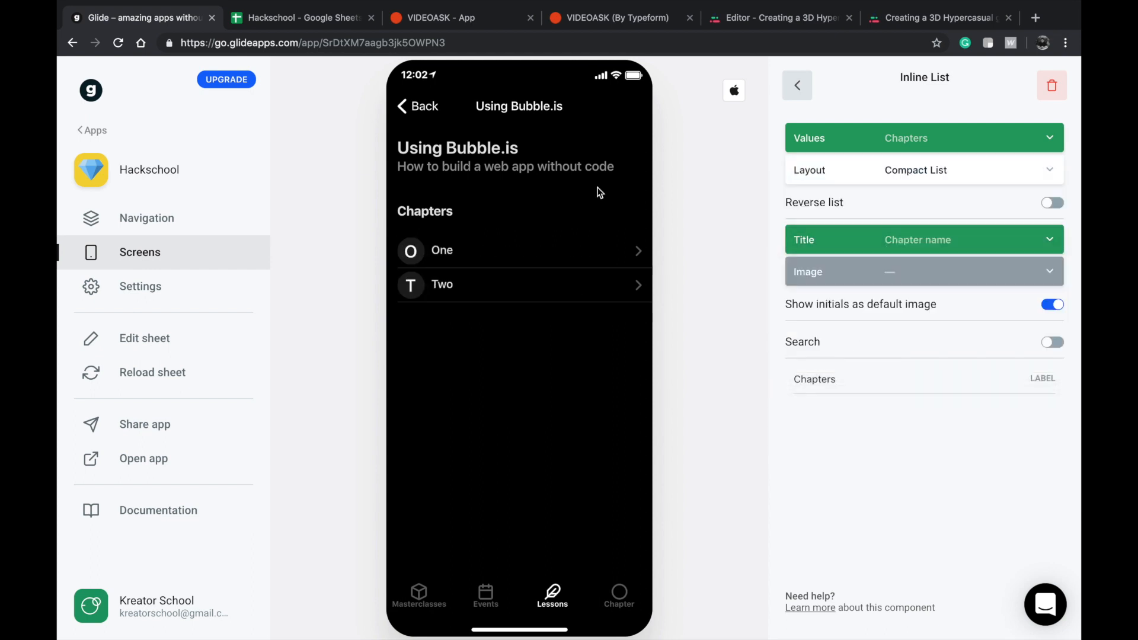
Compare the chapter lists of the afgfa and Using Bubble.is lessons, checking the inline list's settings for afgfa.
{"action": "left_click", "coordinate": [423, 108]}
{"action": "left_click", "coordinate": [452, 272]}
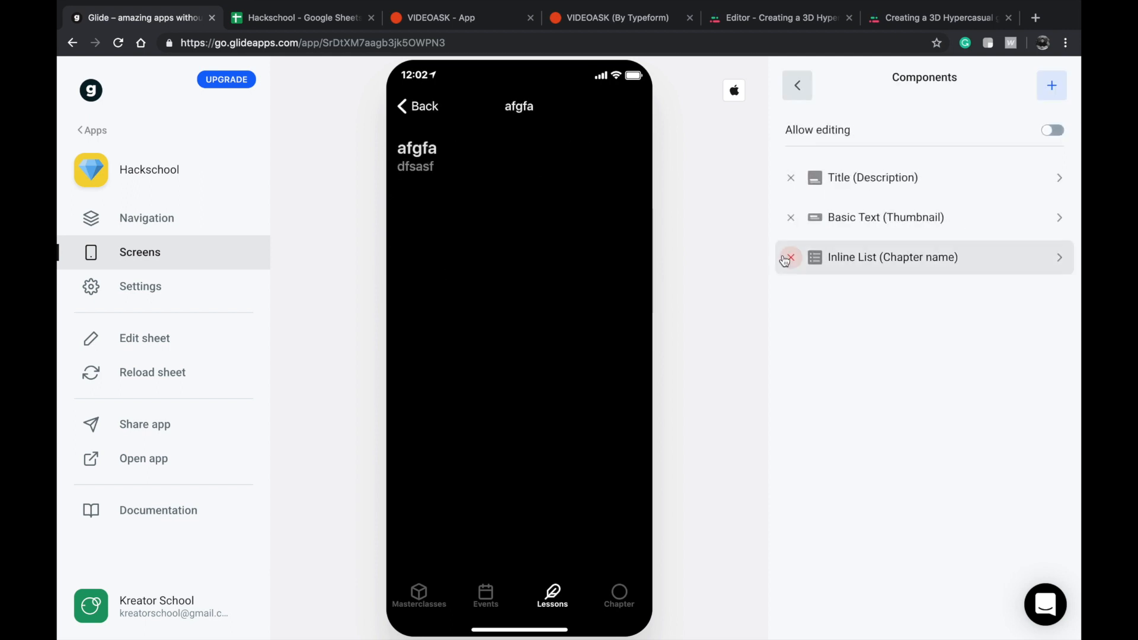
{"action": "left_click", "coordinate": [936, 265]}
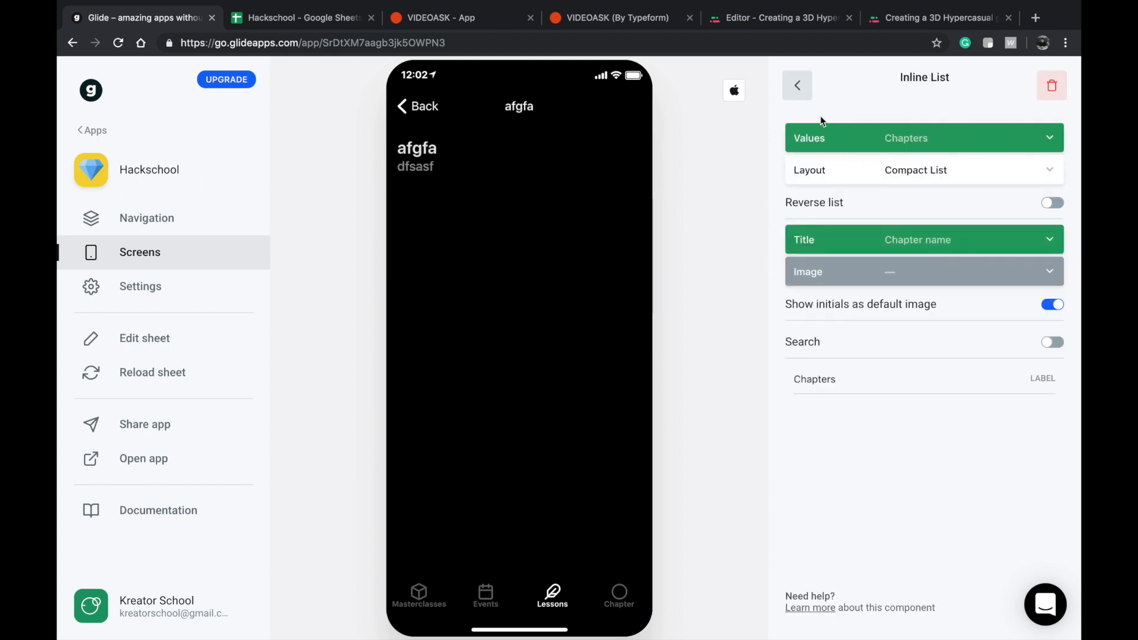
{"action": "left_click", "coordinate": [797, 92]}
{"action": "left_click", "coordinate": [419, 107]}
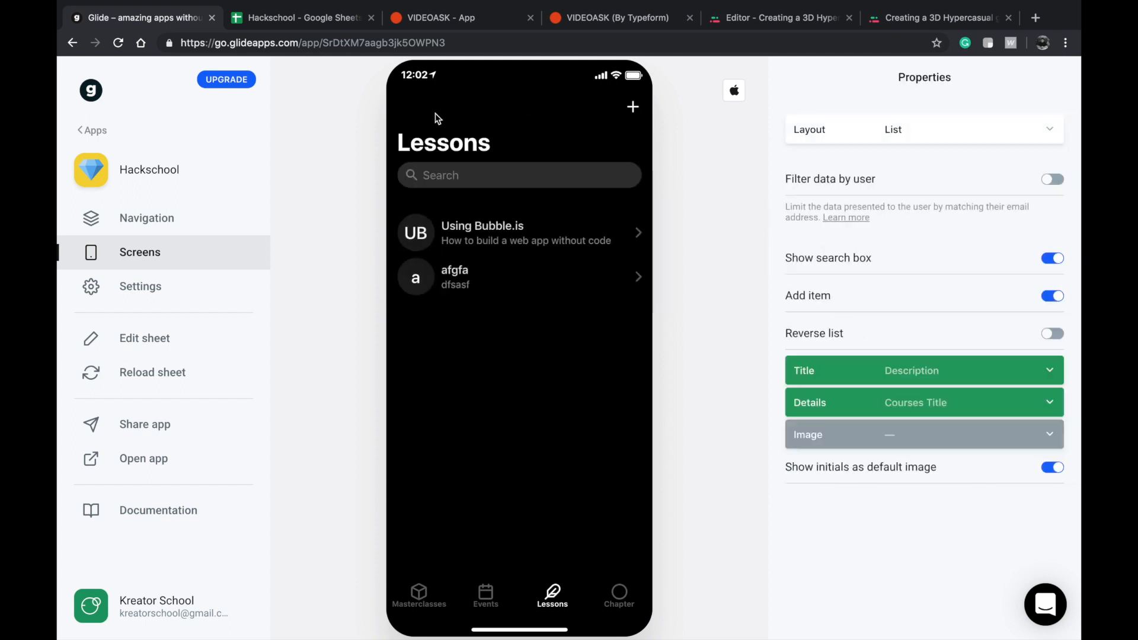
{"action": "left_click", "coordinate": [507, 240]}
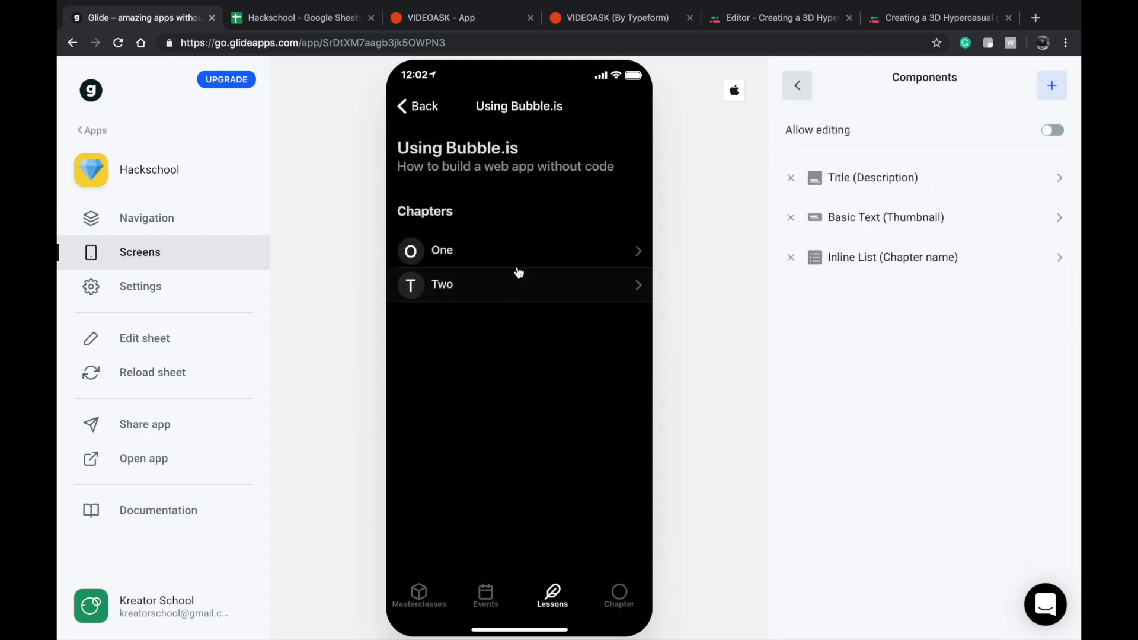
{"action": "left_click", "coordinate": [415, 107]}
{"action": "left_click", "coordinate": [451, 276]}
{"action": "left_click", "coordinate": [417, 107]}
{"action": "left_click", "coordinate": [470, 240]}
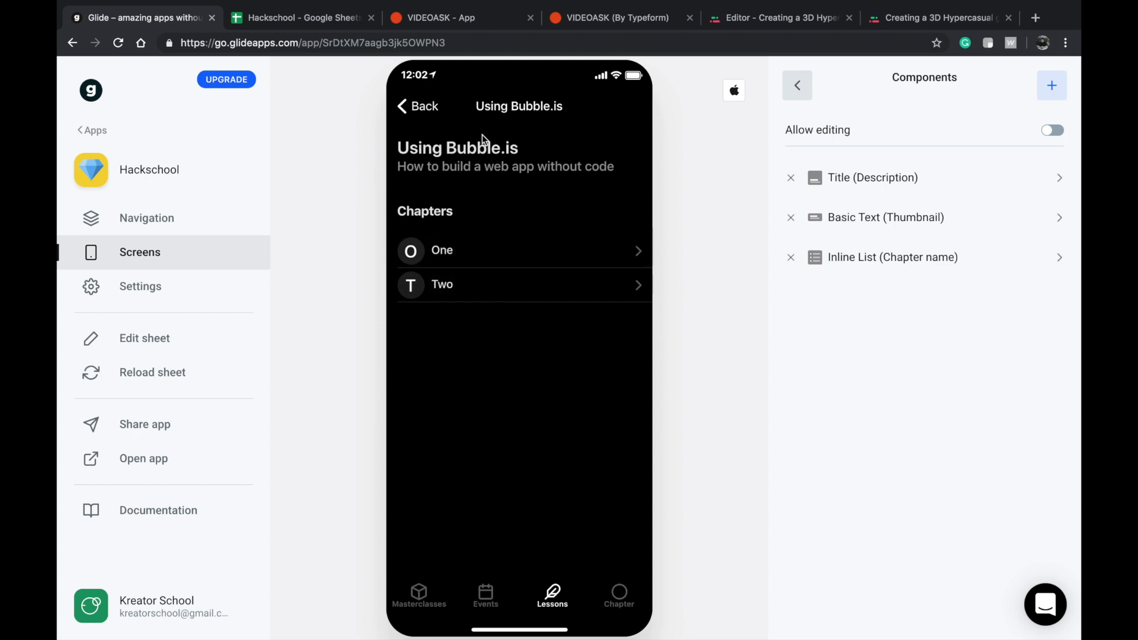
{"action": "left_click", "coordinate": [413, 106]}
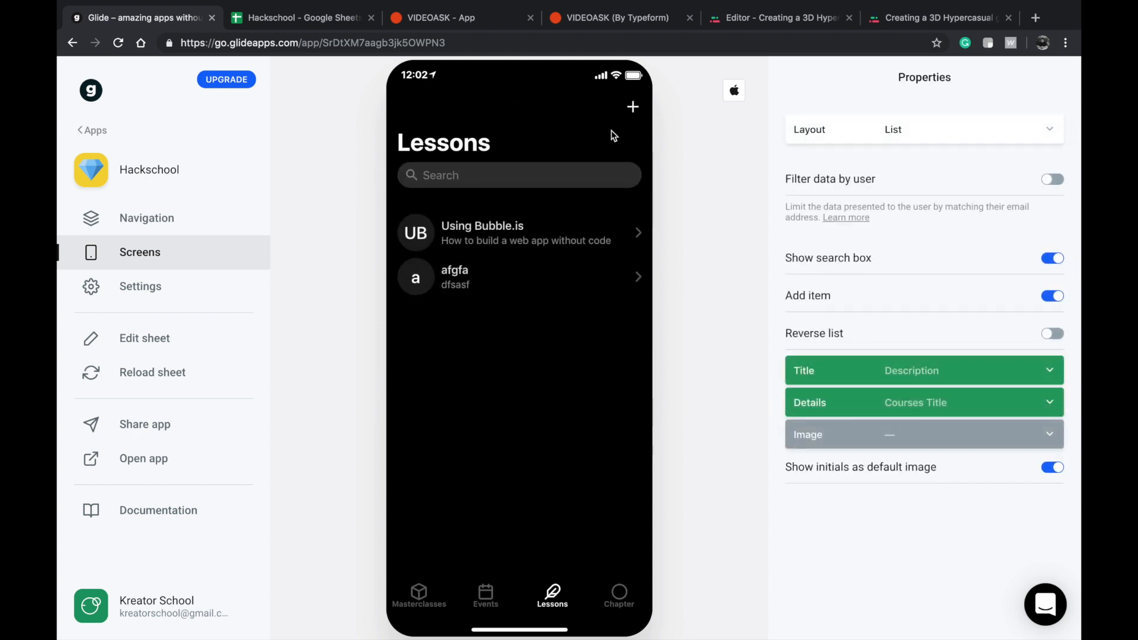
Preview the embedded content of chapters One and Two from the Using Bubble.is lesson.
{"action": "left_click", "coordinate": [524, 231]}
{"action": "left_click", "coordinate": [475, 251]}
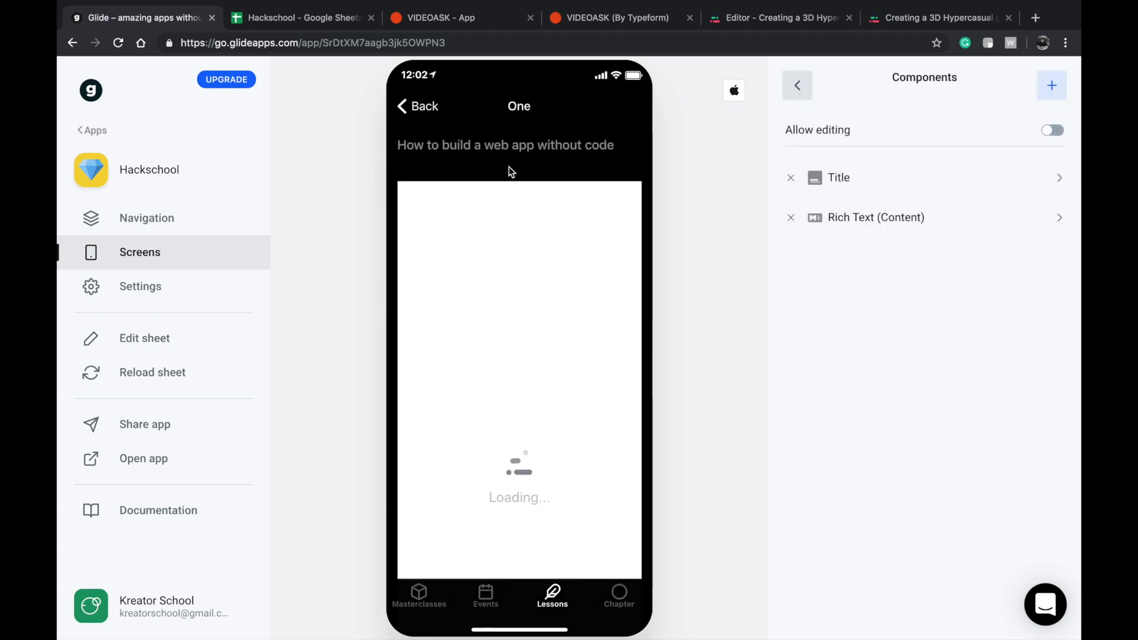
{"action": "left_click", "coordinate": [433, 112]}
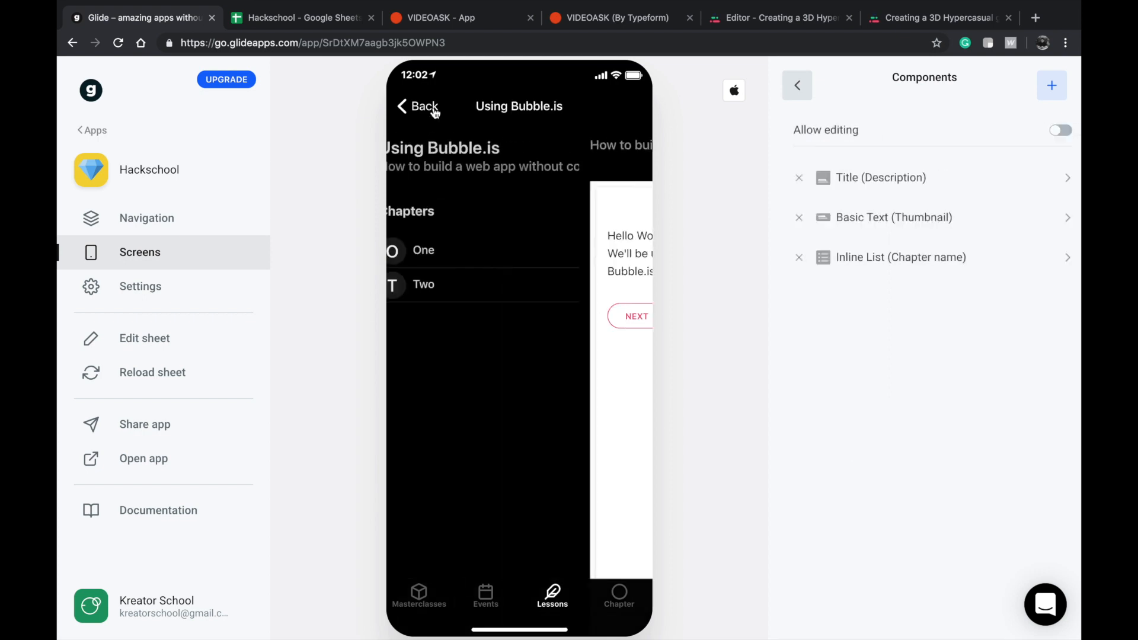
{"action": "left_click", "coordinate": [457, 285]}
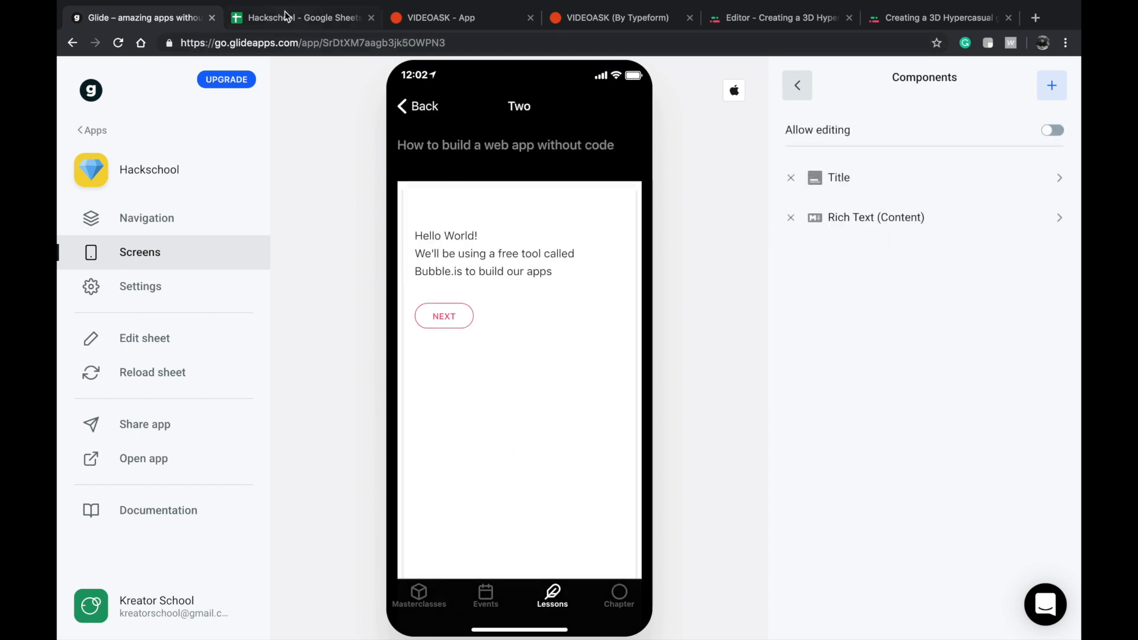
Switch to Google Sheets and examine the chapter relation header in D1 and its value in D2 of the Lessons sheet.
{"action": "left_click", "coordinate": [285, 16]}
{"action": "left_click", "coordinate": [490, 379]}
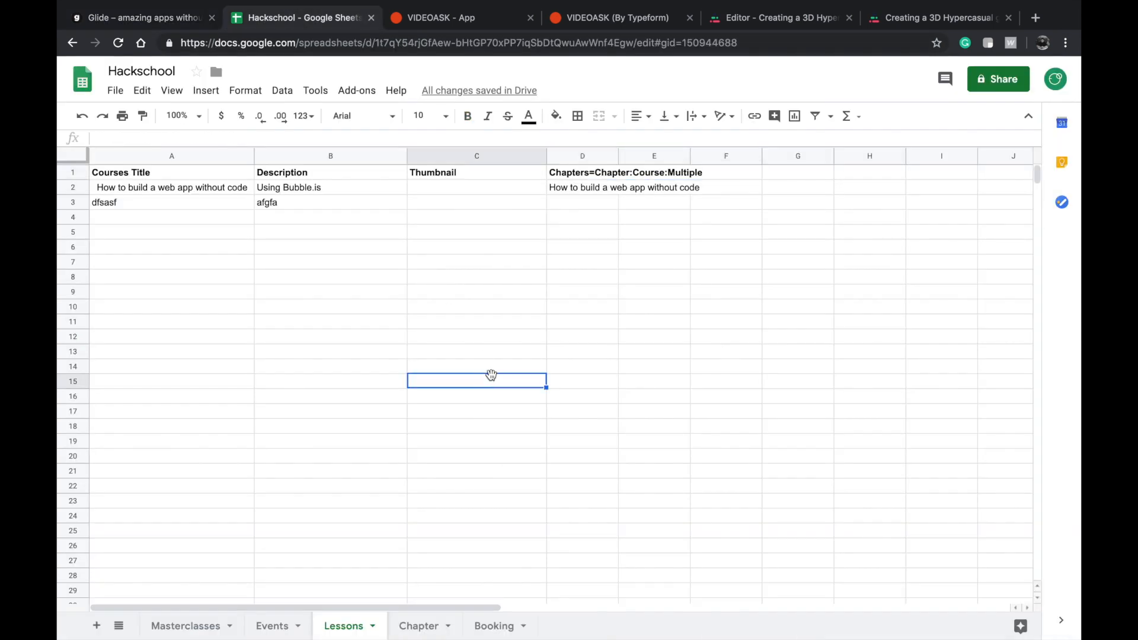
{"action": "left_click", "coordinate": [580, 172]}
{"action": "left_click", "coordinate": [581, 188]}
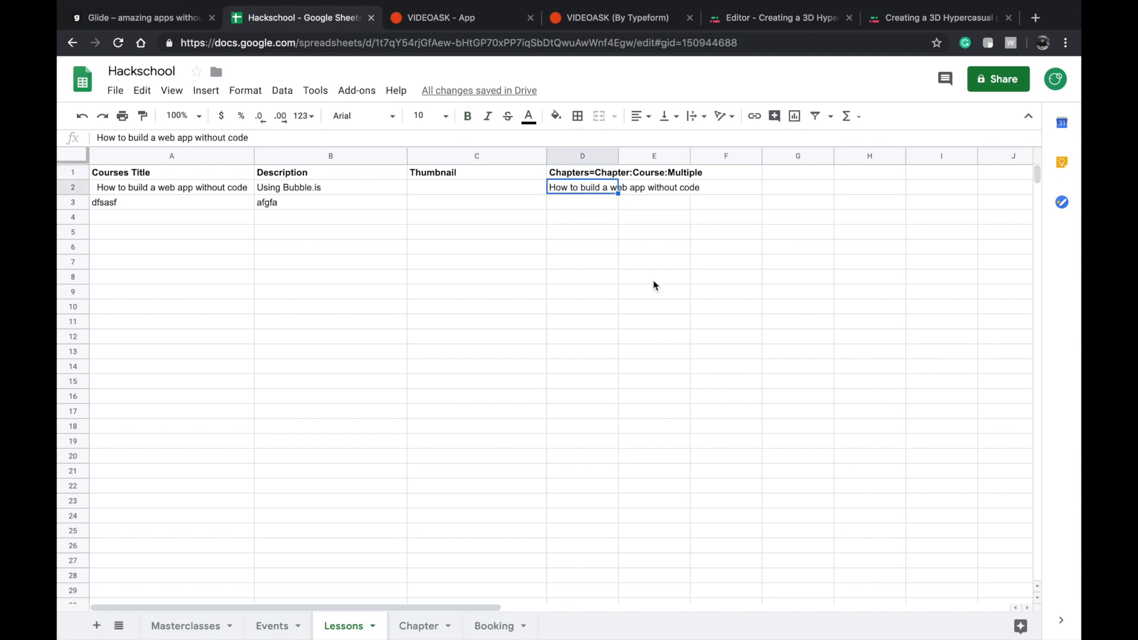
Examine the Course header and its entries in column A of the Chapter sheet.
{"action": "left_click", "coordinate": [418, 623]}
{"action": "left_click", "coordinate": [200, 178]}
{"action": "left_click", "coordinate": [193, 188]}
{"action": "left_click", "coordinate": [191, 176]}
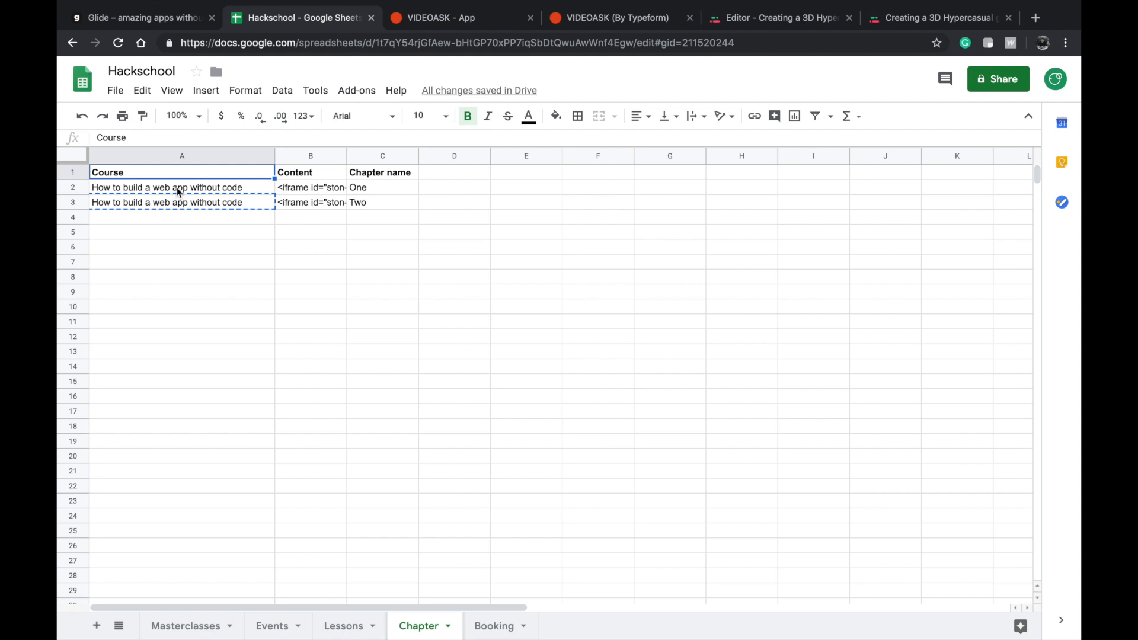
{"action": "left_click", "coordinate": [177, 190]}
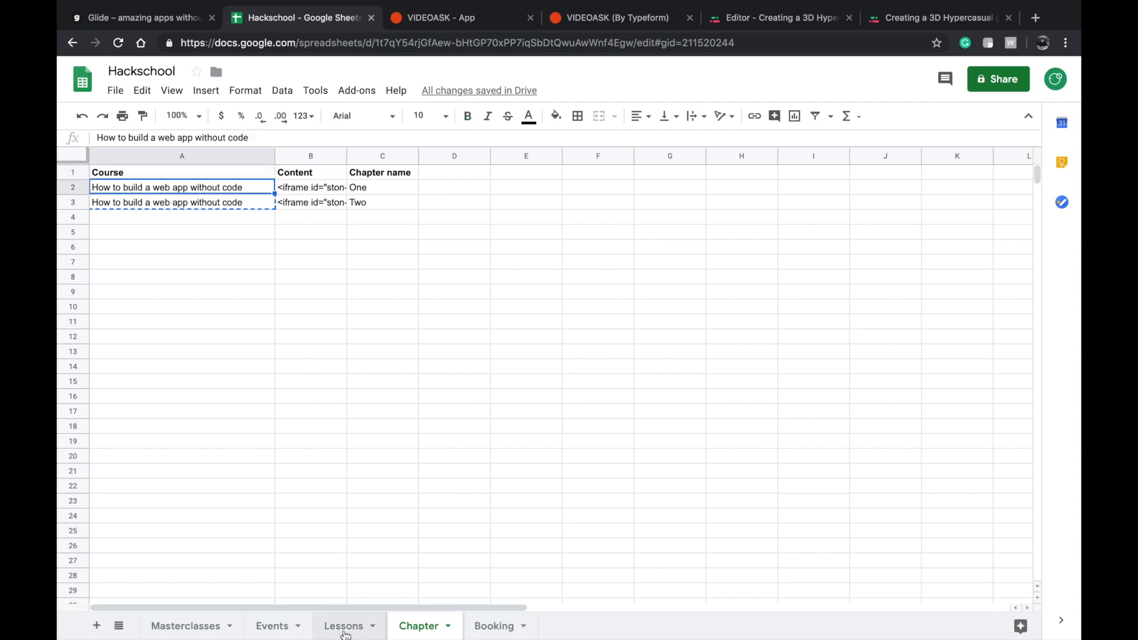
Copy the relation value from D2 to D3 in the Lessons sheet, compare it with the Chapter sheet, and clear D3 again.
{"action": "left_click", "coordinate": [355, 631]}
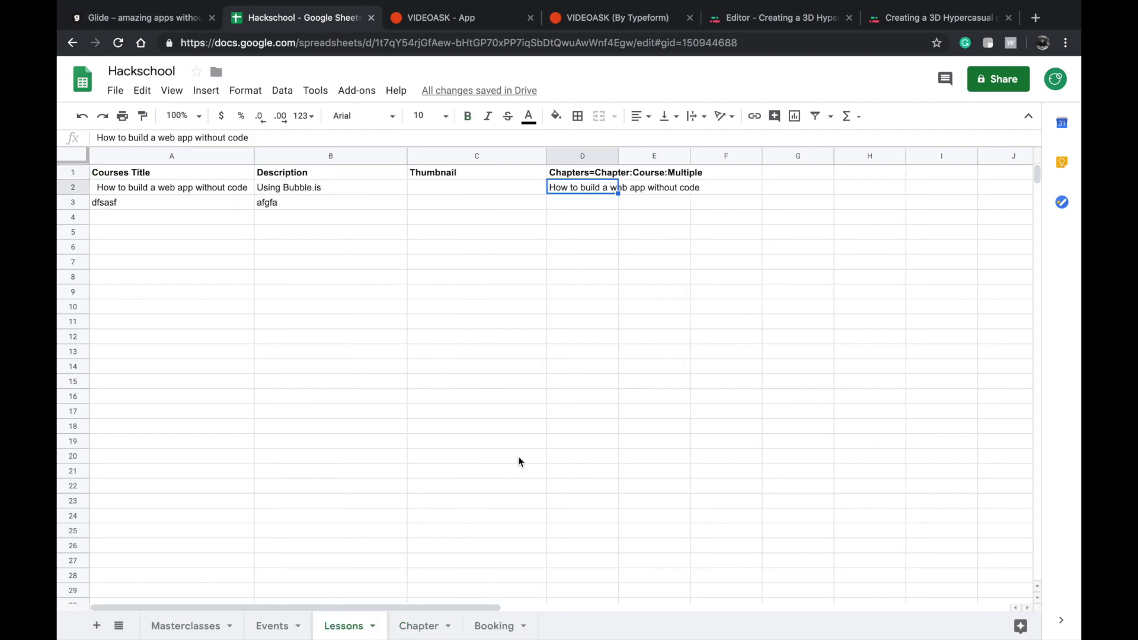
{"action": "key", "text": "ctrl+c"}
{"action": "left_click", "coordinate": [576, 205]}
{"action": "key", "text": "ctrl+v"}
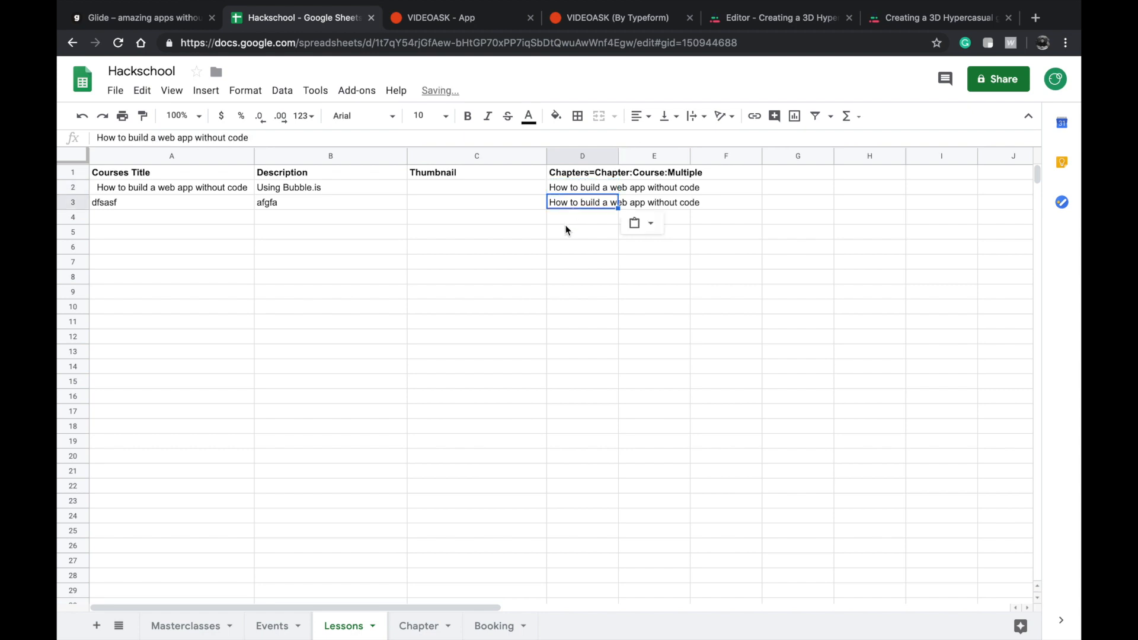
{"action": "left_click", "coordinate": [419, 626]}
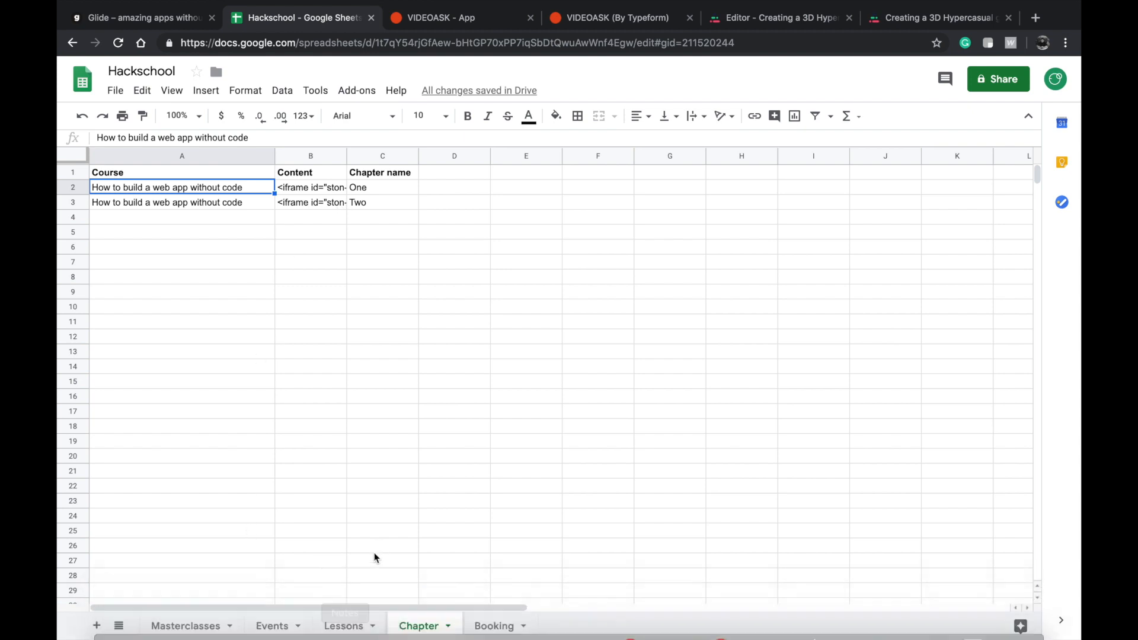
{"action": "left_click", "coordinate": [348, 625]}
{"action": "key", "text": "Delete"}
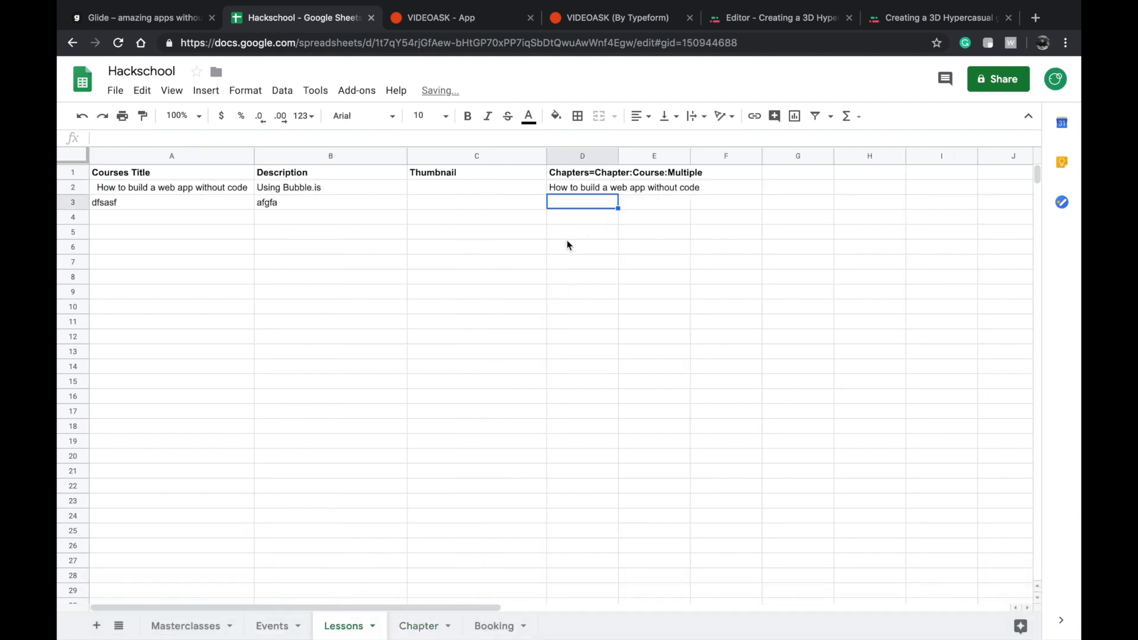
{"action": "left_click", "coordinate": [568, 237]}
Compare the Course column of the Chapter sheet with the course title and relation cells of the Lessons sheet.
{"action": "left_click", "coordinate": [418, 625]}
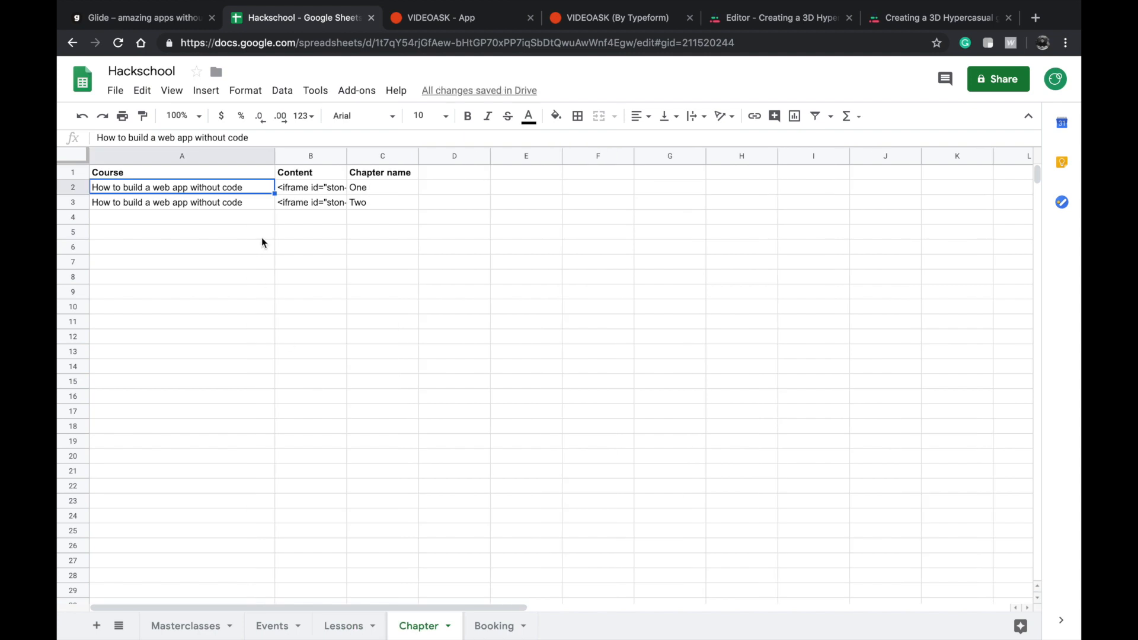
{"action": "left_click", "coordinate": [180, 235]}
{"action": "left_click", "coordinate": [183, 206]}
{"action": "left_click", "coordinate": [184, 213]}
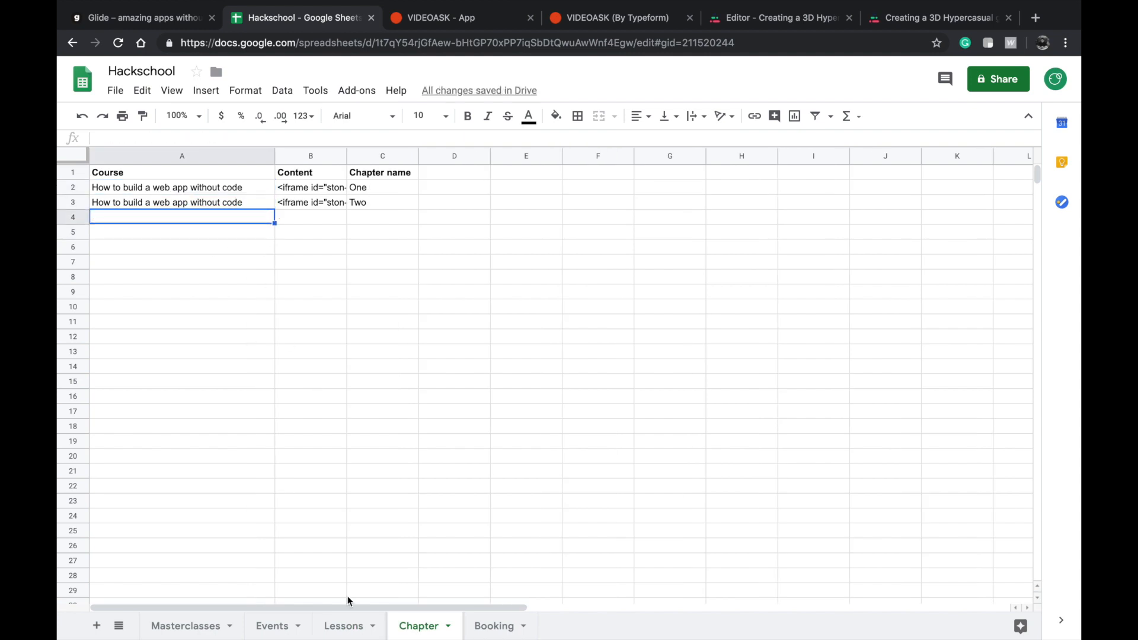
{"action": "left_click", "coordinate": [347, 634]}
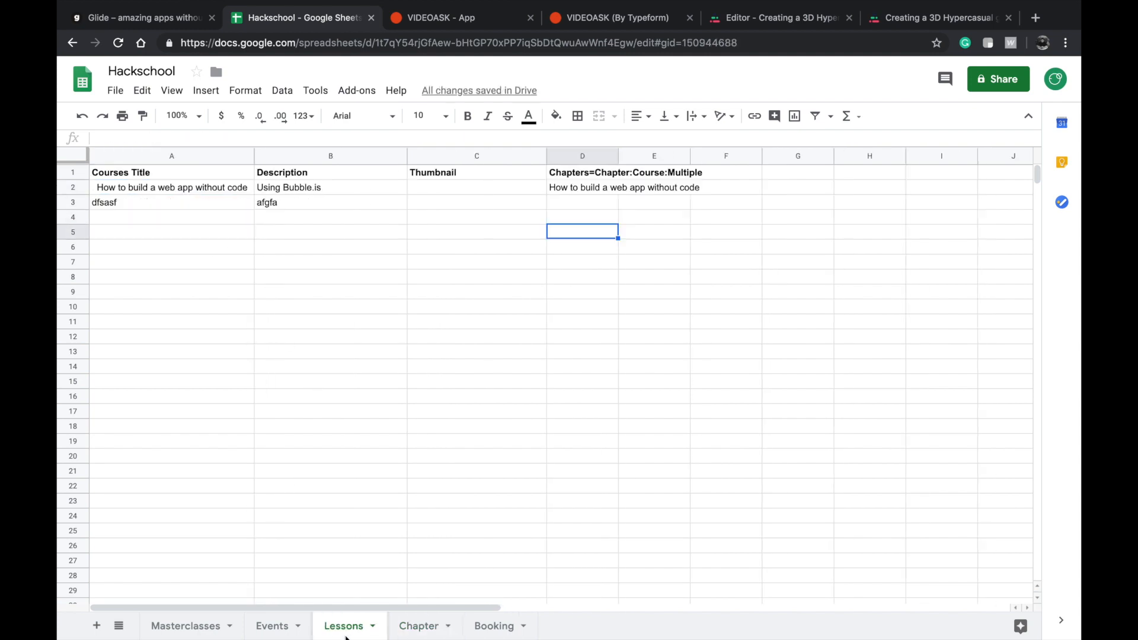
{"action": "left_click", "coordinate": [179, 187]}
{"action": "left_click", "coordinate": [601, 201]}
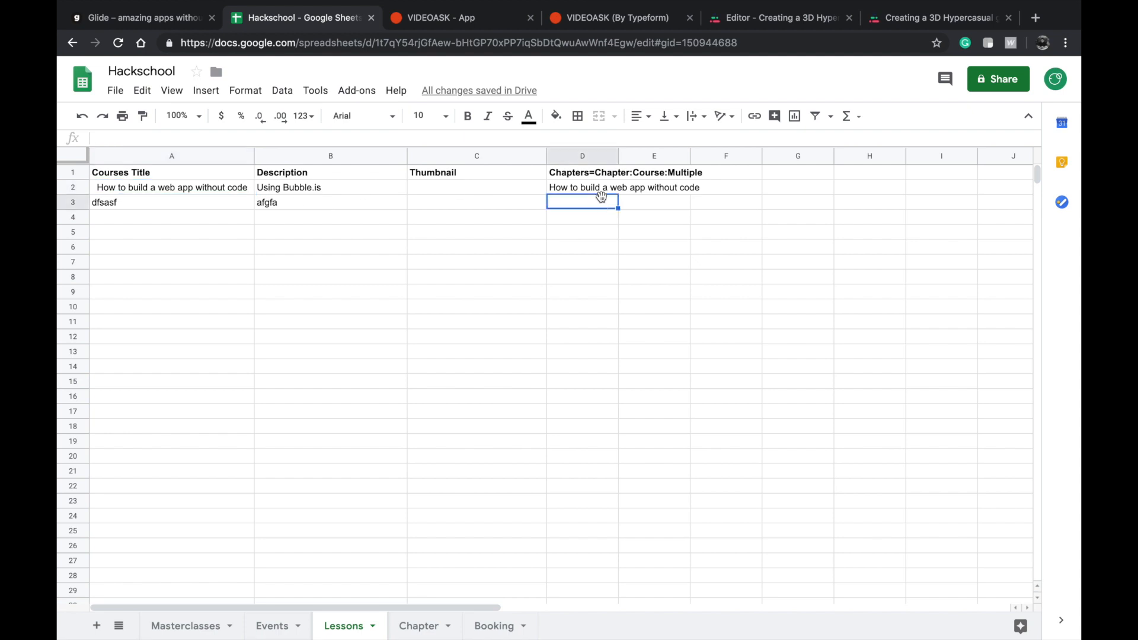
Copy the course title from A2 of the Lessons sheet into its D2 cell and into A2 and A3 of the Chapter sheet.
{"action": "left_click", "coordinate": [200, 188]}
{"action": "key", "text": "ctrl+c"}
{"action": "left_click", "coordinate": [580, 188]}
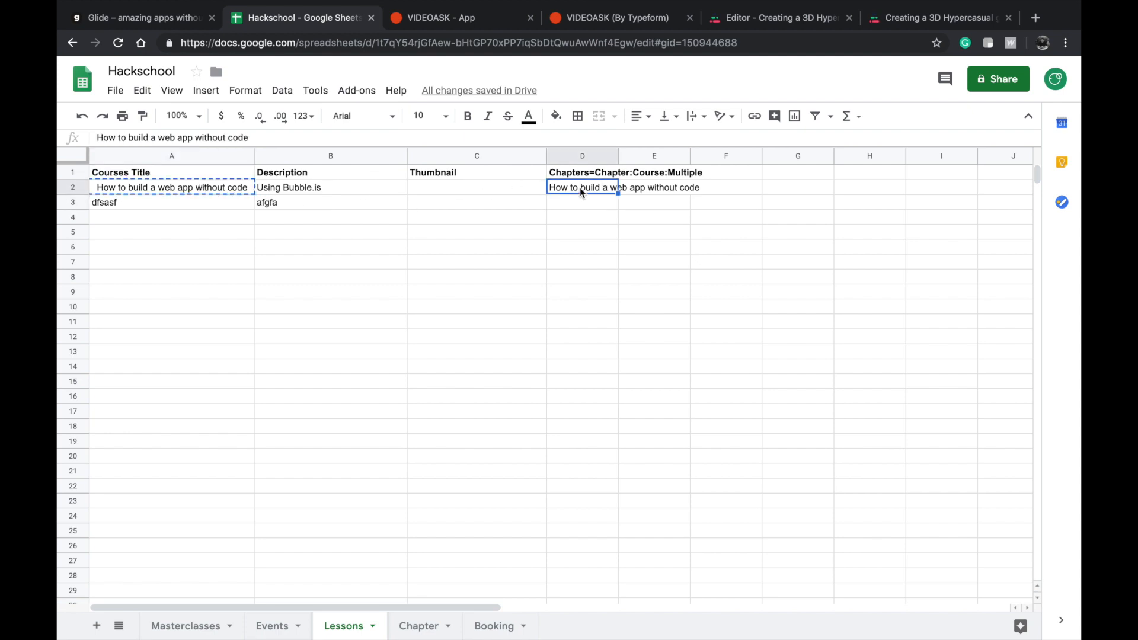
{"action": "key", "text": "ctrl+v"}
{"action": "left_click", "coordinate": [418, 626]}
{"action": "left_click", "coordinate": [189, 188]}
{"action": "left_click", "coordinate": [168, 205]}
{"action": "key", "text": "ctrl+v"}
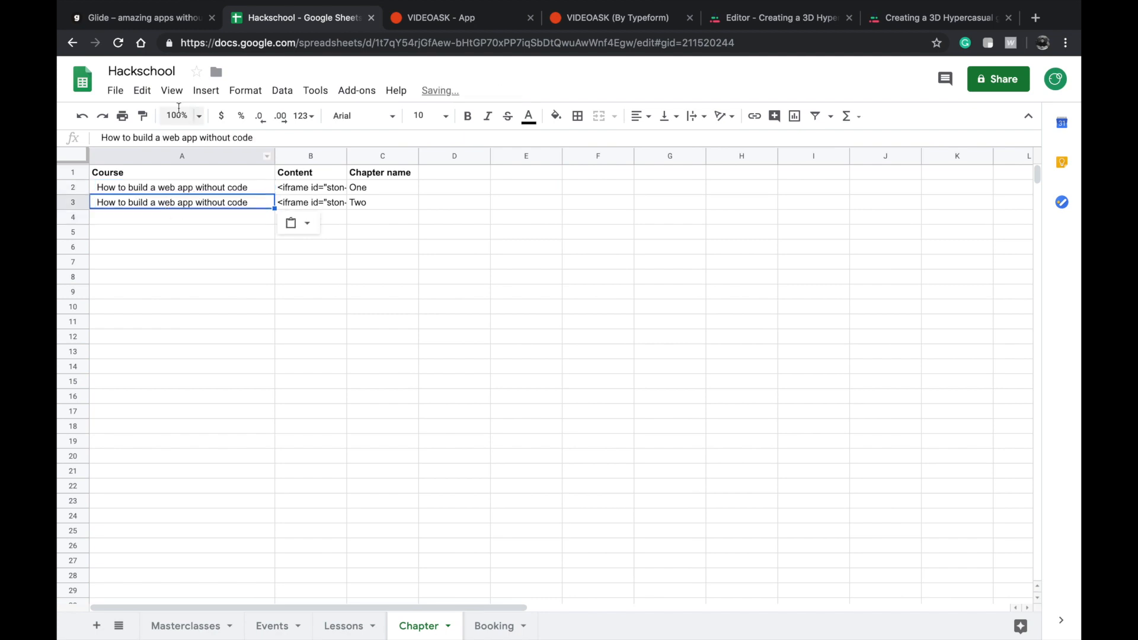
Return to Glide and open the New item form of the Lessons list.
{"action": "left_click", "coordinate": [148, 18]}
{"action": "left_click", "coordinate": [435, 107]}
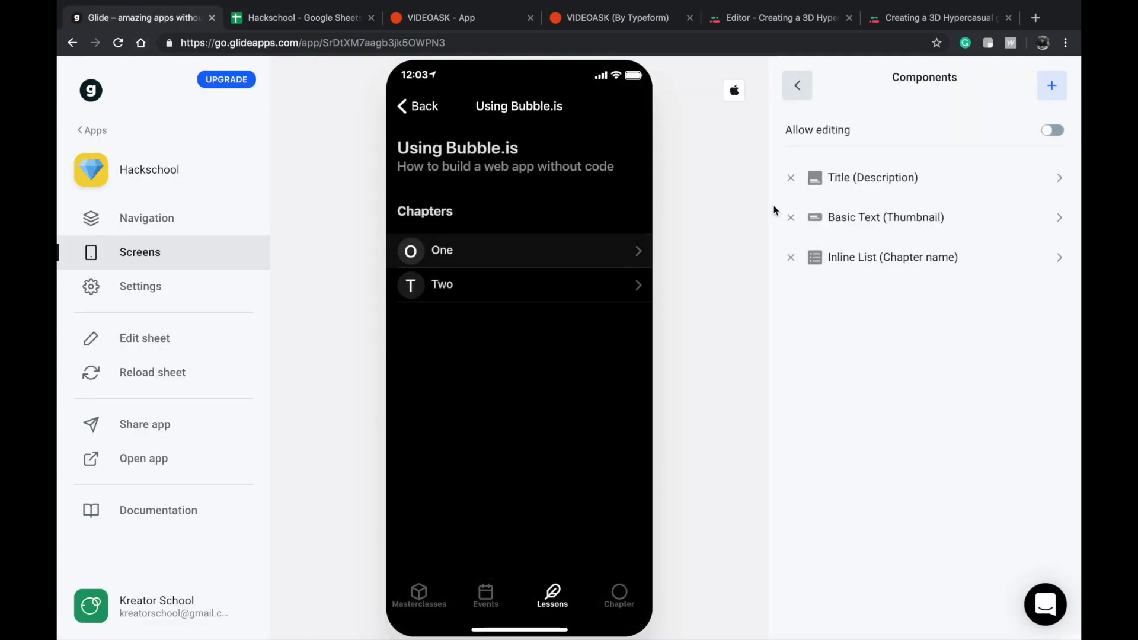
{"action": "left_click", "coordinate": [428, 108]}
{"action": "left_click", "coordinate": [630, 109]}
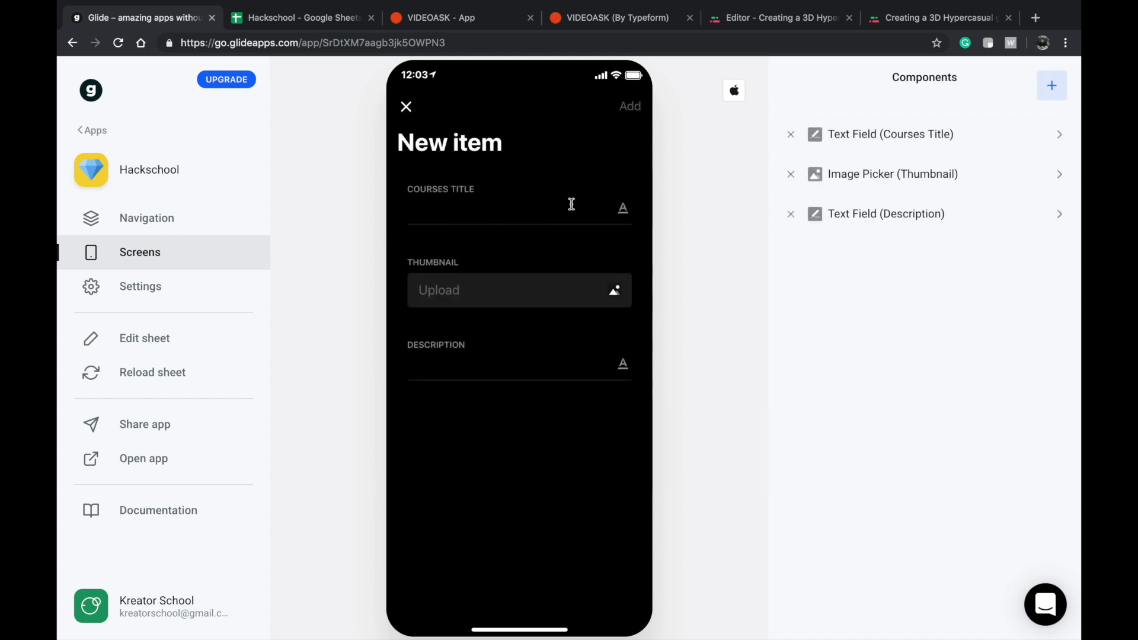
Browse the components available for the New item form, close the form, and open the Using Bubble.is lesson.
{"action": "left_click", "coordinate": [1051, 85]}
{"action": "scroll", "coordinate": [948, 272], "scroll_direction": "down", "scroll_amount": 3}
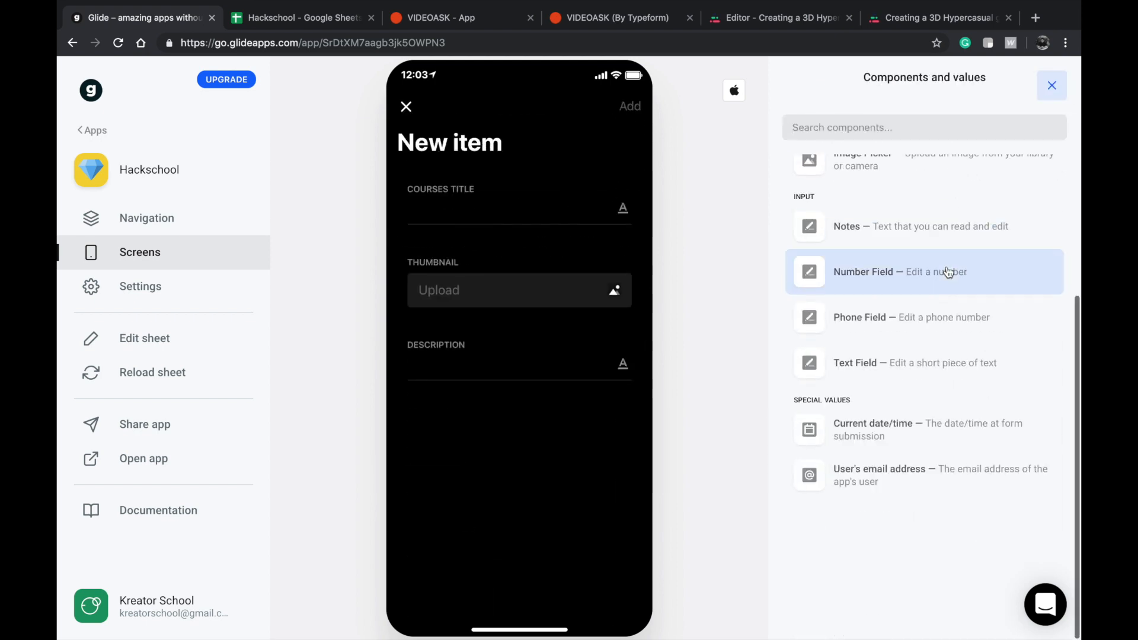
{"action": "scroll", "coordinate": [892, 379], "scroll_direction": "up", "scroll_amount": 3}
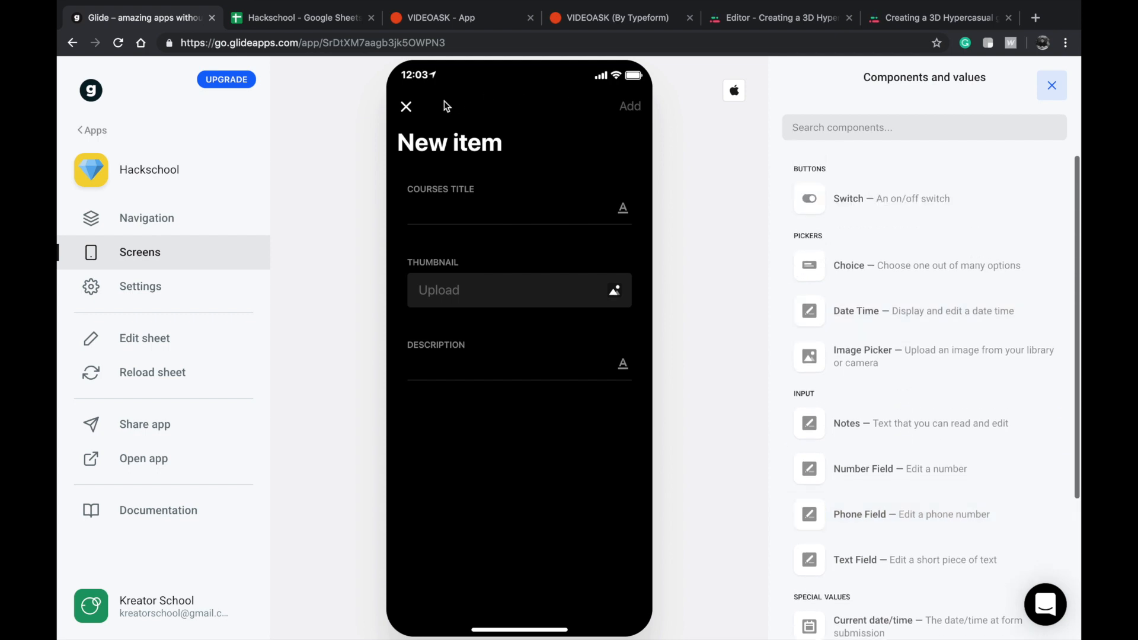
{"action": "left_click", "coordinate": [406, 107]}
{"action": "left_click", "coordinate": [534, 229]}
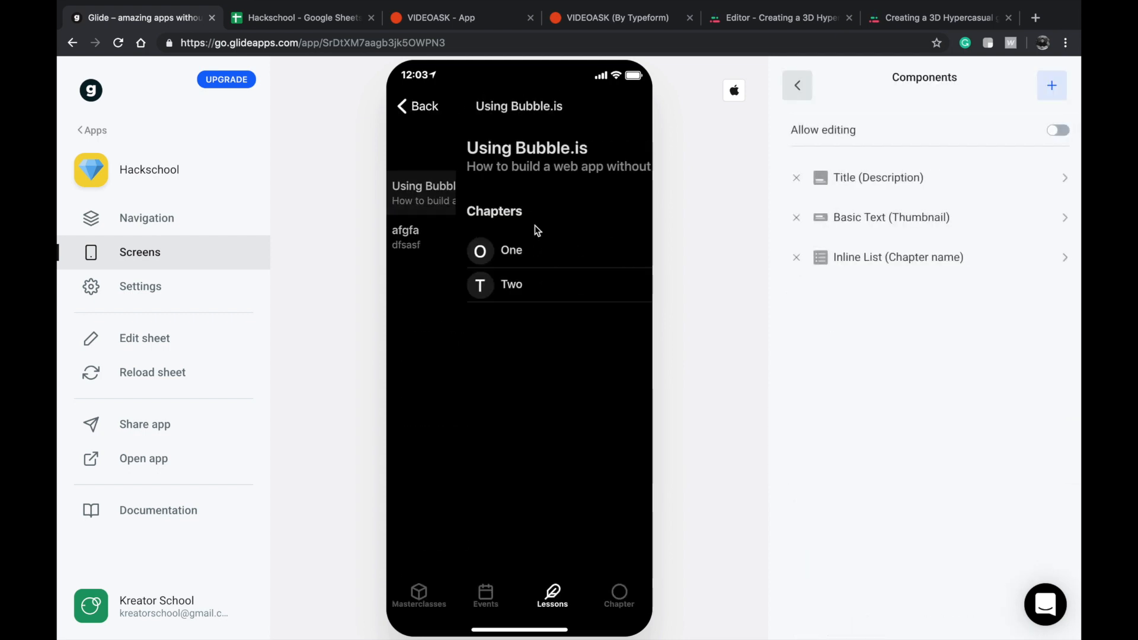
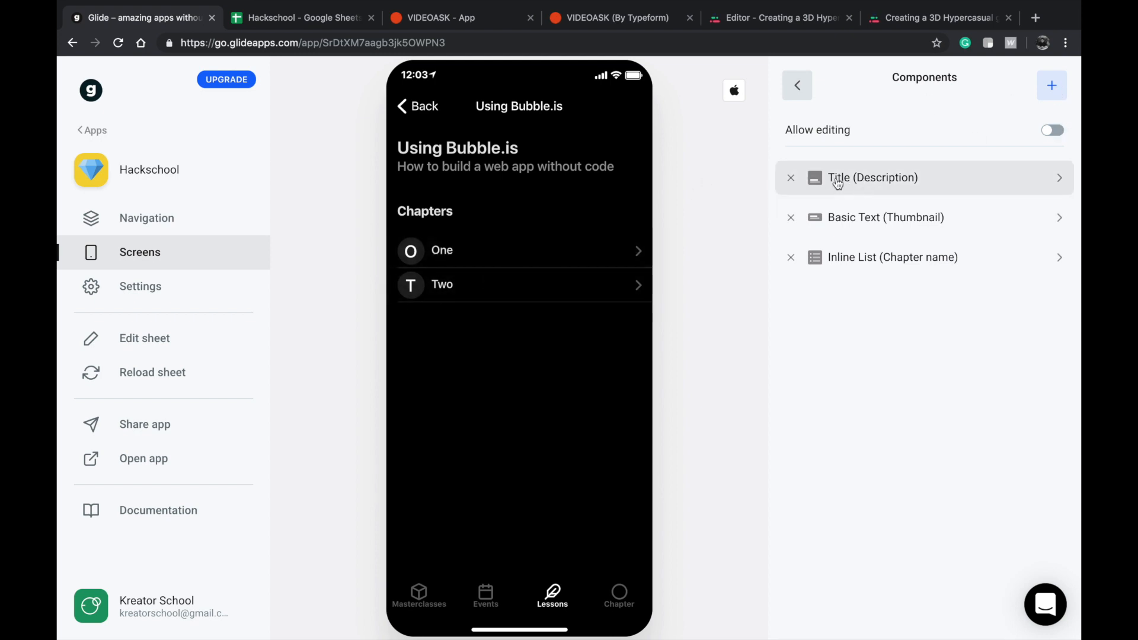
Add a Button component labelled "Add a chapter" to the Using Bubble.is lesson's detail screen.
{"action": "left_click", "coordinate": [809, 90]}
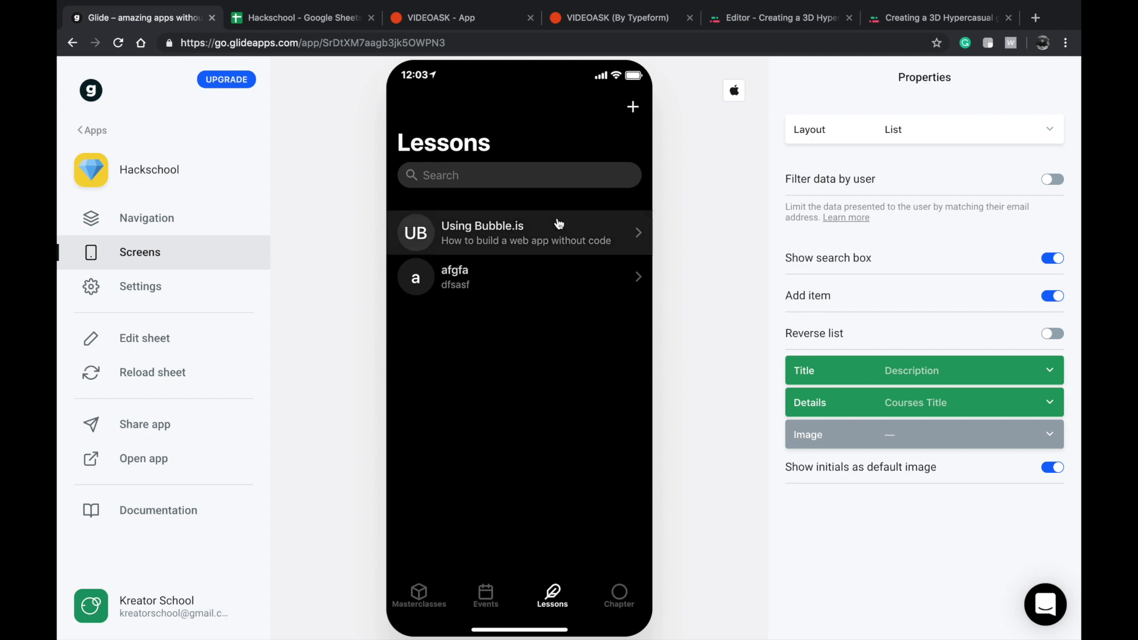
{"action": "left_click", "coordinate": [610, 233]}
{"action": "left_click", "coordinate": [1045, 96]}
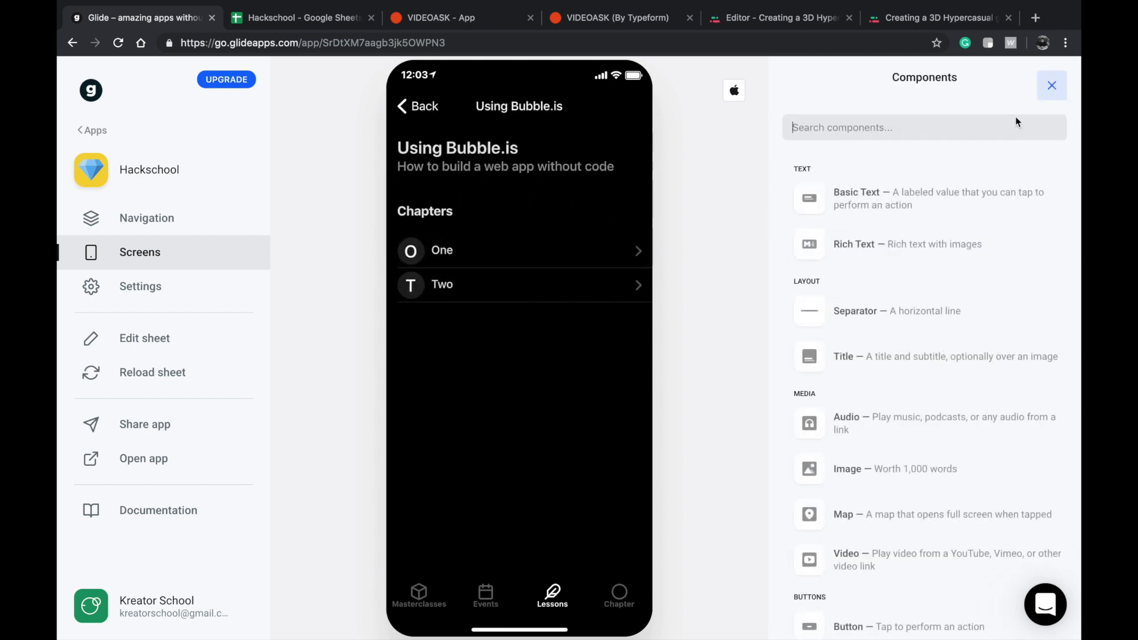
{"action": "scroll", "coordinate": [876, 510], "scroll_direction": "down", "scroll_amount": 3}
{"action": "left_click", "coordinate": [877, 554]}
{"action": "triple_click", "coordinate": [906, 234]}
{"action": "type", "text": "Add a chapter"}
Set the action of the "Add a chapter" button to Form.
{"action": "left_click", "coordinate": [919, 136]}
{"action": "left_click", "coordinate": [910, 104]}
{"action": "left_click", "coordinate": [887, 197]}
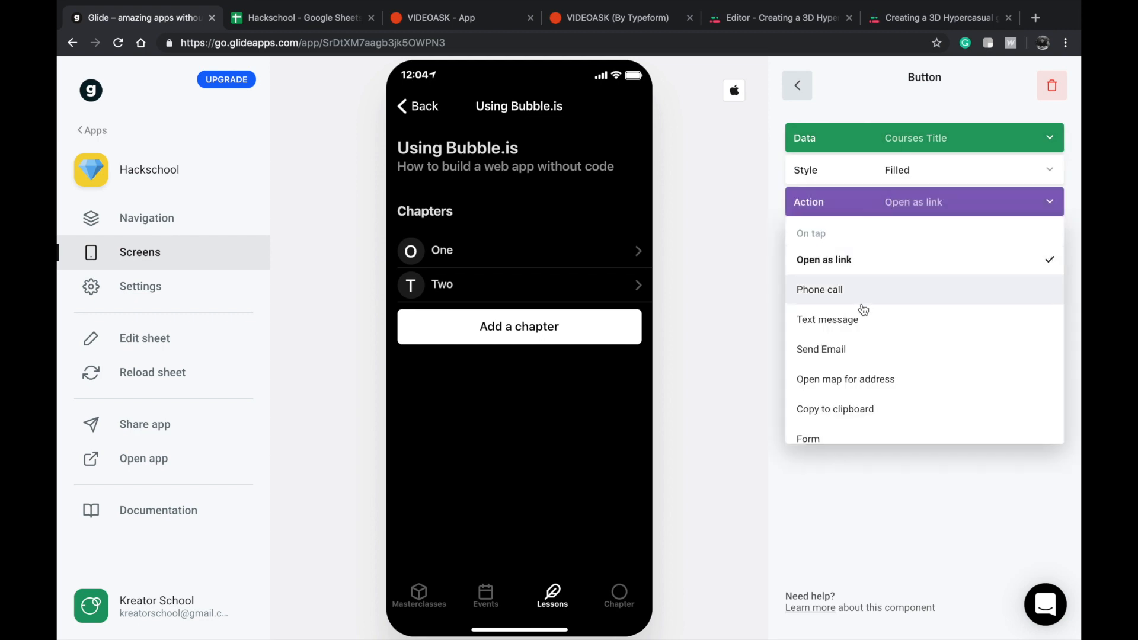
{"action": "left_click", "coordinate": [832, 434]}
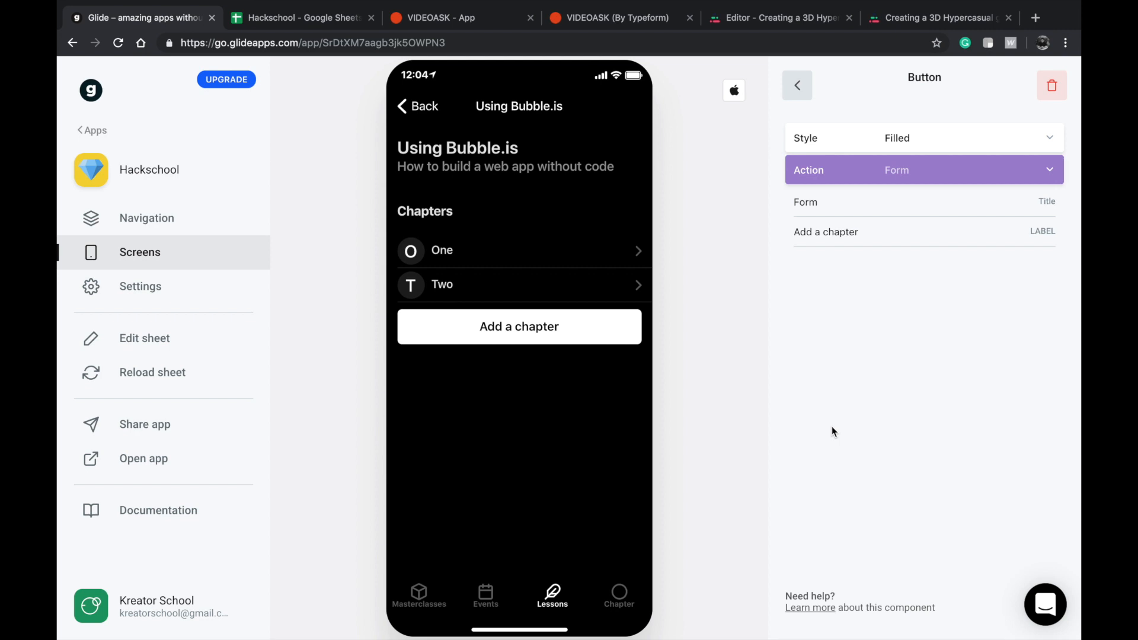
{"action": "left_click", "coordinate": [902, 169]}
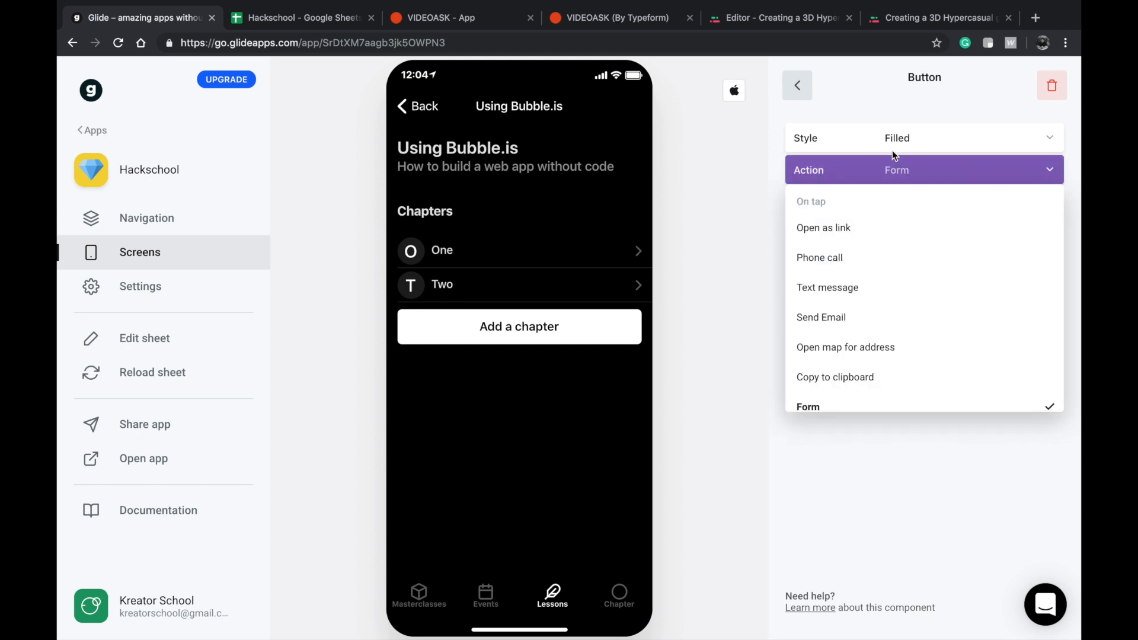
{"action": "left_click", "coordinate": [893, 148]}
{"action": "left_click", "coordinate": [900, 374]}
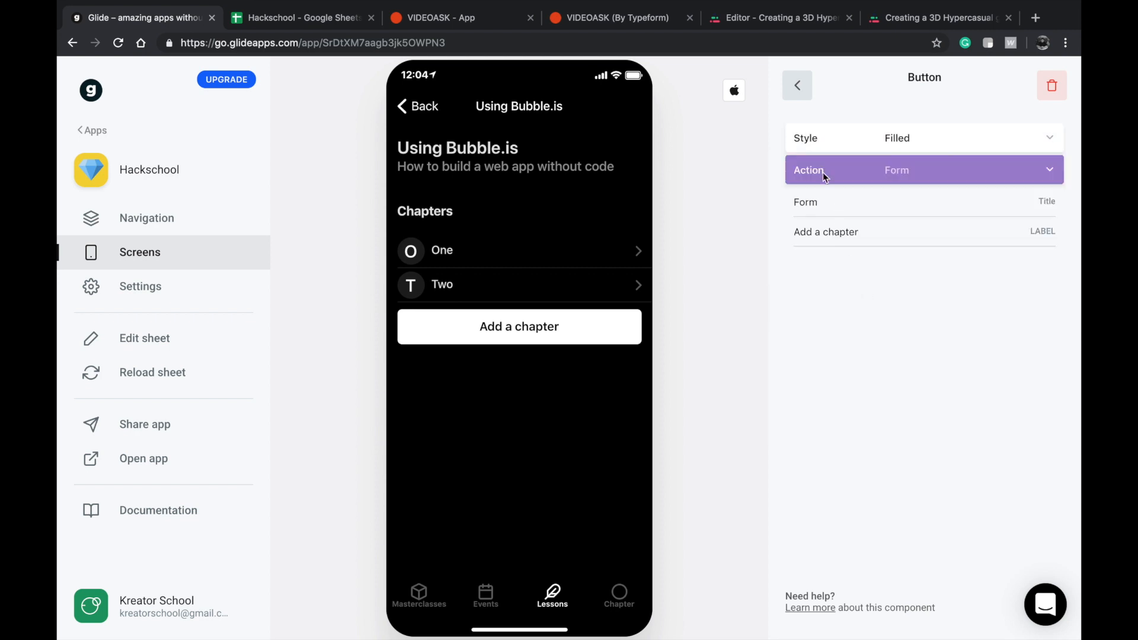
Open the form behind the "Add a chapter" button and make it submit to the Chapter sheet.
{"action": "left_click", "coordinate": [555, 339]}
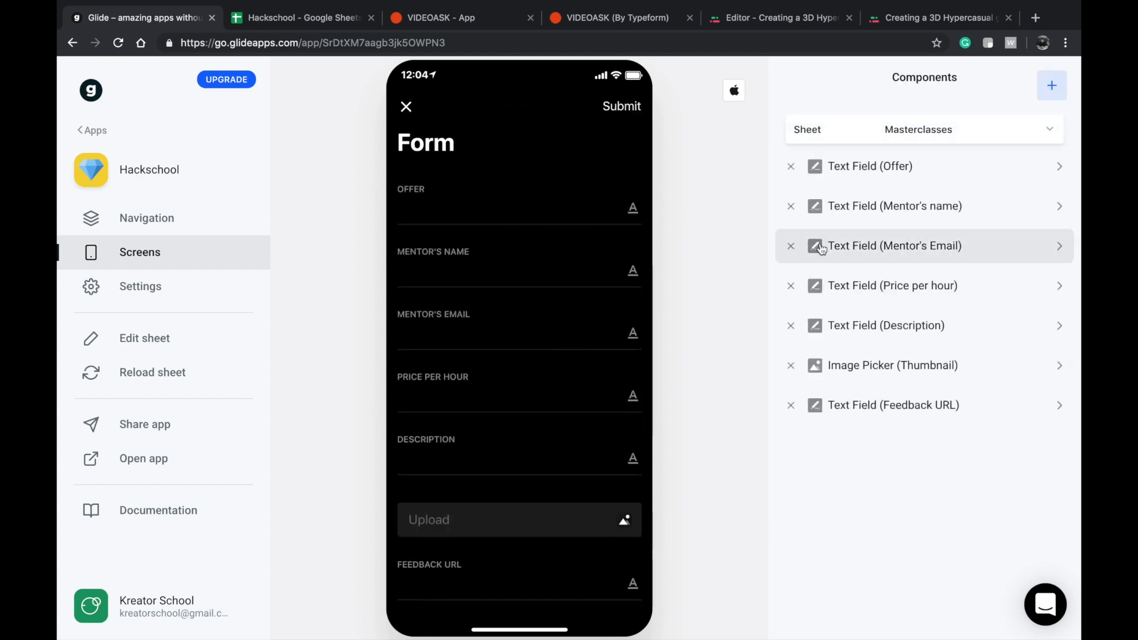
{"action": "scroll", "coordinate": [531, 378], "scroll_direction": "down", "scroll_amount": 2}
{"action": "scroll", "coordinate": [532, 378], "scroll_direction": "up", "scroll_amount": 2}
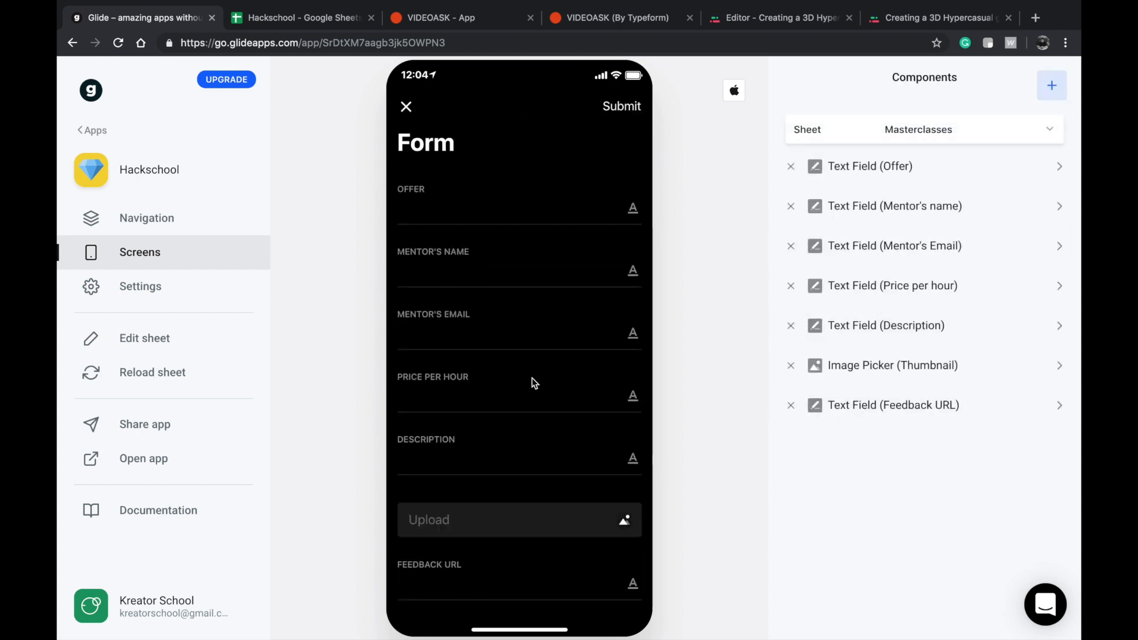
{"action": "left_click", "coordinate": [937, 134]}
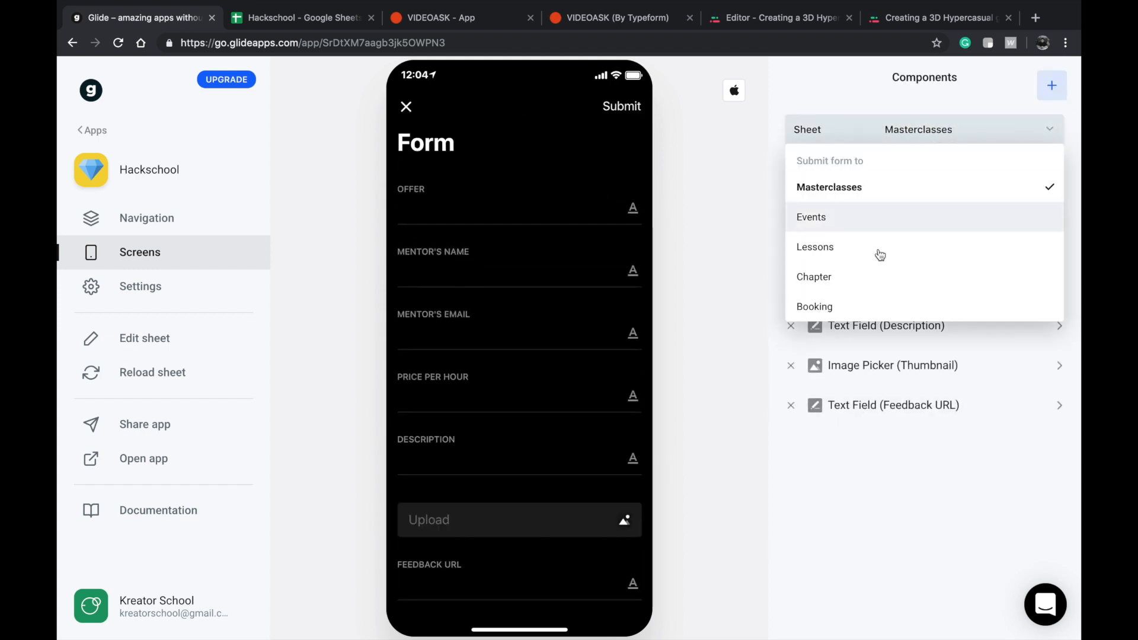
{"action": "left_click", "coordinate": [841, 283]}
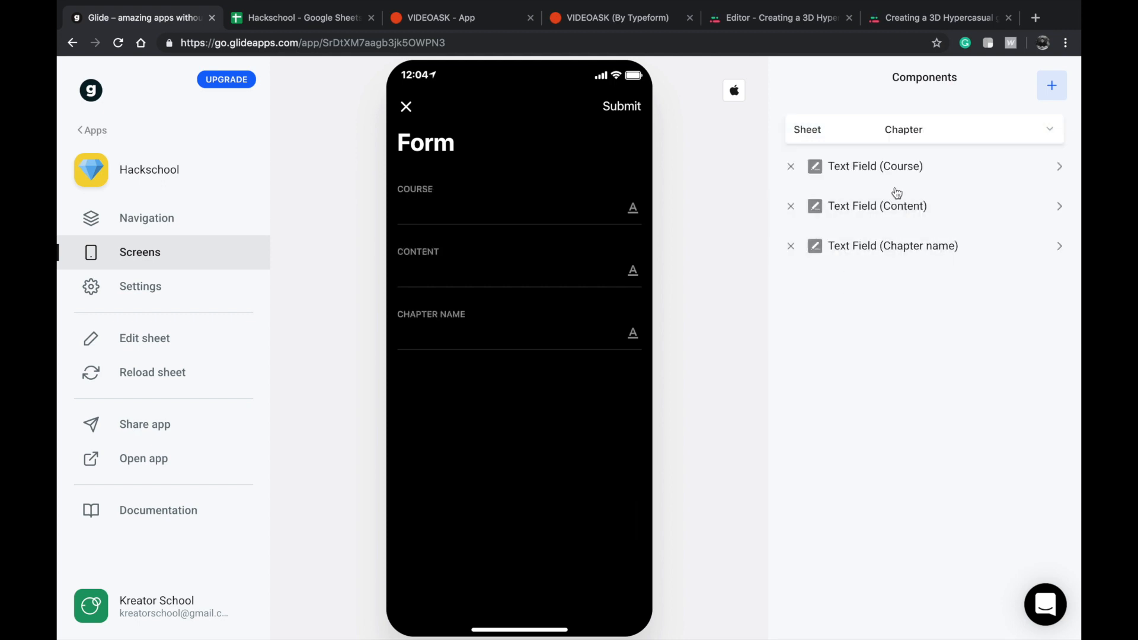
Replace the form's Course text field with the Courses Title value from Lessons, written to the Course column, and close the form.
{"action": "left_click", "coordinate": [570, 207]}
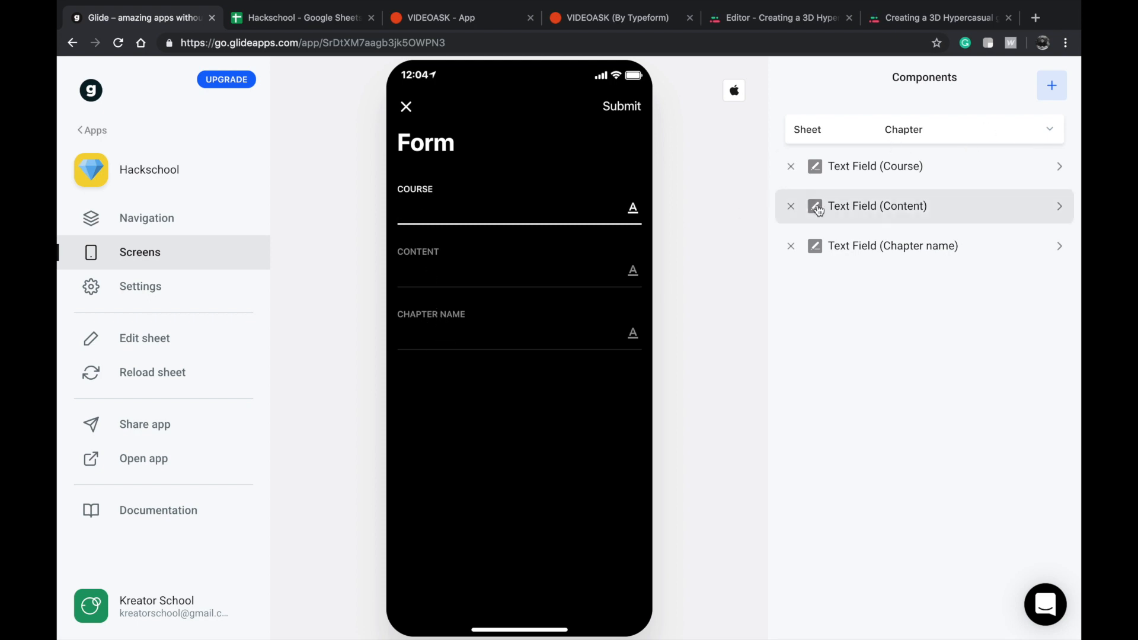
{"action": "left_click", "coordinate": [790, 167]}
{"action": "left_click", "coordinate": [1040, 87]}
{"action": "scroll", "coordinate": [866, 371], "scroll_direction": "down", "scroll_amount": 5}
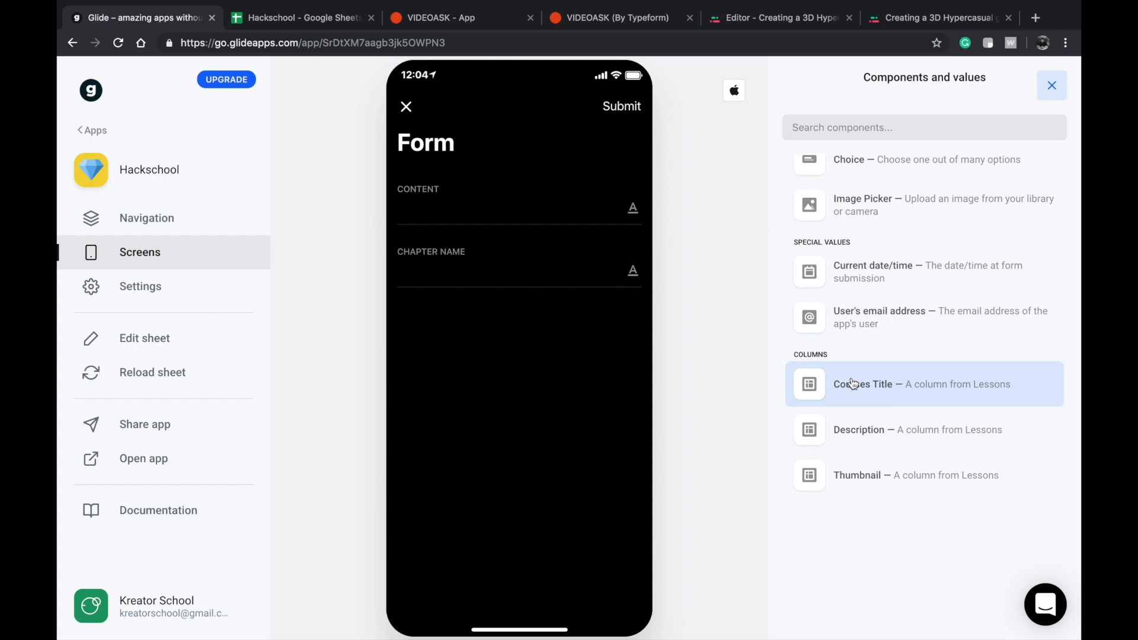
{"action": "left_click", "coordinate": [889, 386]}
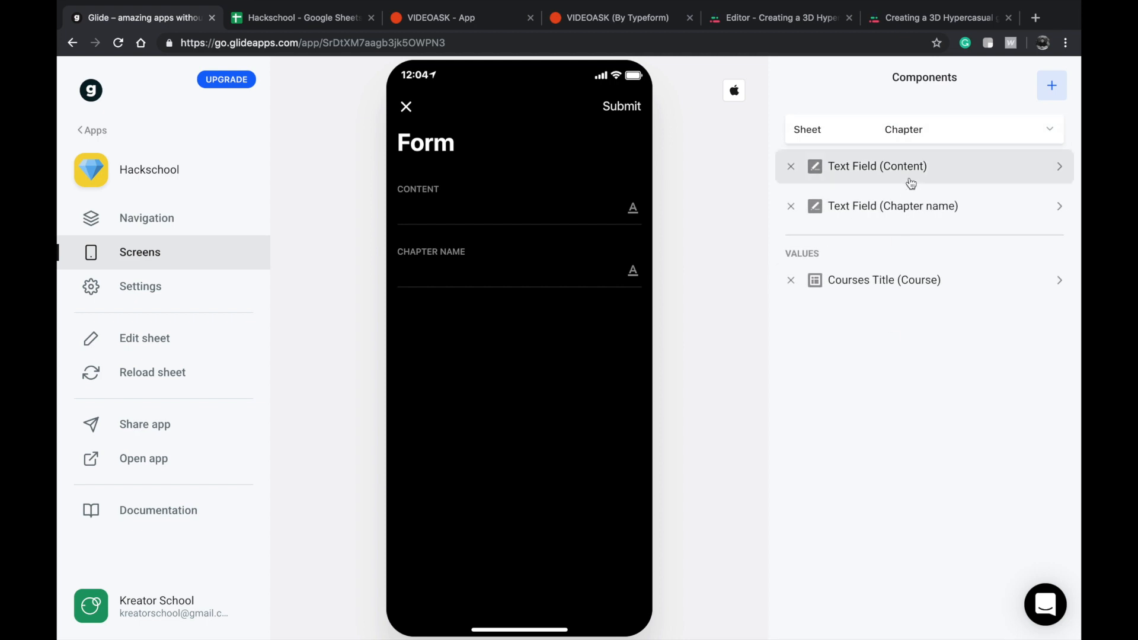
{"action": "left_click", "coordinate": [900, 290]}
{"action": "left_click", "coordinate": [912, 132]}
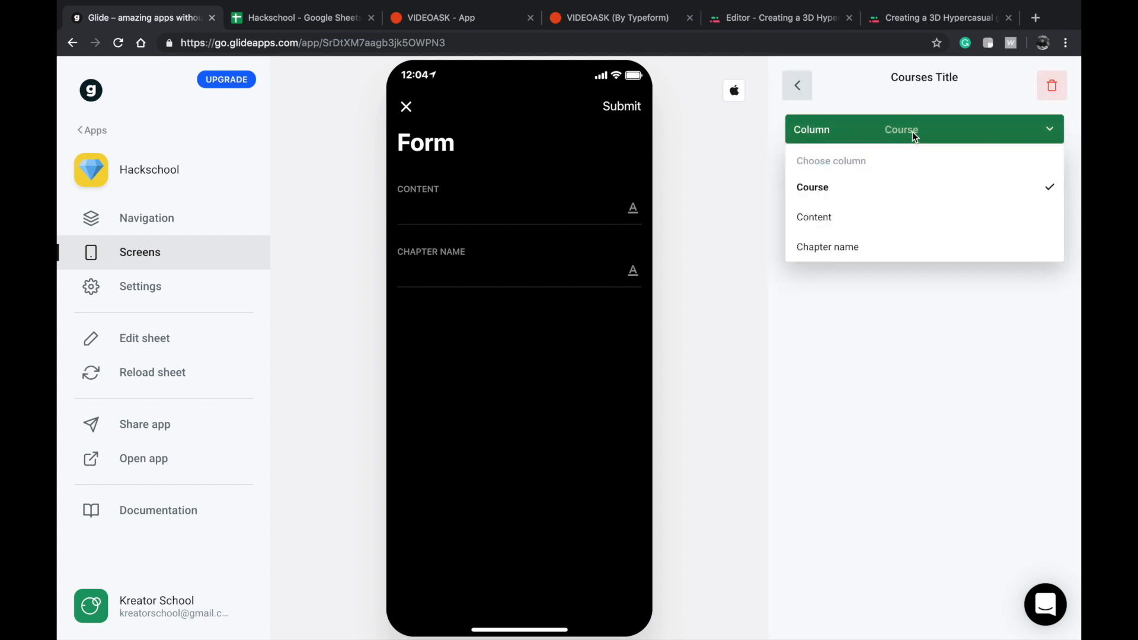
{"action": "left_click", "coordinate": [867, 316]}
{"action": "left_click", "coordinate": [541, 228]}
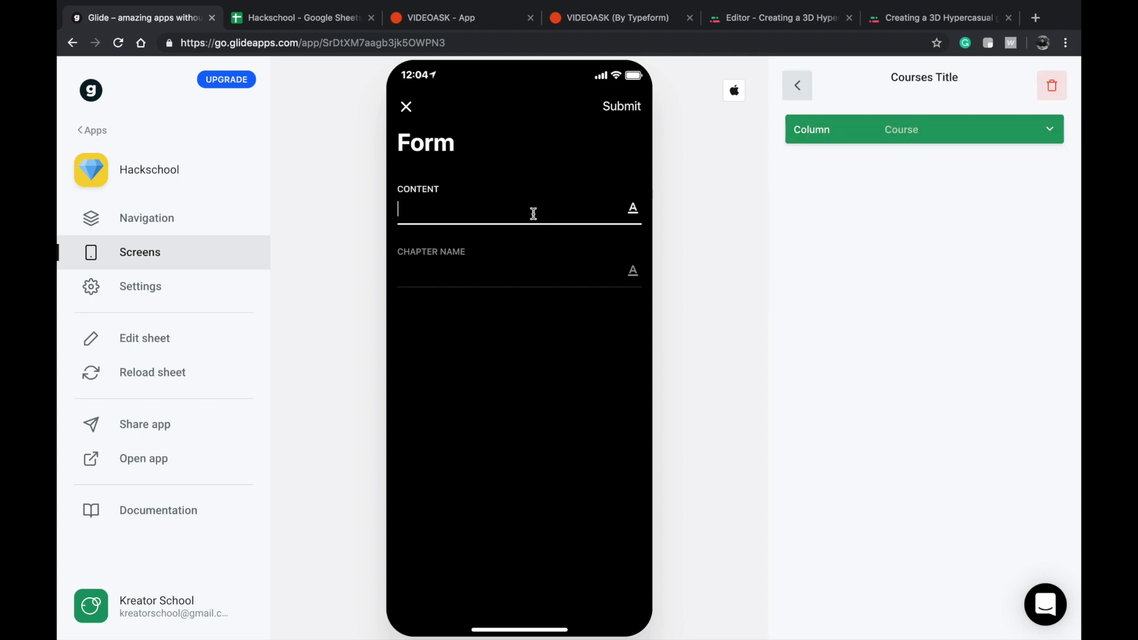
{"action": "left_click", "coordinate": [415, 110]}
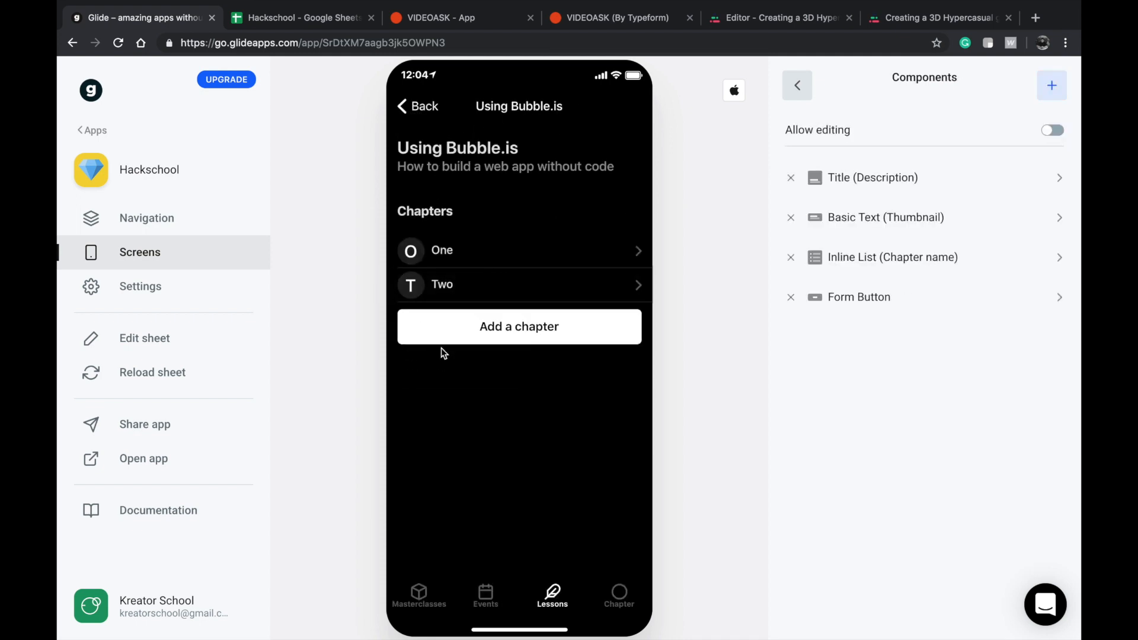
Submit a test chapter named "three" with content "hfiuaseuiwr" for the Using Bubble.is lesson and view its page.
{"action": "left_click", "coordinate": [456, 335]}
{"action": "left_click", "coordinate": [504, 213]}
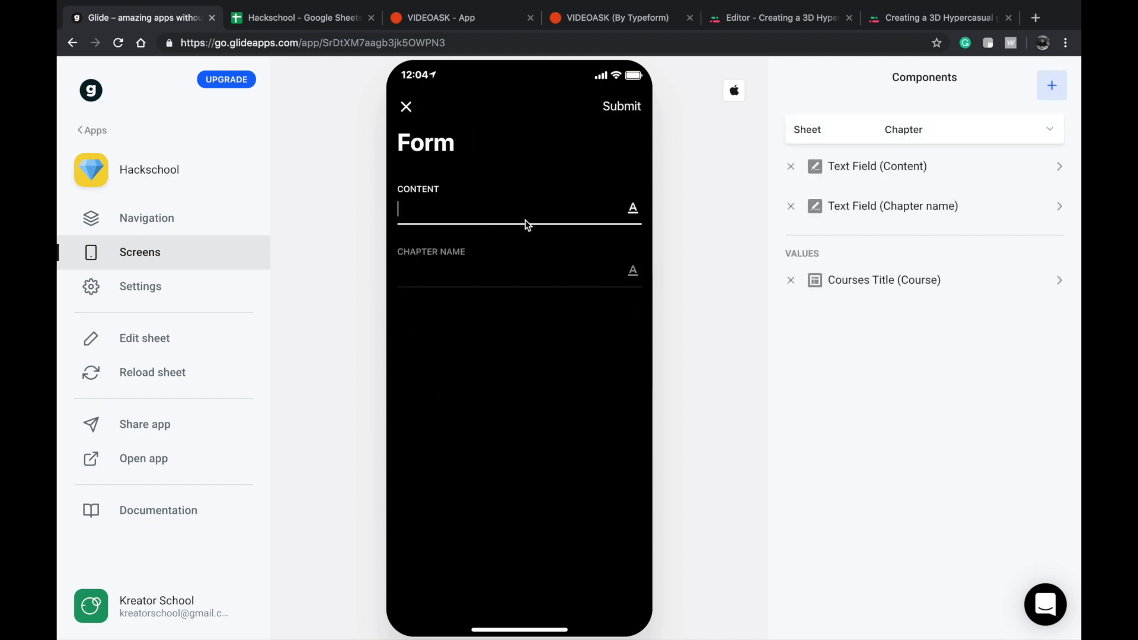
{"action": "type", "text": "How to build a web app without code"}
{"action": "triple_click", "coordinate": [581, 201]}
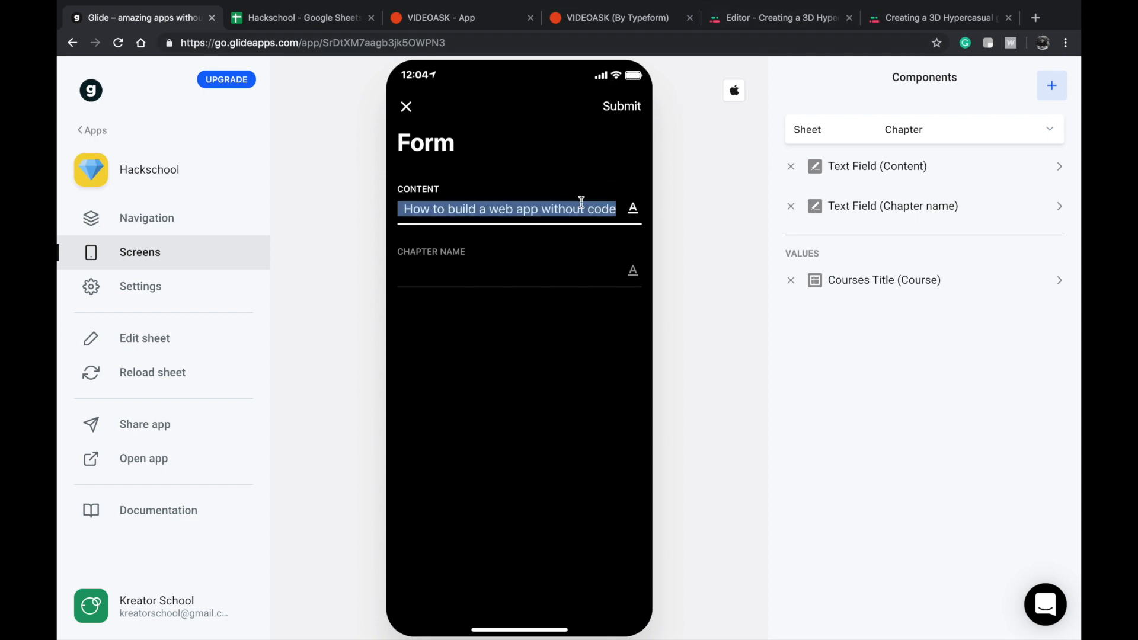
{"action": "key", "text": "BackSpace"}
{"action": "type", "text": "hfiuaseuiwr"}
{"action": "key", "text": "Tab"}
{"action": "type", "text": "three"}
{"action": "left_click", "coordinate": [616, 107]}
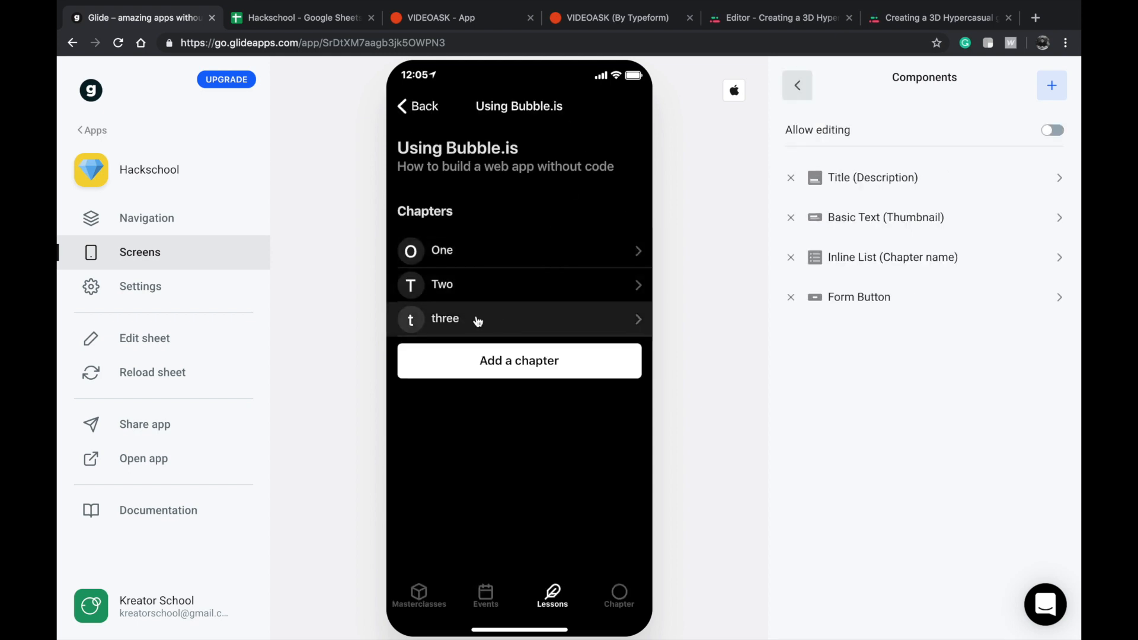
{"action": "left_click", "coordinate": [467, 323]}
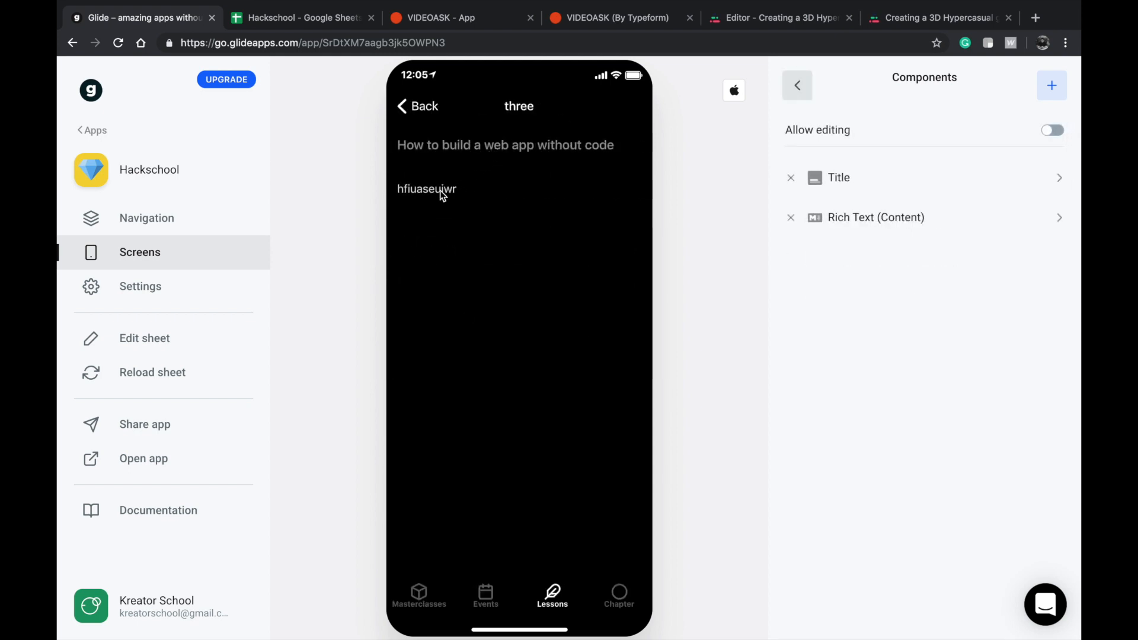
{"action": "left_click", "coordinate": [418, 105]}
Open the afgfa lesson and submit a chapter named "One" with content "dsaifjiosad".
{"action": "left_click", "coordinate": [450, 283]}
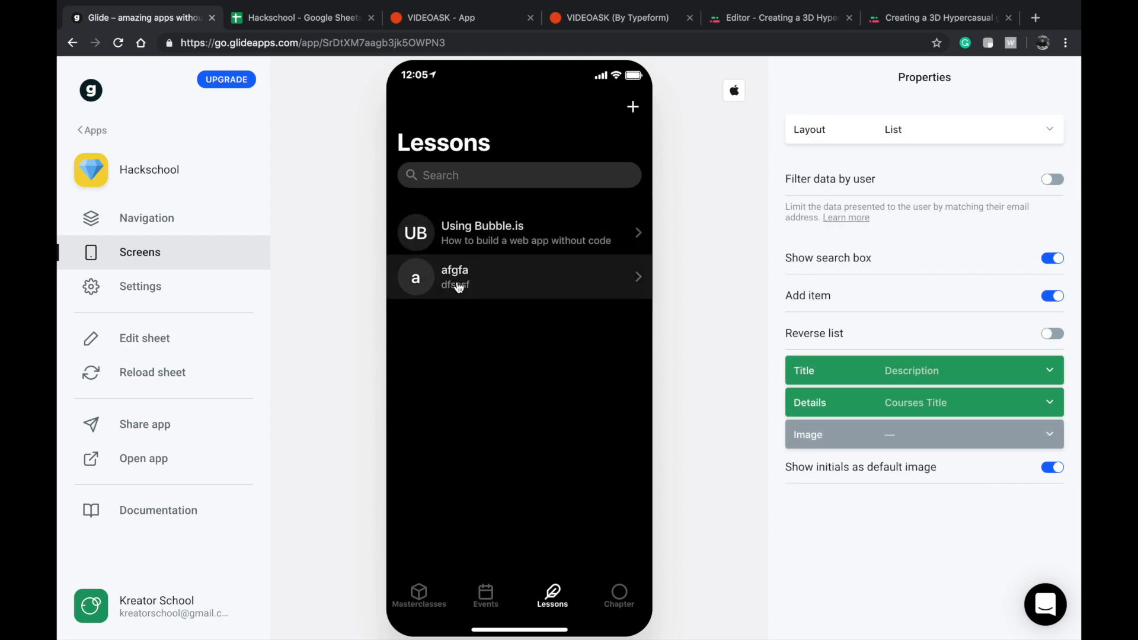
{"action": "left_click", "coordinate": [493, 211]}
{"action": "left_click", "coordinate": [460, 205]}
{"action": "type", "text": "dsaifjiosad"}
{"action": "key", "text": "Tab"}
{"action": "type", "text": "One"}
{"action": "left_click", "coordinate": [621, 107]}
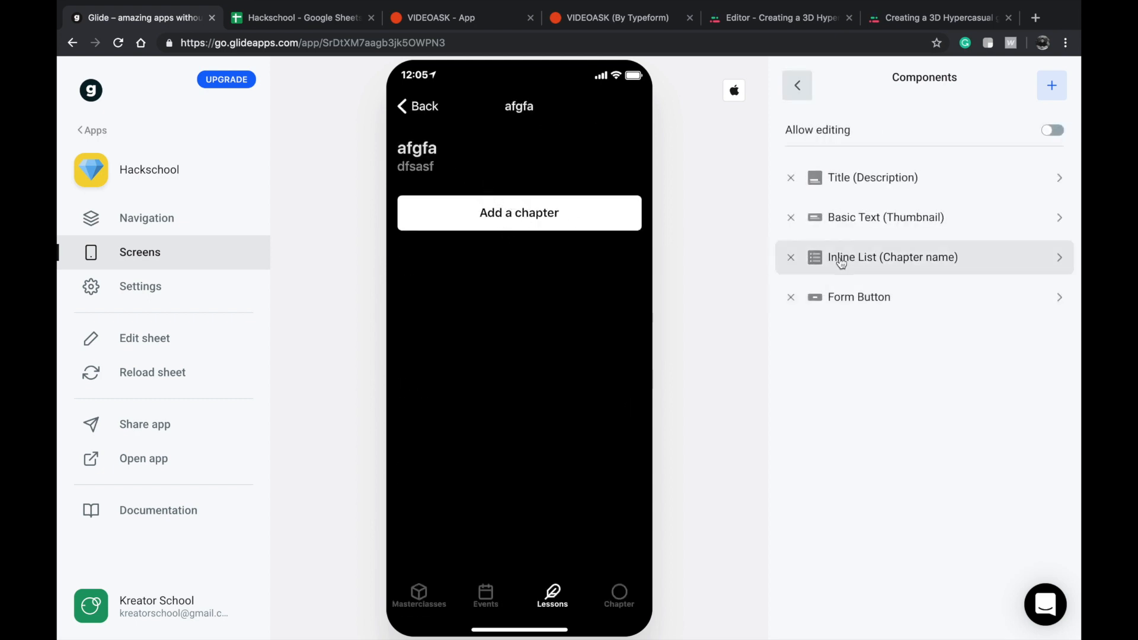
Check the chapter list's settings, and compare the new Chapter sheet rows with the afgfa row of the Lessons sheet.
{"action": "left_click", "coordinate": [904, 264]}
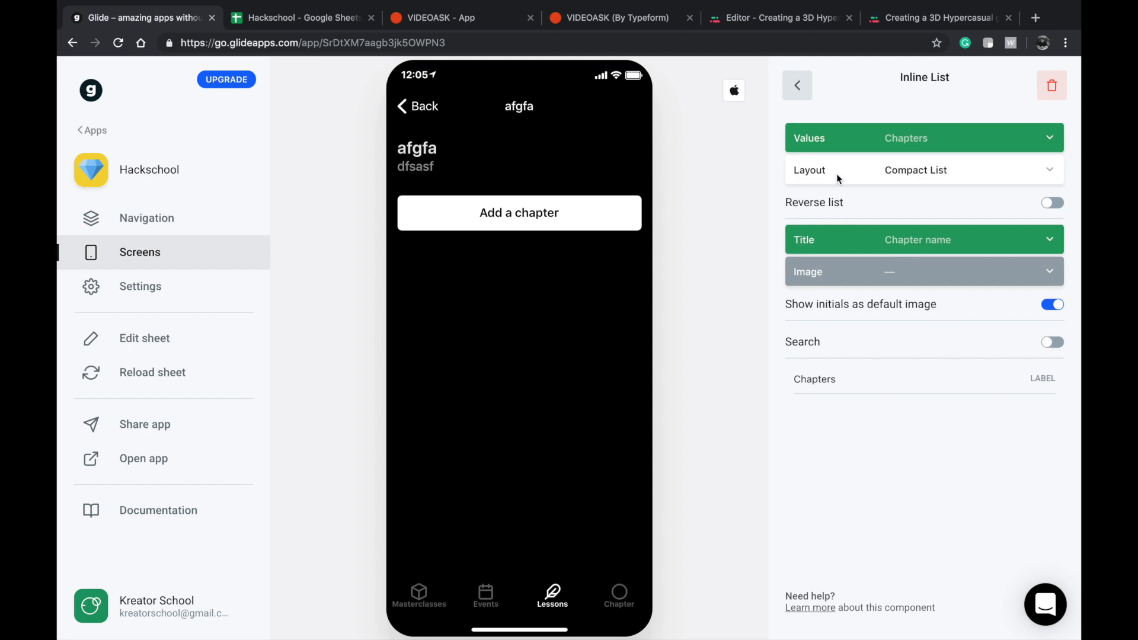
{"action": "left_click", "coordinate": [286, 19]}
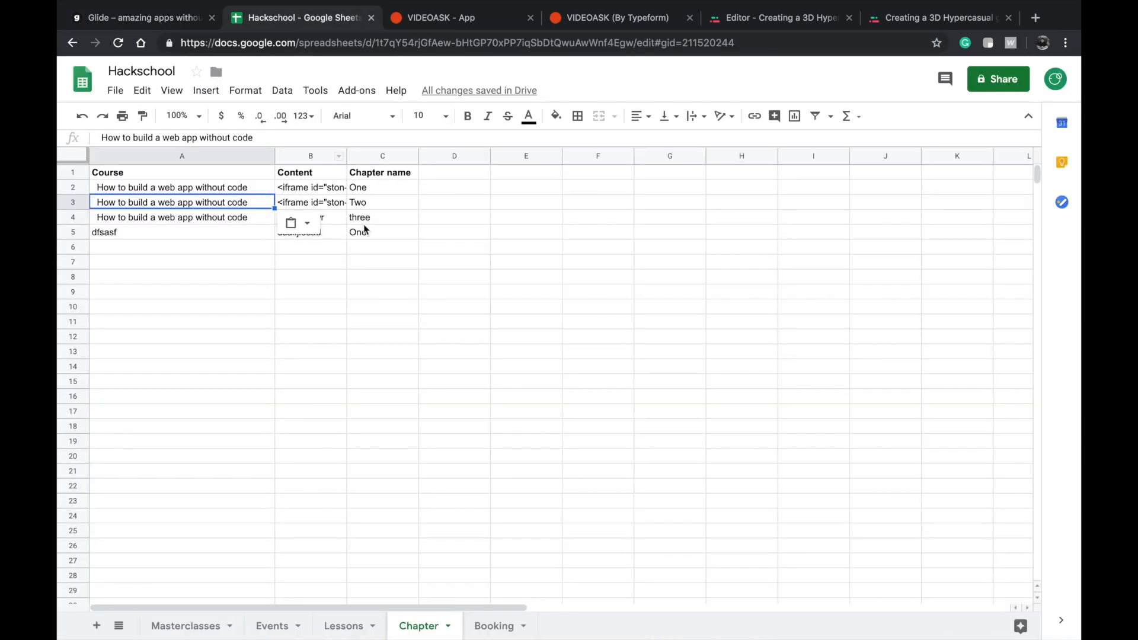
{"action": "left_click", "coordinate": [359, 233]}
{"action": "left_click", "coordinate": [184, 623]}
{"action": "left_click", "coordinate": [334, 299]}
{"action": "left_click", "coordinate": [408, 623]}
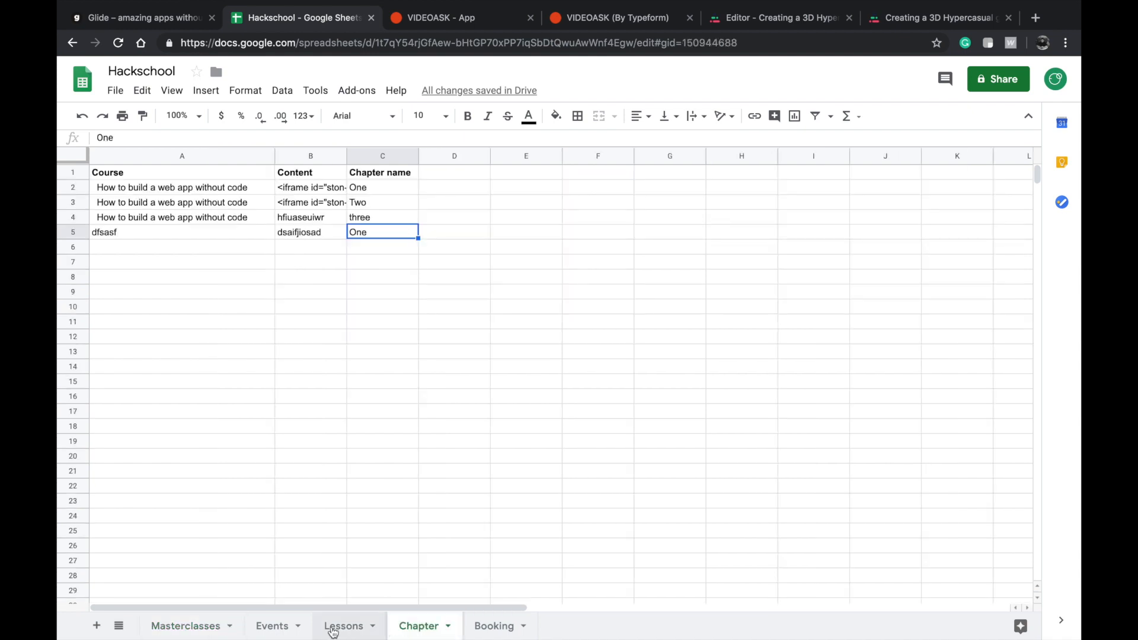
{"action": "left_click", "coordinate": [332, 623]}
{"action": "left_click", "coordinate": [287, 203]}
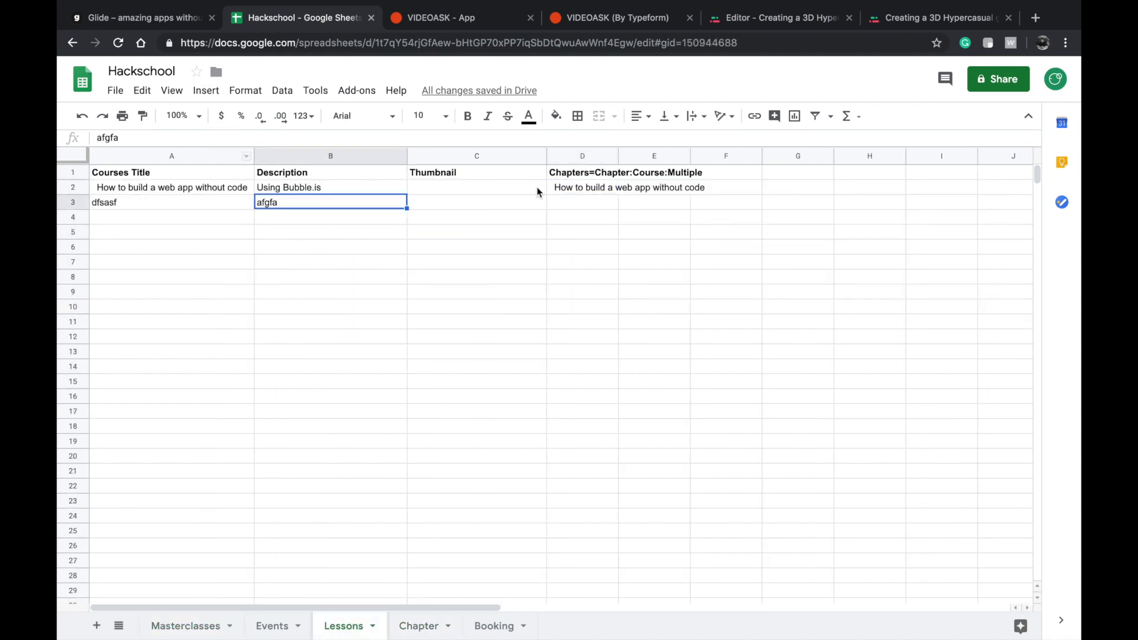
{"action": "left_click", "coordinate": [591, 206]}
Return to Glide and check which column the chapter form's Courses Title value is written to.
{"action": "left_click", "coordinate": [118, 18]}
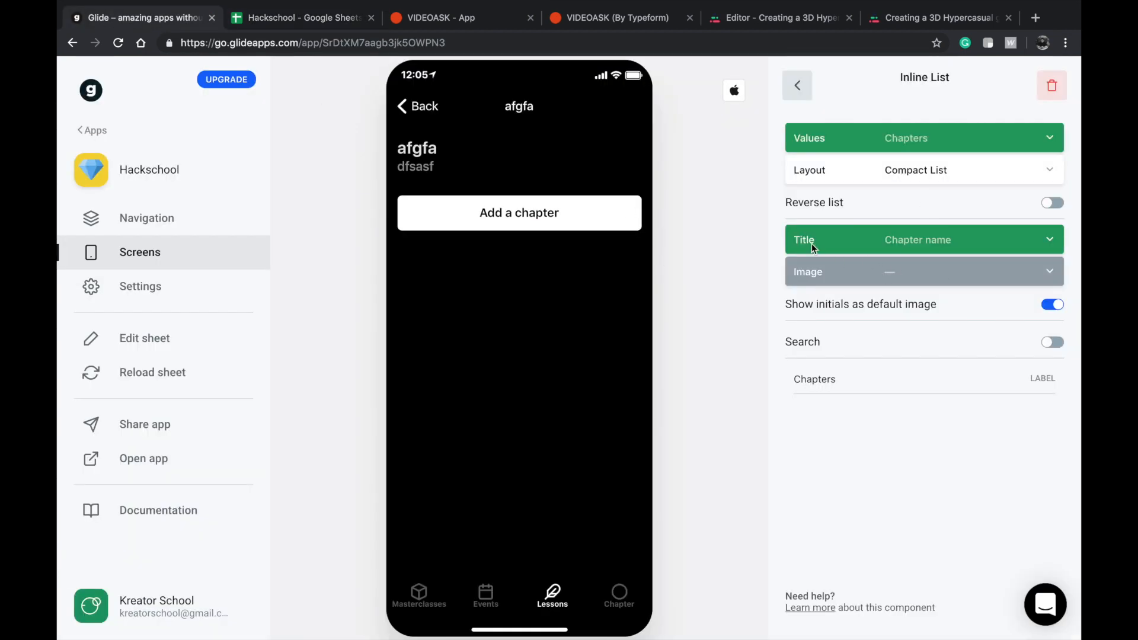
{"action": "left_click", "coordinate": [595, 220]}
{"action": "left_click", "coordinate": [978, 279]}
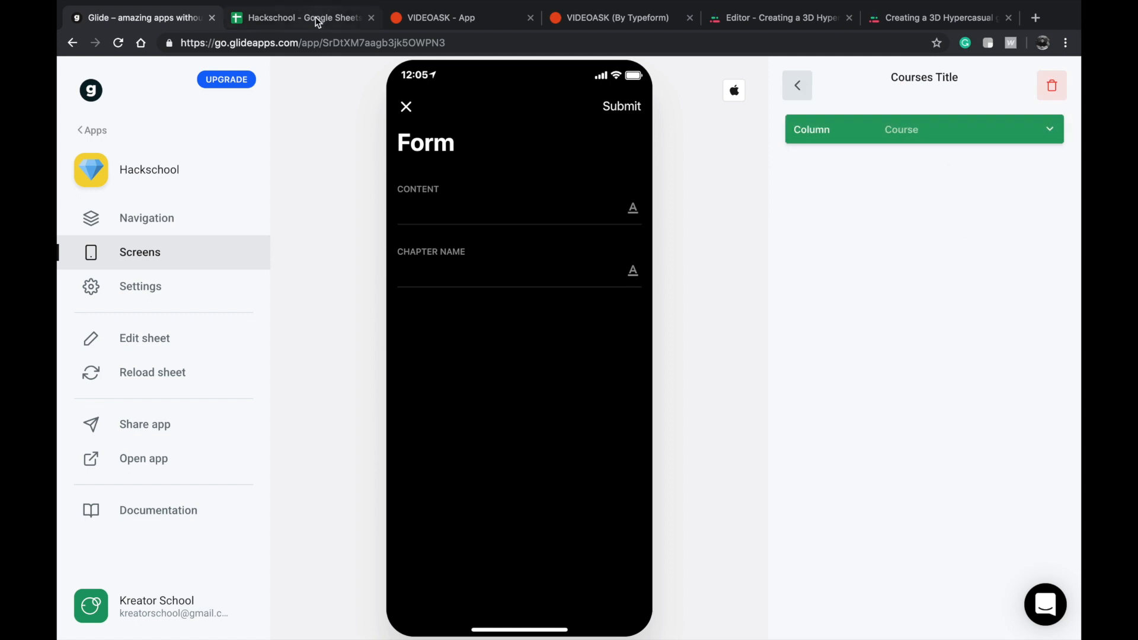
{"action": "left_click", "coordinate": [406, 107]}
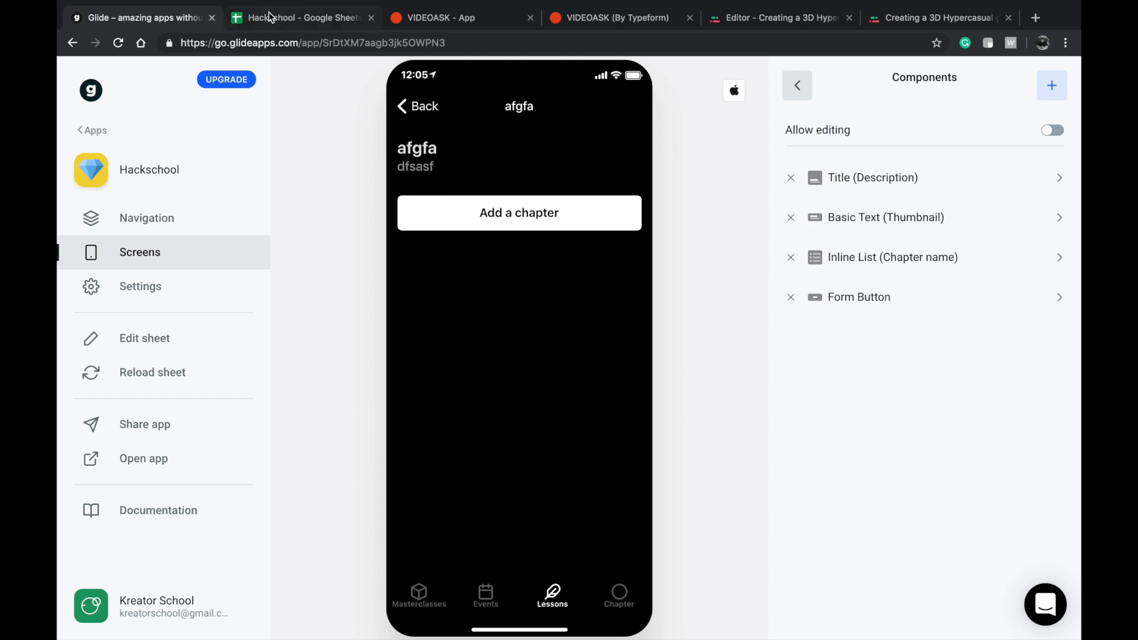
Copy the course title from A3 of the Lessons sheet into its Chapters relation cell D3.
{"action": "left_click", "coordinate": [270, 17]}
{"action": "left_click", "coordinate": [358, 202]}
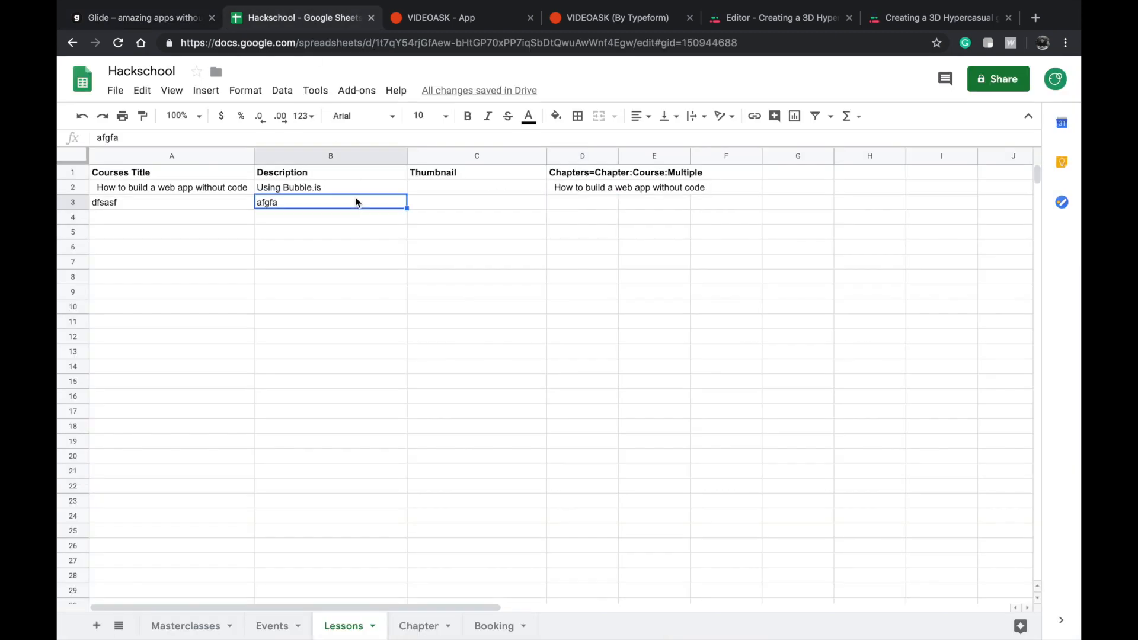
{"action": "left_click", "coordinate": [220, 205]}
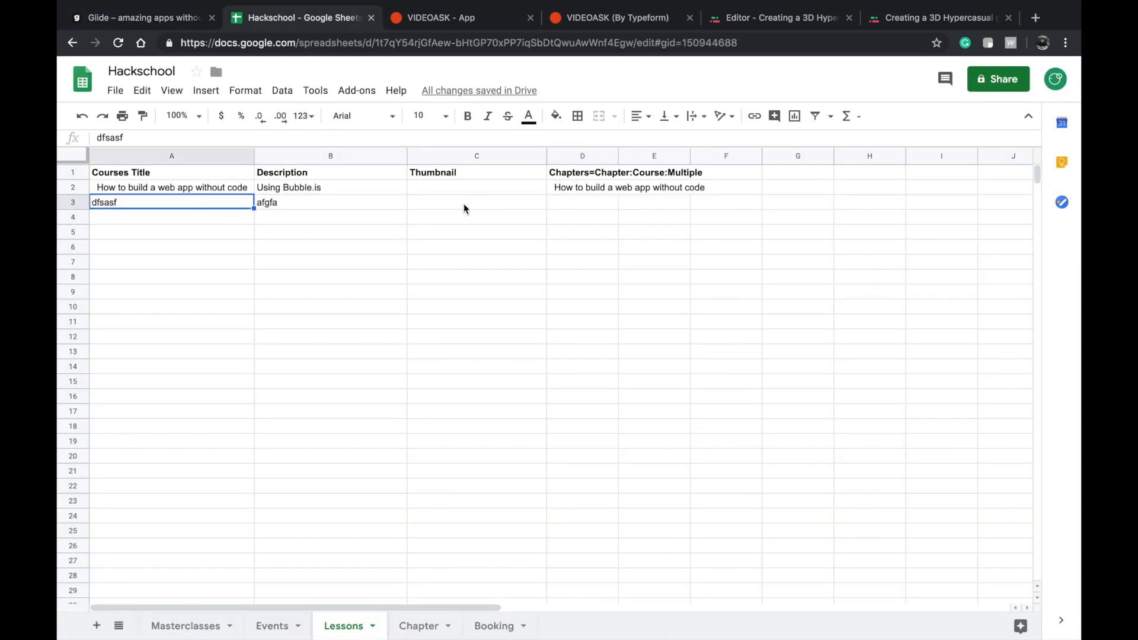
{"action": "left_click", "coordinate": [609, 204]}
{"action": "type", "text": "dfsasf"}
{"action": "left_click", "coordinate": [596, 233]}
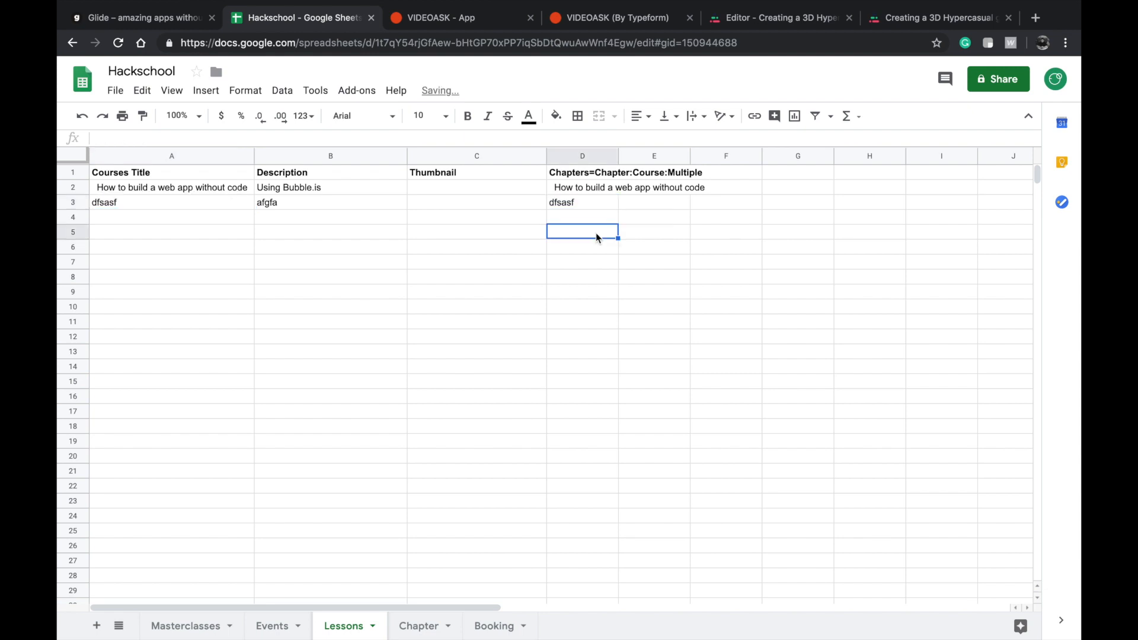
Check the afgfa lesson in Glide, and compare cells A3 and D3 of the Lessons sheet.
{"action": "left_click", "coordinate": [125, 20]}
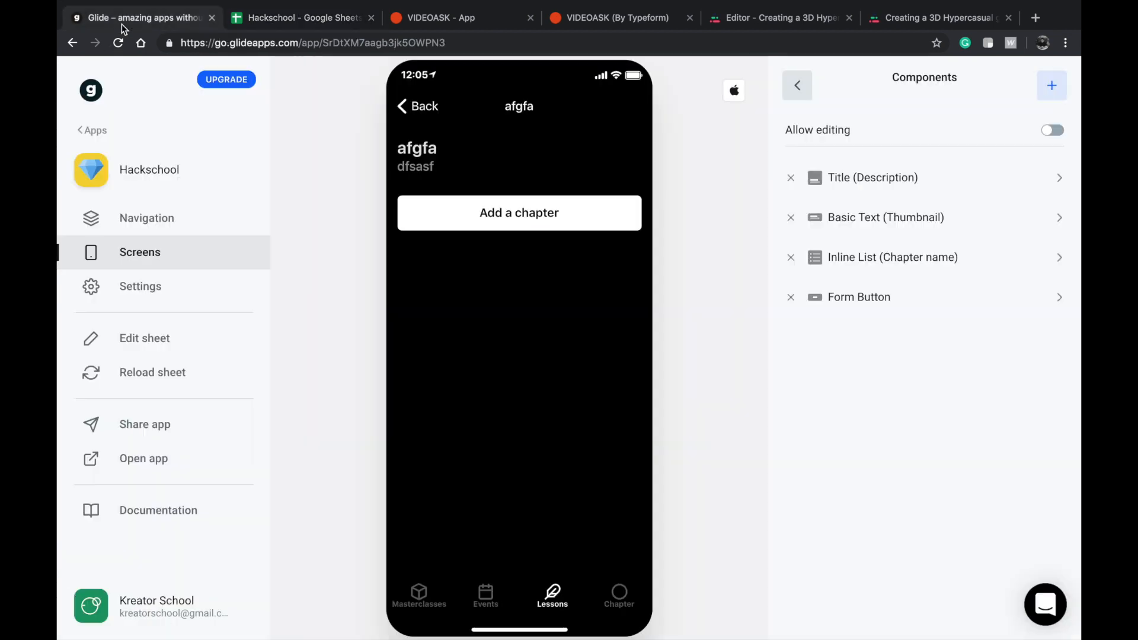
{"action": "left_click", "coordinate": [300, 28]}
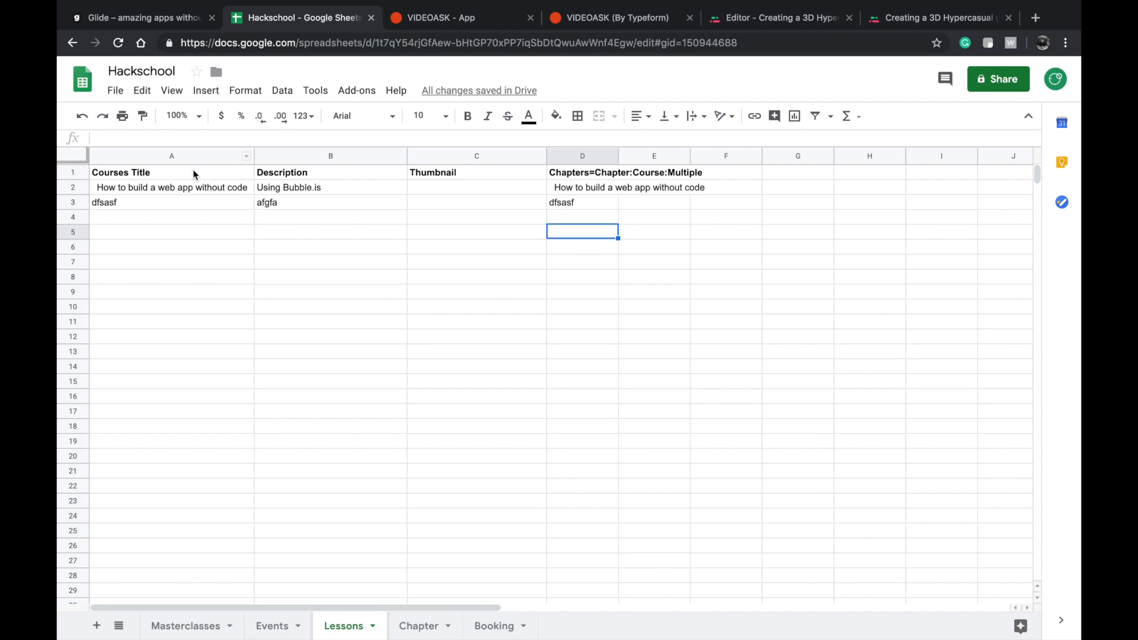
{"action": "left_click", "coordinate": [166, 204]}
{"action": "left_click", "coordinate": [570, 200]}
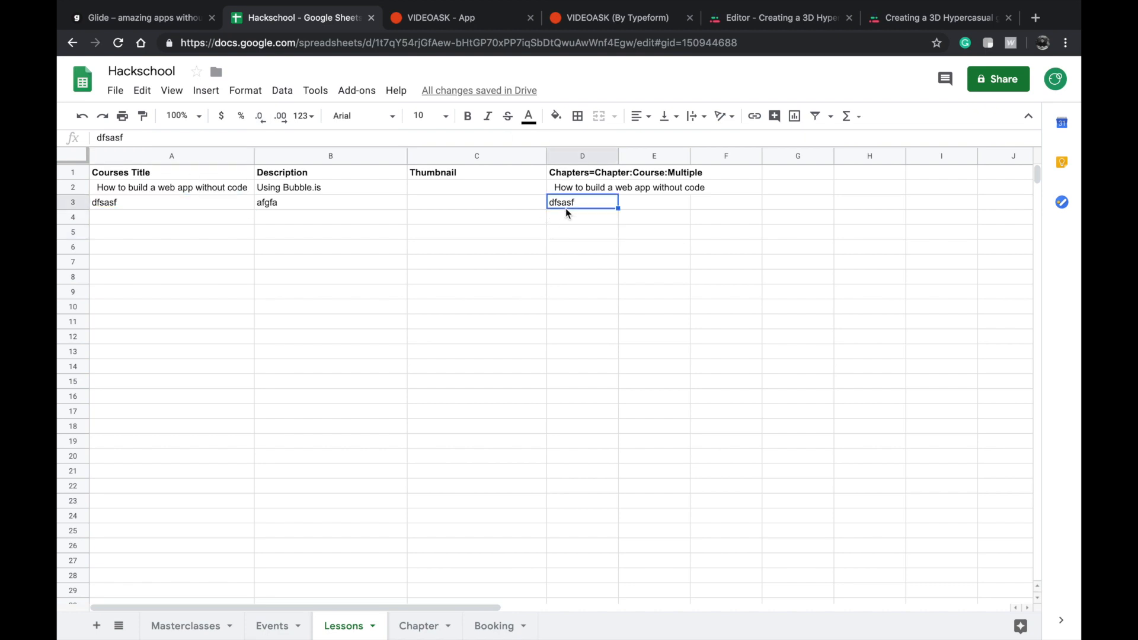
Switch to Glide, reload the sheet, and add a chapter named Two with content fsdafs to the afgfa lesson.
{"action": "left_click", "coordinate": [149, 50]}
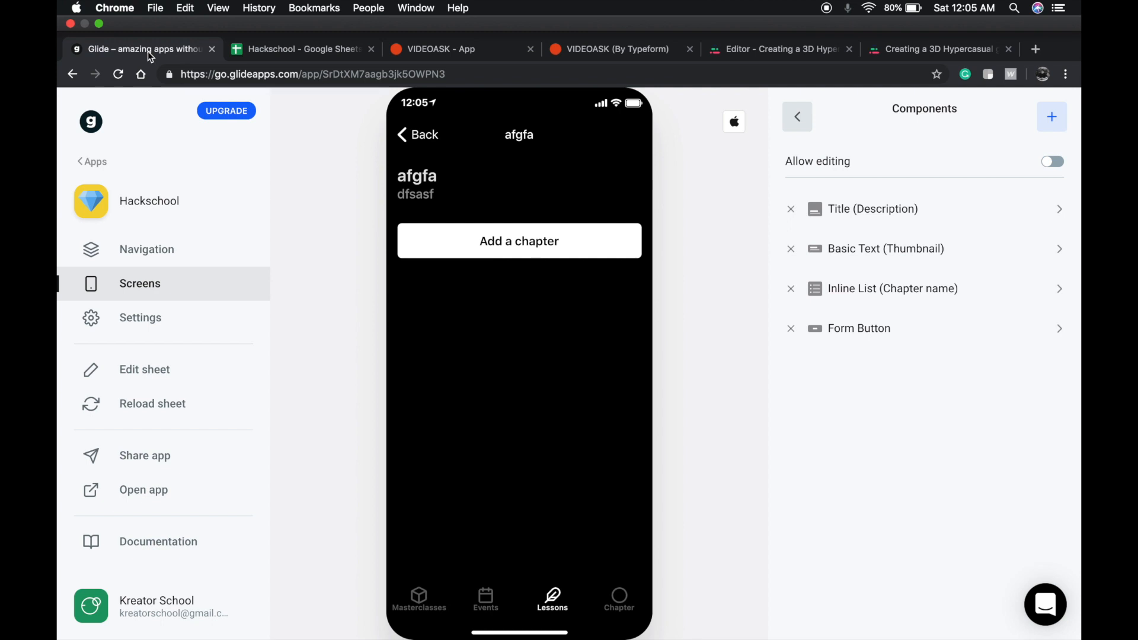
{"action": "left_click", "coordinate": [162, 379]}
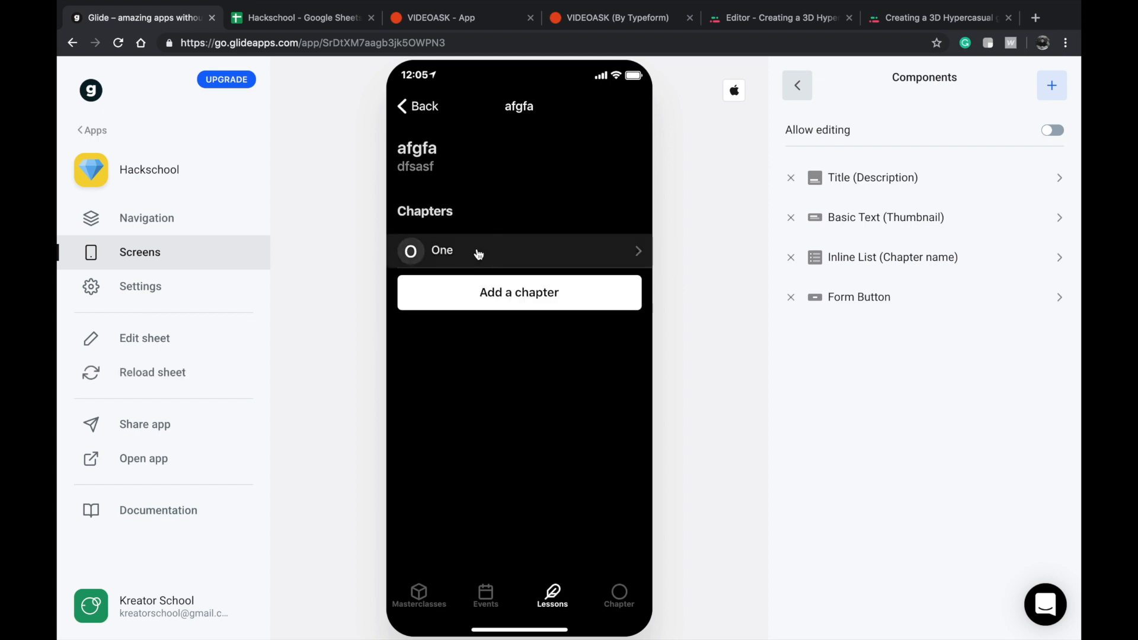
{"action": "left_click", "coordinate": [517, 287]}
{"action": "left_click", "coordinate": [488, 214]}
{"action": "type", "text": "fsdafs"}
{"action": "left_click", "coordinate": [483, 301]}
{"action": "left_click", "coordinate": [481, 277]}
{"action": "type", "text": "TRw"}
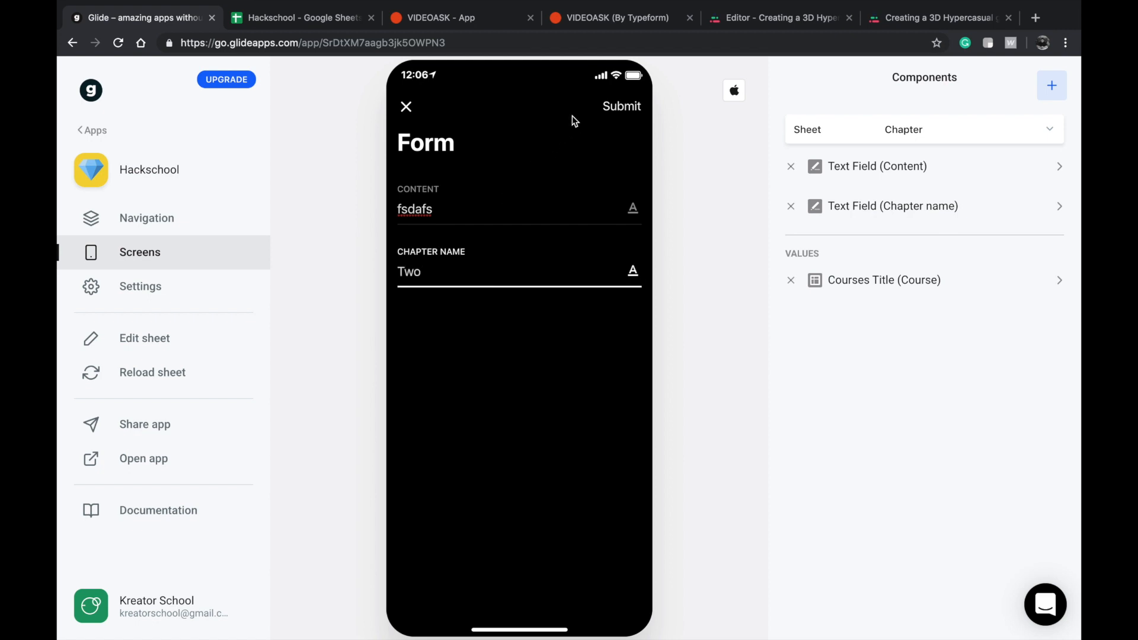
{"action": "left_click", "coordinate": [618, 105]}
Check the content of chapter Two in the afgfa lesson, and compare the chapter list of the Using Bubble.is lesson.
{"action": "left_click", "coordinate": [460, 288]}
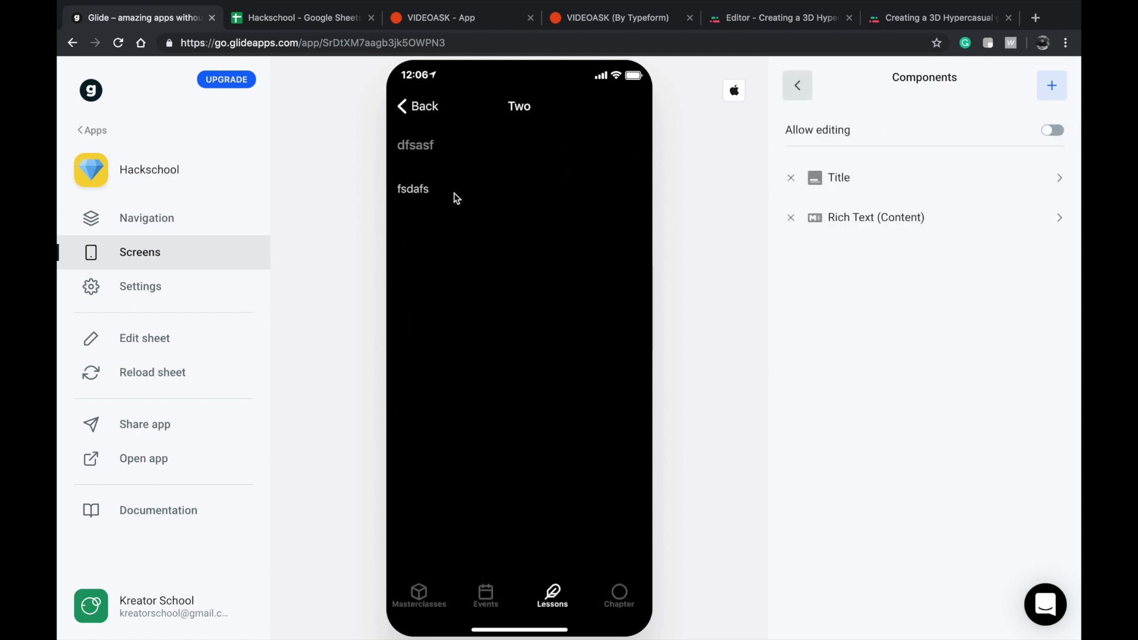
{"action": "left_click", "coordinate": [406, 106]}
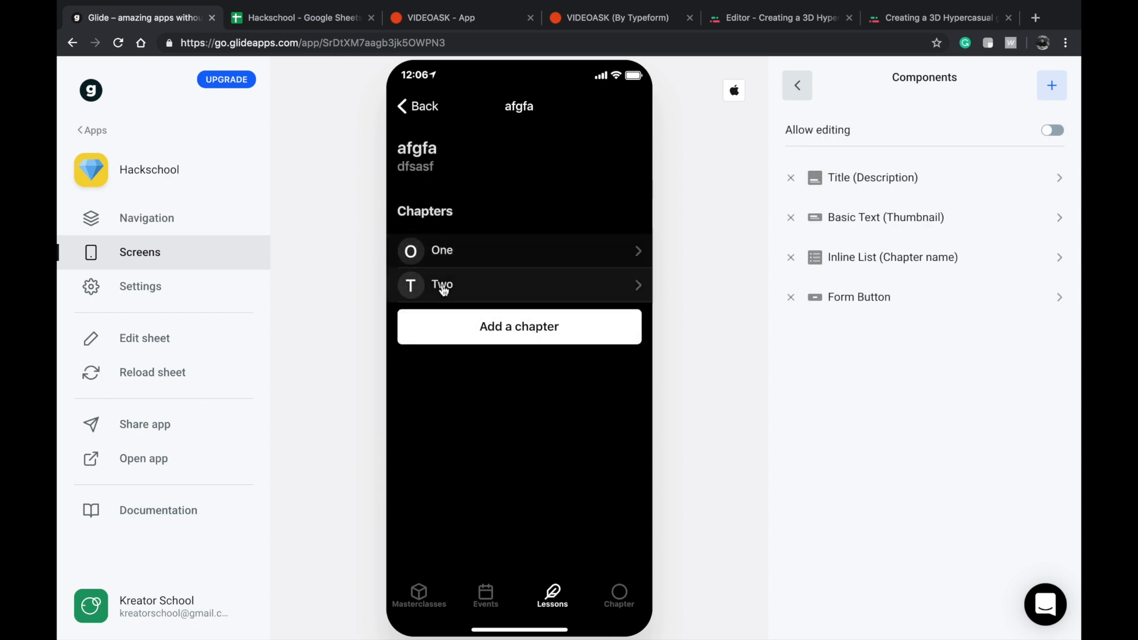
{"action": "left_click", "coordinate": [442, 287]}
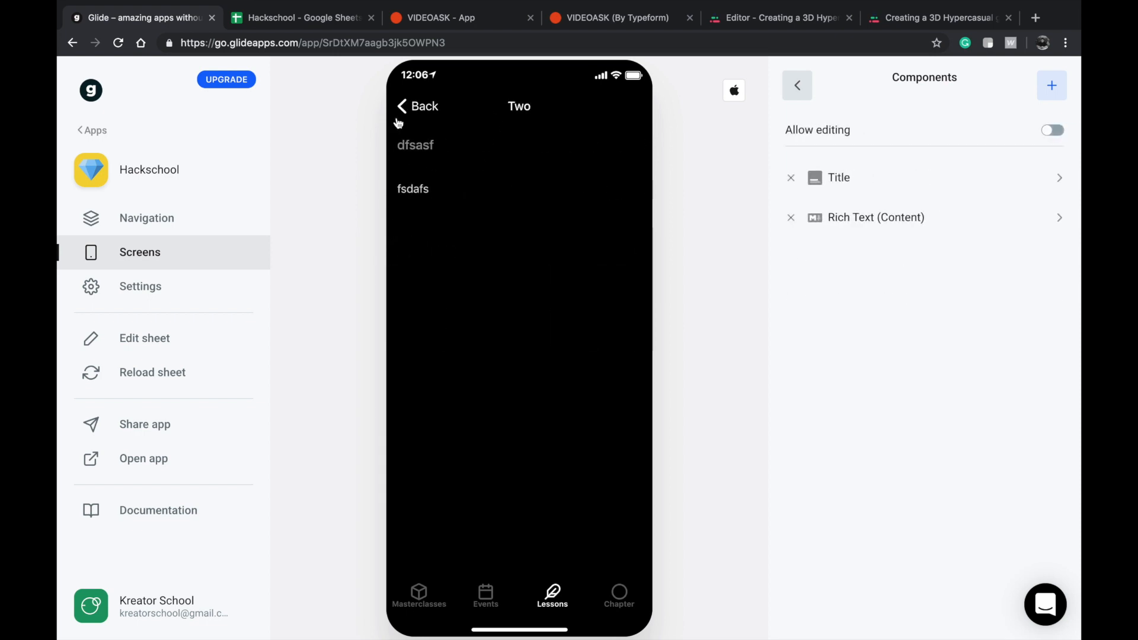
{"action": "left_click", "coordinate": [414, 117]}
{"action": "left_click", "coordinate": [413, 117]}
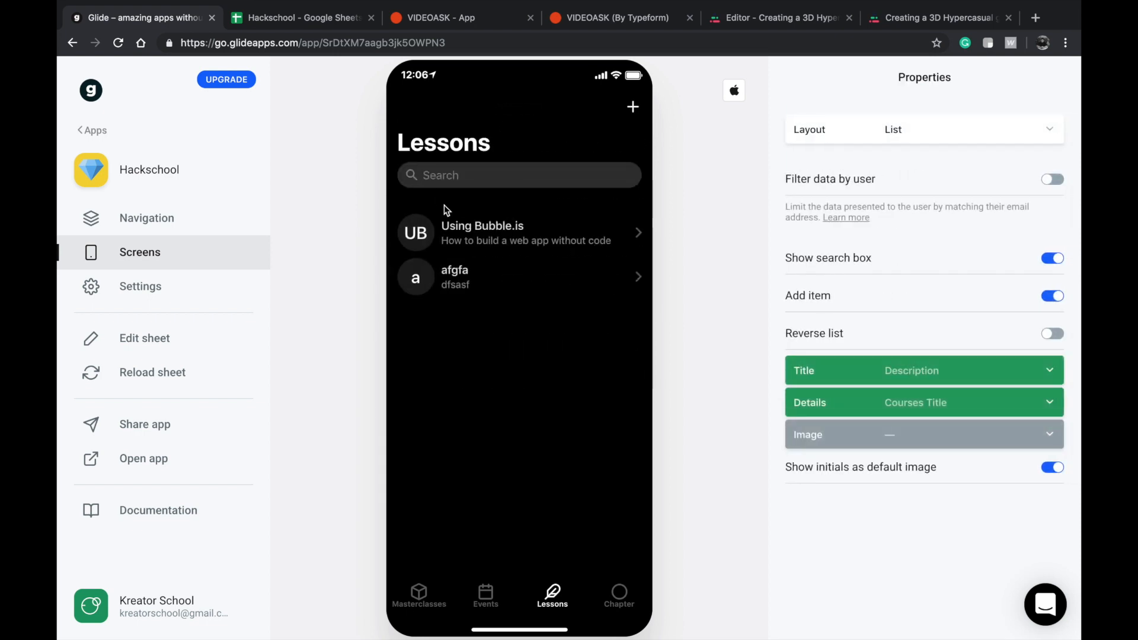
{"action": "left_click", "coordinate": [454, 229]}
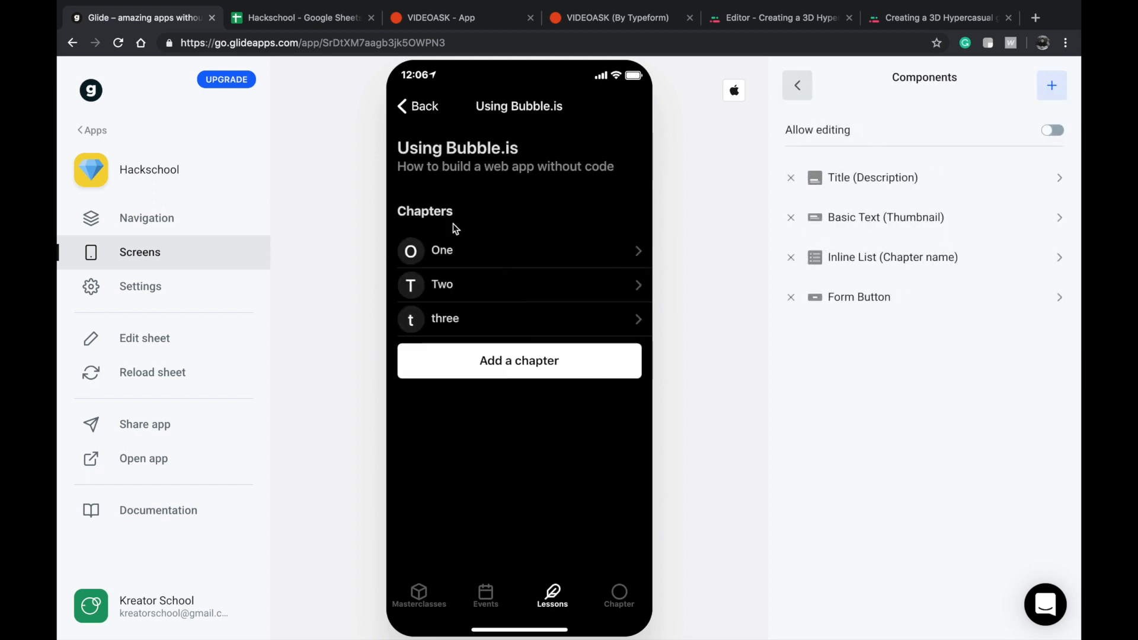
{"action": "left_click", "coordinate": [422, 105]}
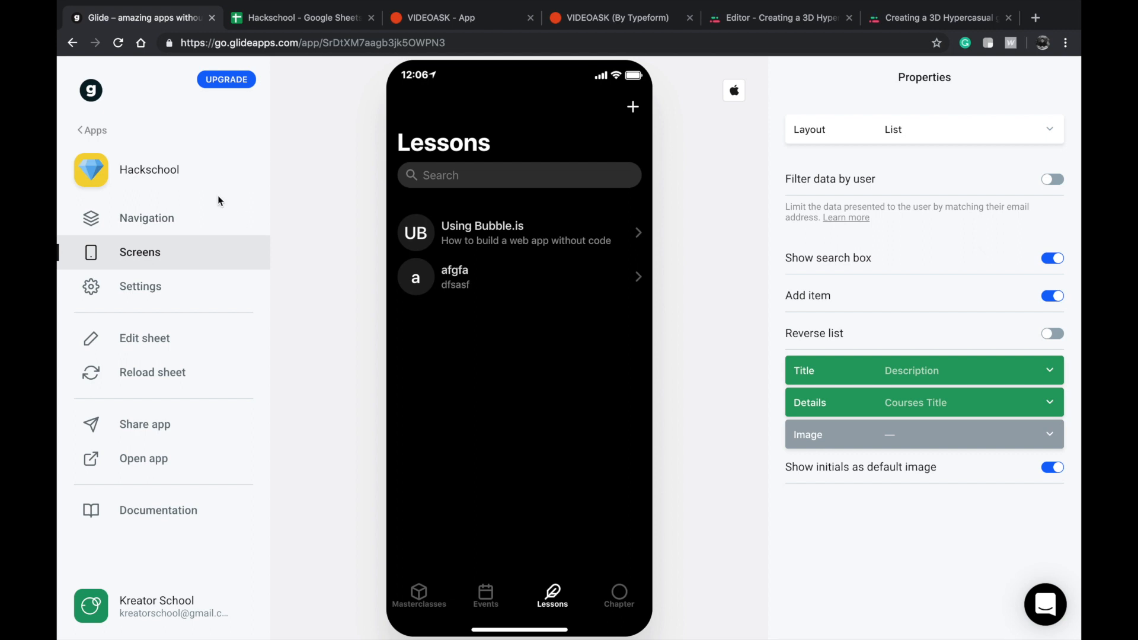
Hide the Chapter screen from the app's navigation.
{"action": "left_click", "coordinate": [147, 218]}
{"action": "scroll", "coordinate": [871, 440], "scroll_direction": "down", "scroll_amount": 3}
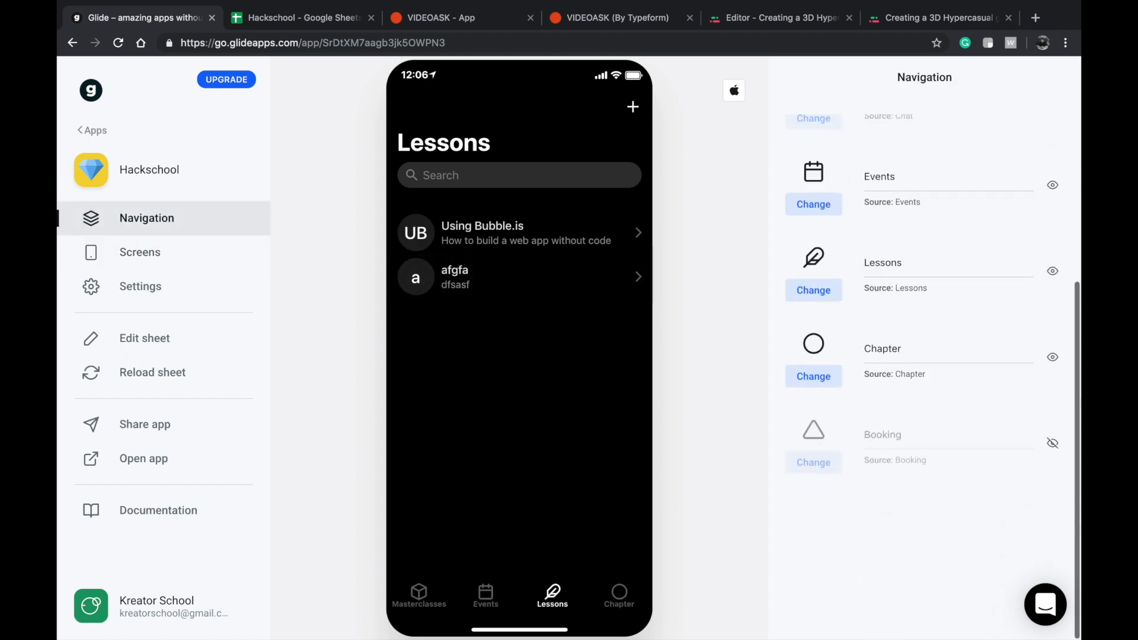
{"action": "left_click", "coordinate": [1053, 358]}
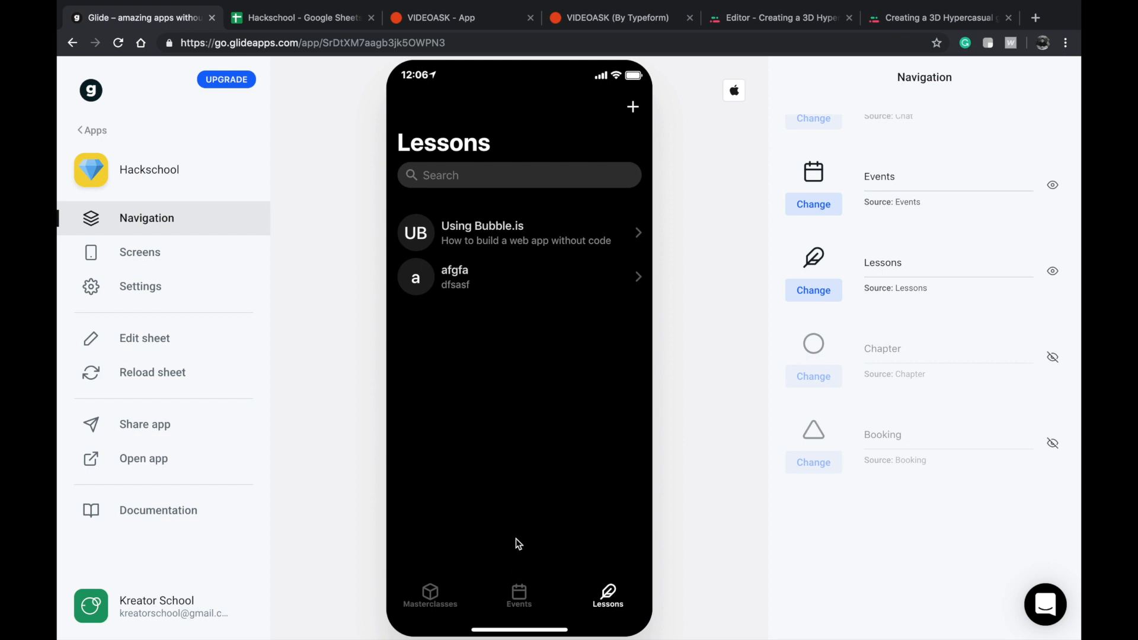
Set the Events screen's layout to Calendar, and check the Climate change festival event's details page.
{"action": "left_click", "coordinate": [508, 609]}
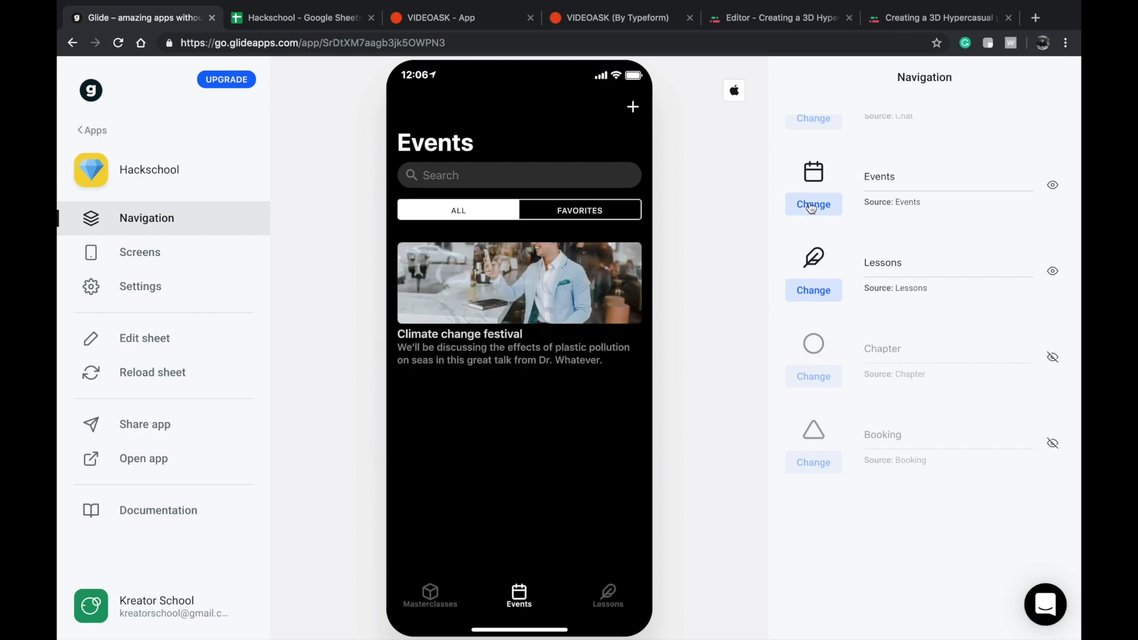
{"action": "left_click", "coordinate": [160, 253]}
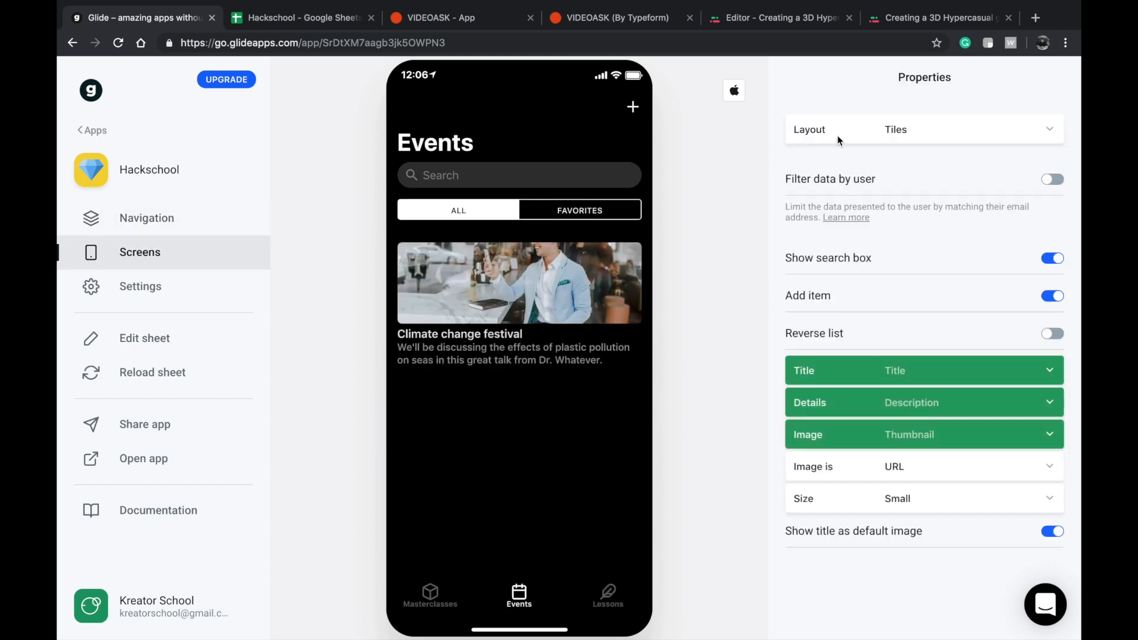
{"action": "left_click", "coordinate": [878, 128]}
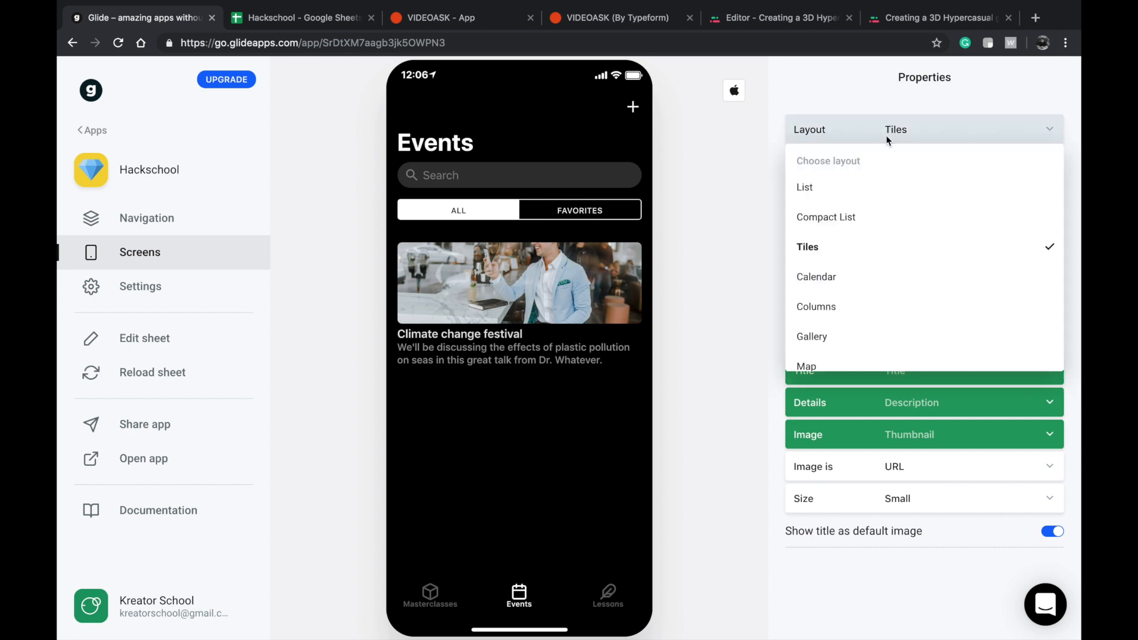
{"action": "left_click", "coordinate": [852, 291]}
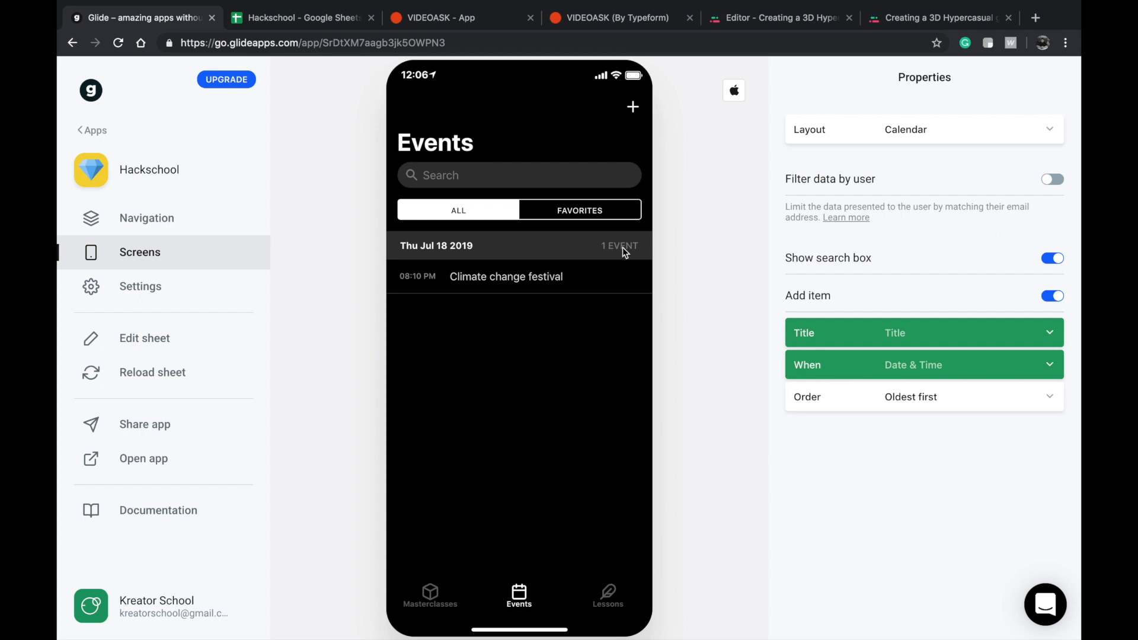
{"action": "left_click", "coordinate": [532, 292]}
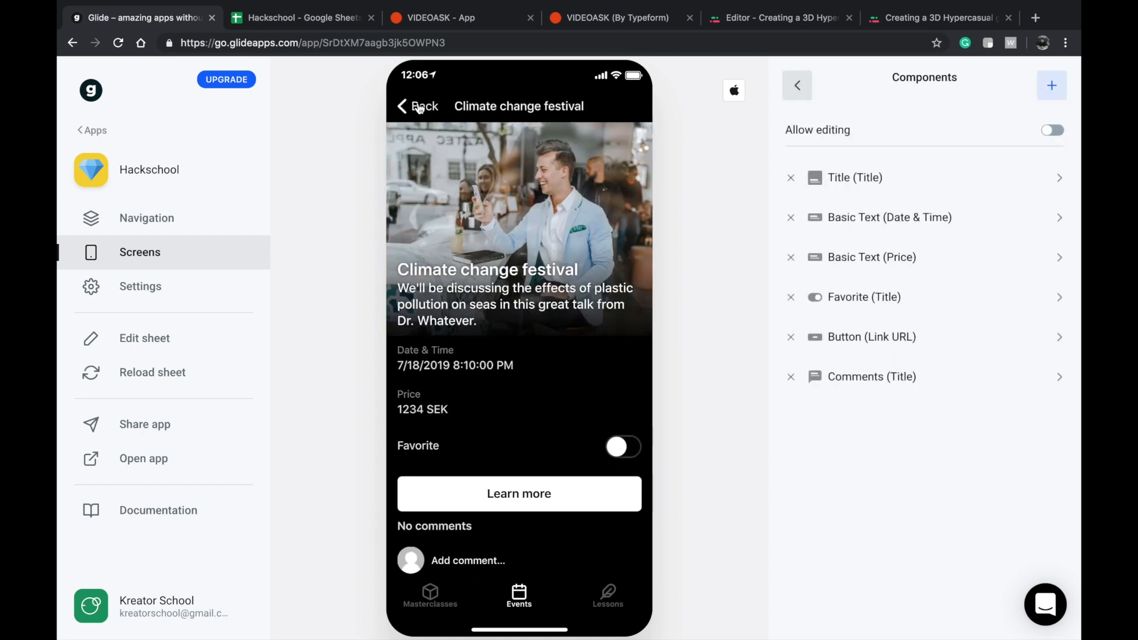
{"action": "left_click", "coordinate": [419, 108]}
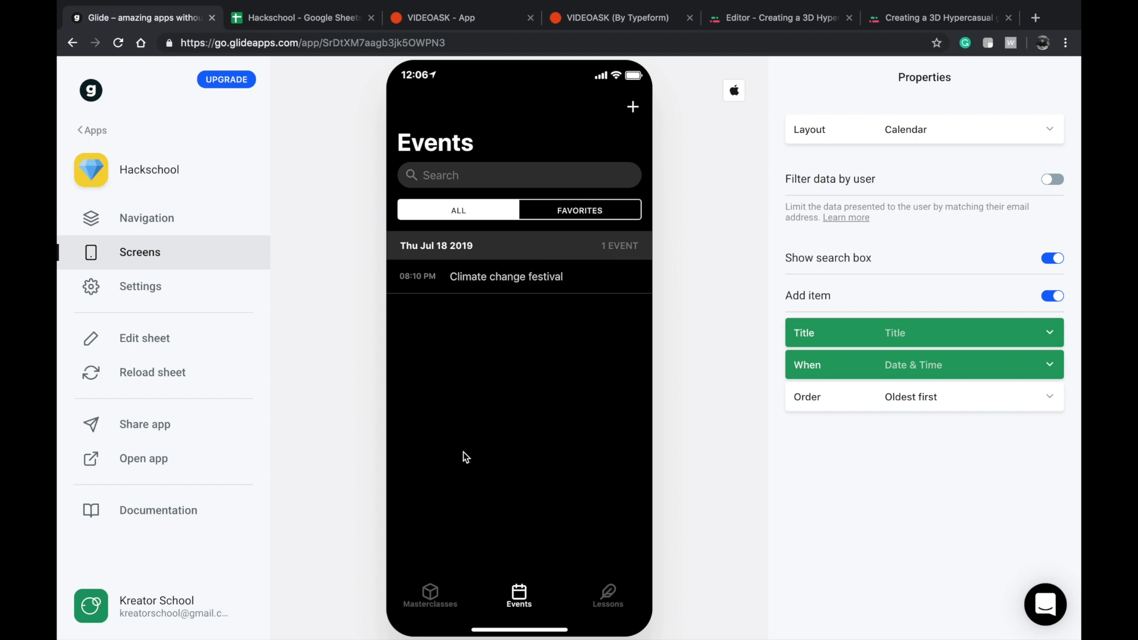
View the Masterclasses screen, and compare it with the columns of the Masterclasses sheet in Google Sheets.
{"action": "left_click", "coordinate": [430, 595]}
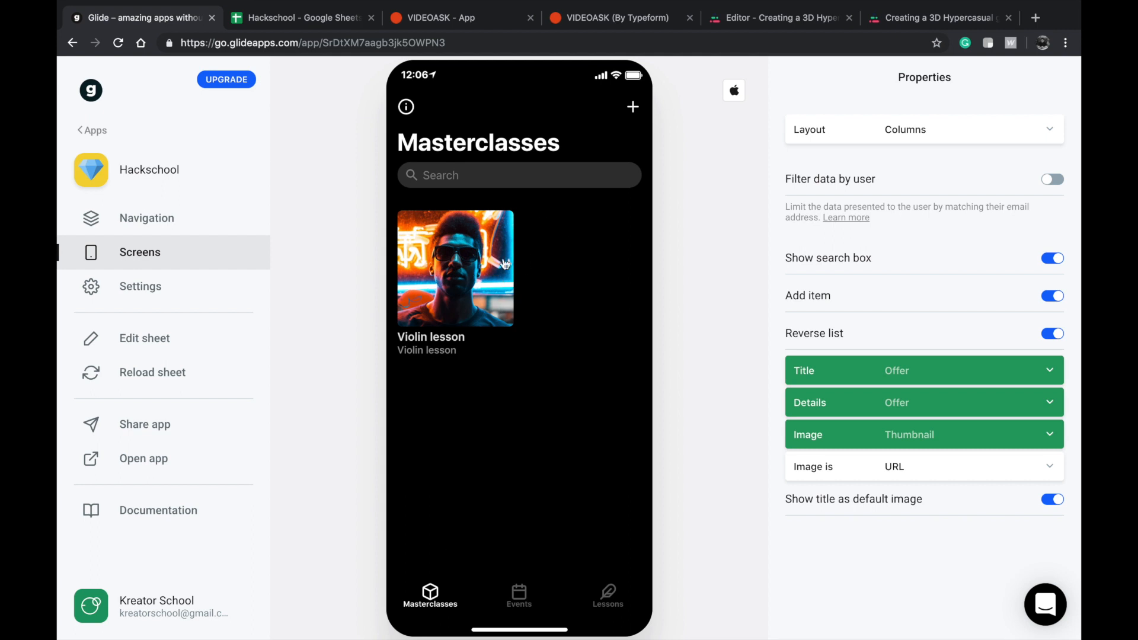
{"action": "left_click", "coordinate": [249, 19]}
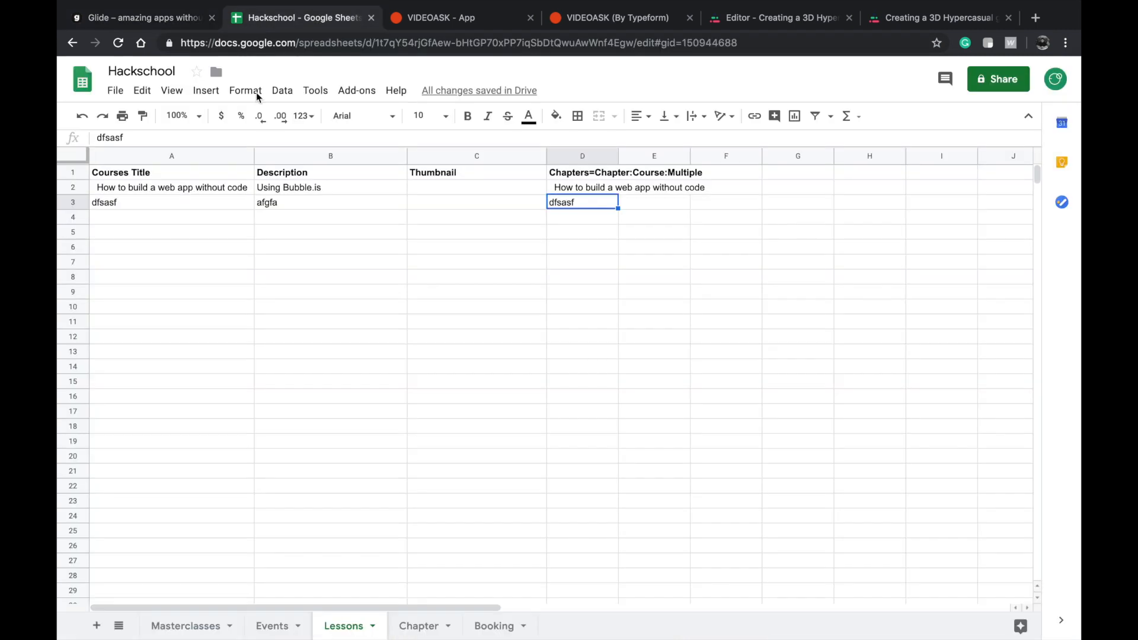
{"action": "left_click", "coordinate": [159, 626]}
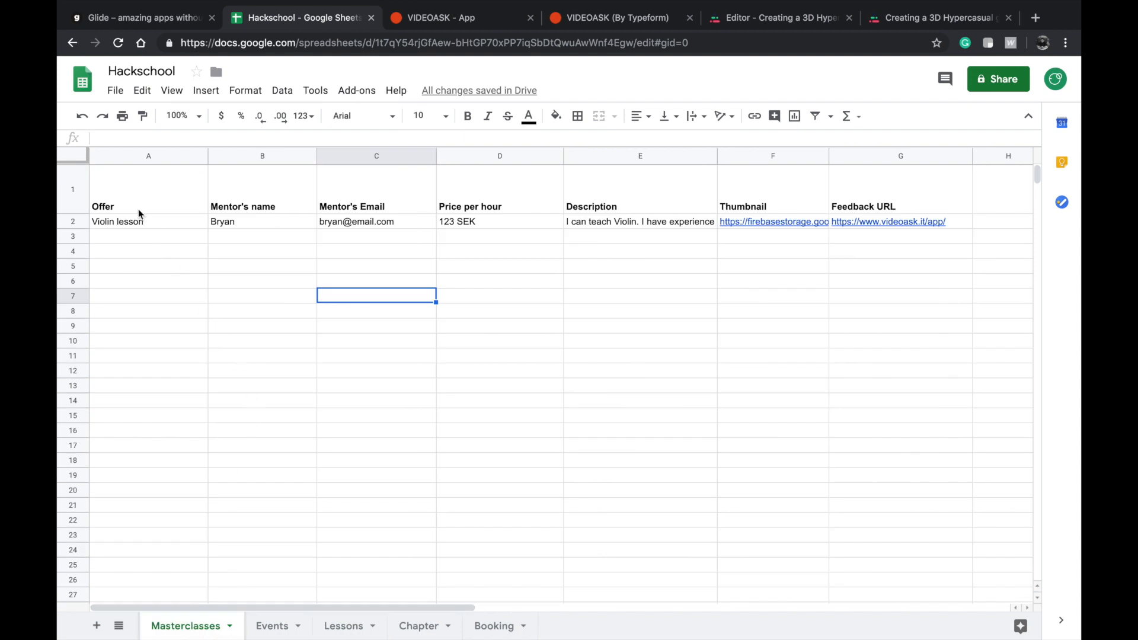
{"action": "left_click", "coordinate": [136, 237]}
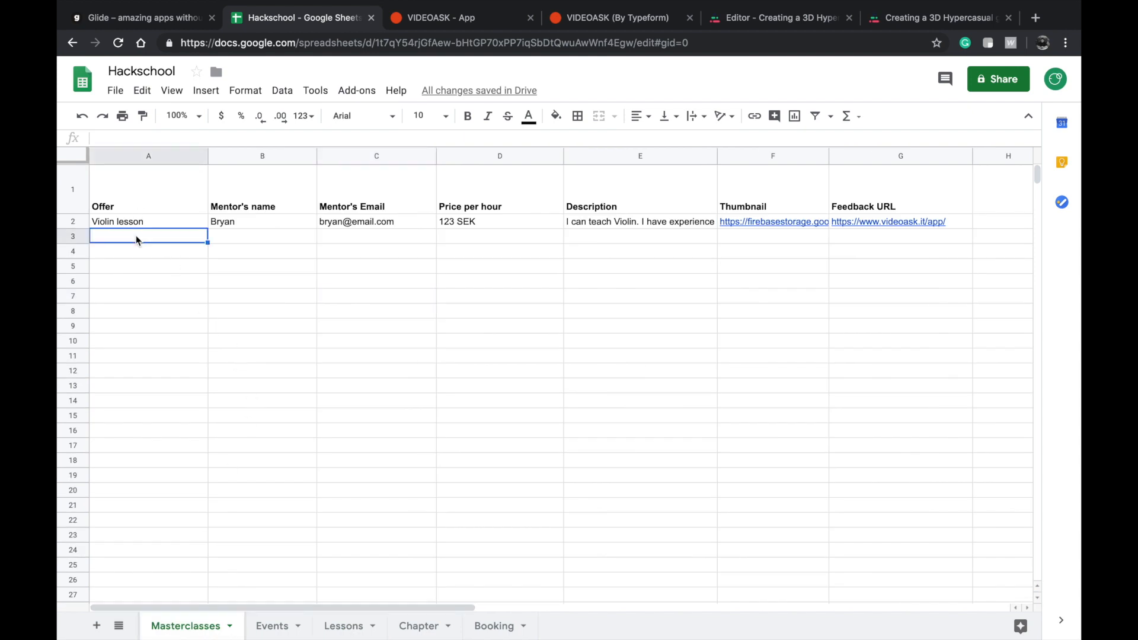
Return to Glide and examine the fields of the Masterclasses new item form, closing it without adding an entry.
{"action": "left_click", "coordinate": [166, 18]}
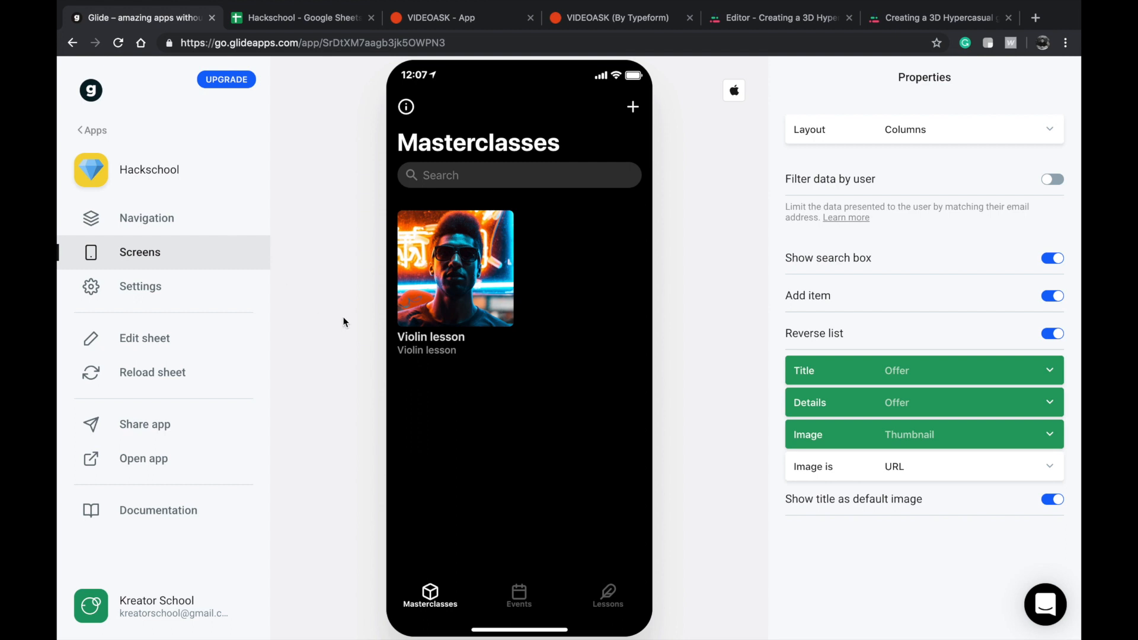
{"action": "left_click", "coordinate": [632, 107]}
{"action": "left_click", "coordinate": [482, 295]}
{"action": "left_click", "coordinate": [482, 364]}
{"action": "left_click", "coordinate": [474, 396]}
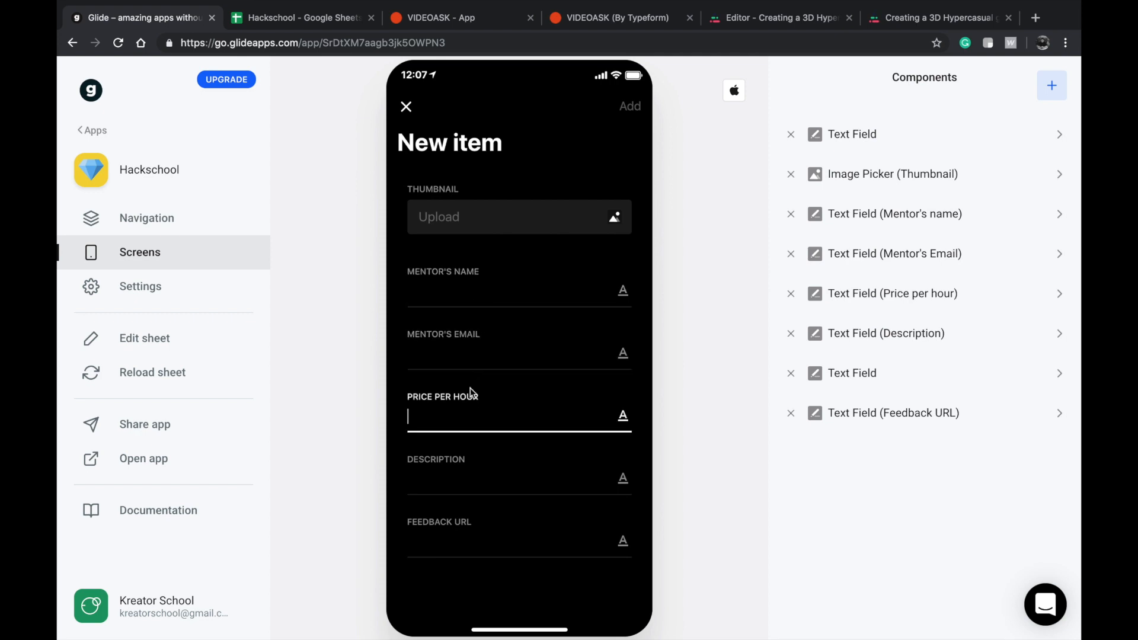
{"action": "left_click", "coordinate": [406, 107]}
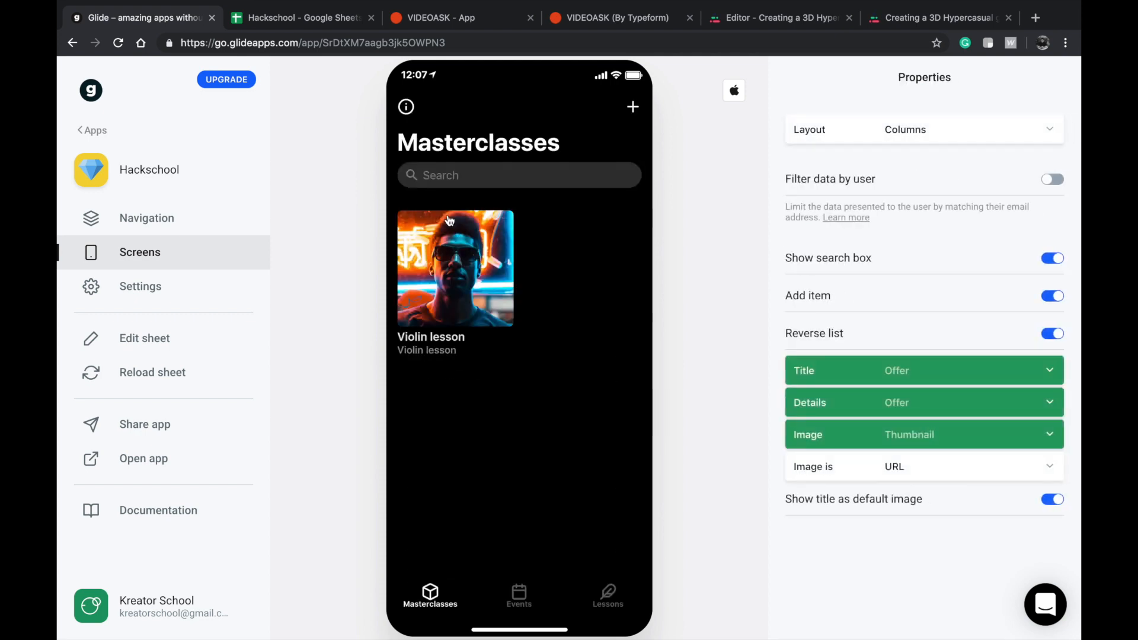
On the Violin lesson page, set the Title component's image to Thumbnail and remove the Thumbnail basic text component.
{"action": "left_click", "coordinate": [459, 289]}
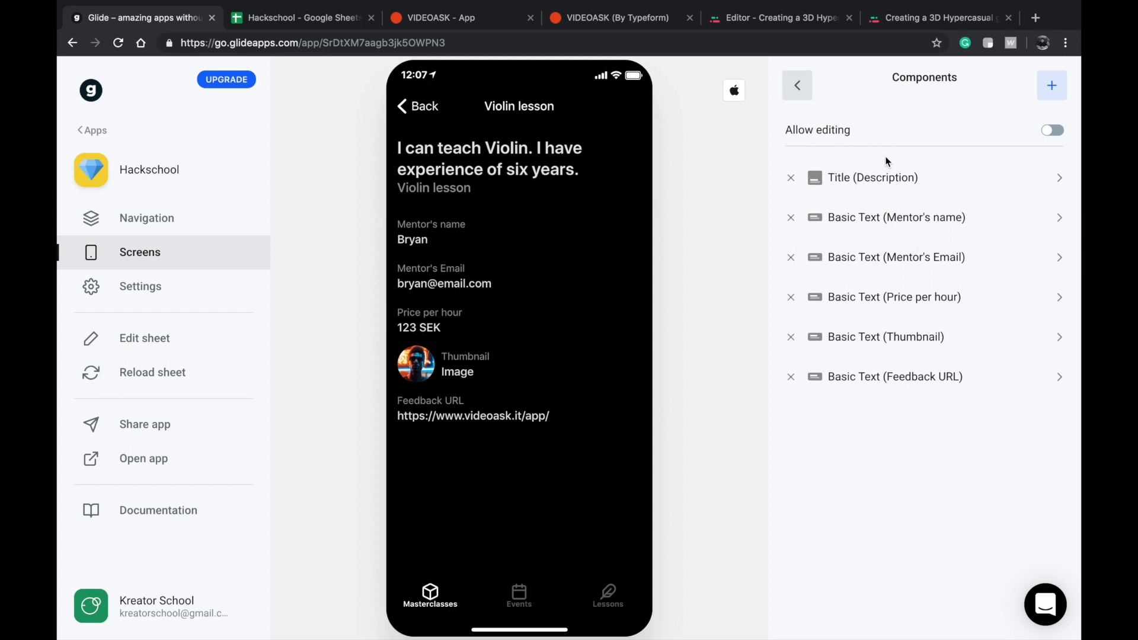
{"action": "left_click", "coordinate": [888, 193]}
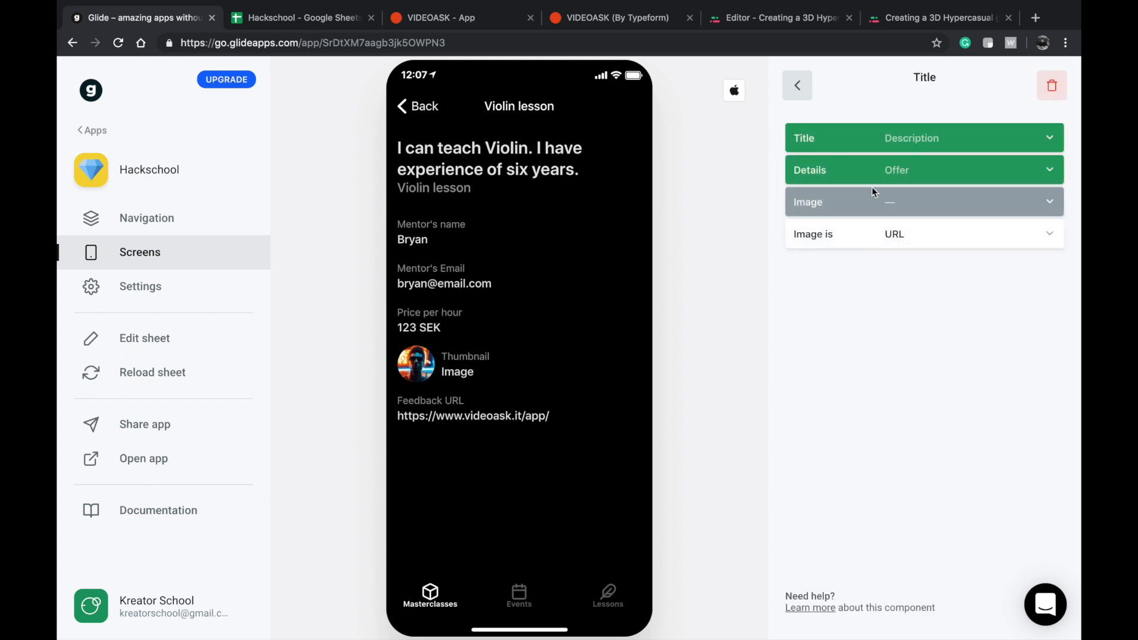
{"action": "left_click", "coordinate": [869, 195]}
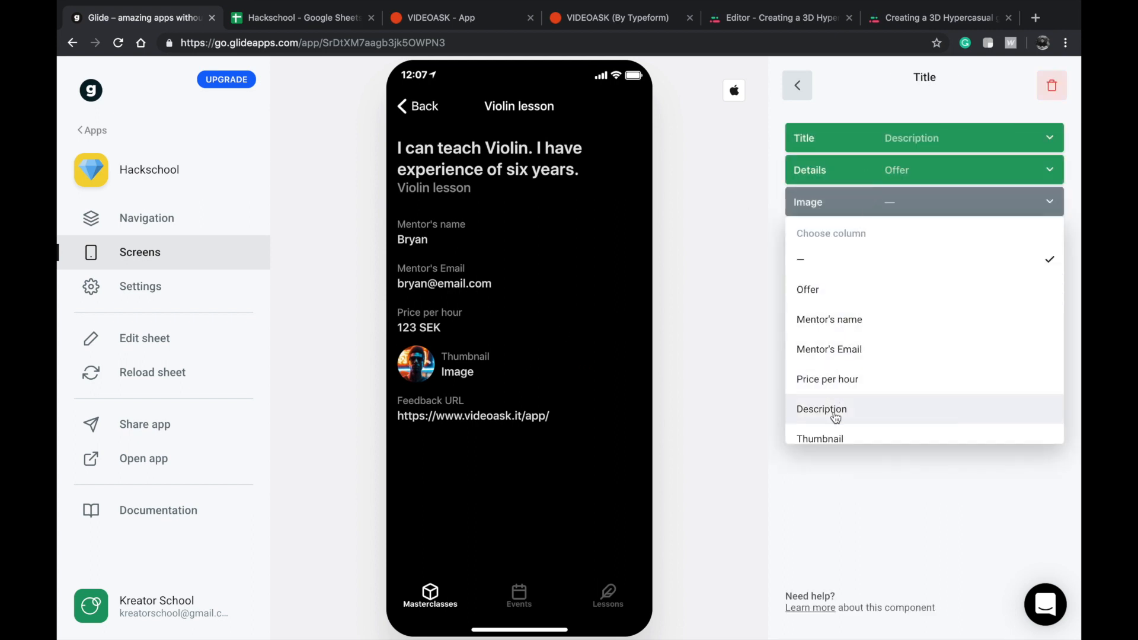
{"action": "left_click", "coordinate": [838, 435]}
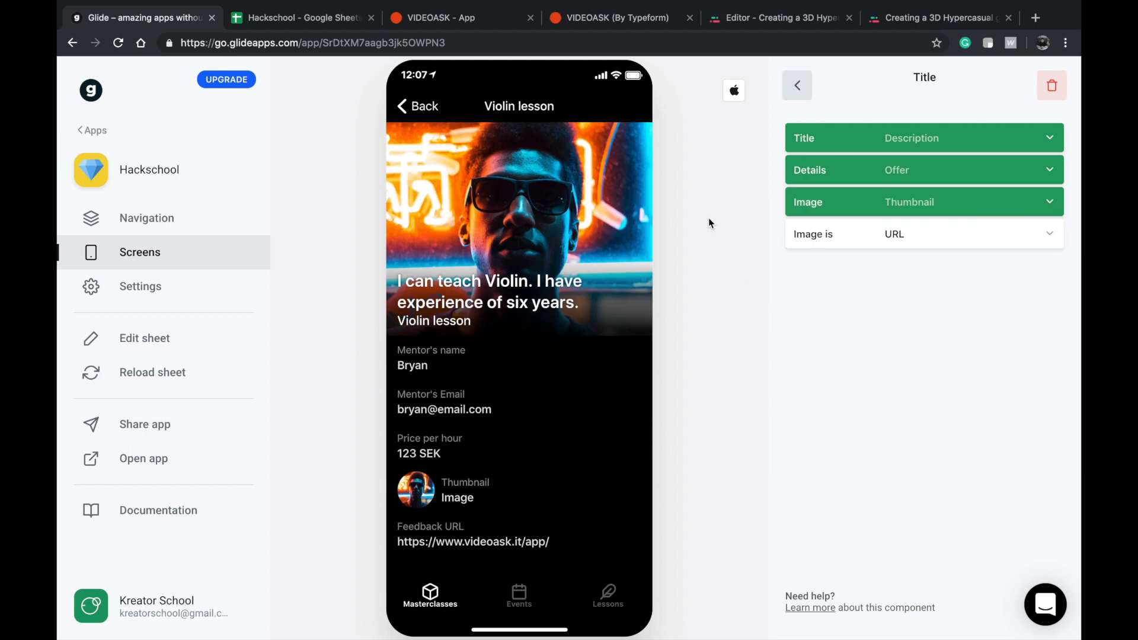
{"action": "left_click", "coordinate": [799, 86]}
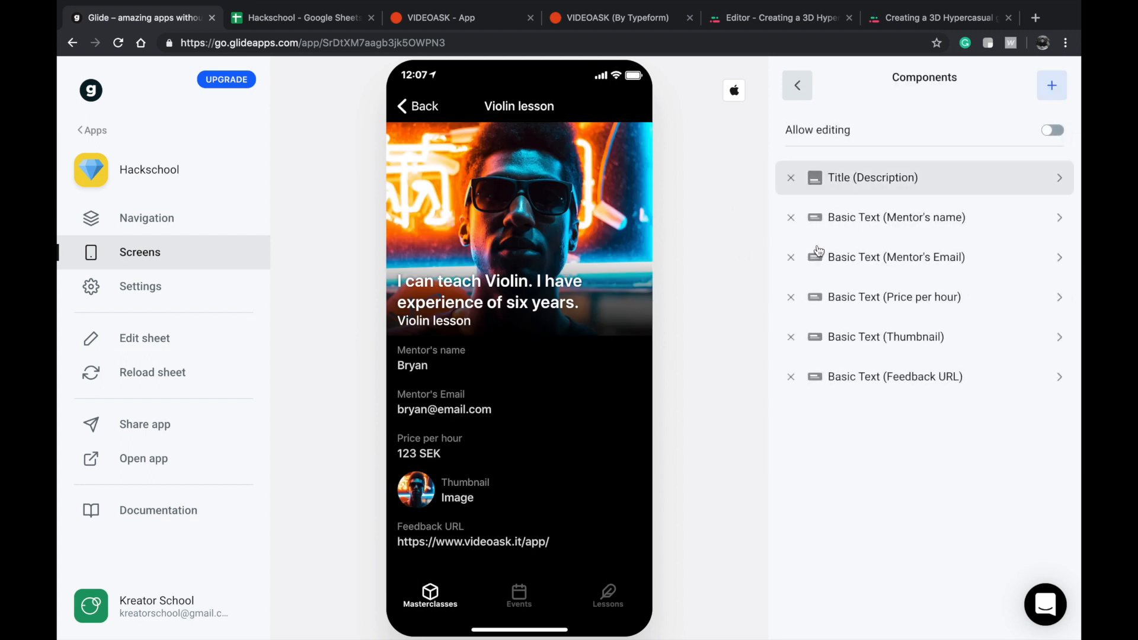
{"action": "left_click", "coordinate": [791, 338]}
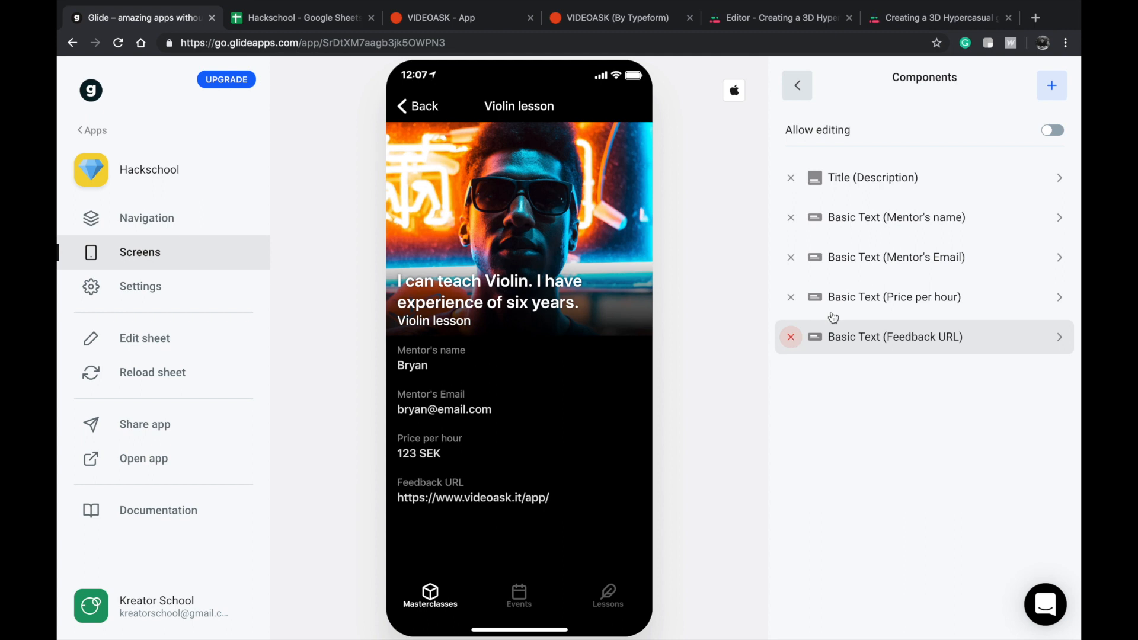
Replace the Violin lesson page's Mentor's Email basic text with an Email component addressed to Mentor's Email, and return to the Masterclasses list.
{"action": "left_click", "coordinate": [1051, 86]}
{"action": "scroll", "coordinate": [847, 489], "scroll_direction": "down", "scroll_amount": 1}
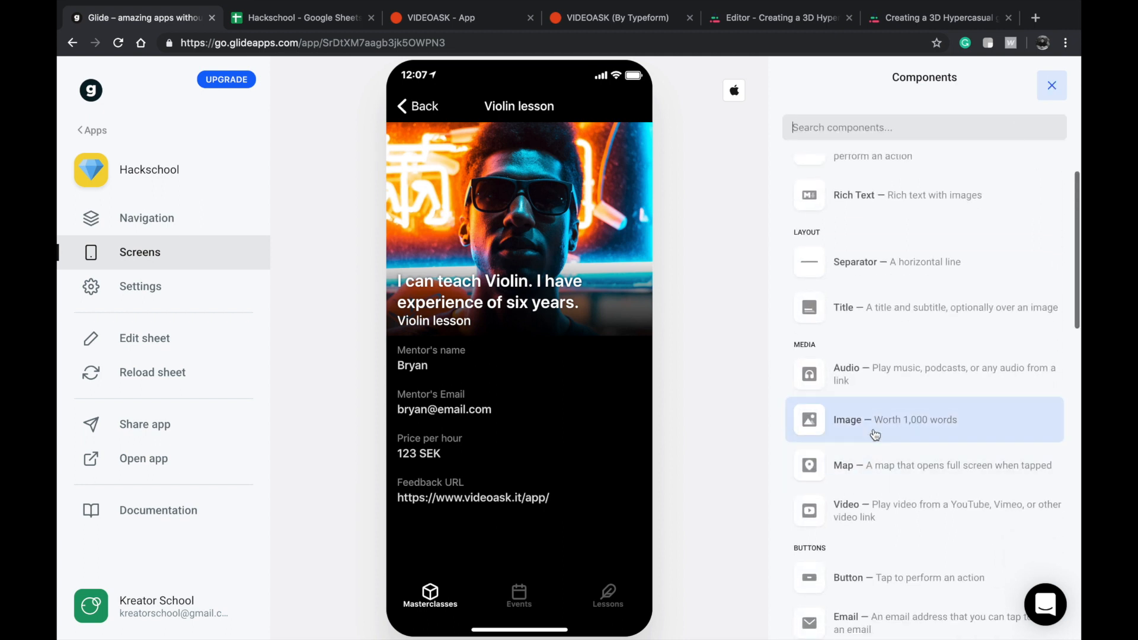
{"action": "scroll", "coordinate": [871, 421], "scroll_direction": "down", "scroll_amount": 3}
{"action": "left_click", "coordinate": [875, 581]}
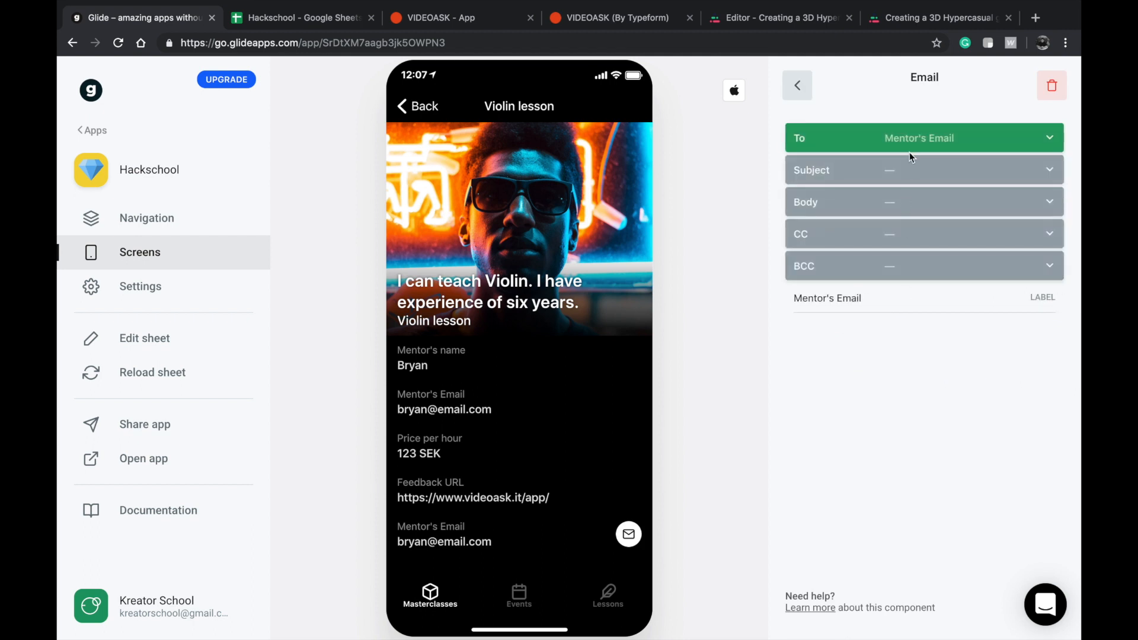
{"action": "left_click", "coordinate": [806, 87]}
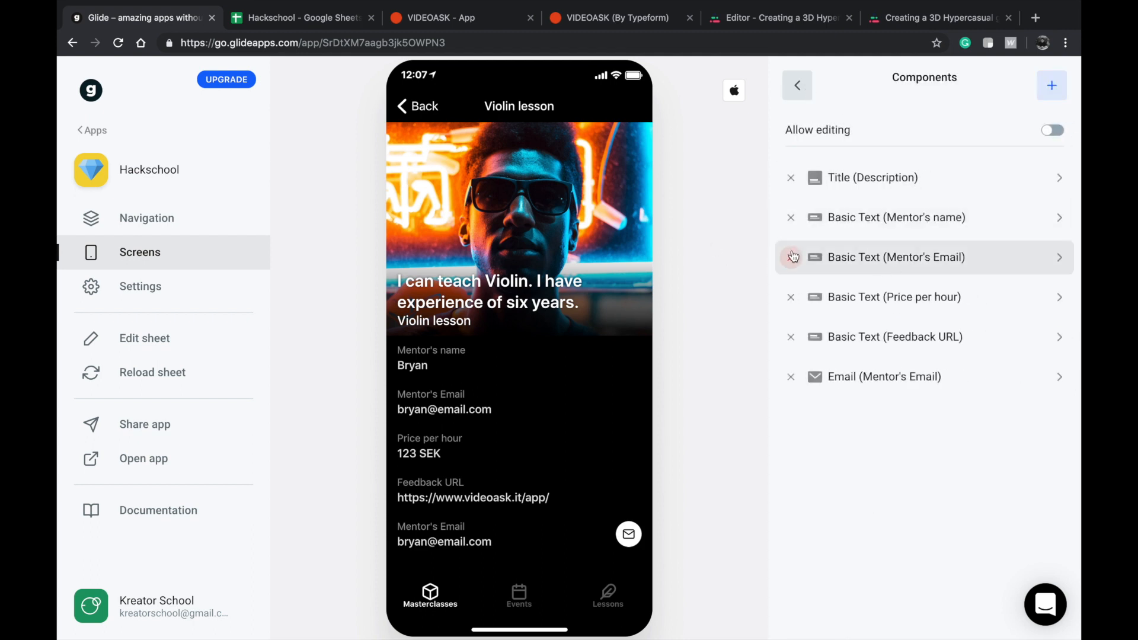
{"action": "left_click", "coordinate": [791, 257]}
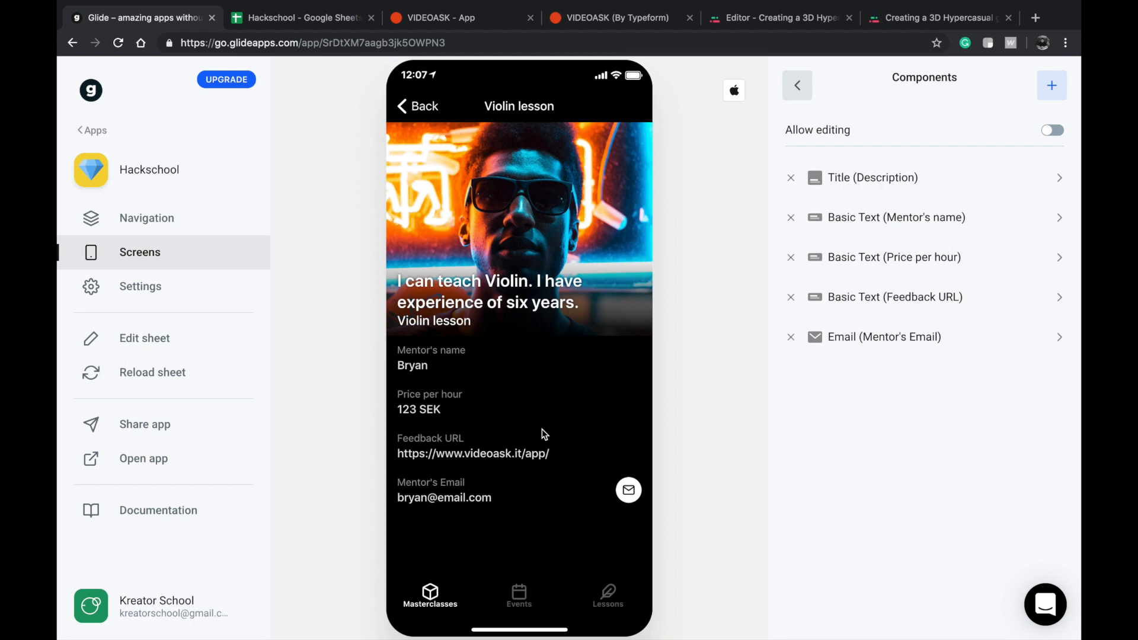
{"action": "left_click", "coordinate": [797, 85]}
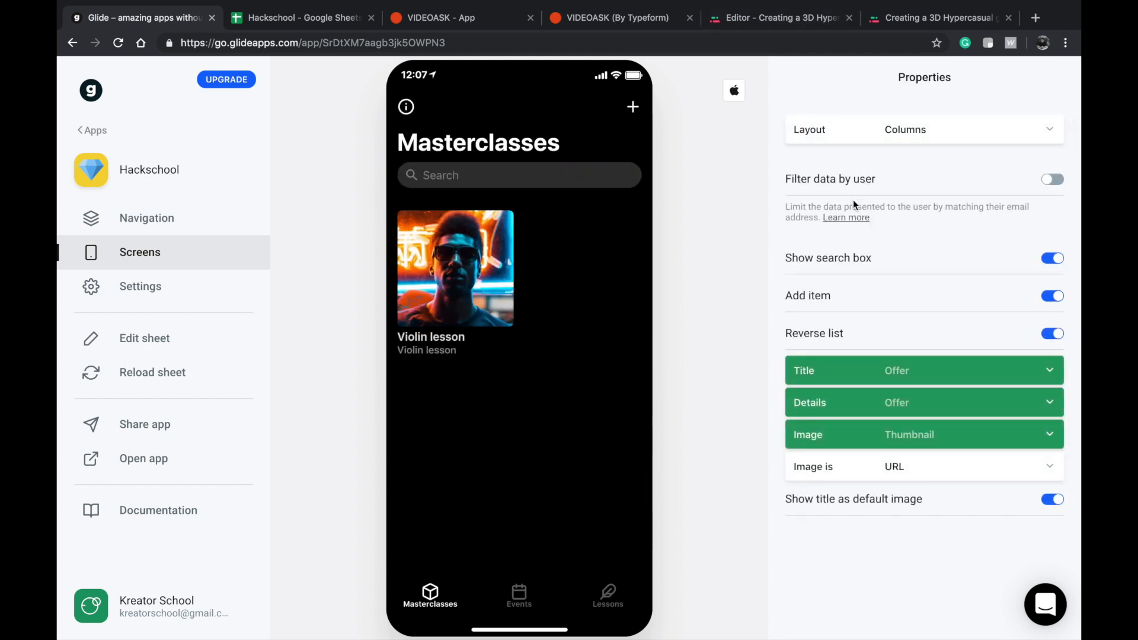
Open the Violin lesson page from the Masterclasses list.
{"action": "left_click", "coordinate": [490, 244]}
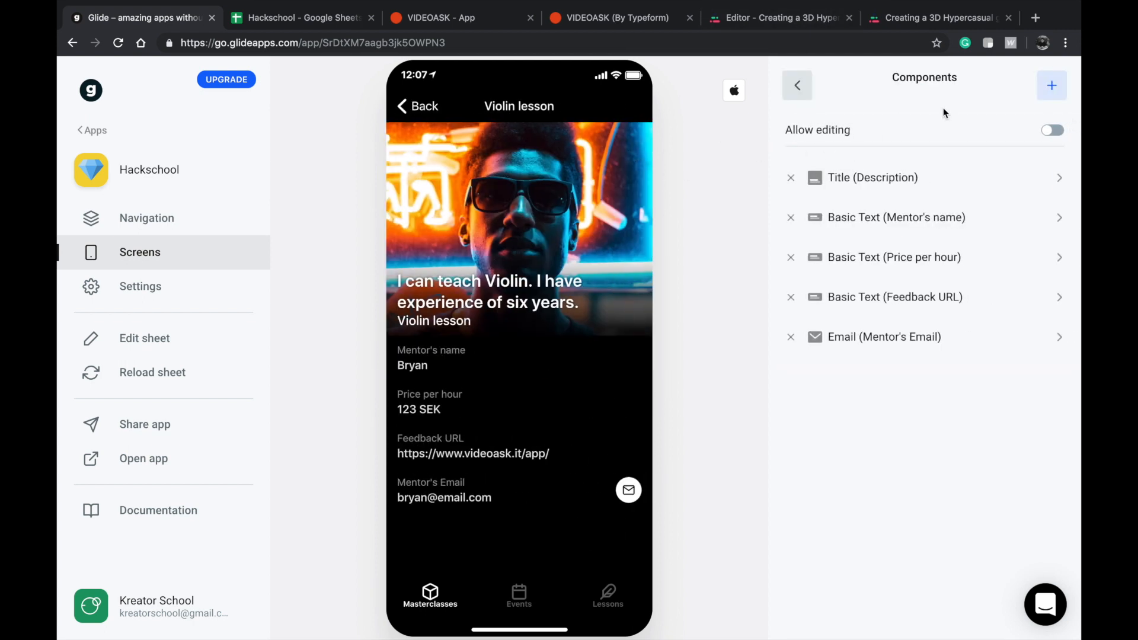
{"action": "left_click", "coordinate": [1048, 88]}
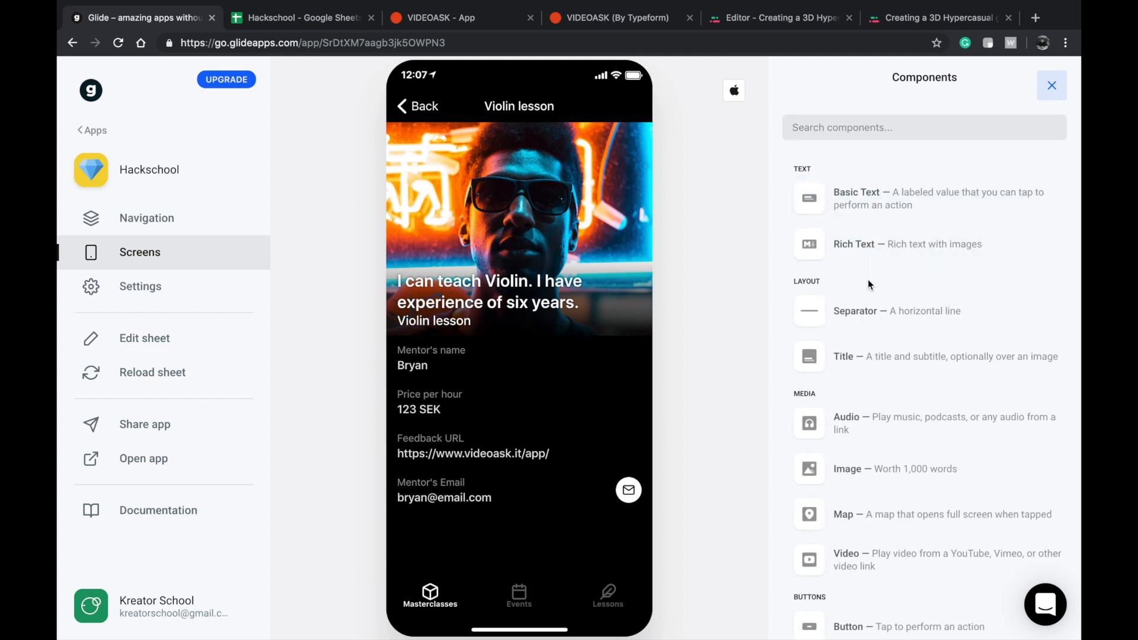
{"action": "scroll", "coordinate": [868, 279], "scroll_direction": "down", "scroll_amount": 1}
{"action": "scroll", "coordinate": [856, 427], "scroll_direction": "down", "scroll_amount": 4}
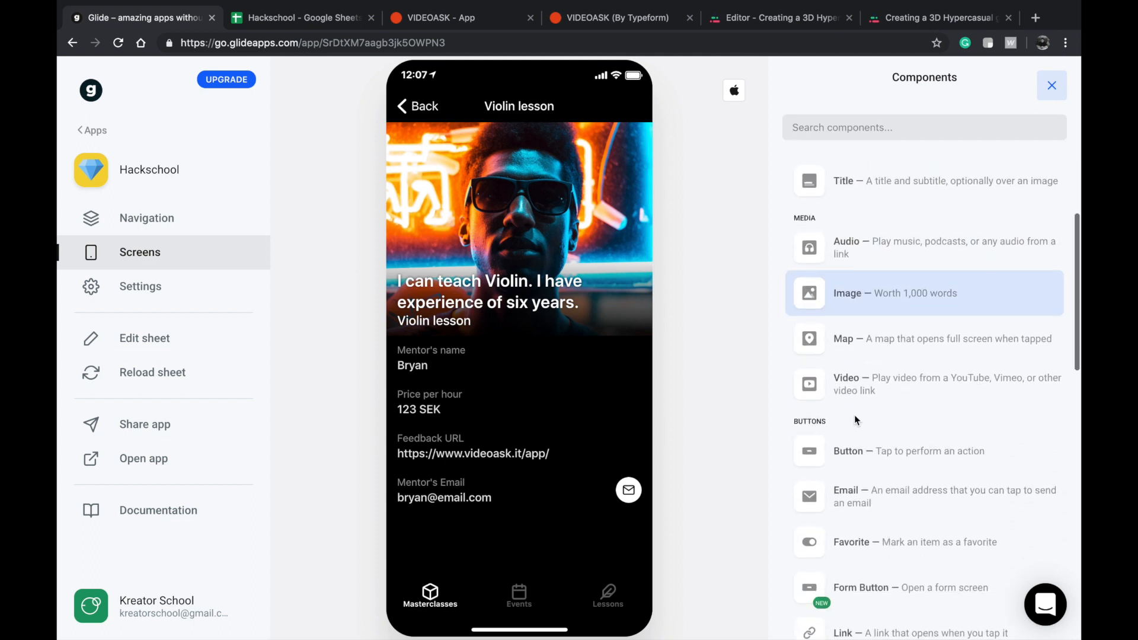
{"action": "scroll", "coordinate": [859, 513], "scroll_direction": "down", "scroll_amount": 2}
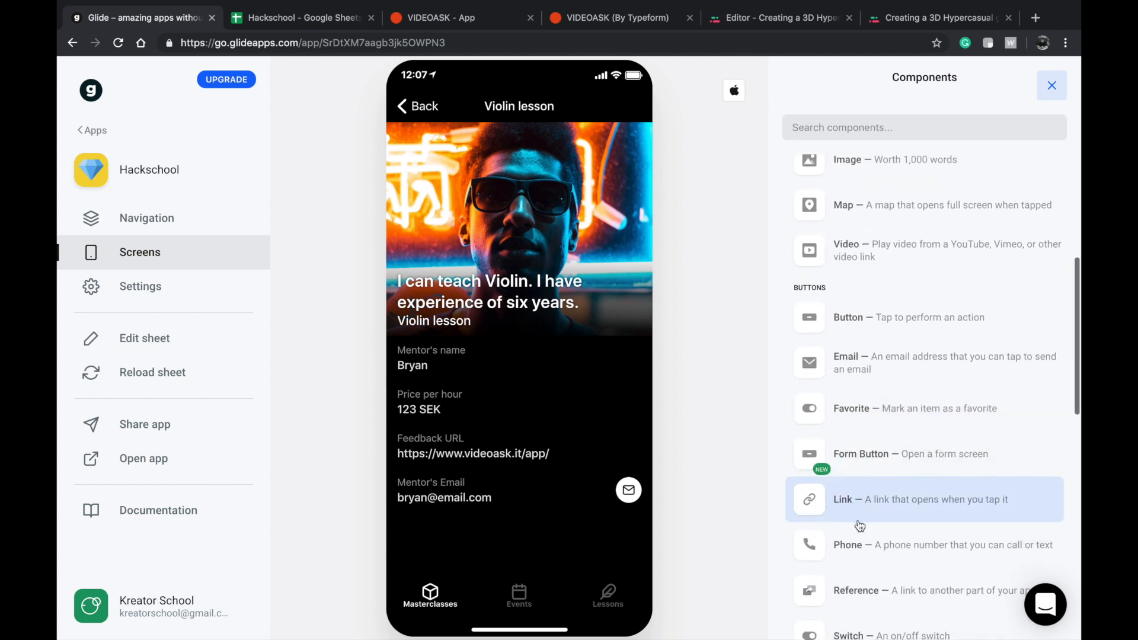
{"action": "left_click", "coordinate": [860, 468]}
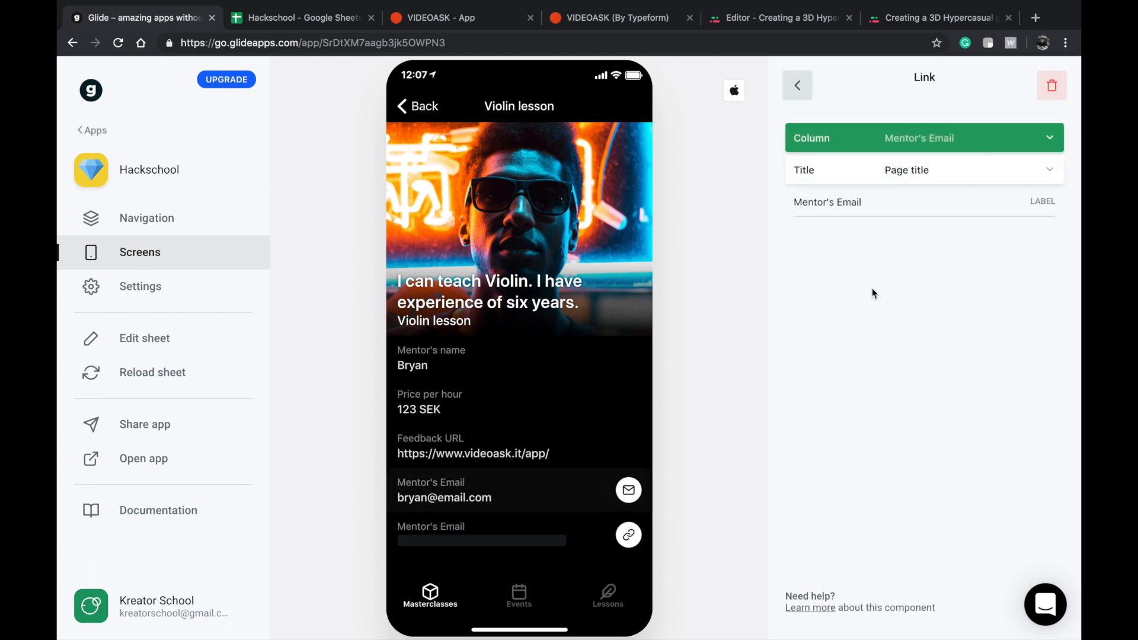
{"action": "left_click", "coordinate": [1052, 88]}
Add a Button component to the Violin lesson page with the action Open as link and Feedback URL as its data.
{"action": "left_click", "coordinate": [1051, 86]}
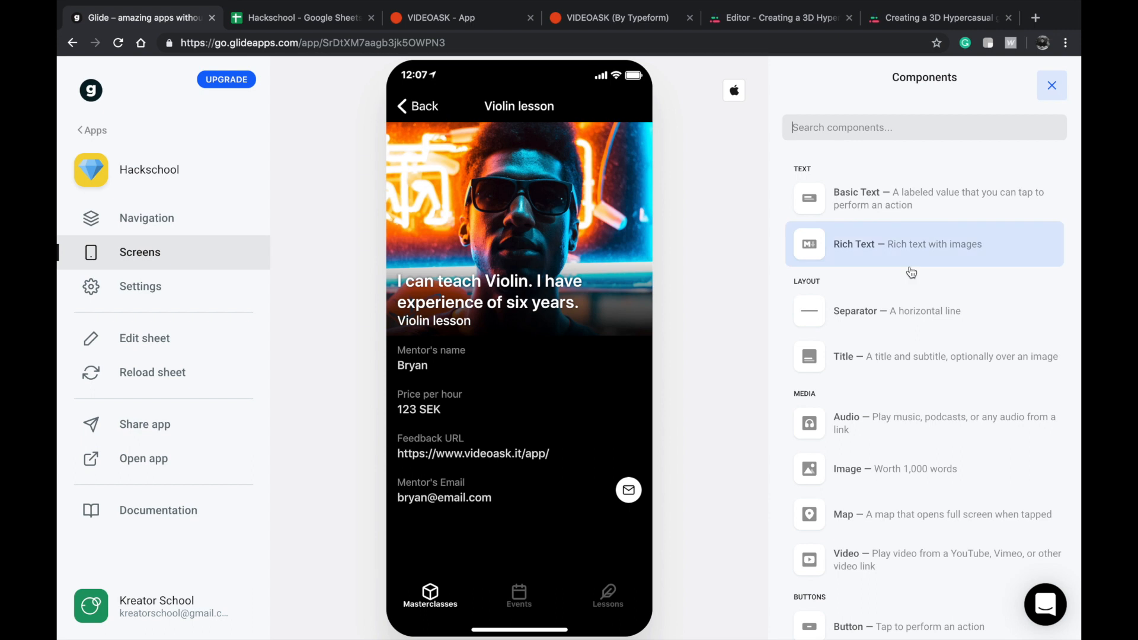
{"action": "scroll", "coordinate": [871, 450], "scroll_direction": "down", "scroll_amount": 3}
{"action": "left_click", "coordinate": [874, 532]}
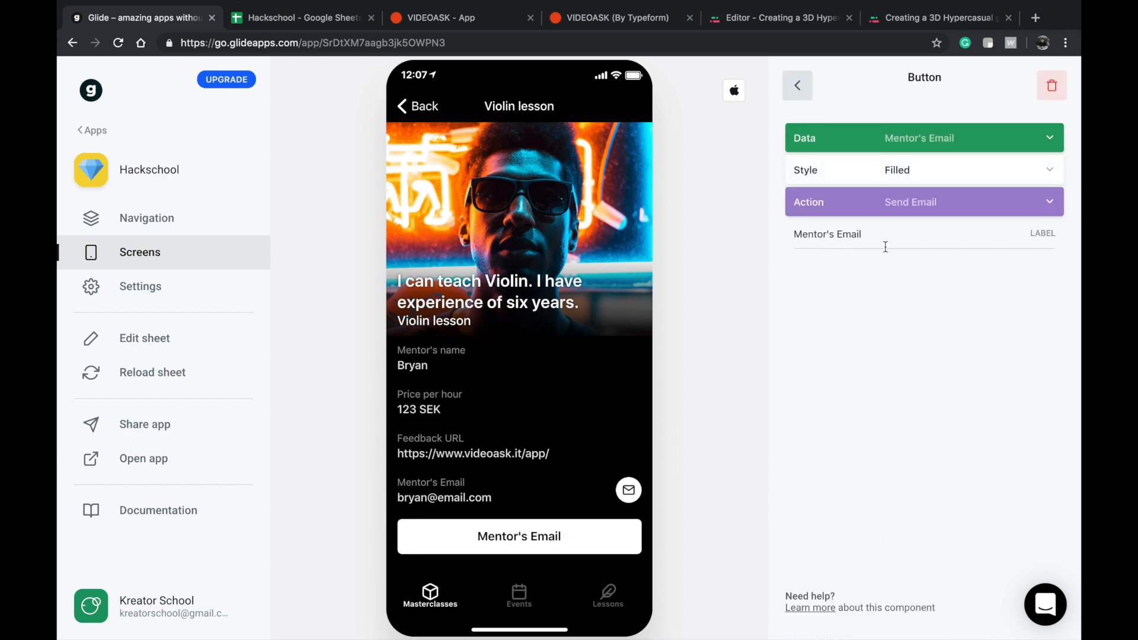
{"action": "left_click", "coordinate": [889, 202]}
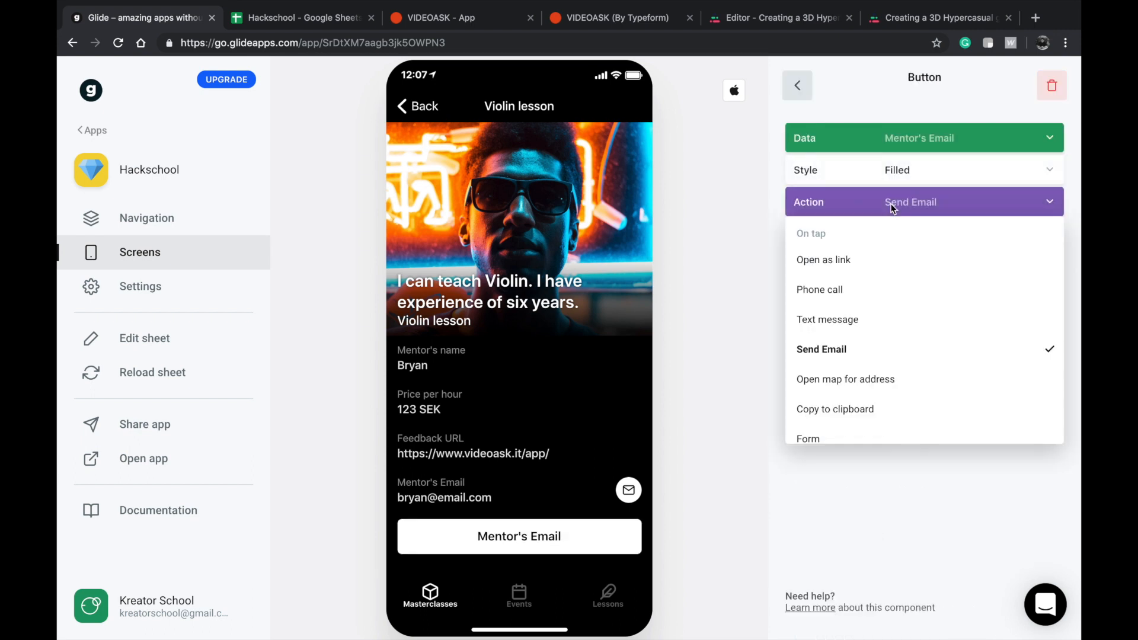
{"action": "left_click", "coordinate": [871, 274]}
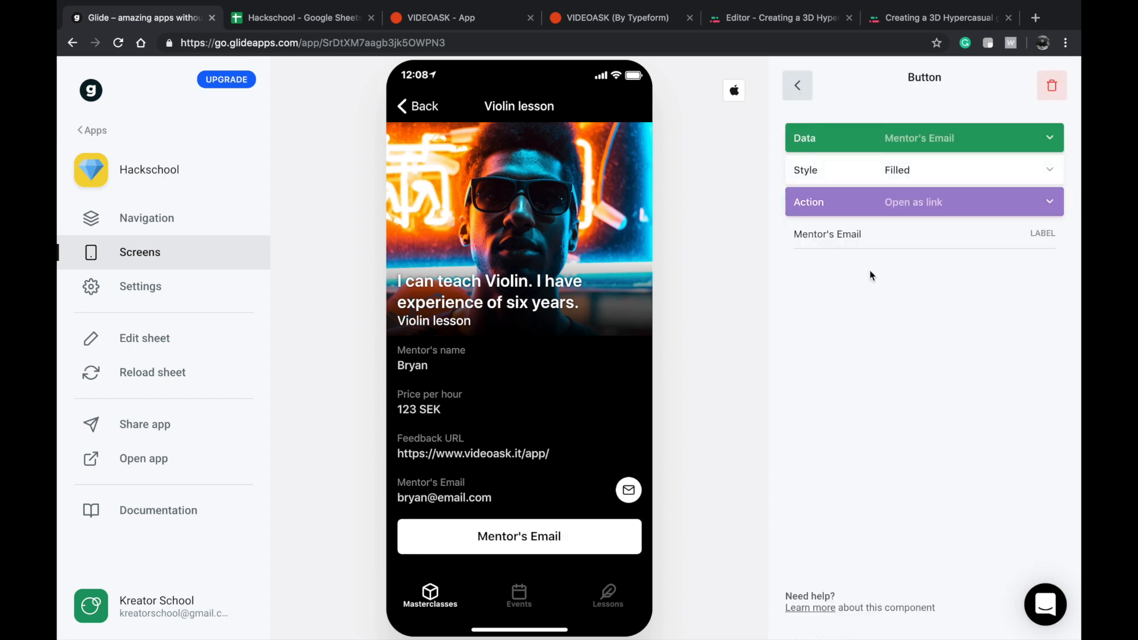
{"action": "left_click", "coordinate": [908, 141]}
{"action": "left_click", "coordinate": [851, 373]}
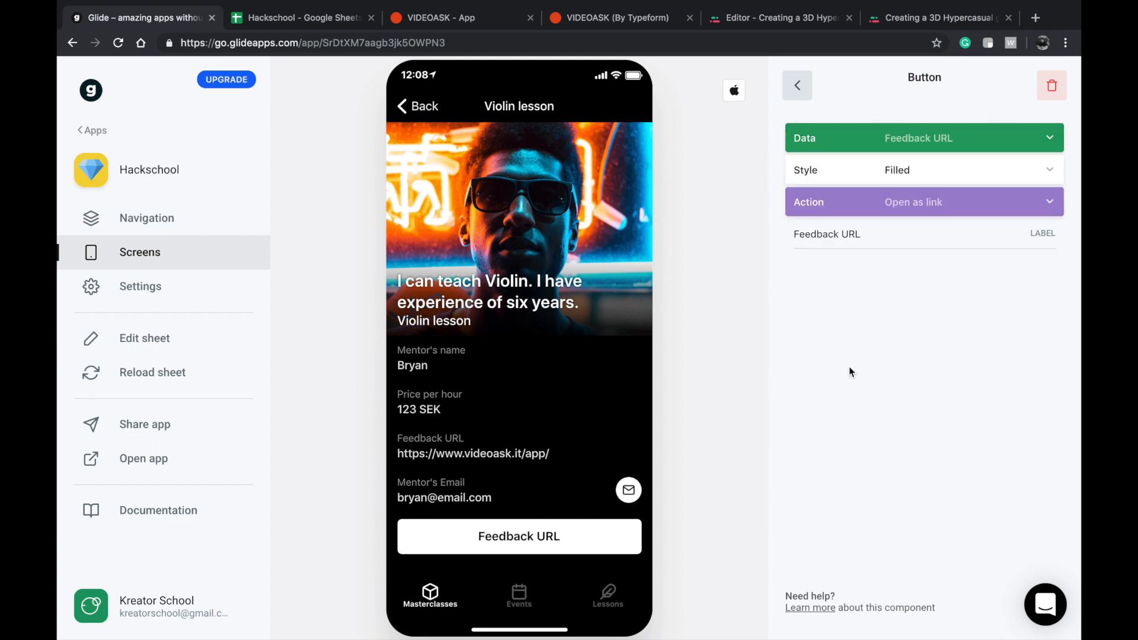
Label the new button "Respond" and remove the Feedback URL basic text component from the Violin lesson page.
{"action": "double_click", "coordinate": [880, 236]}
{"action": "key", "text": "ctrl+a"}
{"action": "type", "text": "Give"}
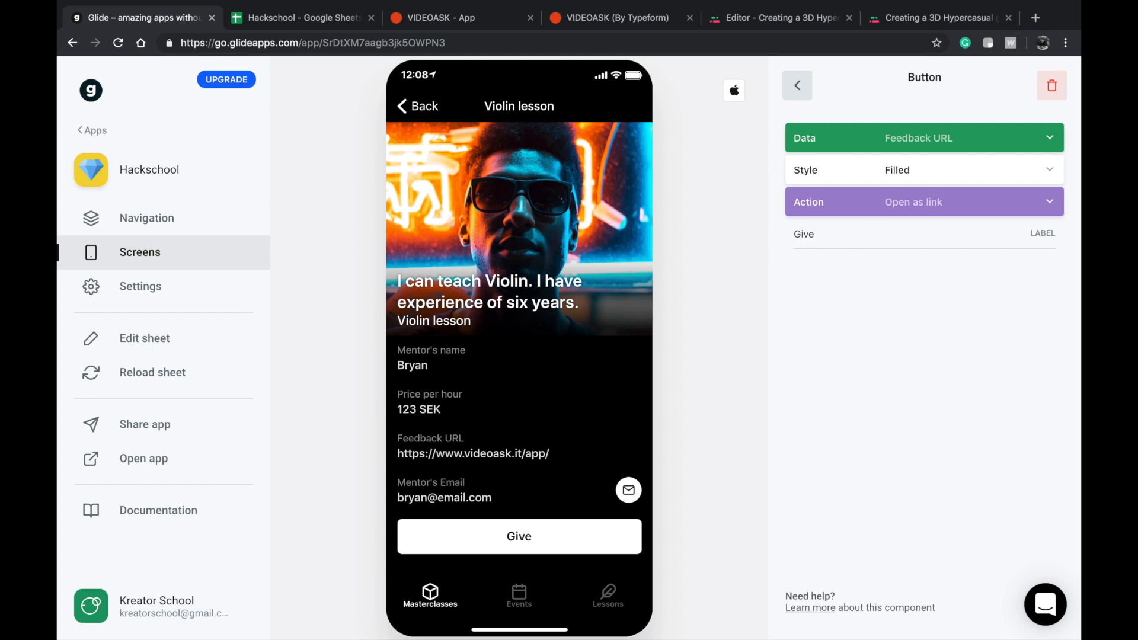
{"action": "key", "text": "BackSpace"}
{"action": "key", "text": "BackSpace"}
{"action": "key", "text": "BackSpace"}
{"action": "key", "text": "BackSpace"}
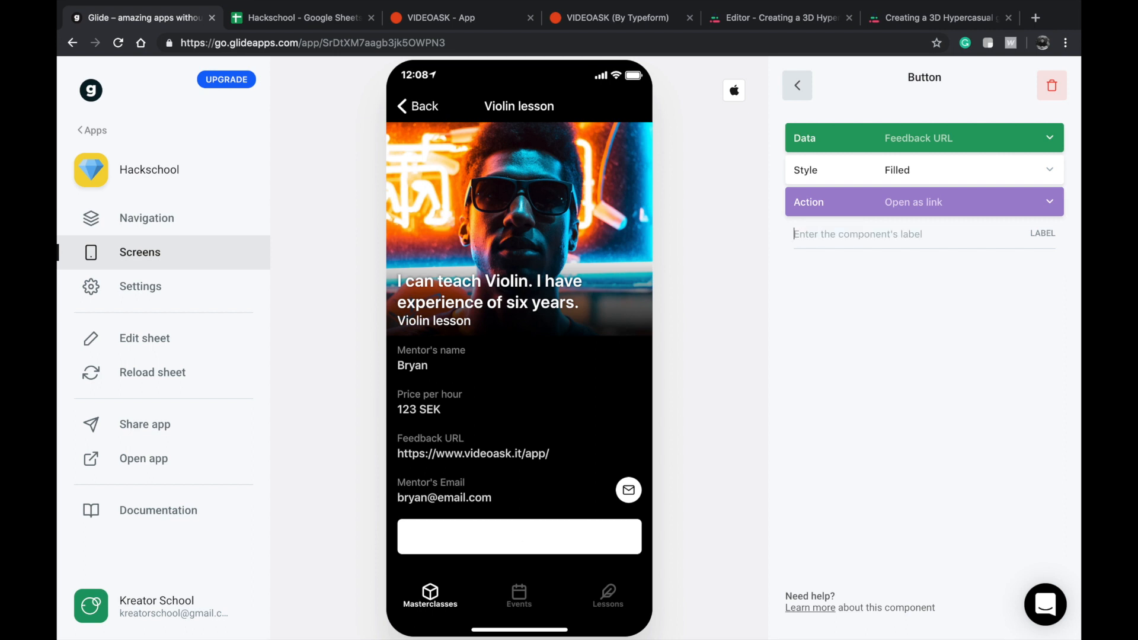
{"action": "type", "text": "Respond"}
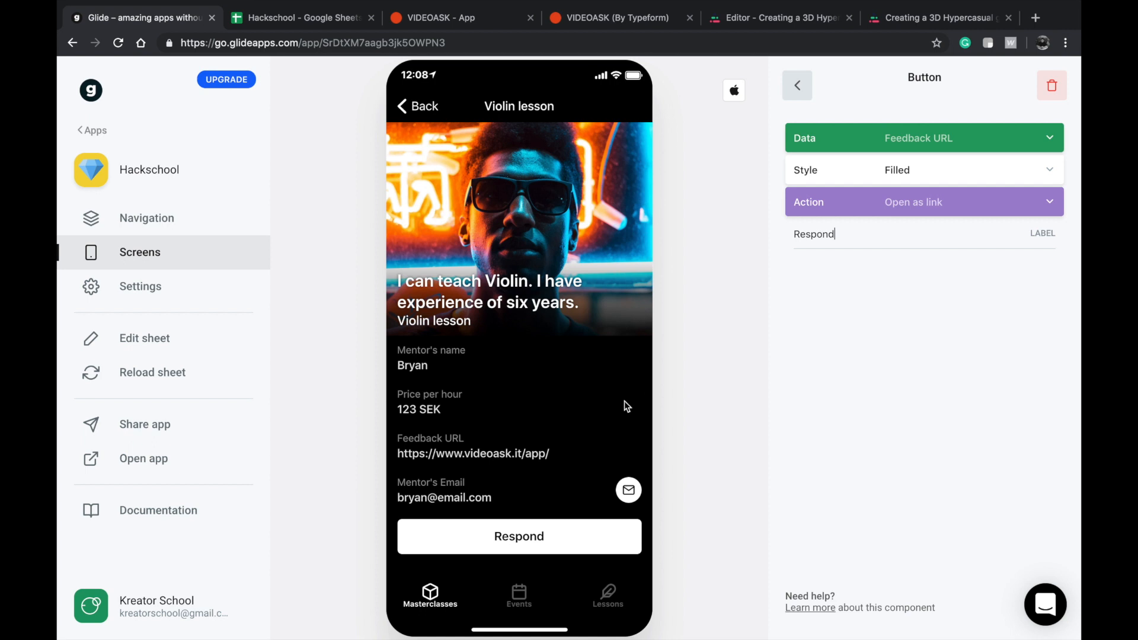
{"action": "left_click", "coordinate": [797, 86]}
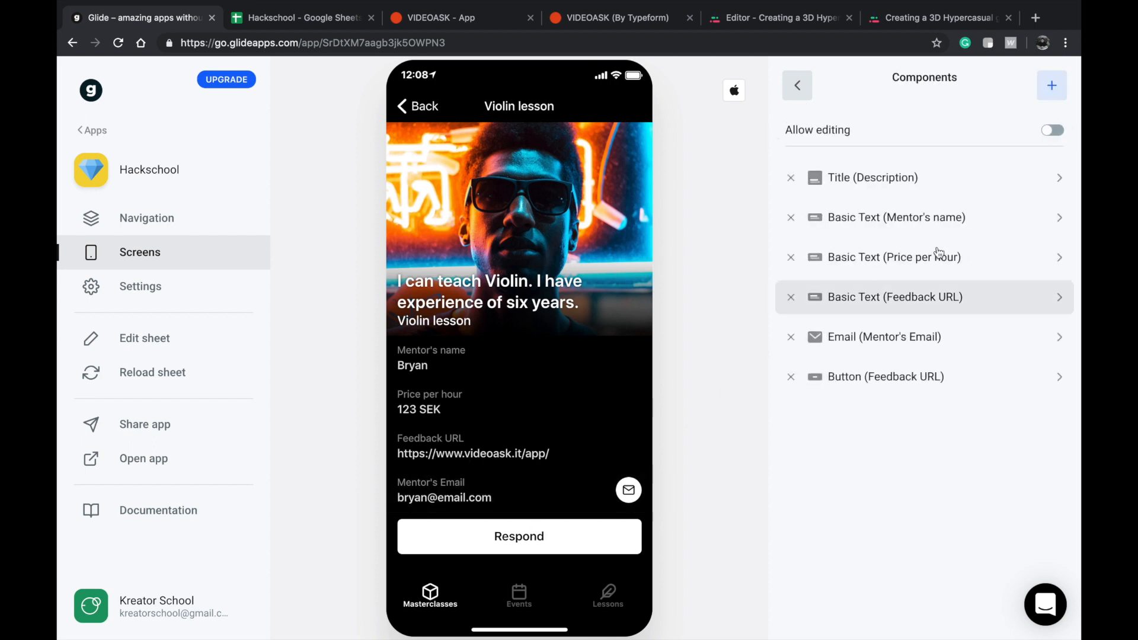
{"action": "left_click", "coordinate": [790, 297]}
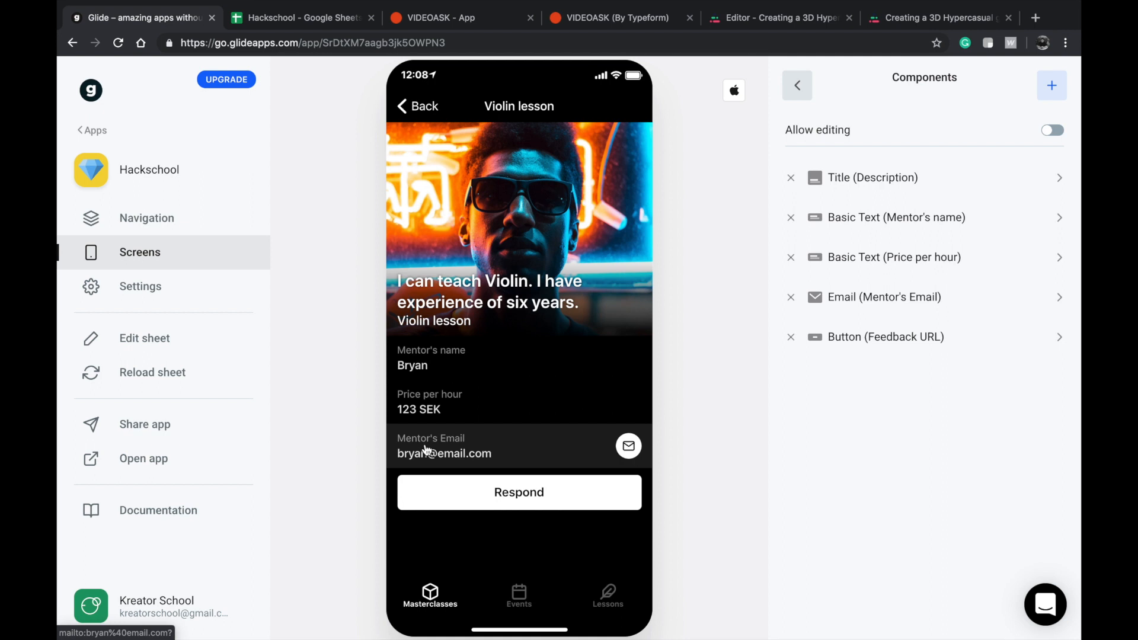
Add a Form Button to the Violin lesson page and label it "Book a session".
{"action": "left_click", "coordinate": [1051, 85]}
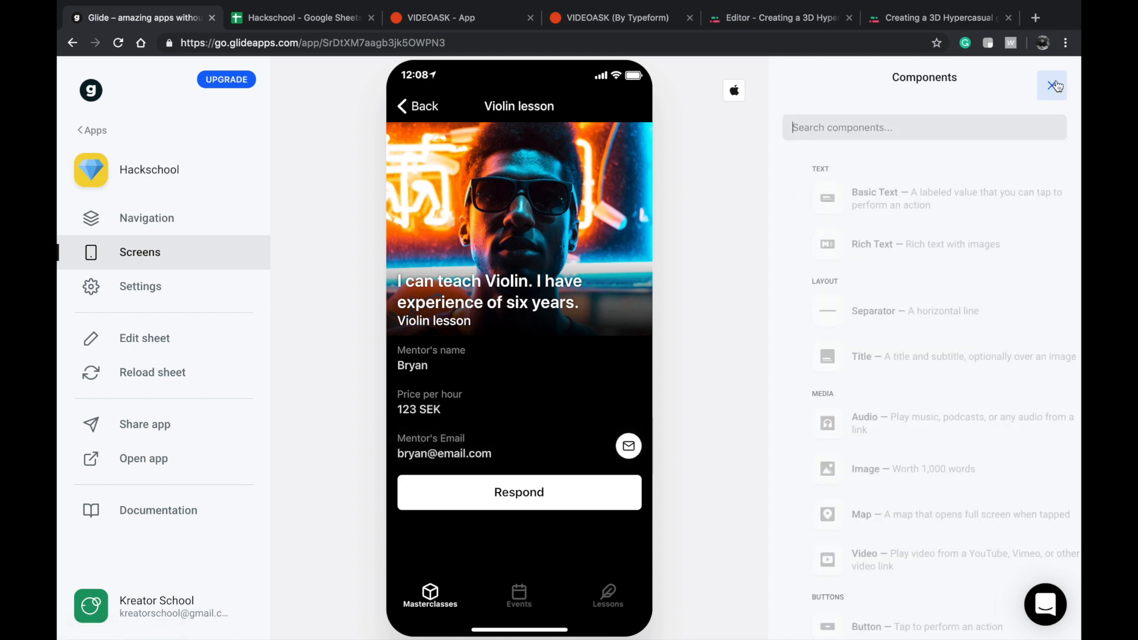
{"action": "scroll", "coordinate": [870, 279], "scroll_direction": "down", "scroll_amount": 4}
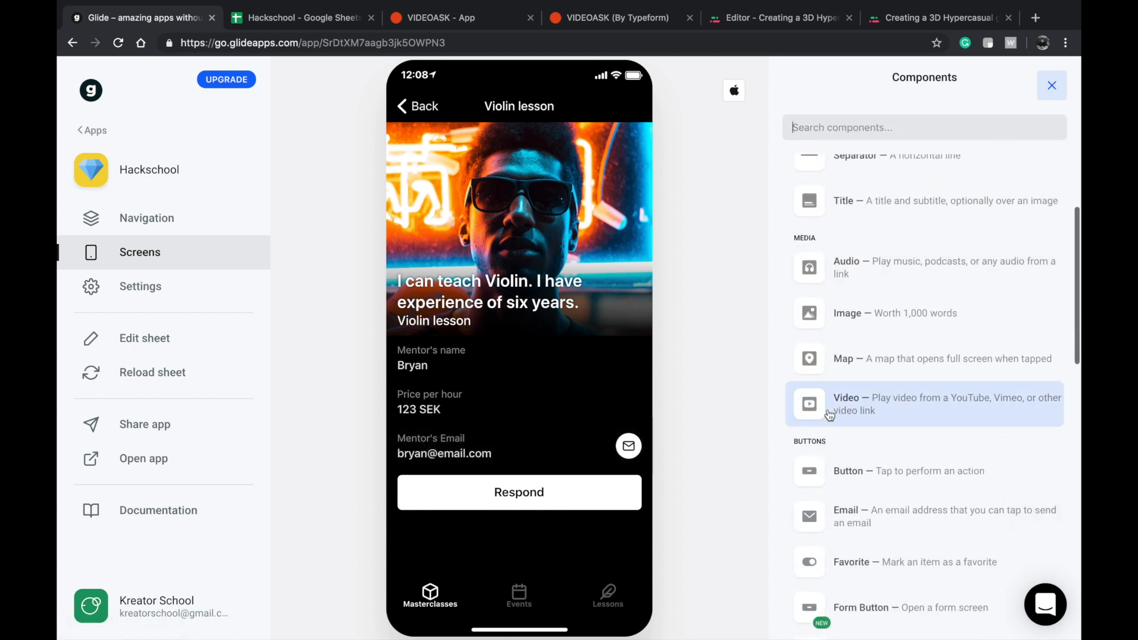
{"action": "scroll", "coordinate": [859, 521], "scroll_direction": "down", "scroll_amount": 2}
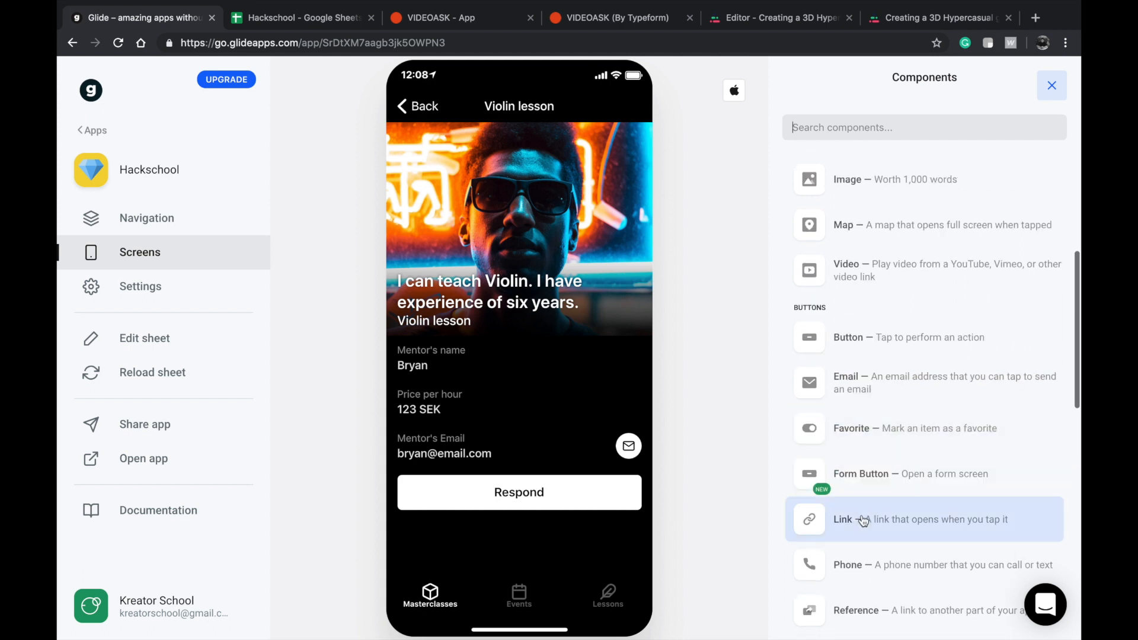
{"action": "left_click", "coordinate": [877, 482]}
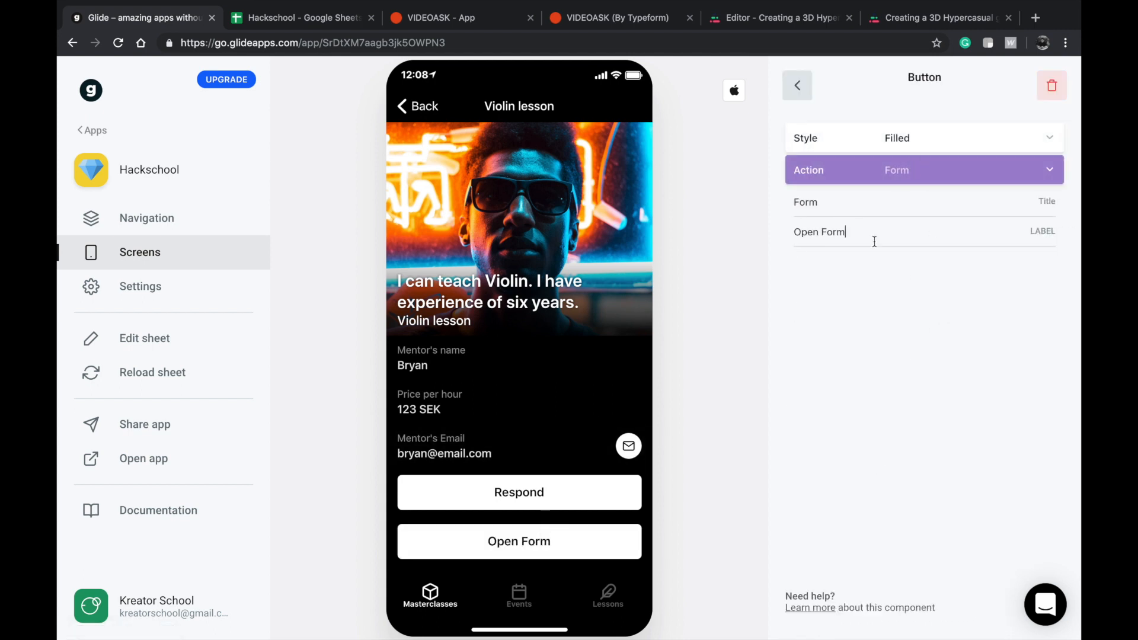
{"action": "double_click", "coordinate": [889, 273]}
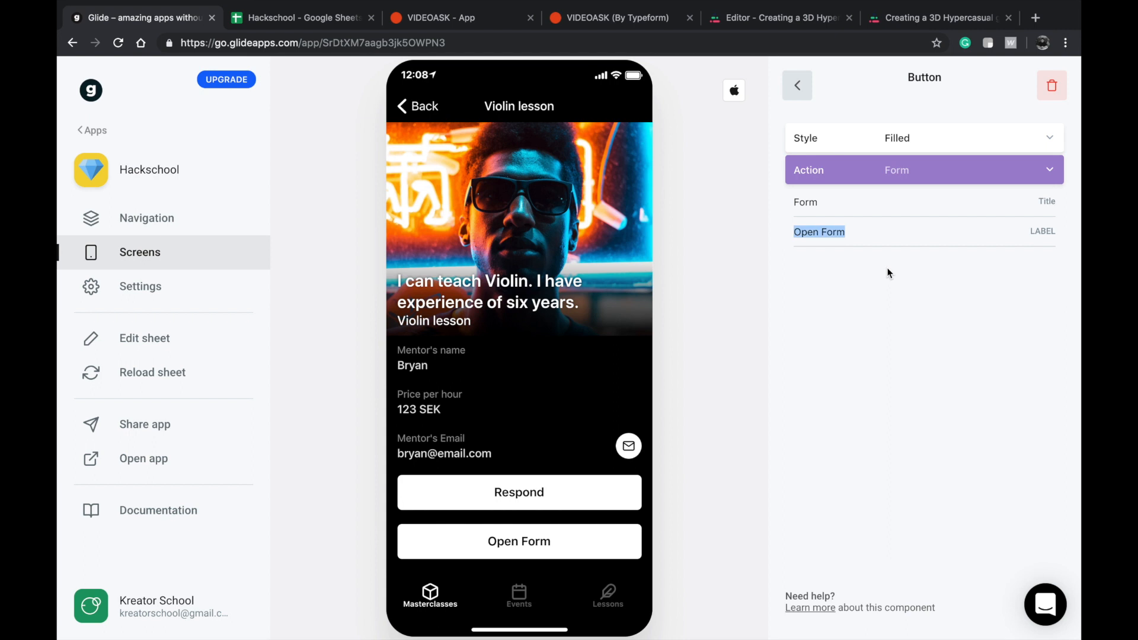
{"action": "type", "text": "Boo"}
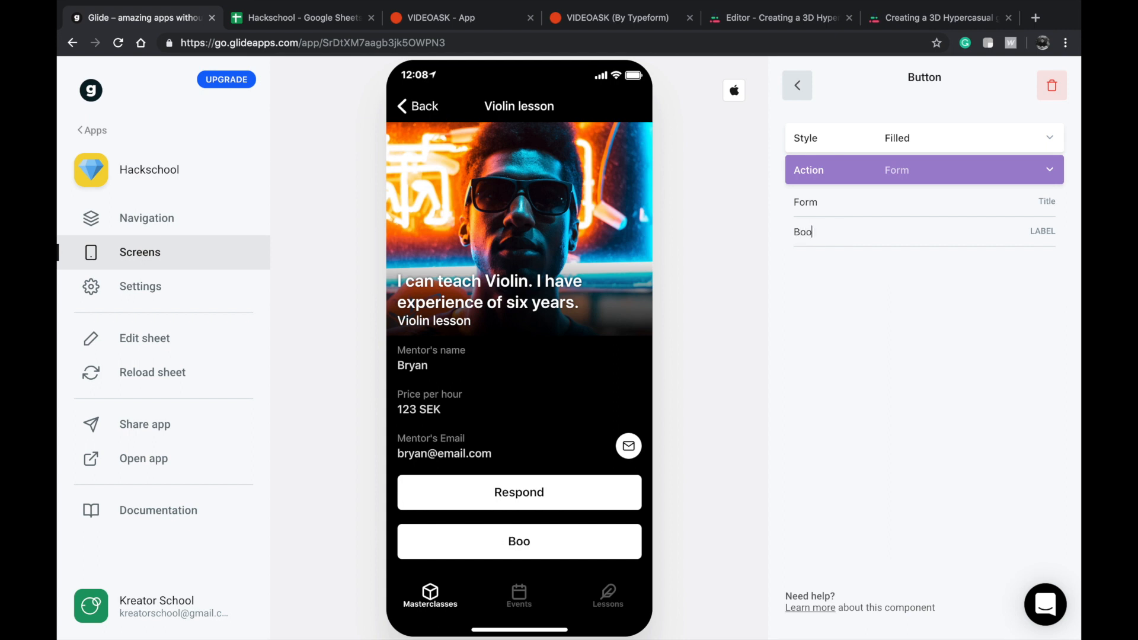
{"action": "type", "text": "k a session"}
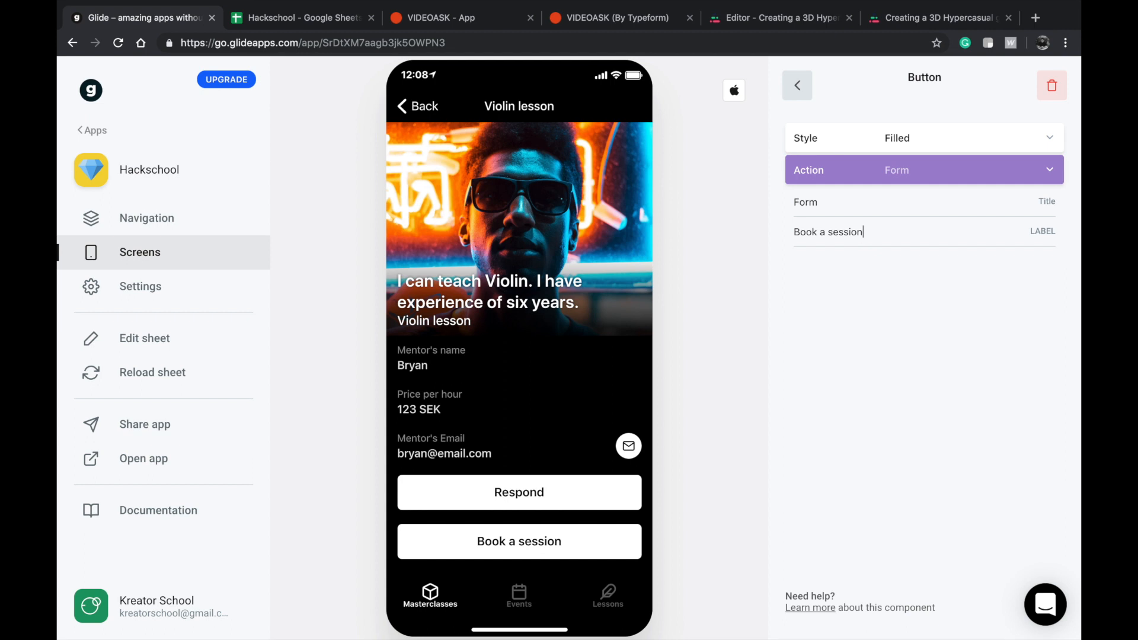
Open the Book a session form and set it to submit to the Booking sheet.
{"action": "left_click", "coordinate": [529, 537]}
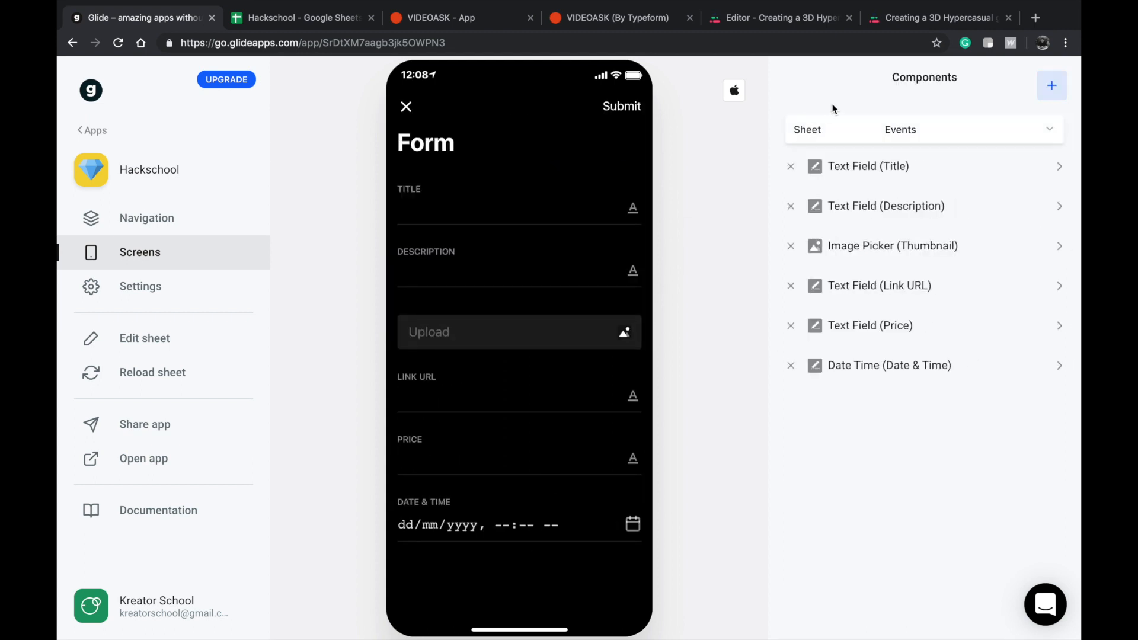
{"action": "left_click", "coordinate": [873, 138]}
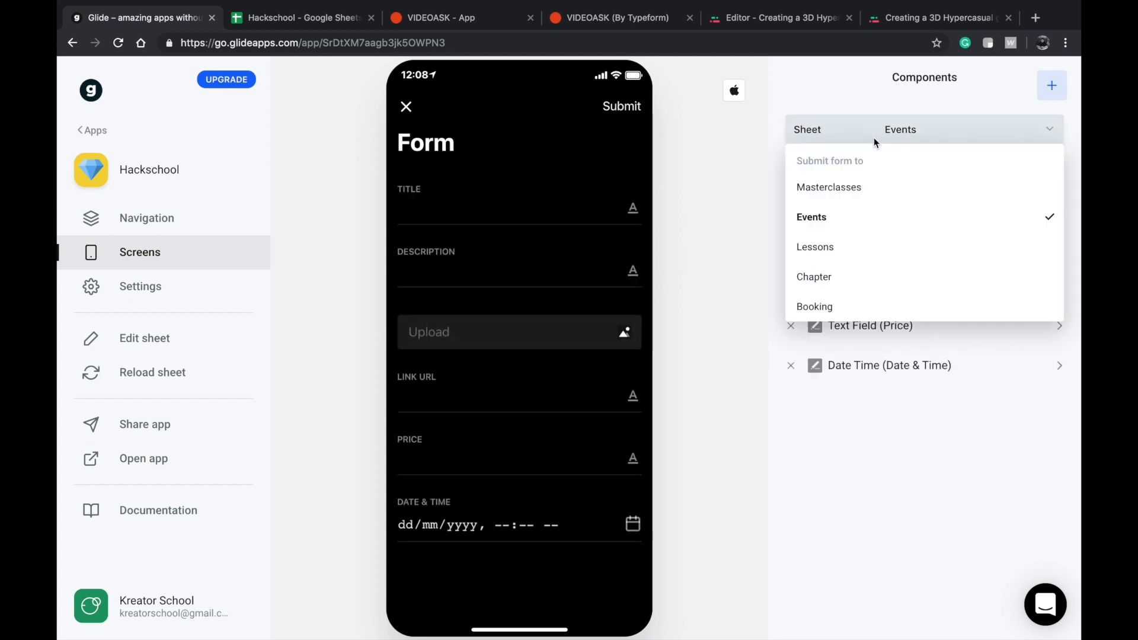
{"action": "left_click", "coordinate": [823, 304]}
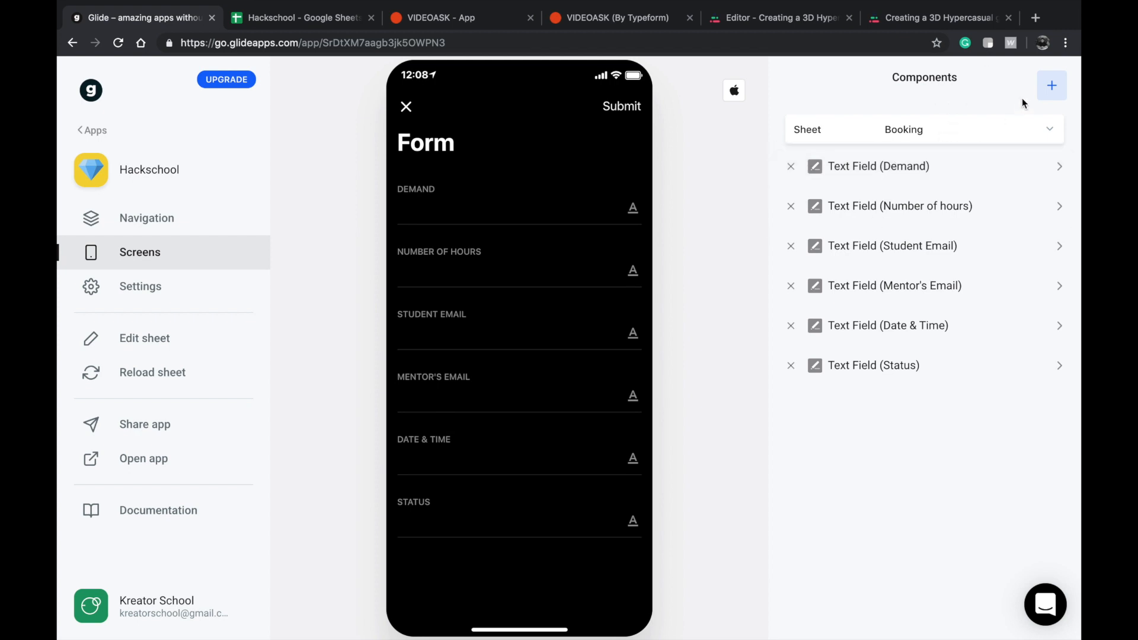
{"action": "left_click", "coordinate": [1056, 90]}
{"action": "scroll", "coordinate": [922, 356], "scroll_direction": "down", "scroll_amount": 8}
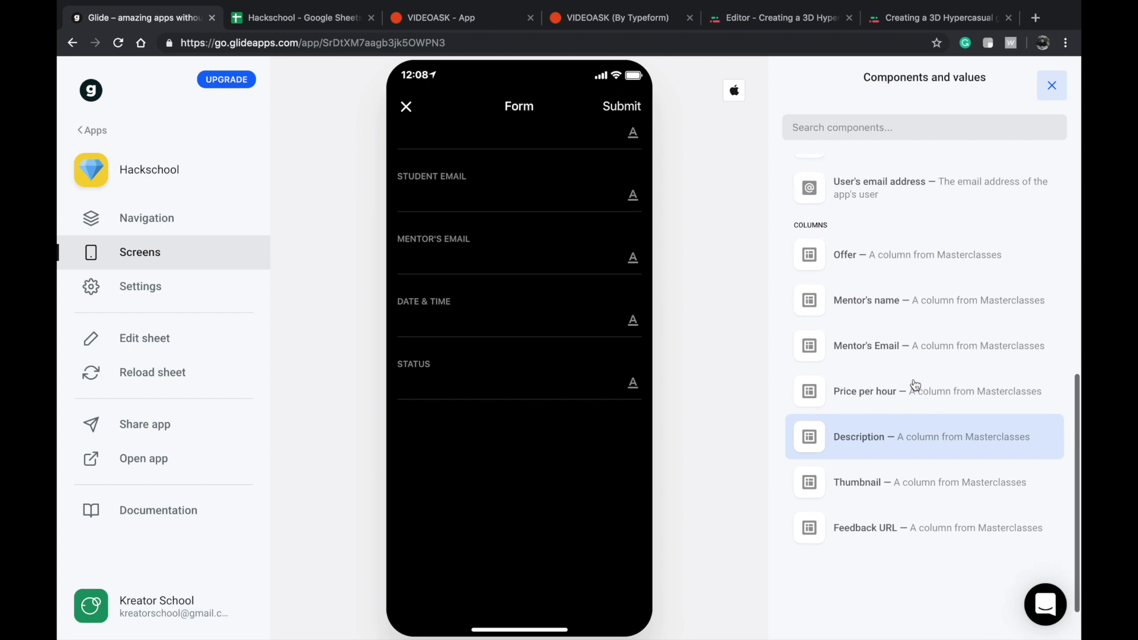
{"action": "scroll", "coordinate": [888, 299], "scroll_direction": "up", "scroll_amount": 3}
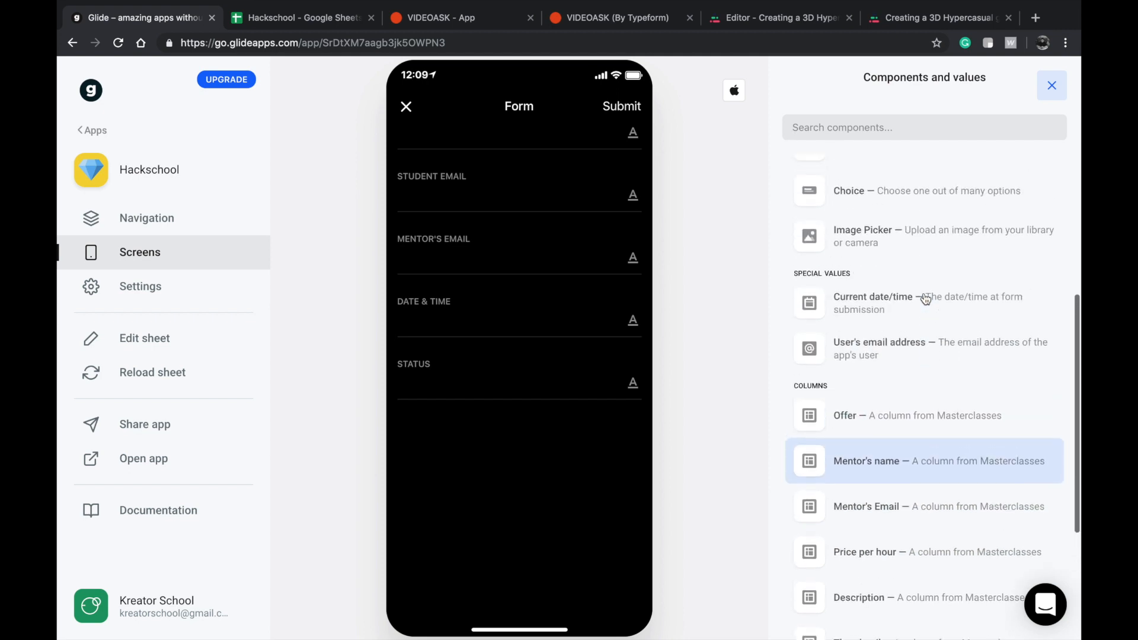
{"action": "left_click", "coordinate": [886, 358]}
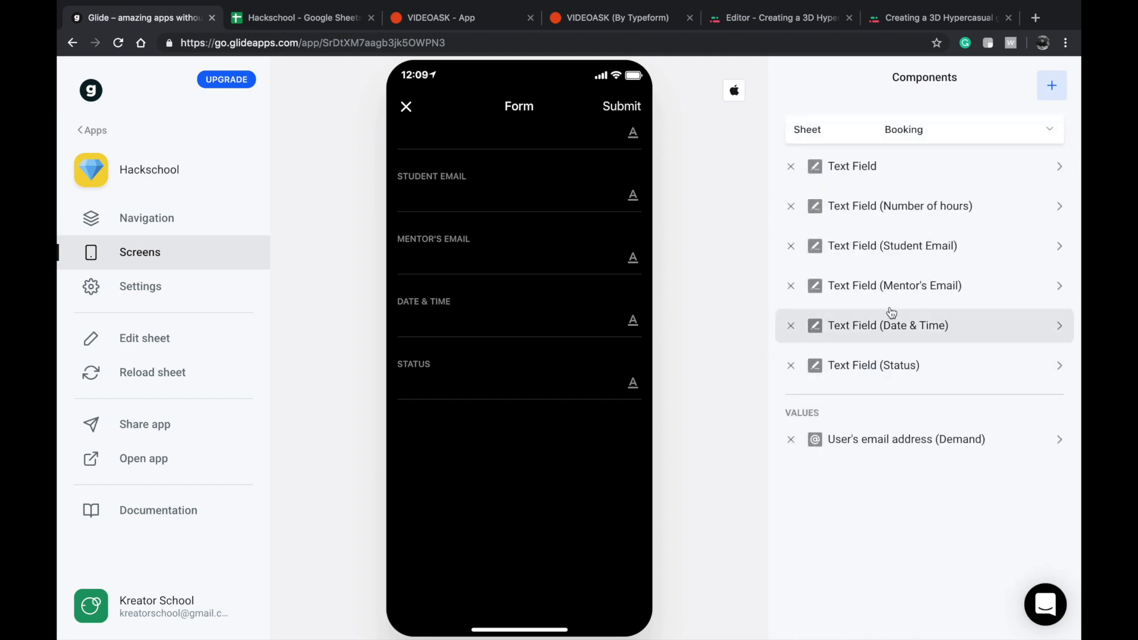
{"action": "left_click", "coordinate": [883, 439]}
{"action": "left_click", "coordinate": [894, 133]}
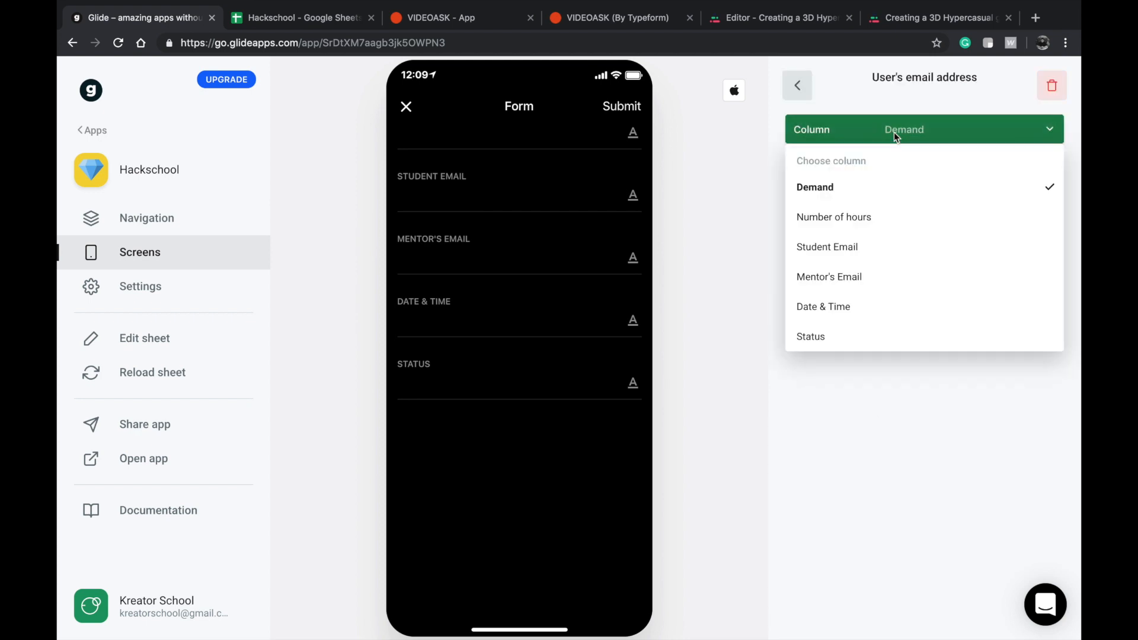
{"action": "left_click", "coordinate": [861, 247]}
{"action": "left_click", "coordinate": [798, 85]}
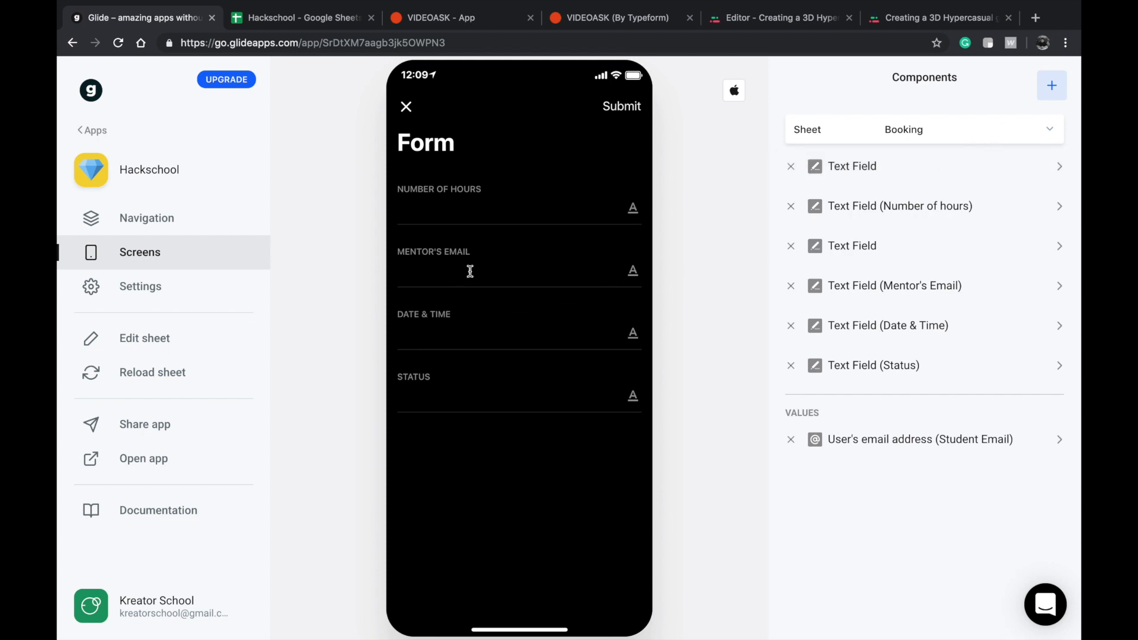
Add the Masterclasses Mentor's Email column value to the booking form and assign it to the Mentor's Email column.
{"action": "left_click", "coordinate": [1051, 86]}
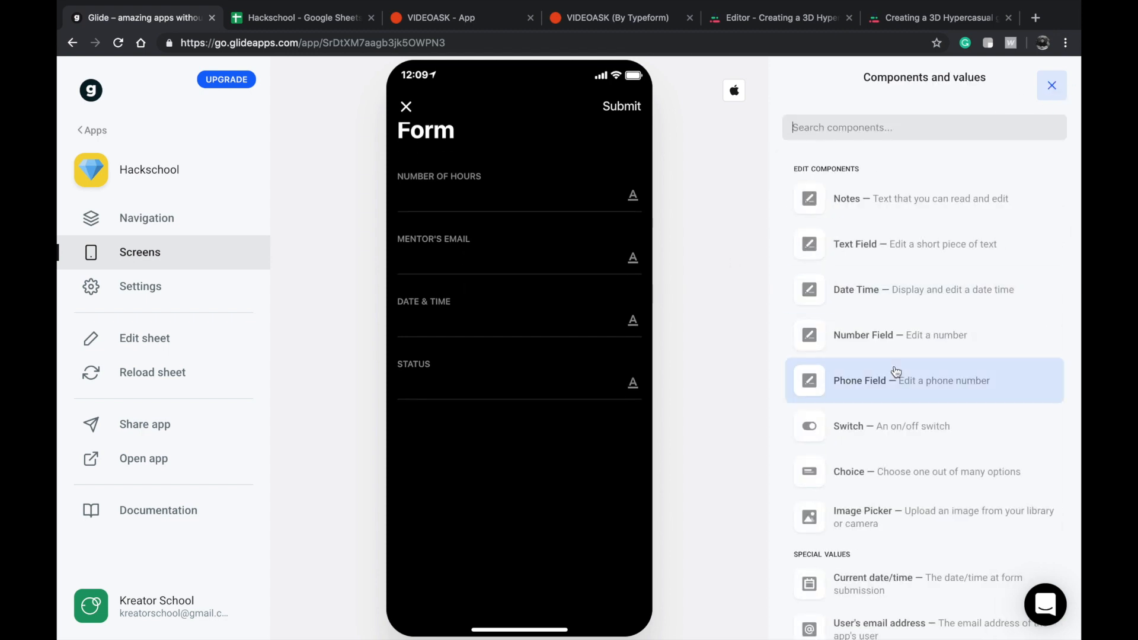
{"action": "scroll", "coordinate": [894, 374], "scroll_direction": "down", "scroll_amount": 5}
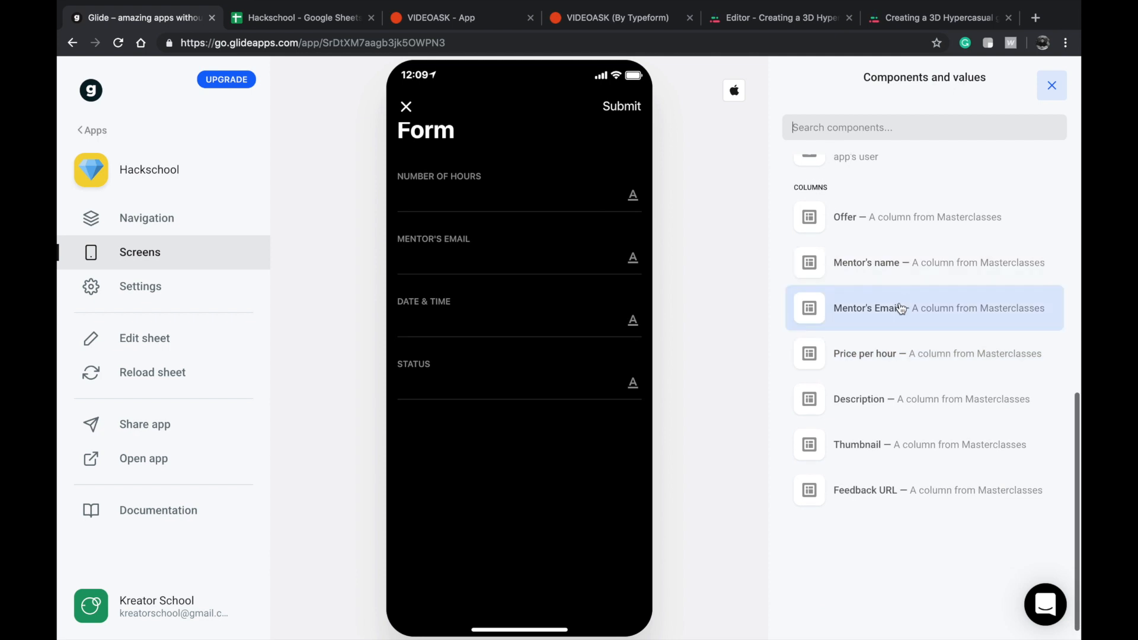
{"action": "left_click", "coordinate": [898, 305]}
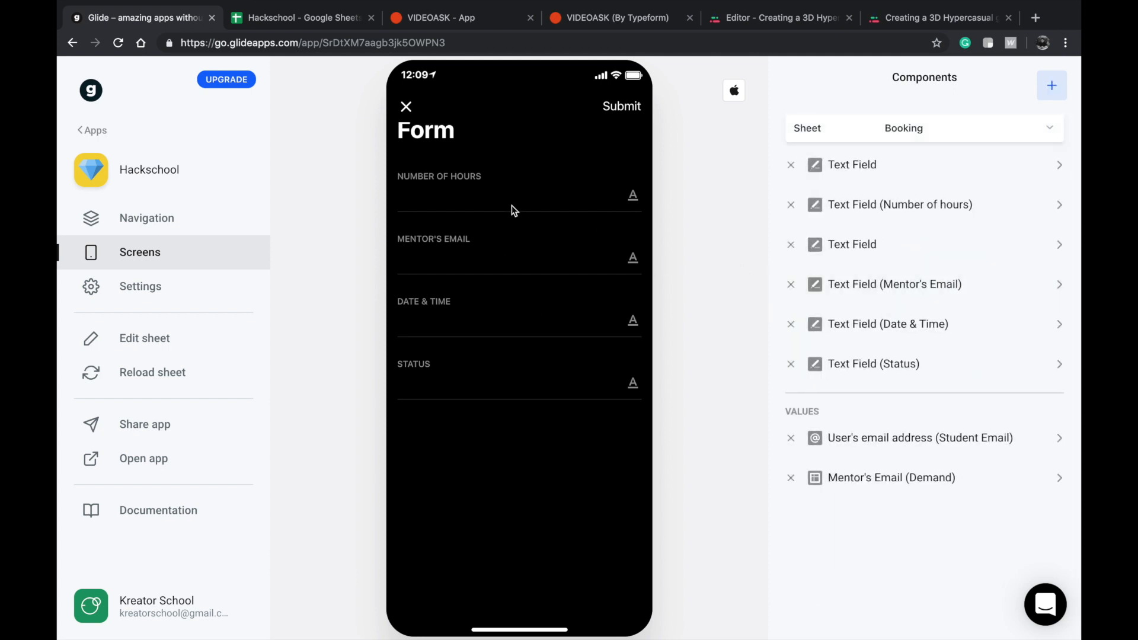
{"action": "left_click", "coordinate": [893, 475]}
{"action": "left_click", "coordinate": [902, 122]}
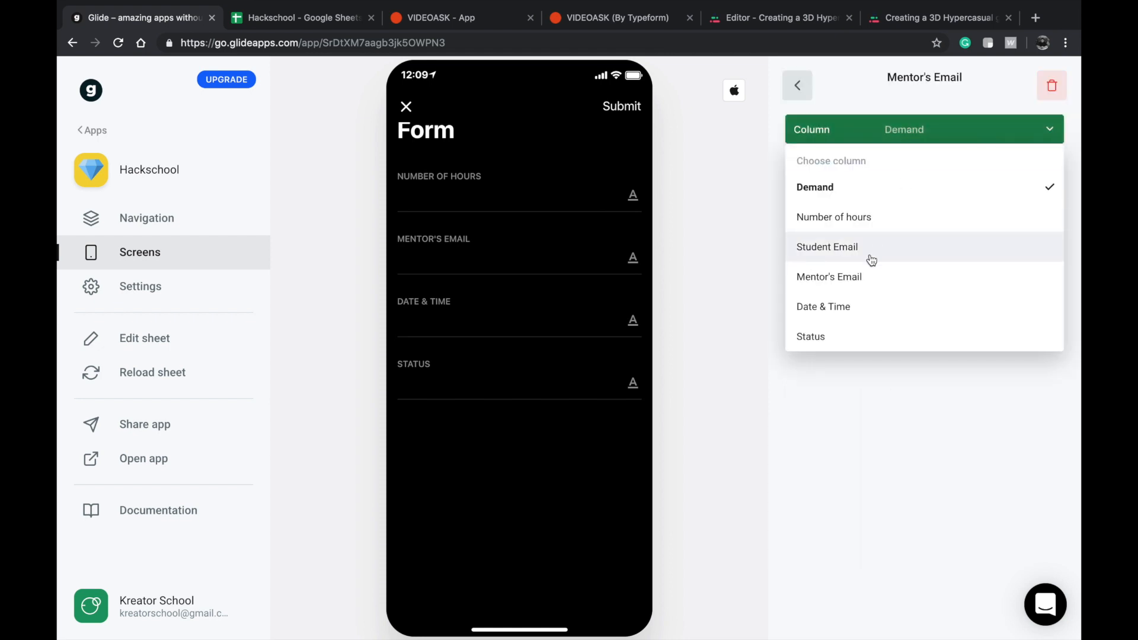
{"action": "left_click", "coordinate": [862, 277]}
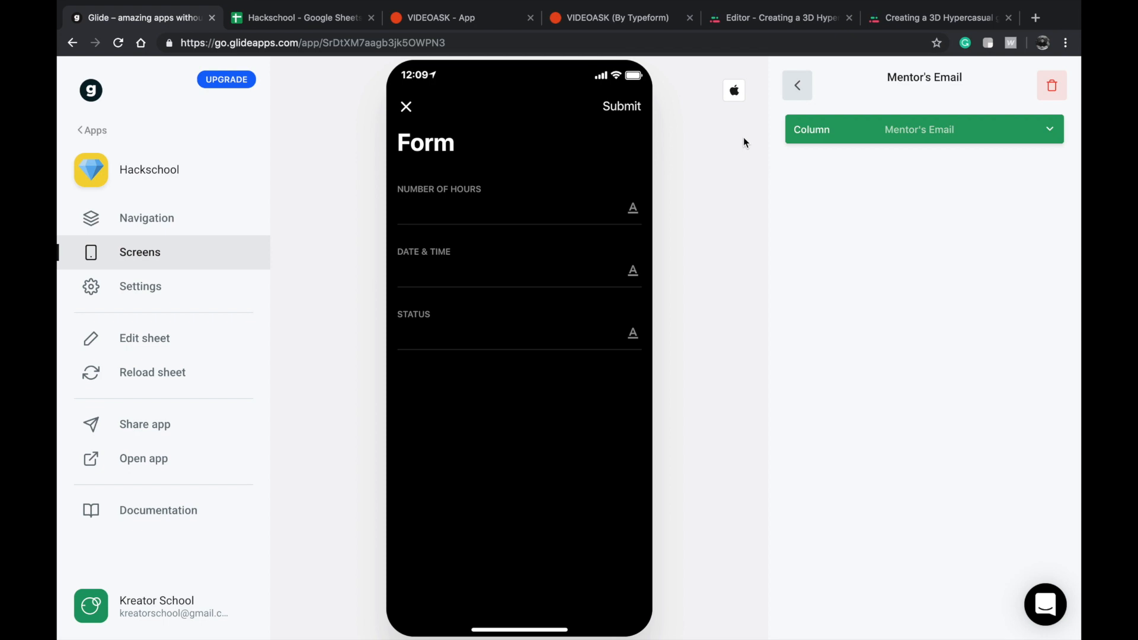
Remove two of the three unassigned text fields from the booking form's components.
{"action": "left_click", "coordinate": [800, 85]}
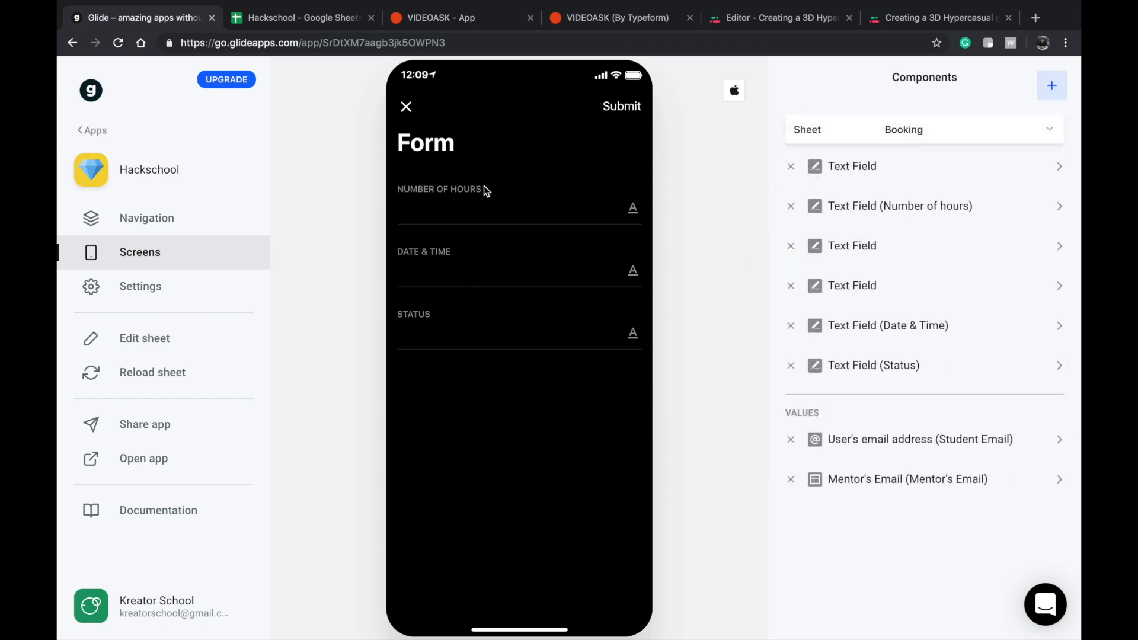
{"action": "left_click", "coordinate": [490, 219]}
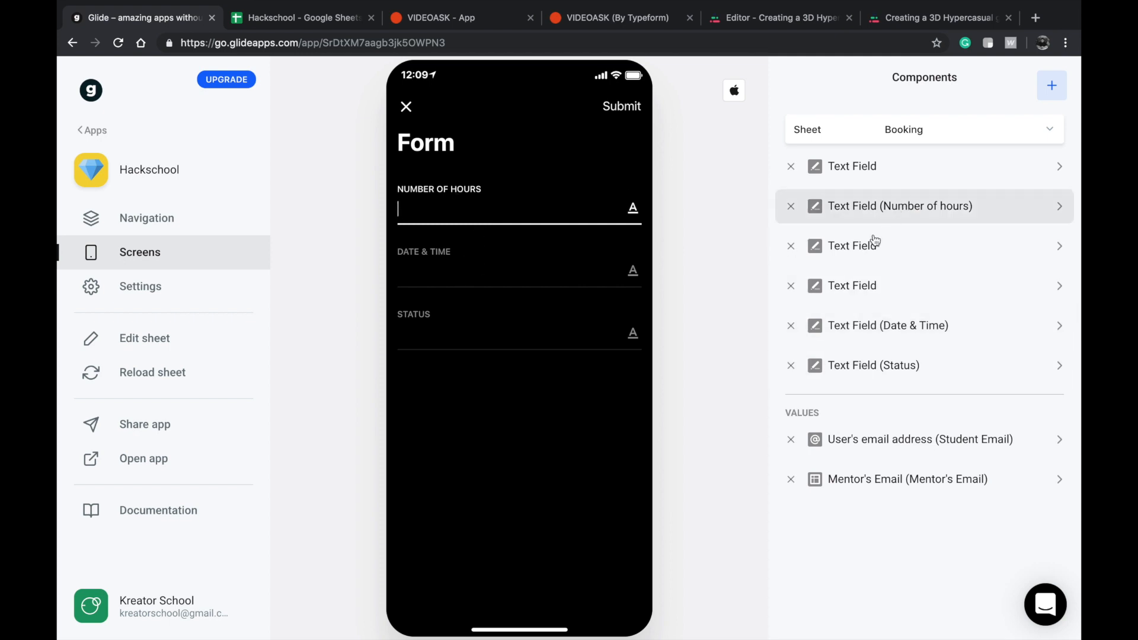
{"action": "left_click", "coordinate": [791, 246]}
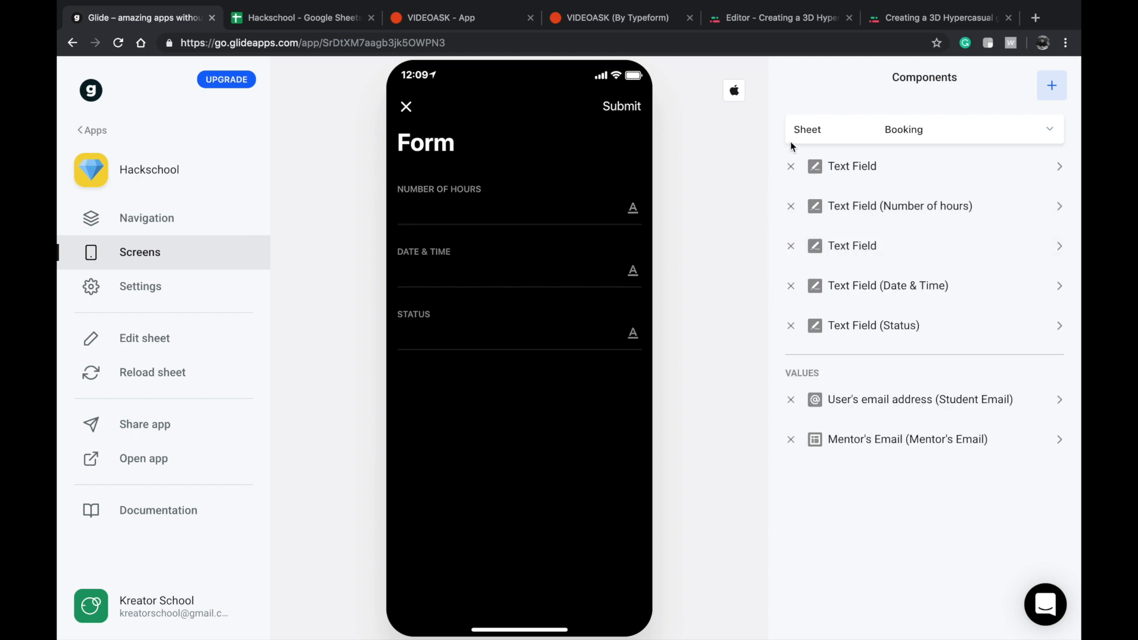
{"action": "left_click", "coordinate": [791, 166]}
Move the remaining unassigned text field above the Number of hours field and assign it to the Demand column.
{"action": "left_click_drag", "start_coordinate": [848, 201], "coordinate": [843, 169]}
{"action": "left_click", "coordinate": [847, 169]}
{"action": "left_click", "coordinate": [883, 145]}
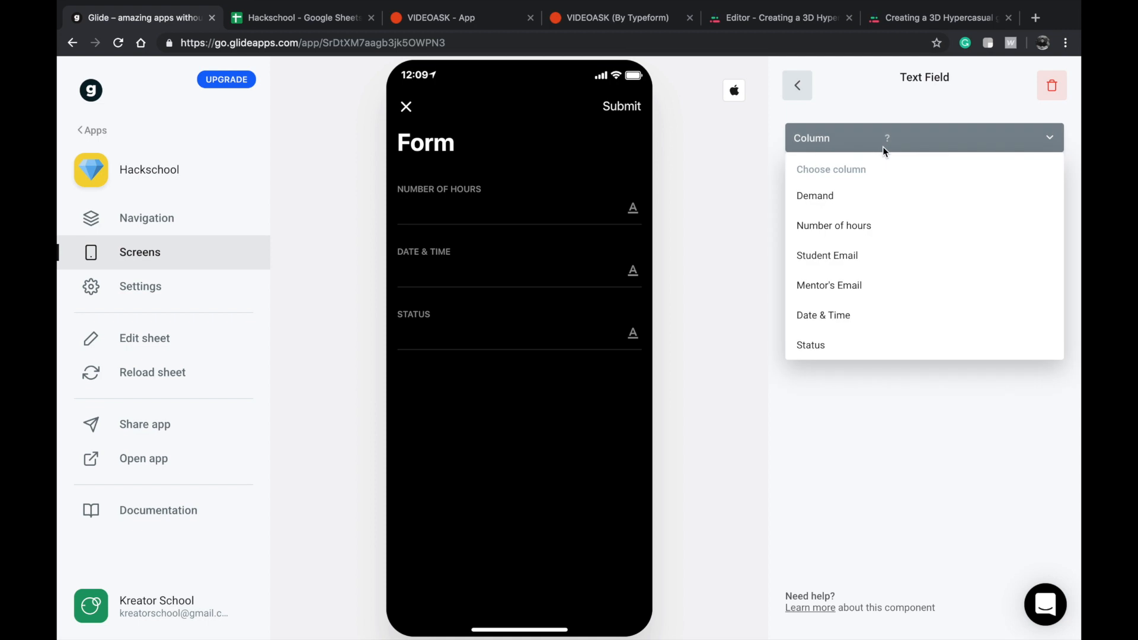
{"action": "left_click", "coordinate": [863, 193]}
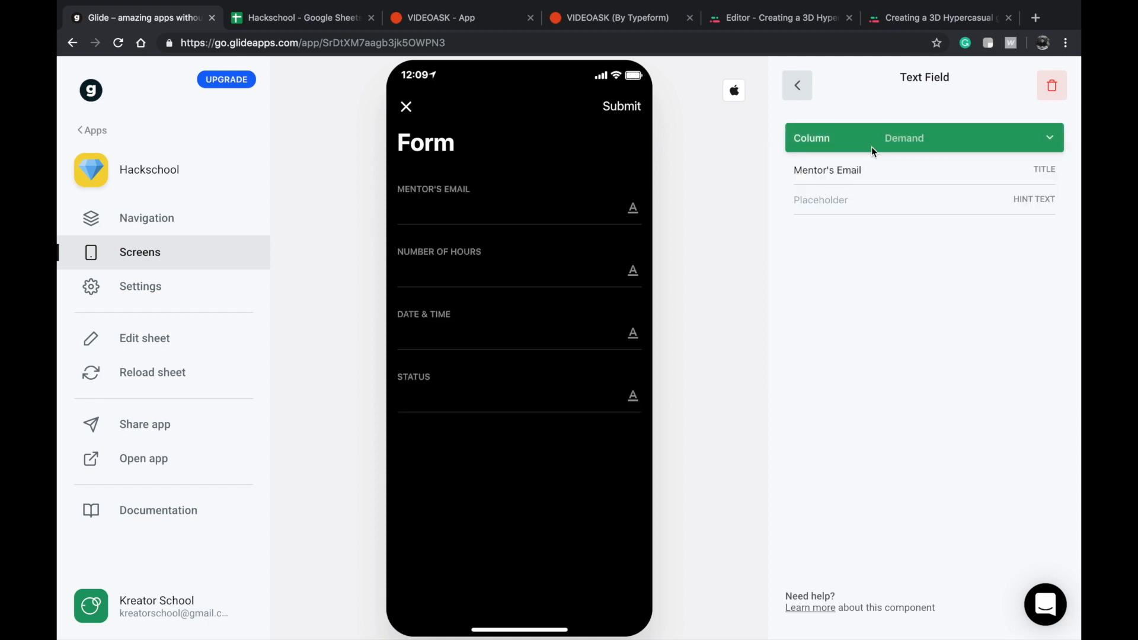
Title the Demand text field "What would like to learn from this class?".
{"action": "triple_click", "coordinate": [905, 170]}
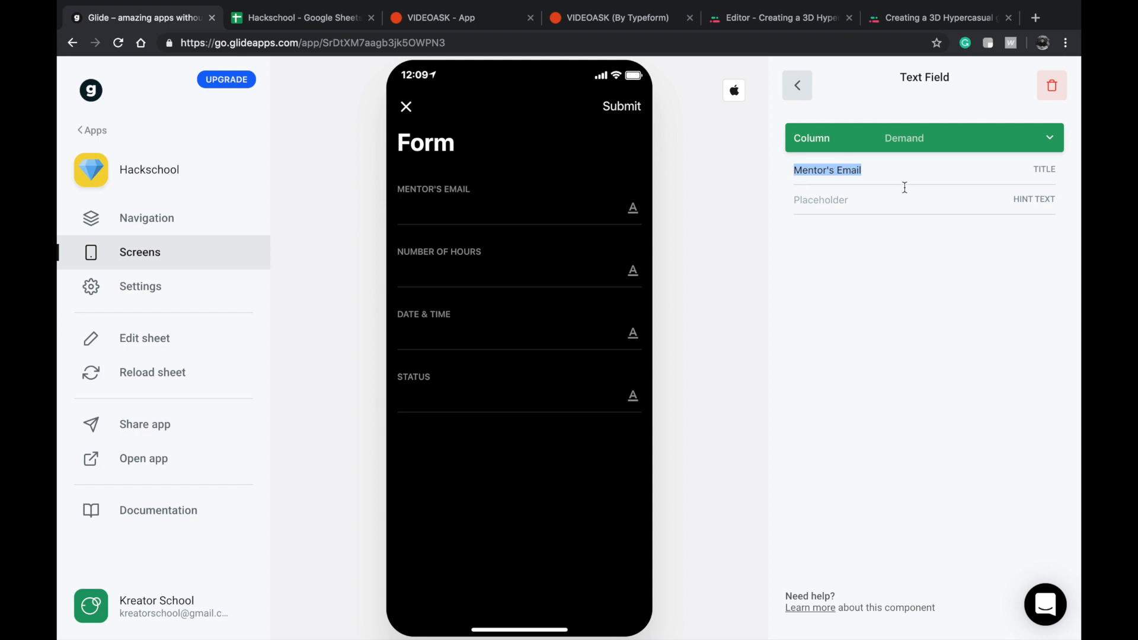
{"action": "type", "text": "What woi"}
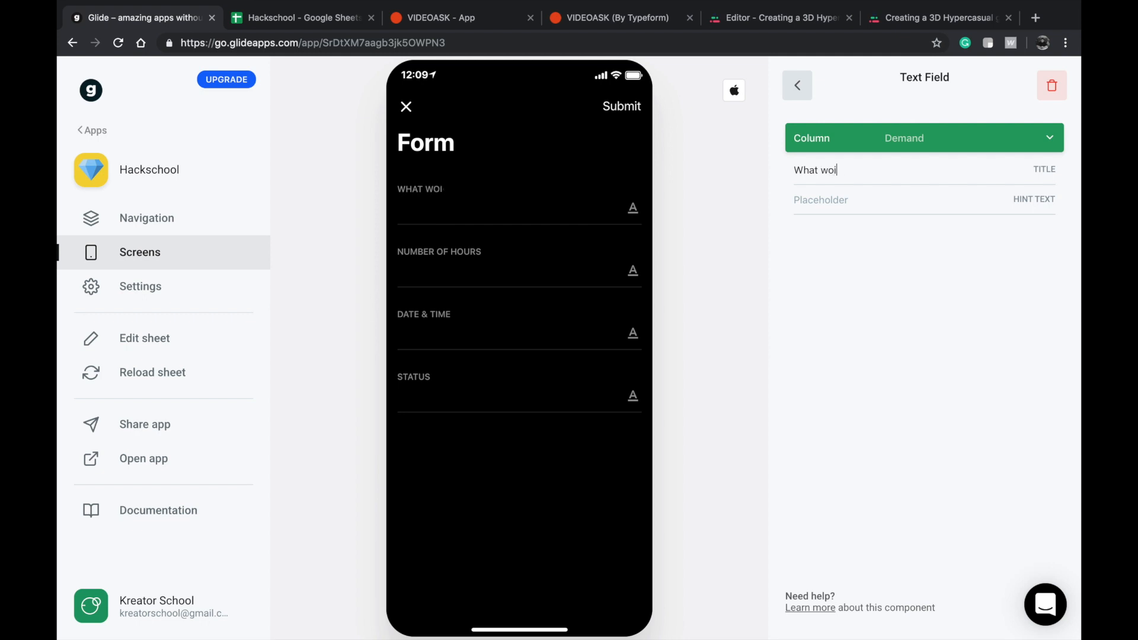
{"action": "key", "text": "BackSpace"}
{"action": "type", "text": "uld like t le"}
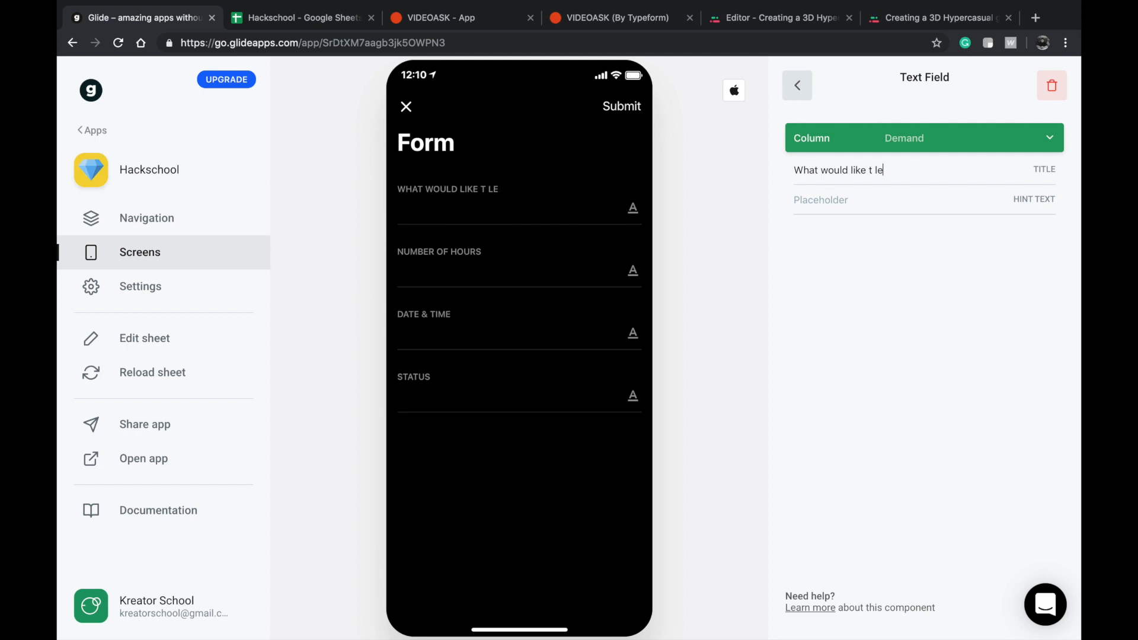
{"action": "key", "text": "BackSpace"}
{"action": "key", "text": "BackSpace"}
{"action": "type", "text": "o learn from this class"}
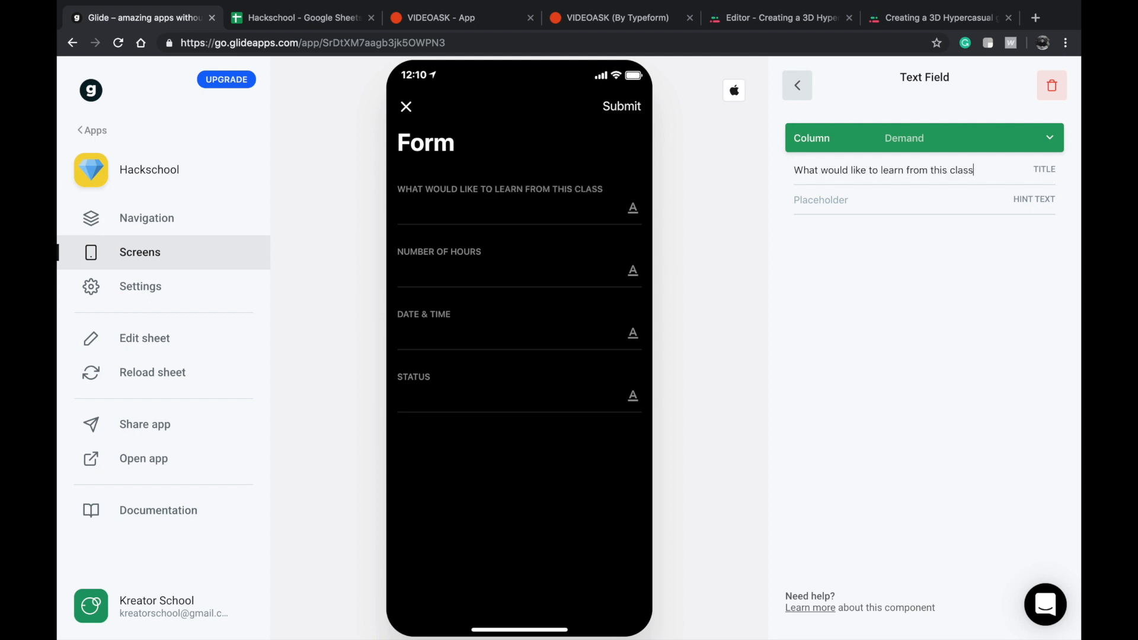
{"action": "type", "text": "?"}
{"action": "left_click", "coordinate": [798, 86]}
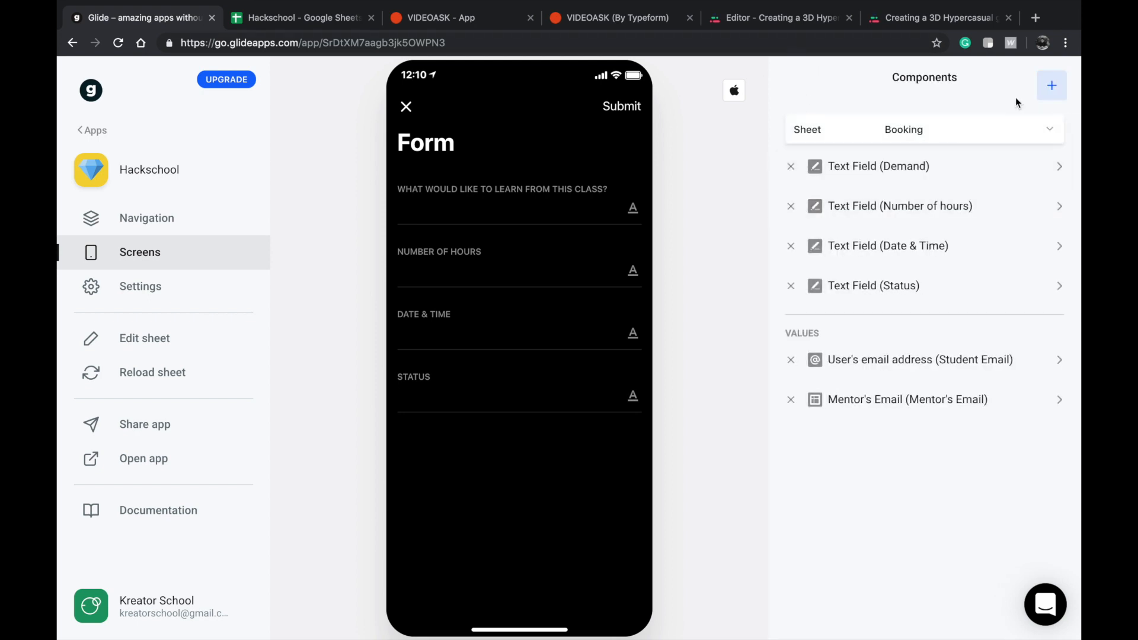
Add a Number Field to the booking form and assign it to the Number of hours column.
{"action": "left_click", "coordinate": [1054, 86]}
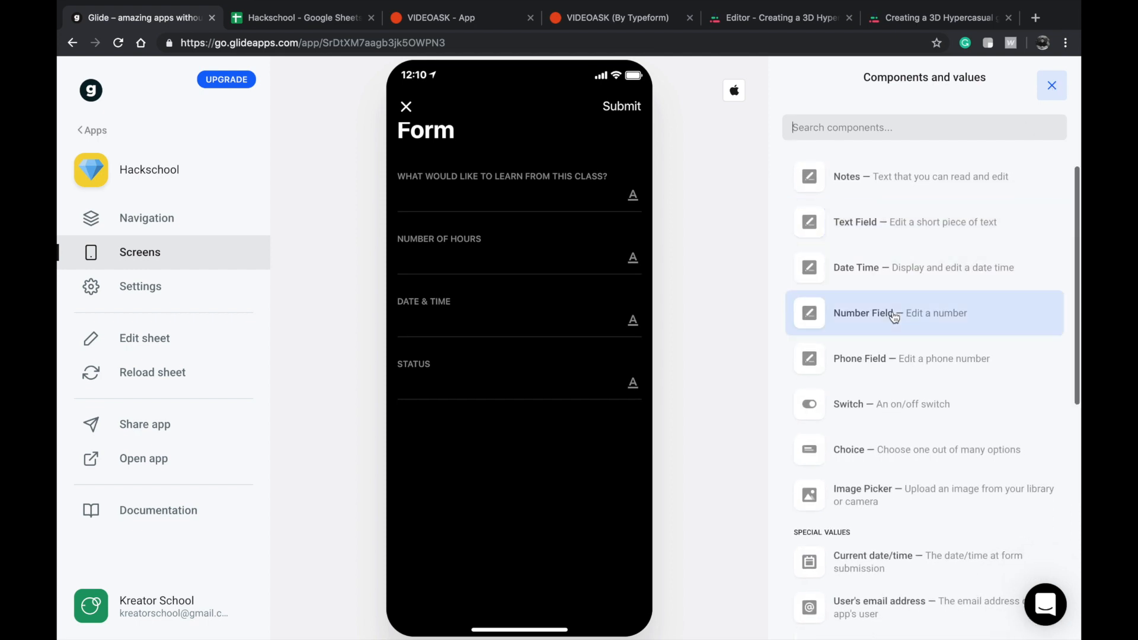
{"action": "left_click", "coordinate": [892, 311]}
{"action": "left_click", "coordinate": [905, 138]}
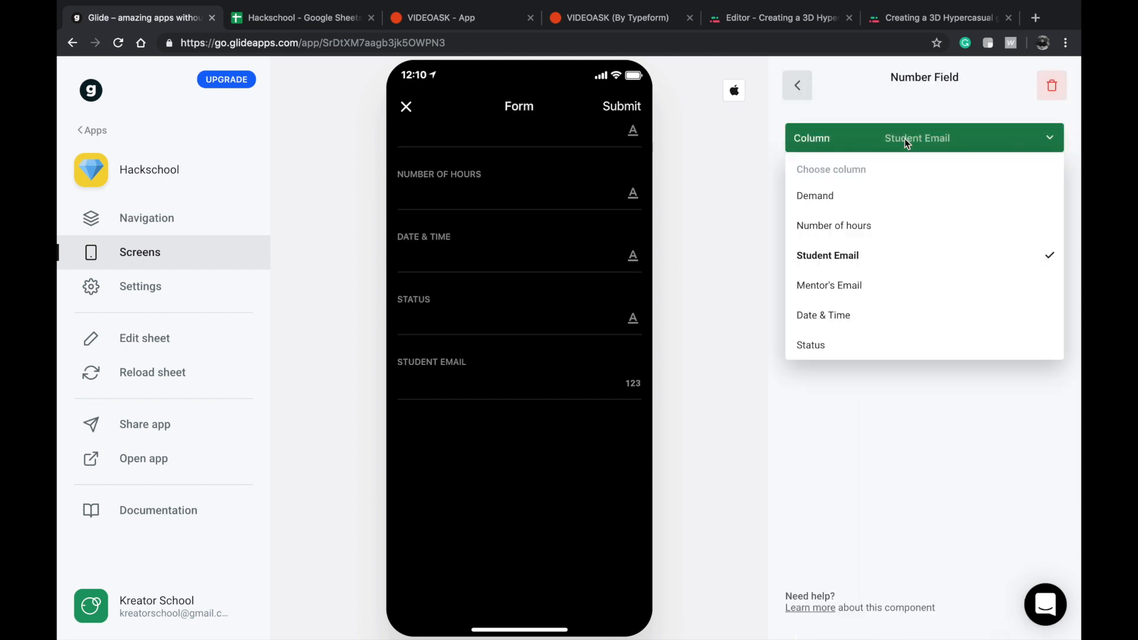
{"action": "left_click", "coordinate": [858, 226]}
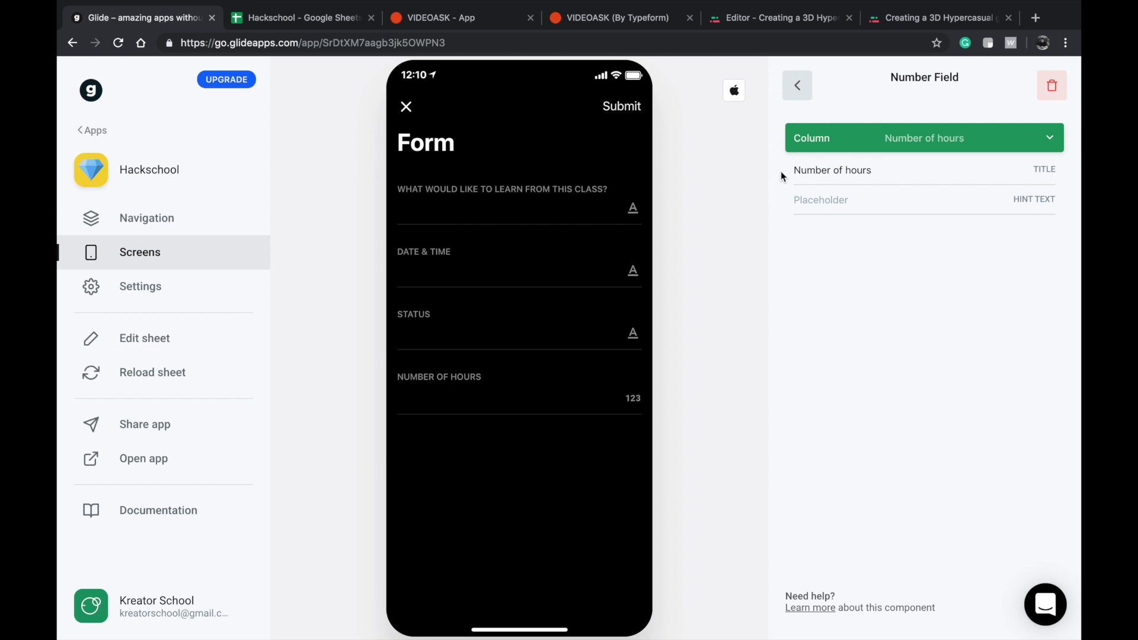
{"action": "left_click", "coordinate": [797, 86]}
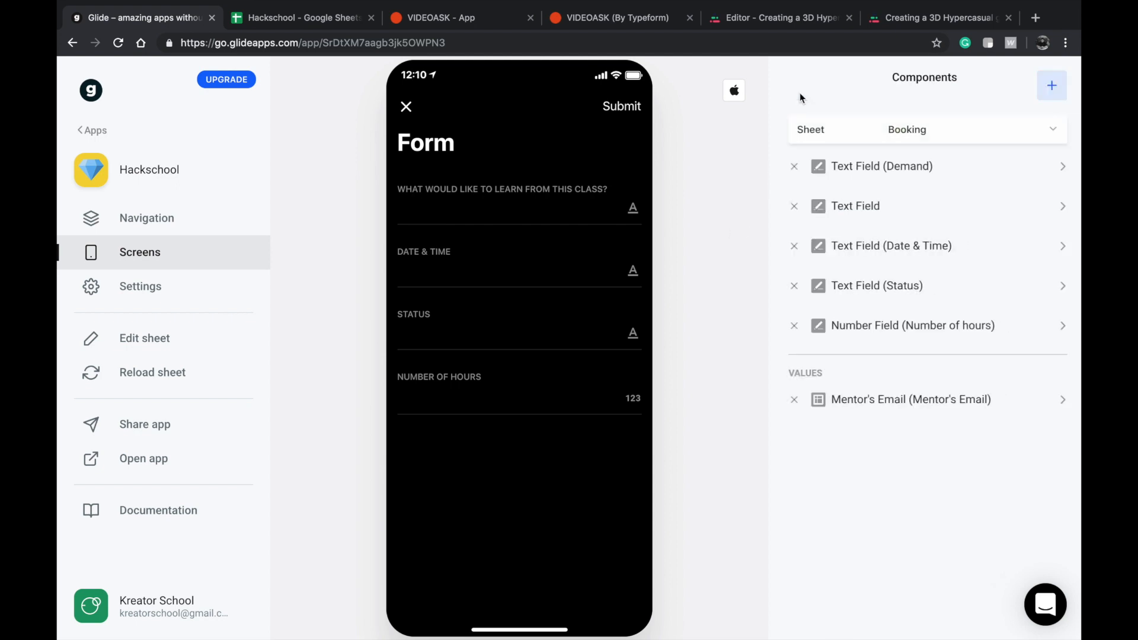
Place the Number of hours number field directly below the Demand field and remove the unassigned and Status text fields.
{"action": "left_click_drag", "start_coordinate": [838, 329], "coordinate": [829, 206]}
{"action": "left_click", "coordinate": [790, 246]}
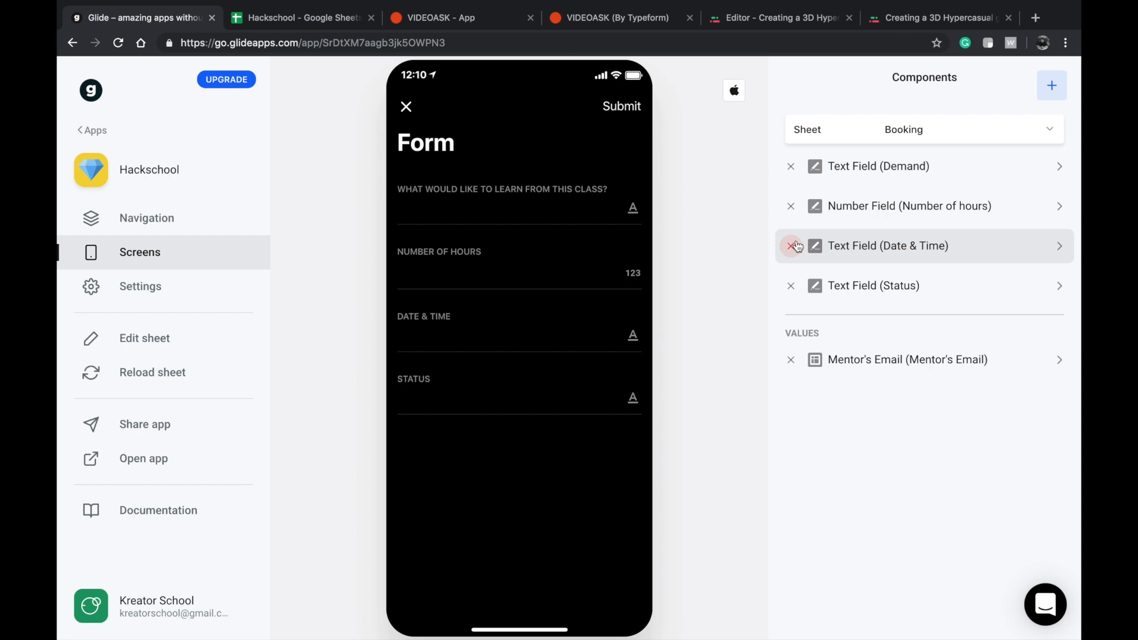
{"action": "left_click", "coordinate": [792, 286]}
Replace the Date & Time text field with a Date Time component assigned to the Date & Time column.
{"action": "left_click", "coordinate": [578, 335]}
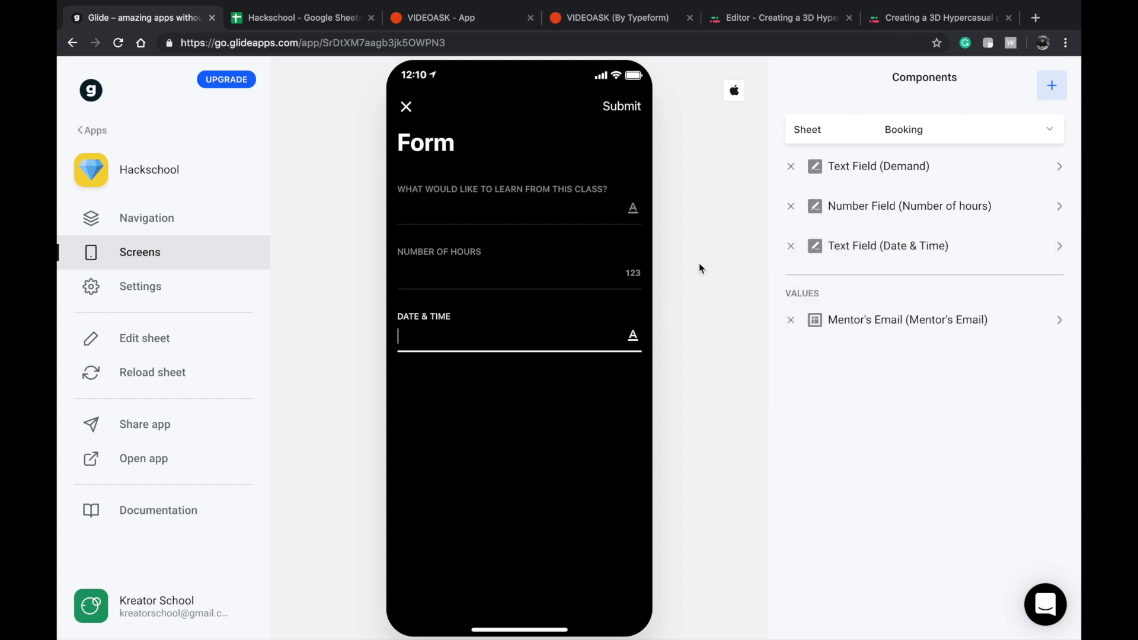
{"action": "left_click", "coordinate": [1052, 85]}
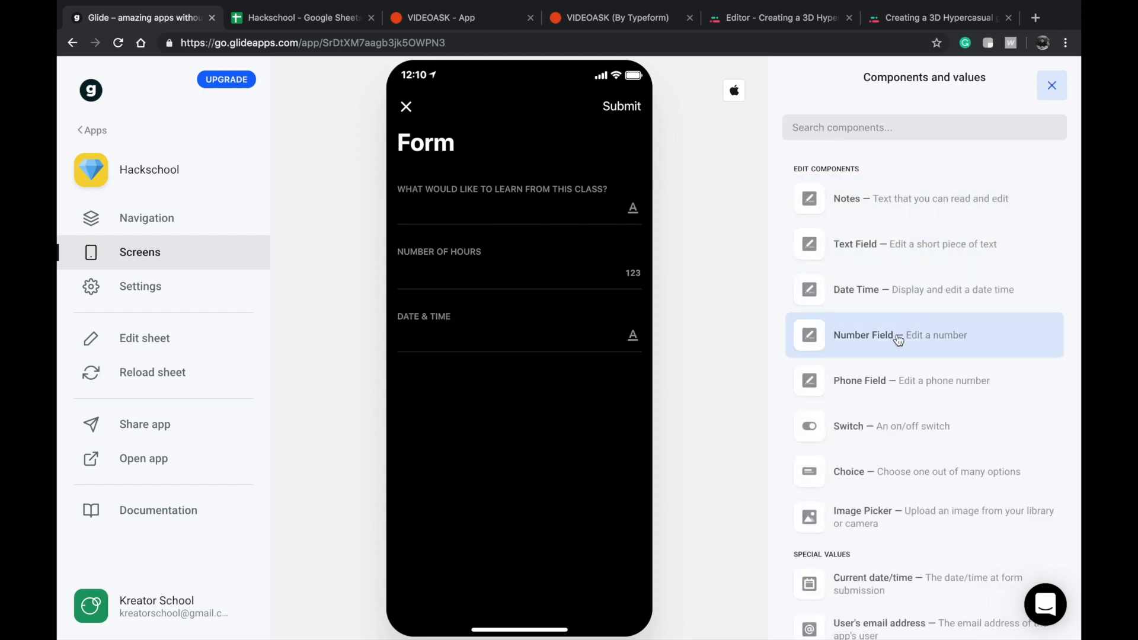
{"action": "left_click", "coordinate": [900, 304]}
{"action": "left_click", "coordinate": [932, 128]}
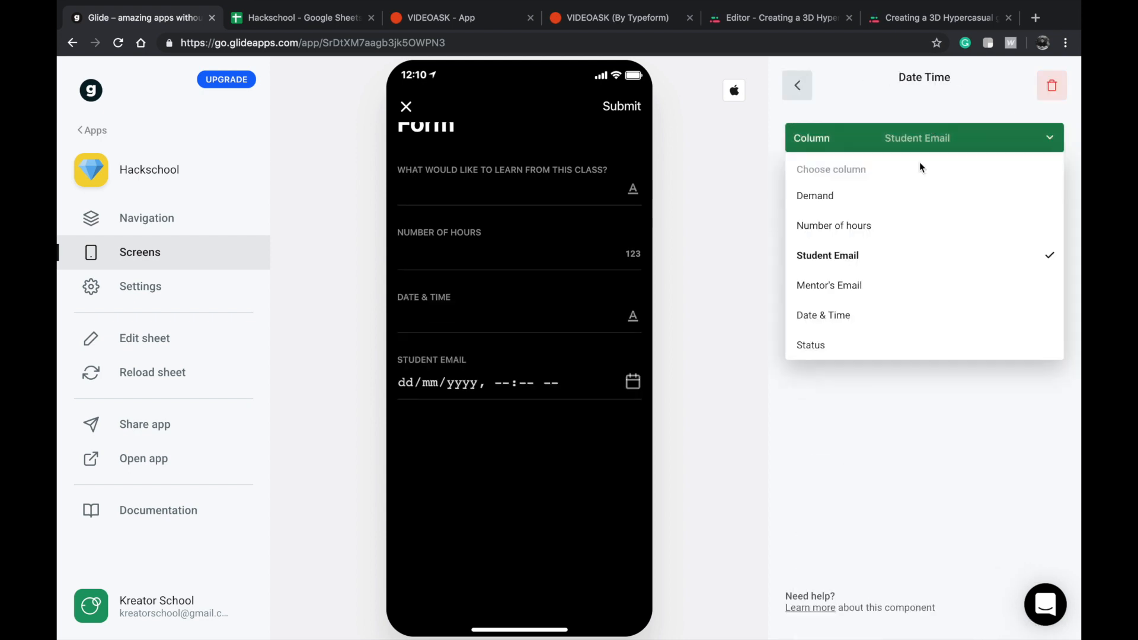
{"action": "left_click", "coordinate": [853, 319]}
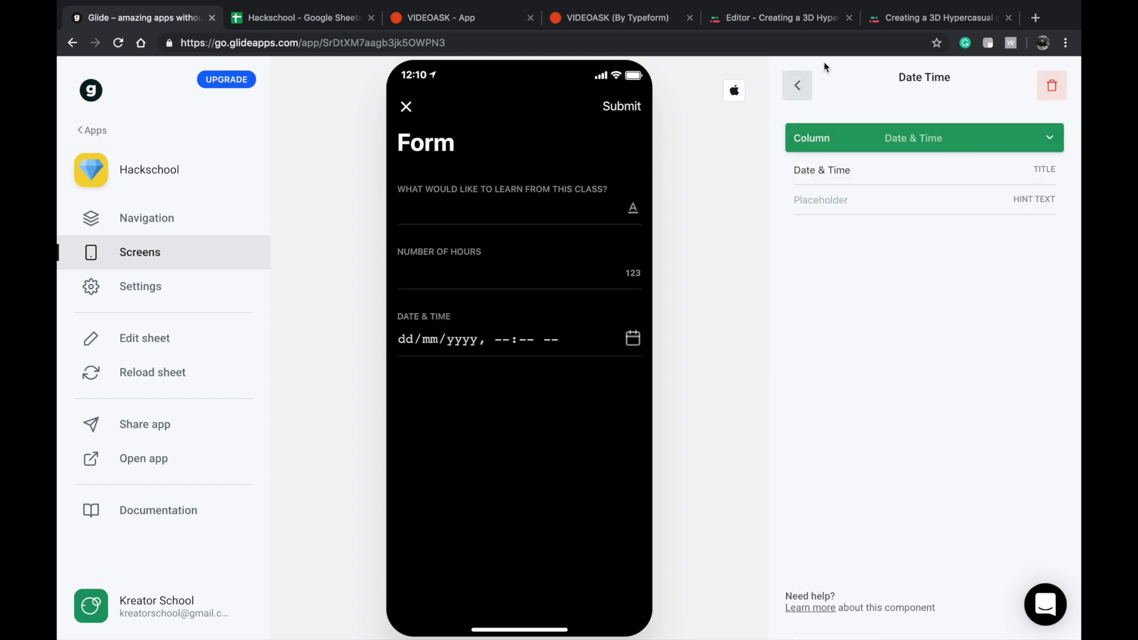
{"action": "left_click", "coordinate": [799, 87]}
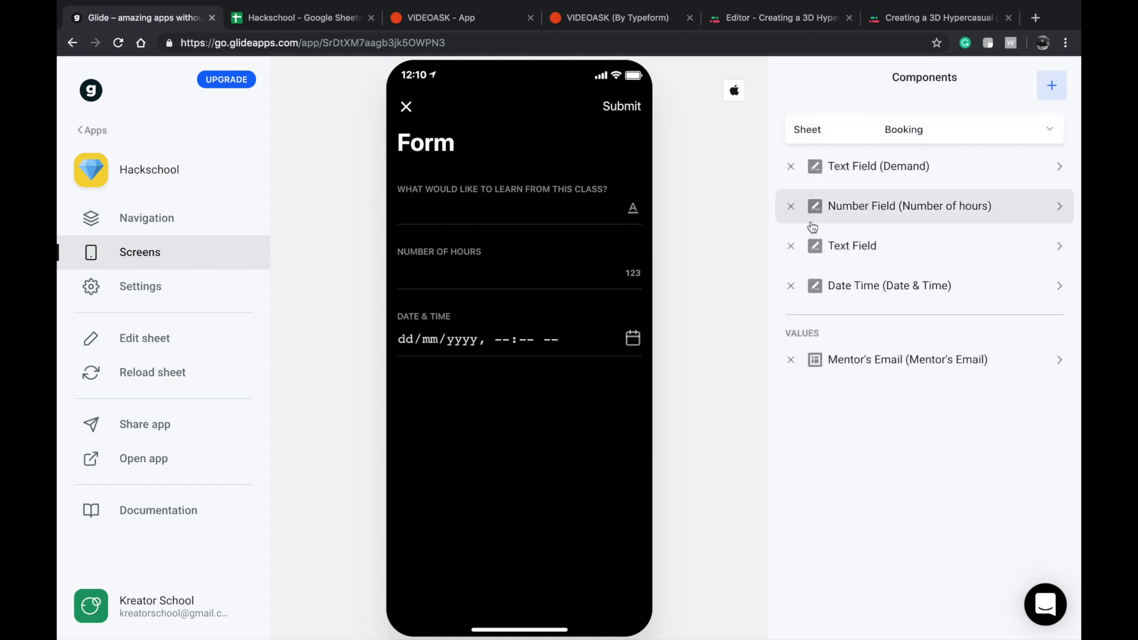
{"action": "left_click", "coordinate": [790, 246]}
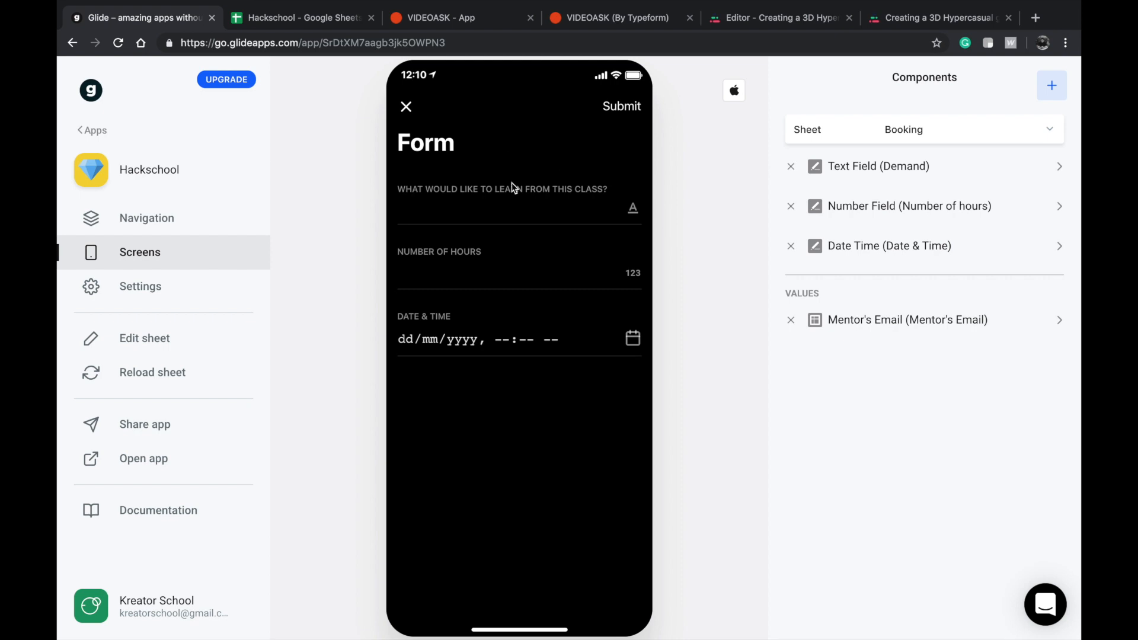
Close the booking form preview and reopen it from the Violin lesson's Book a session button.
{"action": "left_click", "coordinate": [500, 208]}
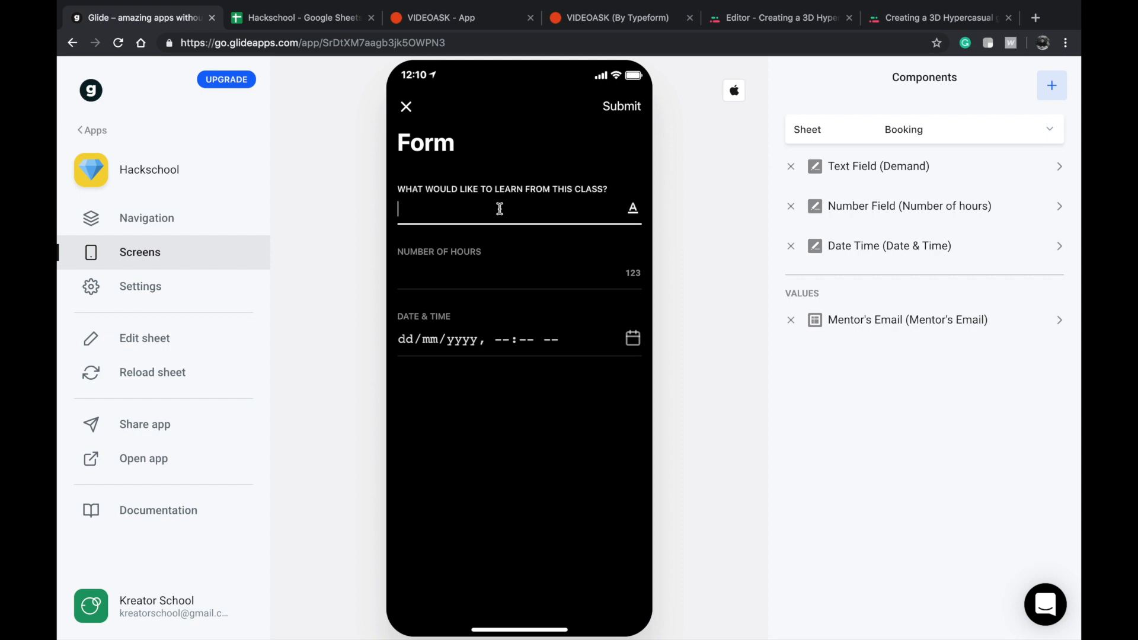
{"action": "left_click", "coordinate": [406, 107]}
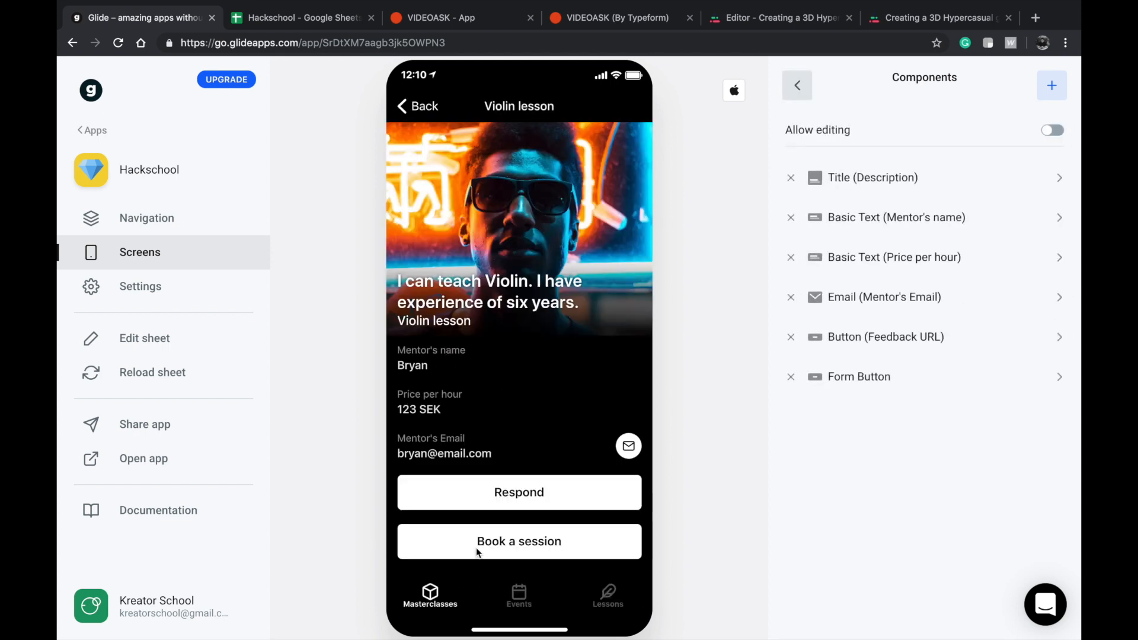
{"action": "left_click", "coordinate": [495, 555]}
Answer the booking form's learning question with "I would like to learn how to be a film scorer".
{"action": "left_click", "coordinate": [491, 211]}
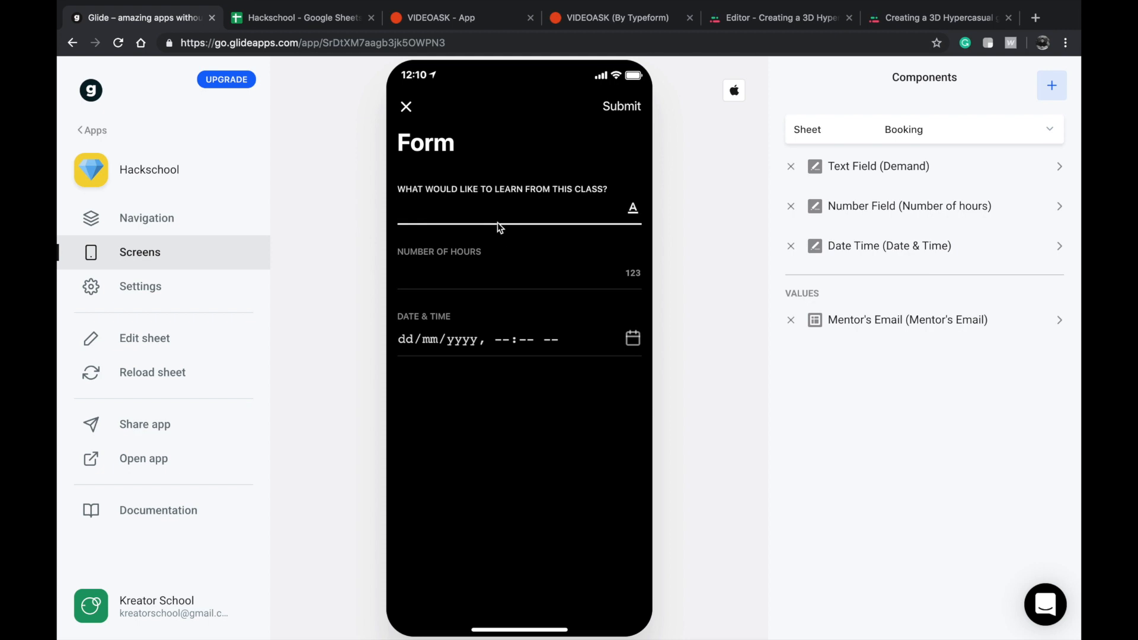
{"action": "type", "text": "I would like to learn how to plau"}
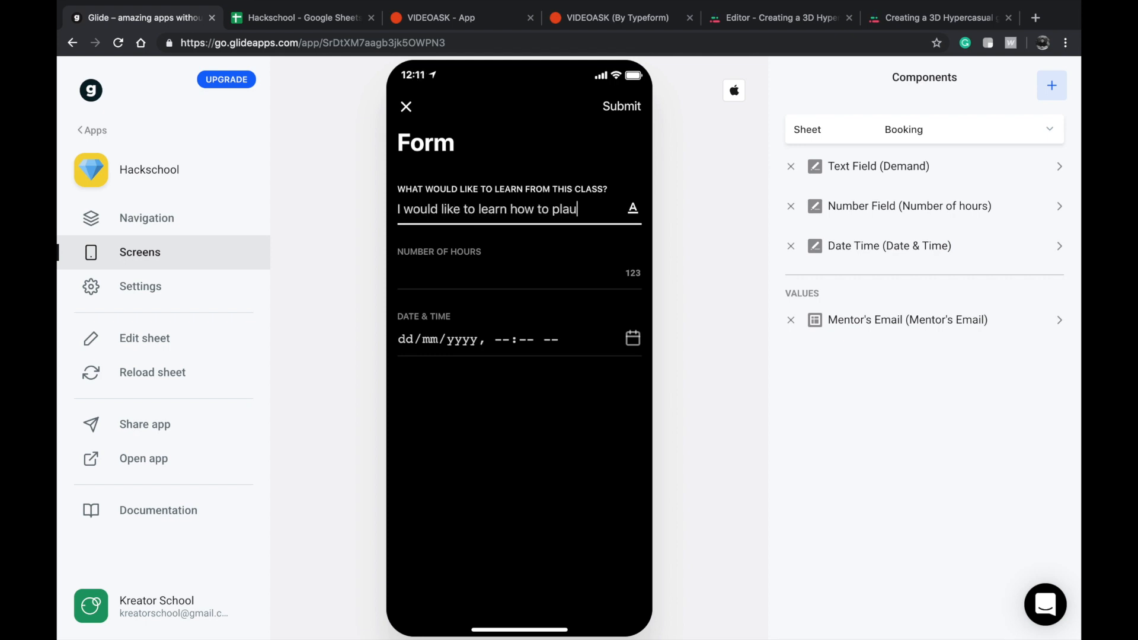
{"action": "type", "text": "y Fi"}
{"action": "key", "text": "BackSpace"}
{"action": "key", "text": "BackSpace"}
{"action": "key", "text": "BackSpace"}
{"action": "key", "text": "BackSpace"}
{"action": "key", "text": "BackSpace"}
{"action": "key", "text": "BackSpace"}
{"action": "key", "text": "BackSpace"}
{"action": "type", "text": "be a film scorer"}
Set the booking form's number of hours to 2.
{"action": "key", "text": "Tab"}
{"action": "type", "text": "12"}
{"action": "key", "text": "BackSpace"}
{"action": "key", "text": "BackSpace"}
{"action": "type", "text": "2"}
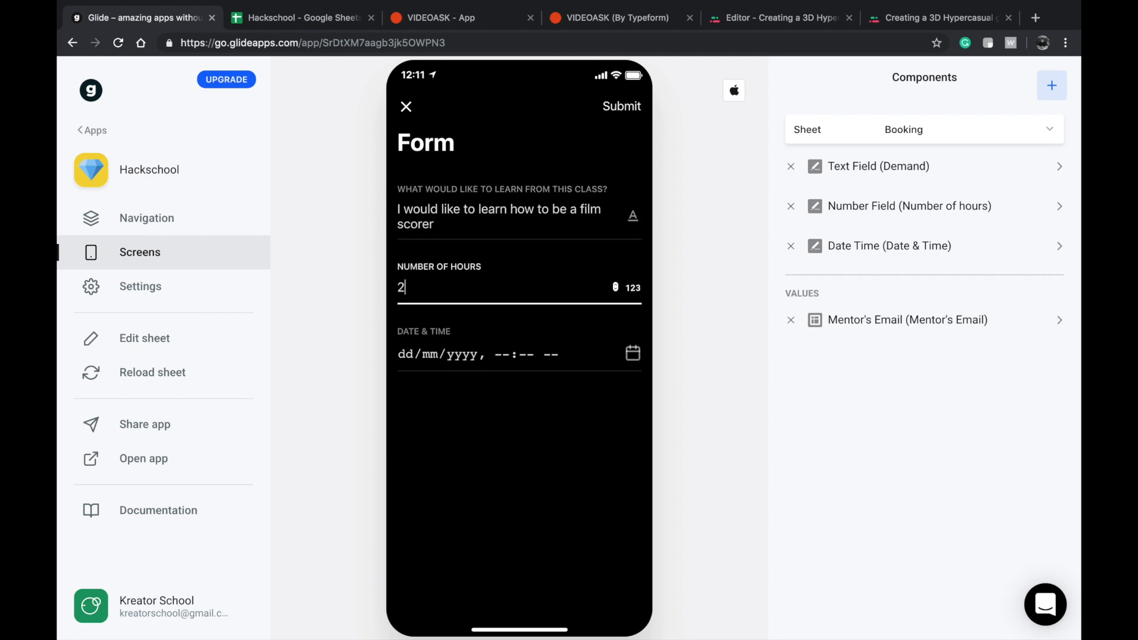
Set the booking's date and time to 23/07/2019, 10:00 AM and submit the form.
{"action": "key", "text": "Tab"}
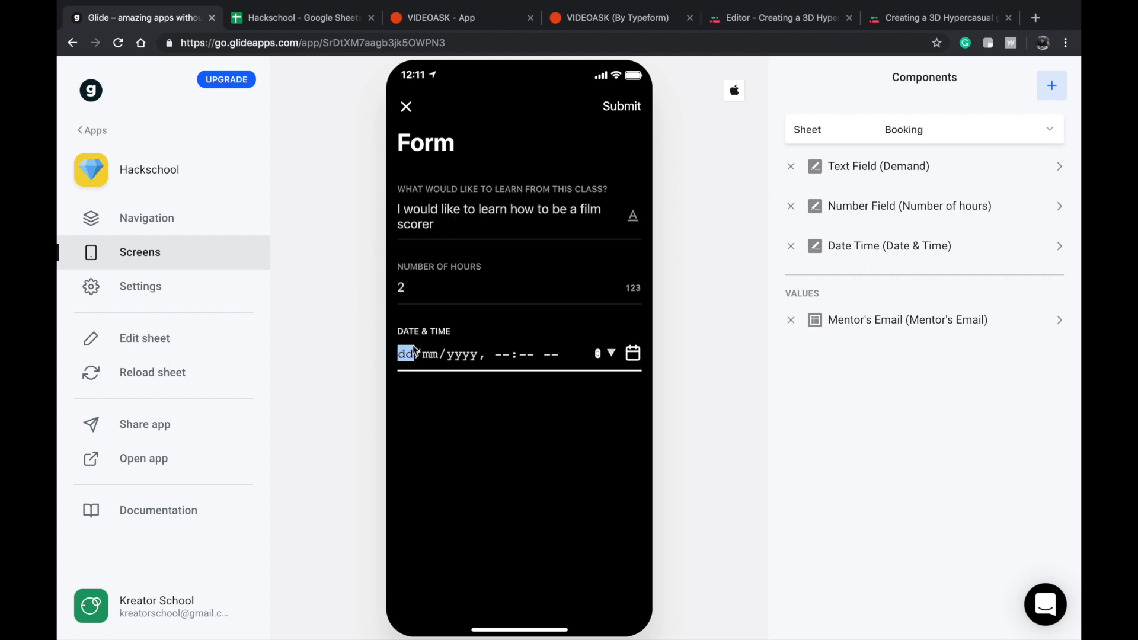
{"action": "left_click", "coordinate": [612, 354]}
{"action": "left_click", "coordinate": [465, 468]}
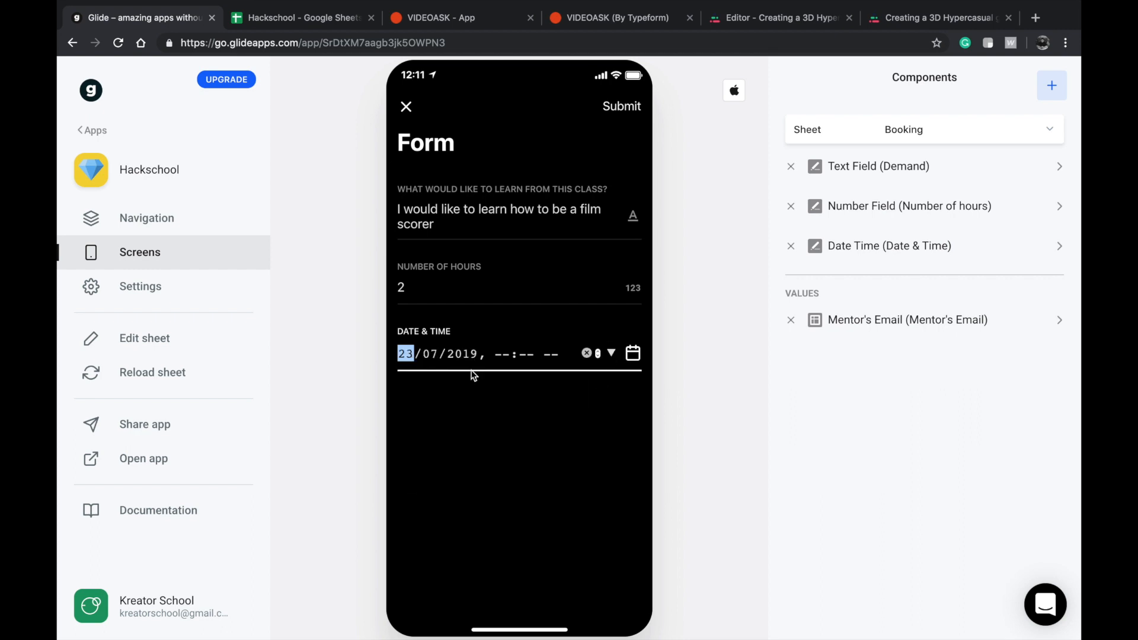
{"action": "left_click", "coordinate": [497, 358]}
{"action": "type", "text": "1000"}
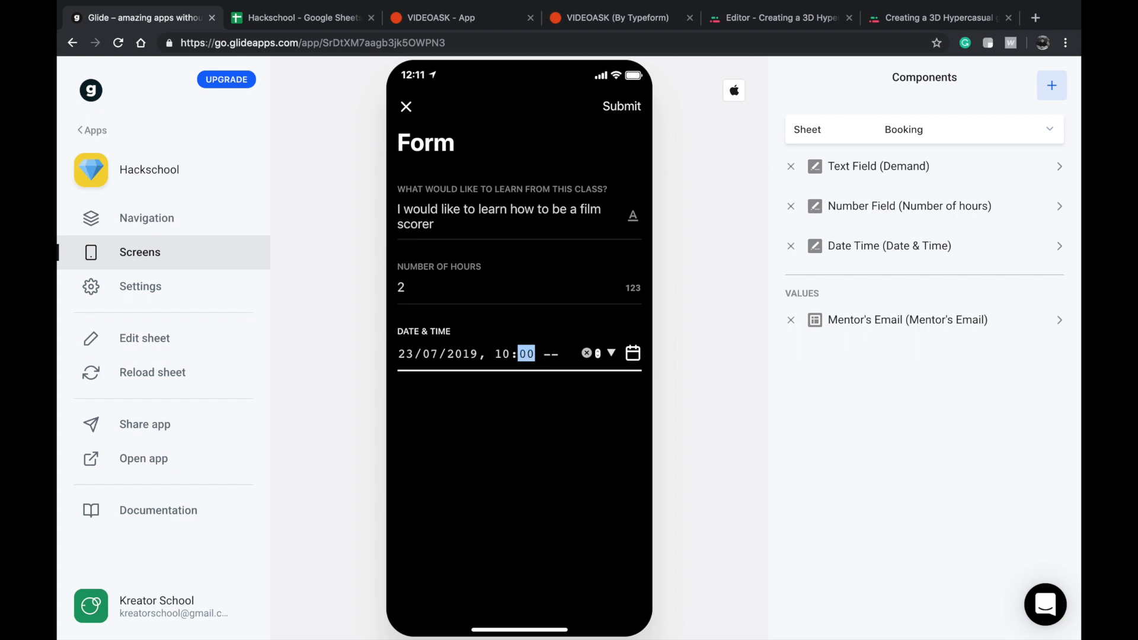
{"action": "type", "text": "a"}
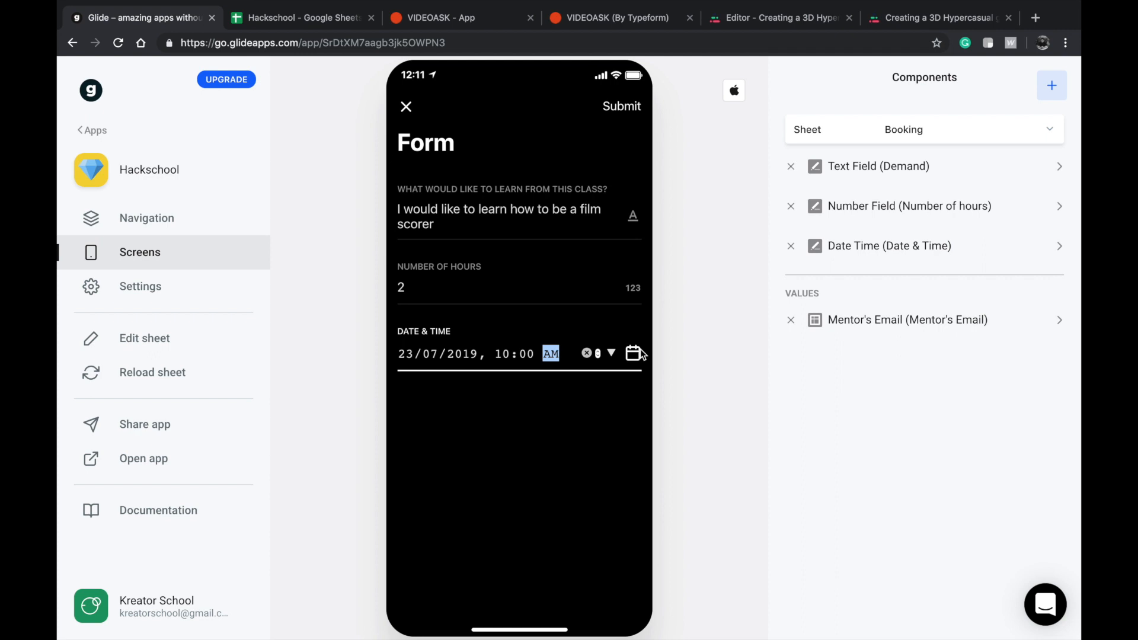
{"action": "left_click", "coordinate": [622, 106]}
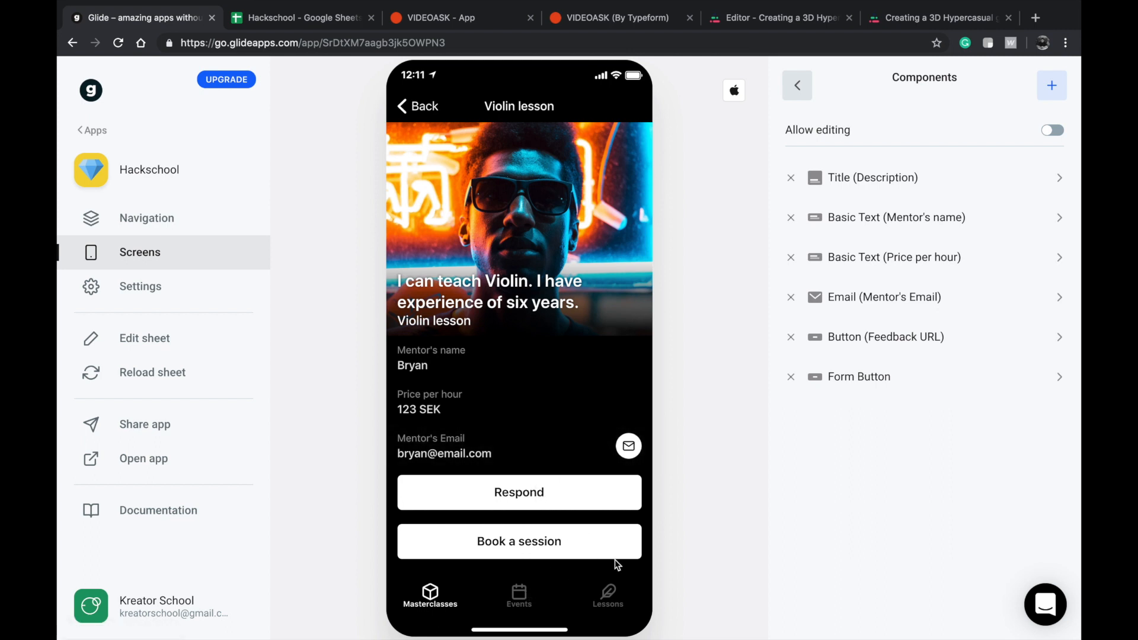
Show the Booking sheet as a tab in the app's navigation and rename it "My Booking".
{"action": "left_click", "coordinate": [228, 218]}
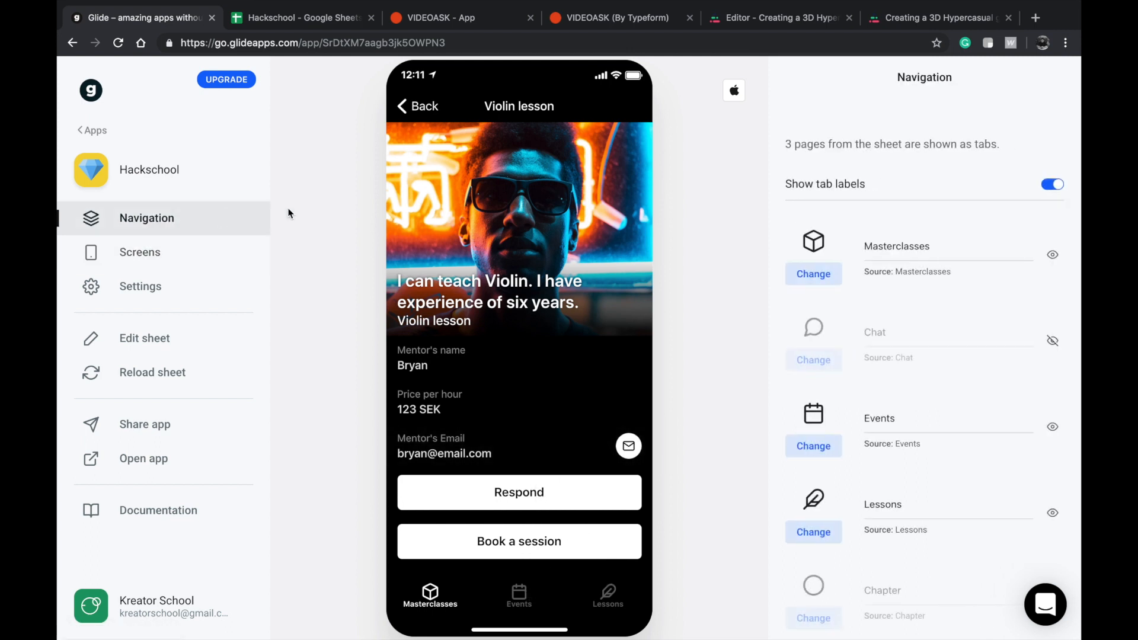
{"action": "scroll", "coordinate": [821, 343], "scroll_direction": "down", "scroll_amount": 4}
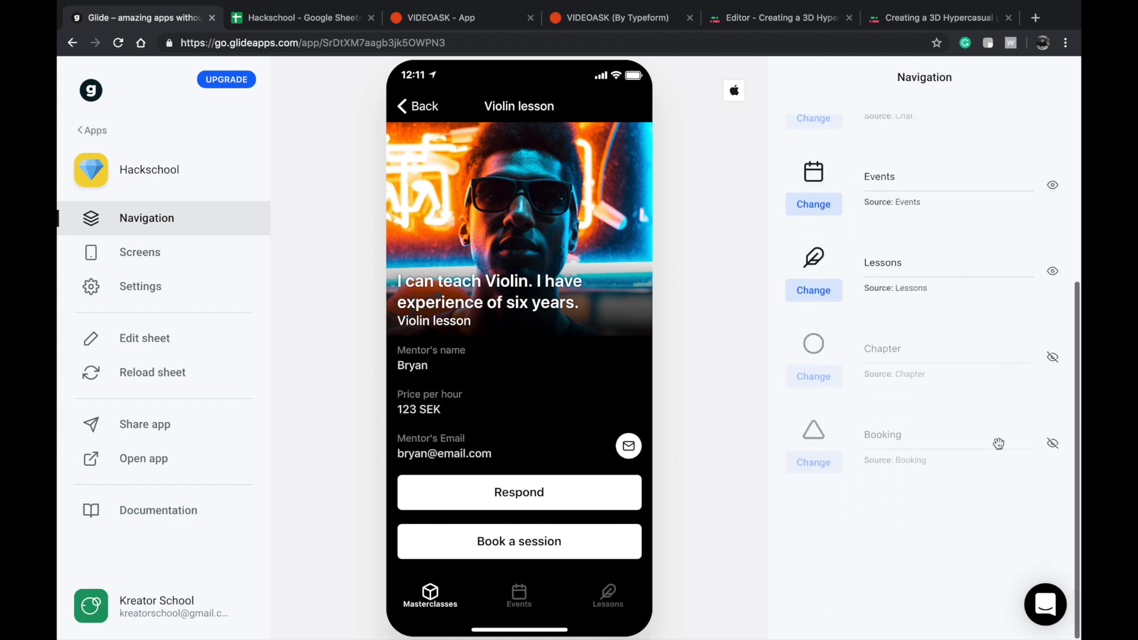
{"action": "left_click", "coordinate": [1052, 443]}
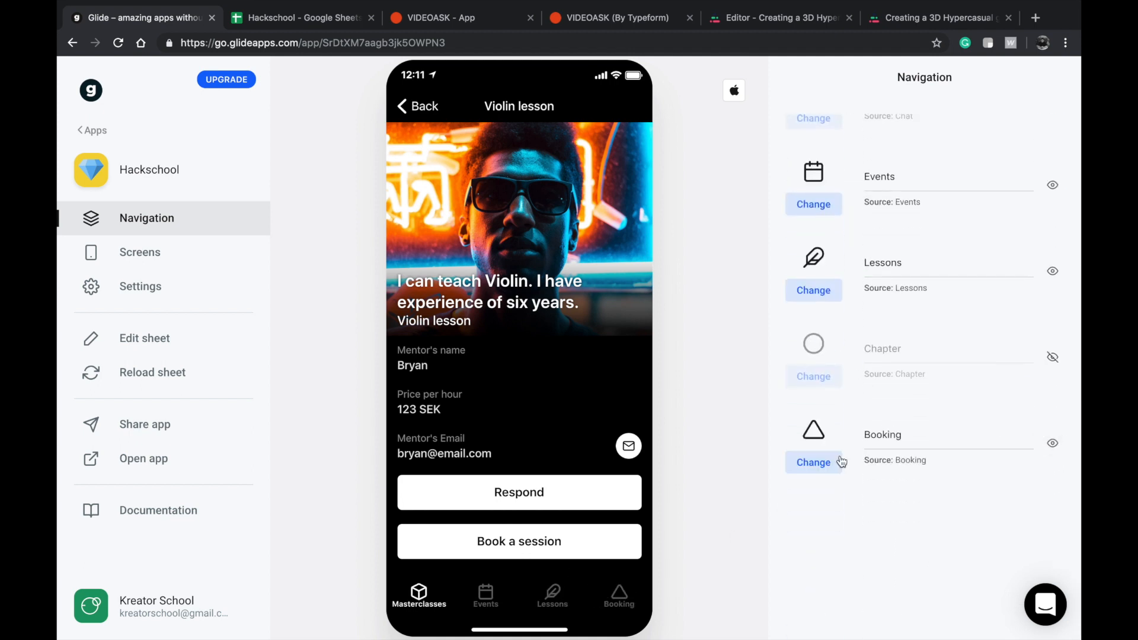
{"action": "double_click", "coordinate": [913, 434]}
{"action": "key", "text": "Left"}
{"action": "type", "text": "My"}
Set the My Booking tab's icon to Book.
{"action": "left_click", "coordinate": [793, 465]}
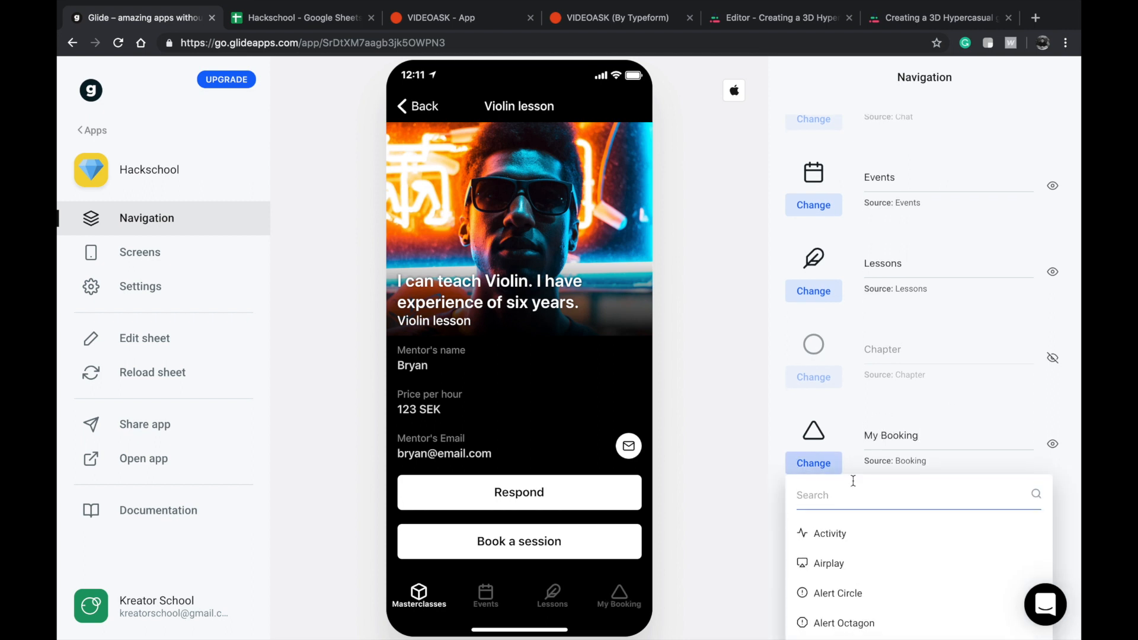
{"action": "scroll", "coordinate": [852, 480], "scroll_direction": "down", "scroll_amount": 1}
{"action": "type", "text": "boo"}
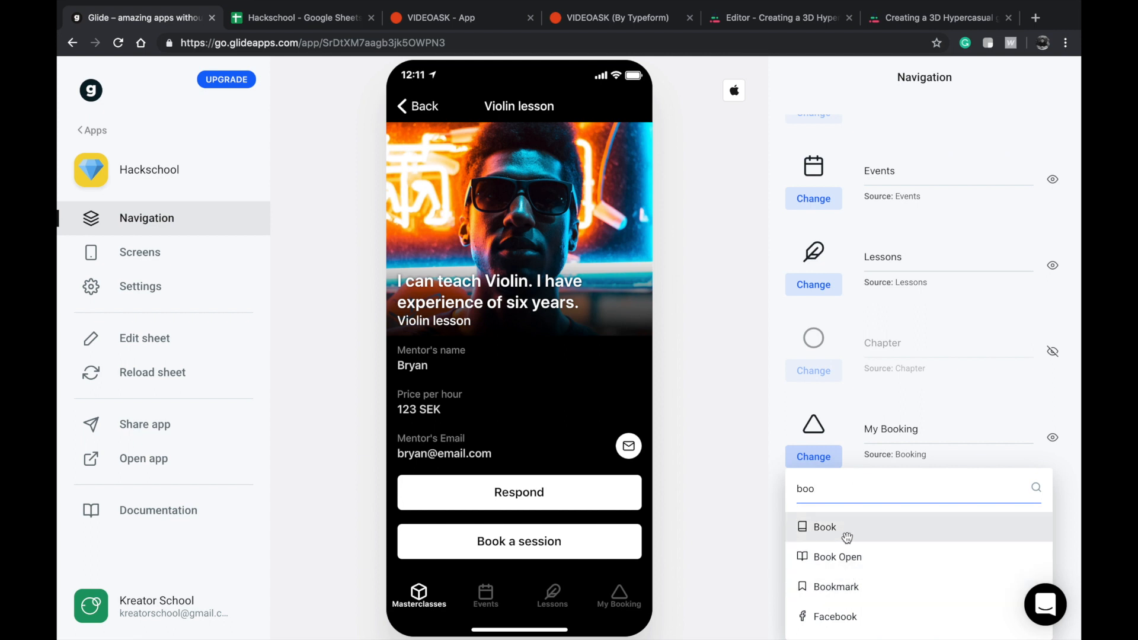
{"action": "left_click", "coordinate": [846, 536]}
Turn on filtering by user for the My Booking list, using Student Email as the email filter.
{"action": "left_click", "coordinate": [620, 595]}
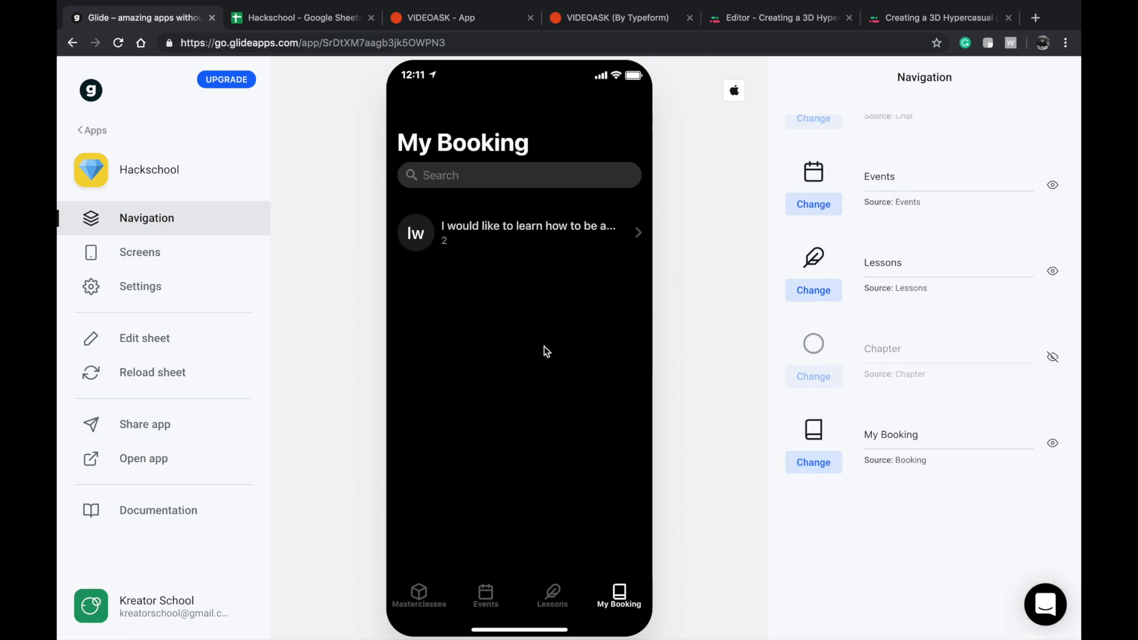
{"action": "left_click", "coordinate": [168, 296]}
{"action": "left_click", "coordinate": [176, 256]}
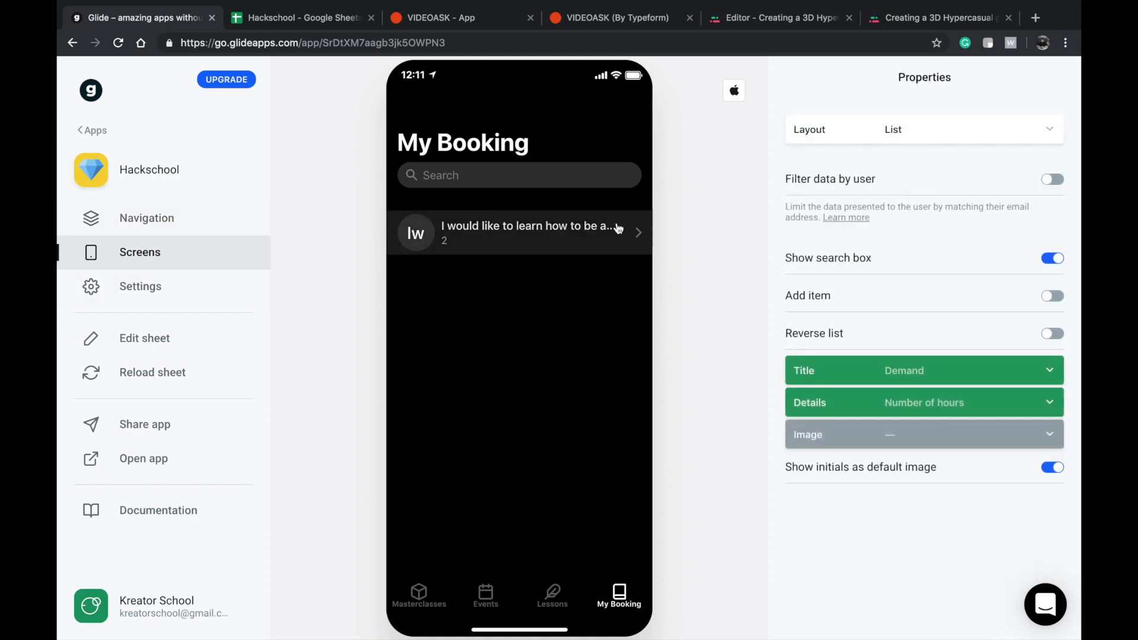
{"action": "left_click", "coordinate": [940, 183]}
{"action": "left_click", "coordinate": [948, 214]}
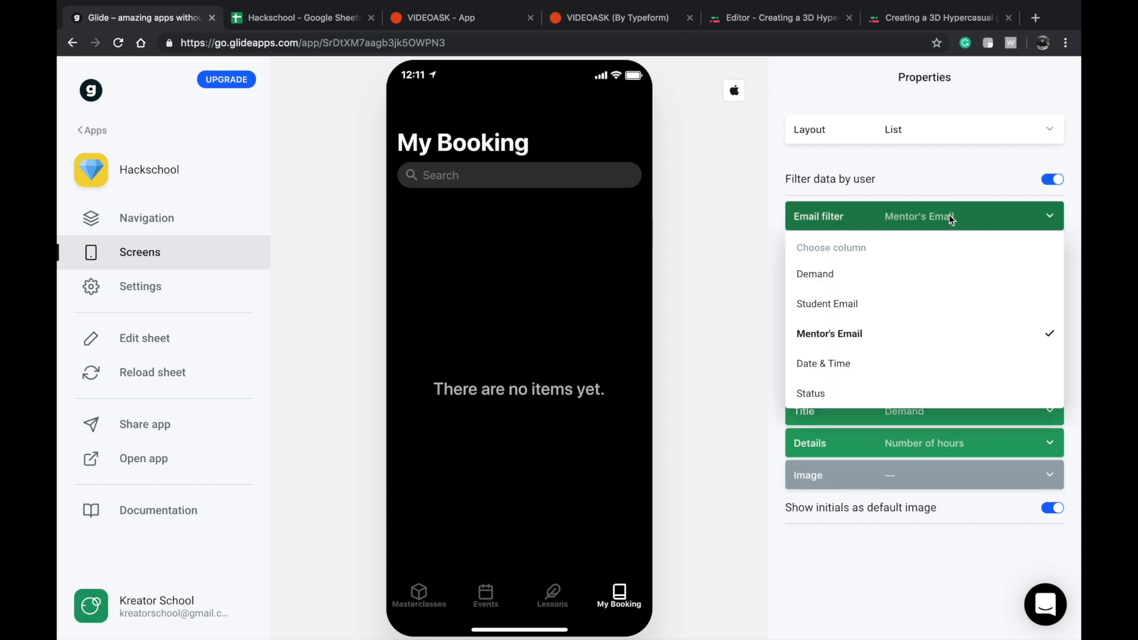
{"action": "left_click", "coordinate": [829, 305]}
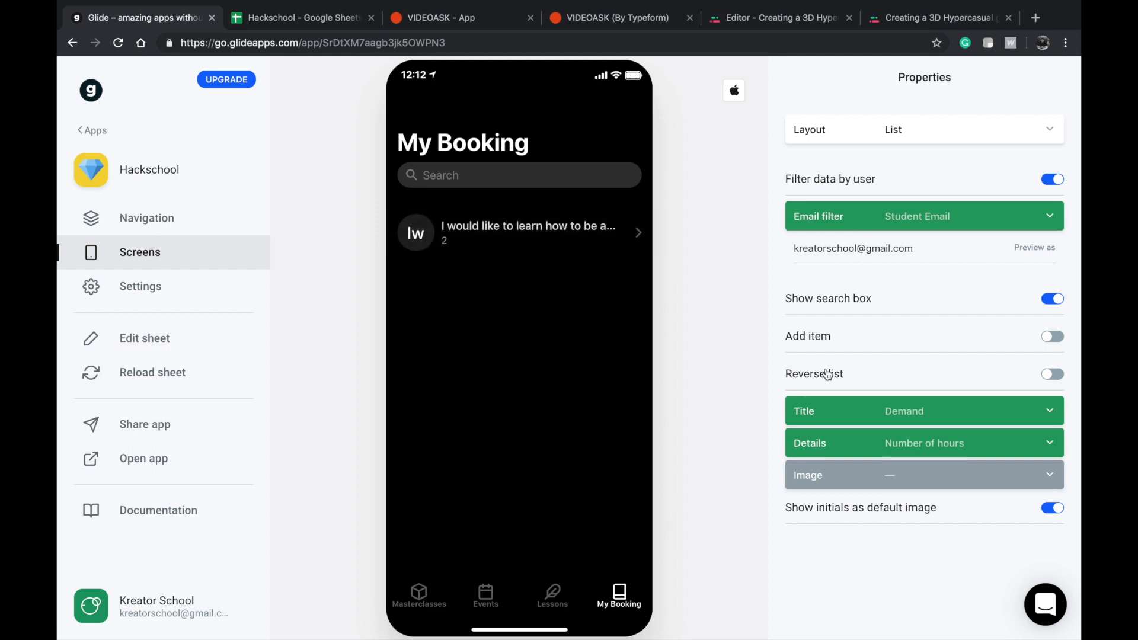
Use the Mentor's Email column as the title of the My Booking list items.
{"action": "left_click", "coordinate": [851, 409]}
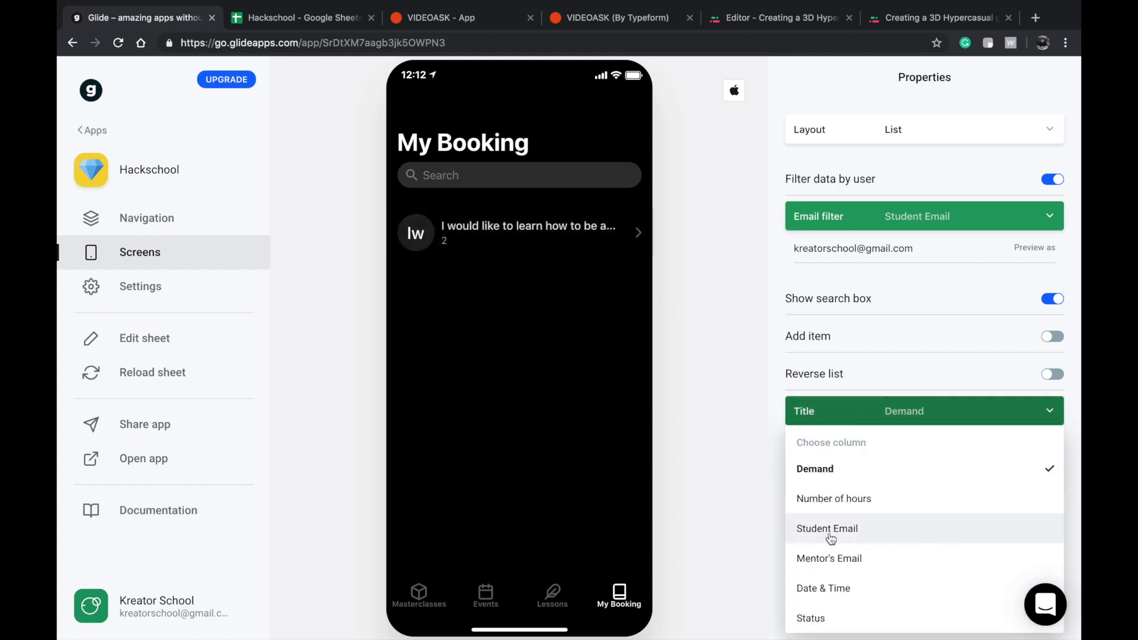
{"action": "scroll", "coordinate": [830, 538], "scroll_direction": "down", "scroll_amount": 1}
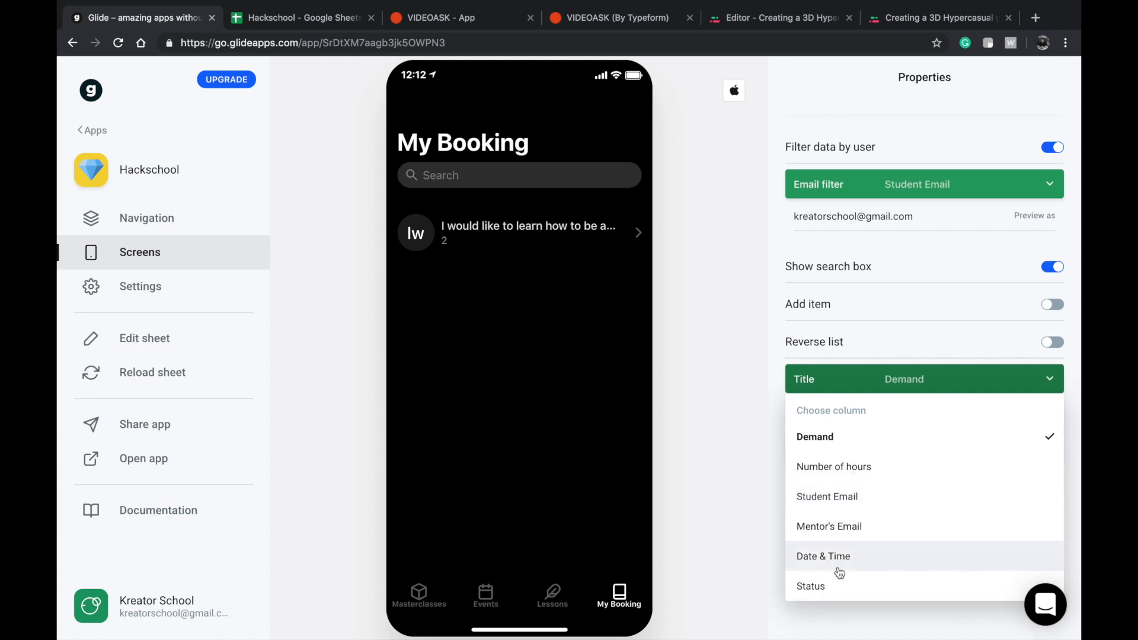
{"action": "left_click", "coordinate": [844, 531]}
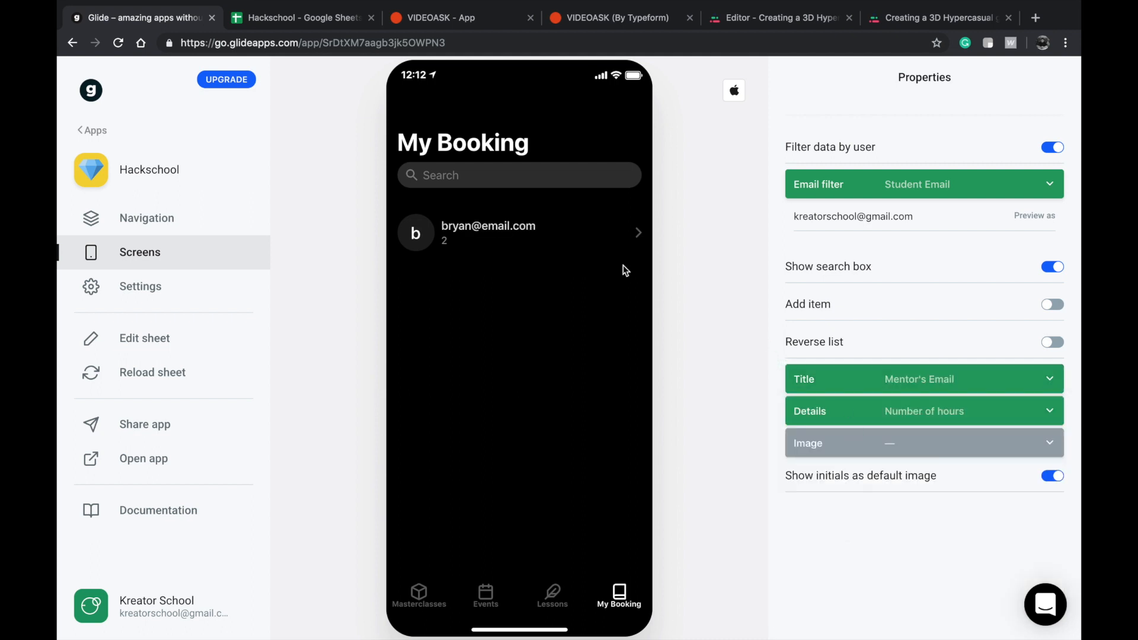
{"action": "left_click", "coordinate": [940, 413]}
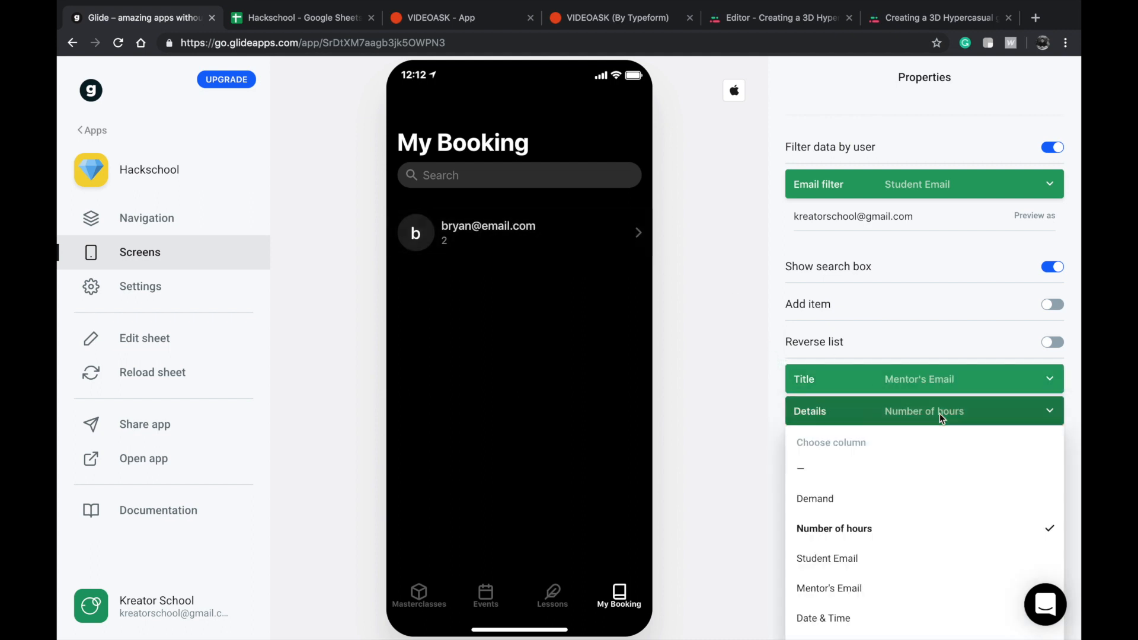
{"action": "left_click", "coordinate": [769, 451]}
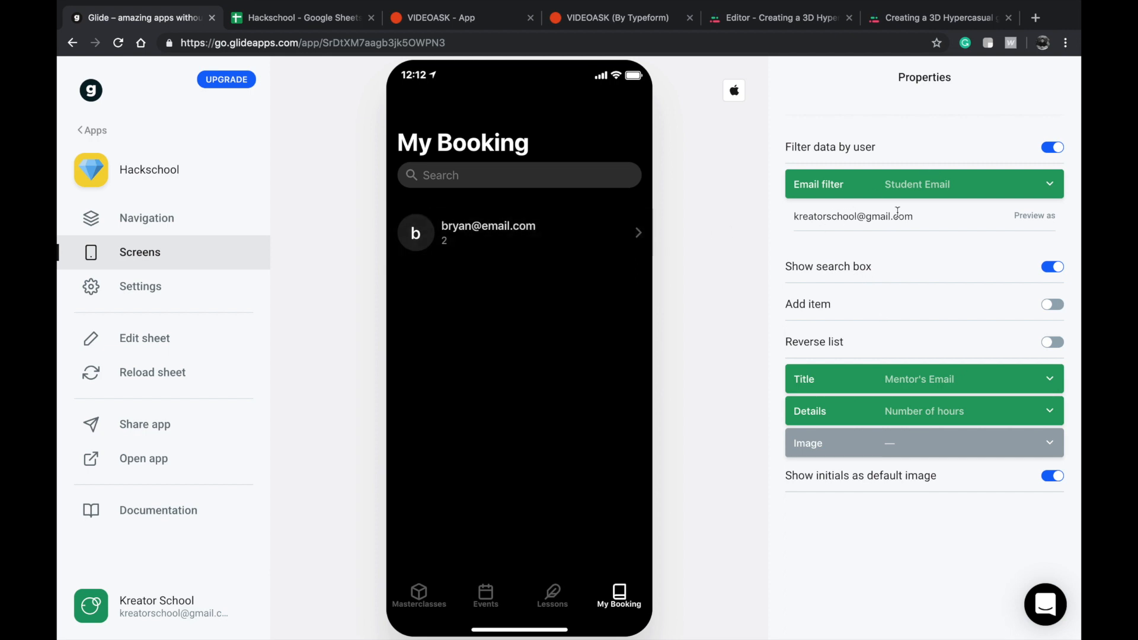
Change the preview user to the mentor's email address, reload the sheet, and reopen My Booking in the app preview.
{"action": "triple_click", "coordinate": [929, 216]}
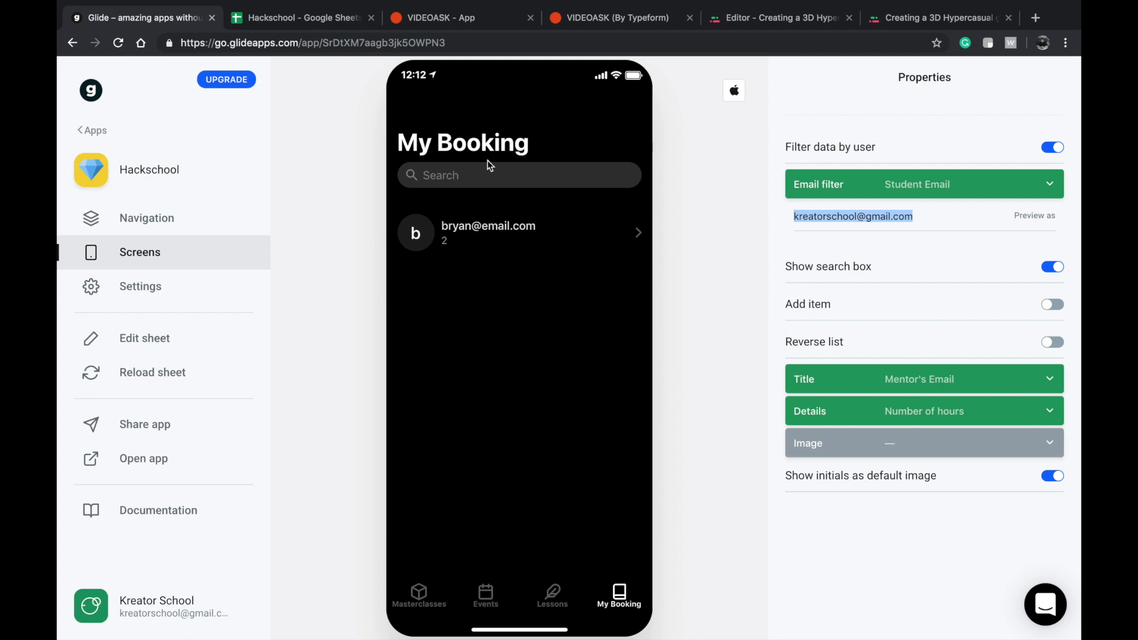
{"action": "left_click", "coordinate": [943, 222]}
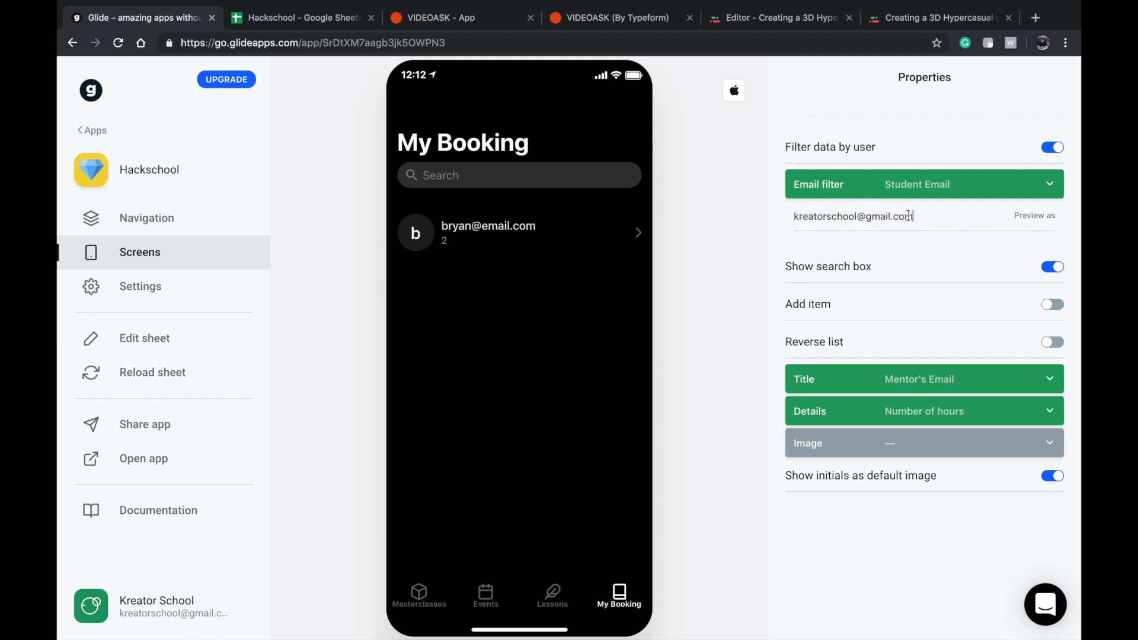
{"action": "left_click_drag", "start_coordinate": [948, 215], "coordinate": [723, 215]}
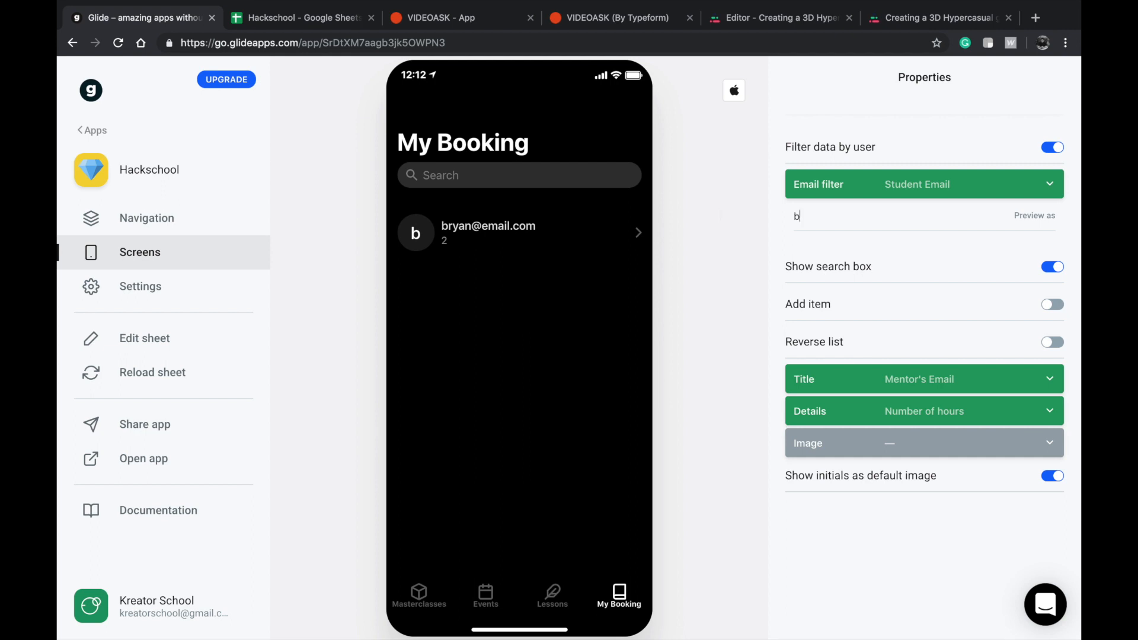
{"action": "left_click", "coordinate": [160, 372]}
{"action": "left_click", "coordinate": [551, 593]}
{"action": "left_click", "coordinate": [617, 592]}
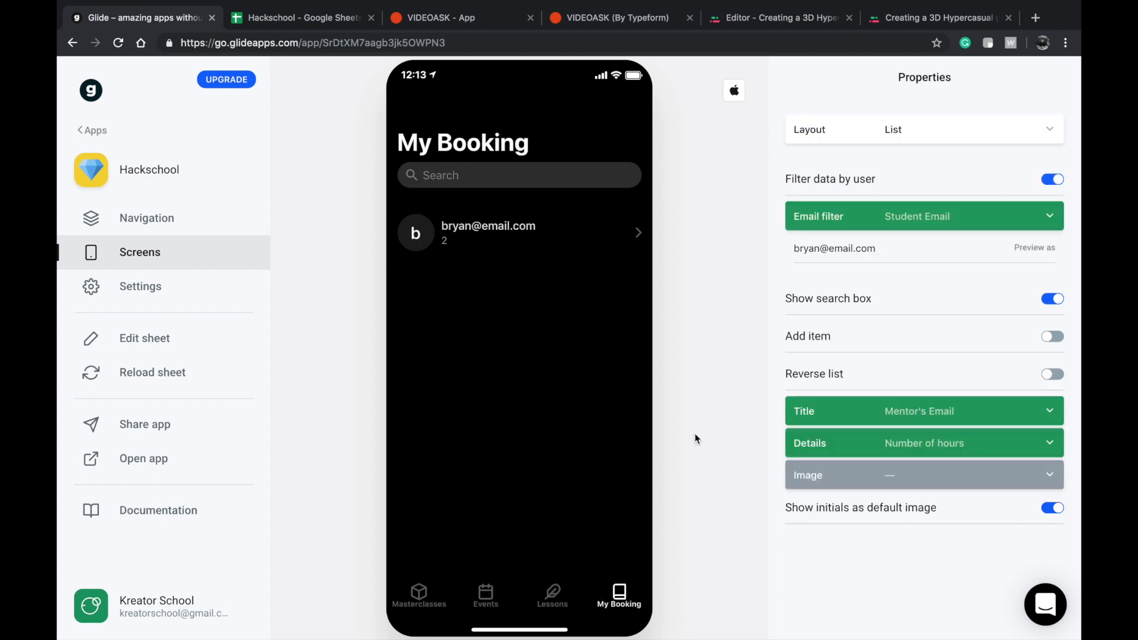
Check the email filter's column choices, then inspect the Student Email column on the Booking sheet in Google Sheets.
{"action": "left_click", "coordinate": [911, 215]}
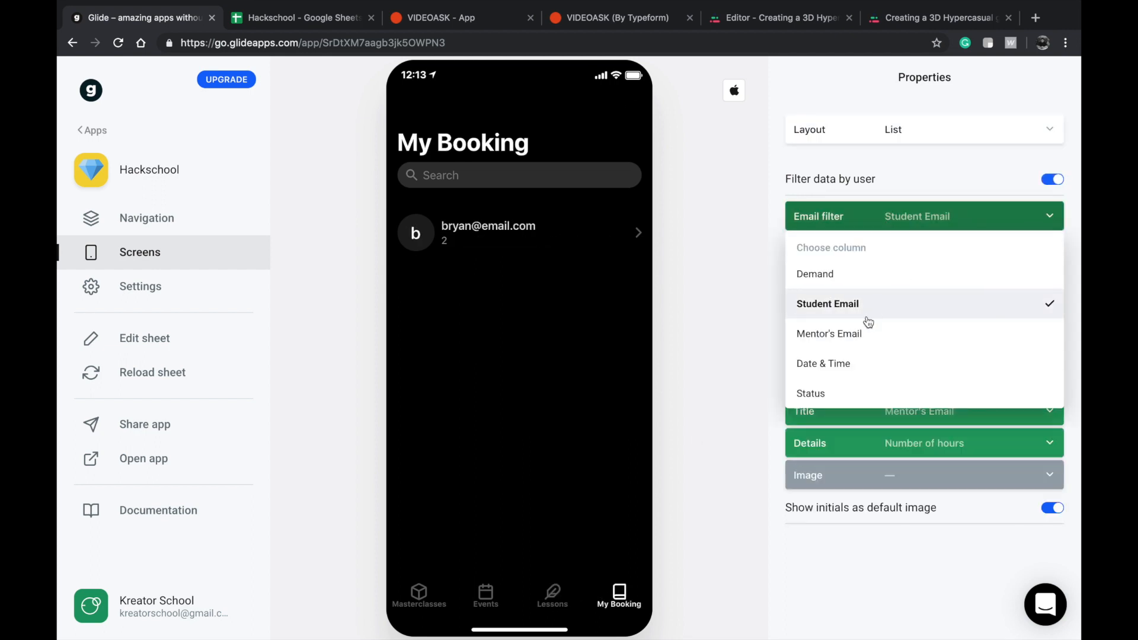
{"action": "left_click", "coordinate": [687, 391]}
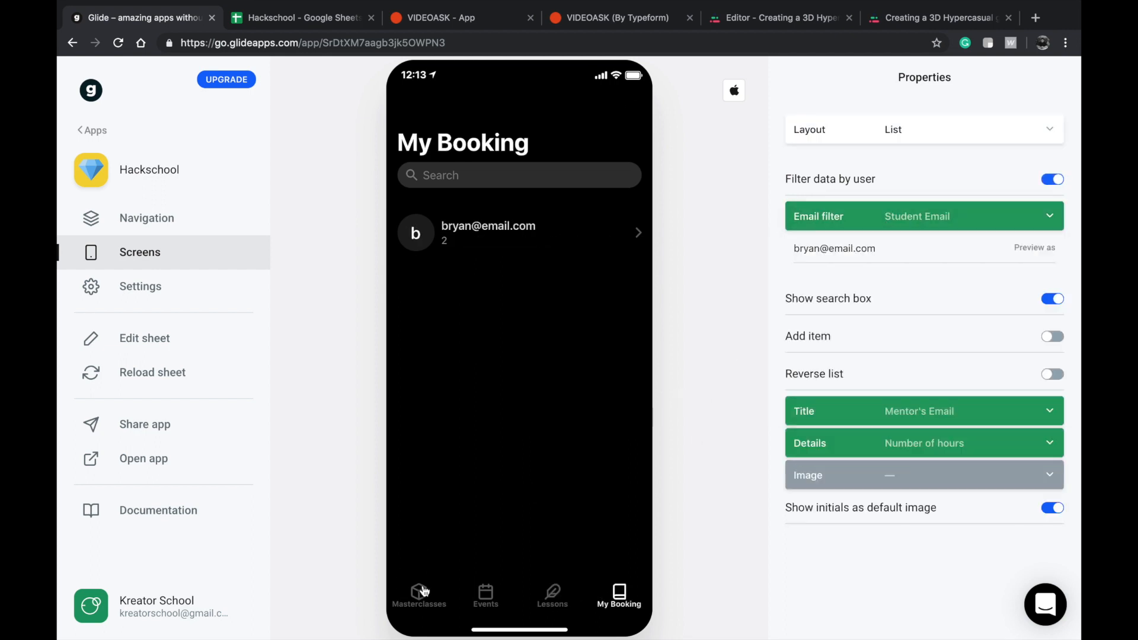
{"action": "left_click", "coordinate": [296, 18]}
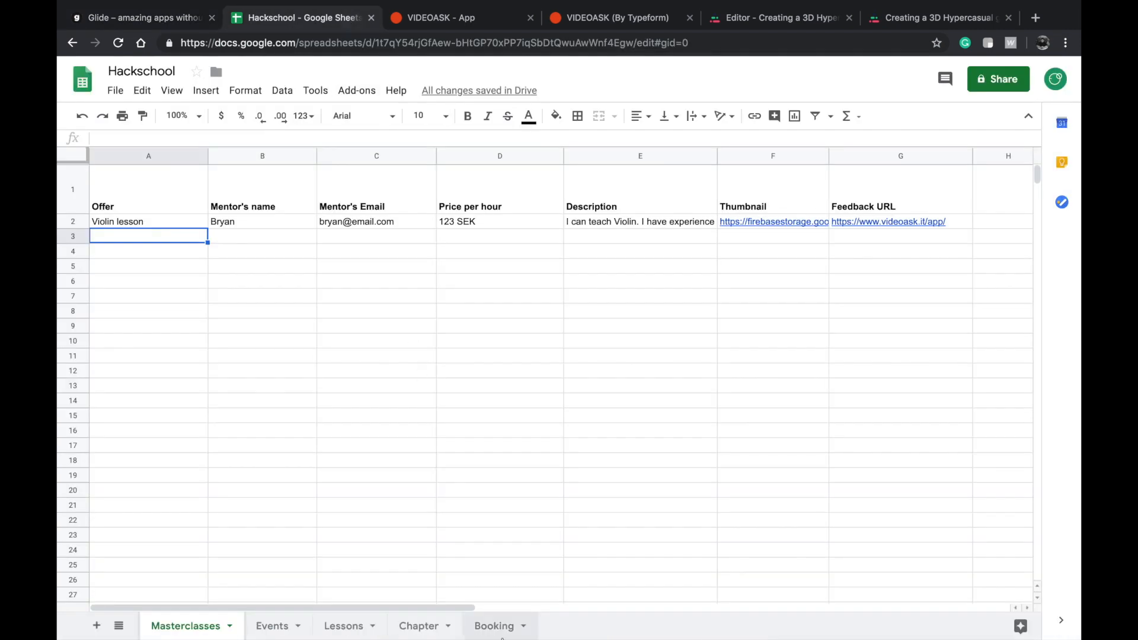
{"action": "left_click", "coordinate": [489, 626]}
{"action": "left_click", "coordinate": [593, 270]}
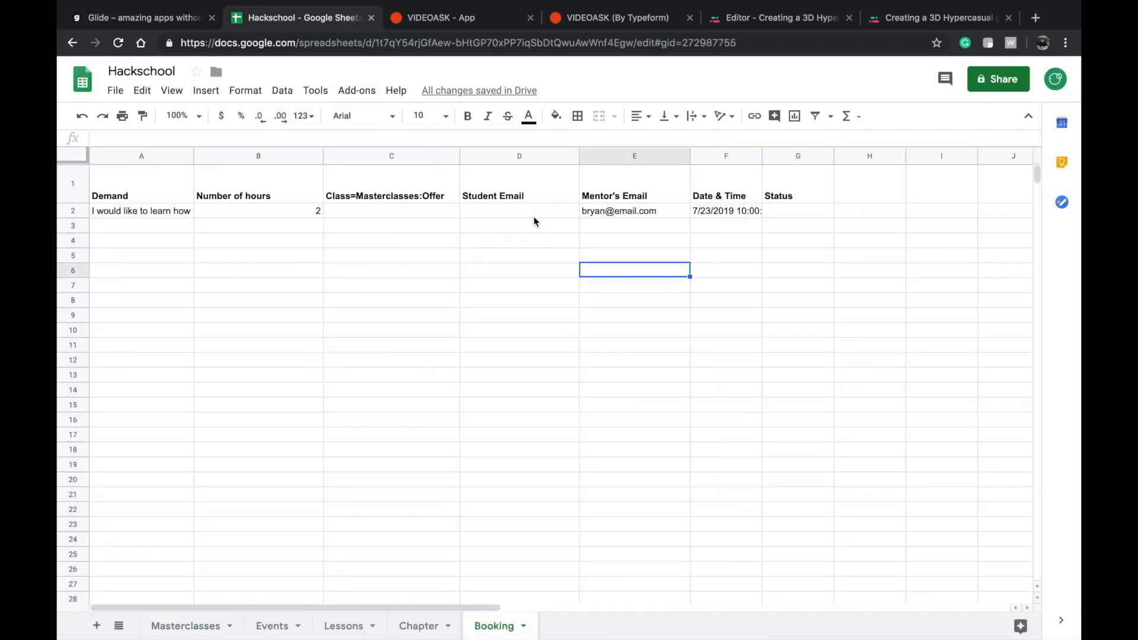
{"action": "left_click", "coordinate": [510, 213]}
Switch back to Glide and add the user's email address as a value to the Violin lesson's Book a session form.
{"action": "left_click", "coordinate": [124, 17]}
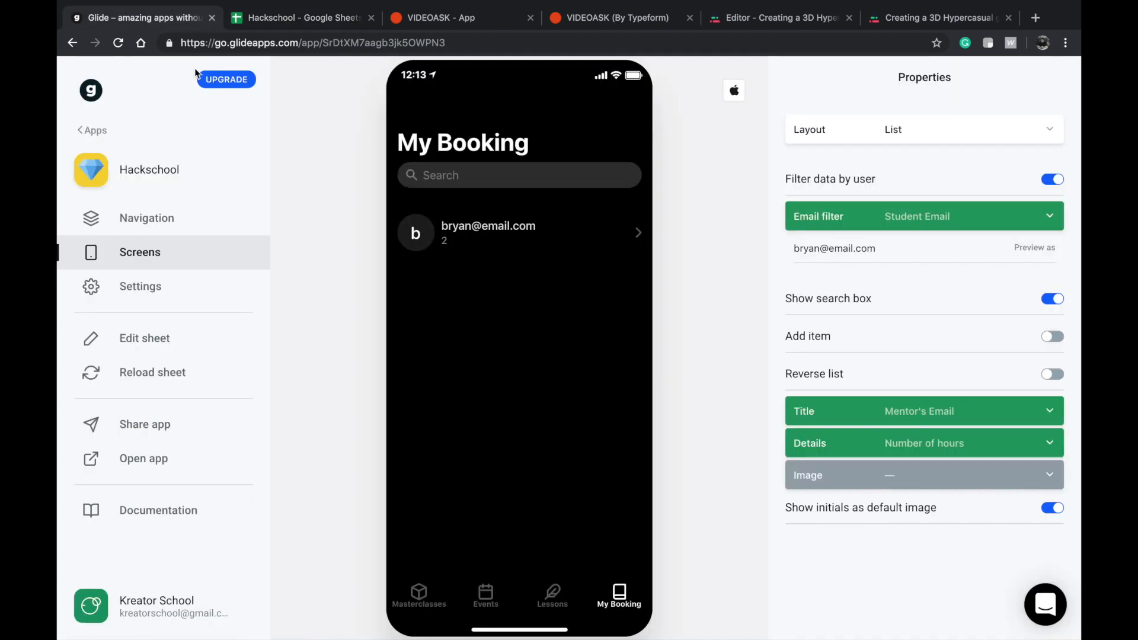
{"action": "left_click", "coordinate": [425, 618]}
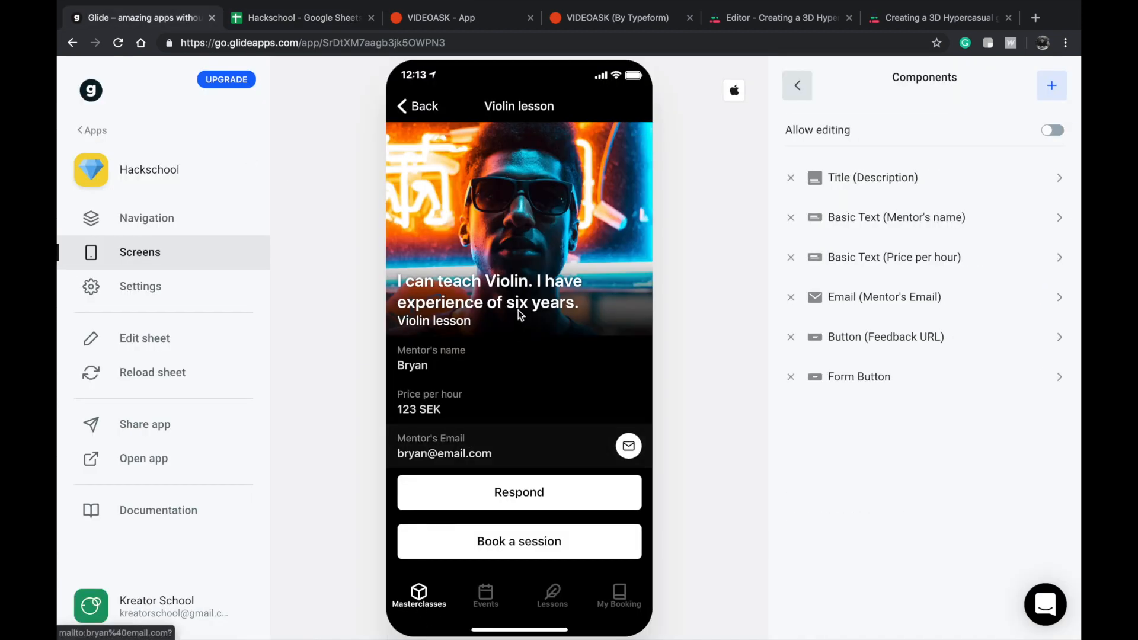
{"action": "left_click", "coordinate": [513, 533]}
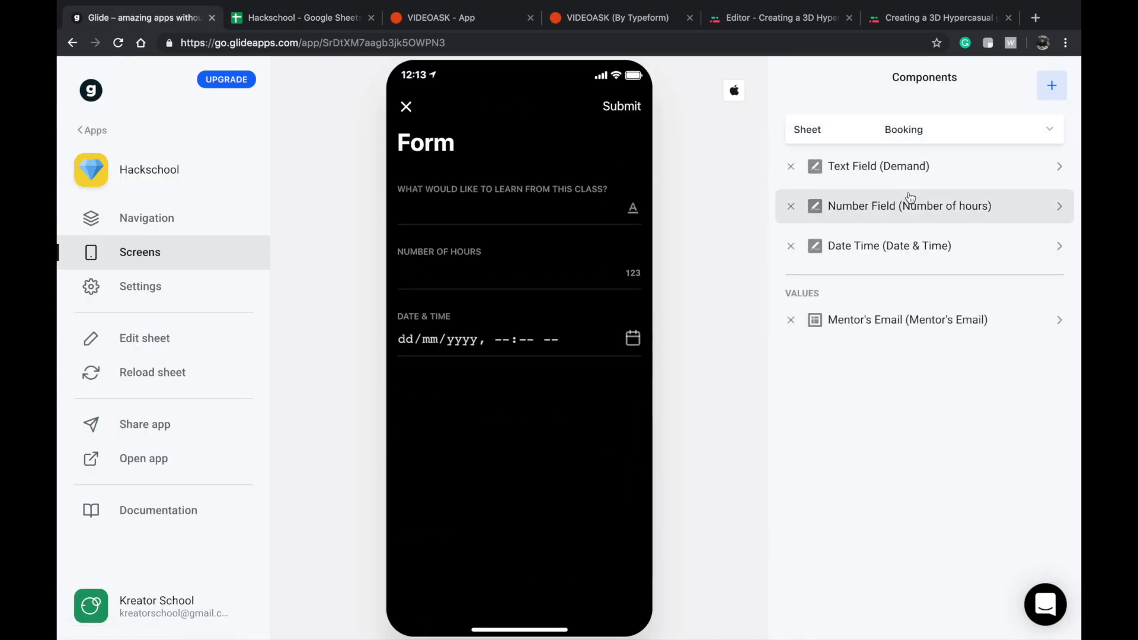
{"action": "left_click", "coordinate": [1052, 85]}
{"action": "scroll", "coordinate": [927, 394], "scroll_direction": "down", "scroll_amount": 5}
{"action": "scroll", "coordinate": [895, 526], "scroll_direction": "down", "scroll_amount": 2}
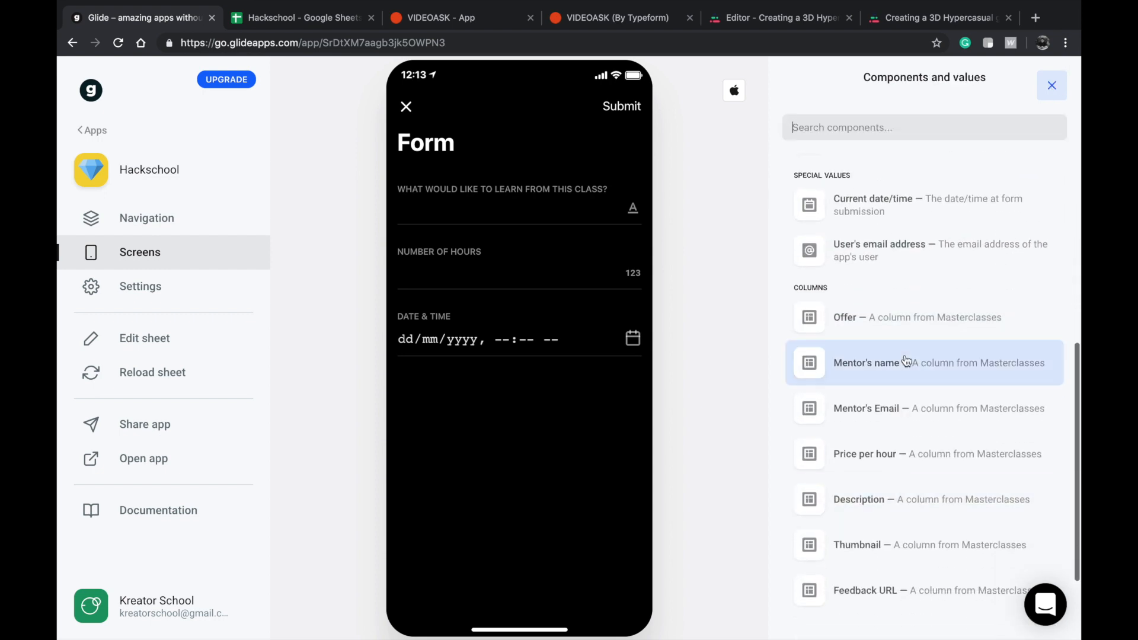
{"action": "scroll", "coordinate": [899, 367], "scroll_direction": "up", "scroll_amount": 3}
{"action": "left_click", "coordinate": [904, 322]}
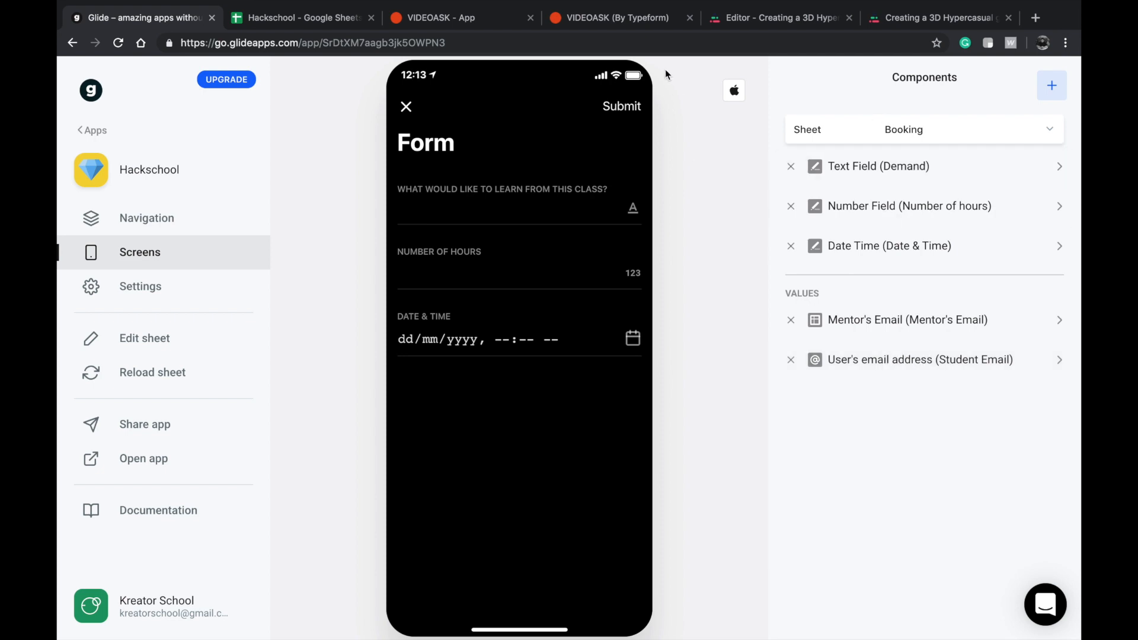
Answer the booking form's learning question with "fdsfn" and set the number of hours to 1.
{"action": "left_click", "coordinate": [526, 211]}
{"action": "type", "text": "fdsfn"}
{"action": "key", "text": "Tab"}
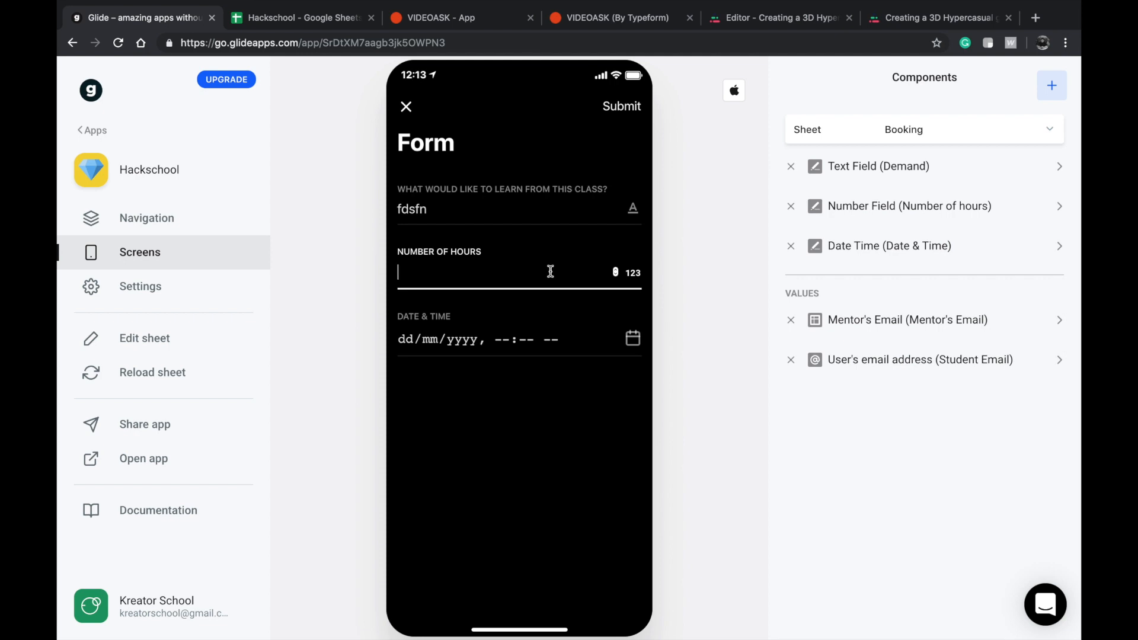
Set the booking's date and time to 14/03/2020, 10:00 AM and submit the form.
{"action": "left_click", "coordinate": [406, 341]}
{"action": "type", "text": "14/"}
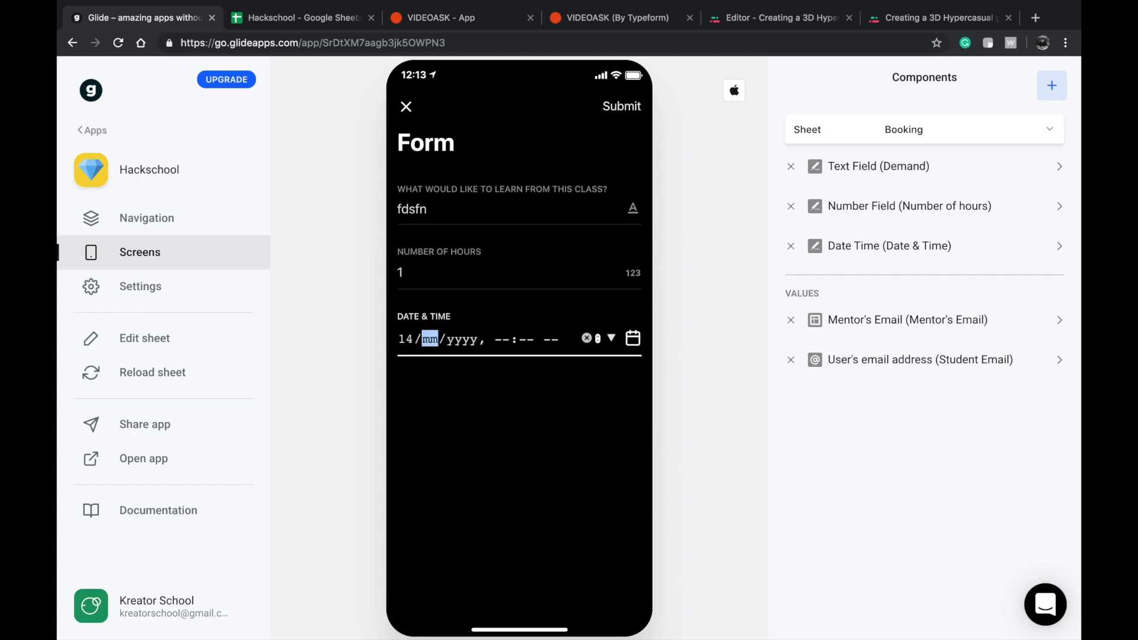
{"action": "type", "text": "03/000"}
{"action": "type", "text": "20"}
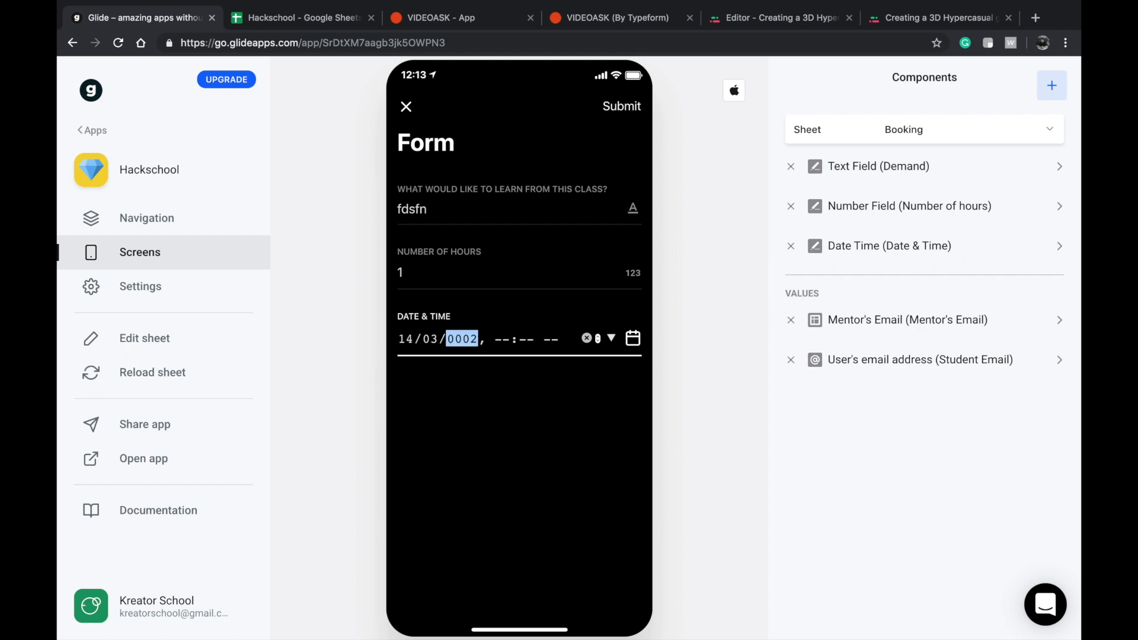
{"action": "type", "text": "1"}
{"action": "left_click", "coordinate": [497, 349]}
{"action": "type", "text": "10:"}
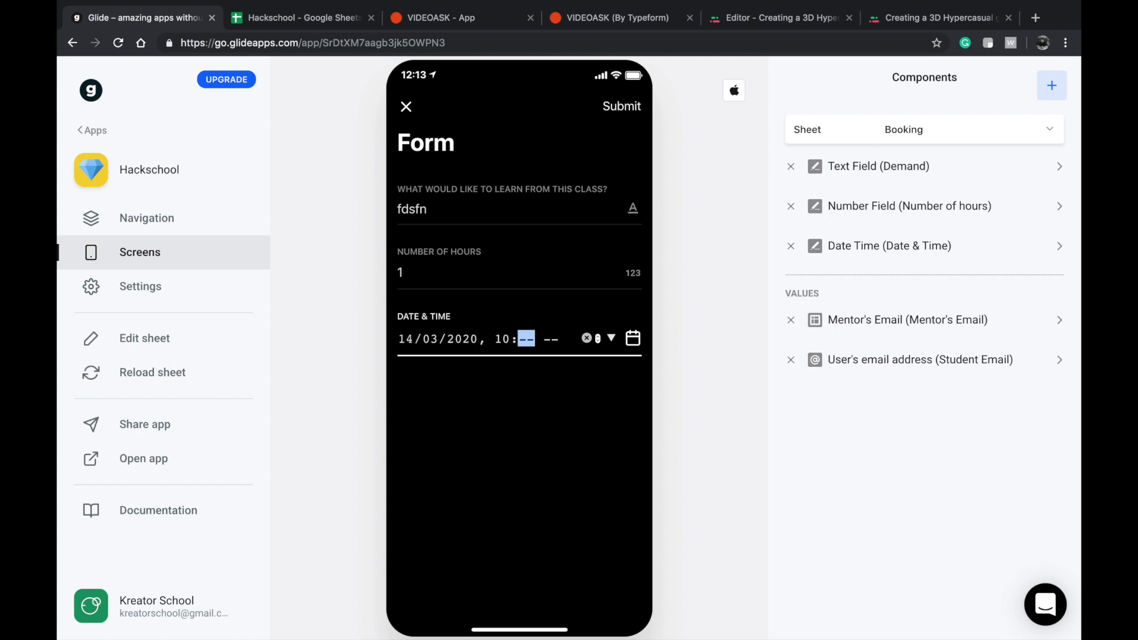
{"action": "type", "text": "00 AM"}
{"action": "left_click", "coordinate": [623, 106]}
Compare the My Booking list with the Student Email and Mentor's Email entries on the Booking sheet in Google Sheets, then return to Glide.
{"action": "left_click", "coordinate": [629, 590]}
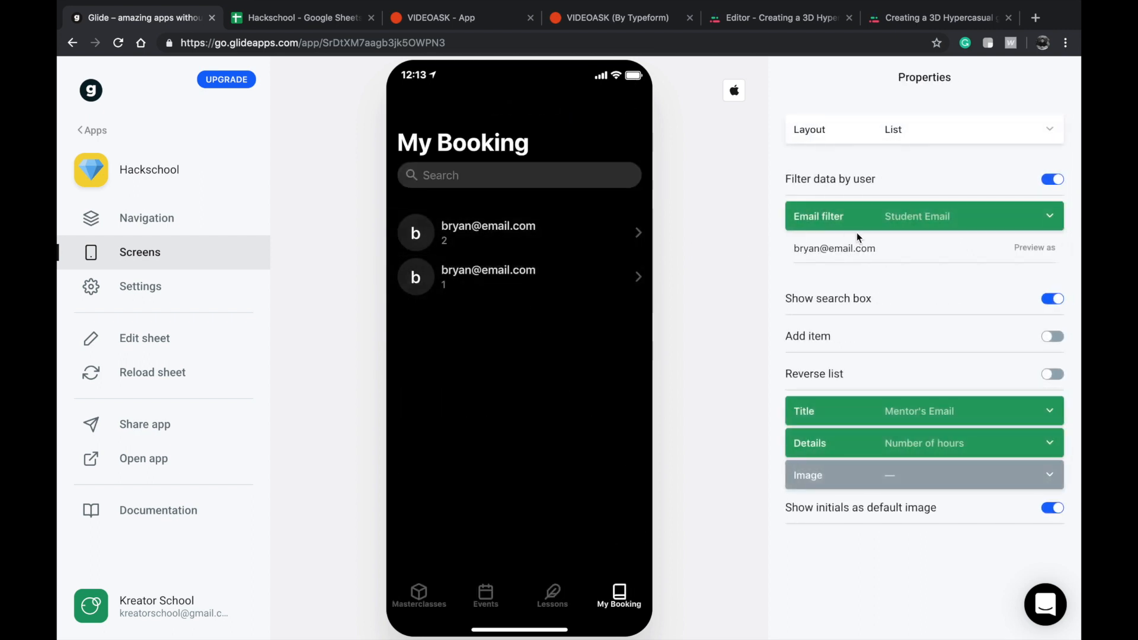
{"action": "triple_click", "coordinate": [814, 248]}
{"action": "left_click", "coordinate": [274, 23]}
{"action": "left_click", "coordinate": [501, 225]}
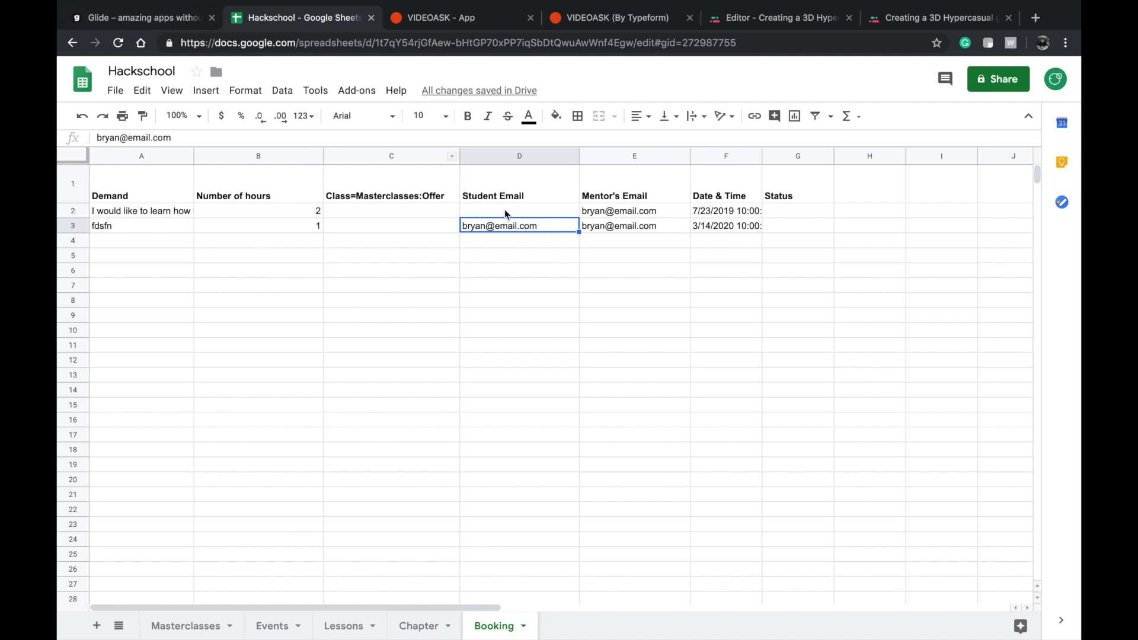
{"action": "left_click", "coordinate": [505, 214]}
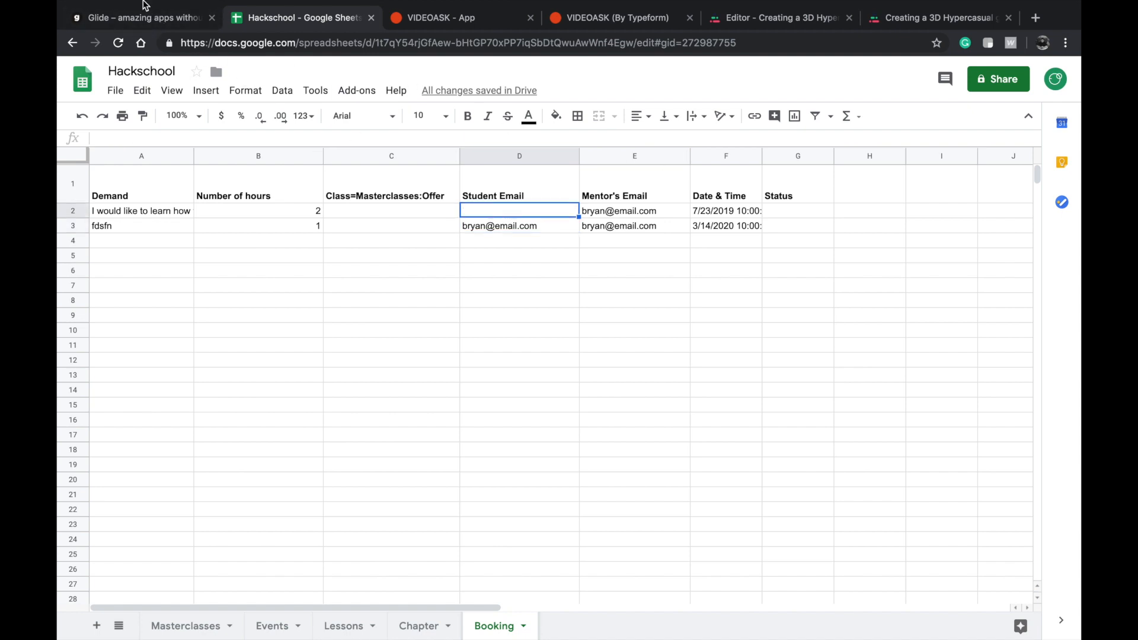
{"action": "left_click", "coordinate": [611, 217]}
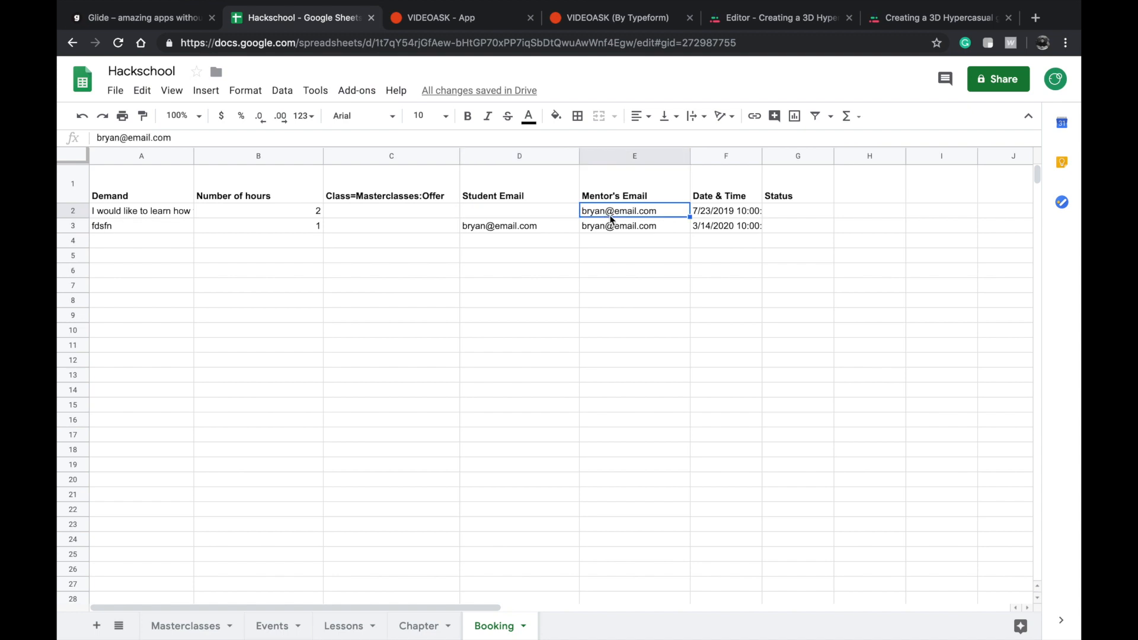
{"action": "left_click", "coordinate": [142, 17]}
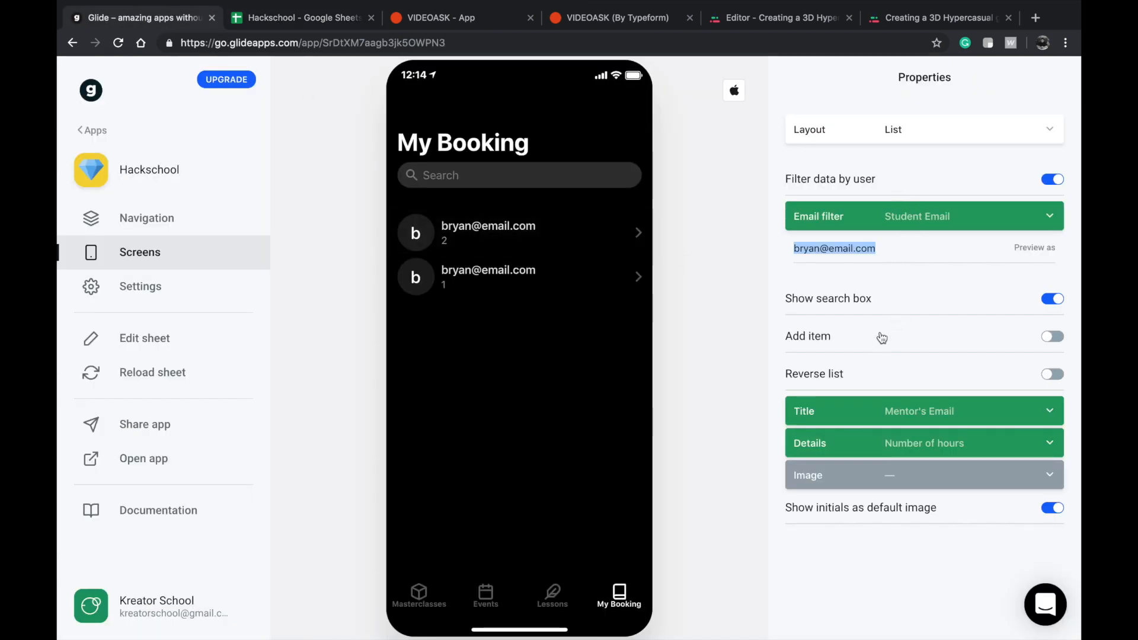
{"action": "left_click", "coordinate": [857, 303]}
{"action": "left_click", "coordinate": [858, 300]}
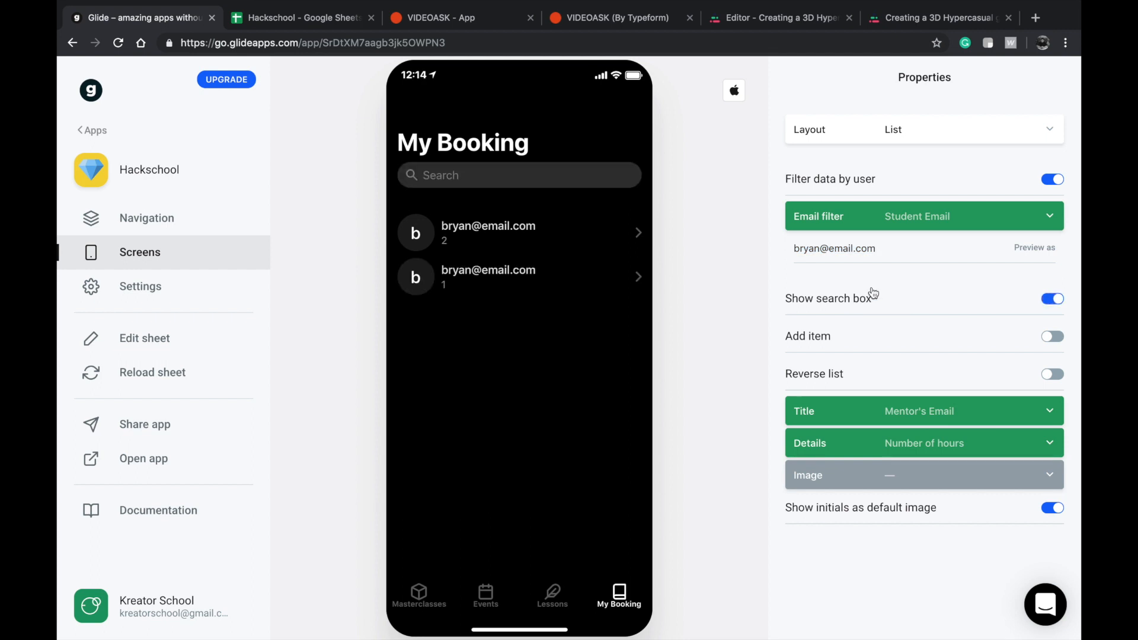
Switch to Google Sheets and move the film scorer demand text from row 2 to row 3 of the Booking sheet.
{"action": "left_click", "coordinate": [877, 379]}
{"action": "left_click", "coordinate": [897, 374]}
{"action": "left_click", "coordinate": [278, 14]}
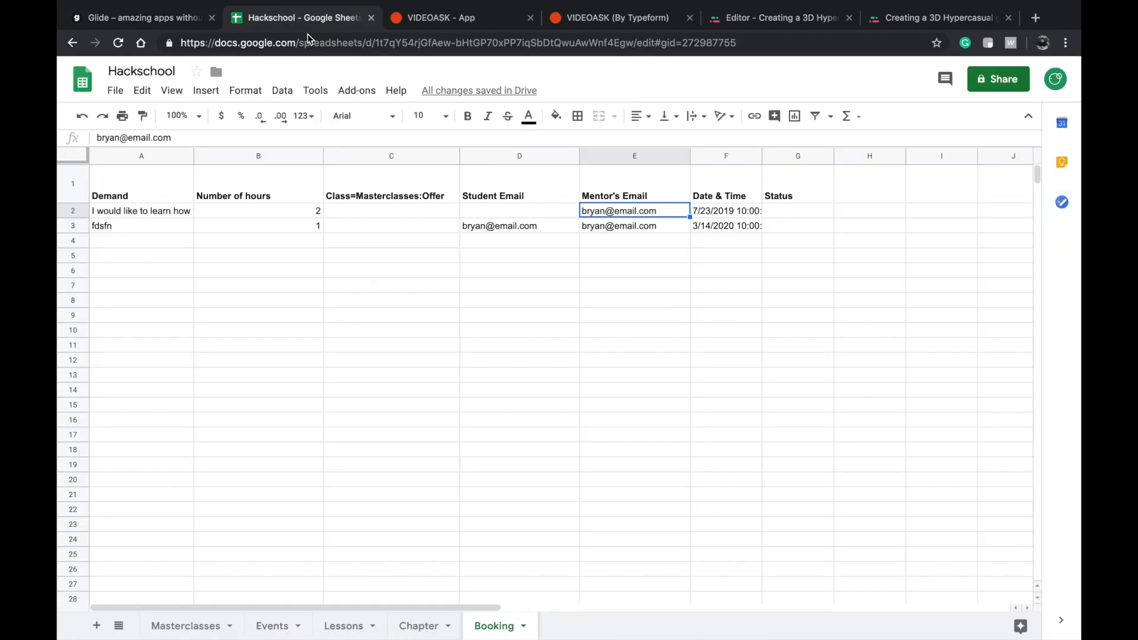
{"action": "left_click", "coordinate": [136, 212]}
{"action": "key", "text": "ctrl+c"}
{"action": "left_click", "coordinate": [147, 227]}
{"action": "key", "text": "ctrl+v"}
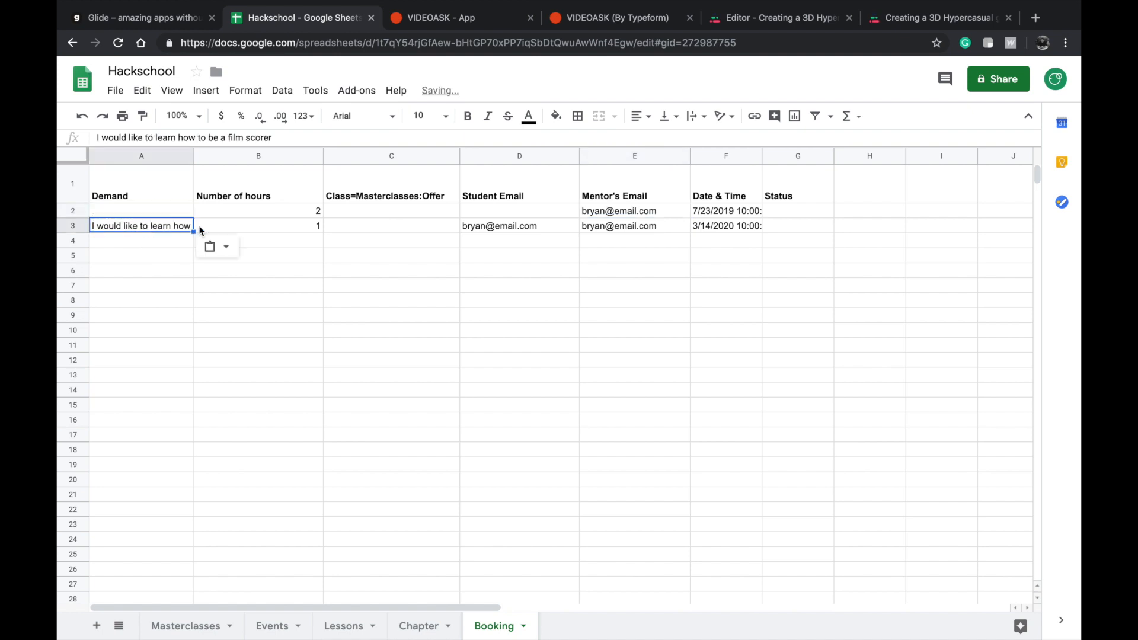
Clear the remaining entries of the old booking in row 2, from Demand through Date & Time.
{"action": "left_click", "coordinate": [722, 214]}
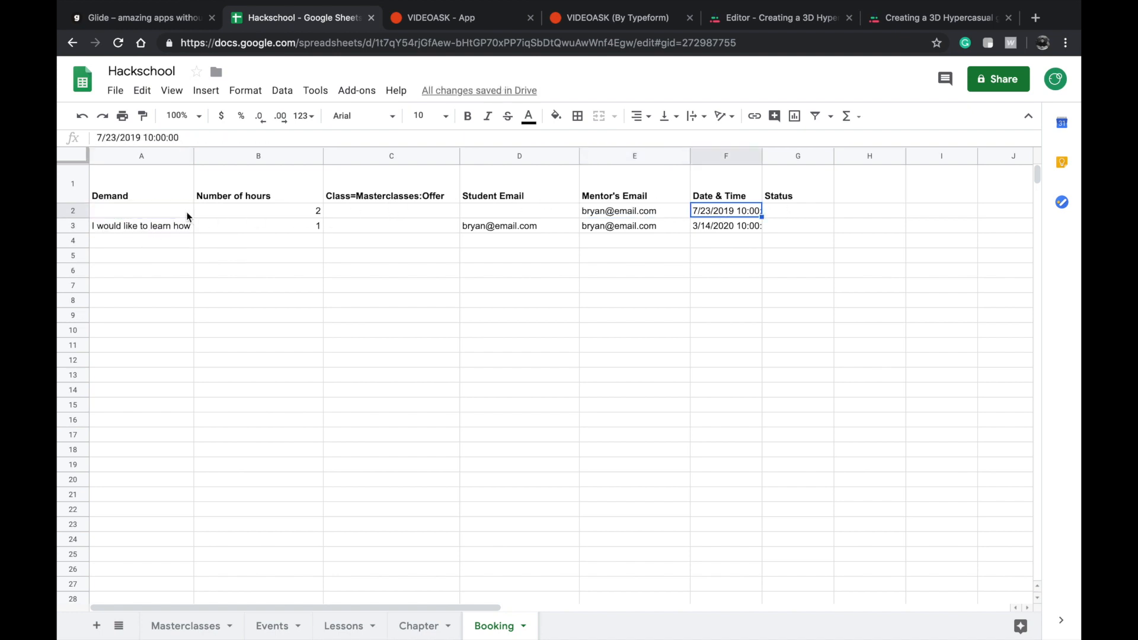
{"action": "left_click", "coordinate": [133, 214], "text": "shift"}
{"action": "key", "text": "Delete"}
Move the booking in row 3, from Demand through Date & Time, up to row 2.
{"action": "left_click", "coordinate": [128, 231]}
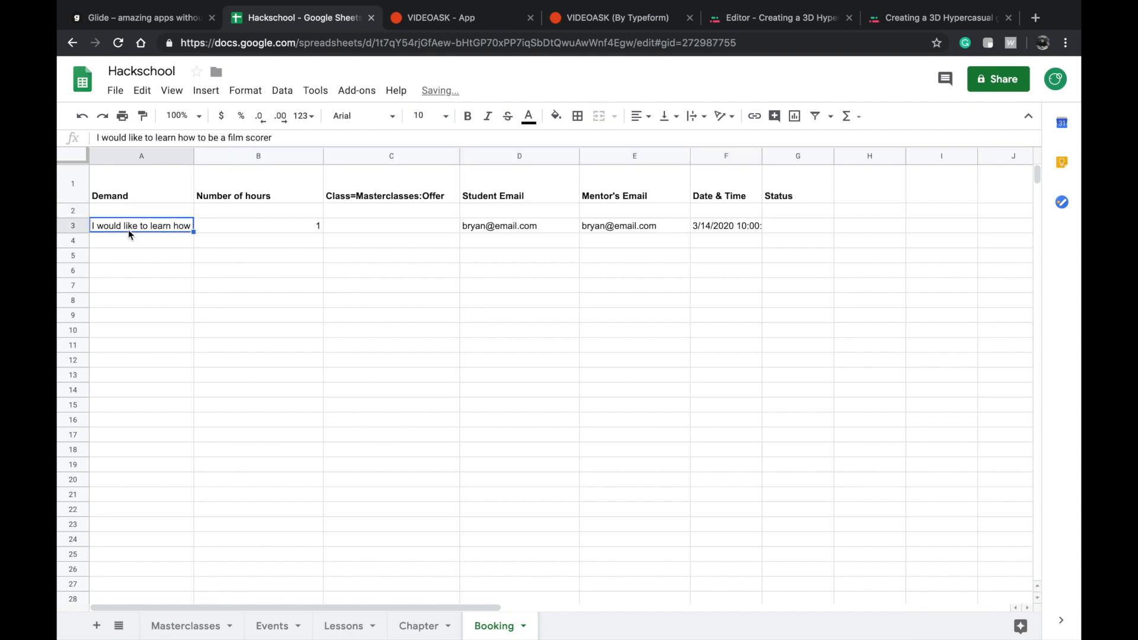
{"action": "left_click", "coordinate": [737, 233], "text": "shift"}
{"action": "key", "text": "ctrl+c"}
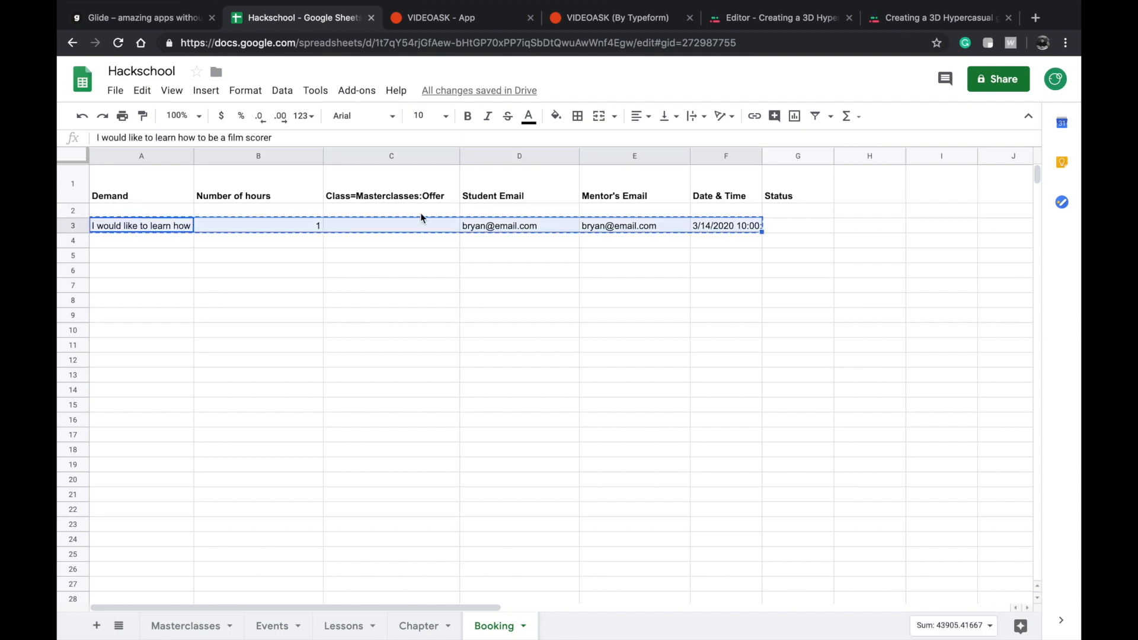
{"action": "left_click", "coordinate": [157, 212]}
{"action": "key", "text": "ctrl+v"}
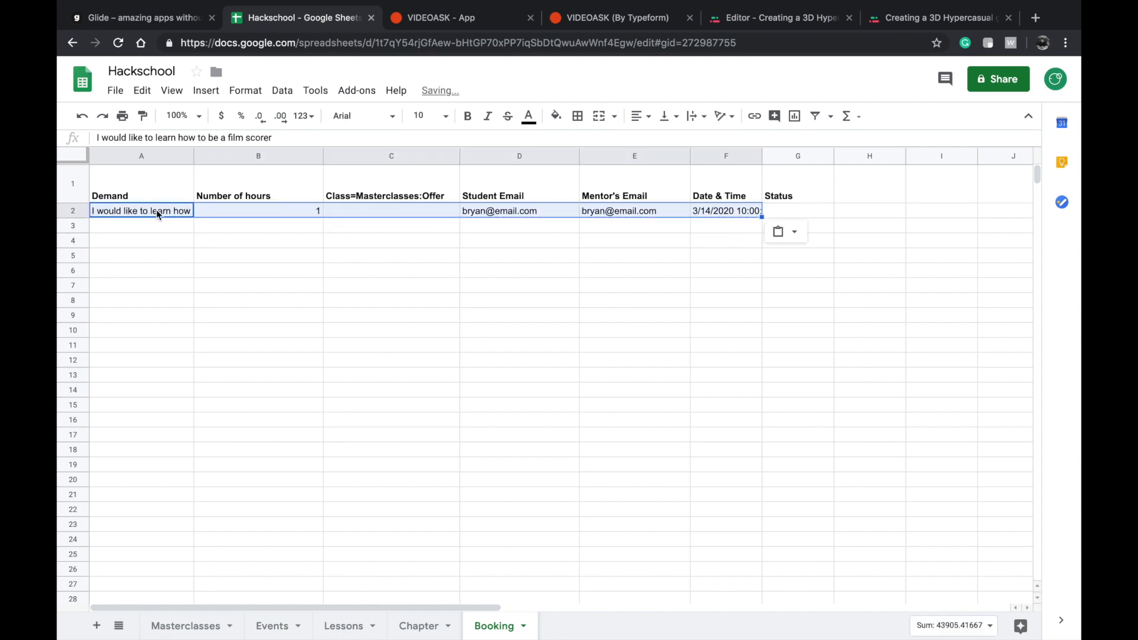
{"action": "left_click", "coordinate": [649, 255]}
Switch to Glide, reload the sheet data and open the first entry in My Booking.
{"action": "left_click", "coordinate": [135, 13]}
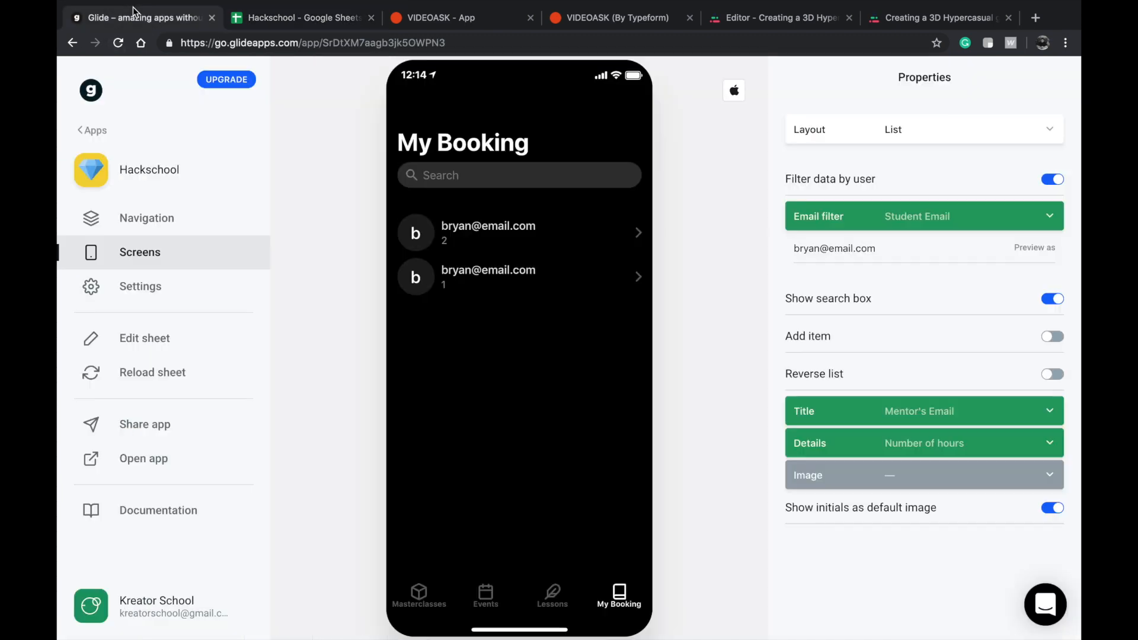
{"action": "left_click", "coordinate": [152, 372]}
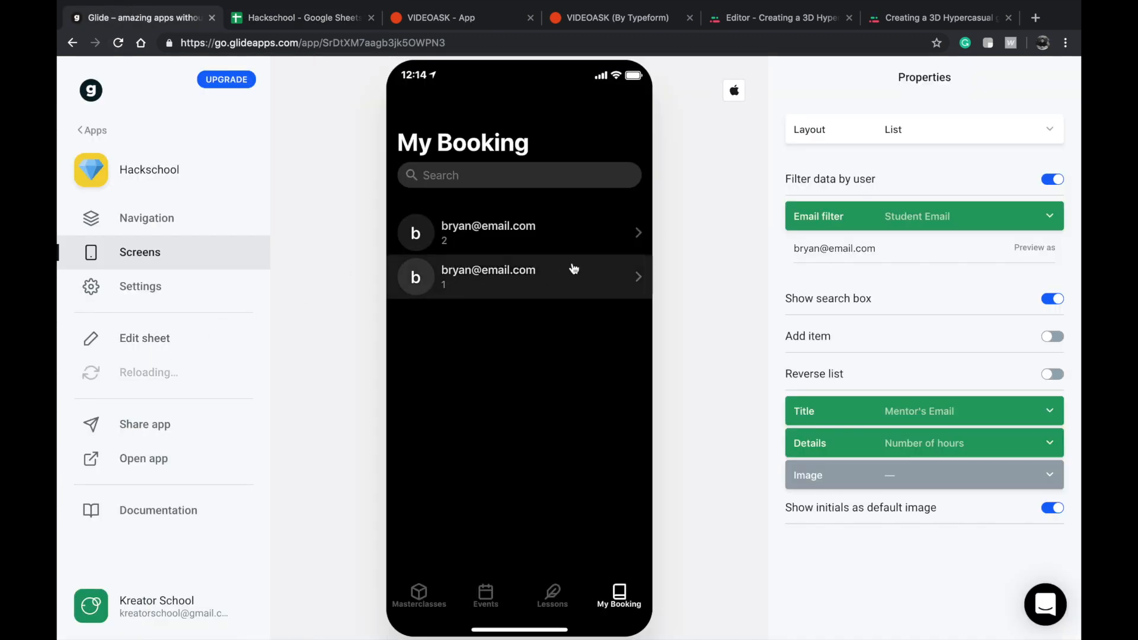
{"action": "left_click", "coordinate": [535, 241]}
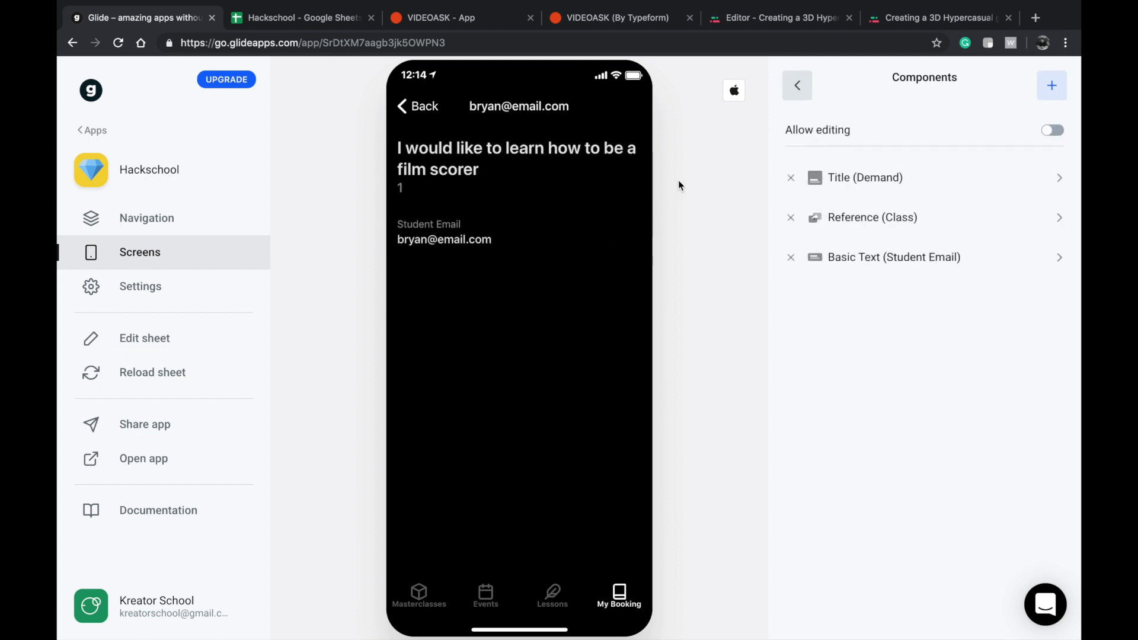
Add a Button component for Mentor's Email to the booking details screen and label it "Contact my mentor".
{"action": "left_click", "coordinate": [1049, 93]}
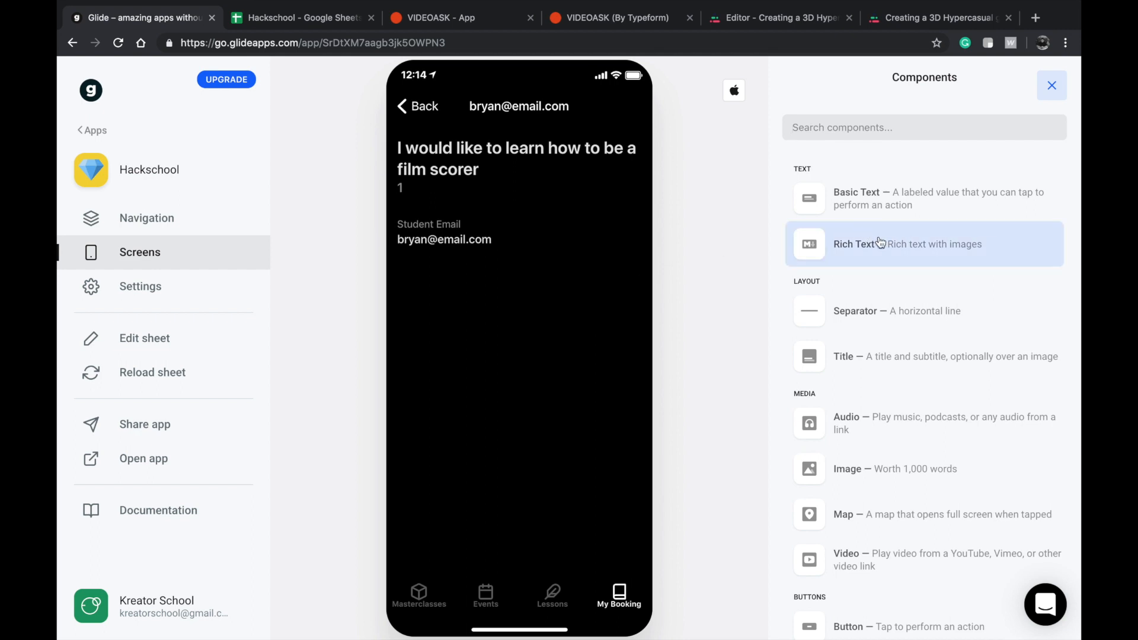
{"action": "scroll", "coordinate": [860, 340], "scroll_direction": "down", "scroll_amount": 2}
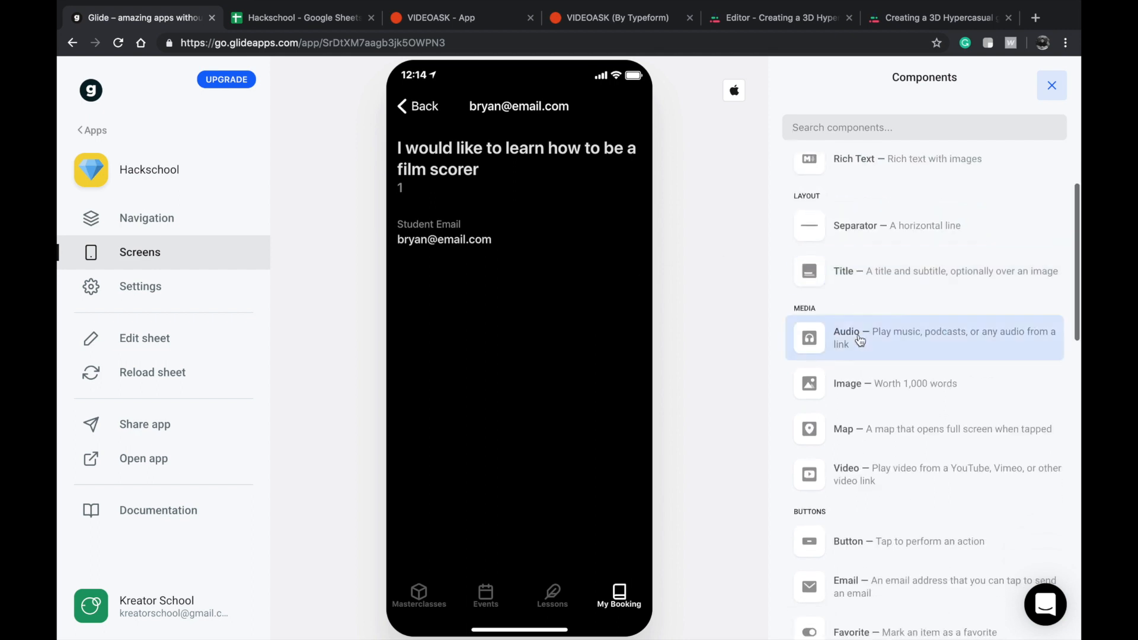
{"action": "scroll", "coordinate": [883, 425], "scroll_direction": "down", "scroll_amount": 3}
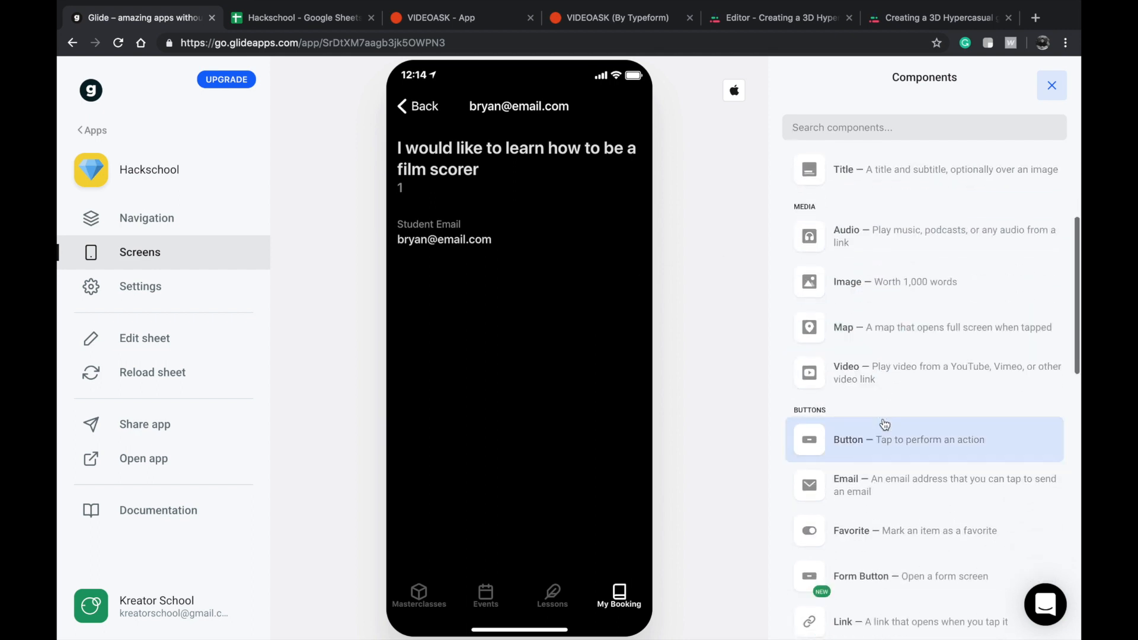
{"action": "left_click", "coordinate": [889, 425]}
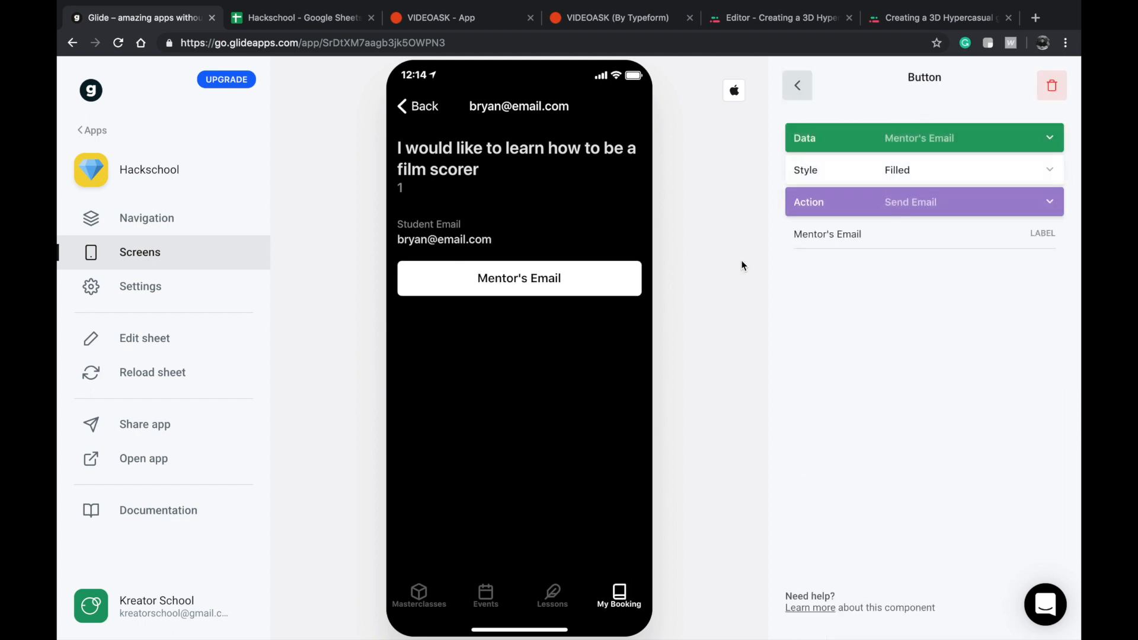
{"action": "triple_click", "coordinate": [916, 251]}
{"action": "type", "text": "Conta"}
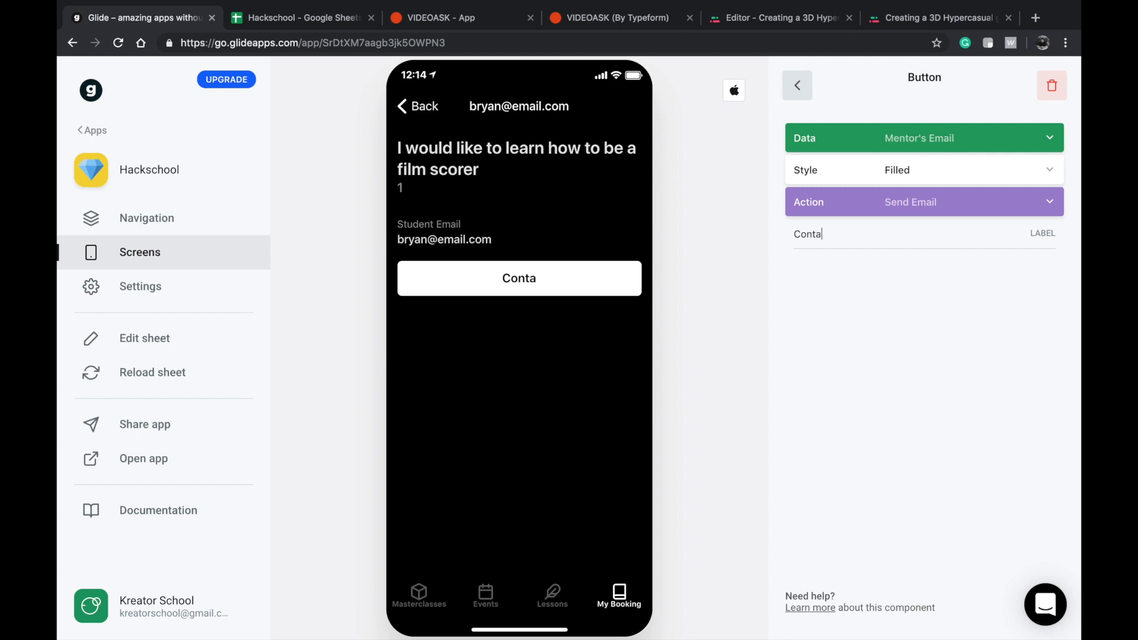
{"action": "type", "text": "ct my mentor"}
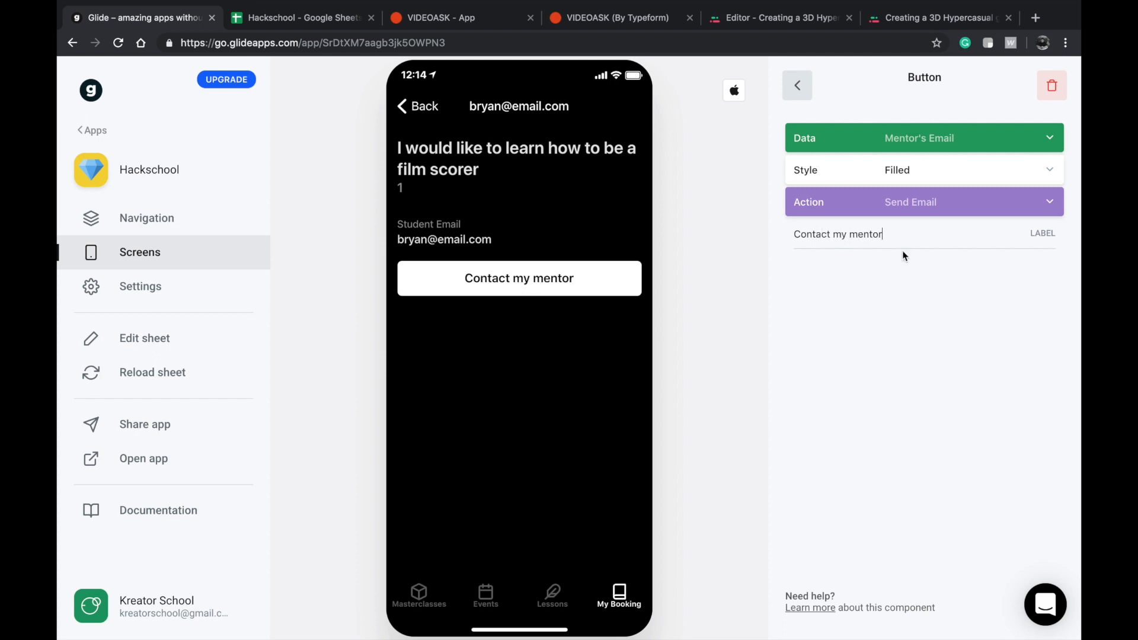
{"action": "left_click", "coordinate": [795, 86]}
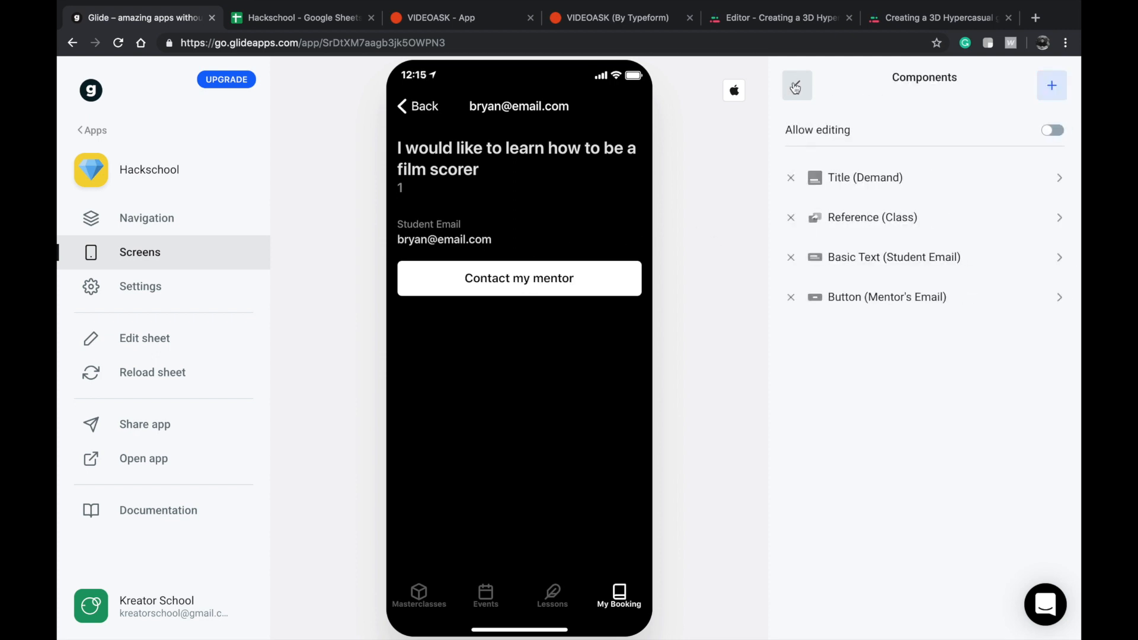
Remove the Student Email text component and set the Demand title's Details column to none.
{"action": "left_click", "coordinate": [789, 258]}
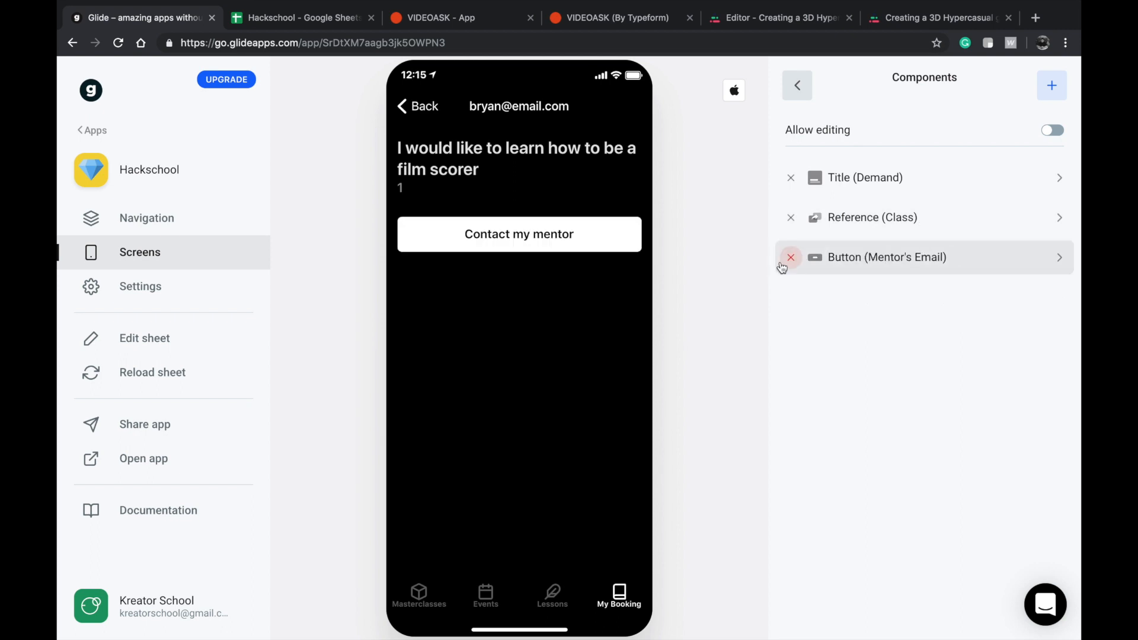
{"action": "left_click", "coordinate": [908, 179]}
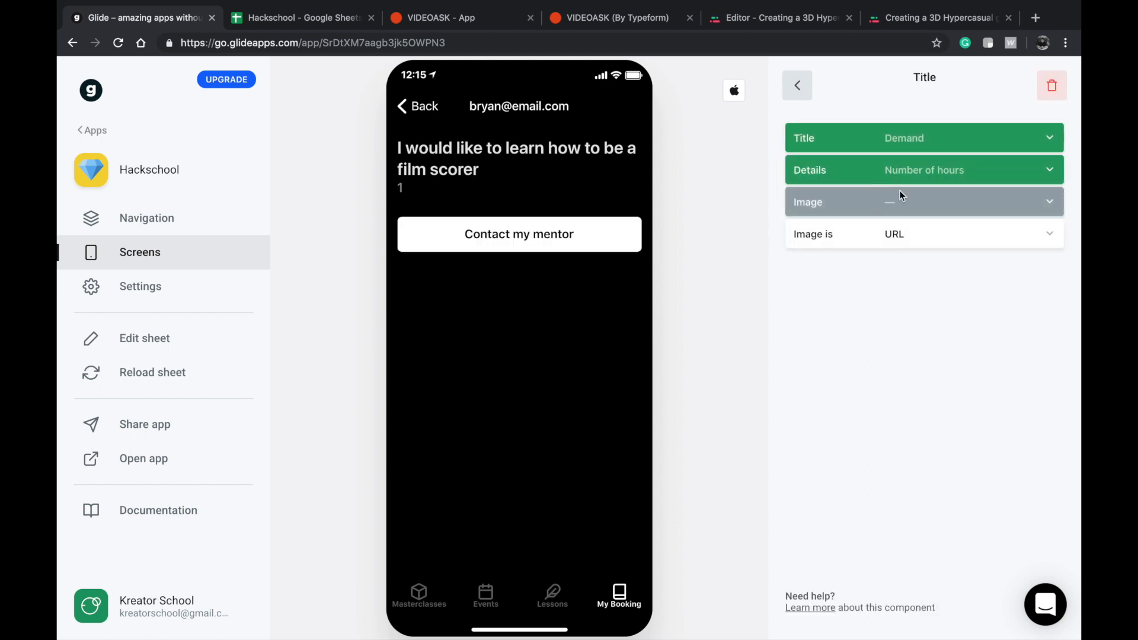
{"action": "left_click", "coordinate": [787, 88]}
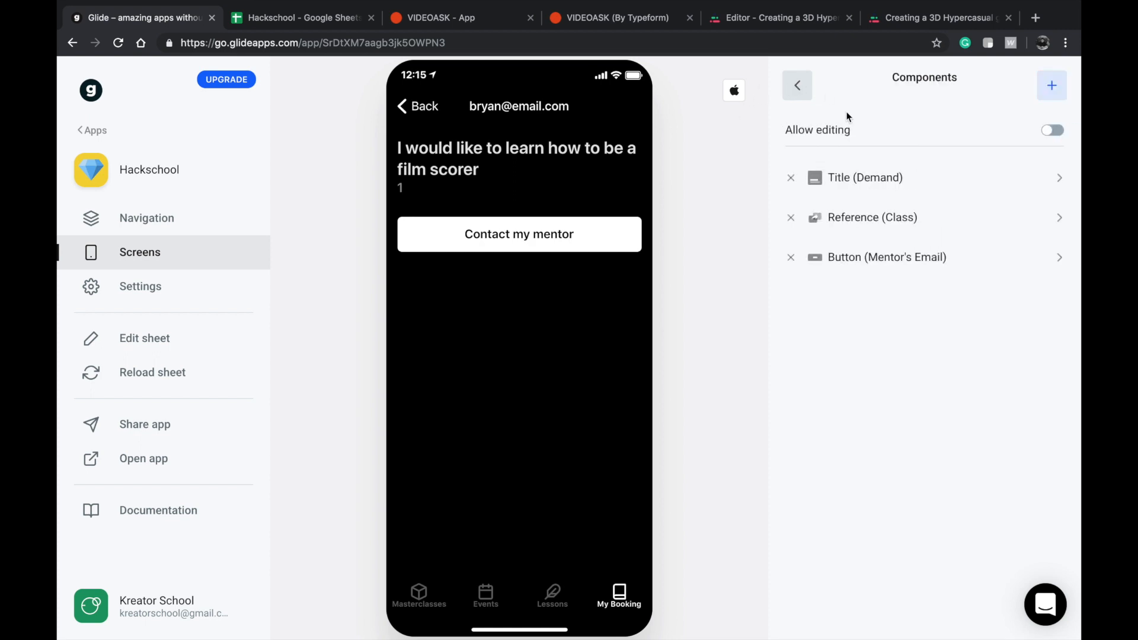
{"action": "left_click", "coordinate": [870, 174]}
{"action": "left_click", "coordinate": [880, 170]}
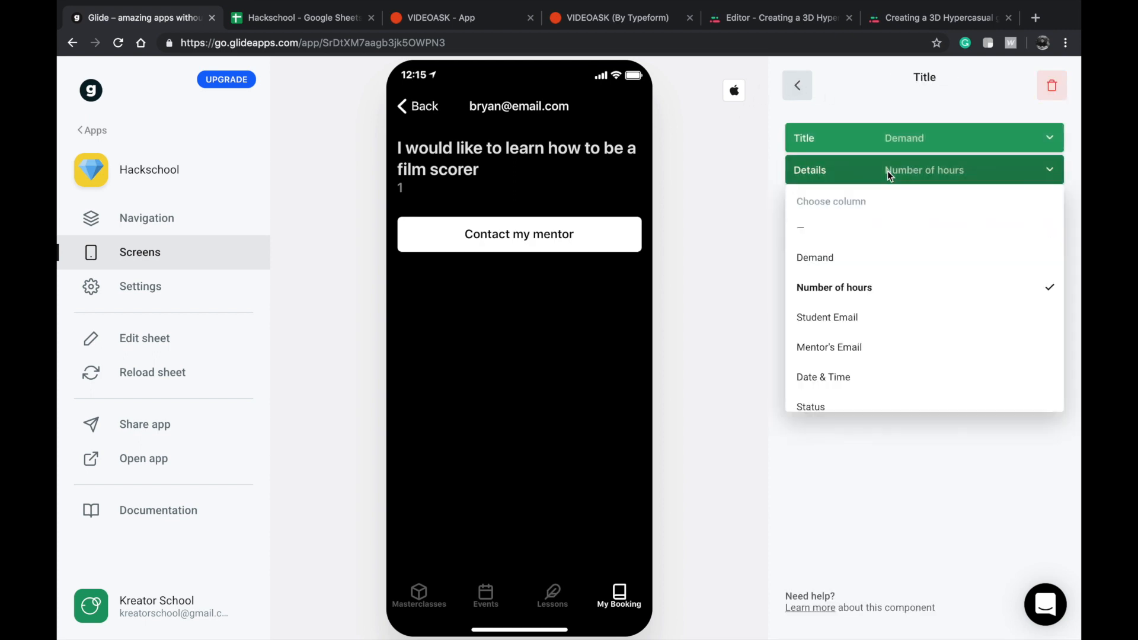
{"action": "left_click", "coordinate": [855, 223]}
{"action": "left_click", "coordinate": [798, 86]}
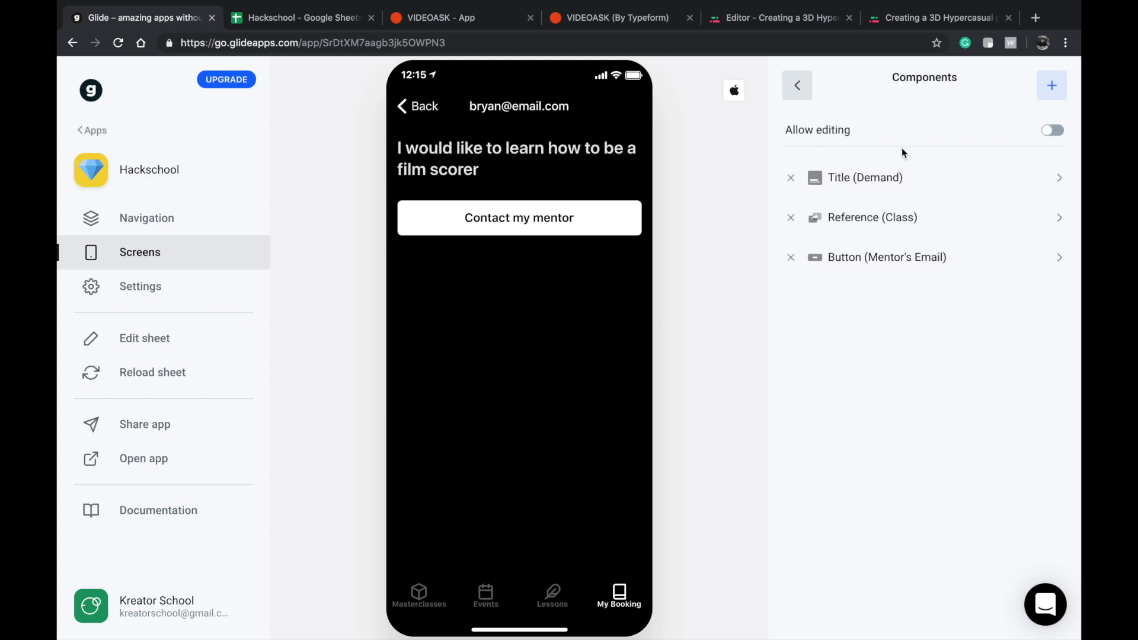
Add a Basic Text component for Number of hours with no action and place it directly below the Demand title.
{"action": "left_click", "coordinate": [1050, 87]}
{"action": "left_click", "coordinate": [864, 197]}
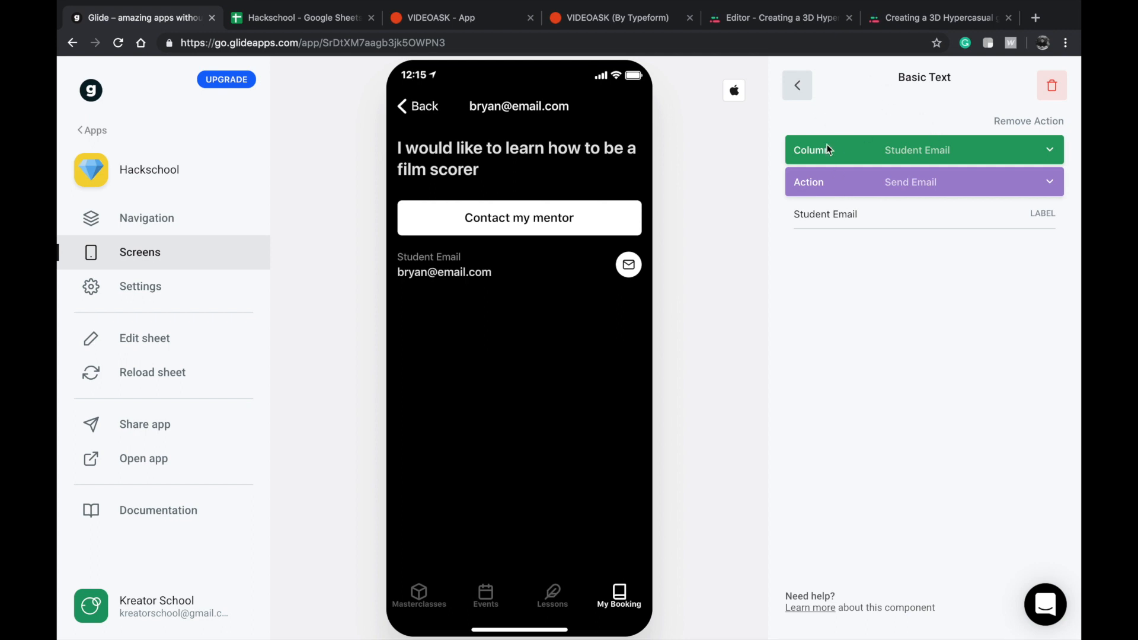
{"action": "left_click", "coordinate": [893, 153]}
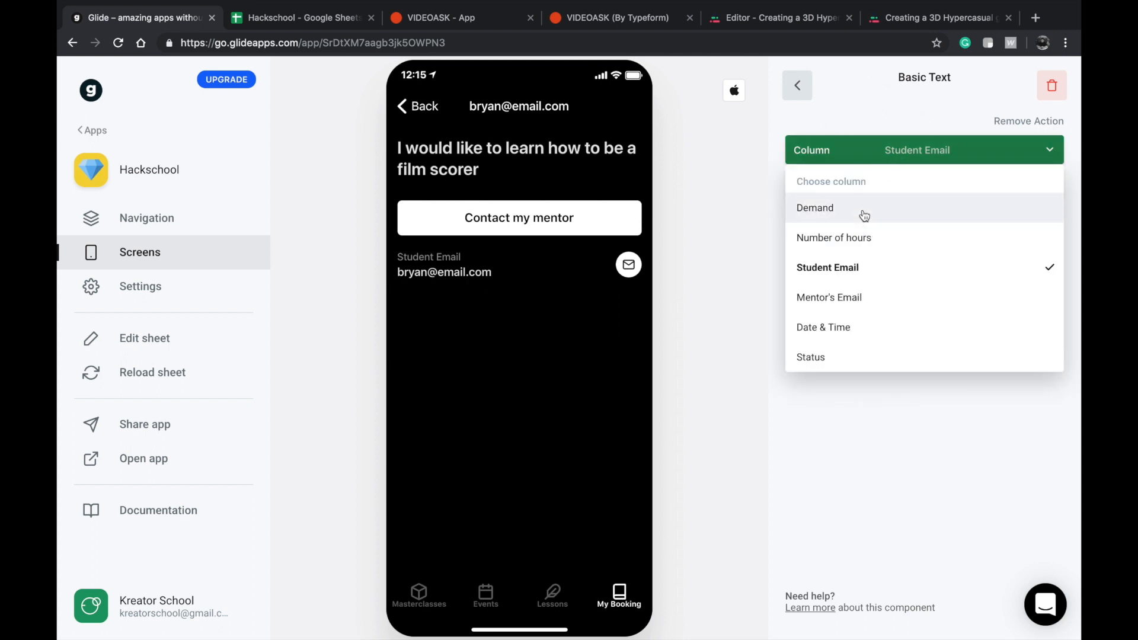
{"action": "left_click", "coordinate": [857, 239]}
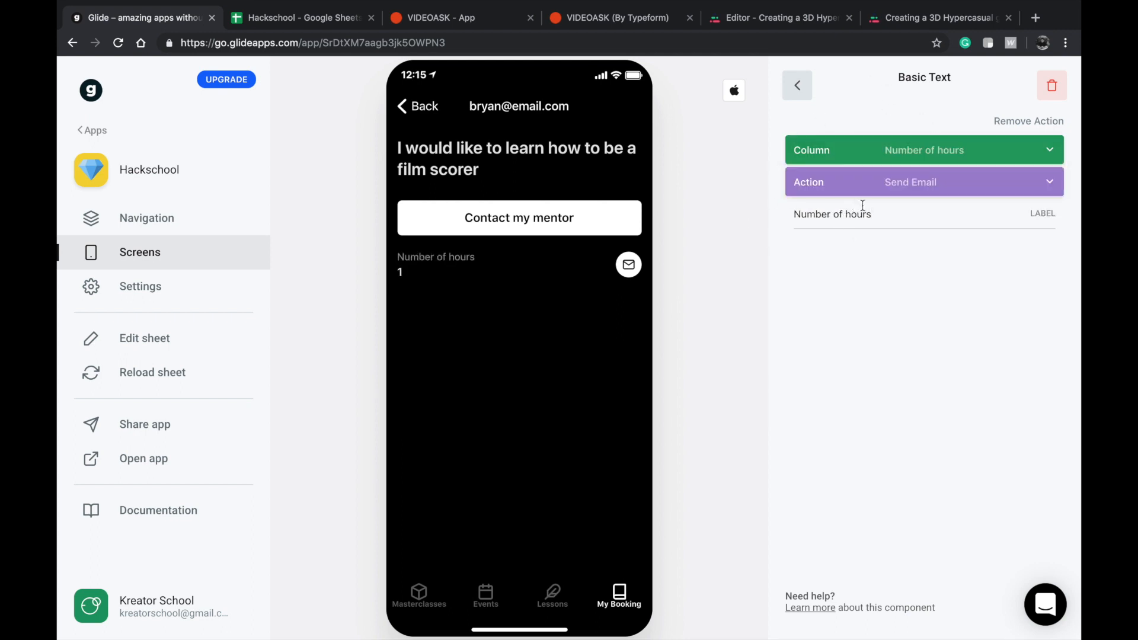
{"action": "left_click", "coordinate": [883, 184]}
{"action": "left_click", "coordinate": [842, 237]}
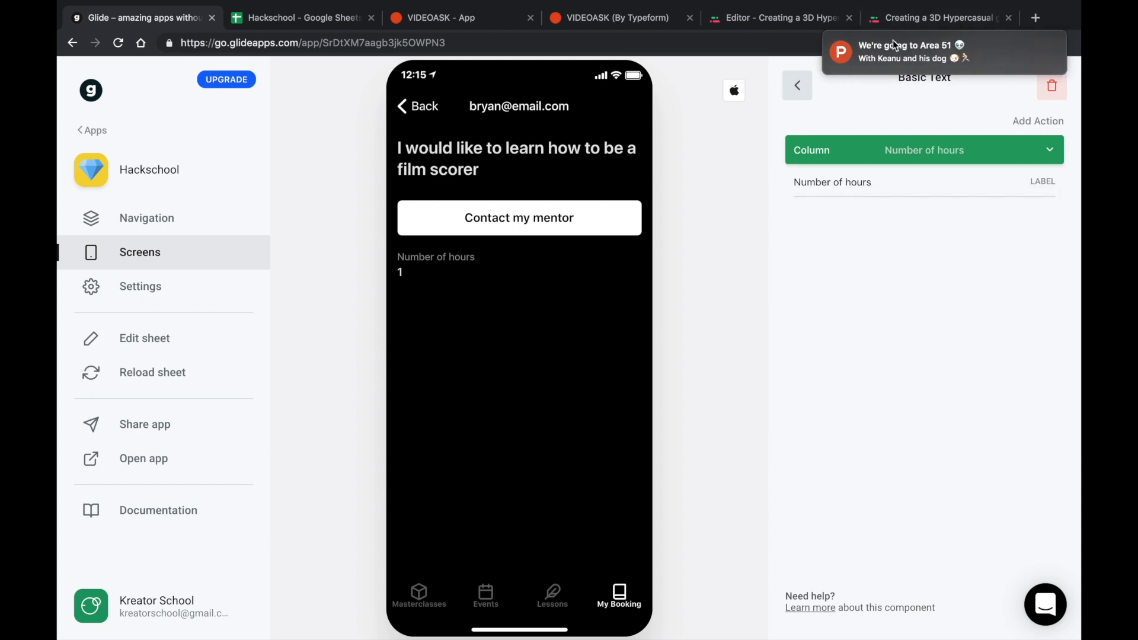
{"action": "left_click", "coordinate": [800, 95]}
{"action": "left_click_drag", "start_coordinate": [846, 297], "coordinate": [847, 218]}
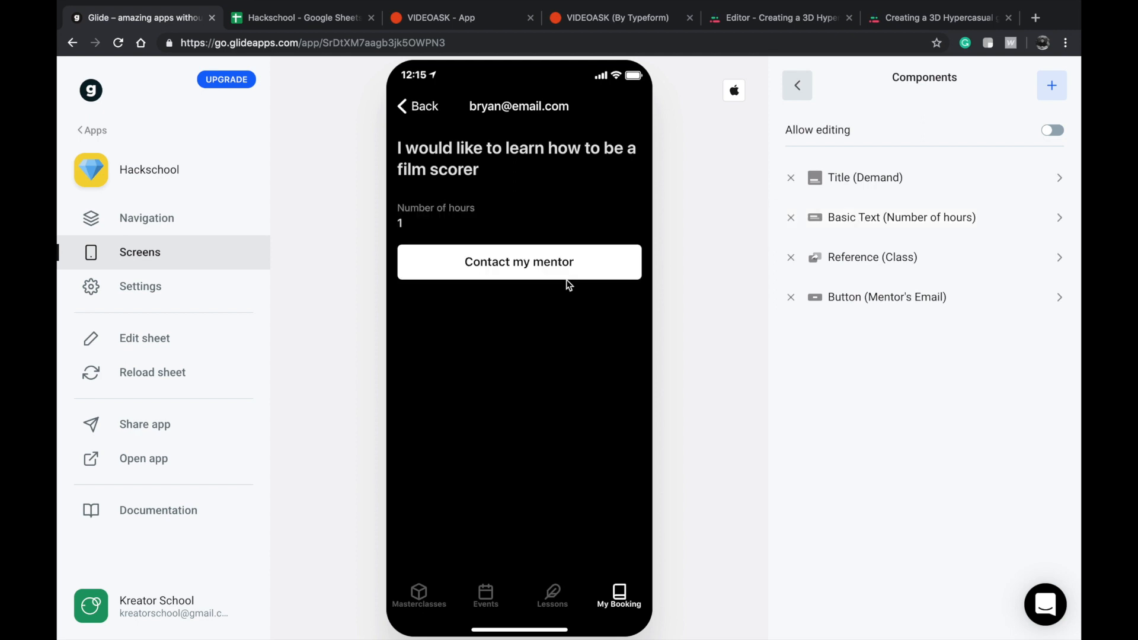
Return to the My Booking list and check the email used to preview its Student Email filter.
{"action": "left_click", "coordinate": [404, 108]}
{"action": "left_click", "coordinate": [467, 237]}
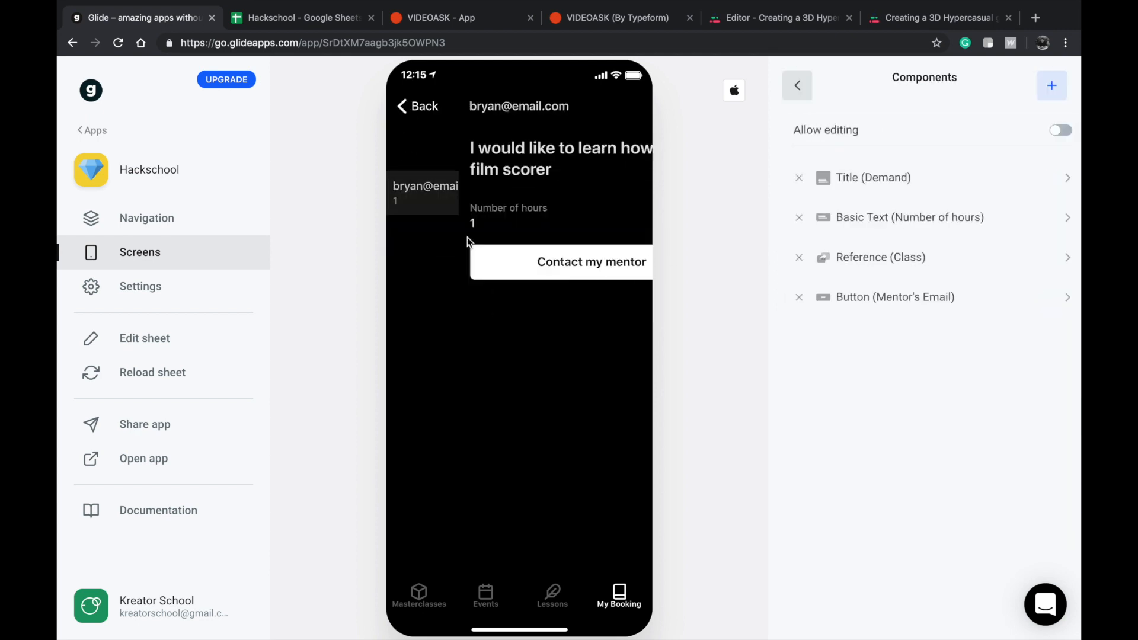
{"action": "left_click", "coordinate": [418, 108]}
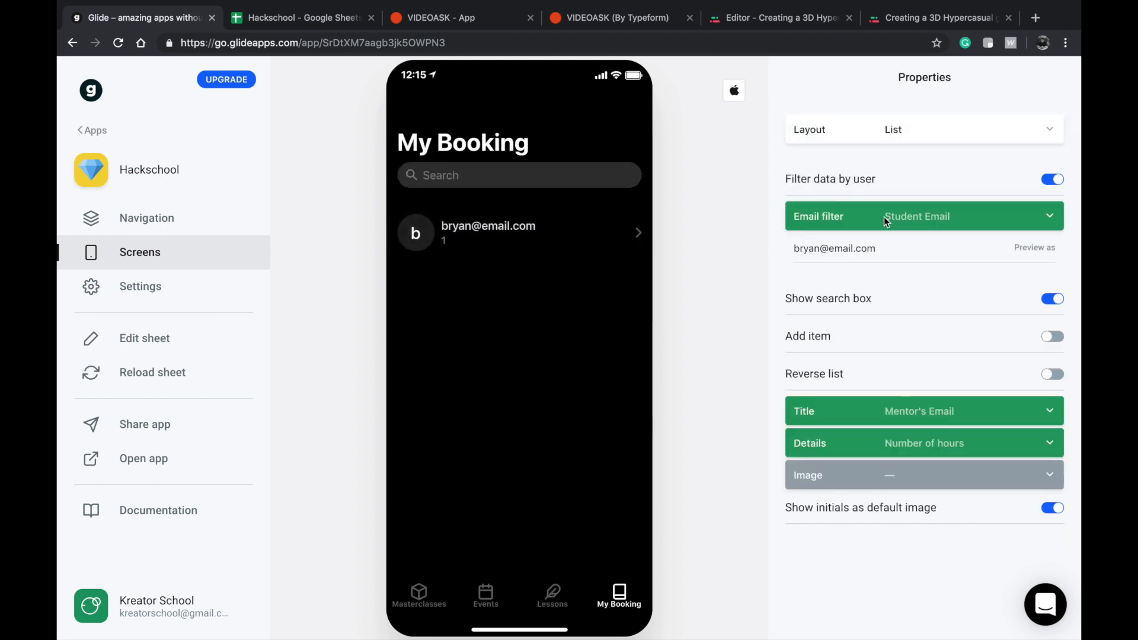
{"action": "left_click_drag", "start_coordinate": [905, 244], "coordinate": [778, 248]}
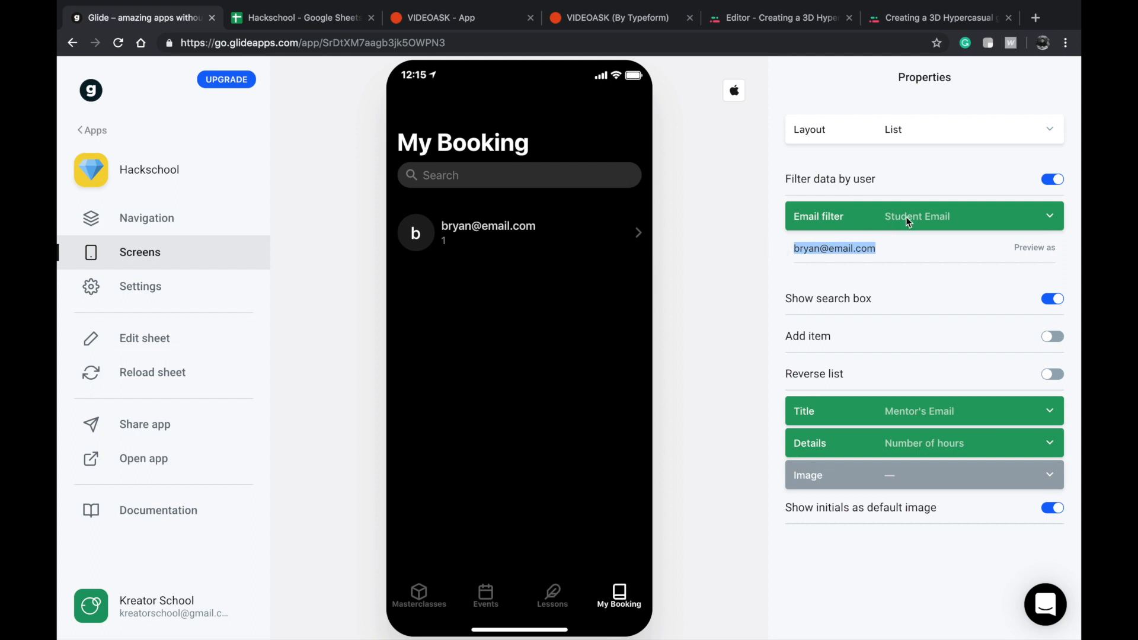
Switch to Google Sheets and replace the booking's Student Email on the Booking sheet with the student's Gmail address.
{"action": "left_click", "coordinate": [264, 38]}
{"action": "left_click", "coordinate": [268, 23]}
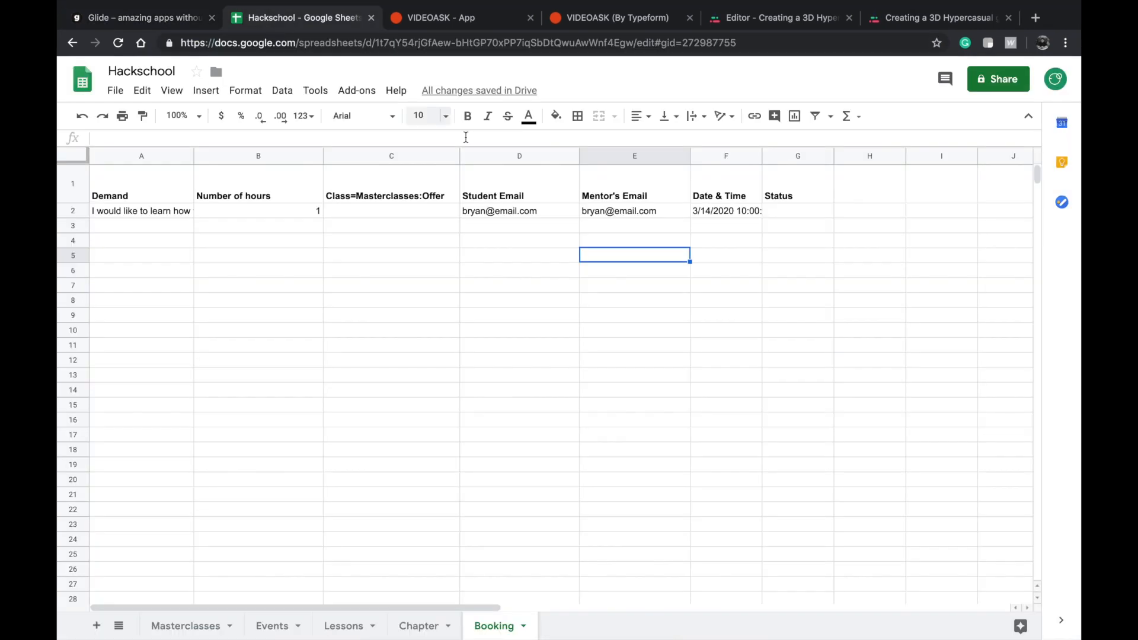
{"action": "left_click", "coordinate": [529, 212]}
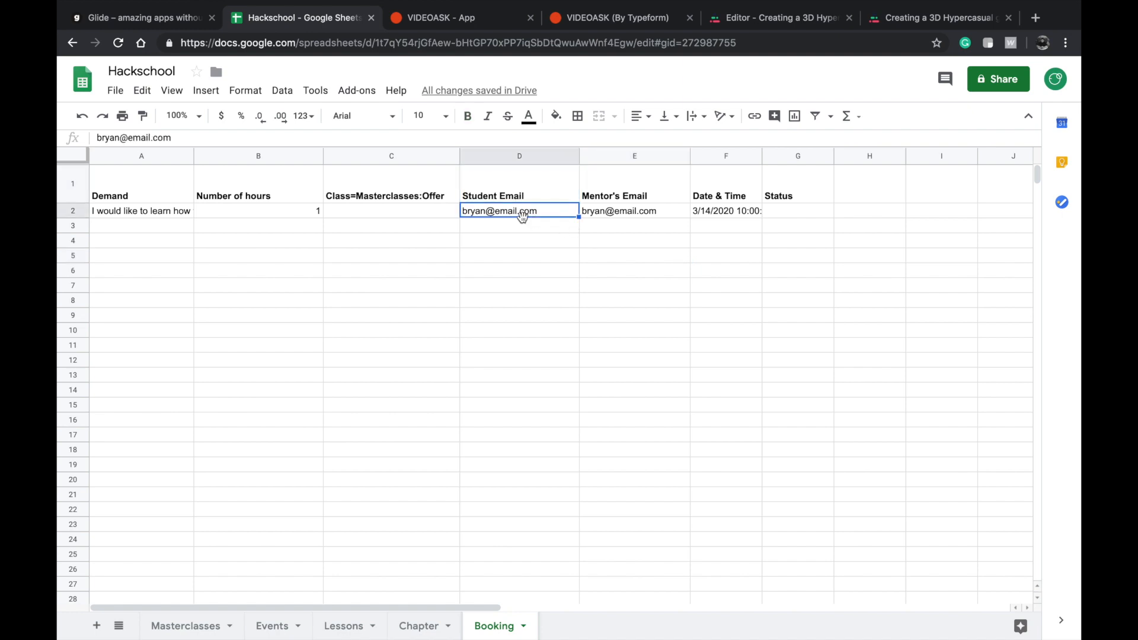
{"action": "double_click", "coordinate": [550, 212]}
{"action": "key", "text": "super+a"}
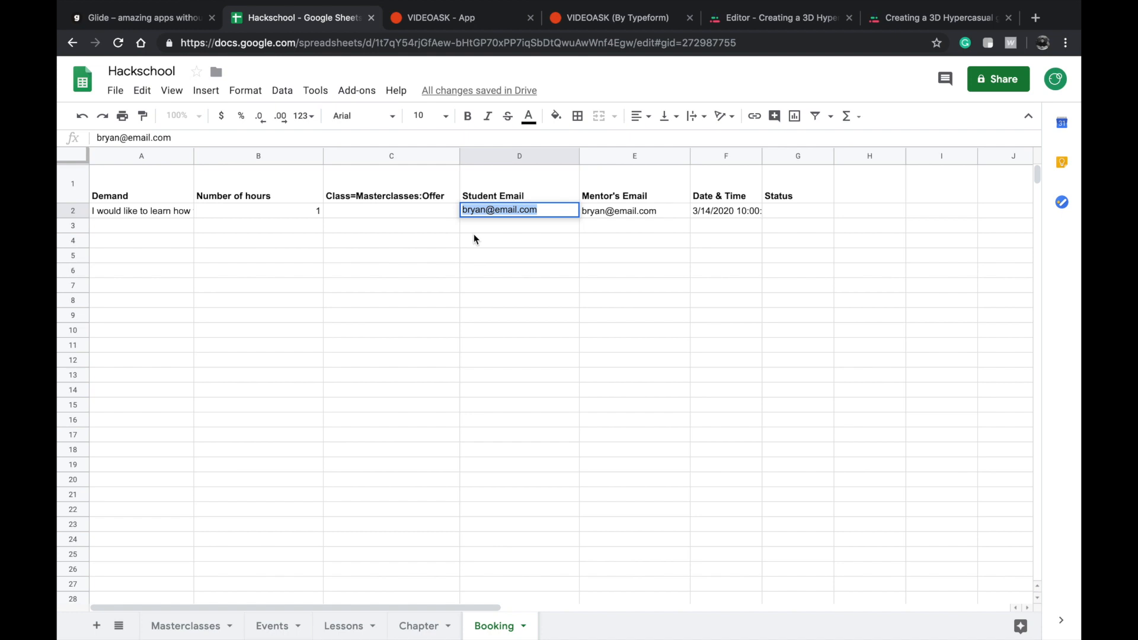
{"action": "type", "text": "Stonef"}
{"action": "key", "text": "alt+BackSpace"}
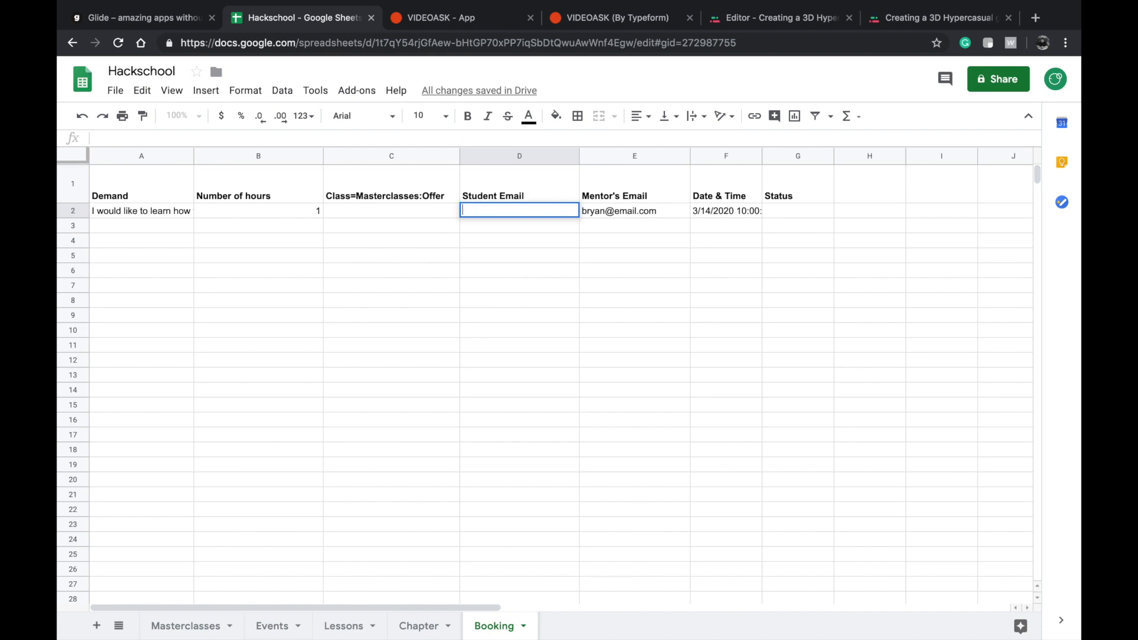
{"action": "left_click", "coordinate": [426, 345]}
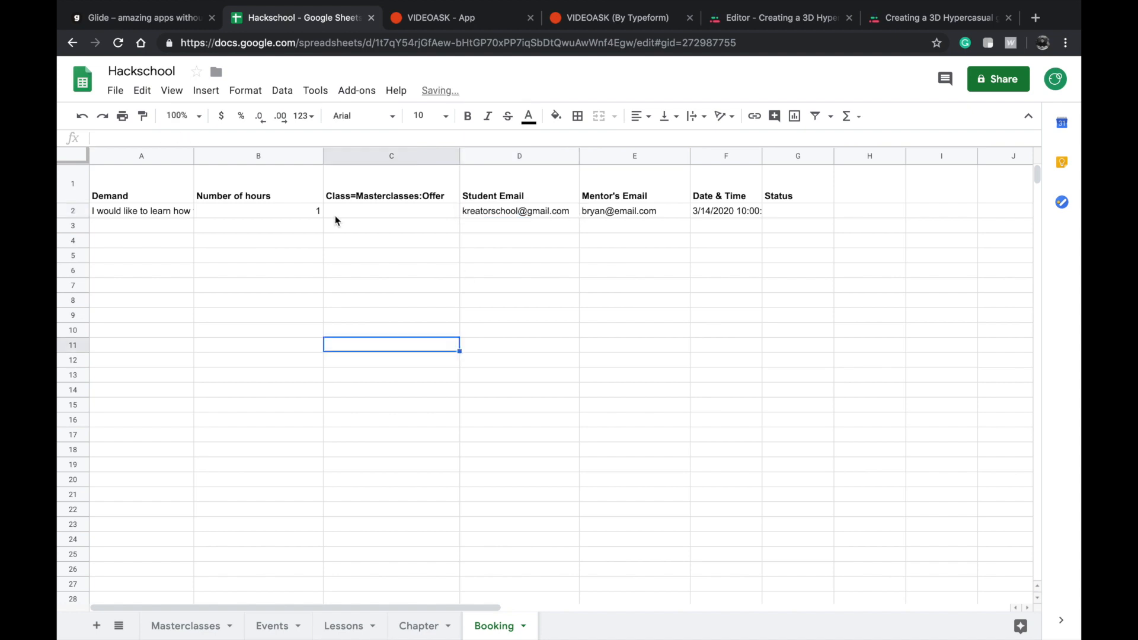
Switch back to Glide and reload the sheet data to check the My Booking list against the preview email.
{"action": "left_click", "coordinate": [148, 14]}
{"action": "left_click", "coordinate": [901, 252]}
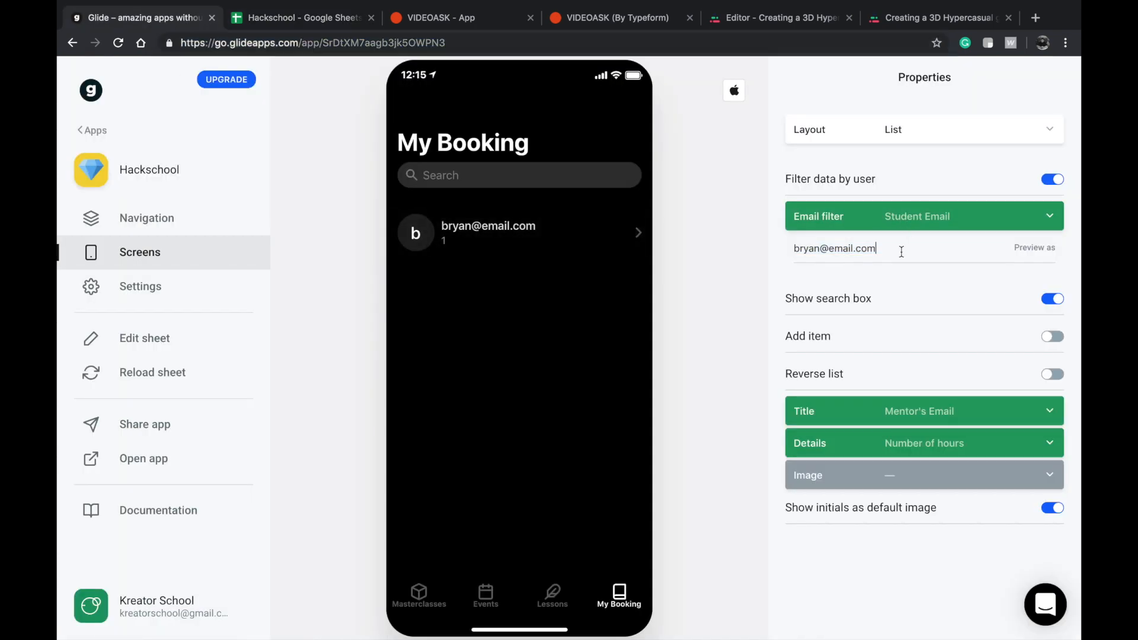
{"action": "left_click", "coordinate": [153, 372]}
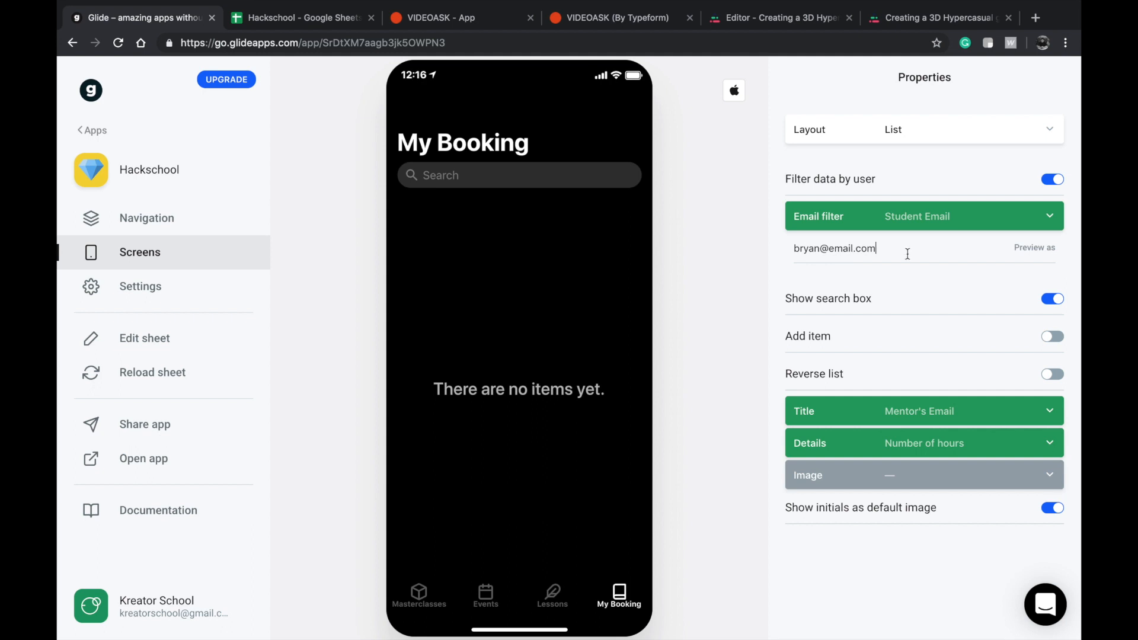
{"action": "triple_click", "coordinate": [929, 252]}
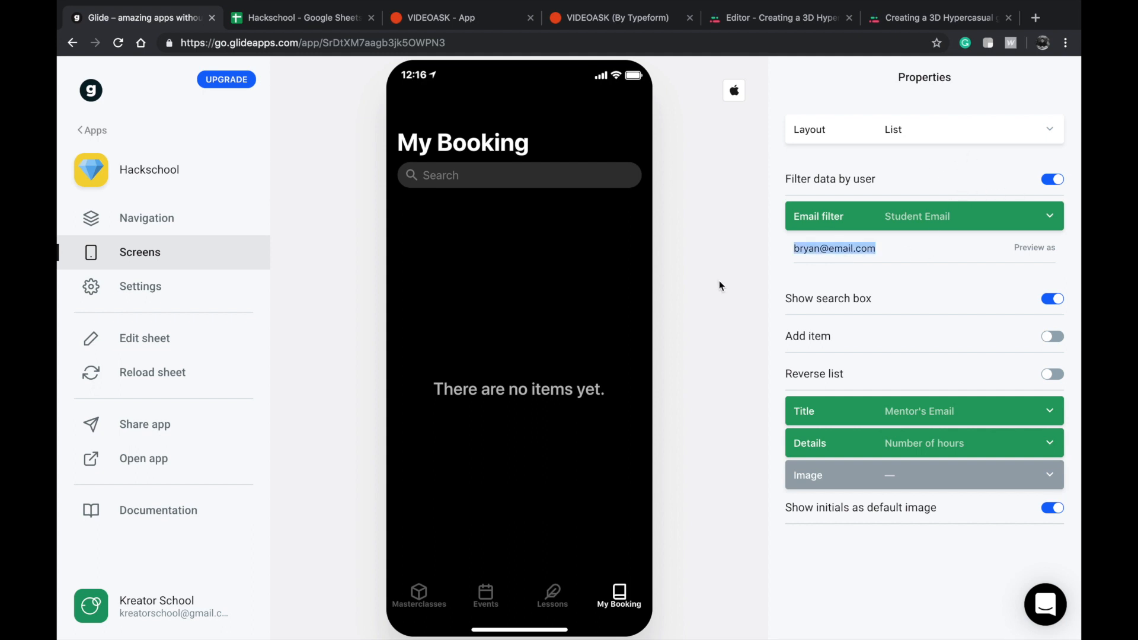
Test the My Booking list with its email filter on Mentor's Email and restore the filter to Student Email.
{"action": "left_click", "coordinate": [916, 230]}
{"action": "left_click", "coordinate": [862, 336]}
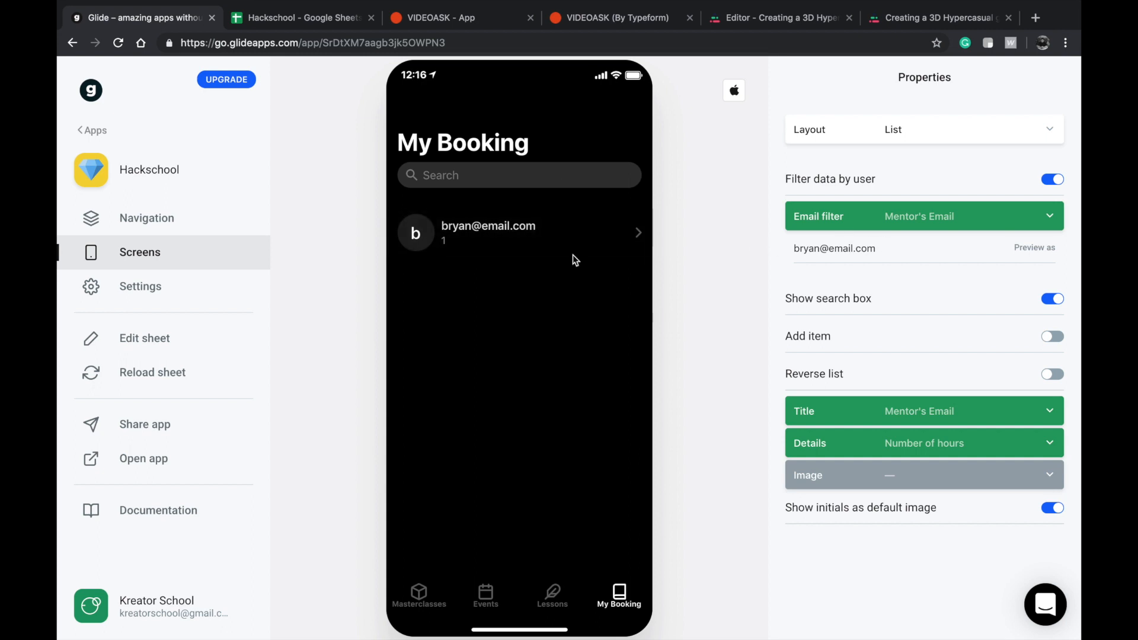
{"action": "left_click", "coordinate": [870, 221]}
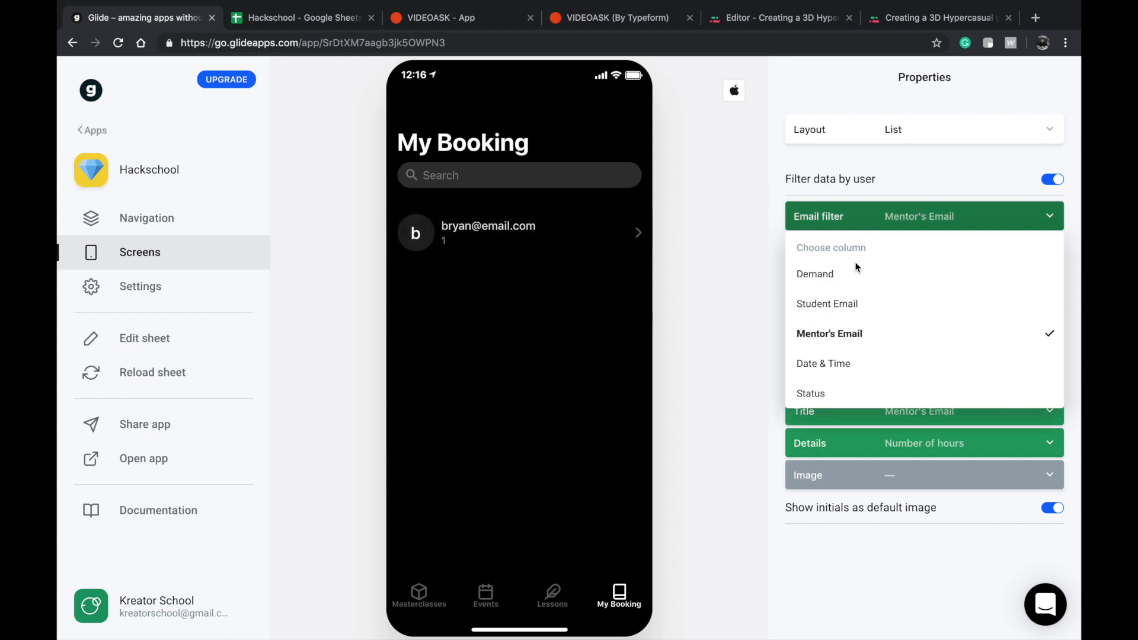
{"action": "left_click", "coordinate": [844, 310]}
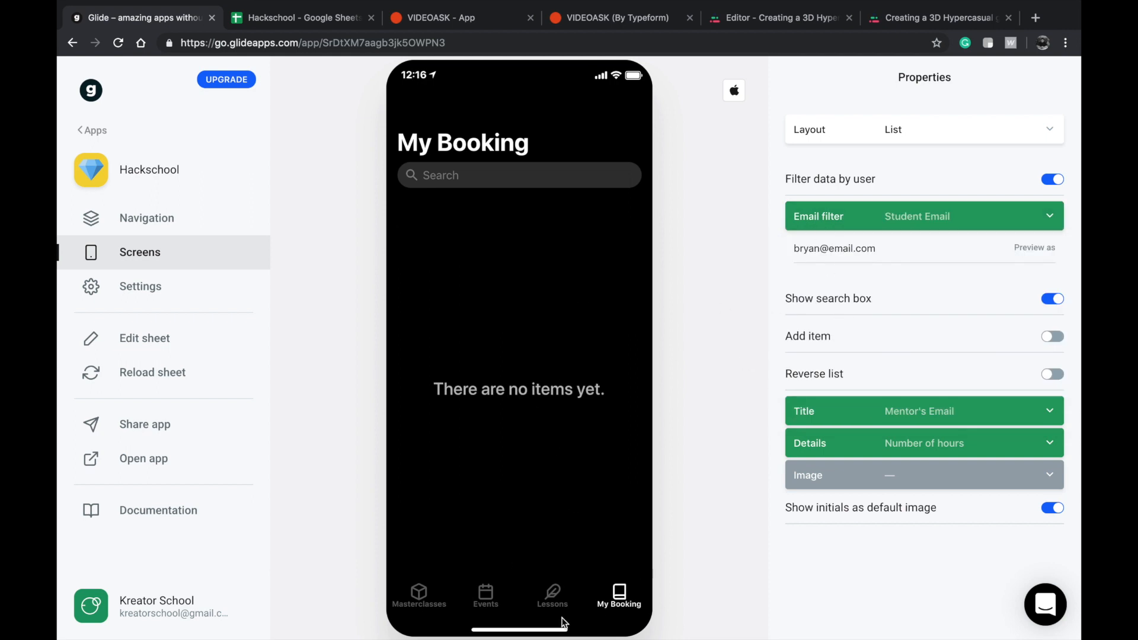
View the Violin lesson details screen under Masterclasses and return to the My Booking list.
{"action": "left_click", "coordinate": [539, 601]}
{"action": "left_click", "coordinate": [392, 611]}
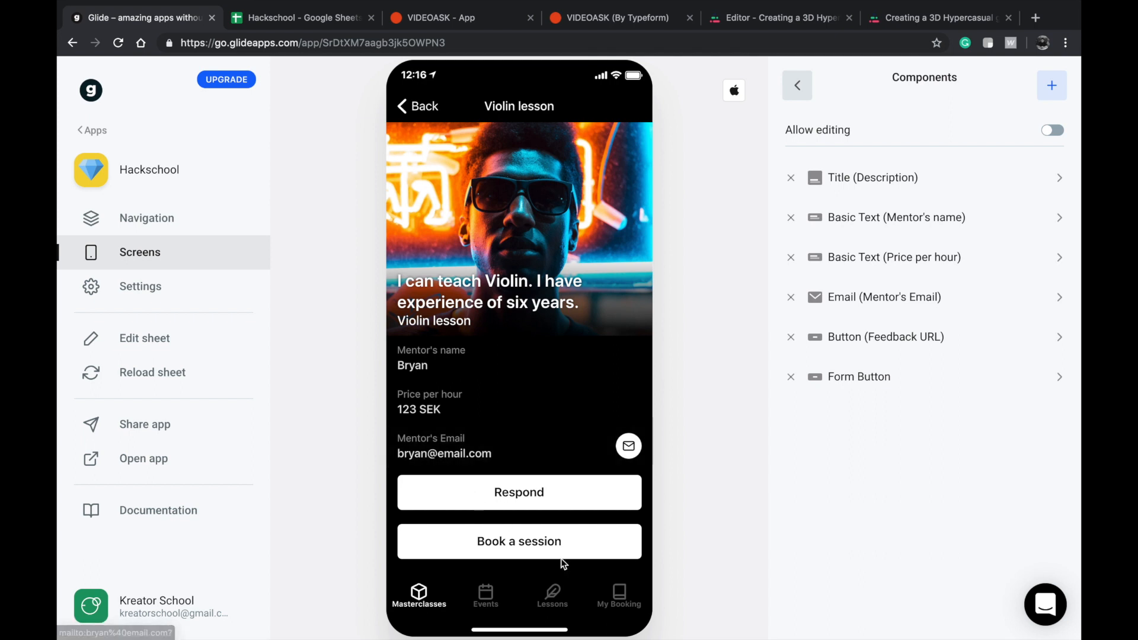
{"action": "left_click", "coordinate": [619, 596]}
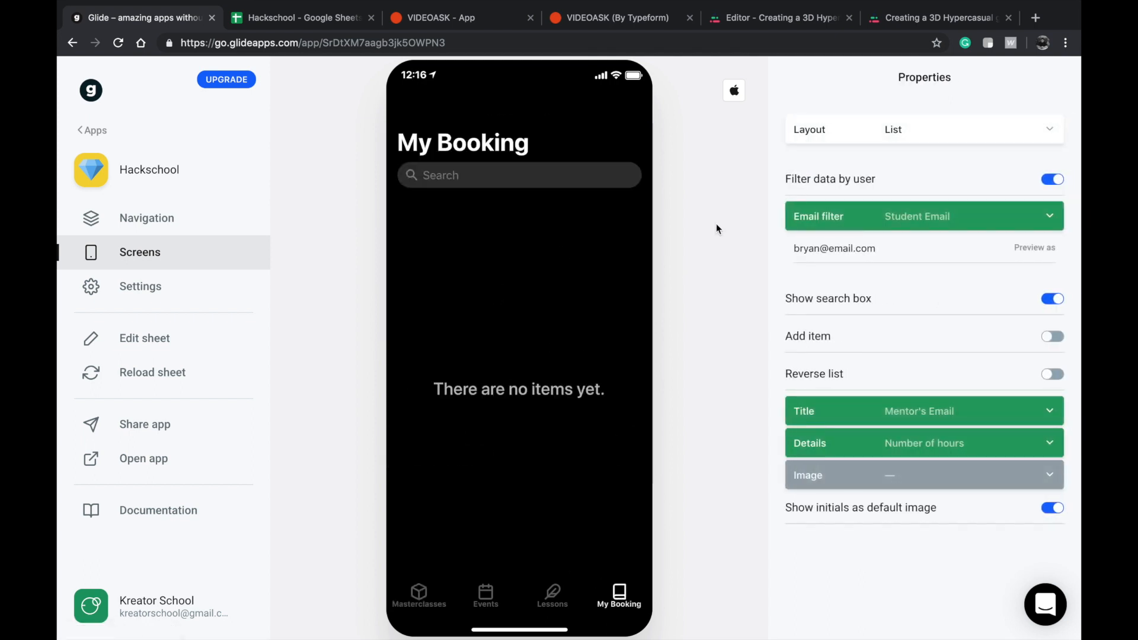
Replace the preview email of the My Booking list's Student Email filter with the student's Gmail address.
{"action": "triple_click", "coordinate": [857, 250]}
{"action": "key", "text": "BackSpace"}
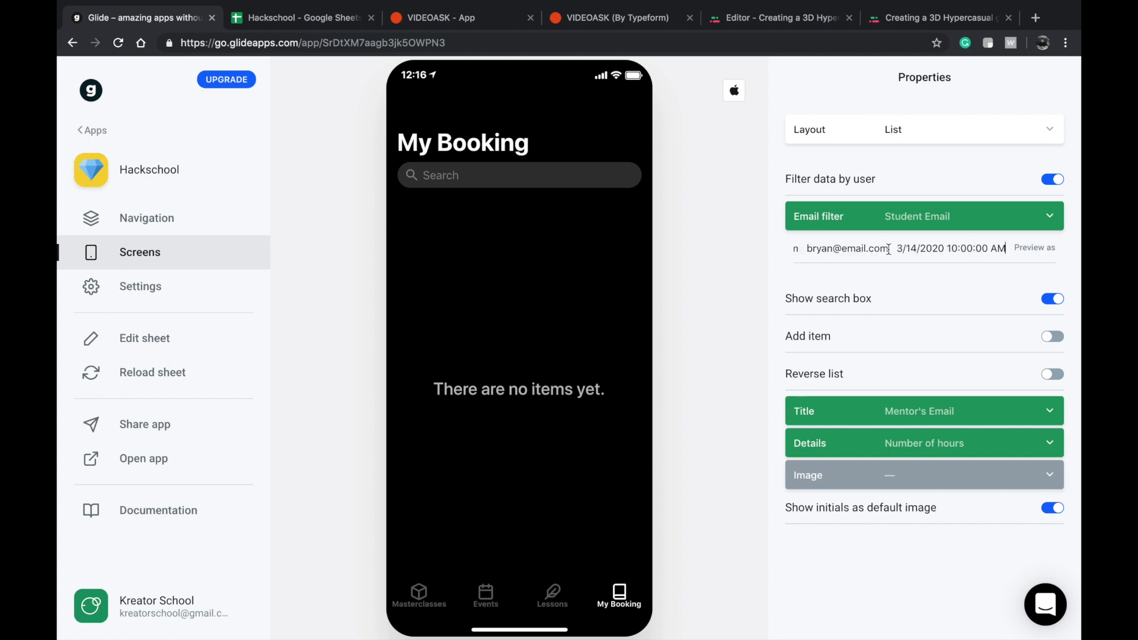
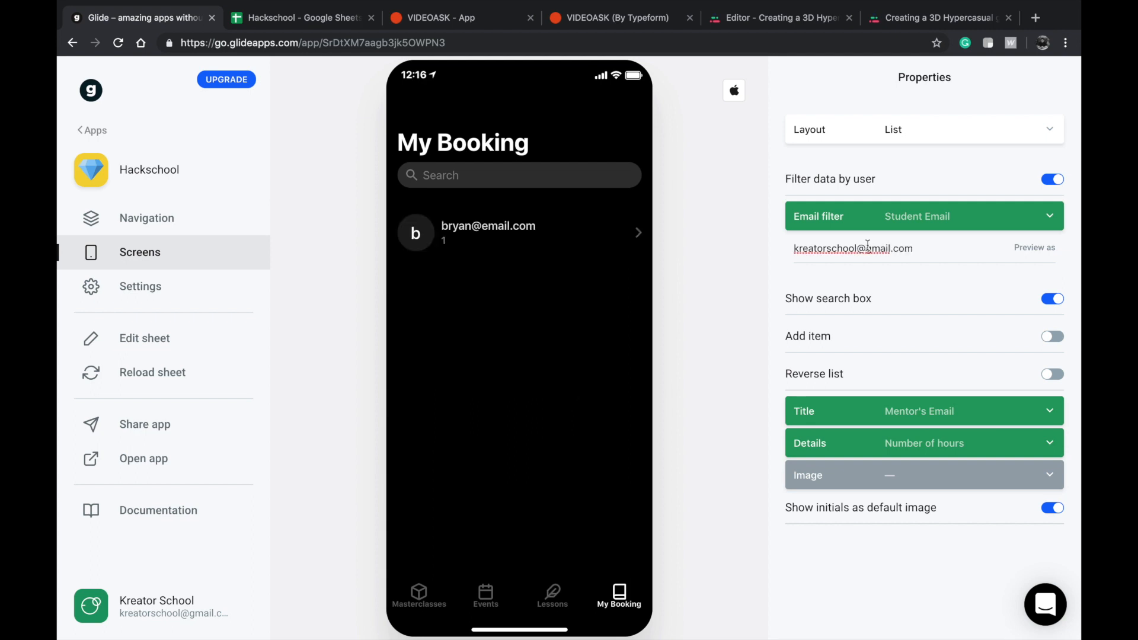
Open the booking's details screen and add a Basic Text component showing the Status column.
{"action": "left_click", "coordinate": [553, 228]}
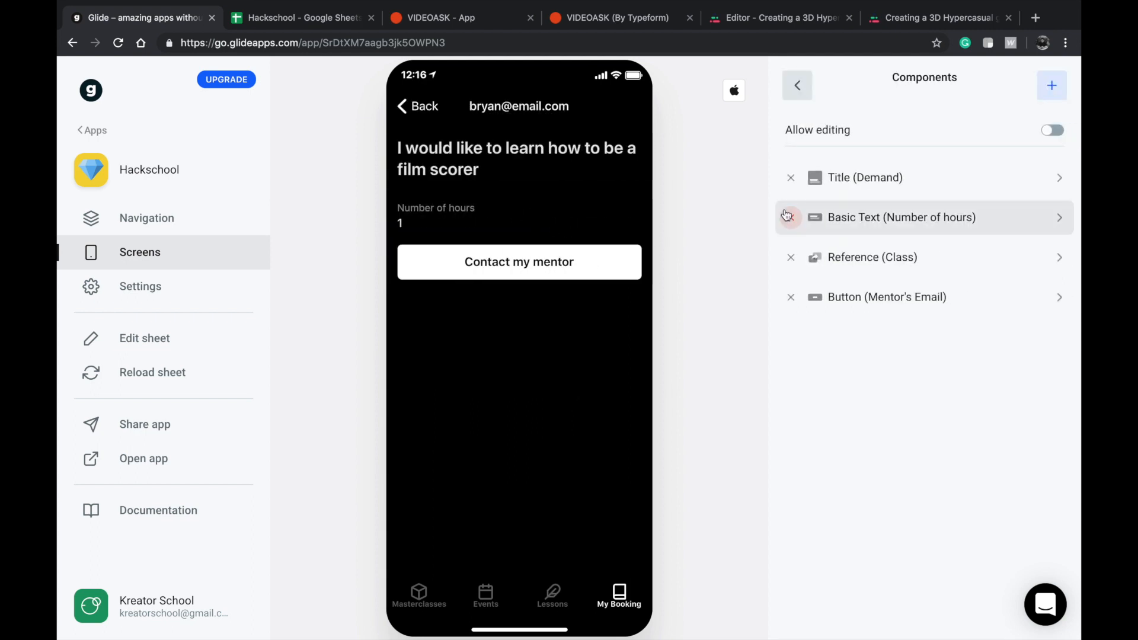
{"action": "left_click", "coordinate": [1051, 87]}
{"action": "left_click", "coordinate": [871, 201]}
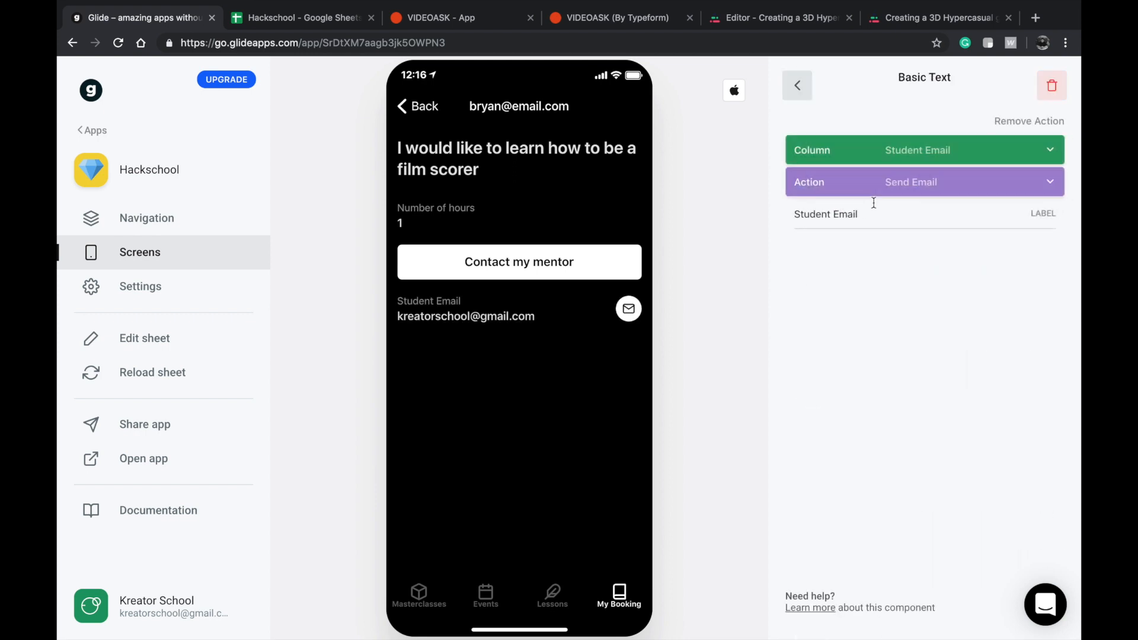
{"action": "left_click", "coordinate": [894, 161]}
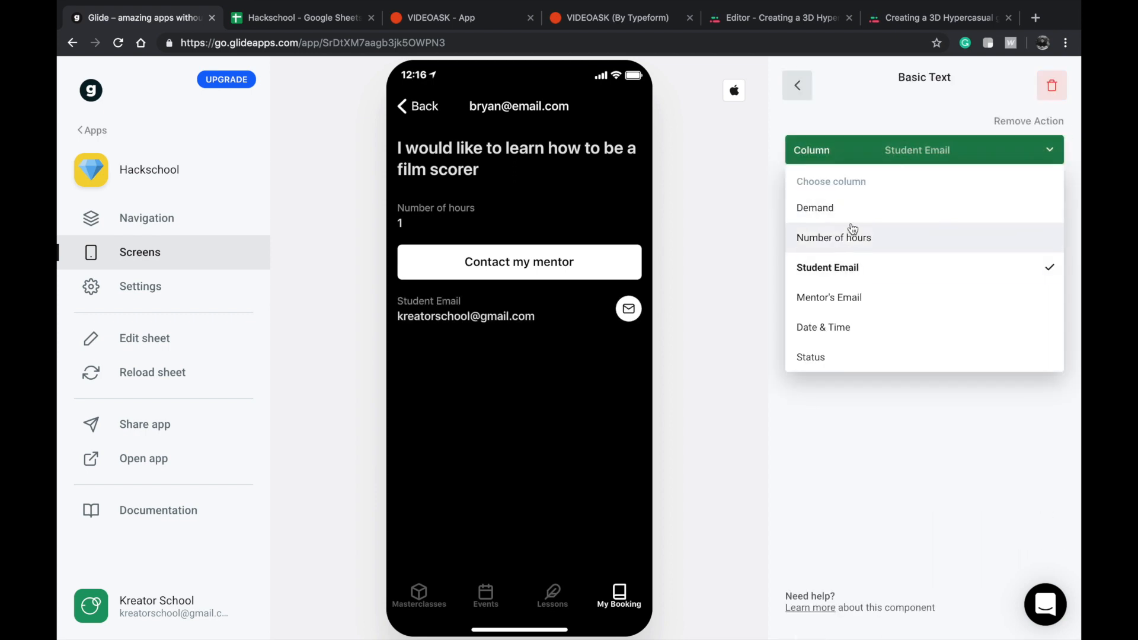
{"action": "left_click", "coordinate": [817, 353]}
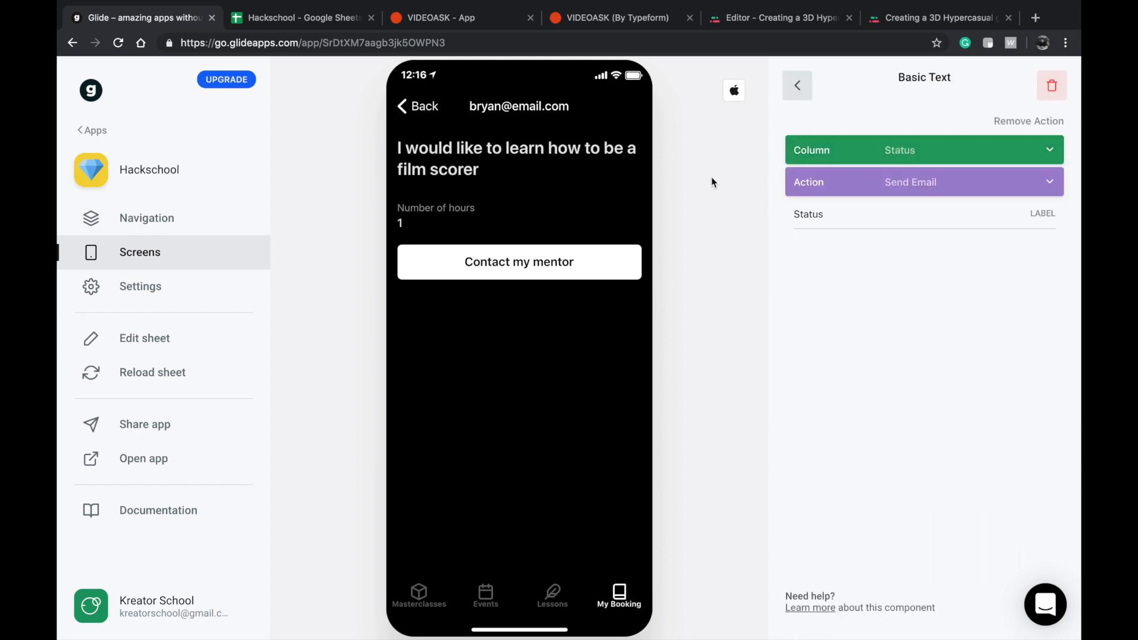
{"action": "left_click", "coordinate": [797, 85]}
Place the Status text component directly below the Demand title and set its action to none.
{"action": "left_click_drag", "start_coordinate": [835, 336], "coordinate": [852, 216]}
{"action": "left_click", "coordinate": [854, 215]}
{"action": "left_click", "coordinate": [862, 192]}
{"action": "left_click", "coordinate": [840, 235]}
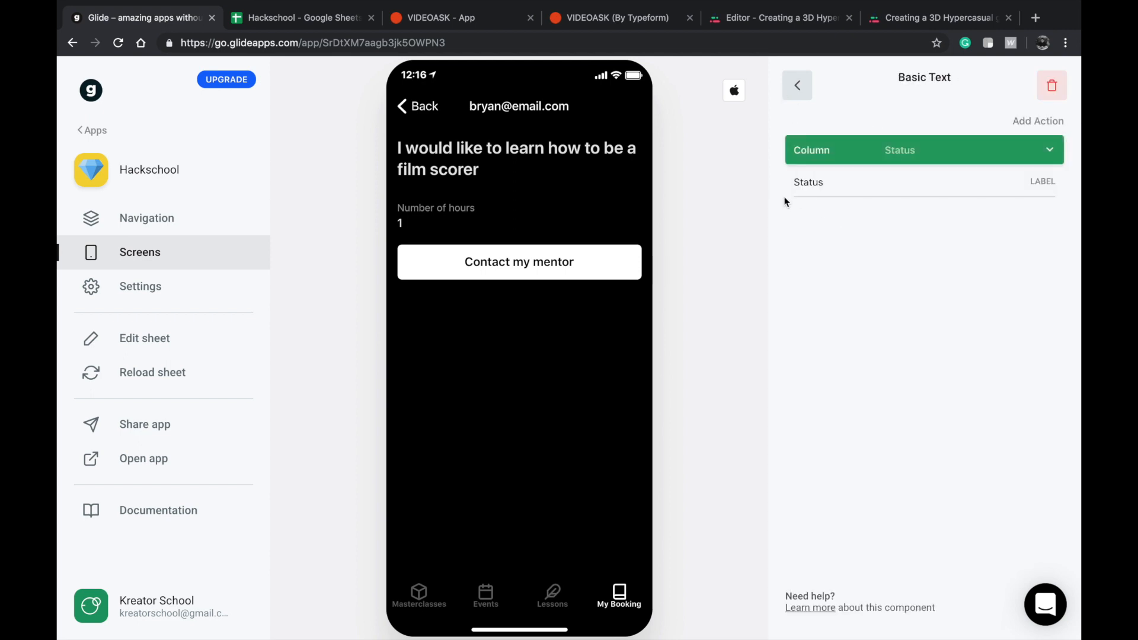
{"action": "left_click", "coordinate": [794, 93]}
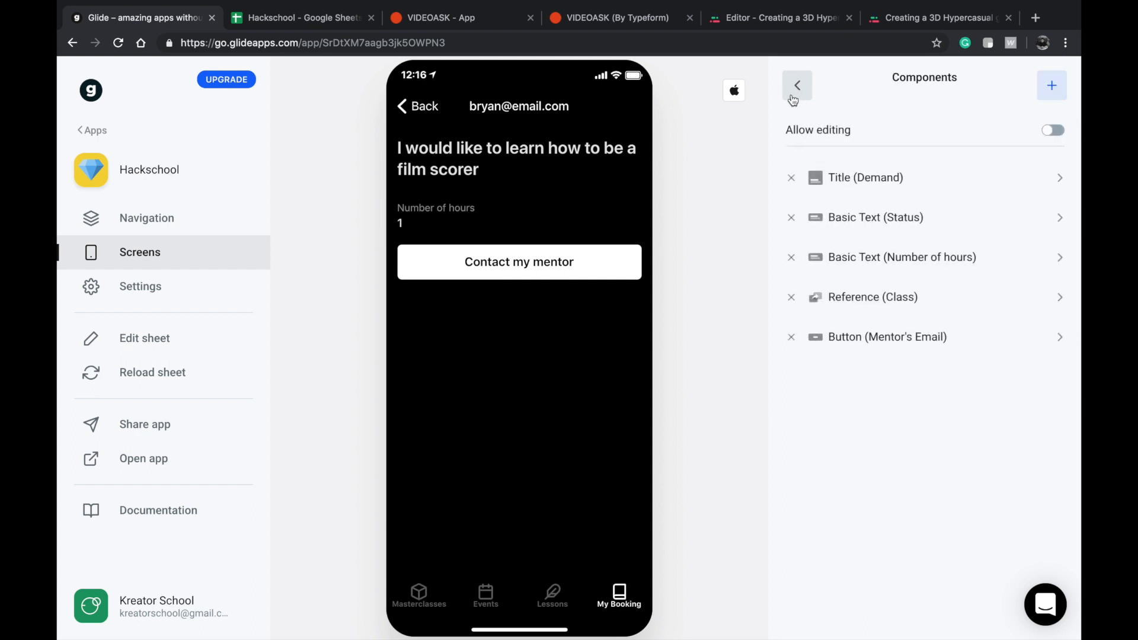
Check the My Booking list and the booking's details screen in the preview, ending back on the list.
{"action": "left_click", "coordinate": [403, 111]}
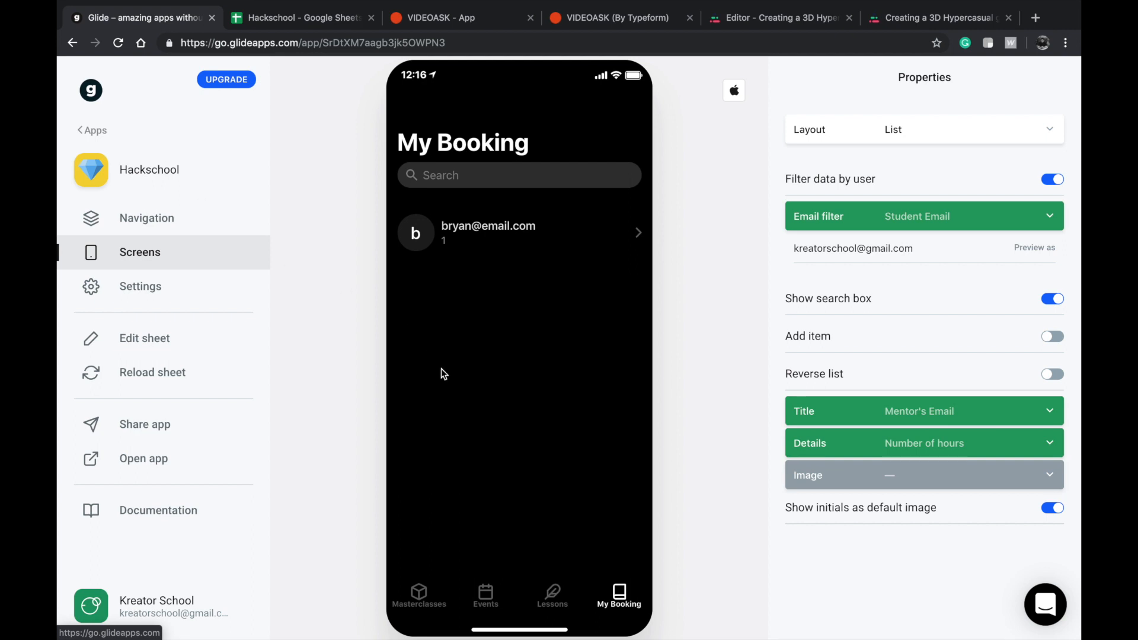
{"action": "left_click", "coordinate": [457, 246]}
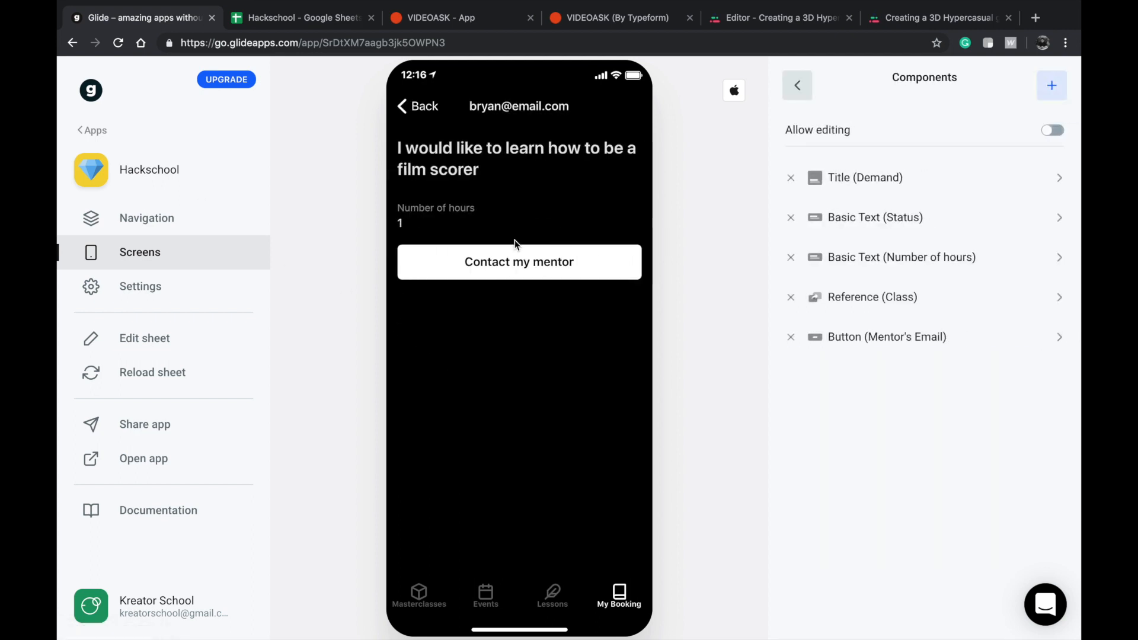
{"action": "left_click", "coordinate": [421, 110]}
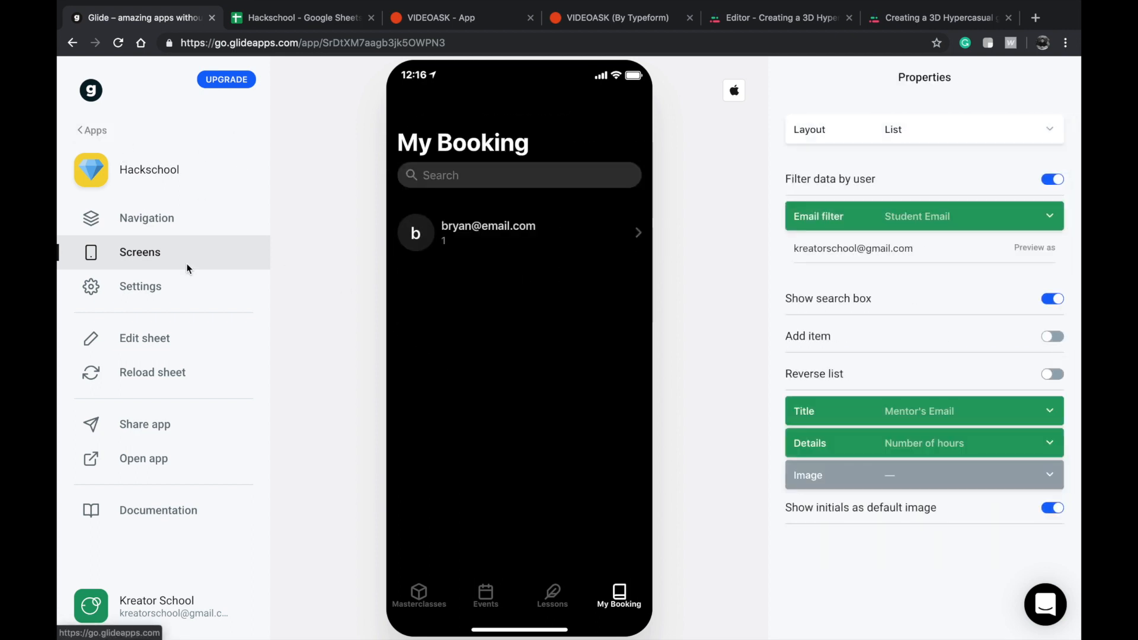
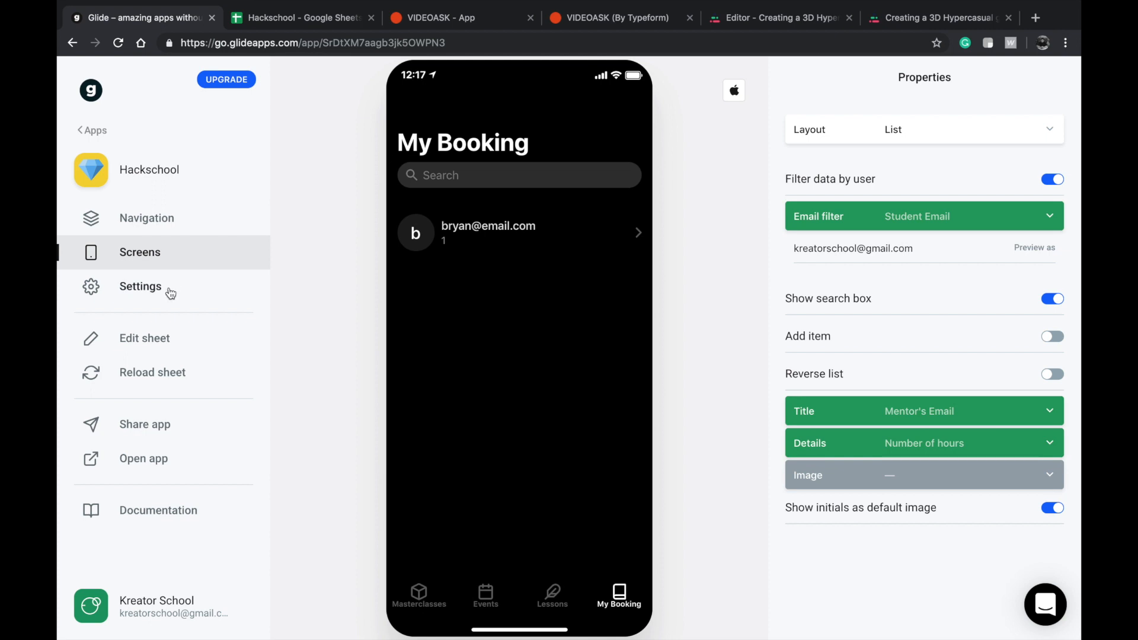
Return to the app overview and create a new app from the Hackschool spreadsheet.
{"action": "left_click", "coordinate": [95, 131]}
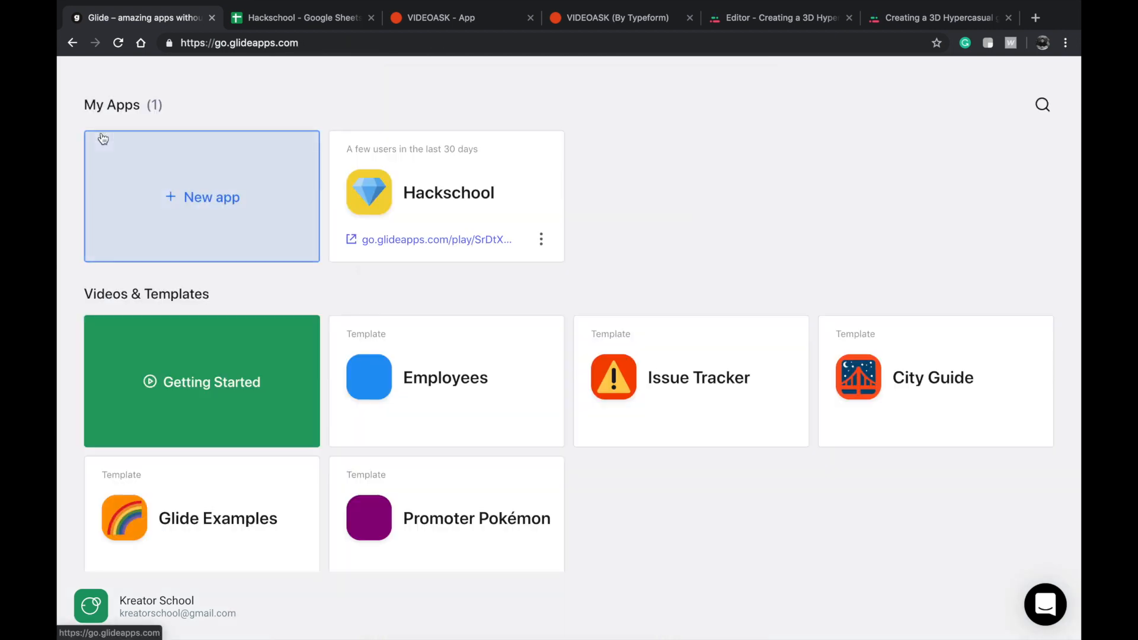
{"action": "left_click", "coordinate": [211, 195]}
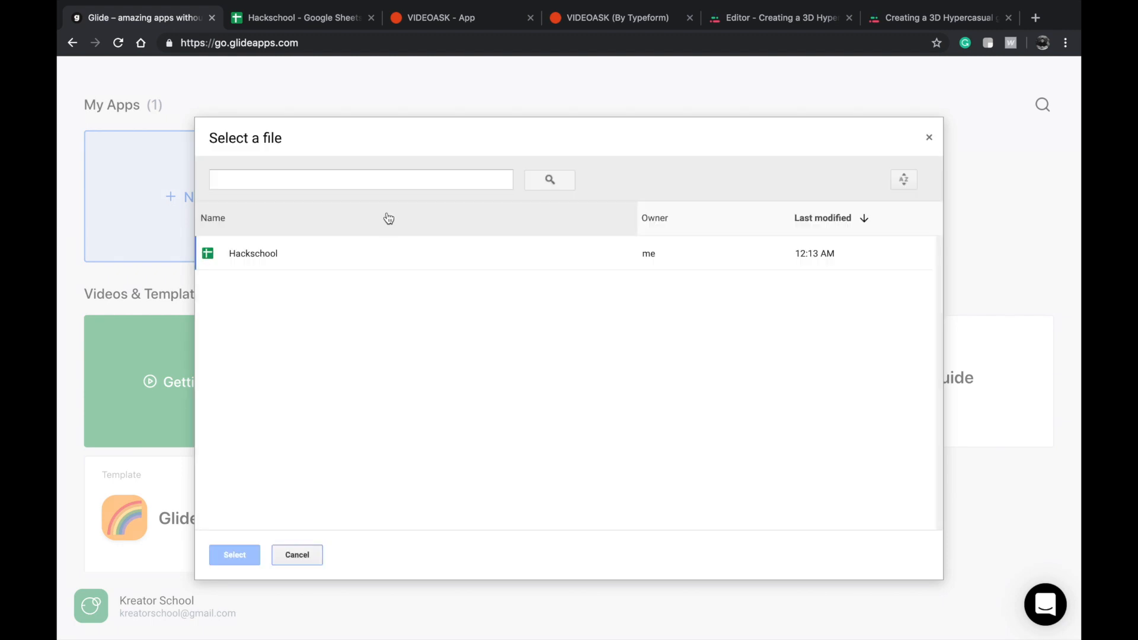
{"action": "left_click", "coordinate": [381, 249]}
{"action": "left_click", "coordinate": [232, 560]}
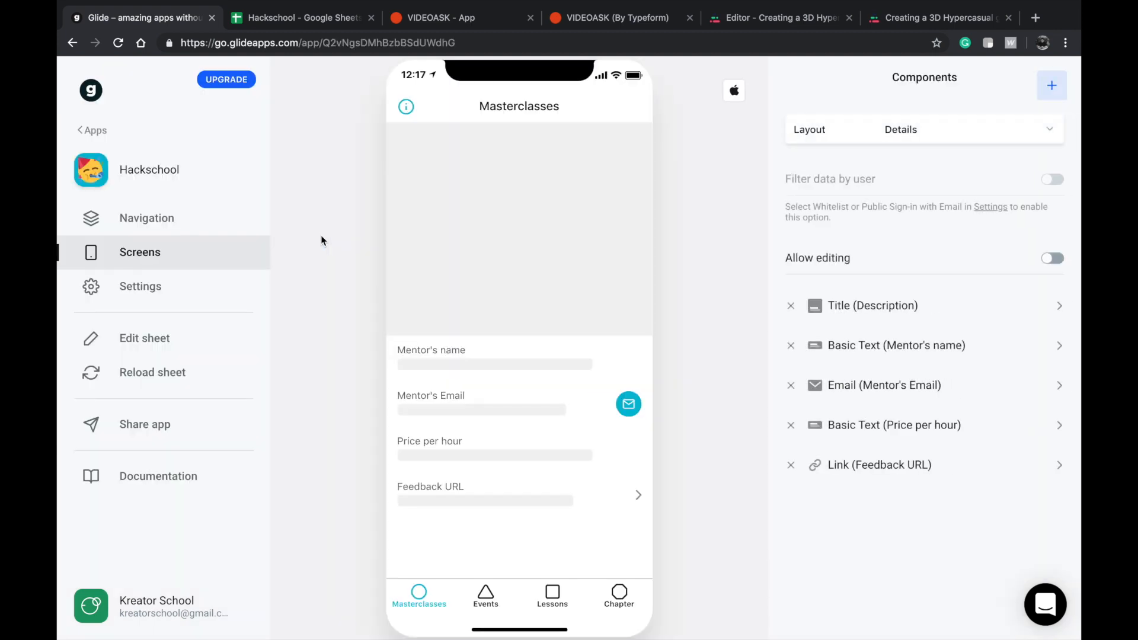
Hide the Masterclasses, Events, Lessons and Chapter tabs of the new app and show the Booking tab.
{"action": "left_click", "coordinate": [223, 221]}
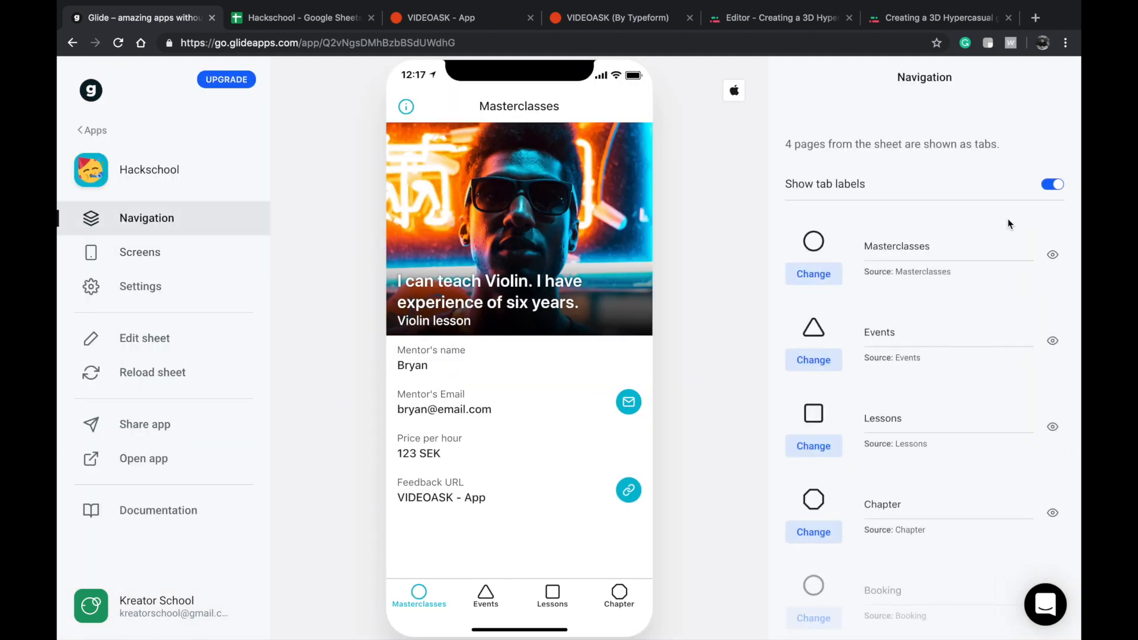
{"action": "left_click", "coordinate": [1052, 254]}
{"action": "left_click", "coordinate": [1052, 341]}
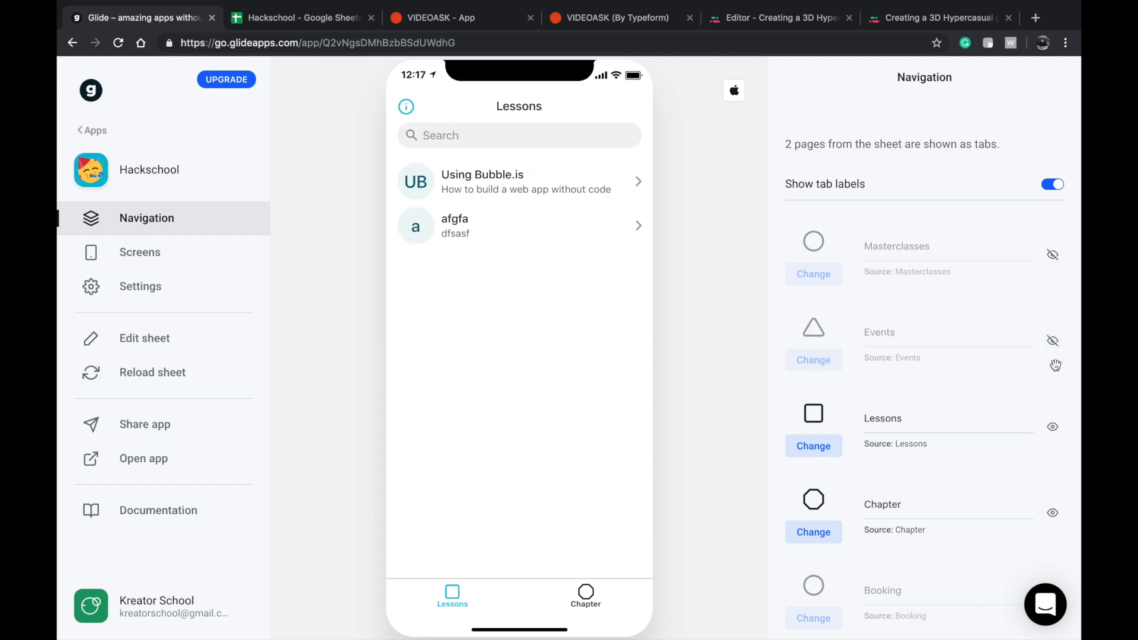
{"action": "left_click", "coordinate": [1052, 427]}
{"action": "scroll", "coordinate": [958, 499], "scroll_direction": "down", "scroll_amount": 2}
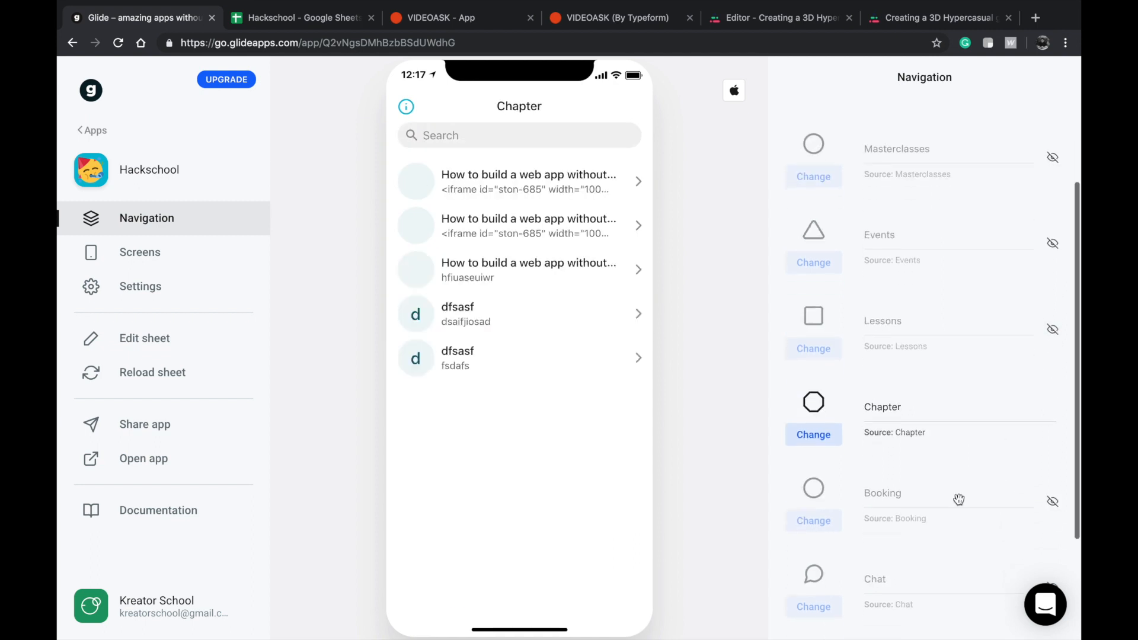
{"action": "scroll", "coordinate": [904, 461], "scroll_direction": "down", "scroll_amount": 3}
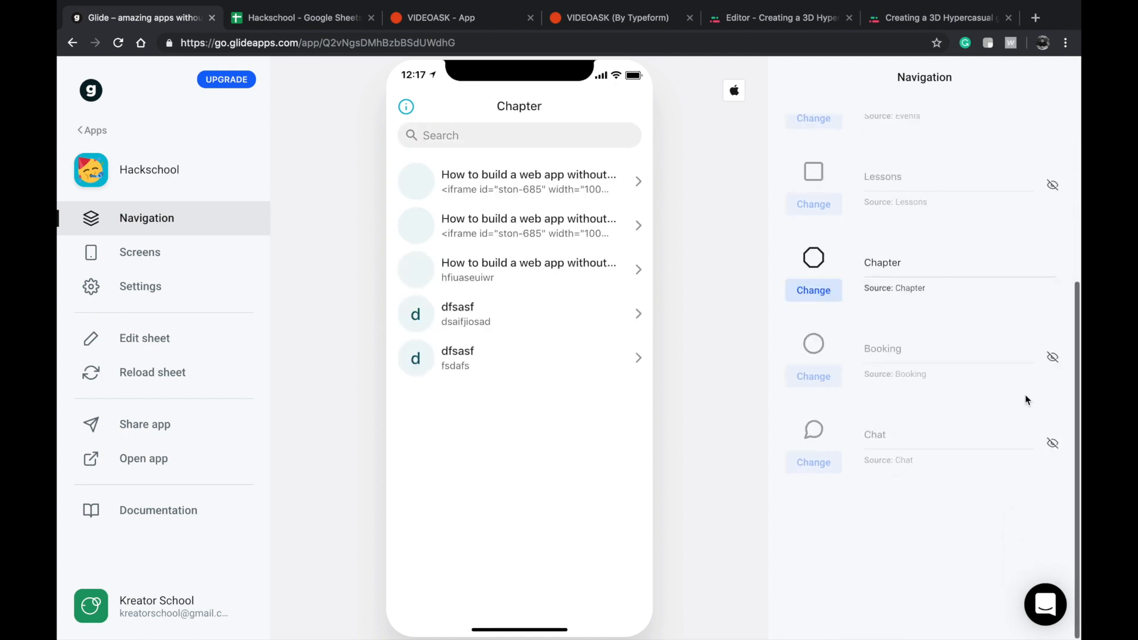
{"action": "left_click", "coordinate": [1060, 357]}
{"action": "left_click", "coordinate": [1053, 271]}
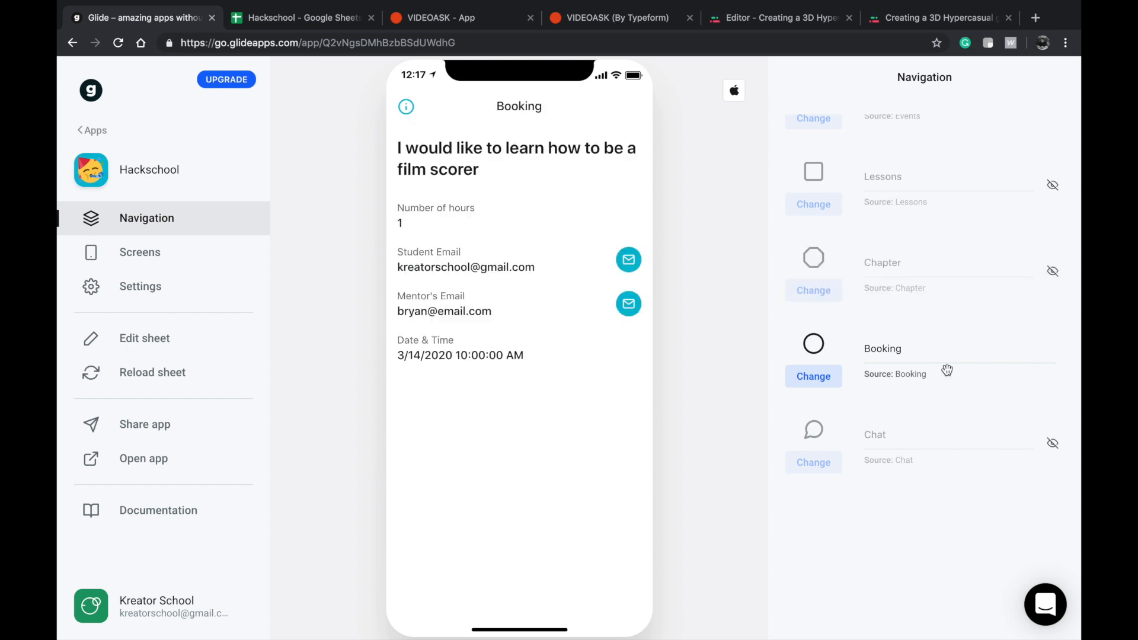
Rename the Booking tab as My Bookings.
{"action": "double_click", "coordinate": [988, 350]}
{"action": "type", "text": "R"}
{"action": "type", "text": "Men"}
{"action": "key", "text": "super+a"}
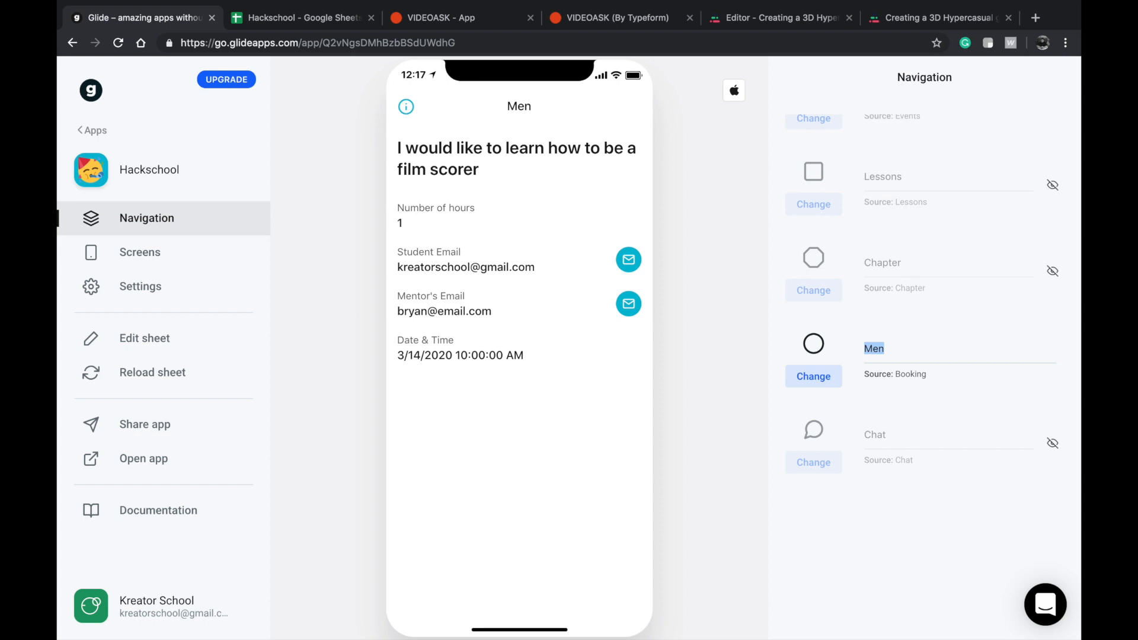
{"action": "type", "text": "My Bookings"}
{"action": "scroll", "coordinate": [796, 126], "scroll_direction": "up", "scroll_amount": 5}
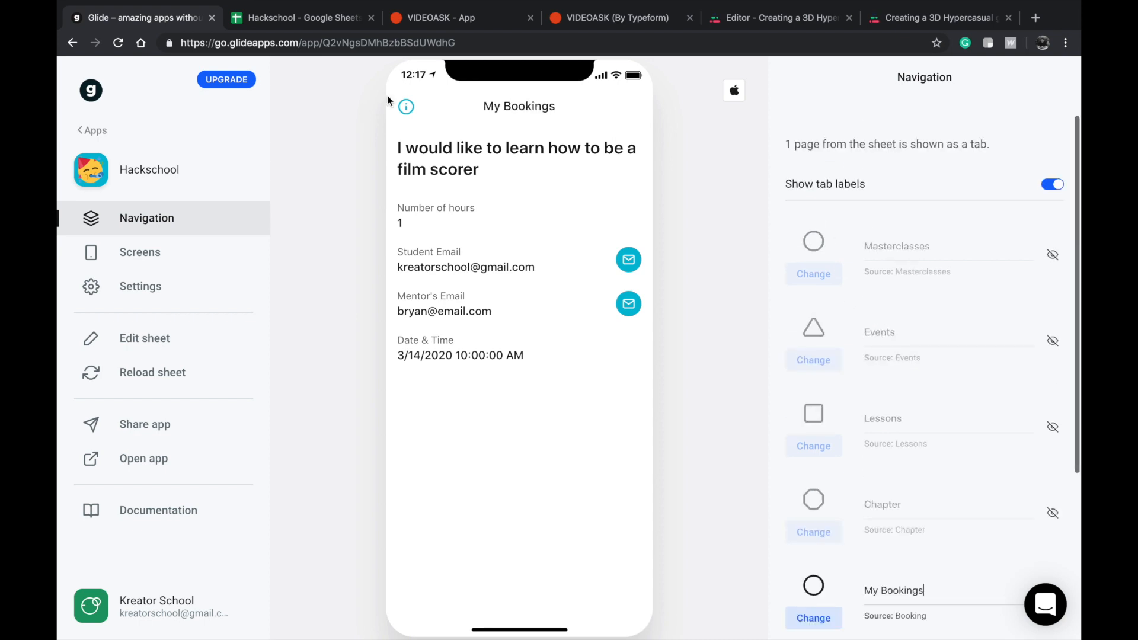
Change the layout of the My Bookings screen from Details to List.
{"action": "left_click", "coordinate": [167, 251]}
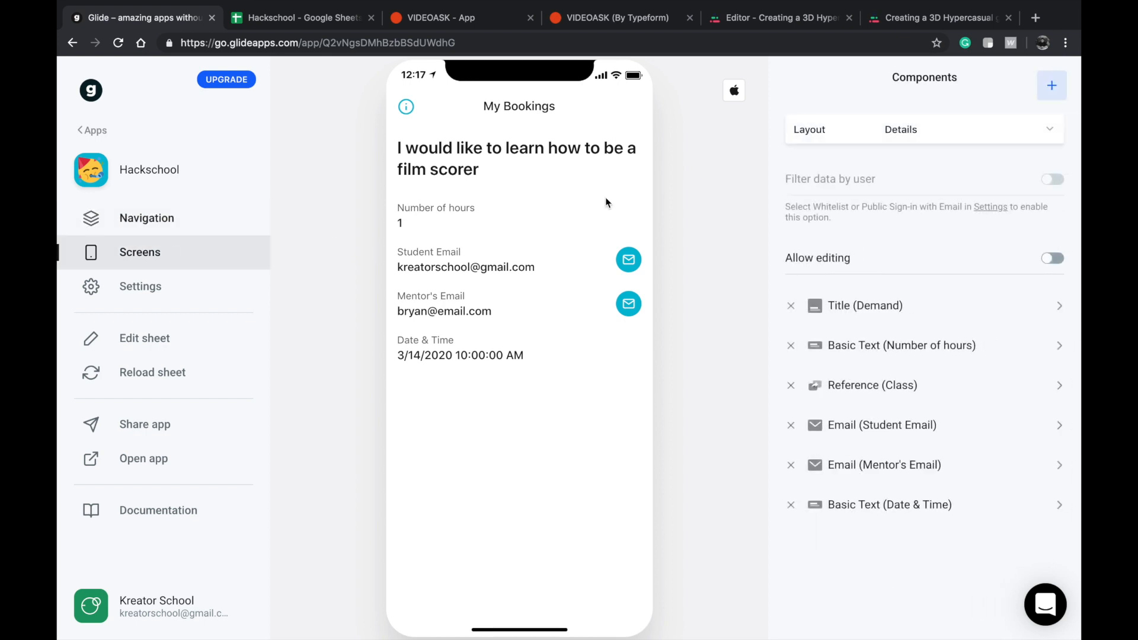
{"action": "left_click", "coordinate": [855, 129]}
{"action": "left_click", "coordinate": [835, 190]}
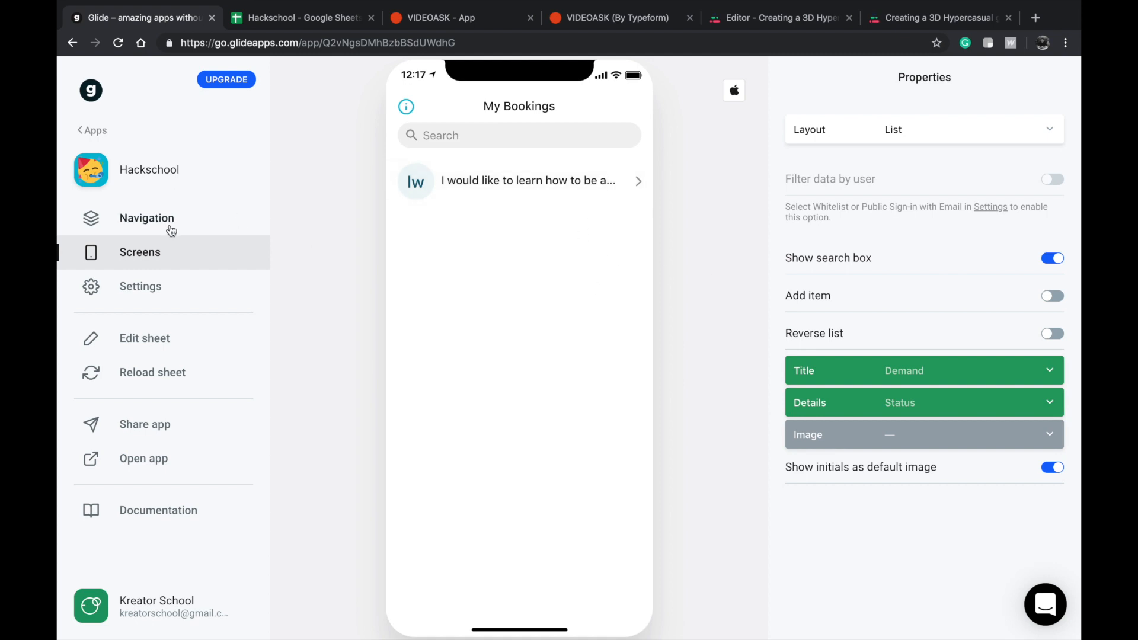
Apply the pure black theme with large screen titles to the app and try it on the booking list.
{"action": "left_click", "coordinate": [158, 286]}
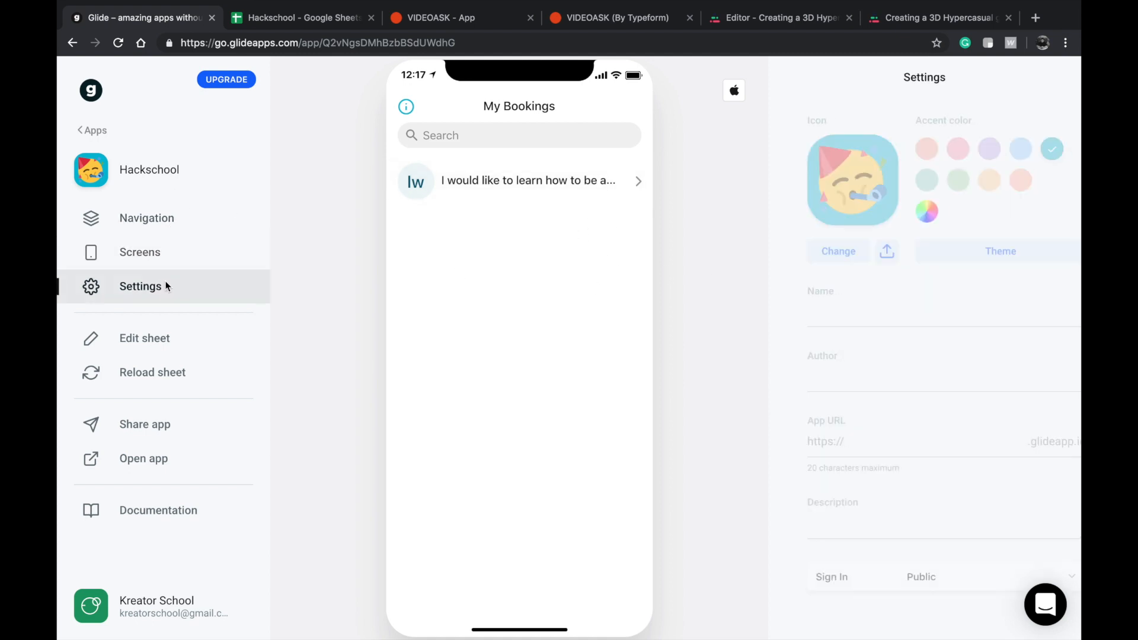
{"action": "left_click", "coordinate": [980, 252]}
{"action": "left_click", "coordinate": [928, 309]}
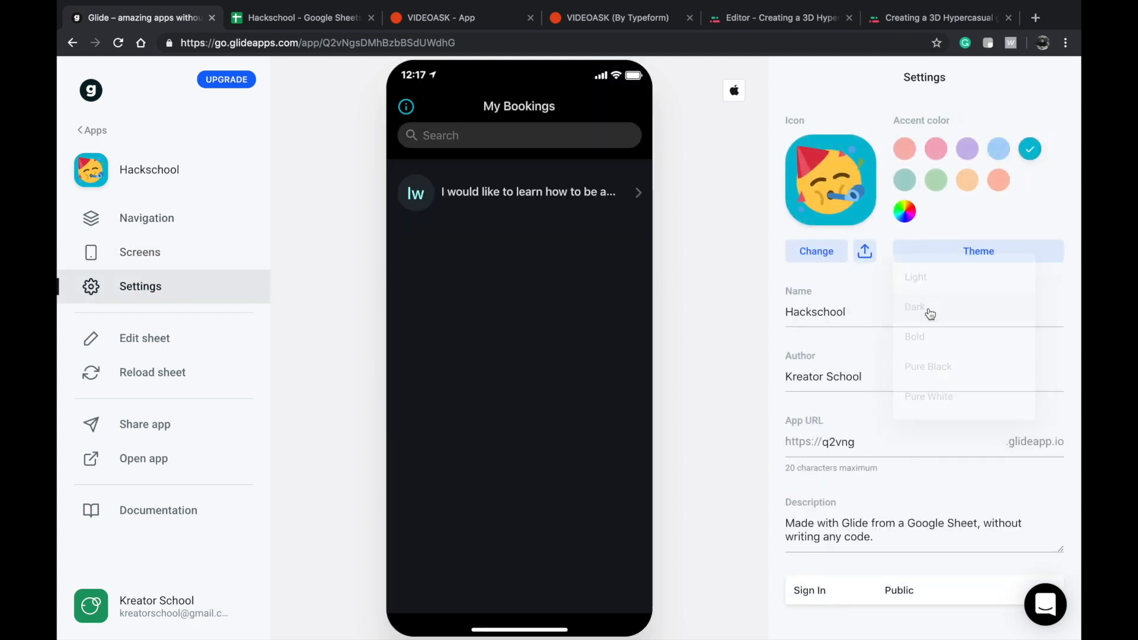
{"action": "left_click", "coordinate": [932, 256]}
{"action": "left_click", "coordinate": [915, 378]}
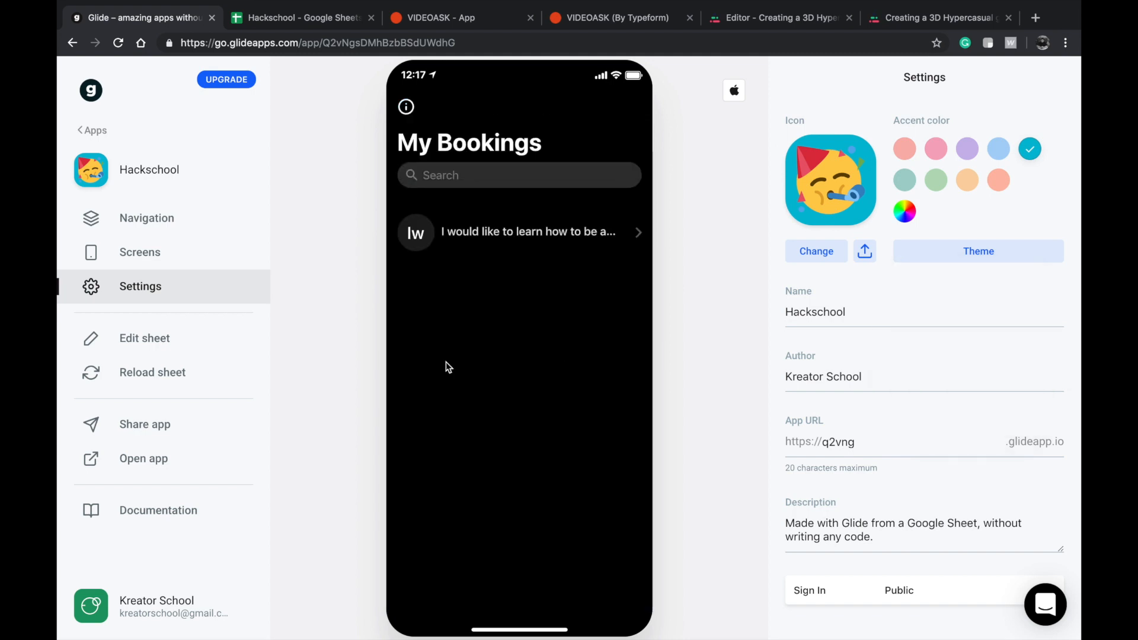
{"action": "left_click", "coordinate": [481, 231]}
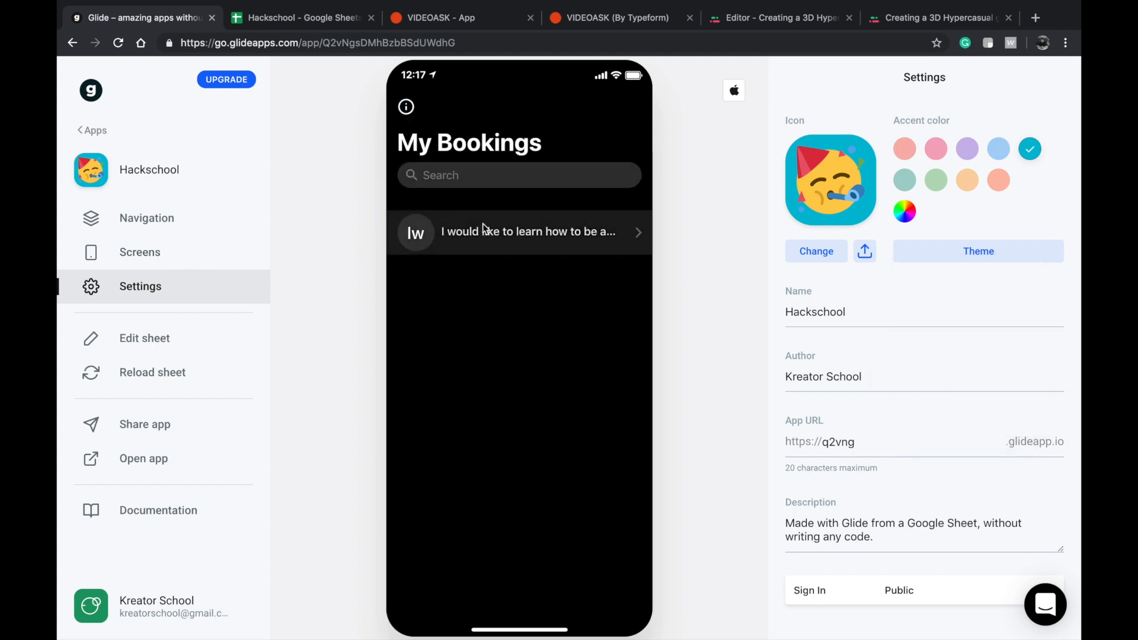
{"action": "left_click", "coordinate": [426, 106]}
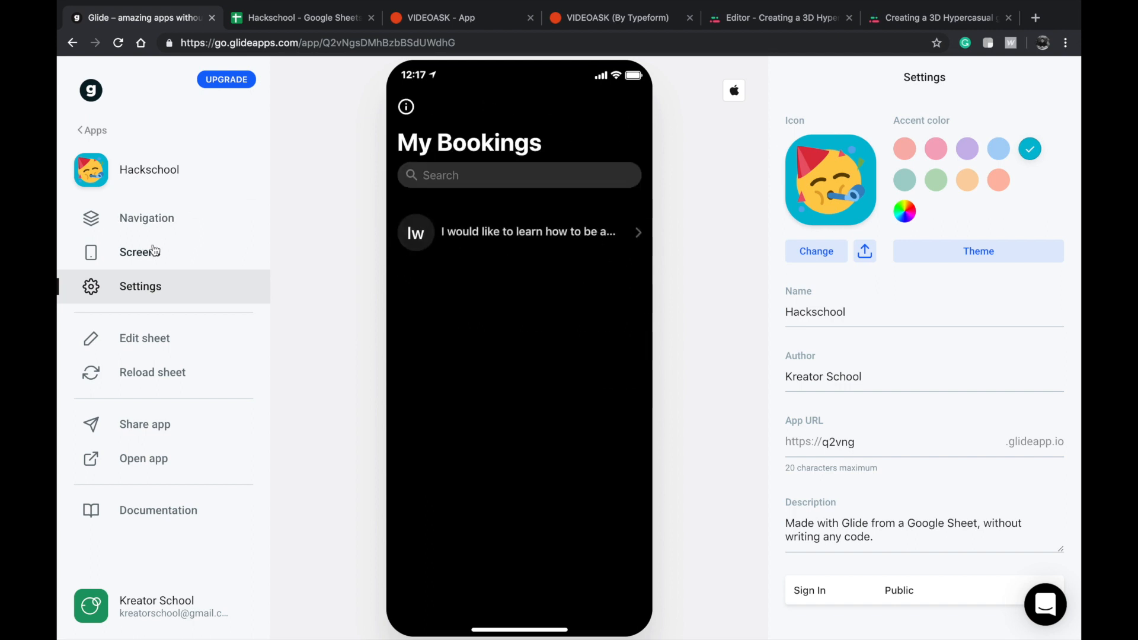
Set the app's sign-in method to Public with email.
{"action": "double_click", "coordinate": [148, 251]}
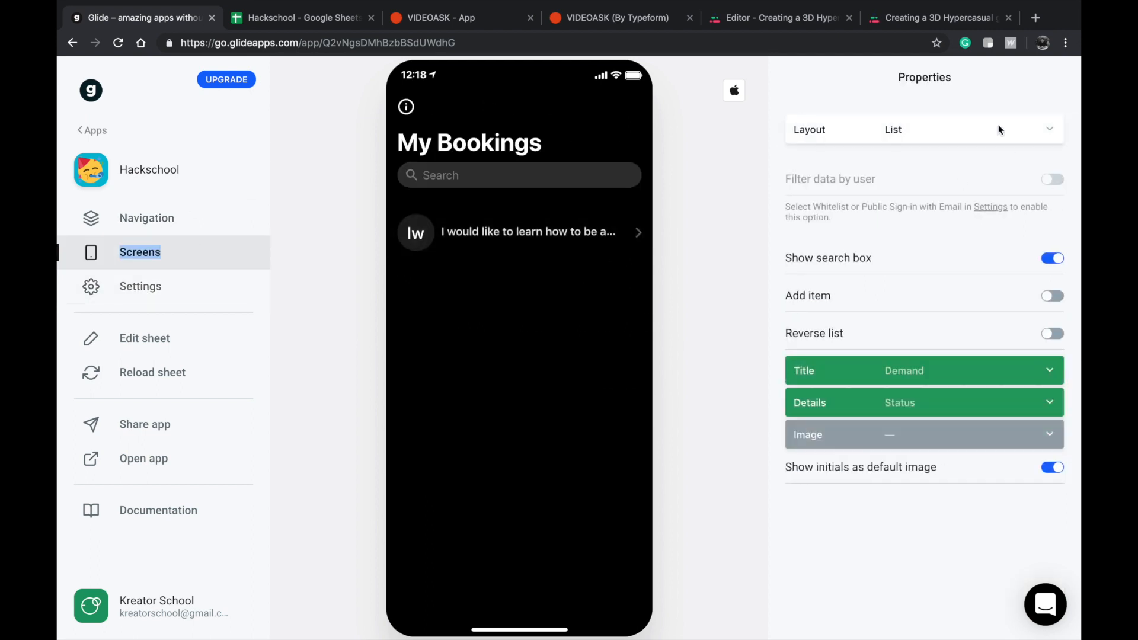
{"action": "left_click", "coordinate": [151, 217]}
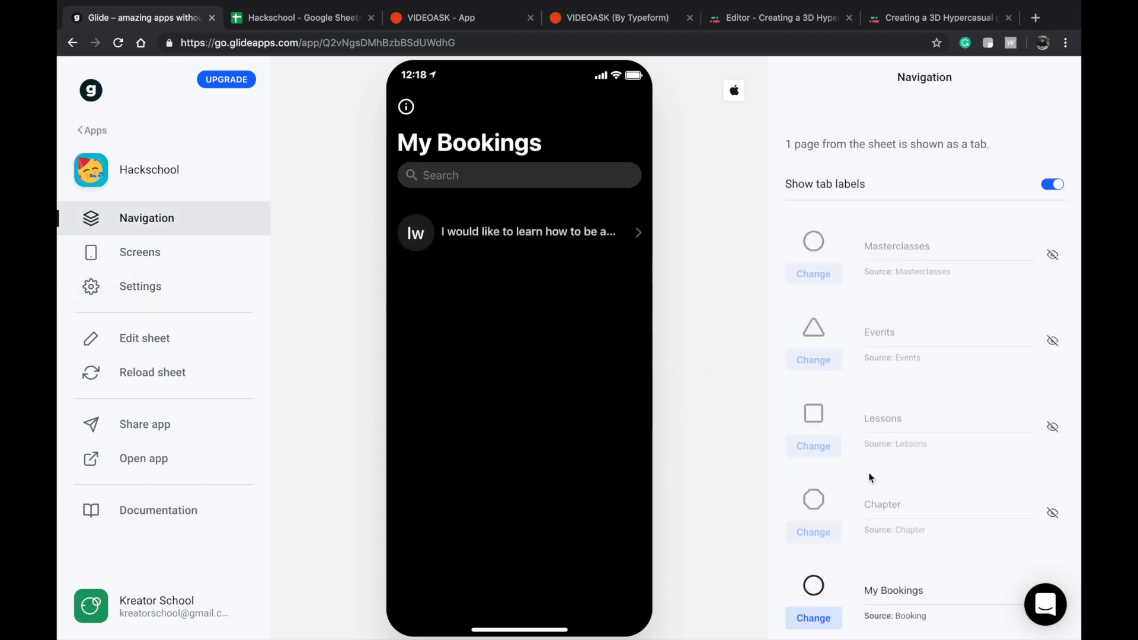
{"action": "scroll", "coordinate": [868, 472], "scroll_direction": "down", "scroll_amount": 5}
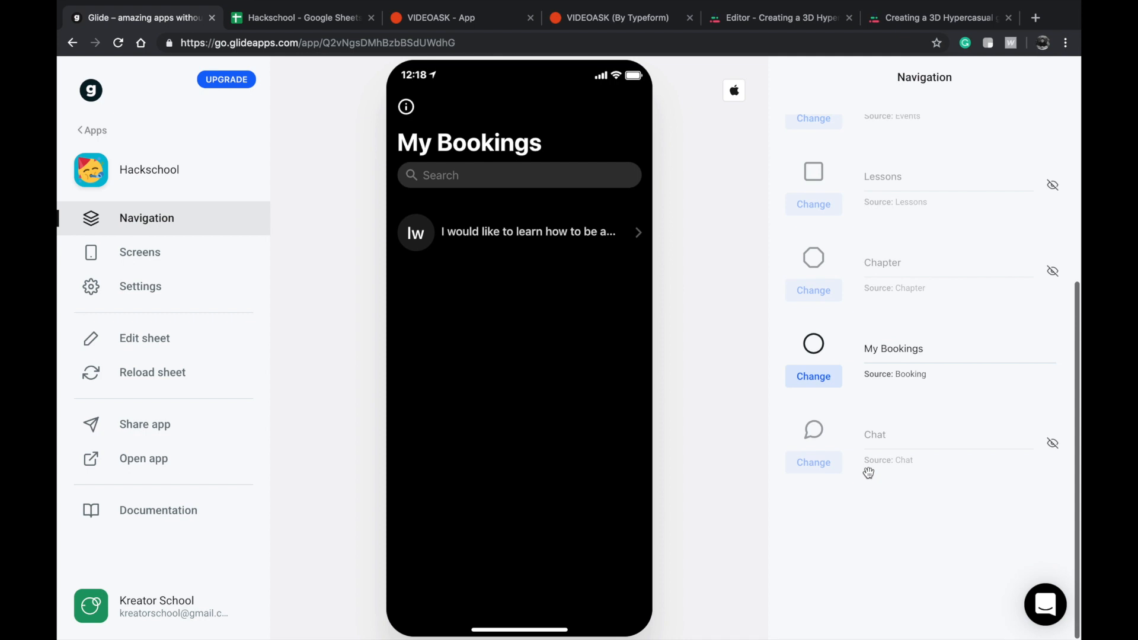
{"action": "left_click", "coordinate": [165, 285]}
{"action": "left_click", "coordinate": [900, 593]}
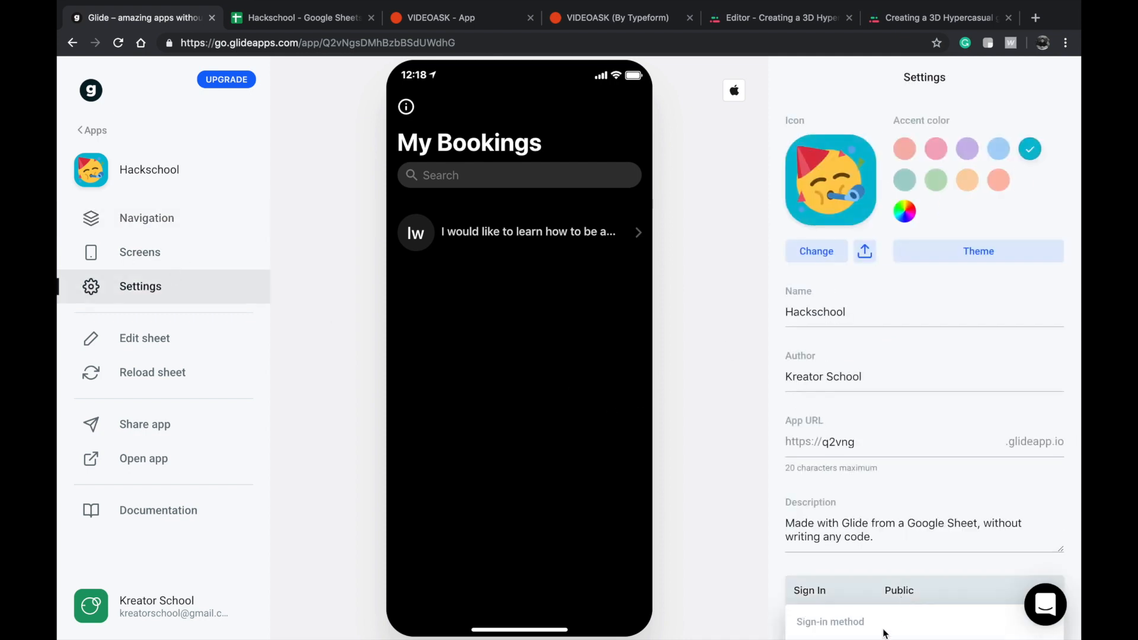
{"action": "left_click", "coordinate": [858, 563]}
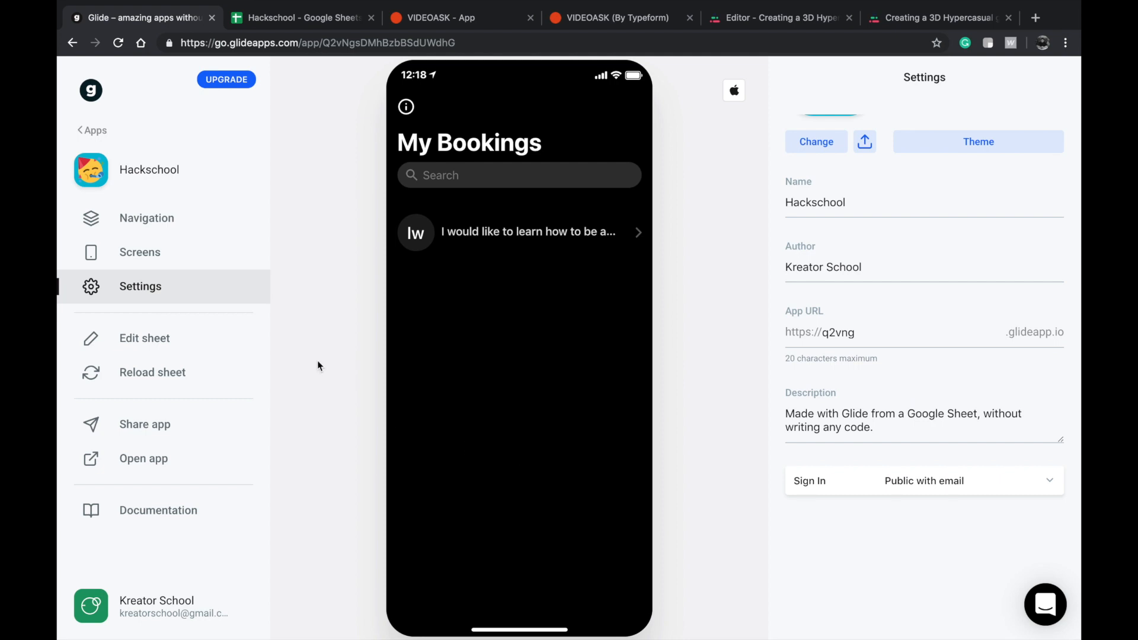
Filter the My Bookings list by user, using the Mentor's Email column.
{"action": "left_click", "coordinate": [185, 244]}
{"action": "left_click", "coordinate": [958, 176]}
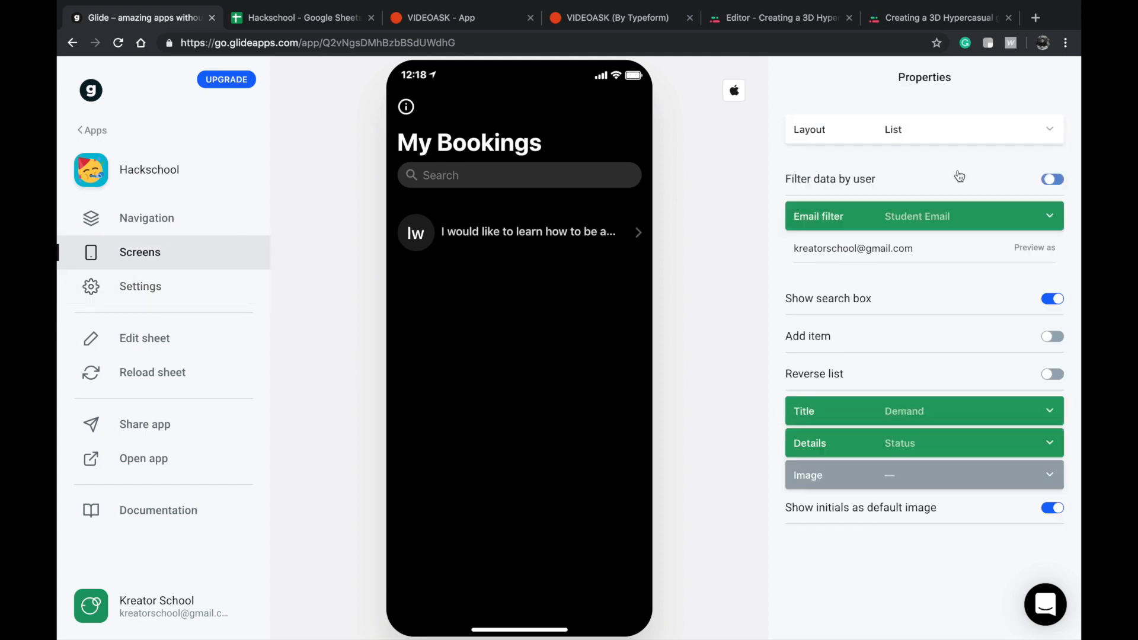
{"action": "left_click", "coordinate": [915, 218]}
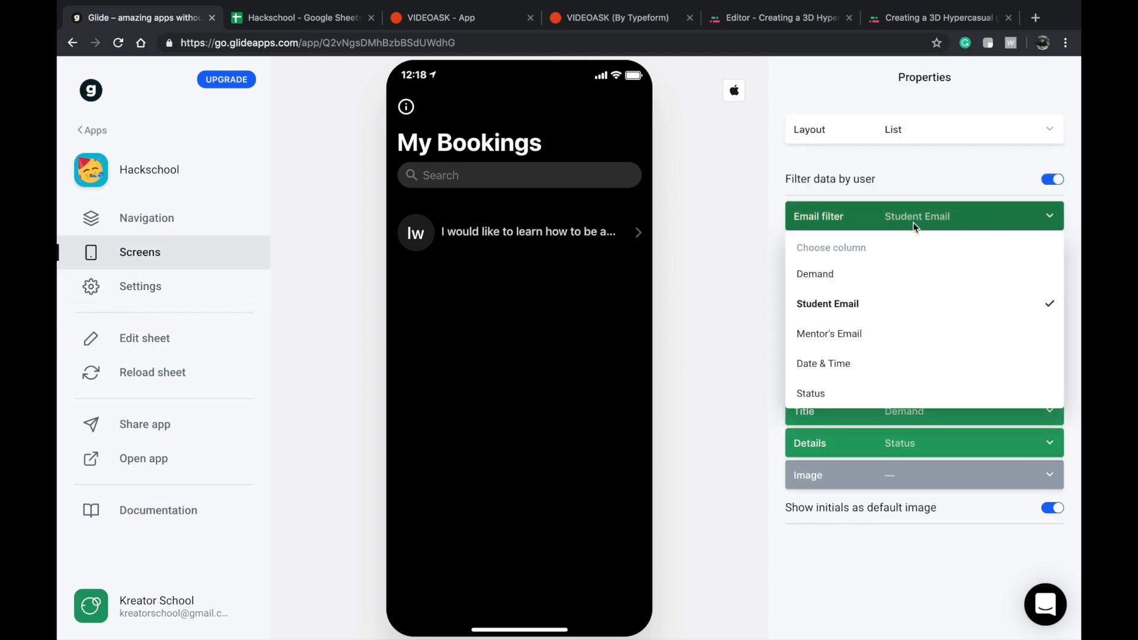
{"action": "left_click", "coordinate": [857, 334]}
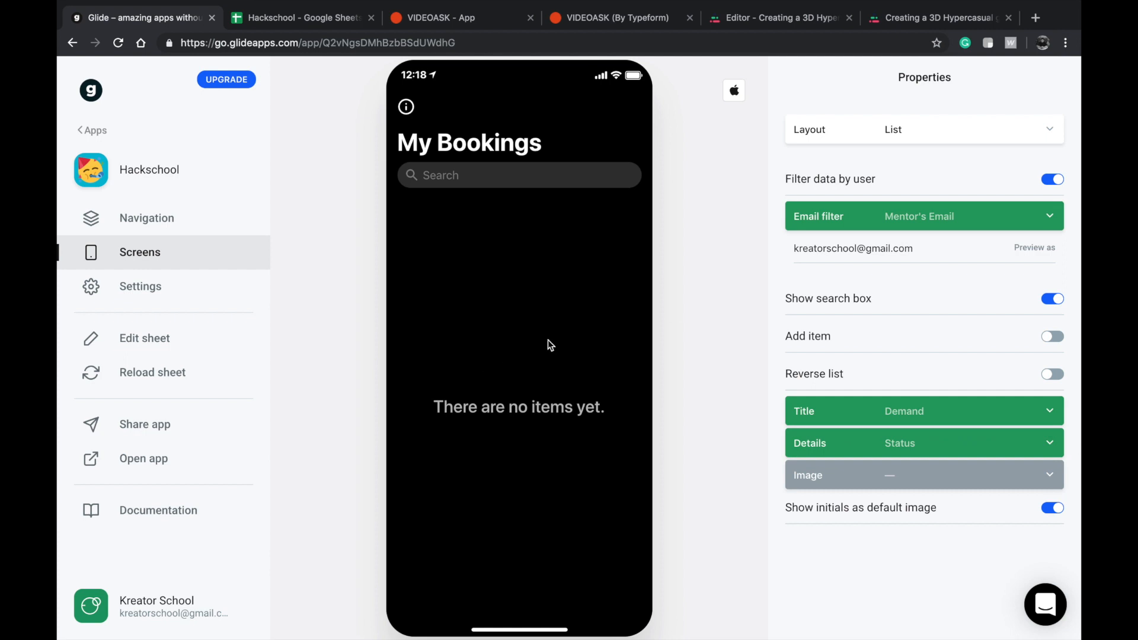
Replace the preview email of the My Bookings filter with the mentor's email address.
{"action": "left_click", "coordinate": [871, 252]}
{"action": "key", "text": "ctrl+a"}
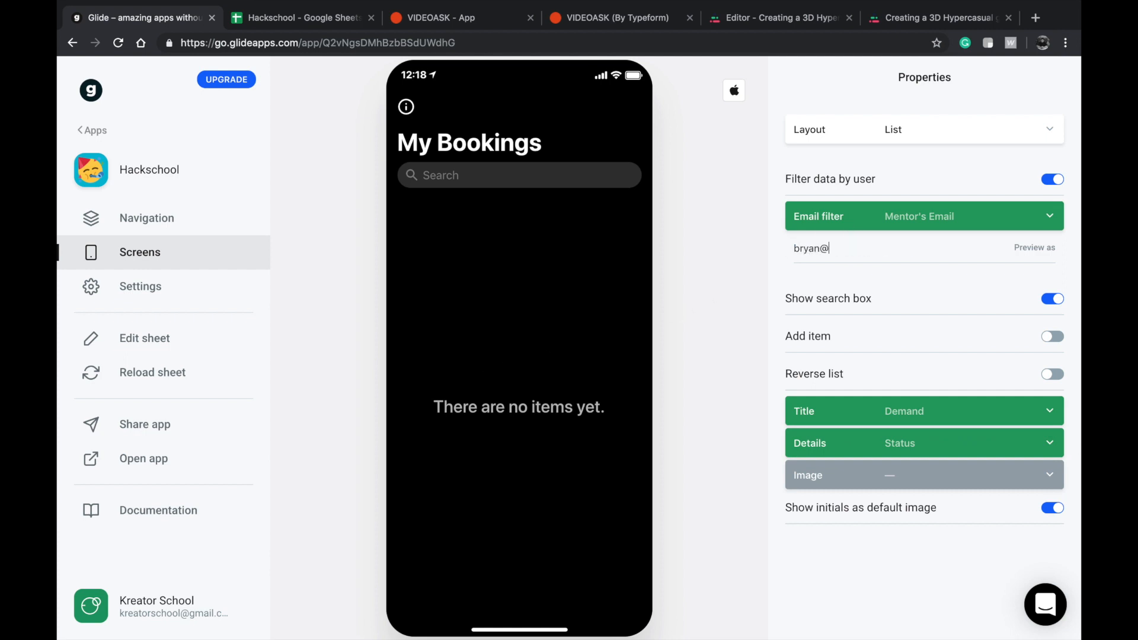
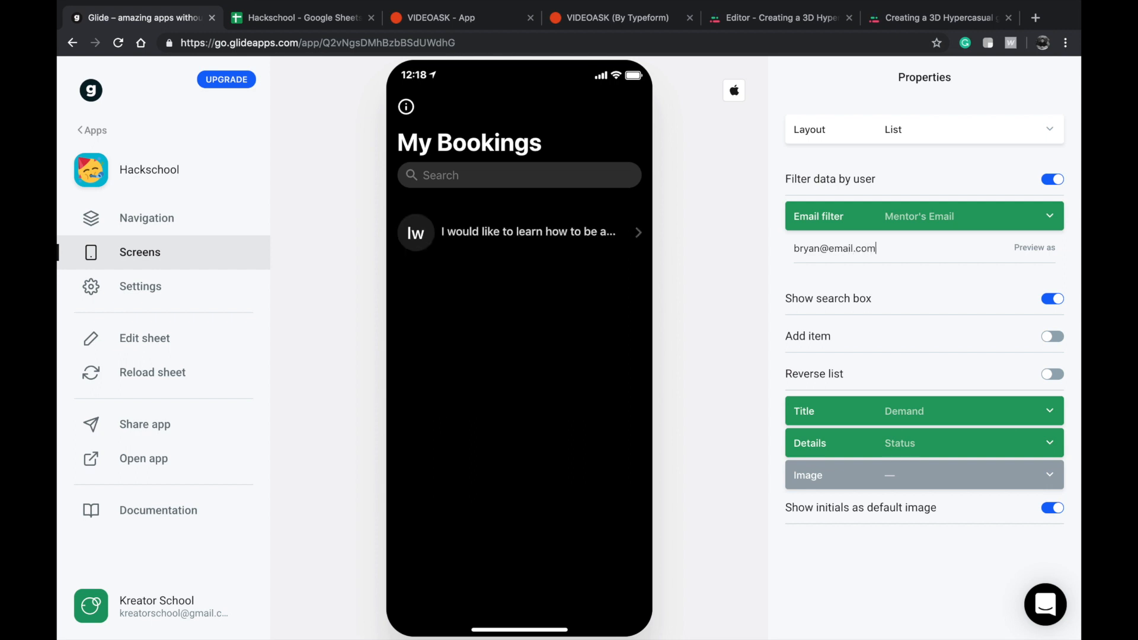
Open the booking's details screen in the preview and add a Switch component.
{"action": "left_click", "coordinate": [522, 230]}
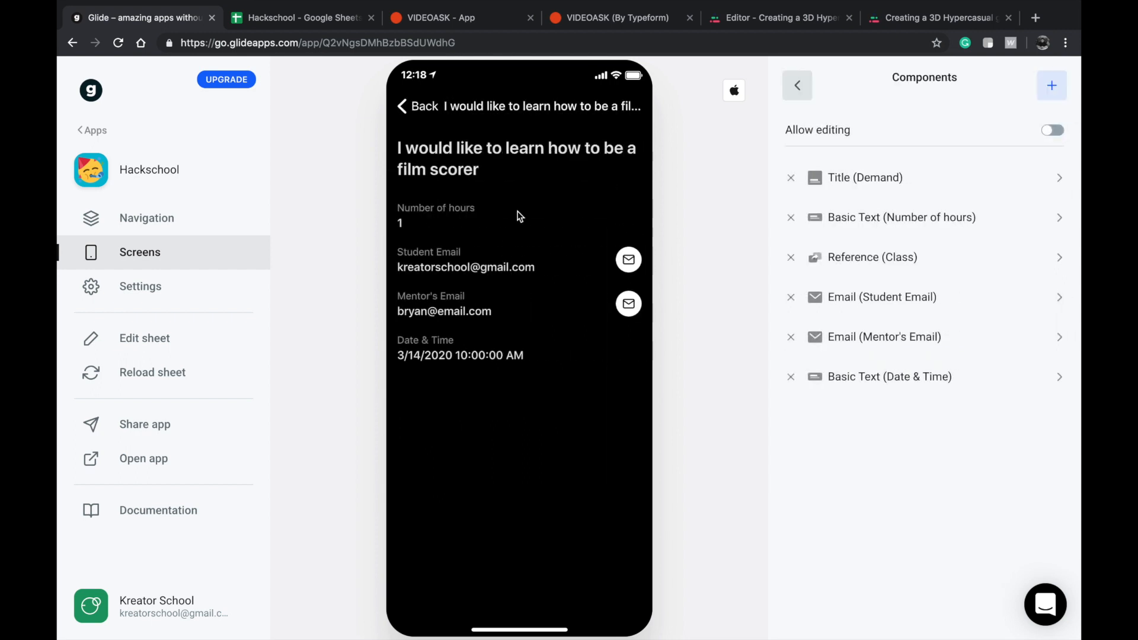
{"action": "left_click", "coordinate": [1052, 87]}
{"action": "scroll", "coordinate": [912, 249], "scroll_direction": "down", "scroll_amount": 7}
{"action": "scroll", "coordinate": [861, 450], "scroll_direction": "down", "scroll_amount": 4}
{"action": "scroll", "coordinate": [843, 533], "scroll_direction": "down", "scroll_amount": 1}
{"action": "scroll", "coordinate": [853, 415], "scroll_direction": "up", "scroll_amount": 3}
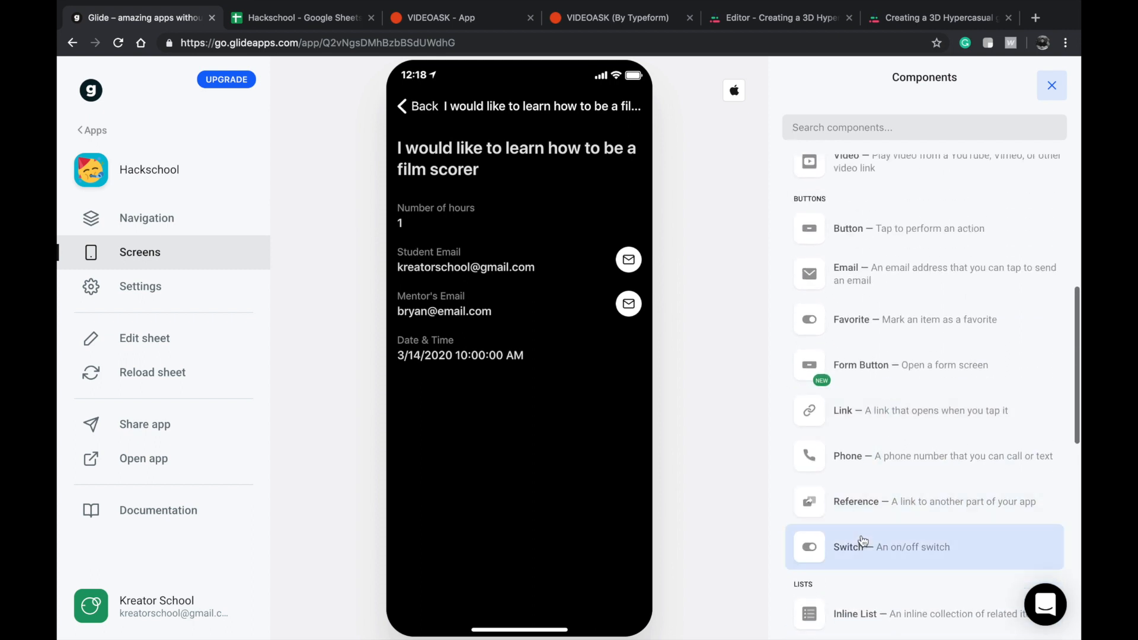
{"action": "scroll", "coordinate": [863, 540], "scroll_direction": "up", "scroll_amount": 2}
{"action": "scroll", "coordinate": [871, 539], "scroll_direction": "down", "scroll_amount": 4}
{"action": "left_click", "coordinate": [874, 470]}
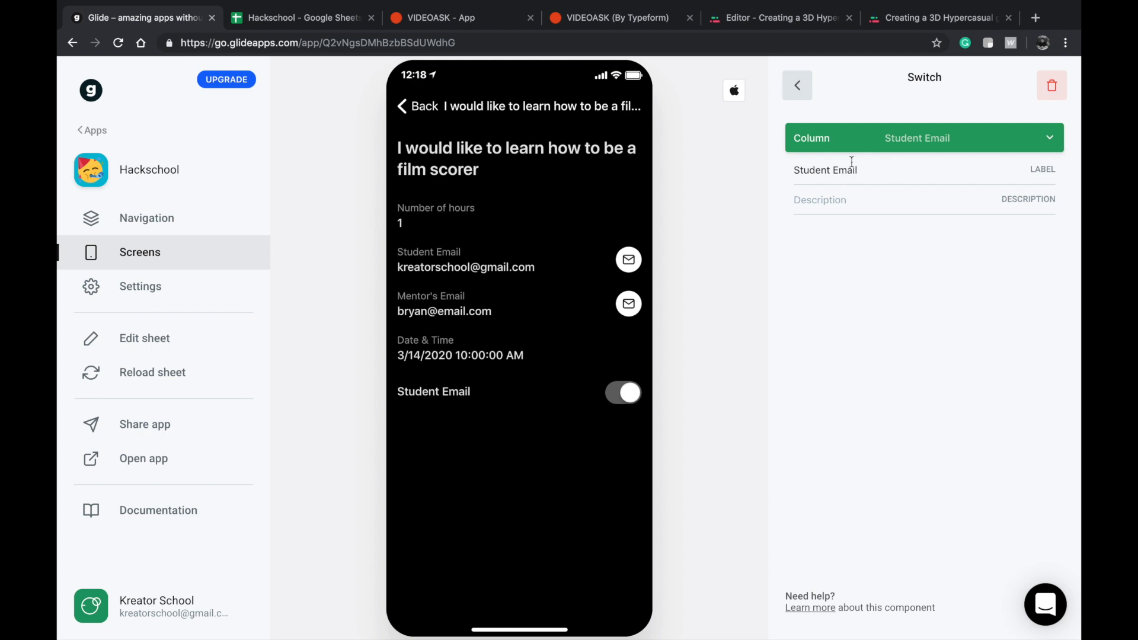
Link the switch to the Status column and turn it on in the preview.
{"action": "left_click", "coordinate": [865, 141]}
{"action": "left_click", "coordinate": [818, 346]}
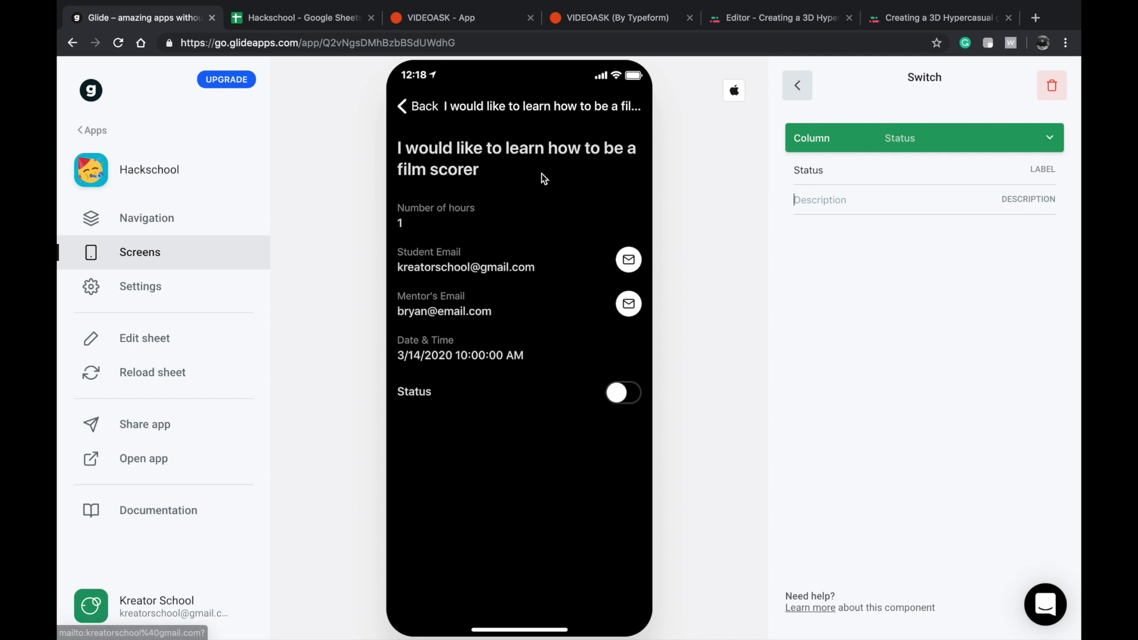
{"action": "left_click", "coordinate": [605, 396]}
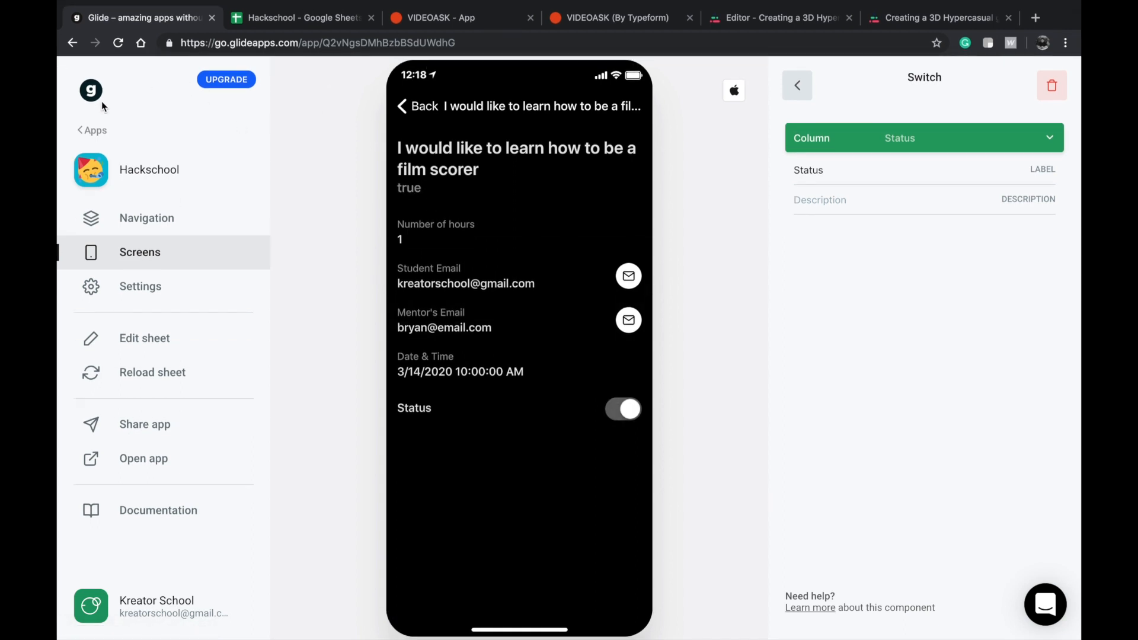
Reopen the original Hackschool app and set the My Booking list's preview email to the student's Gmail address.
{"action": "left_click", "coordinate": [93, 135]}
{"action": "left_click", "coordinate": [485, 177]}
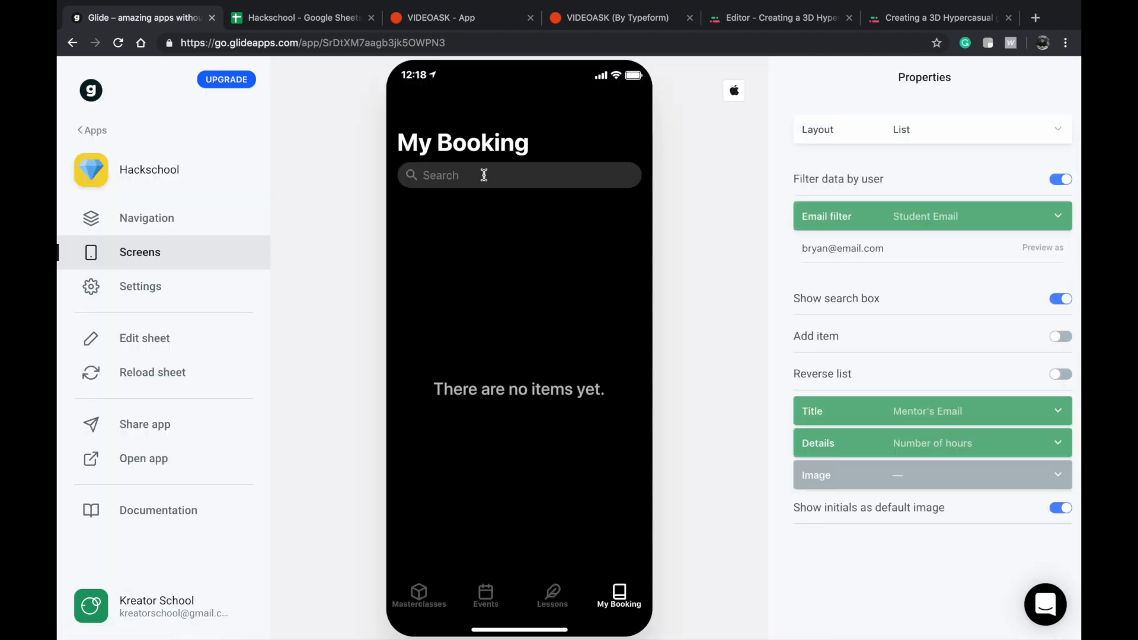
{"action": "triple_click", "coordinate": [852, 247]}
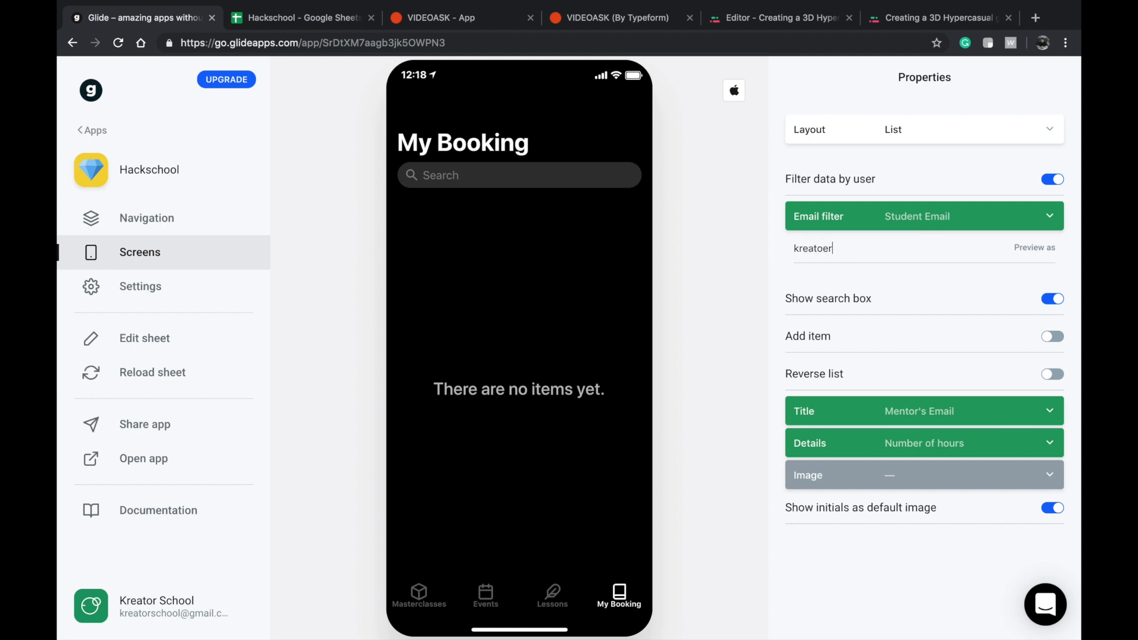
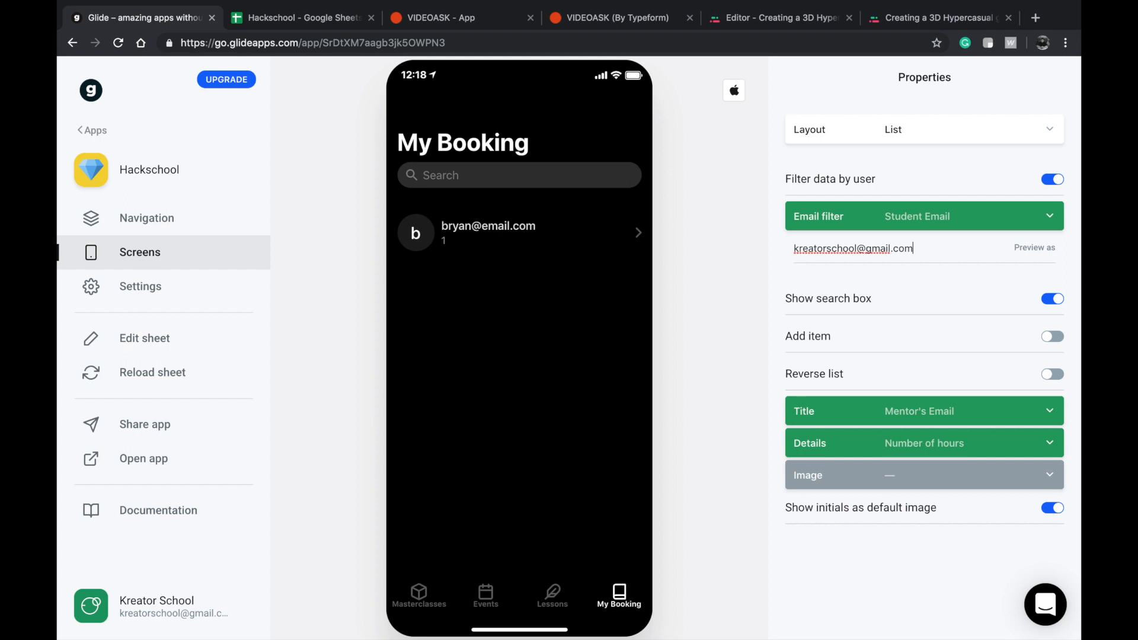
Open the booking's details screen in the preview and inspect the Status text component's column setting.
{"action": "left_click", "coordinate": [600, 226]}
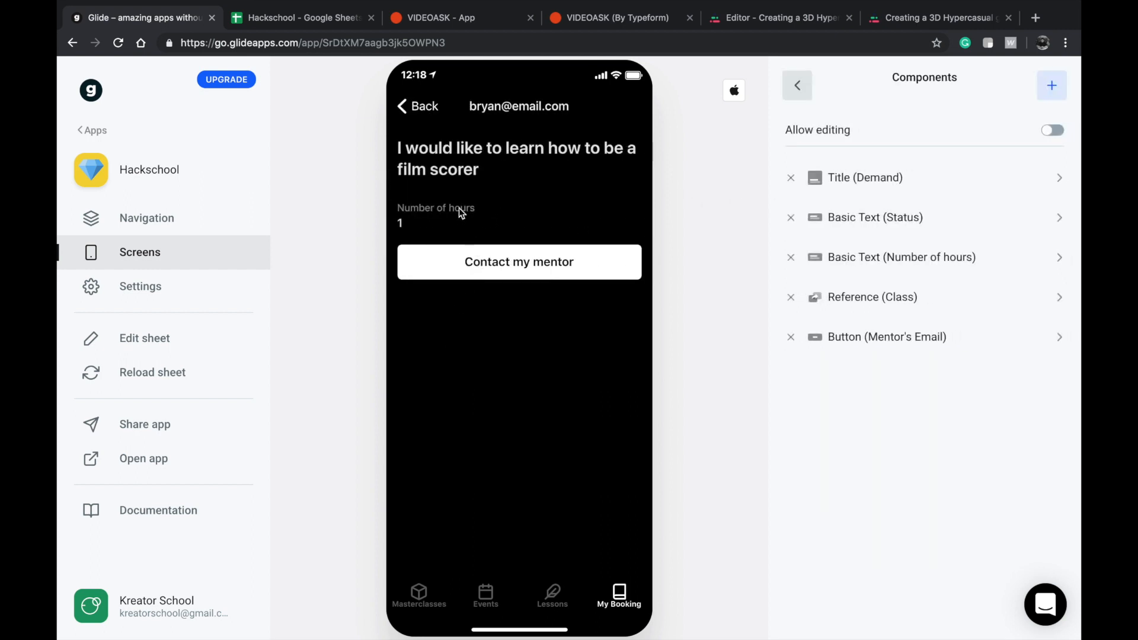
{"action": "left_click", "coordinate": [892, 228]}
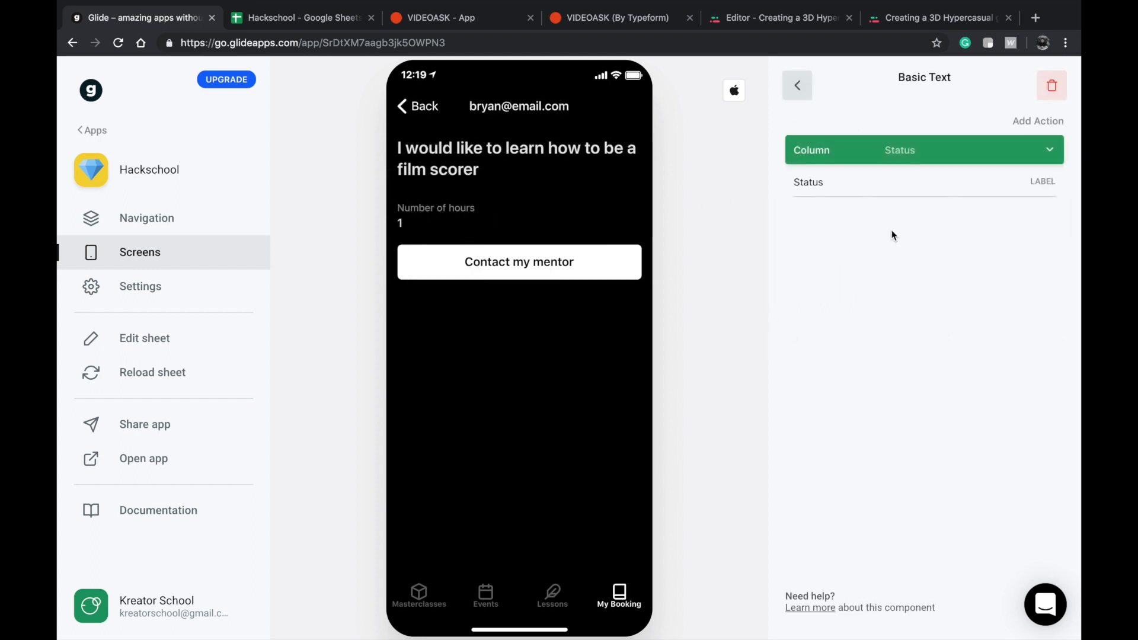
{"action": "left_click", "coordinate": [794, 89]}
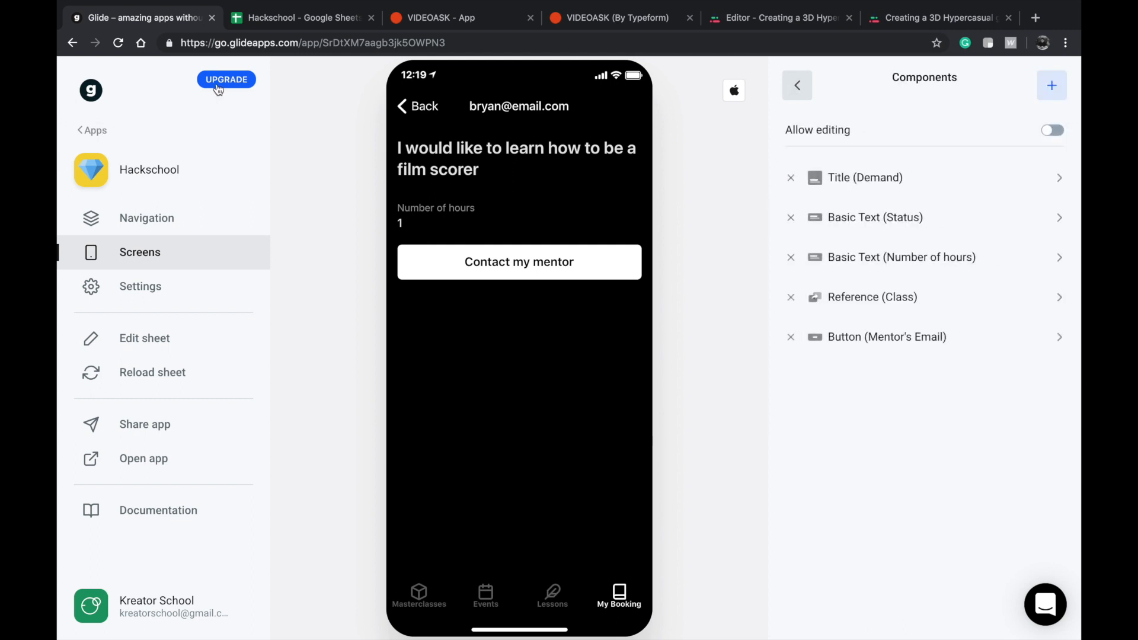
Reopen the mentor's Hackschool app and remove the Status switch from the booking details screen.
{"action": "left_click", "coordinate": [92, 130]}
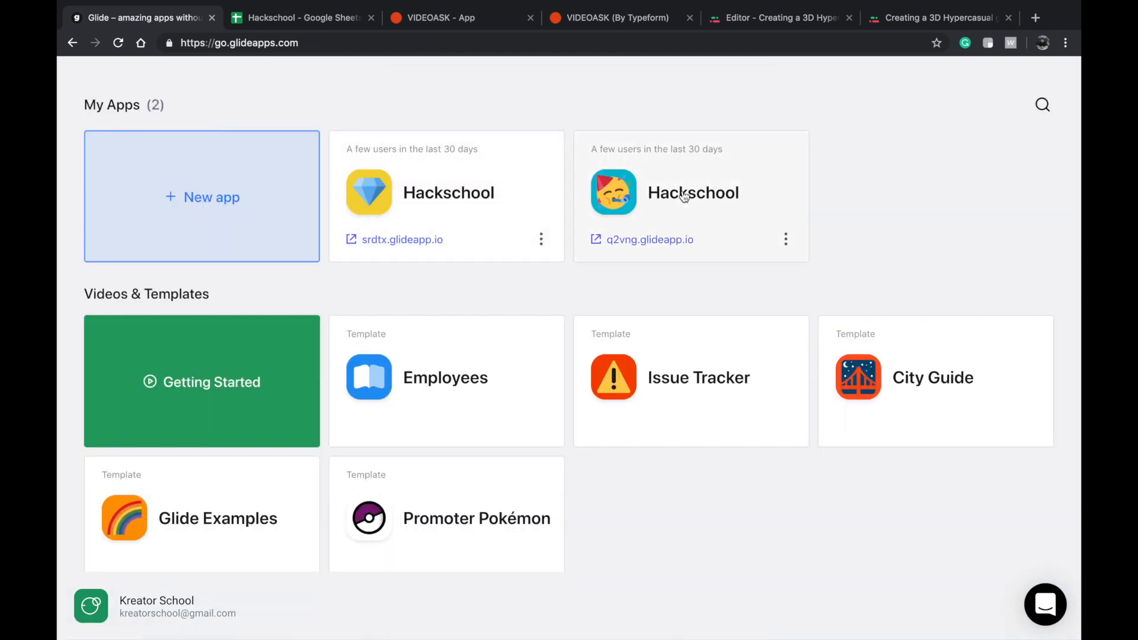
{"action": "left_click", "coordinate": [684, 197]}
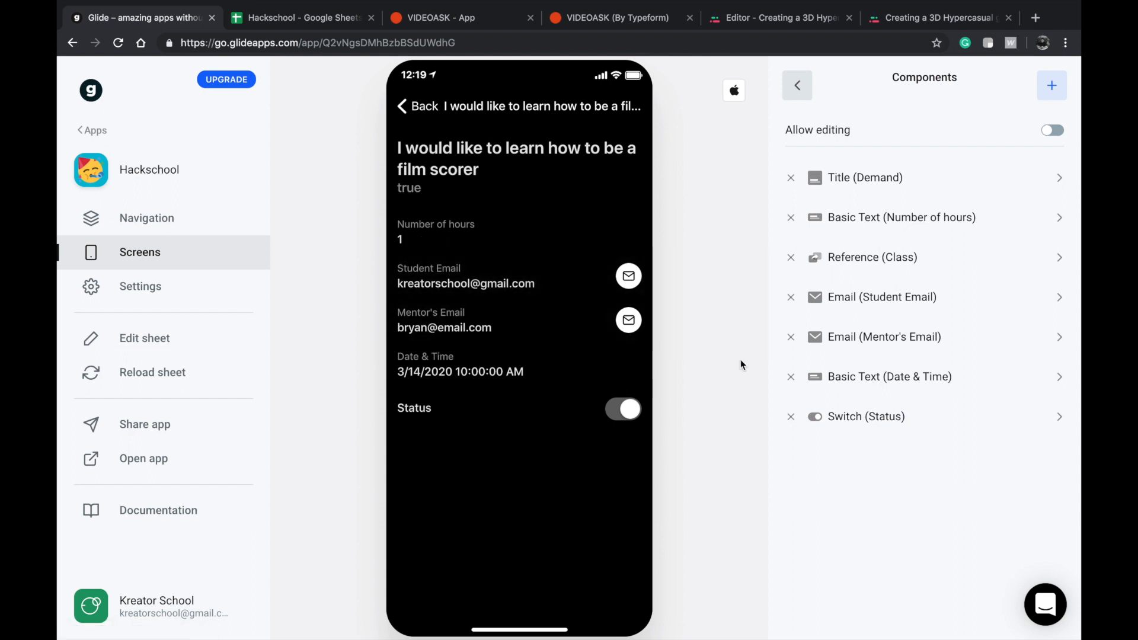
{"action": "left_click", "coordinate": [791, 416]}
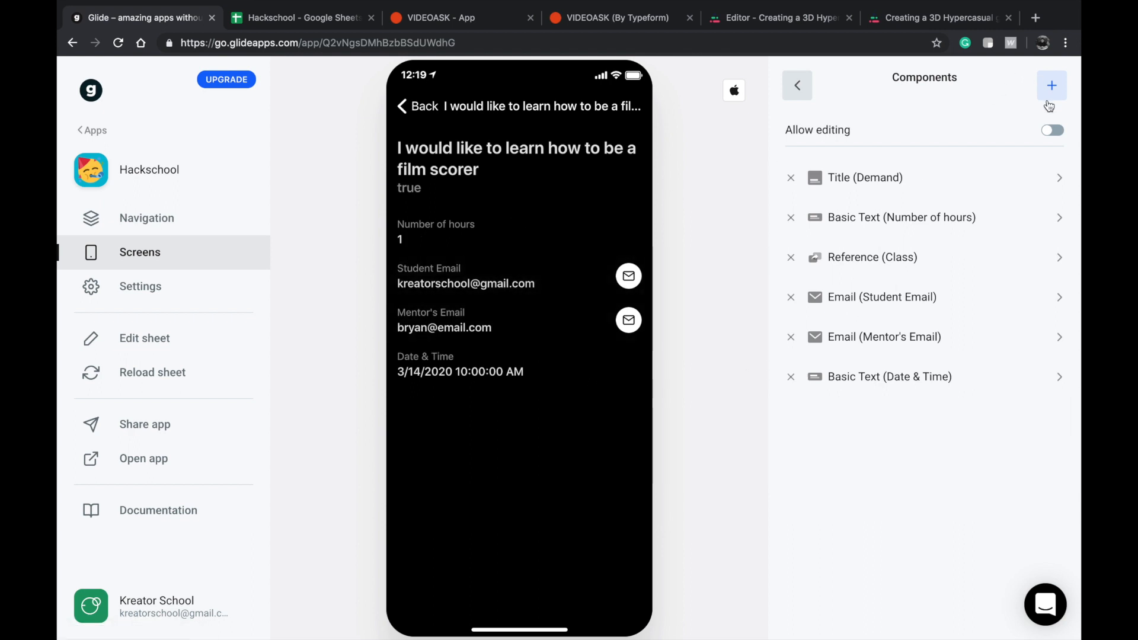
Add a Choice component to the mentor app's booking details screen.
{"action": "left_click", "coordinate": [1047, 96]}
{"action": "scroll", "coordinate": [944, 333], "scroll_direction": "up", "scroll_amount": 3}
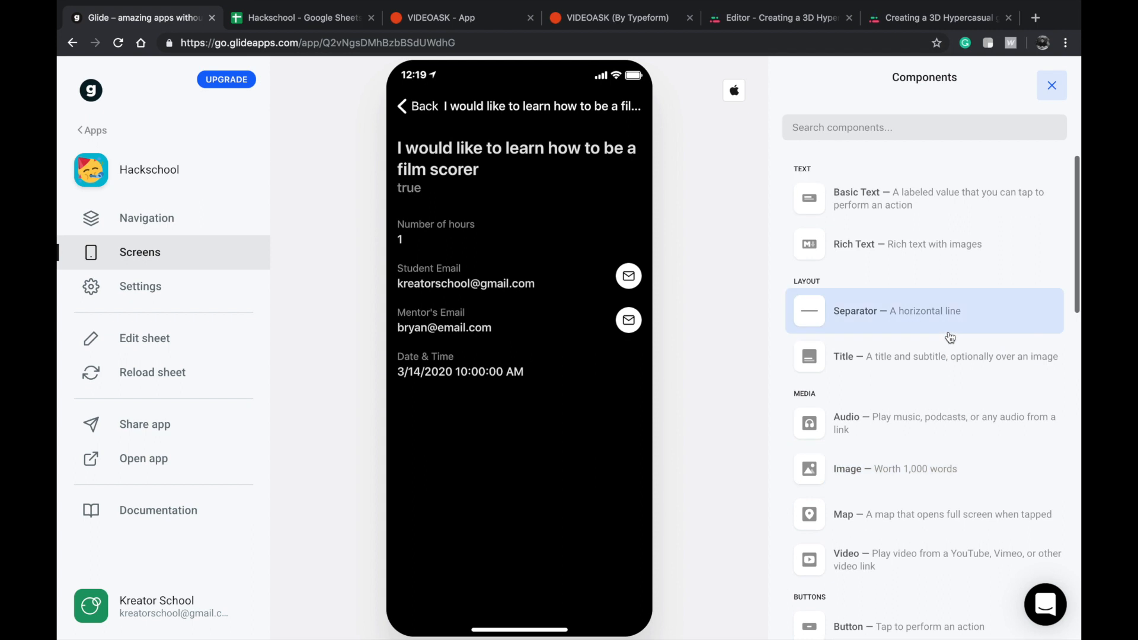
{"action": "scroll", "coordinate": [845, 380], "scroll_direction": "down", "scroll_amount": 6}
{"action": "scroll", "coordinate": [848, 385], "scroll_direction": "down", "scroll_amount": 4}
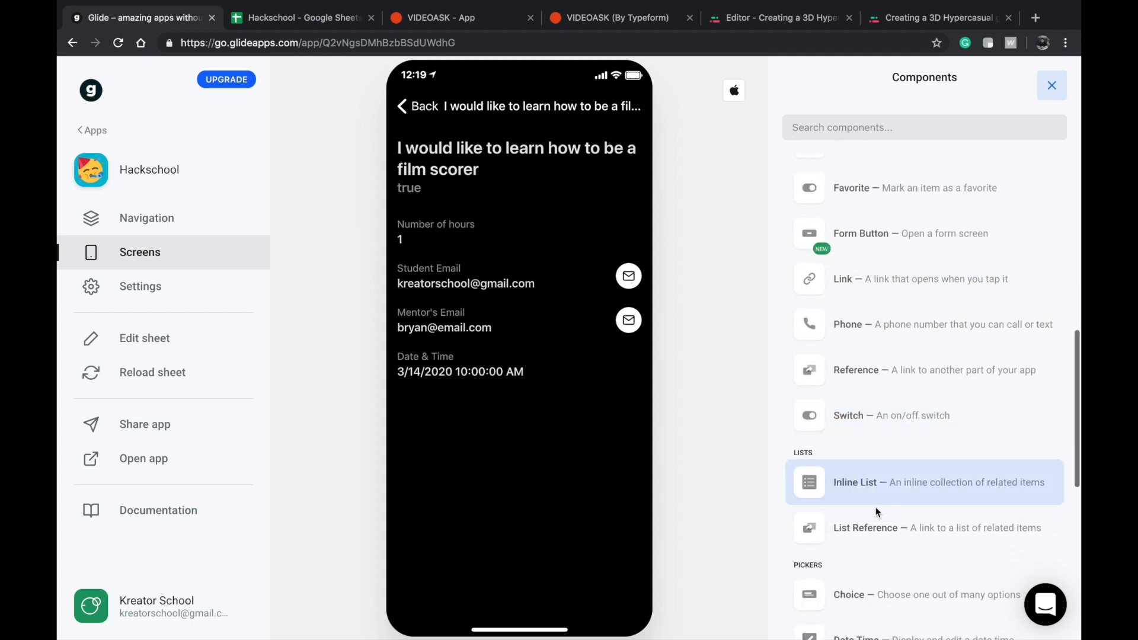
{"action": "scroll", "coordinate": [859, 498], "scroll_direction": "down", "scroll_amount": 3}
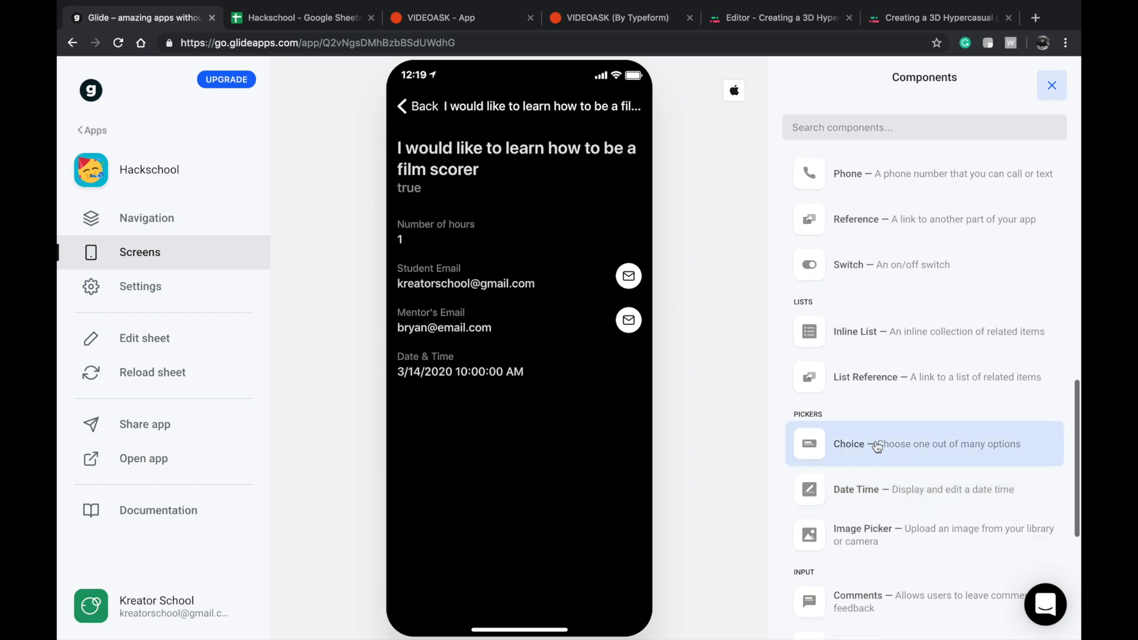
{"action": "left_click", "coordinate": [883, 448]}
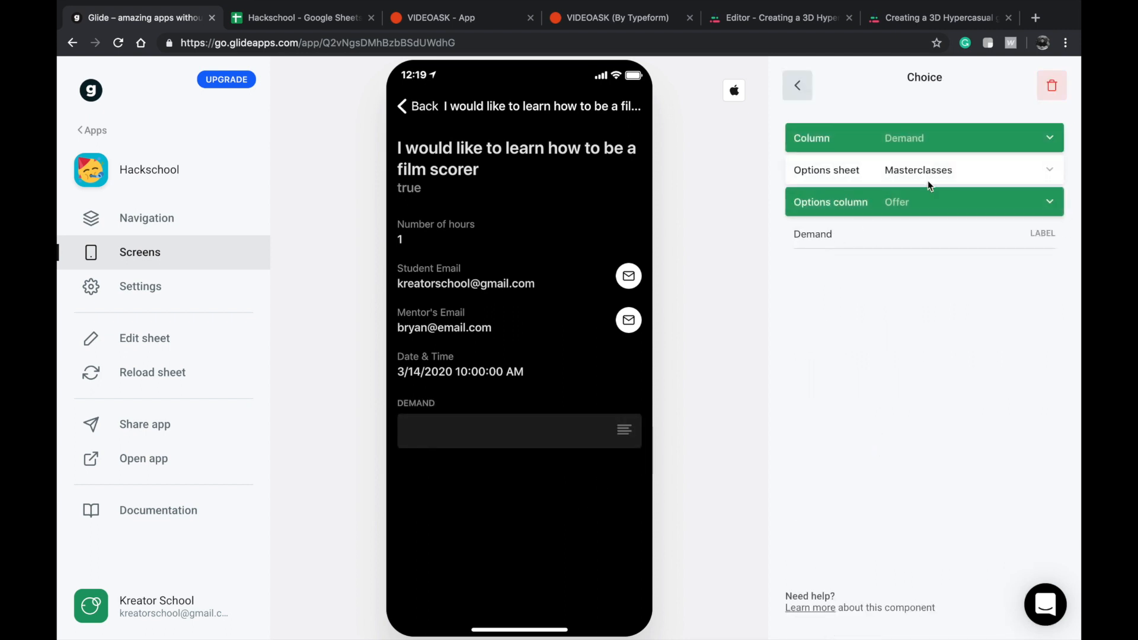
Link the Choice component to the Status column and open its options in the preview.
{"action": "left_click", "coordinate": [961, 129]}
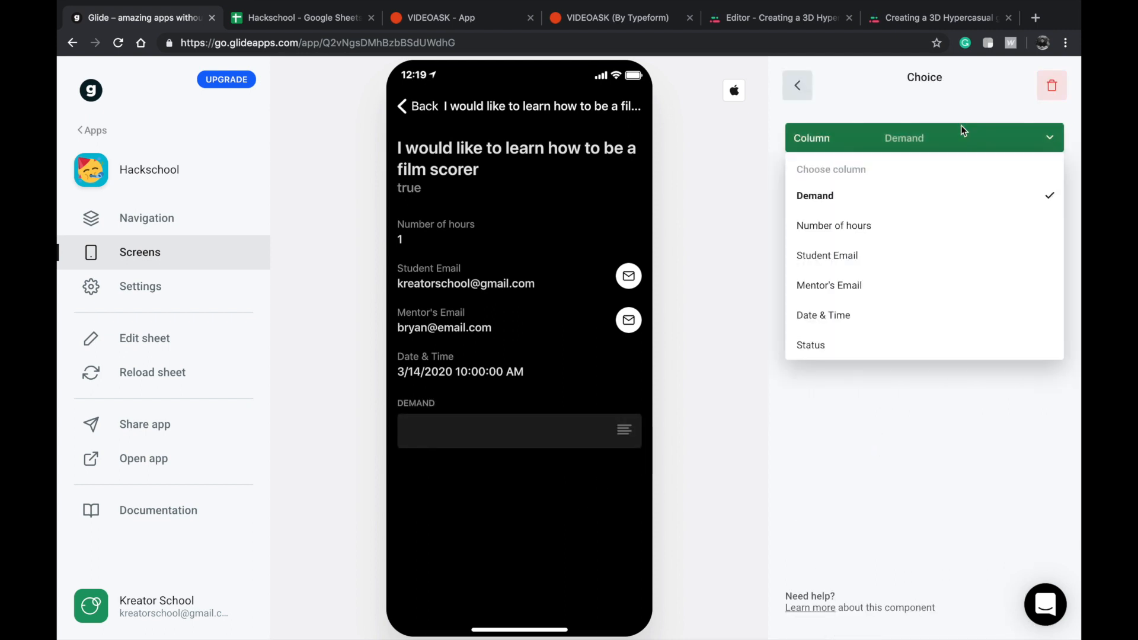
{"action": "left_click", "coordinate": [838, 346]}
{"action": "left_click", "coordinate": [593, 441]}
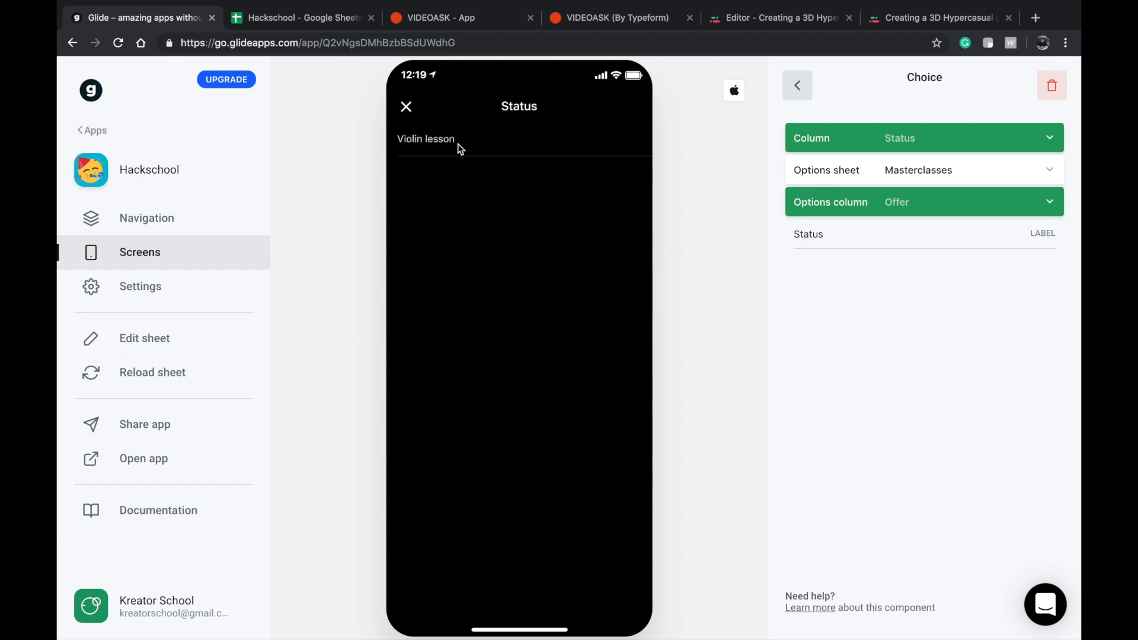
Switch to the Hackschool spreadsheet in Google Sheets and add a new sheet with the bold header Values in cell A1.
{"action": "left_click", "coordinate": [290, 15]}
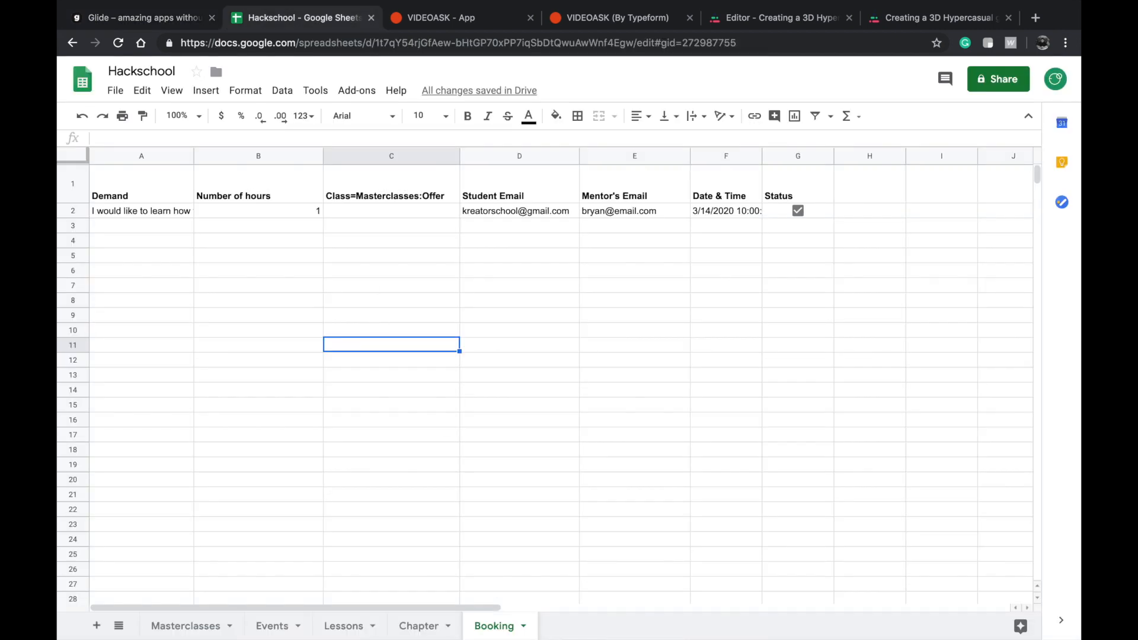
{"action": "left_click", "coordinate": [96, 625]}
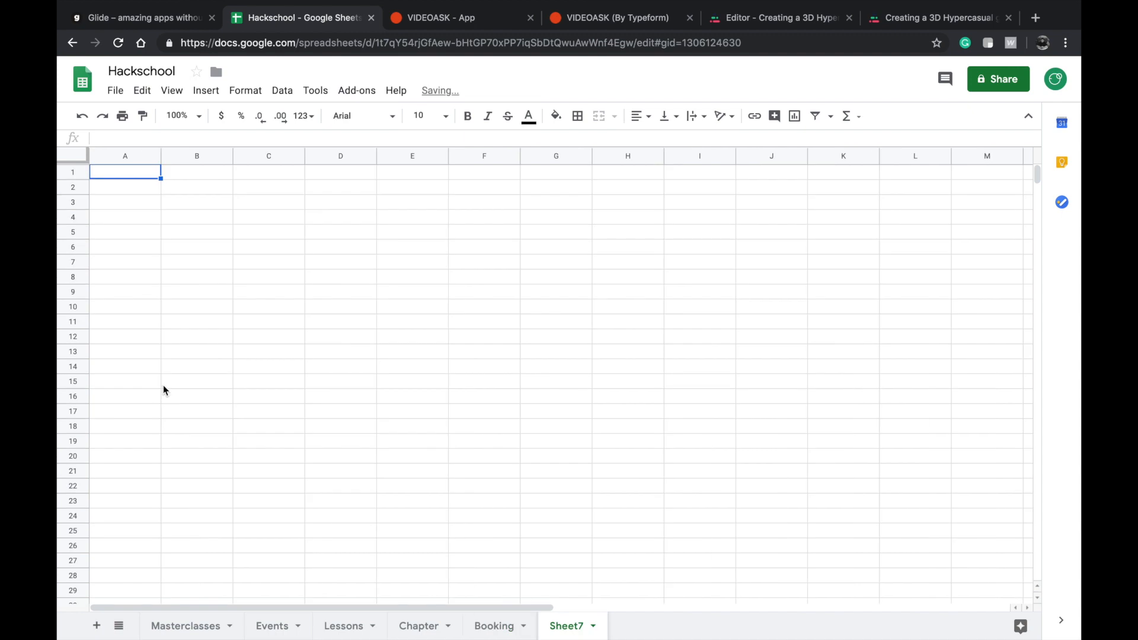
{"action": "double_click", "coordinate": [130, 173]}
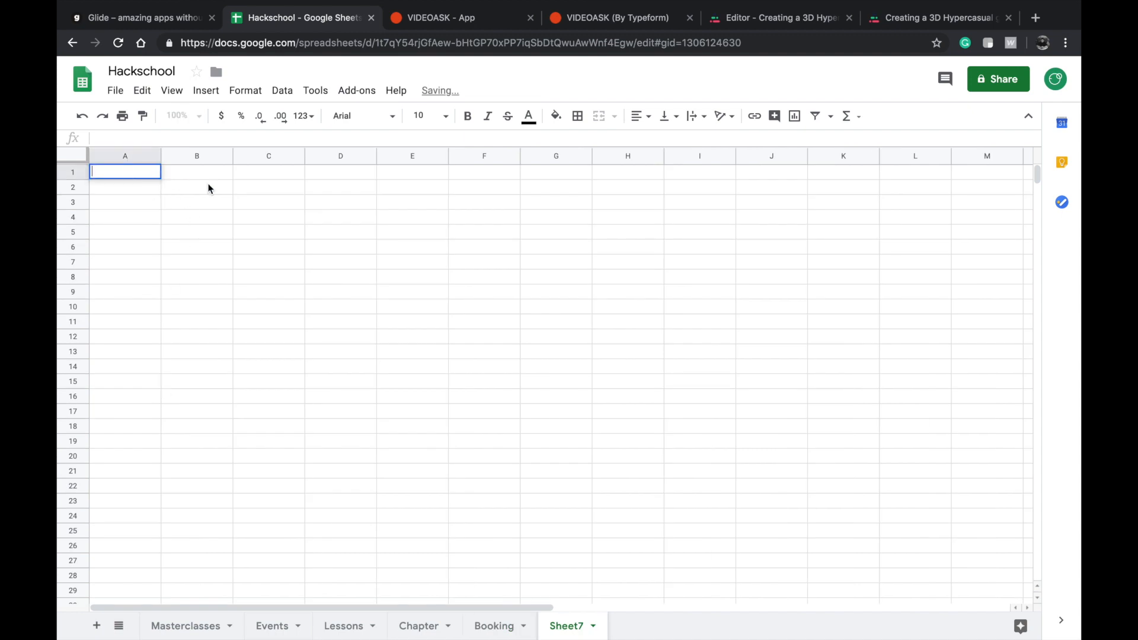
{"action": "type", "text": "Valy"}
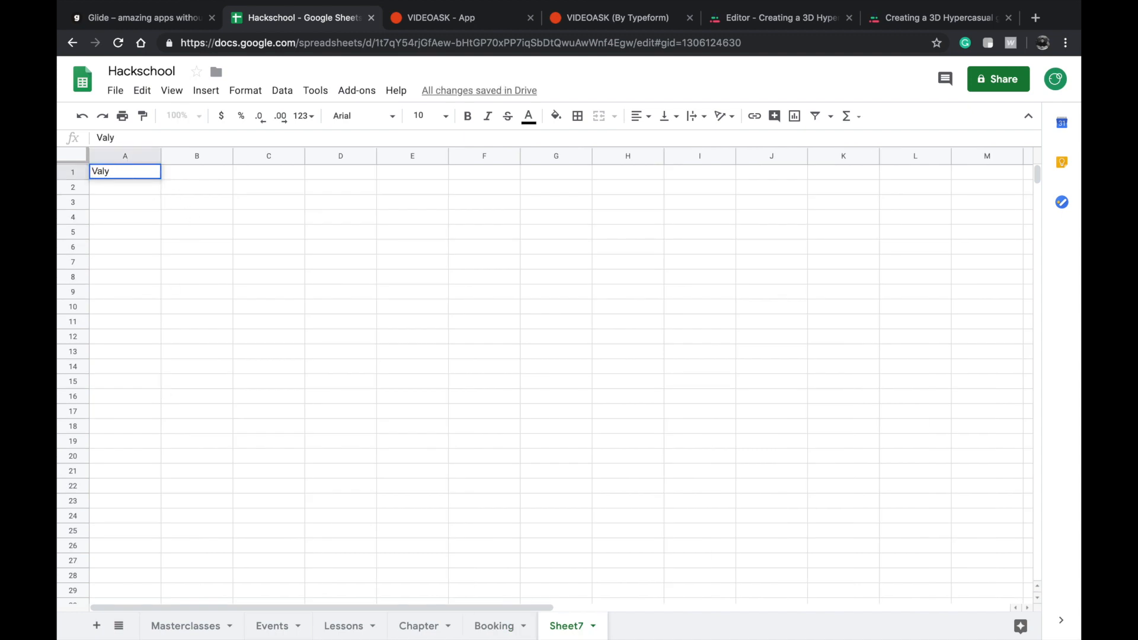
{"action": "key", "text": "BackSpace"}
{"action": "type", "text": "ues"}
{"action": "left_click", "coordinate": [184, 202]}
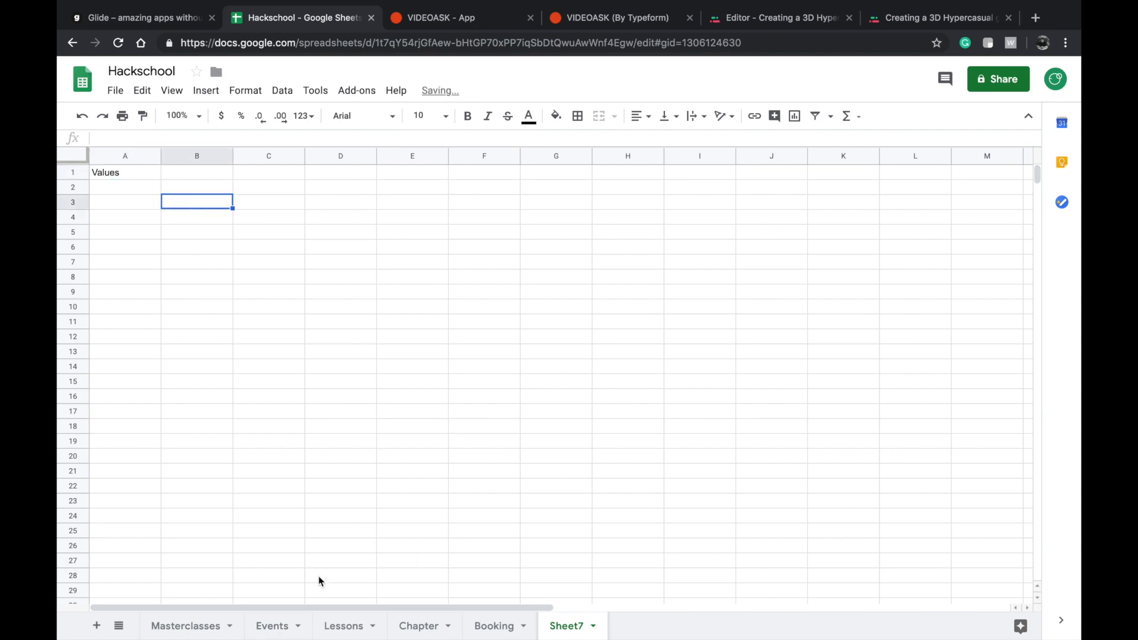
{"action": "left_click", "coordinate": [127, 173]}
{"action": "key", "text": "ctrl+b"}
List the status options Accepted, Rejected and Checking in cells A2 to A4 under the Values header.
{"action": "double_click", "coordinate": [143, 185]}
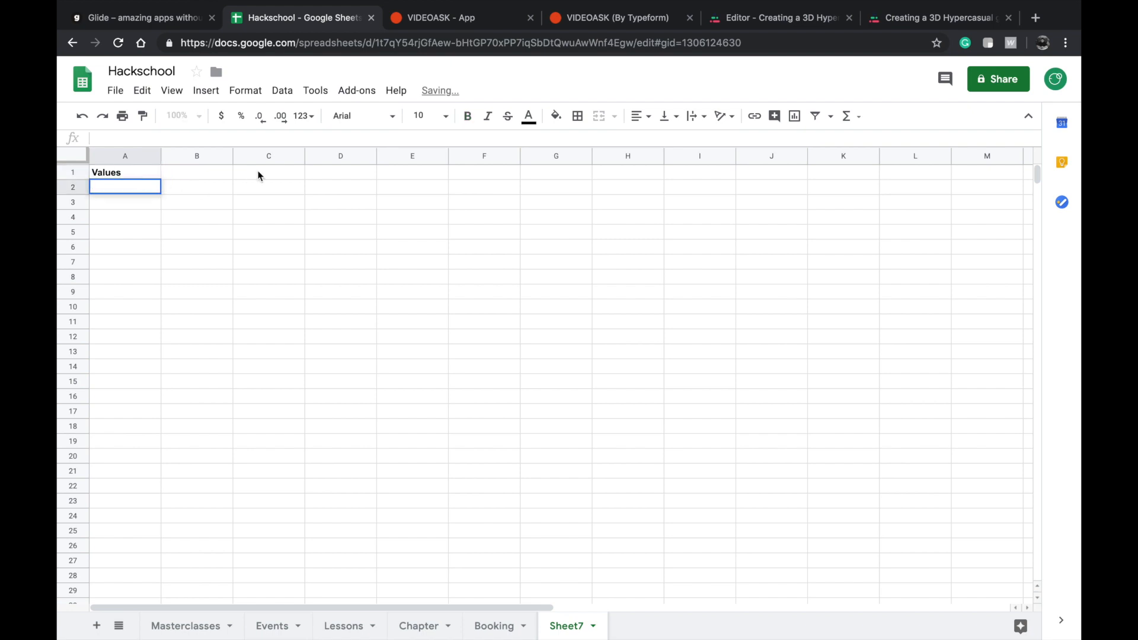
{"action": "type", "text": "Accepted"}
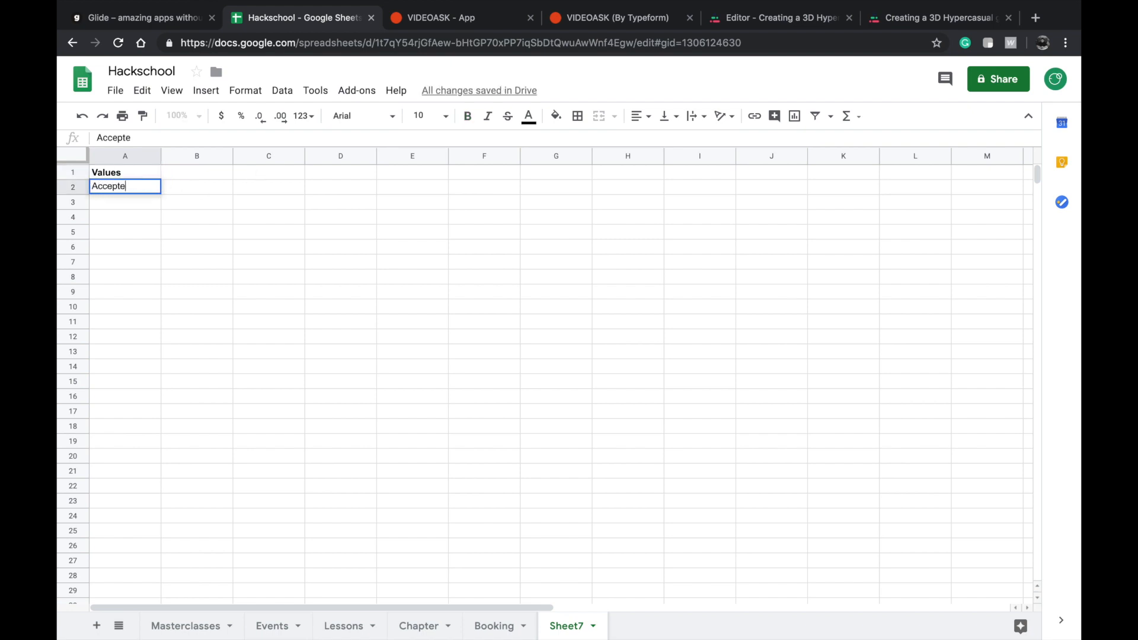
{"action": "double_click", "coordinate": [132, 201]}
{"action": "type", "text": "jected"}
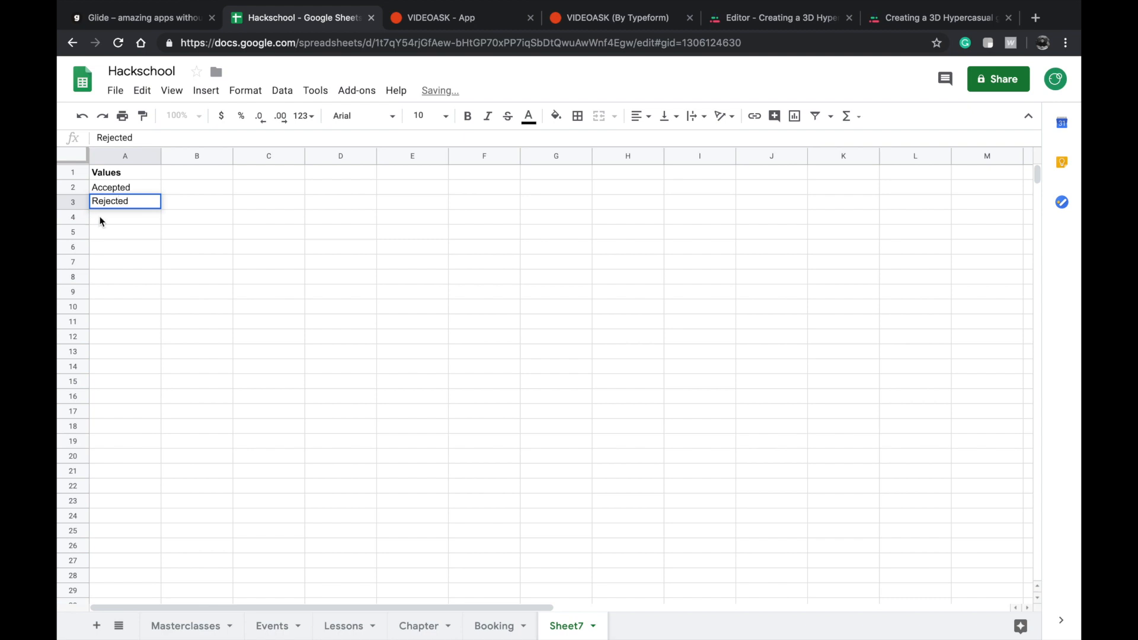
{"action": "double_click", "coordinate": [144, 211]}
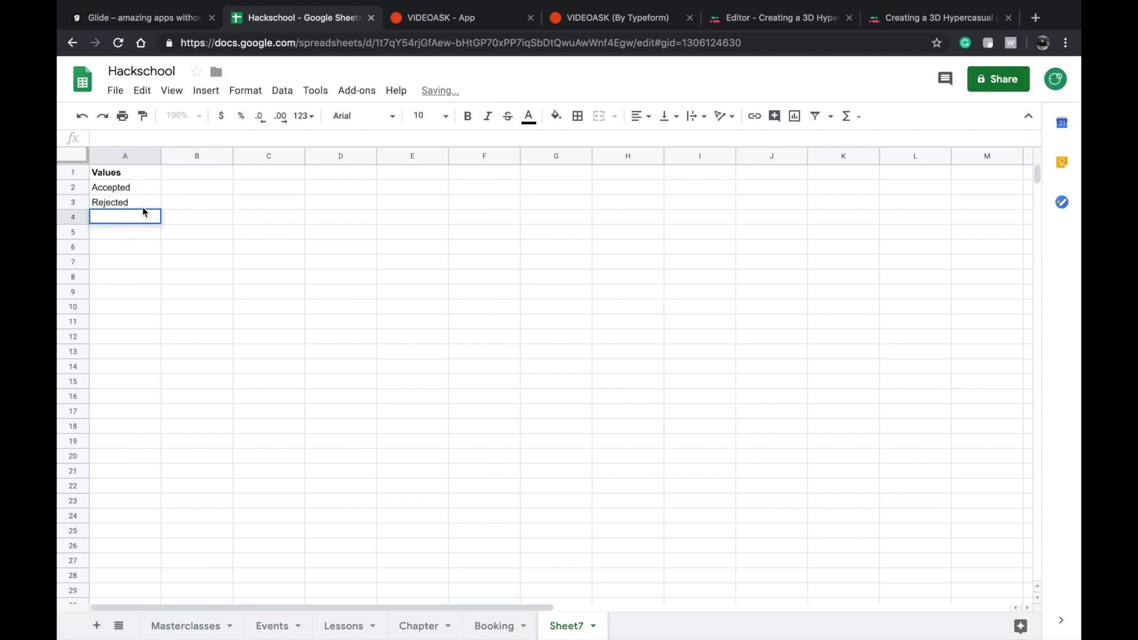
{"action": "type", "text": "Checking"}
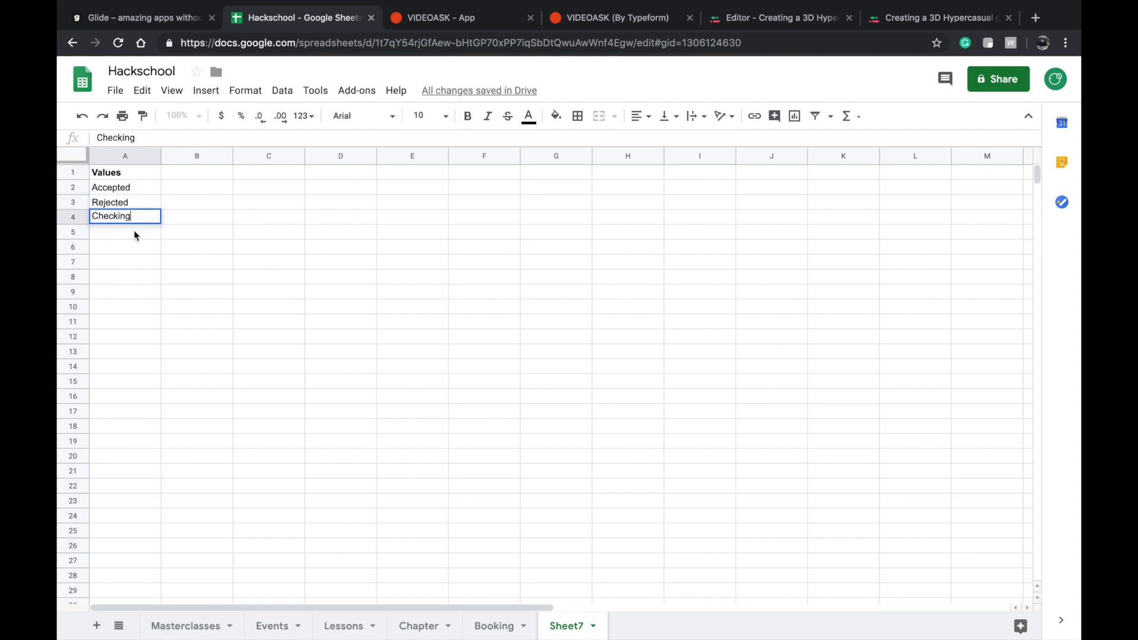
{"action": "key", "text": "Return"}
Return to Glide and look for the new sheet among the Choice component's options sheets.
{"action": "left_click", "coordinate": [128, 17]}
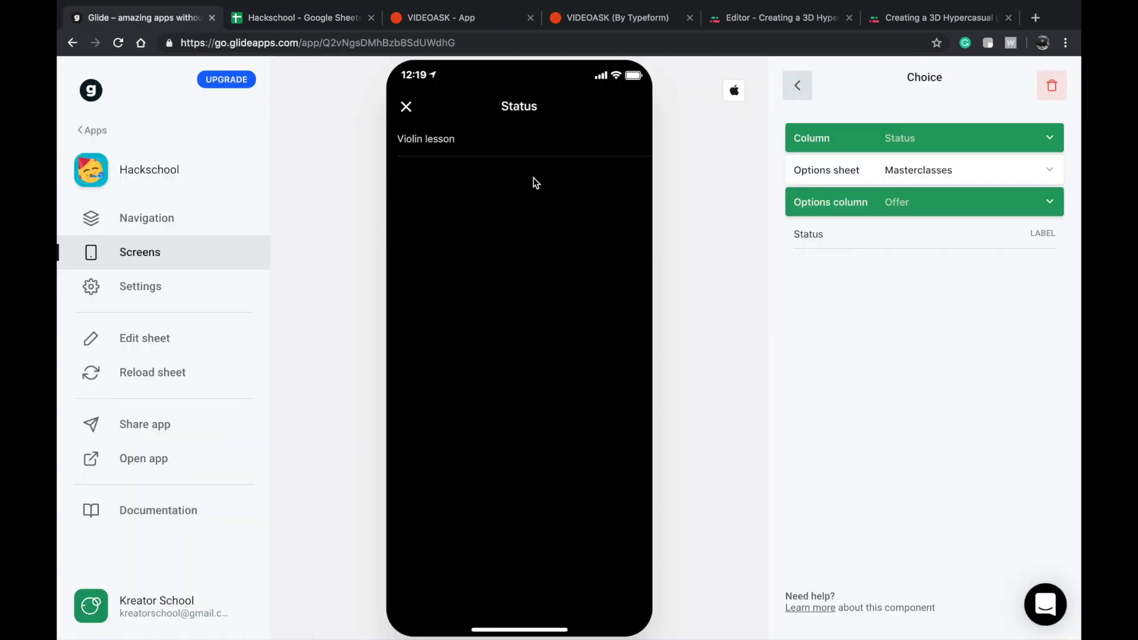
{"action": "left_click", "coordinate": [920, 141]}
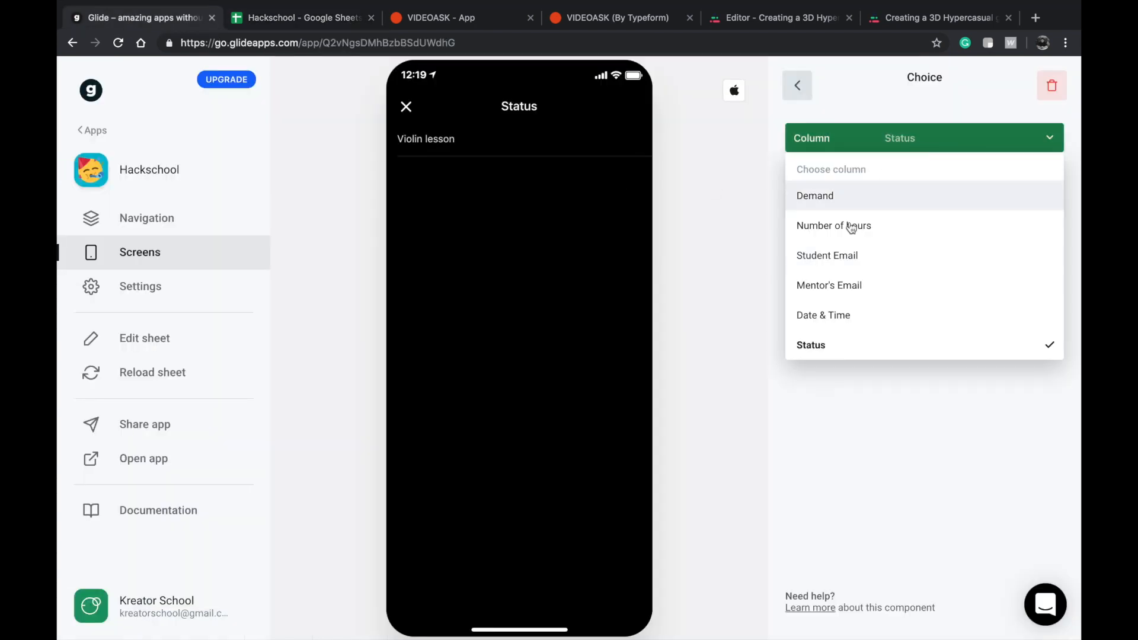
{"action": "left_click", "coordinate": [837, 402]}
{"action": "left_click", "coordinate": [899, 173]}
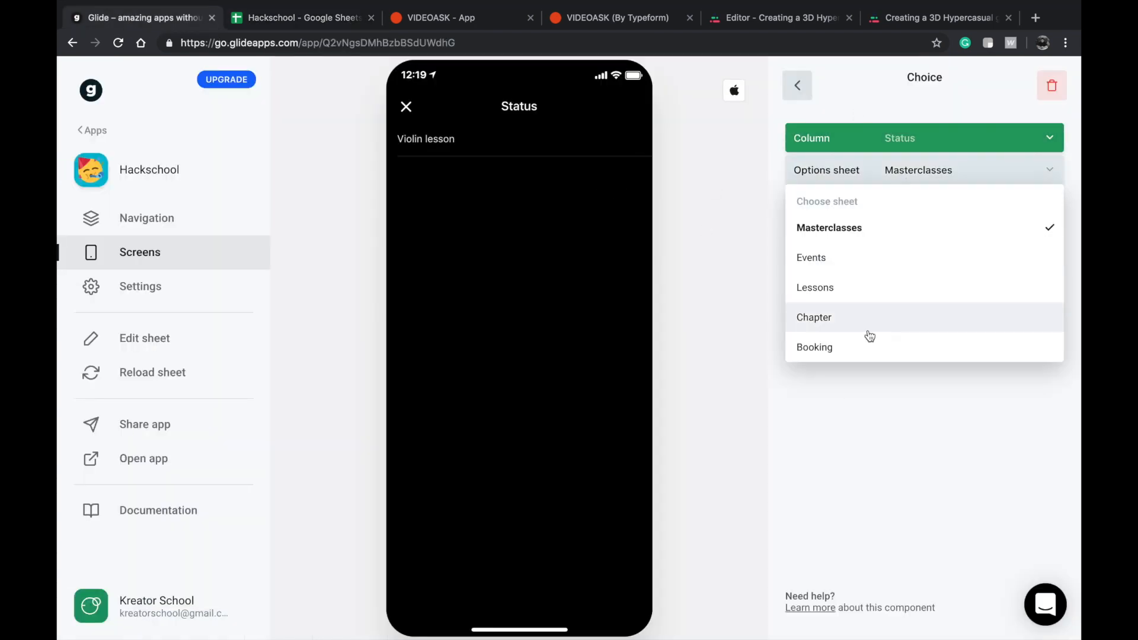
{"action": "left_click", "coordinate": [809, 422]}
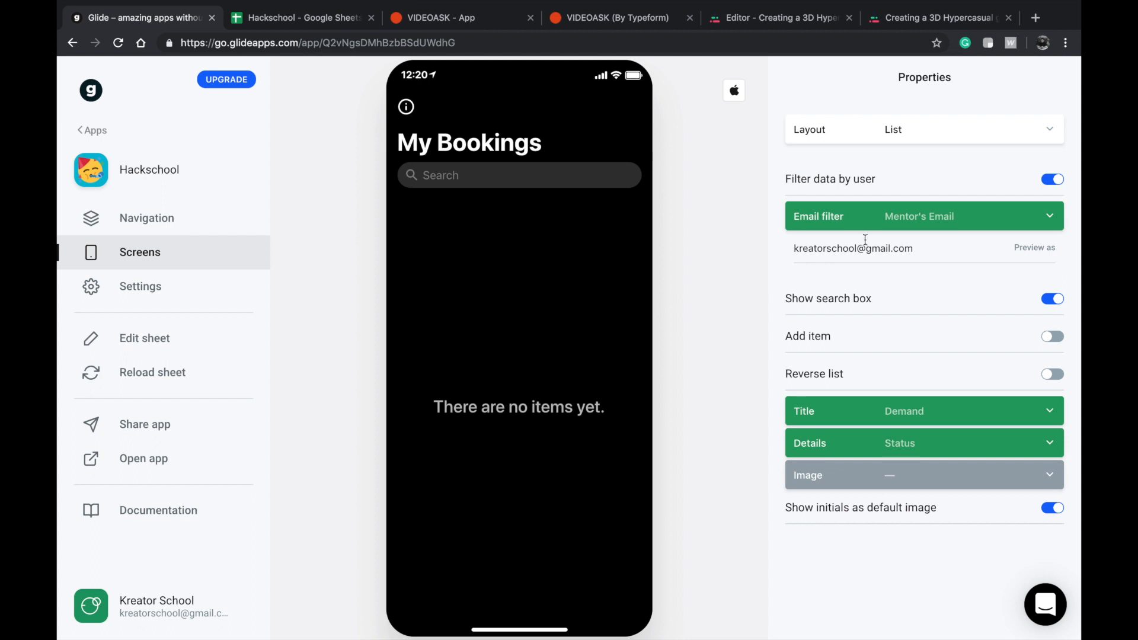
Set the My Bookings list's preview email to the mentor's email address and open the film scorer booking's details.
{"action": "triple_click", "coordinate": [864, 254]}
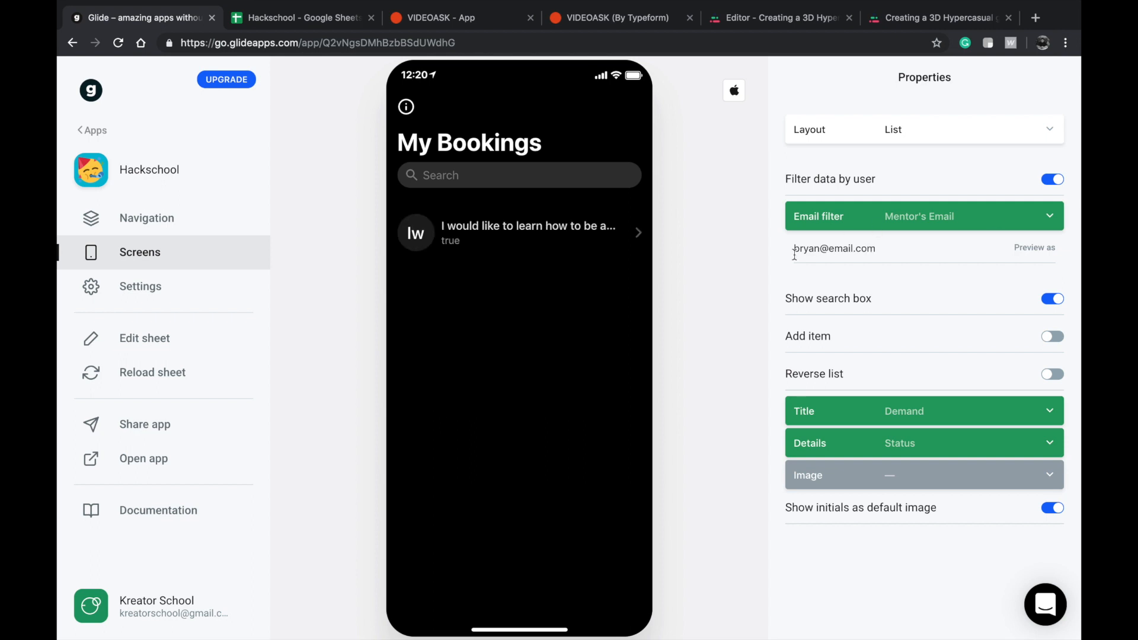
{"action": "left_click", "coordinate": [582, 228]}
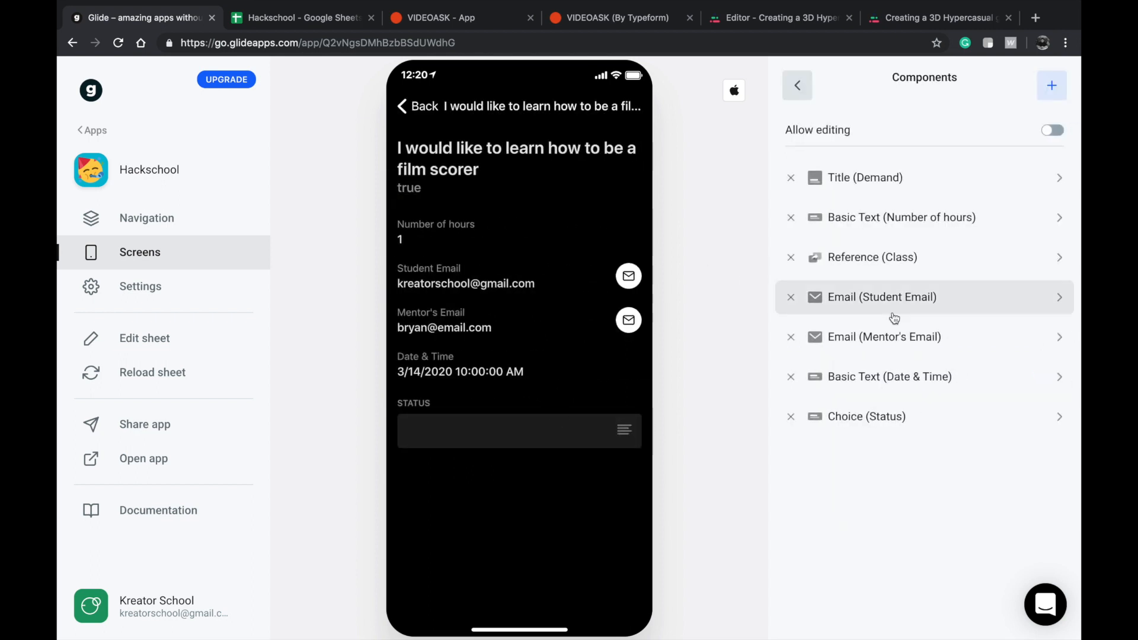
Source the Status choice's options from the Values column of Sheet7 and choose Accepted in the preview.
{"action": "left_click", "coordinate": [873, 416]}
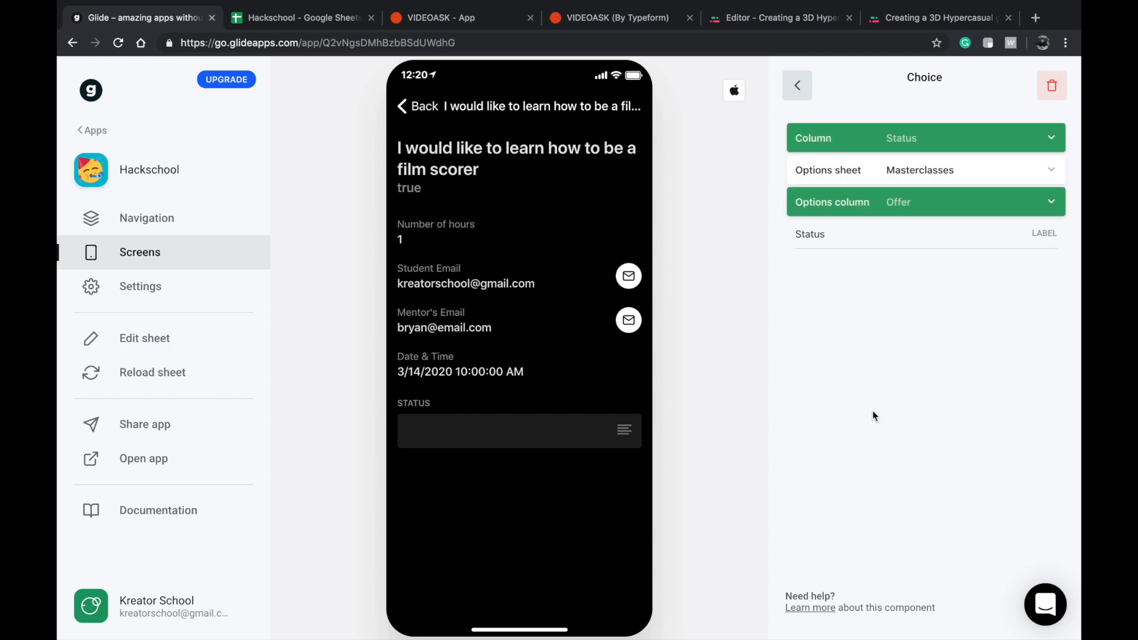
{"action": "left_click", "coordinate": [932, 174]}
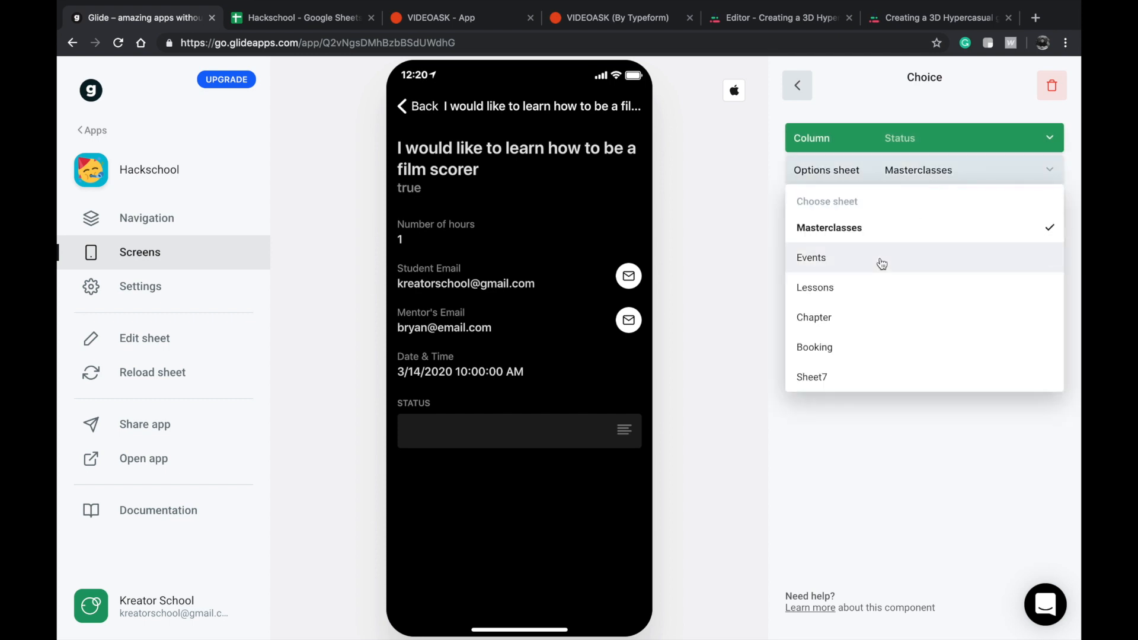
{"action": "left_click", "coordinate": [847, 377]}
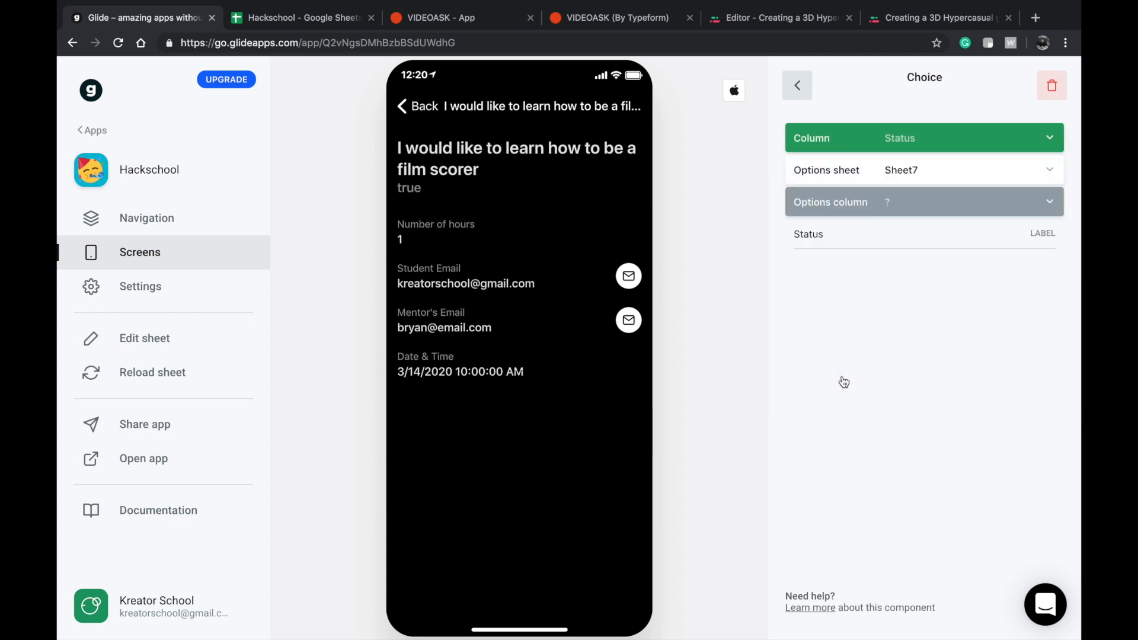
{"action": "left_click", "coordinate": [890, 203]}
{"action": "left_click", "coordinate": [872, 258]}
{"action": "left_click", "coordinate": [623, 431]}
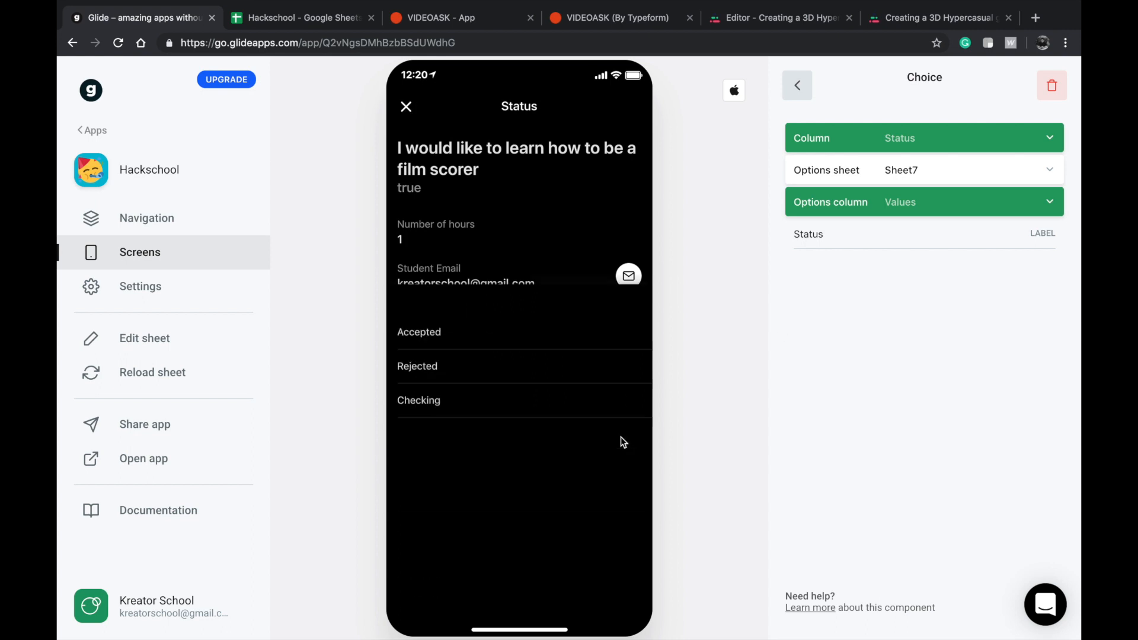
{"action": "left_click", "coordinate": [489, 148]}
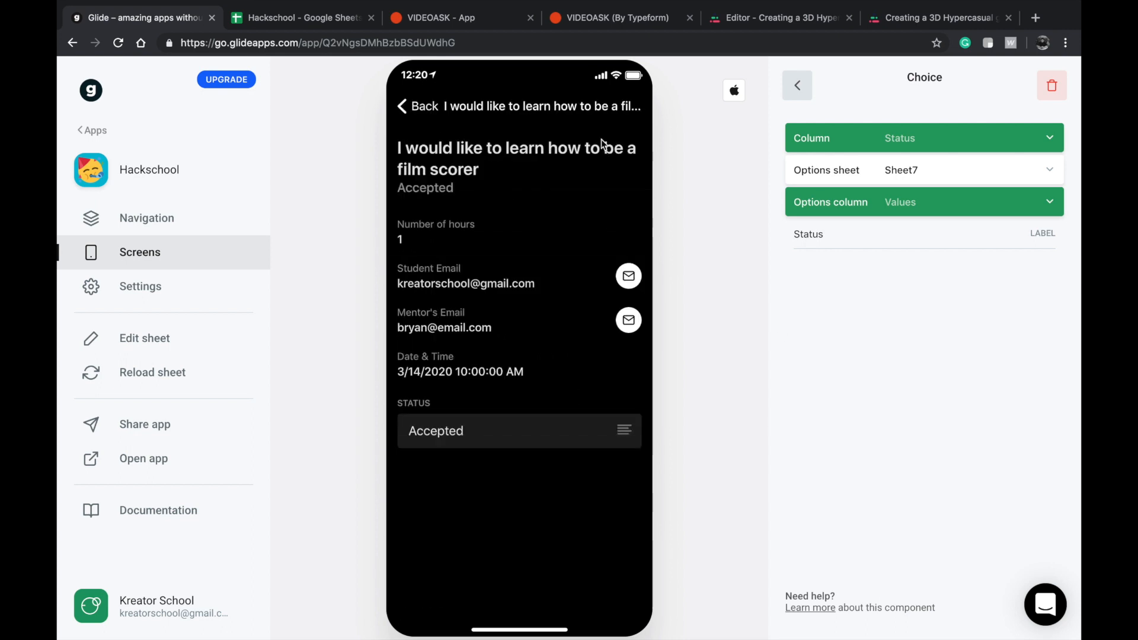
Reopen the student's Hackschool app to check the booking's status on its details screen.
{"action": "left_click", "coordinate": [96, 128]}
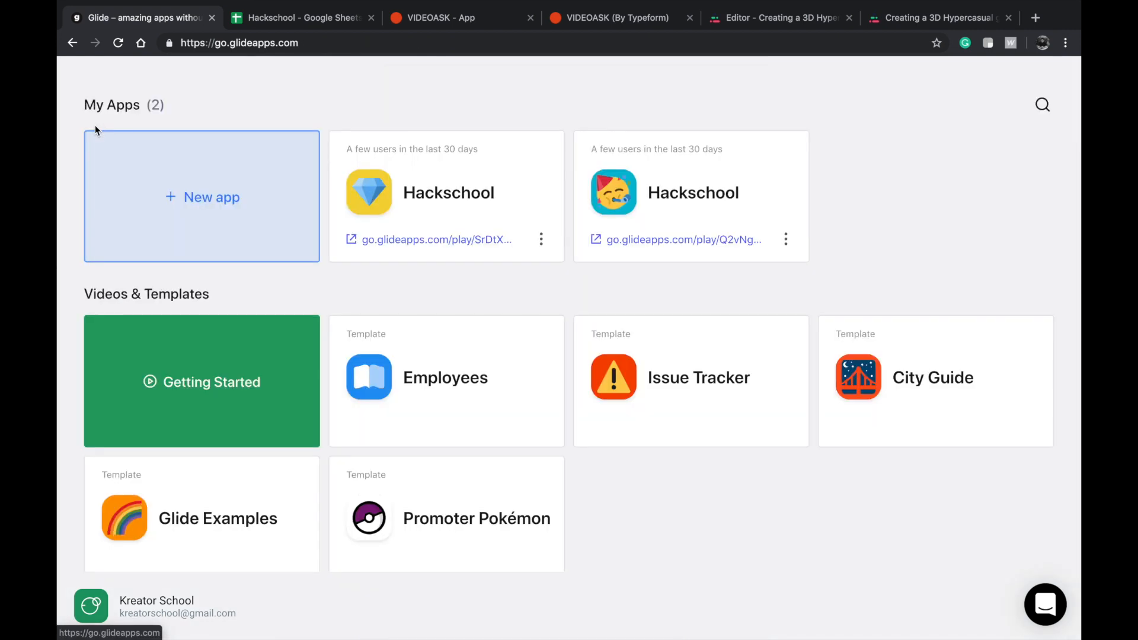
{"action": "left_click", "coordinate": [460, 215]}
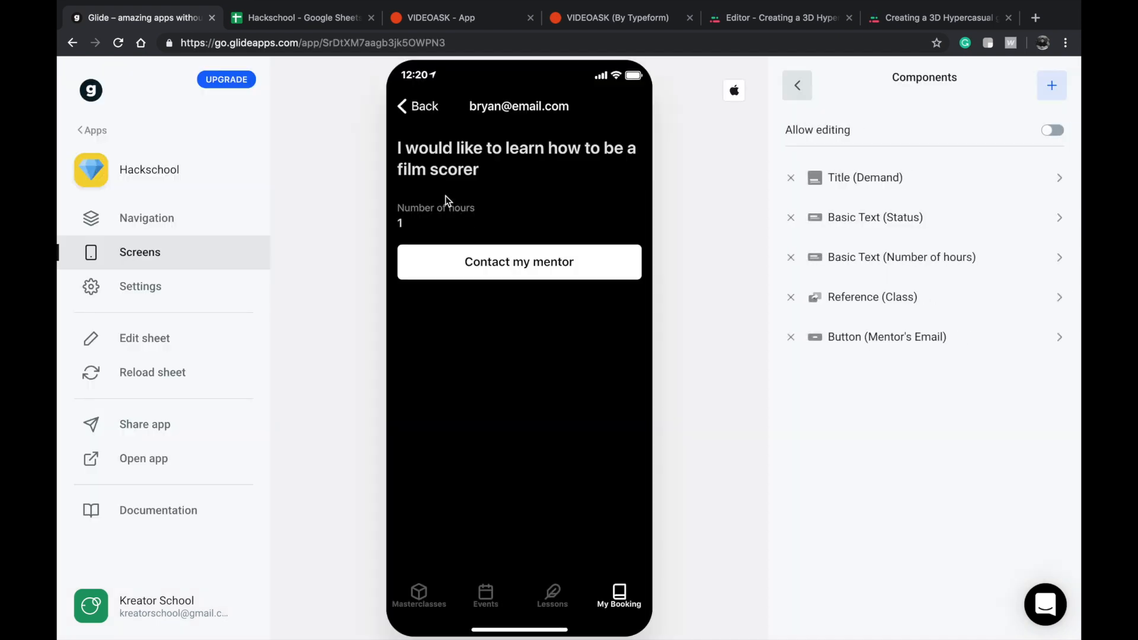
Reload the Hackschool app's sheet data and return to the My Booking list.
{"action": "left_click", "coordinate": [406, 110]}
{"action": "left_click", "coordinate": [203, 373]}
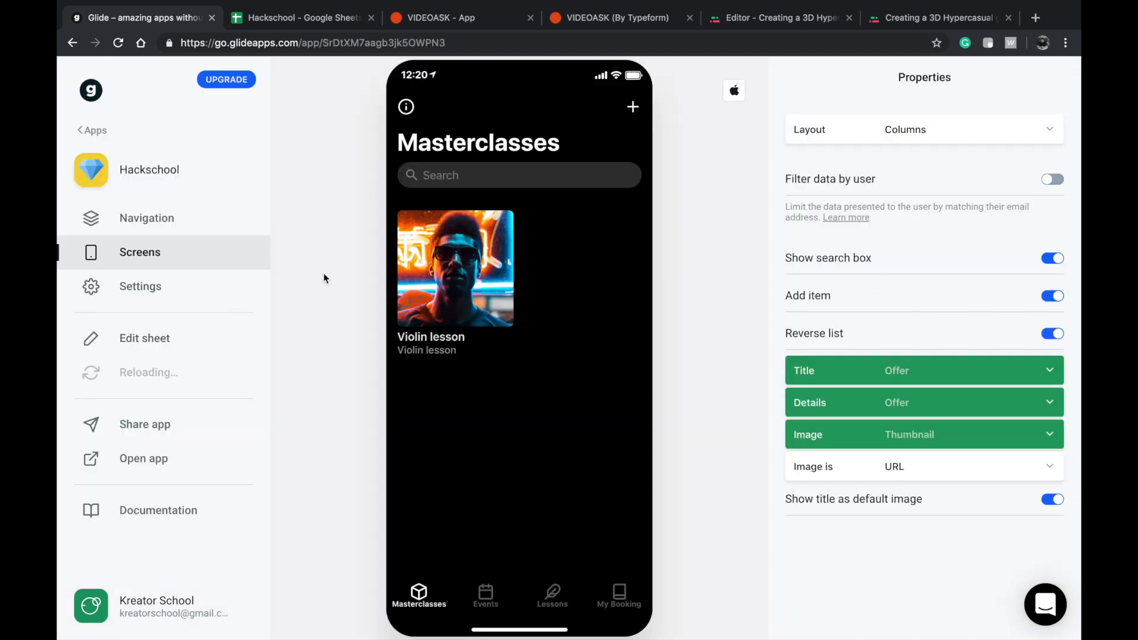
{"action": "left_click", "coordinate": [496, 268]}
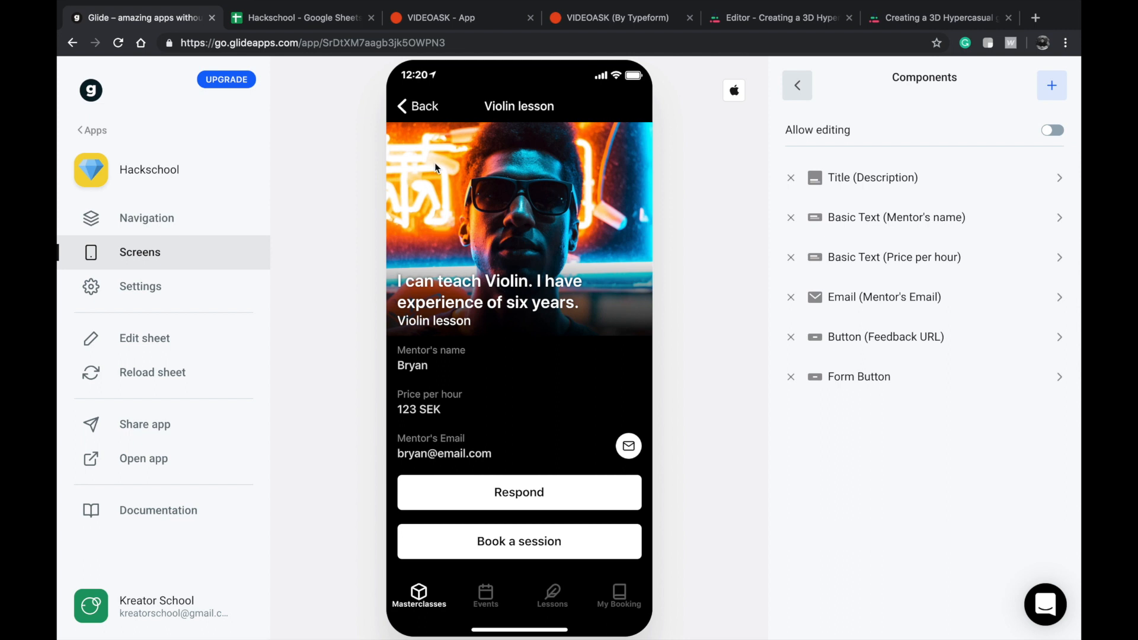
{"action": "left_click", "coordinate": [436, 110]}
{"action": "left_click", "coordinate": [616, 594]}
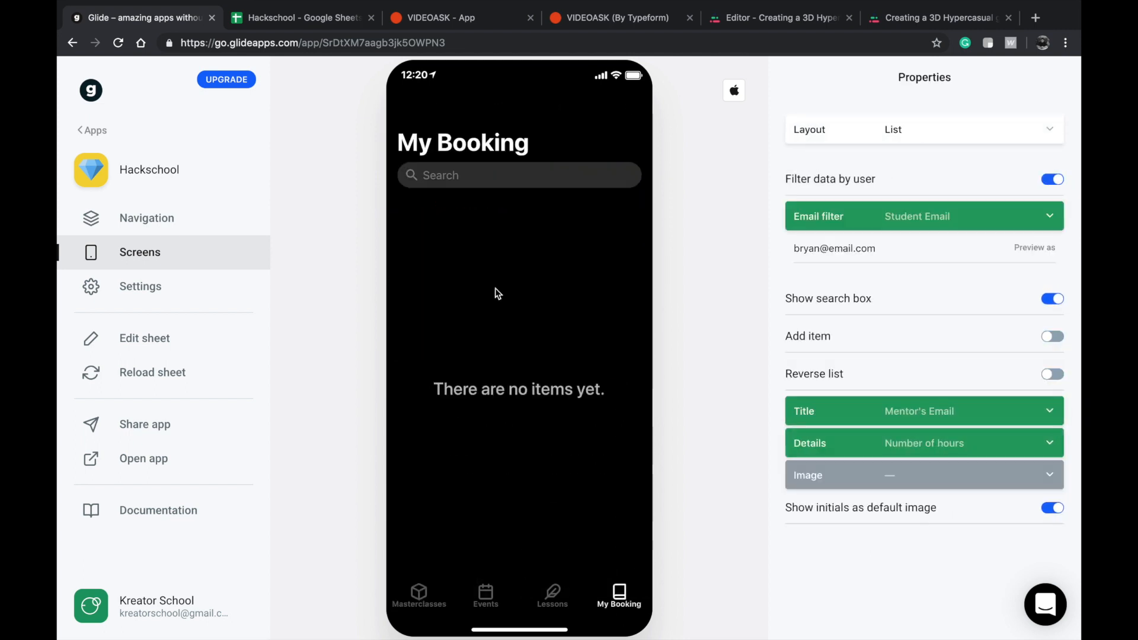
Preview the My Booking list with the student's email address and check the status on the film scorer booking's details screen.
{"action": "triple_click", "coordinate": [865, 249]}
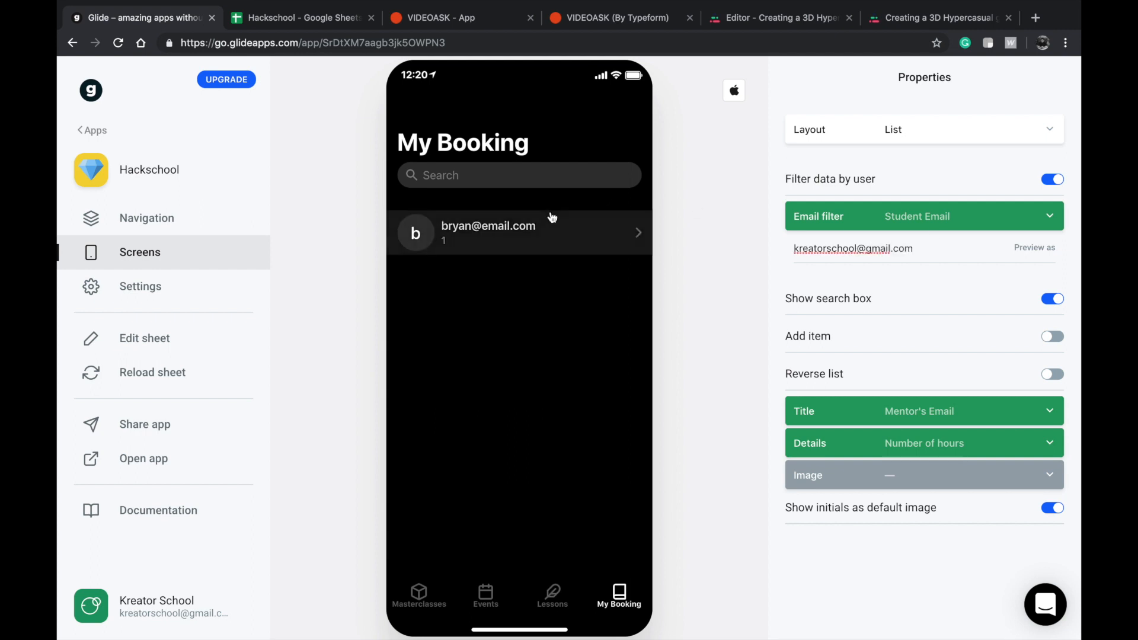
{"action": "left_click", "coordinate": [548, 220]}
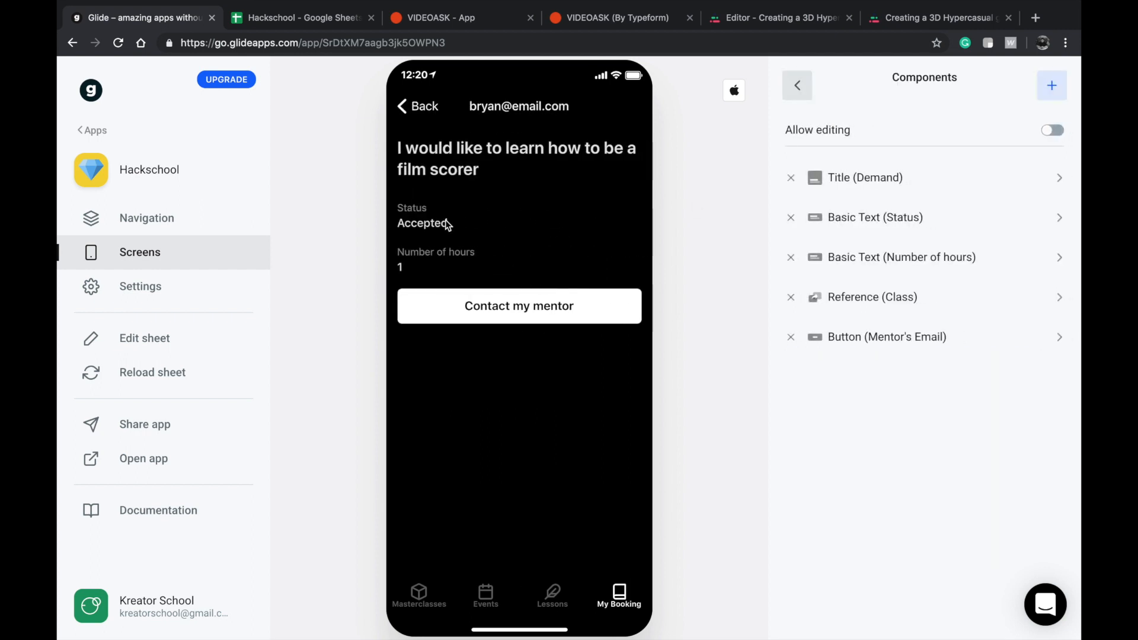
{"action": "left_click", "coordinate": [423, 110]}
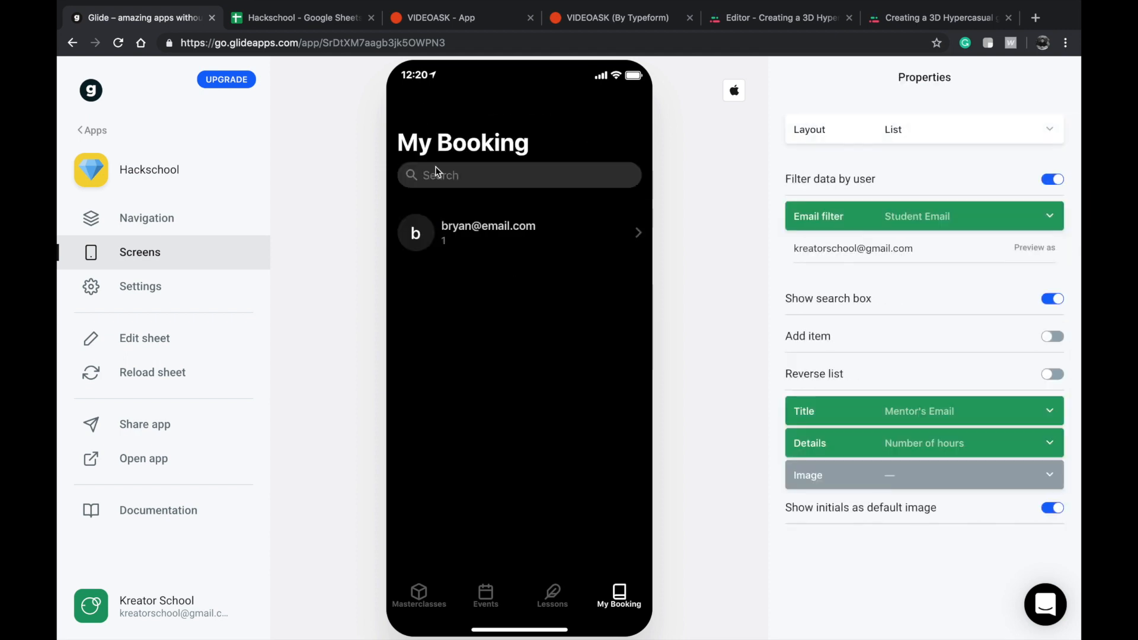
Look at the booking form of the Violin lesson masterclass and close it without submitting.
{"action": "left_click", "coordinate": [441, 600]}
{"action": "left_click", "coordinate": [458, 283]}
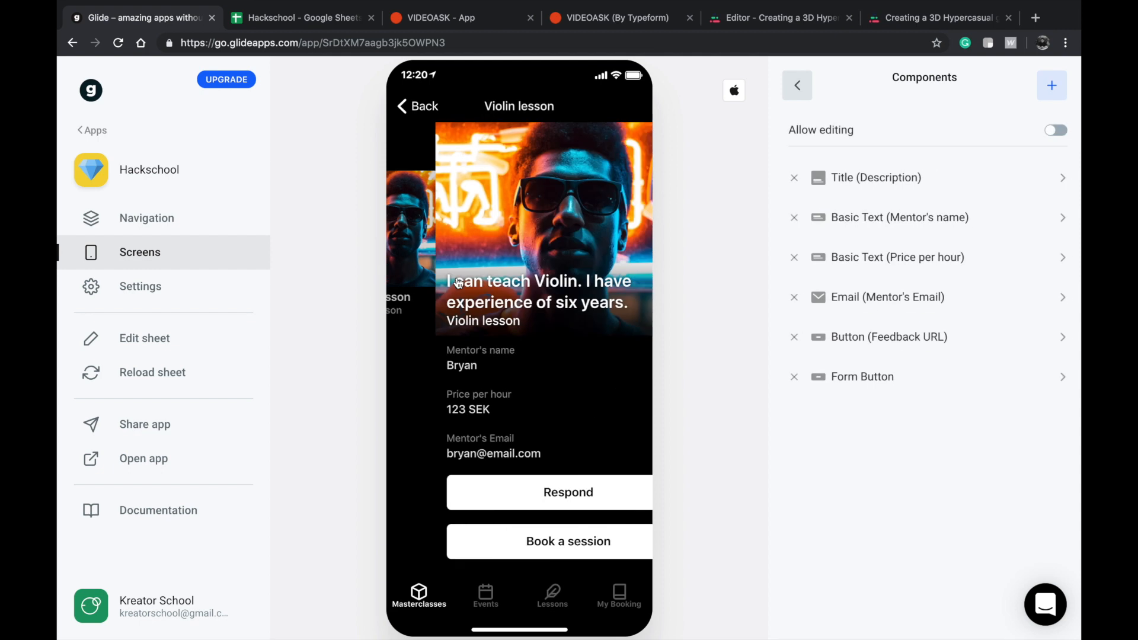
{"action": "left_click", "coordinate": [507, 542]}
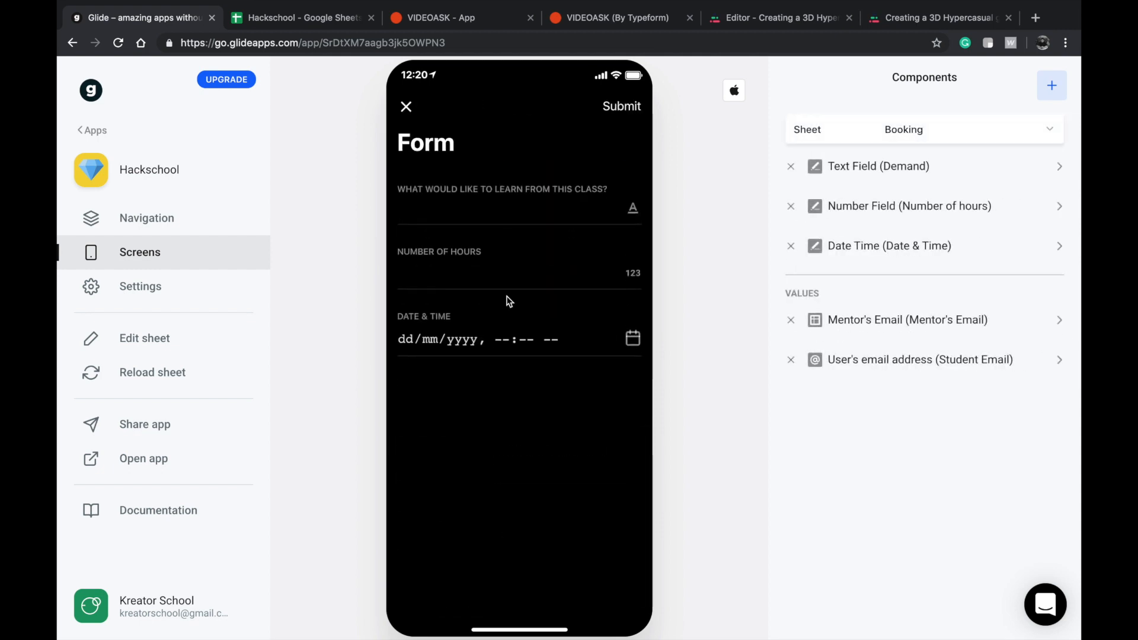
{"action": "left_click", "coordinate": [406, 108]}
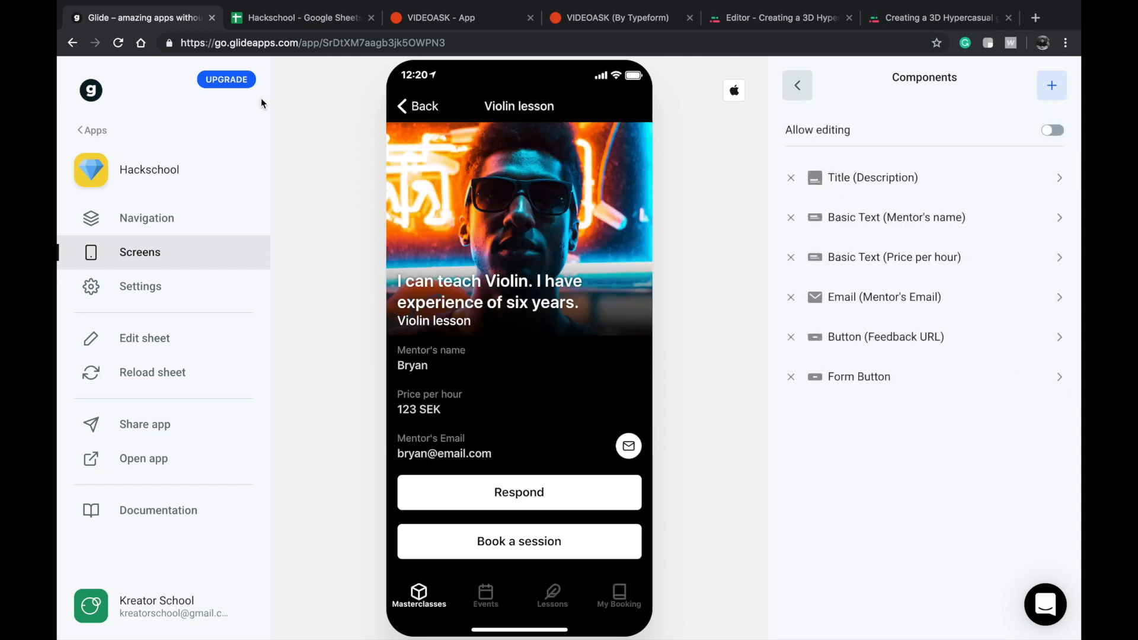
Rename the mentor app as Hackschool Mentors and return its preview to the My Bookings list.
{"action": "left_click", "coordinate": [90, 131]}
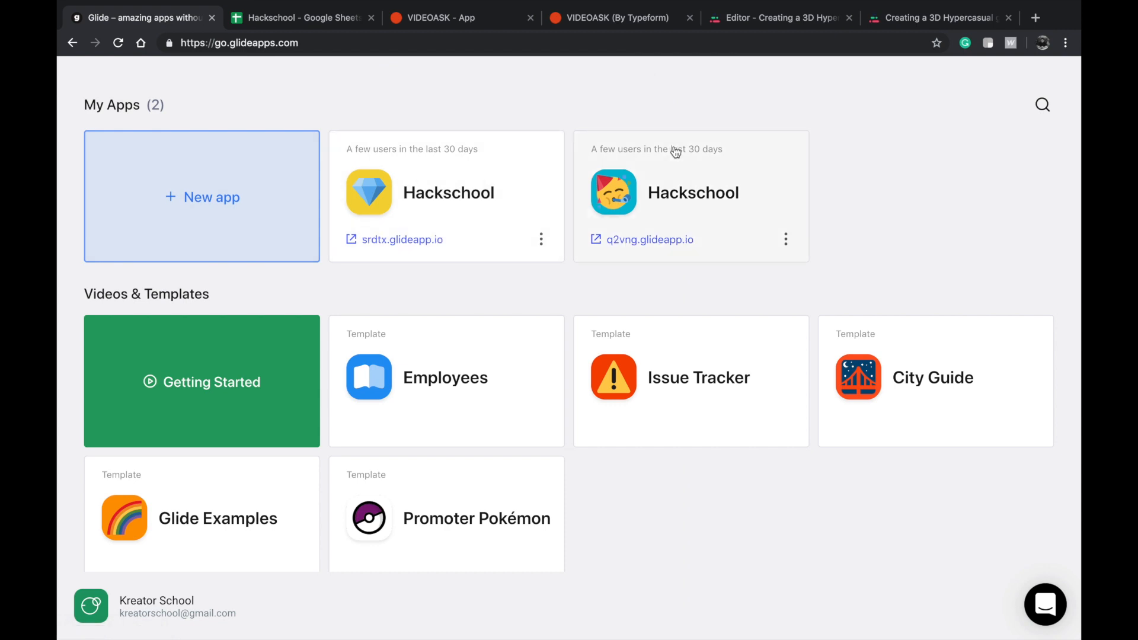
{"action": "left_click", "coordinate": [675, 152]}
{"action": "left_click", "coordinate": [153, 286]}
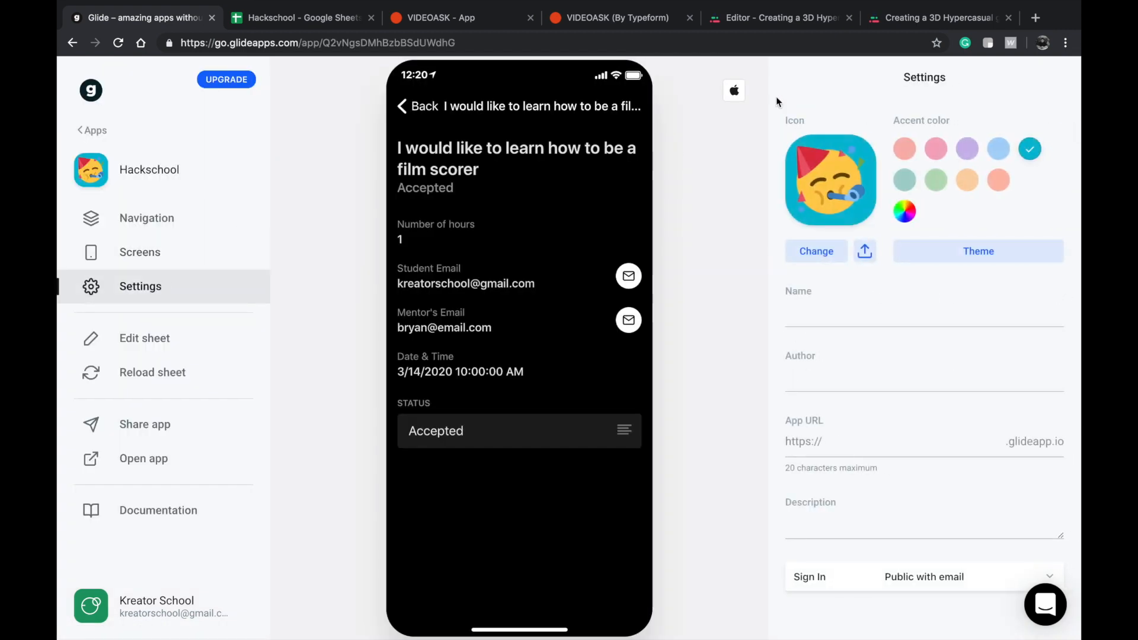
{"action": "left_click", "coordinate": [960, 325]}
{"action": "type", "text": "Mentors"}
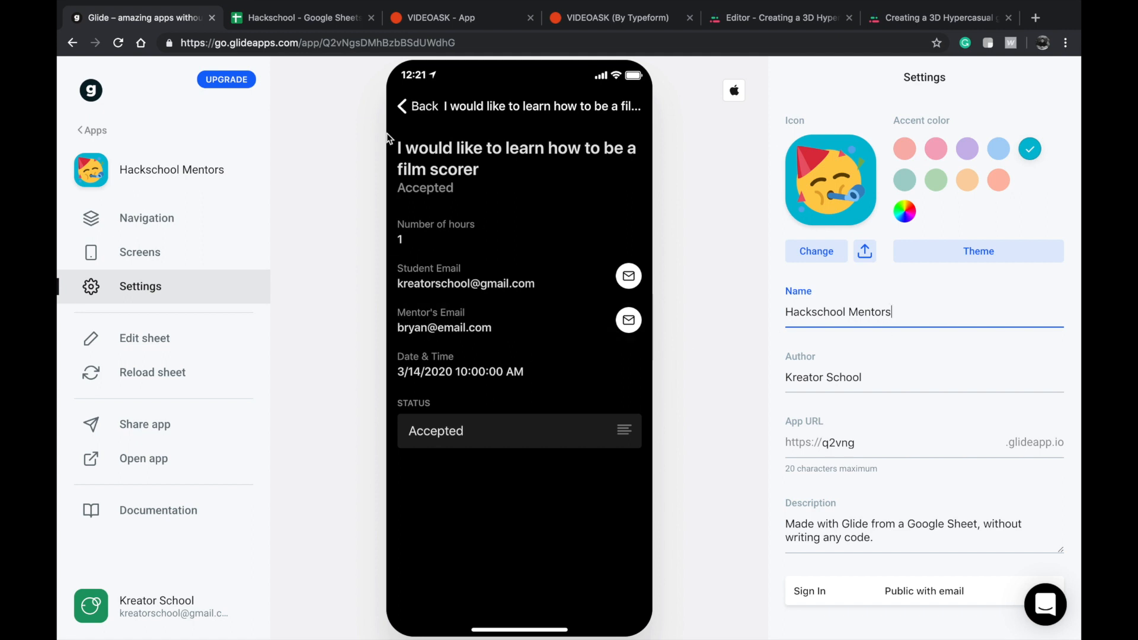
{"action": "left_click", "coordinate": [405, 107]}
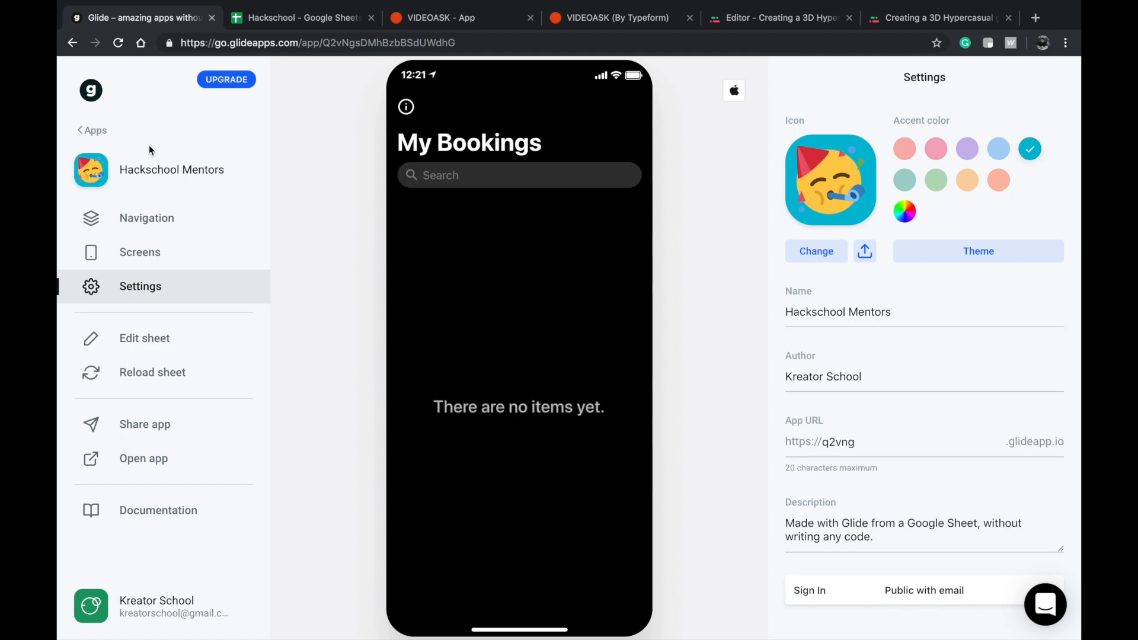
Check the VideoAsk web address and inspect the Violin lesson's Respond button settings in the student's Hackschool app.
{"action": "left_click", "coordinate": [92, 130]}
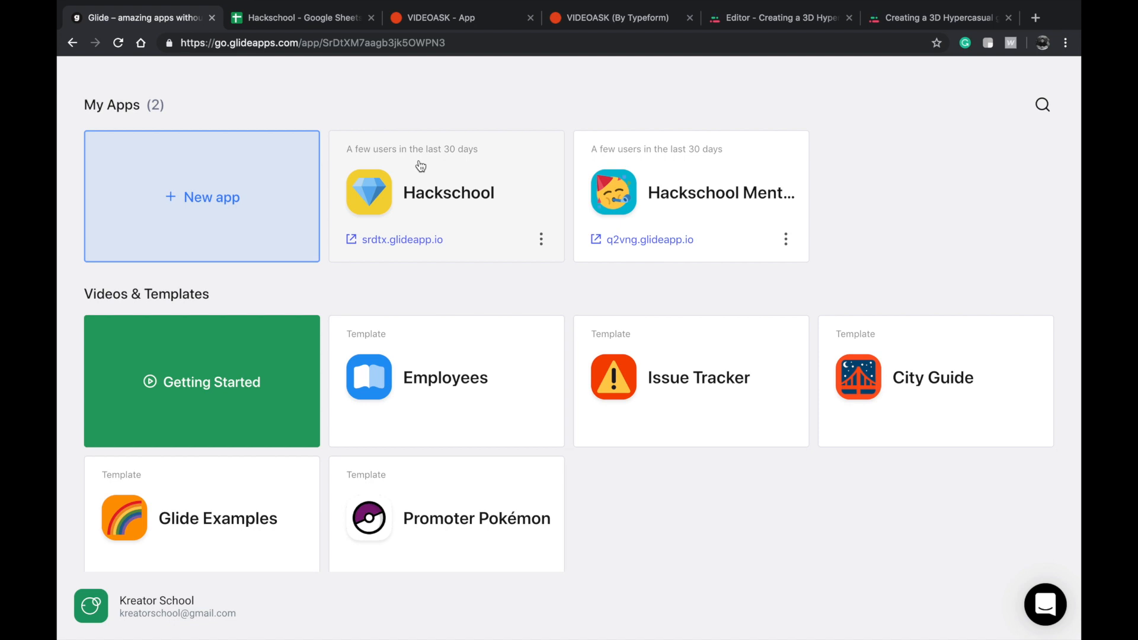
{"action": "left_click", "coordinate": [439, 162]}
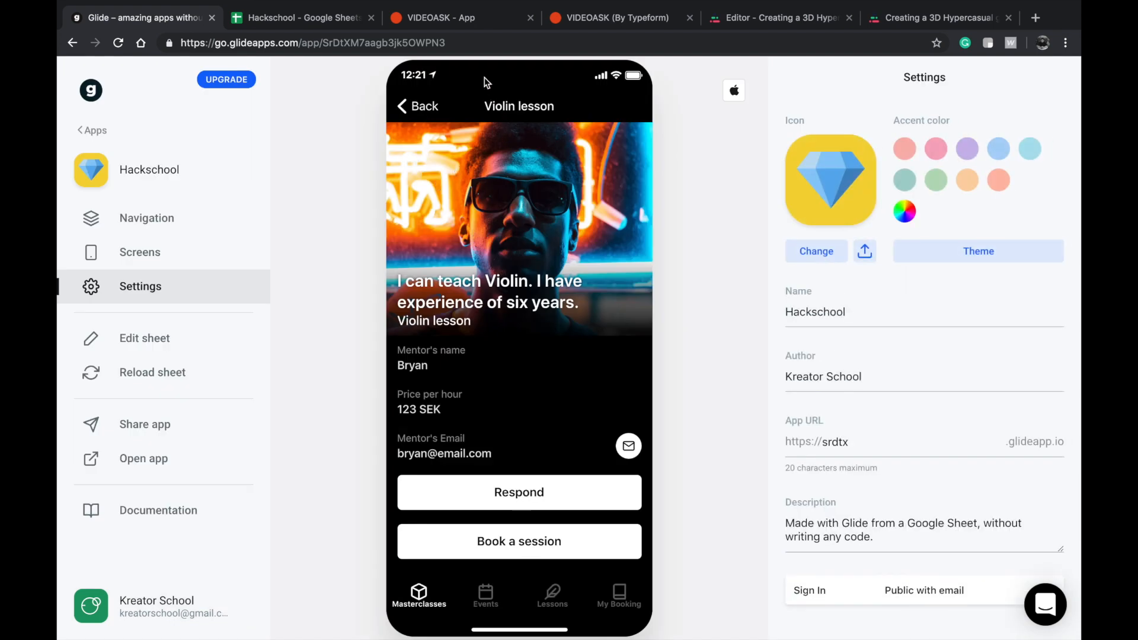
{"action": "left_click", "coordinate": [471, 16]}
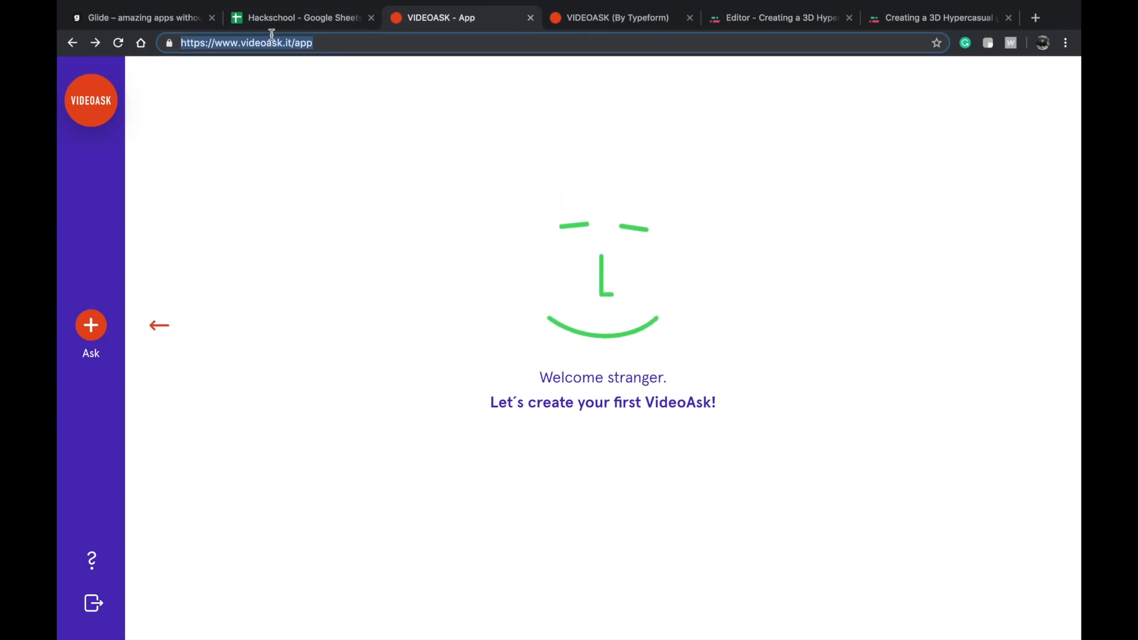
{"action": "left_click", "coordinate": [183, 21]}
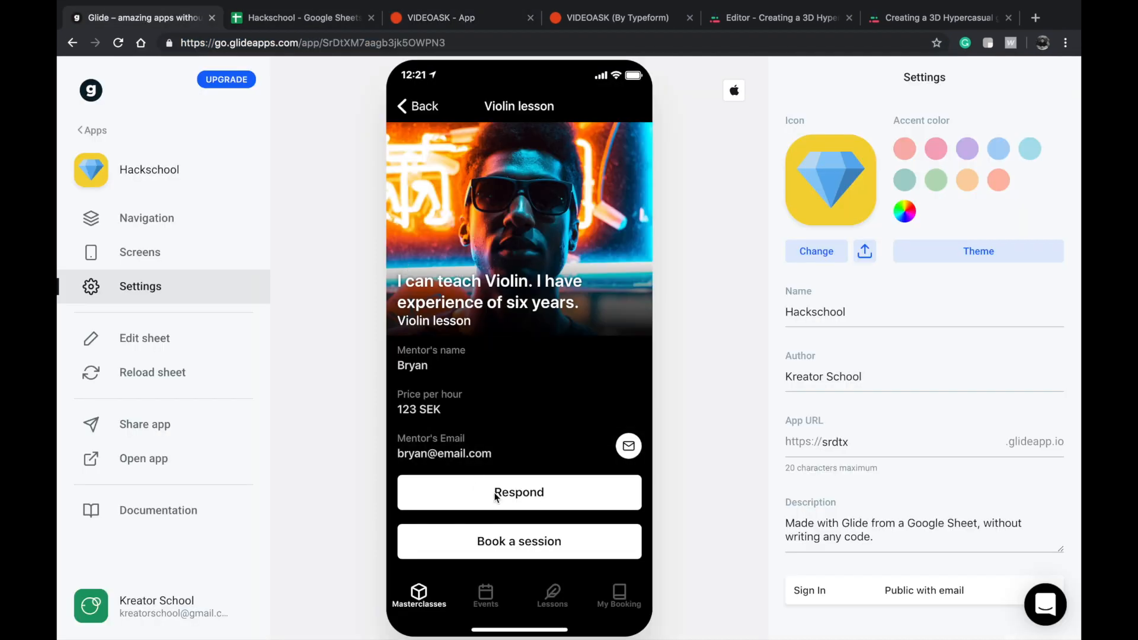
{"action": "left_click", "coordinate": [143, 253]}
{"action": "left_click", "coordinate": [948, 335]}
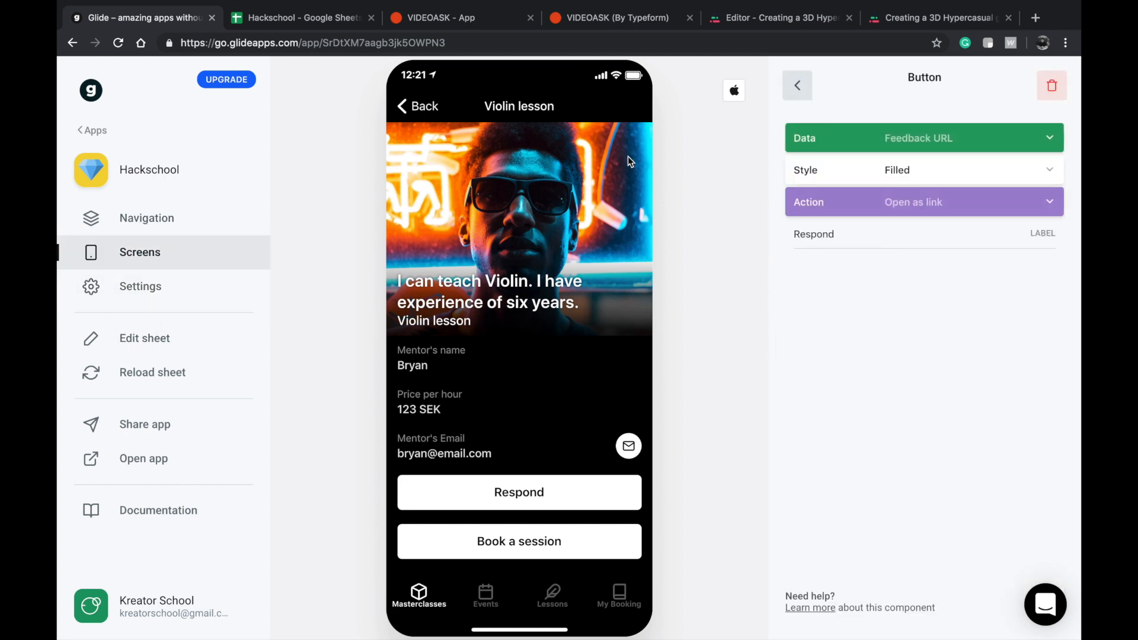
Set the Feedback URL field's hint text to "VIDEOASK.IT Link" in the Masterclasses new item form.
{"action": "left_click", "coordinate": [412, 108]}
{"action": "left_click", "coordinate": [632, 107]}
{"action": "scroll", "coordinate": [460, 418], "scroll_direction": "down", "scroll_amount": 5}
{"action": "left_click", "coordinate": [459, 433]}
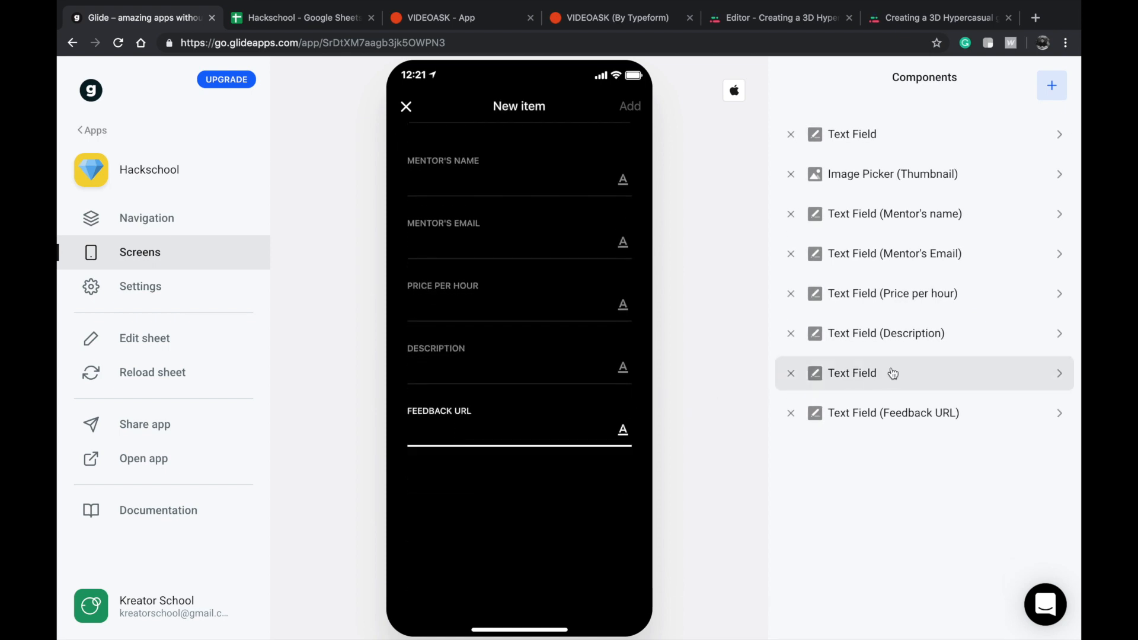
{"action": "left_click", "coordinate": [896, 402]}
{"action": "left_click", "coordinate": [821, 194]}
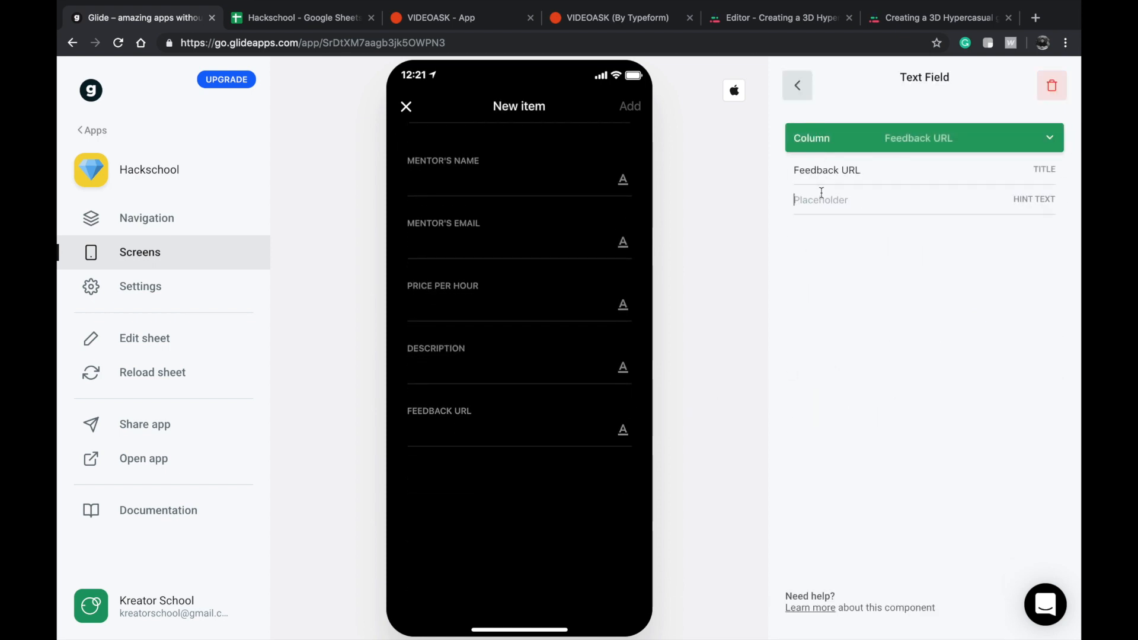
{"action": "type", "text": "VID"}
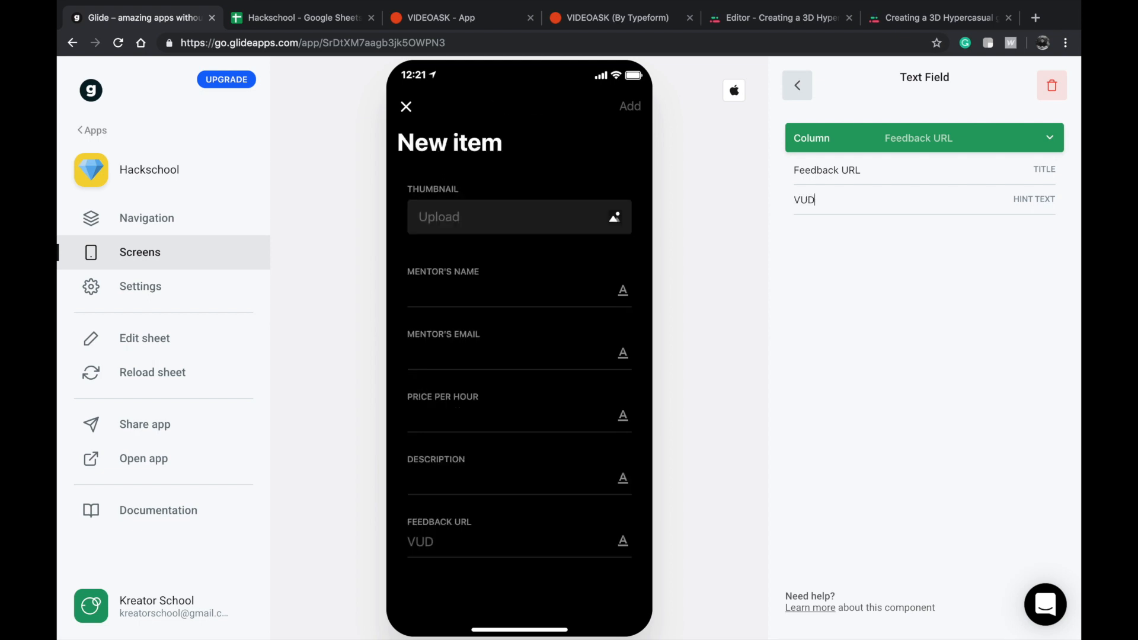
{"action": "type", "text": "EOASK"}
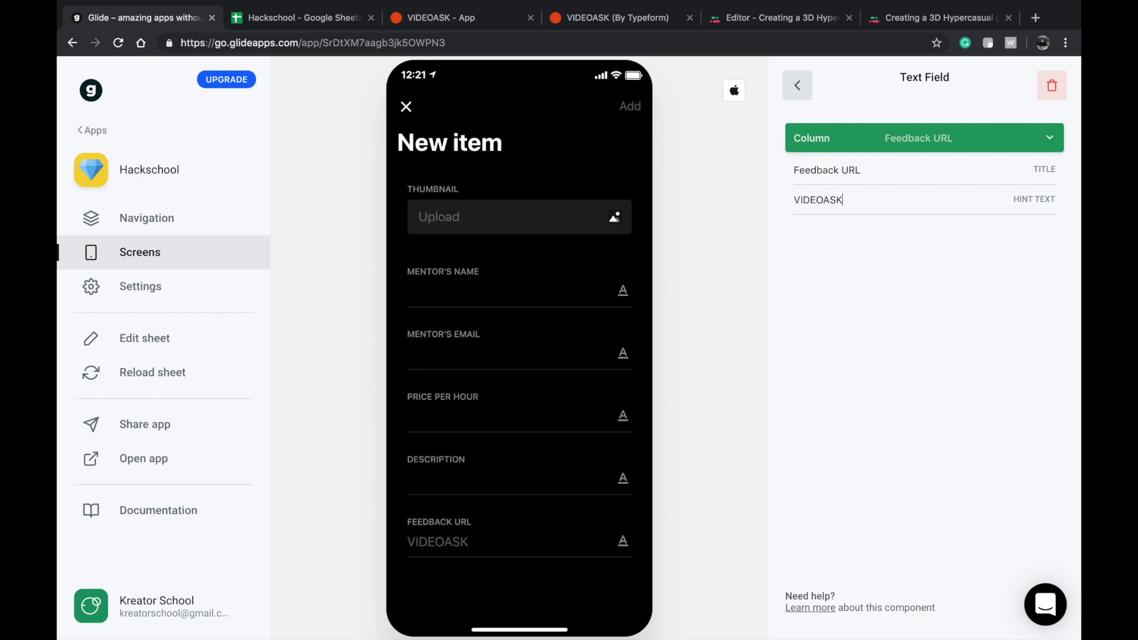
{"action": "type", "text": ".IT URL"}
{"action": "key", "text": "BackSpace"}
{"action": "key", "text": "BackSpace"}
{"action": "key", "text": "BackSpace"}
{"action": "key", "text": "BackSpace"}
{"action": "type", "text": "Link"}
{"action": "left_click", "coordinate": [796, 85]}
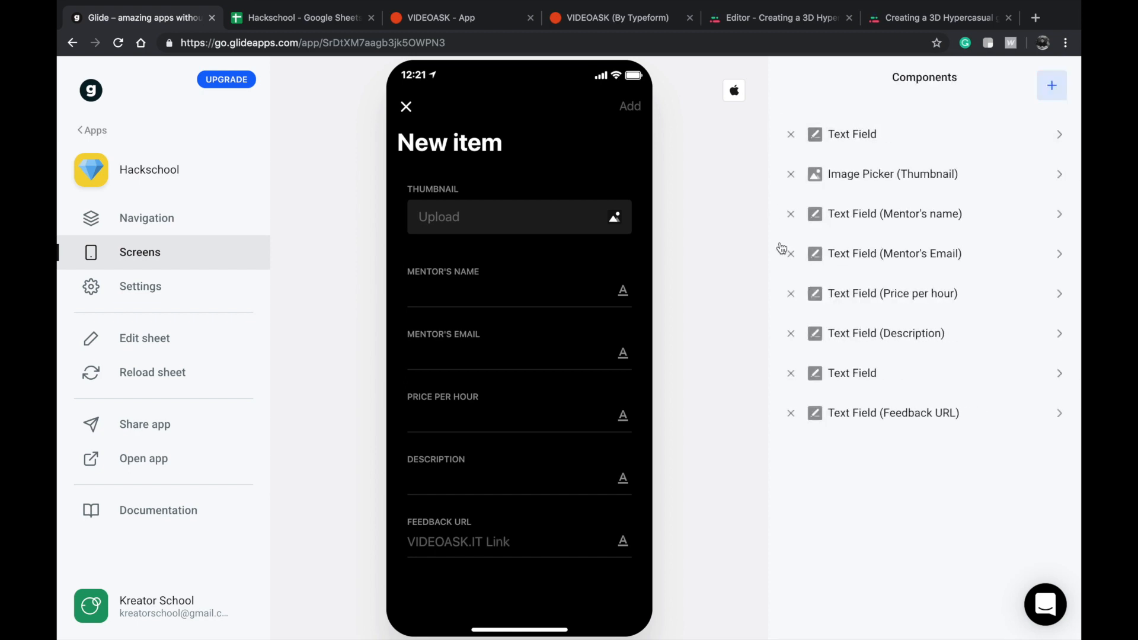
{"action": "left_click", "coordinate": [544, 295]}
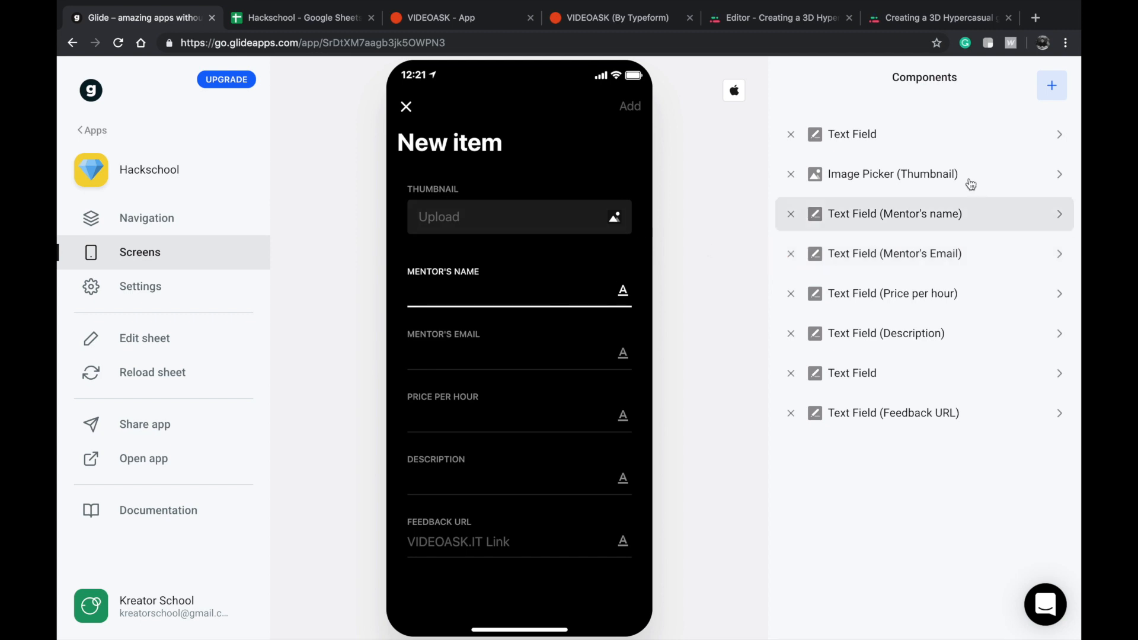
{"action": "left_click", "coordinate": [791, 253]}
{"action": "left_click", "coordinate": [1052, 87]}
{"action": "scroll", "coordinate": [951, 400], "scroll_direction": "down", "scroll_amount": 3}
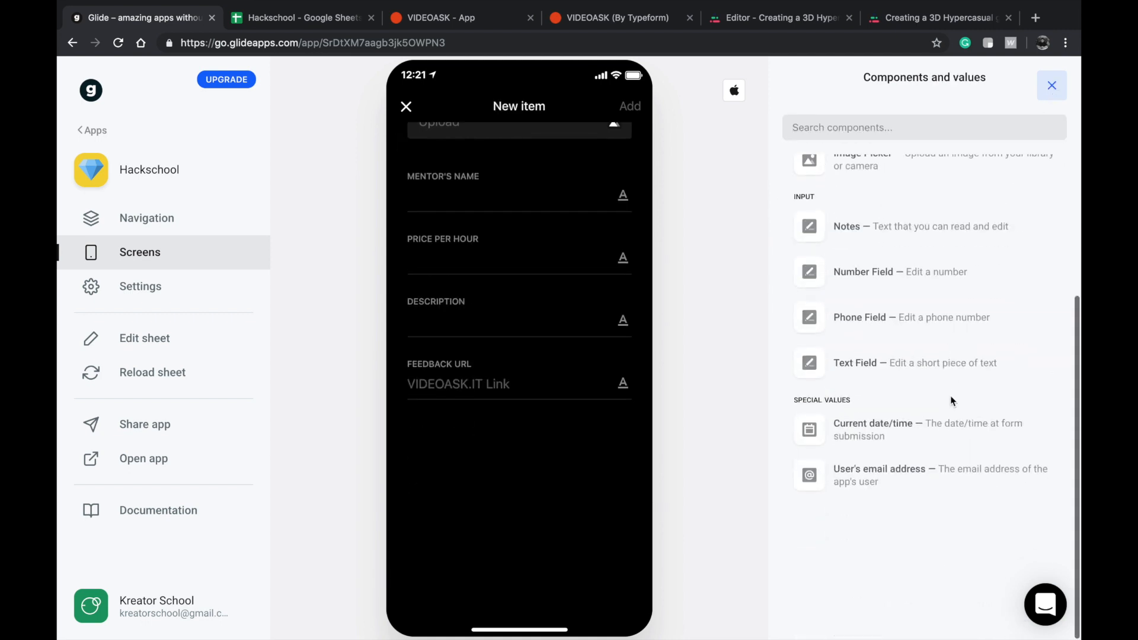
{"action": "left_click", "coordinate": [901, 480]}
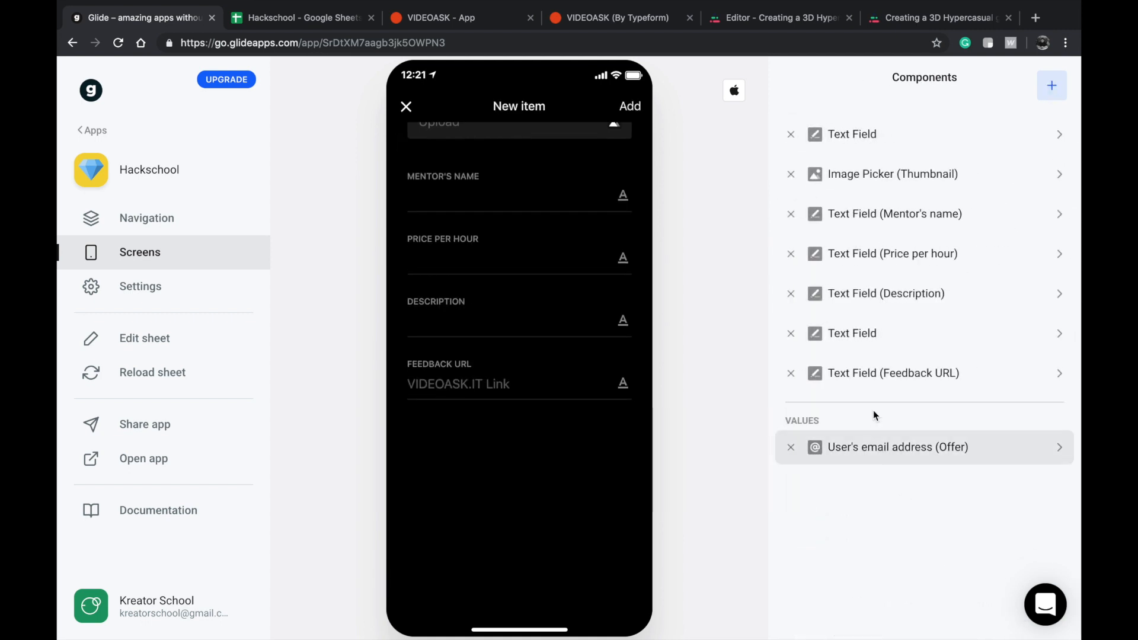
{"action": "left_click", "coordinate": [869, 450]}
{"action": "left_click", "coordinate": [900, 129]}
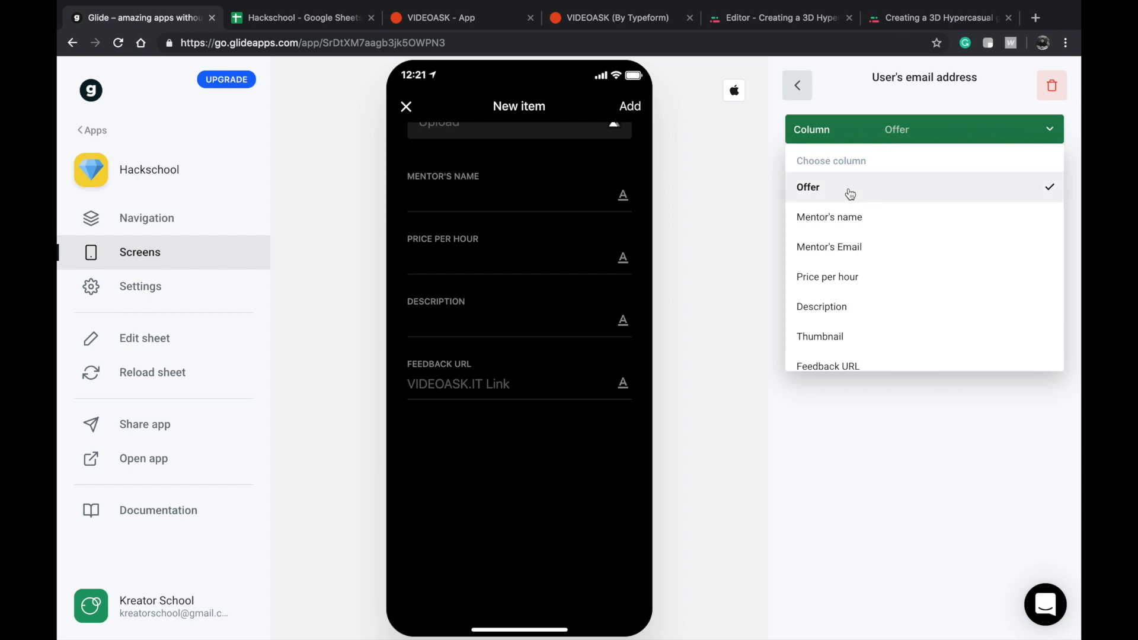
{"action": "left_click", "coordinate": [841, 246]}
{"action": "left_click", "coordinate": [797, 87]}
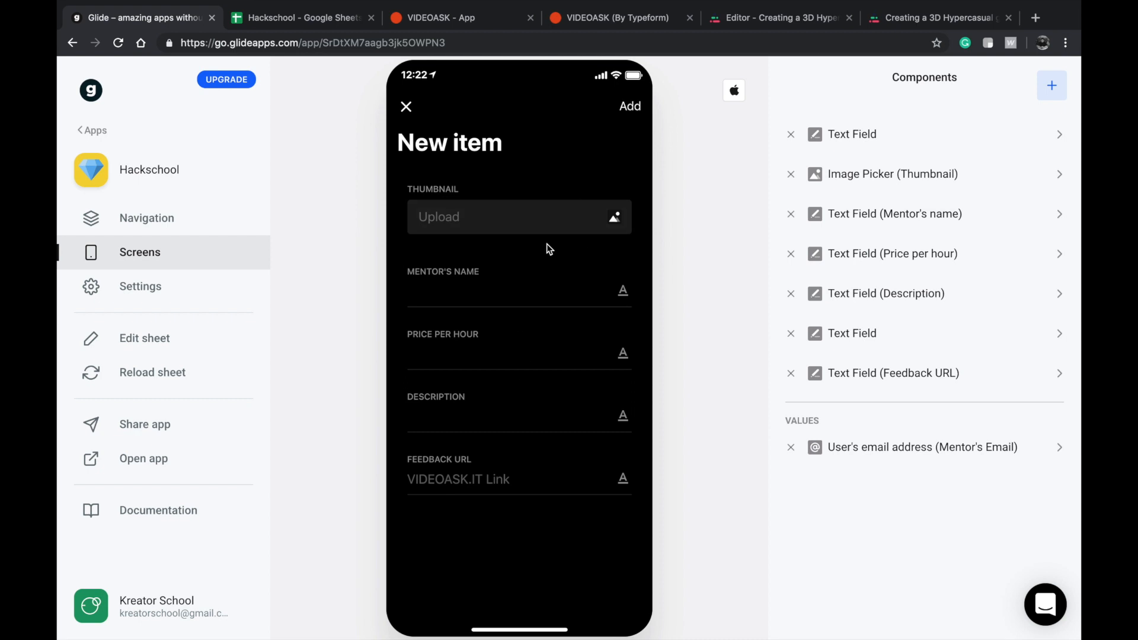
Close the new item form and review the Masterclasses, Events, Lessons and My Booking screens in the preview.
{"action": "left_click", "coordinate": [405, 109]}
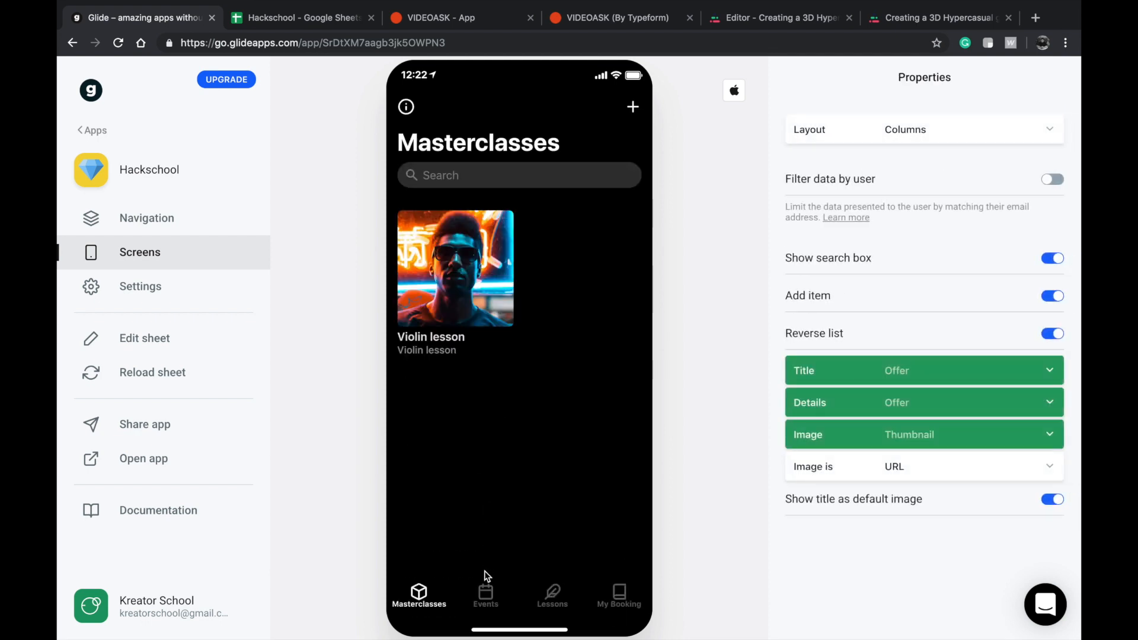
{"action": "left_click", "coordinate": [485, 595]}
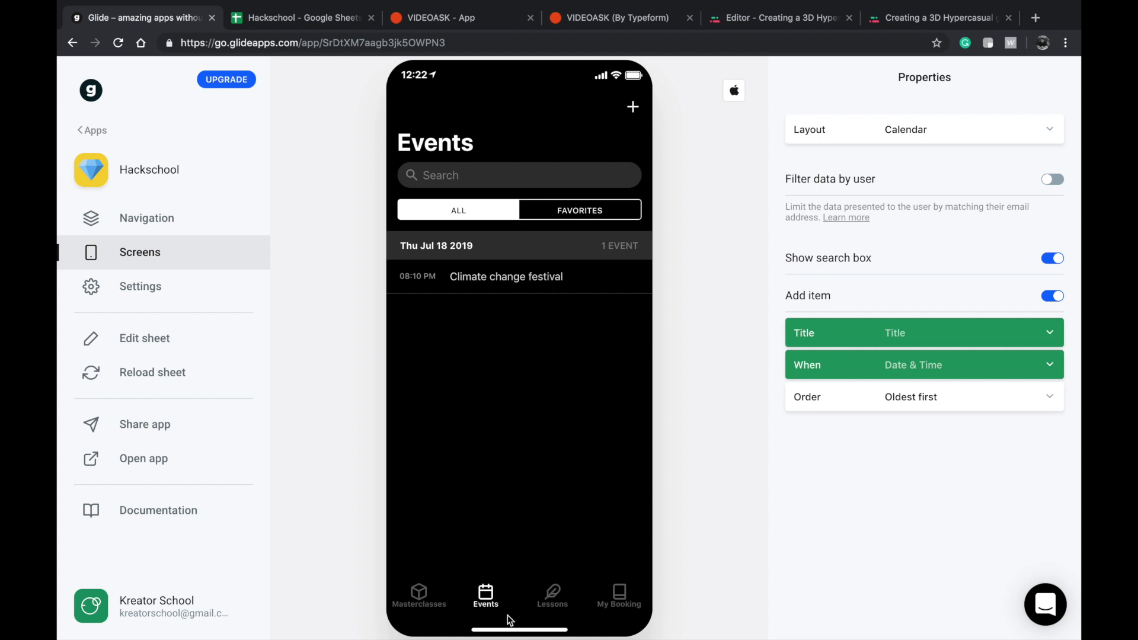
{"action": "left_click", "coordinate": [420, 599]}
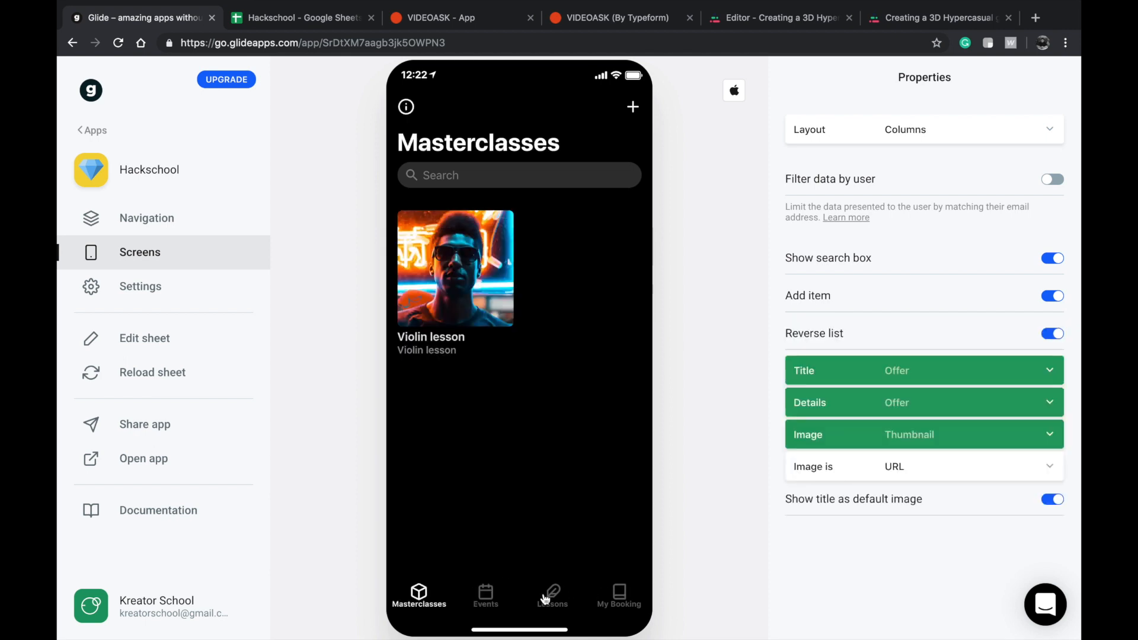
{"action": "left_click", "coordinate": [545, 598]}
{"action": "left_click", "coordinate": [617, 591]}
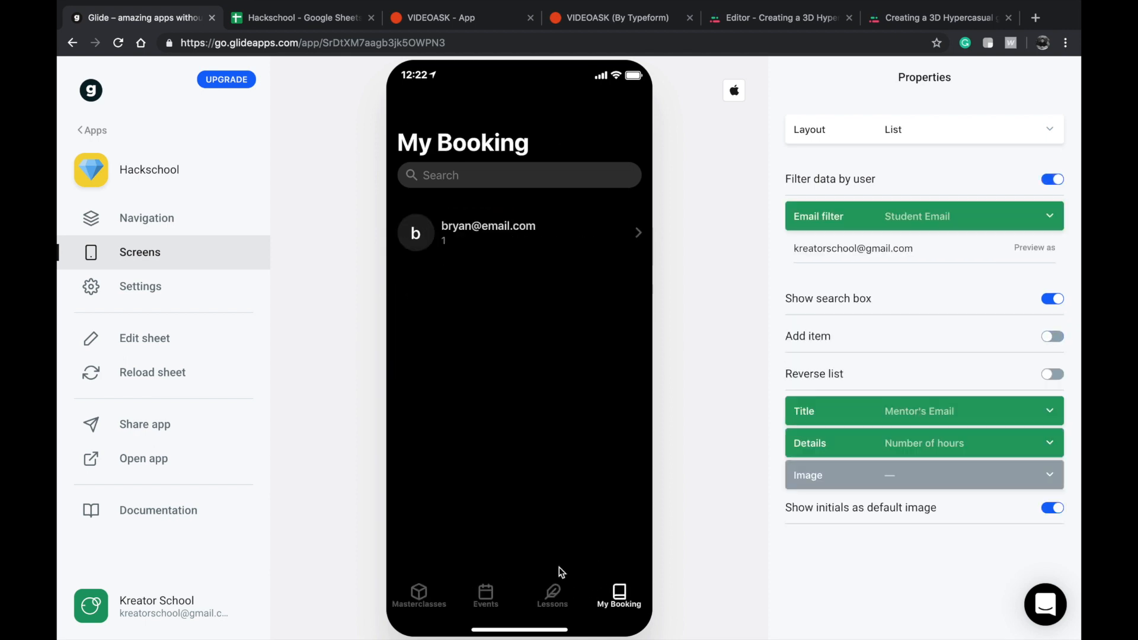
Open the Using Bubble.is lesson and review the content of chapters One and Two.
{"action": "left_click", "coordinate": [552, 593]}
{"action": "left_click", "coordinate": [485, 234]}
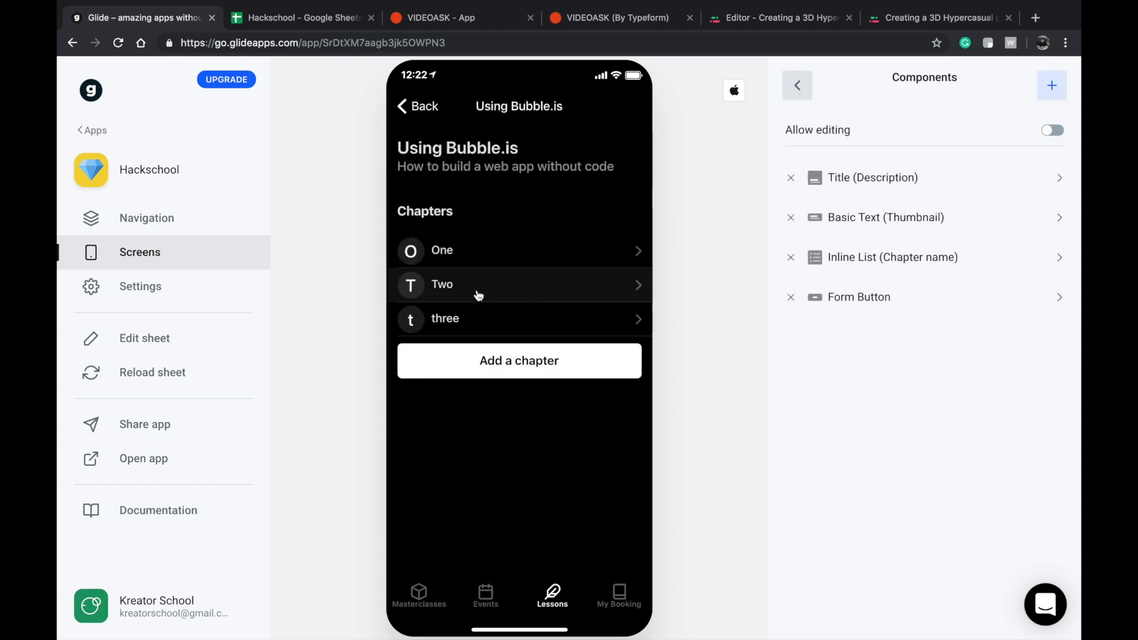
{"action": "left_click", "coordinate": [487, 243]}
{"action": "scroll", "coordinate": [442, 188], "scroll_direction": "up", "scroll_amount": 1}
{"action": "left_click", "coordinate": [443, 179]}
{"action": "scroll", "coordinate": [445, 179], "scroll_direction": "up", "scroll_amount": 3}
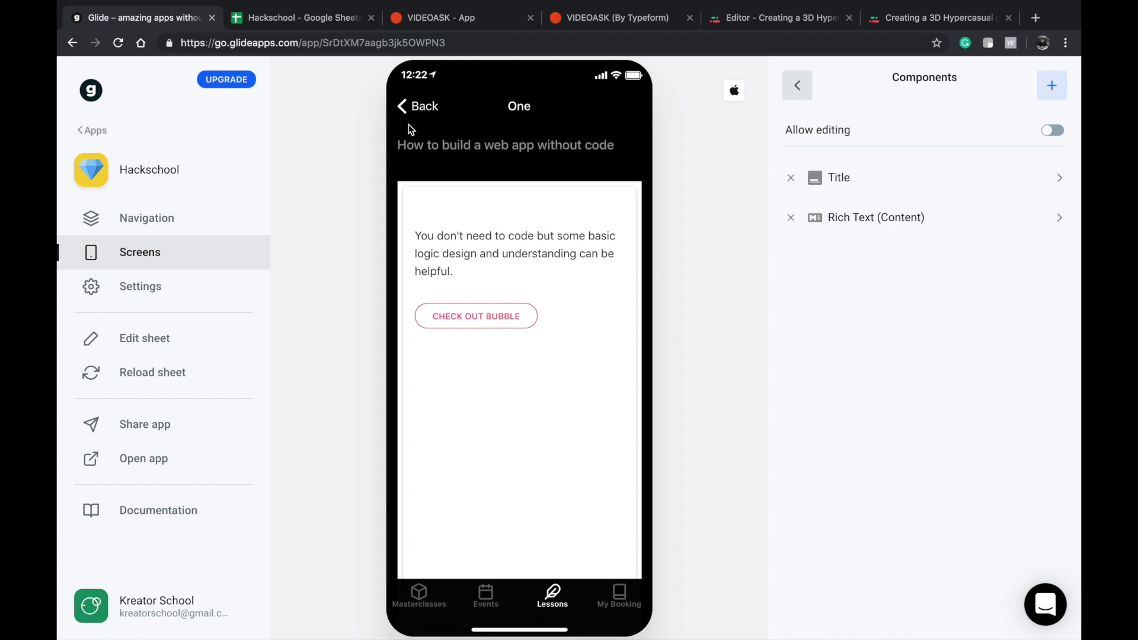
{"action": "left_click", "coordinate": [411, 109]}
{"action": "left_click", "coordinate": [448, 291]}
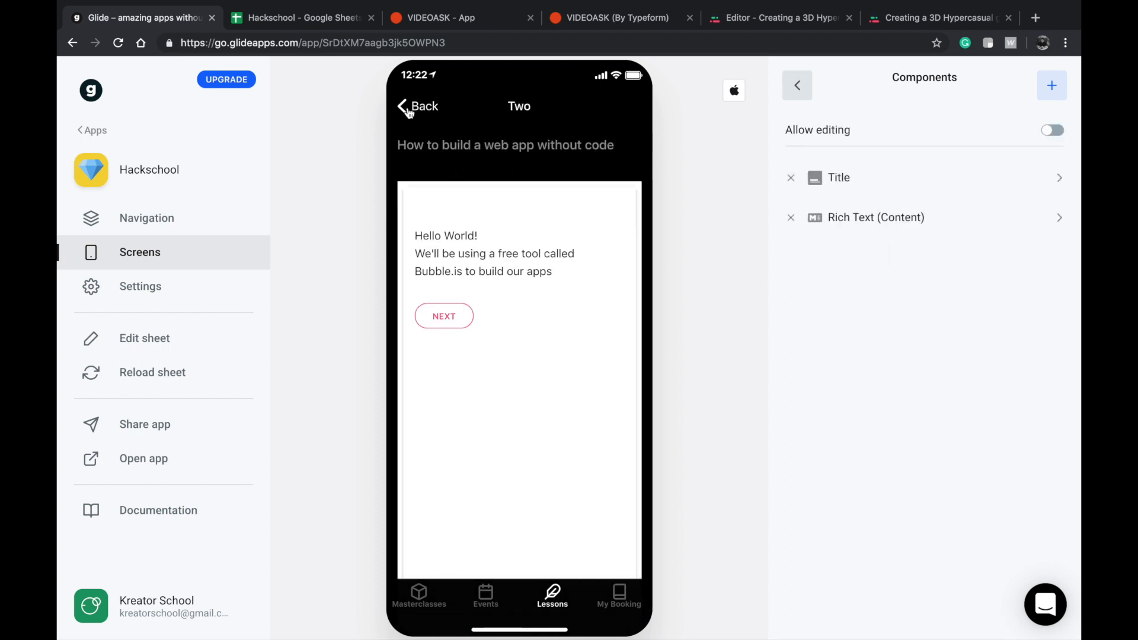
Review the Add a chapter form of the Using Bubble.is lesson, close it and leave the Lessons screen for Masterclasses.
{"action": "left_click", "coordinate": [408, 112]}
{"action": "left_click", "coordinate": [470, 351]}
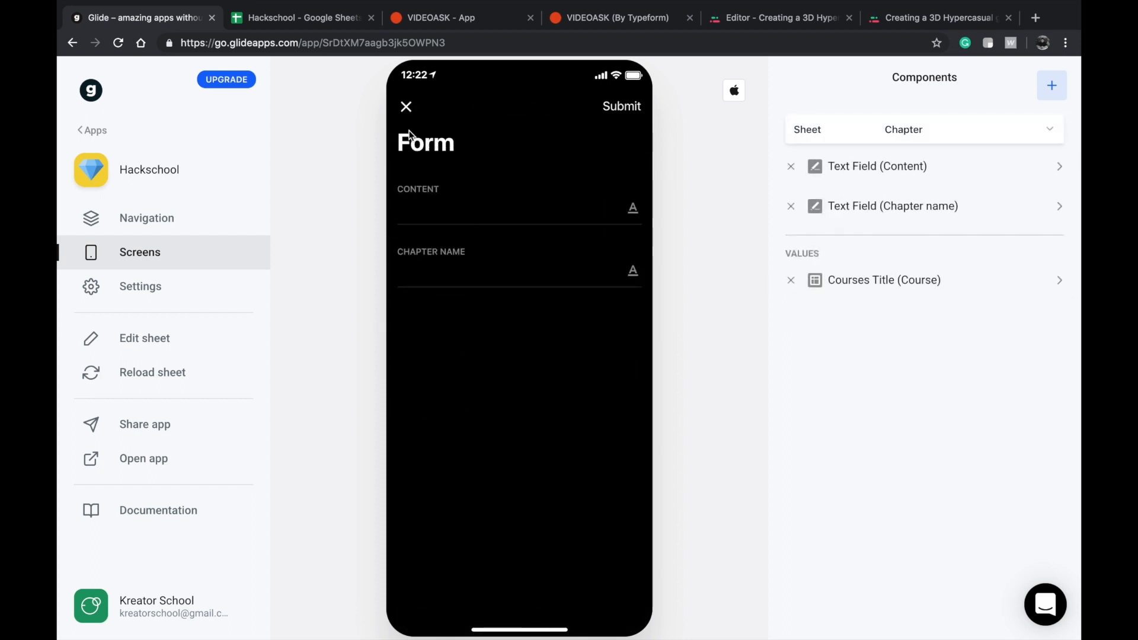
{"action": "left_click", "coordinate": [406, 108]}
{"action": "left_click", "coordinate": [413, 107]}
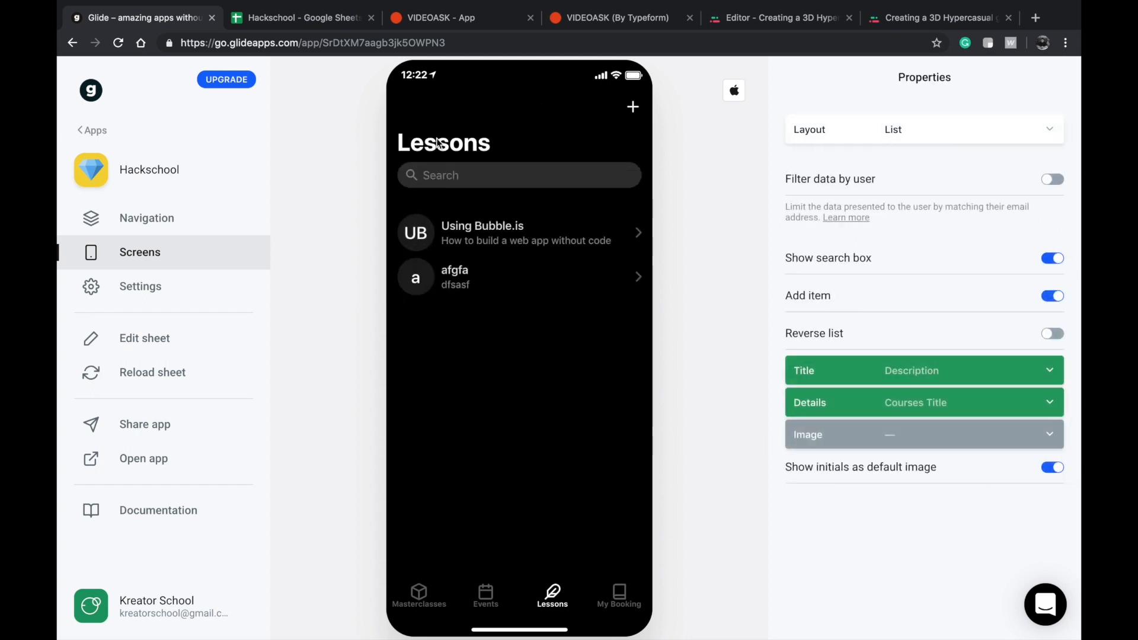
{"action": "left_click", "coordinate": [475, 237]}
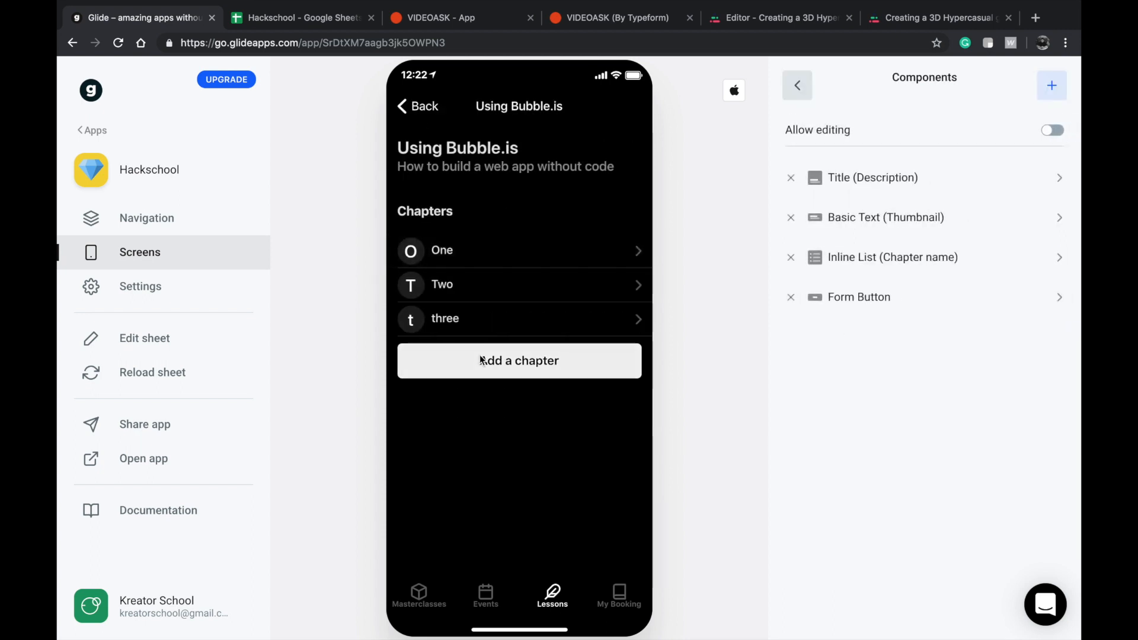
{"action": "left_click", "coordinate": [482, 360]}
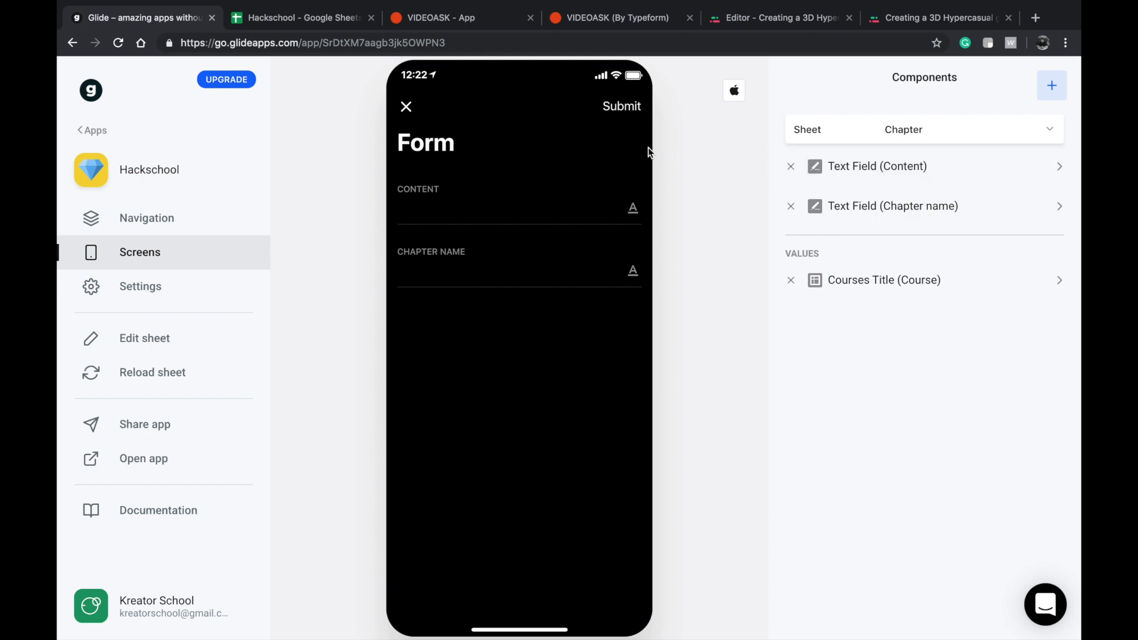
{"action": "left_click", "coordinate": [406, 107]}
{"action": "left_click", "coordinate": [408, 107]}
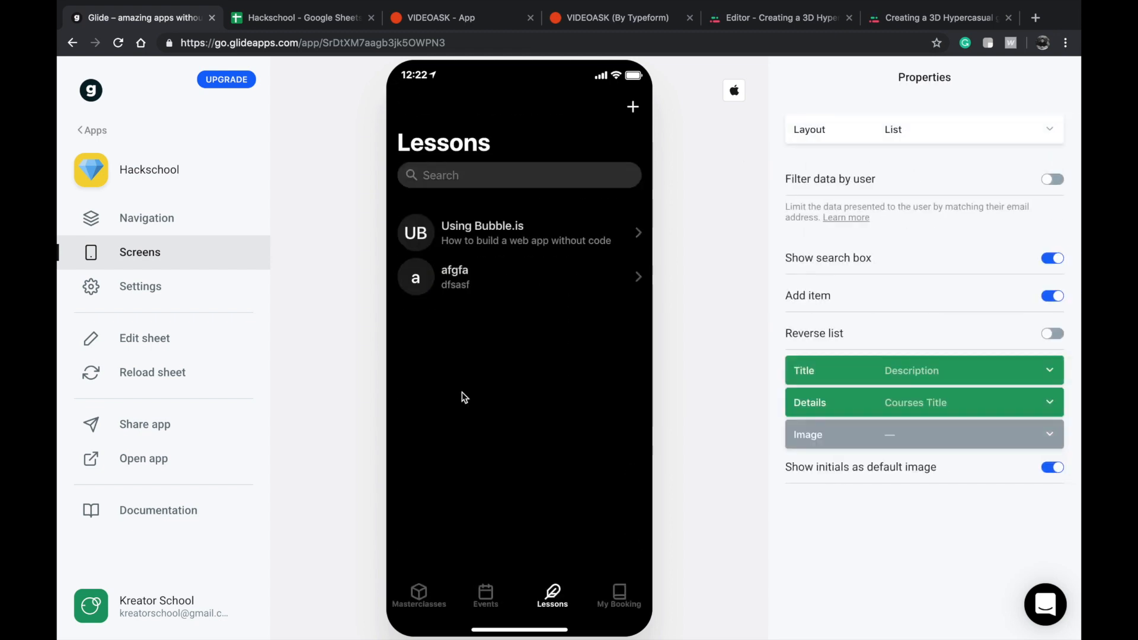
{"action": "left_click", "coordinate": [413, 613]}
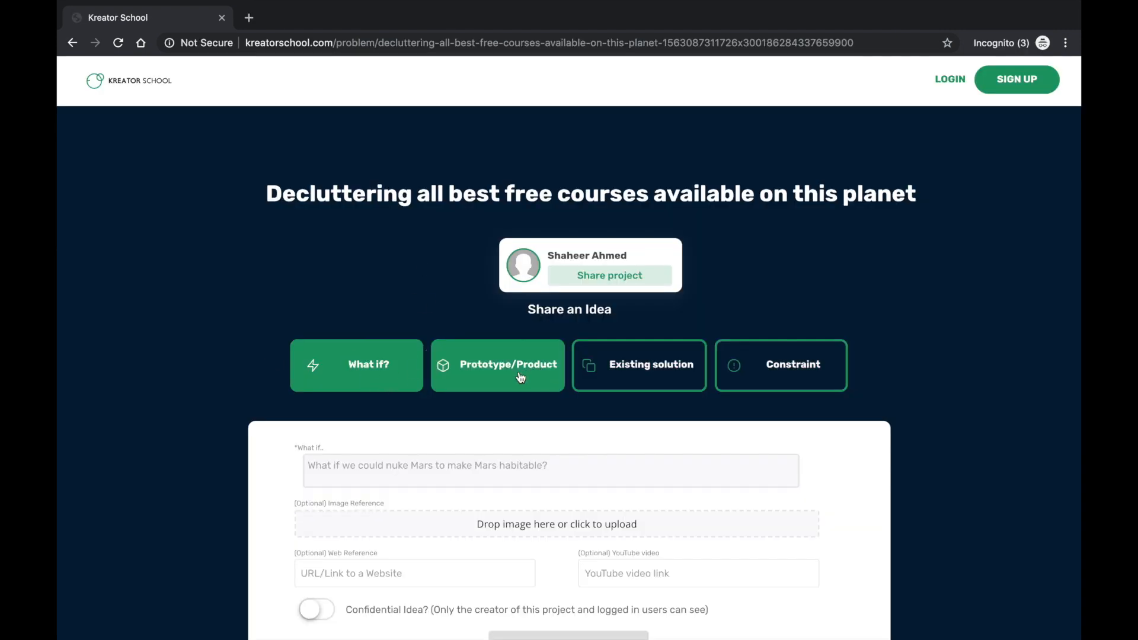
Switch to the Kreator School project page and examine its What if? idea form.
{"action": "scroll", "coordinate": [498, 379], "scroll_direction": "down", "scroll_amount": 1}
{"action": "left_click", "coordinate": [524, 409]}
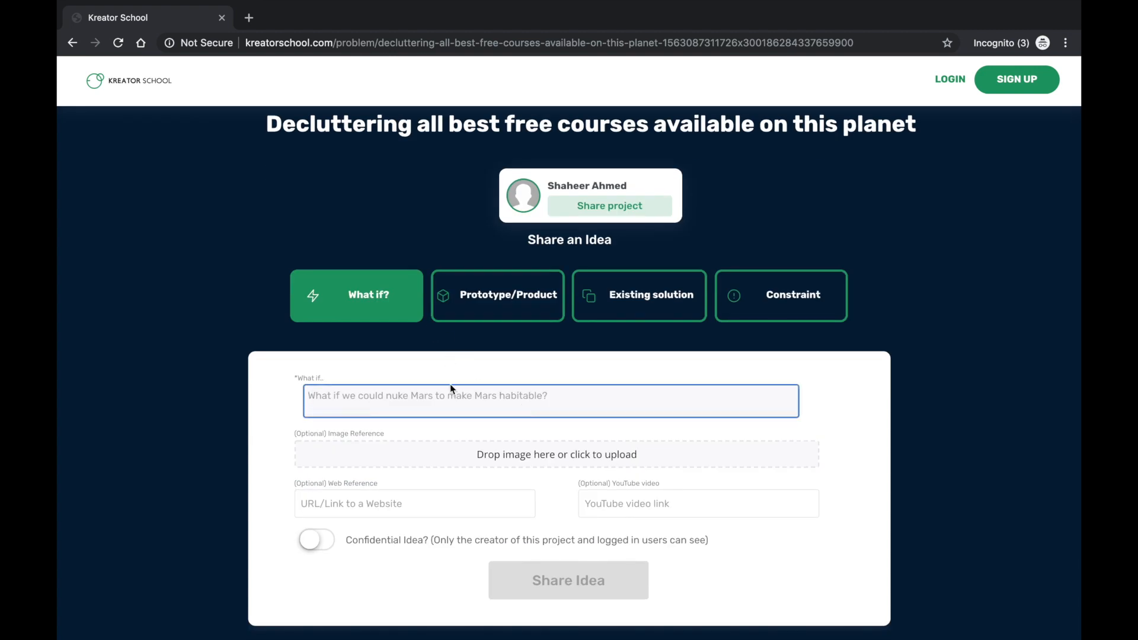
{"action": "scroll", "coordinate": [450, 382], "scroll_direction": "down", "scroll_amount": 1}
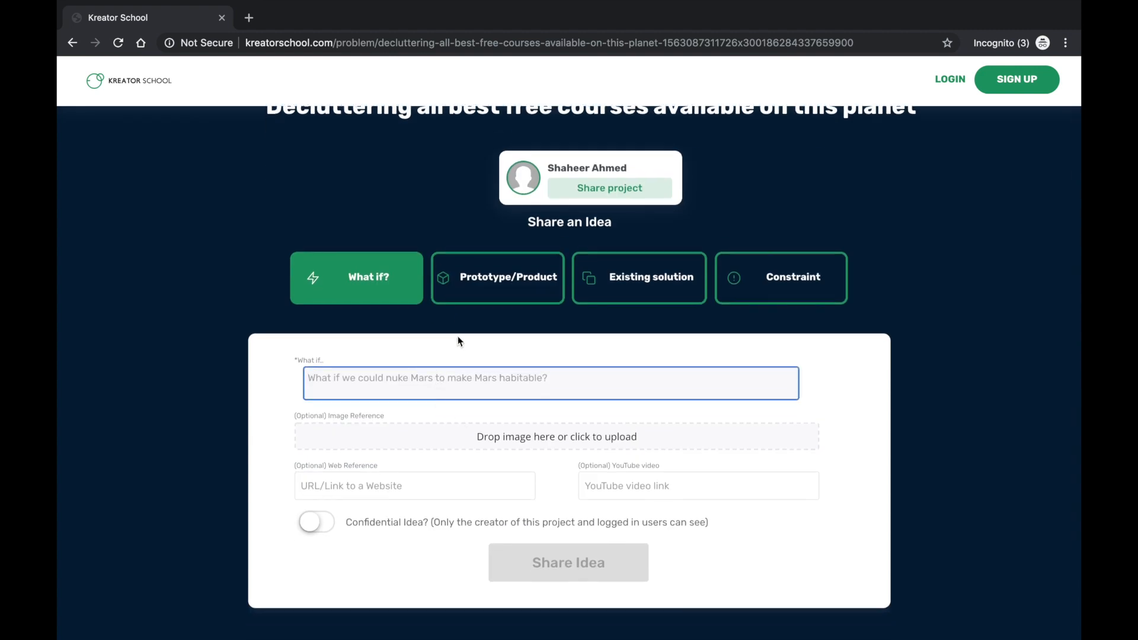
Choose the Prototype/Product idea type and paste the catalog-creator.bubbleapps.io link as its web reference.
{"action": "left_click", "coordinate": [464, 297]}
{"action": "scroll", "coordinate": [457, 355], "scroll_direction": "down", "scroll_amount": 1}
{"action": "left_click", "coordinate": [478, 373]}
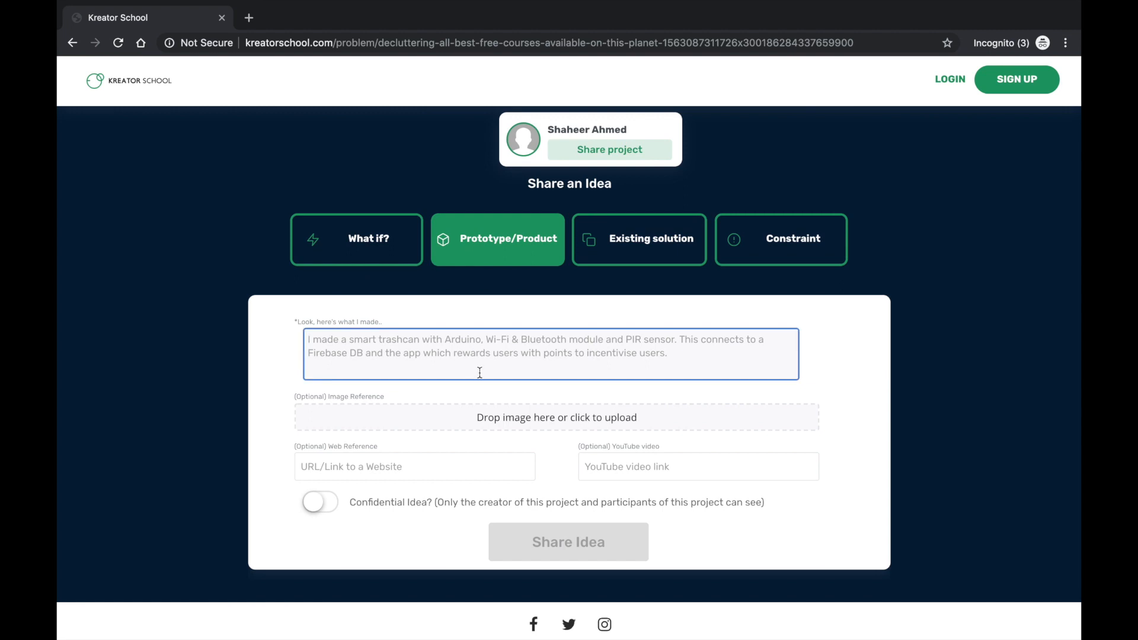
{"action": "left_click", "coordinate": [478, 471]}
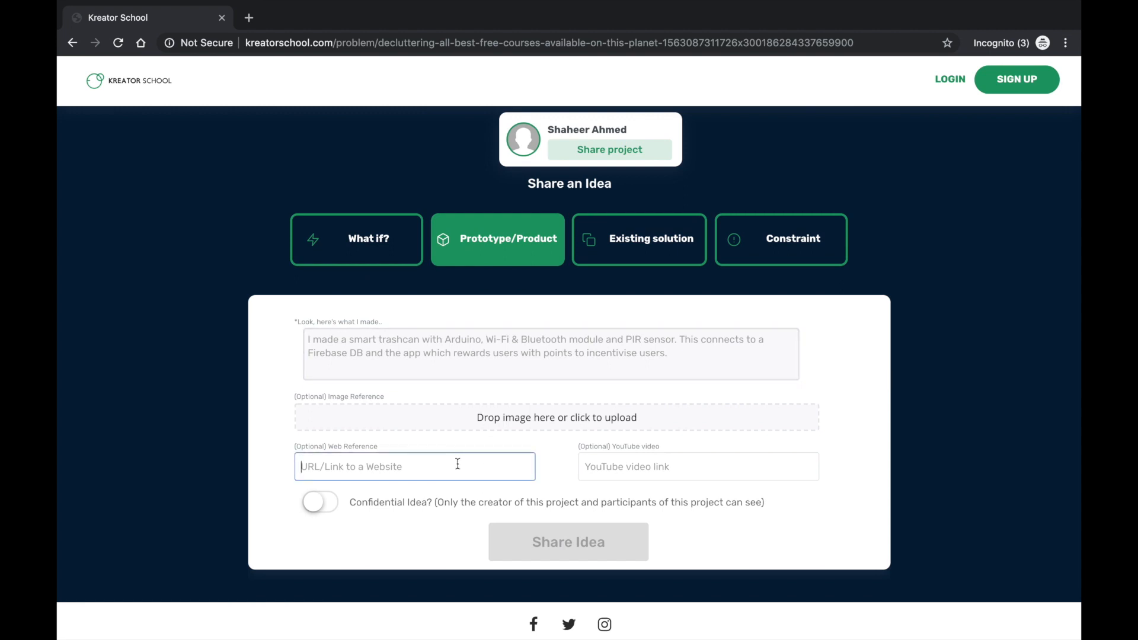
{"action": "key", "text": "ctrl+v"}
{"action": "left_click", "coordinate": [485, 347]}
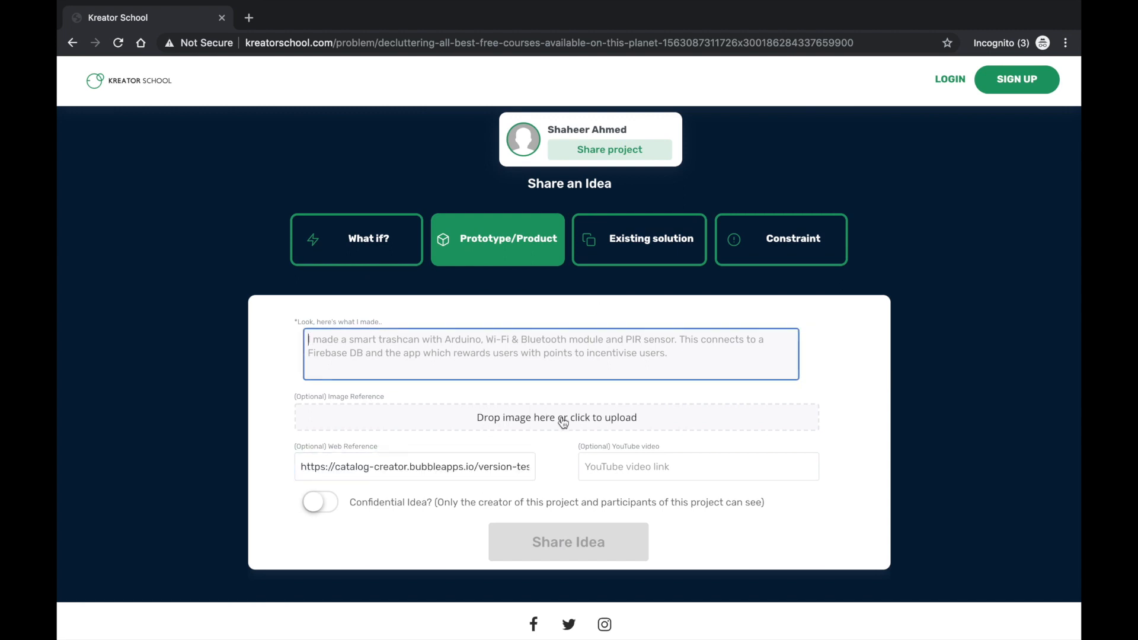
Examine the idea forms for the Existing solution and Constraint types.
{"action": "left_click", "coordinate": [663, 241]}
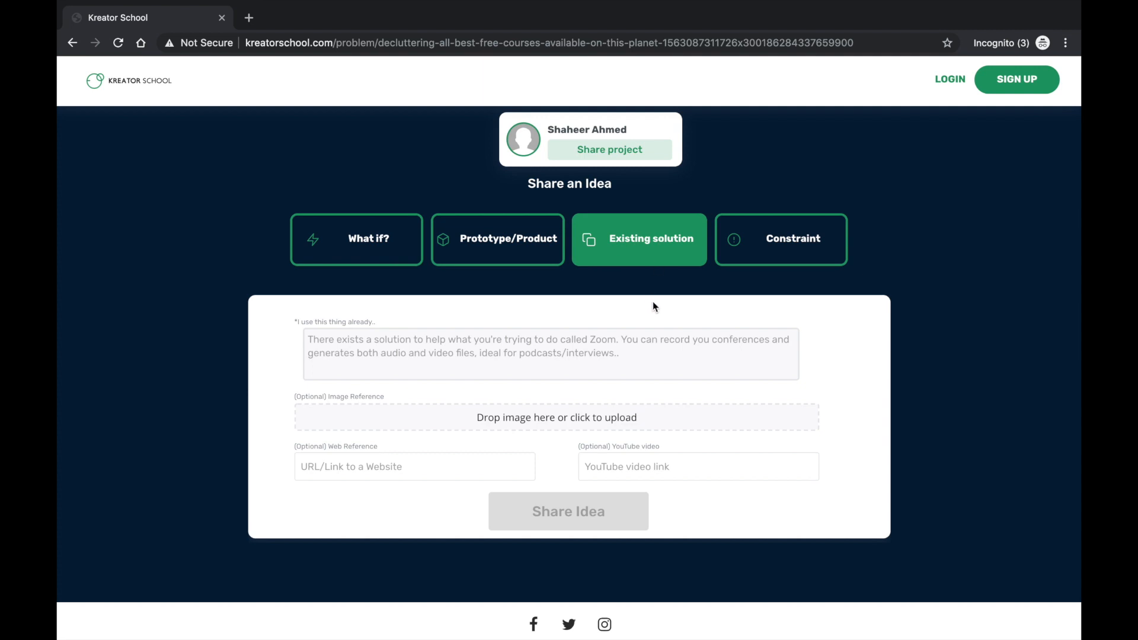
{"action": "left_click", "coordinate": [808, 242]}
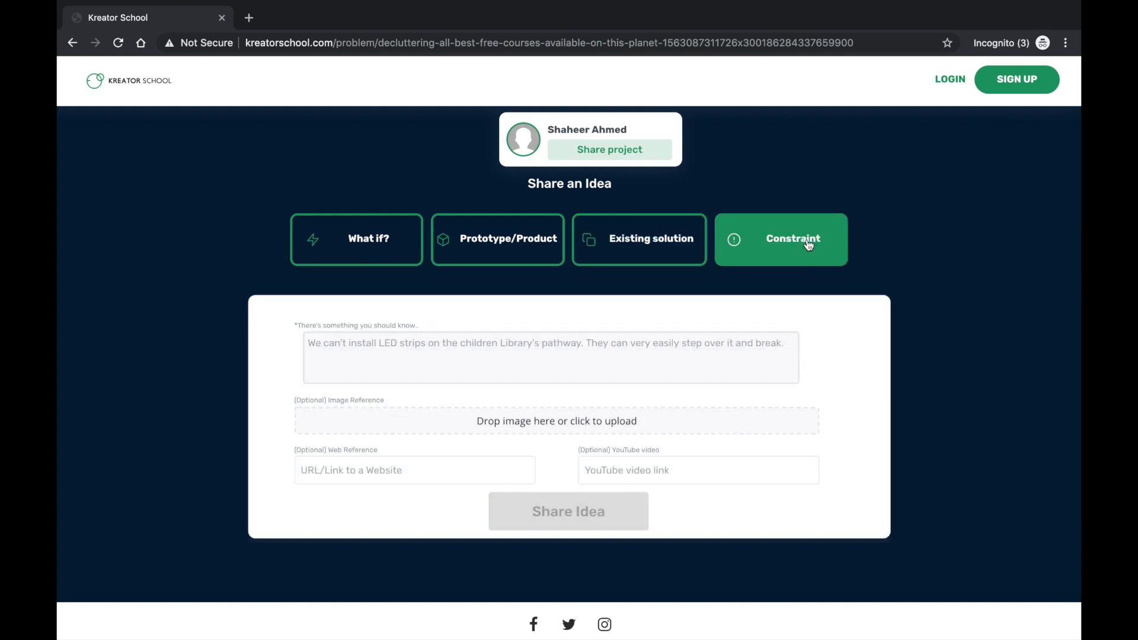